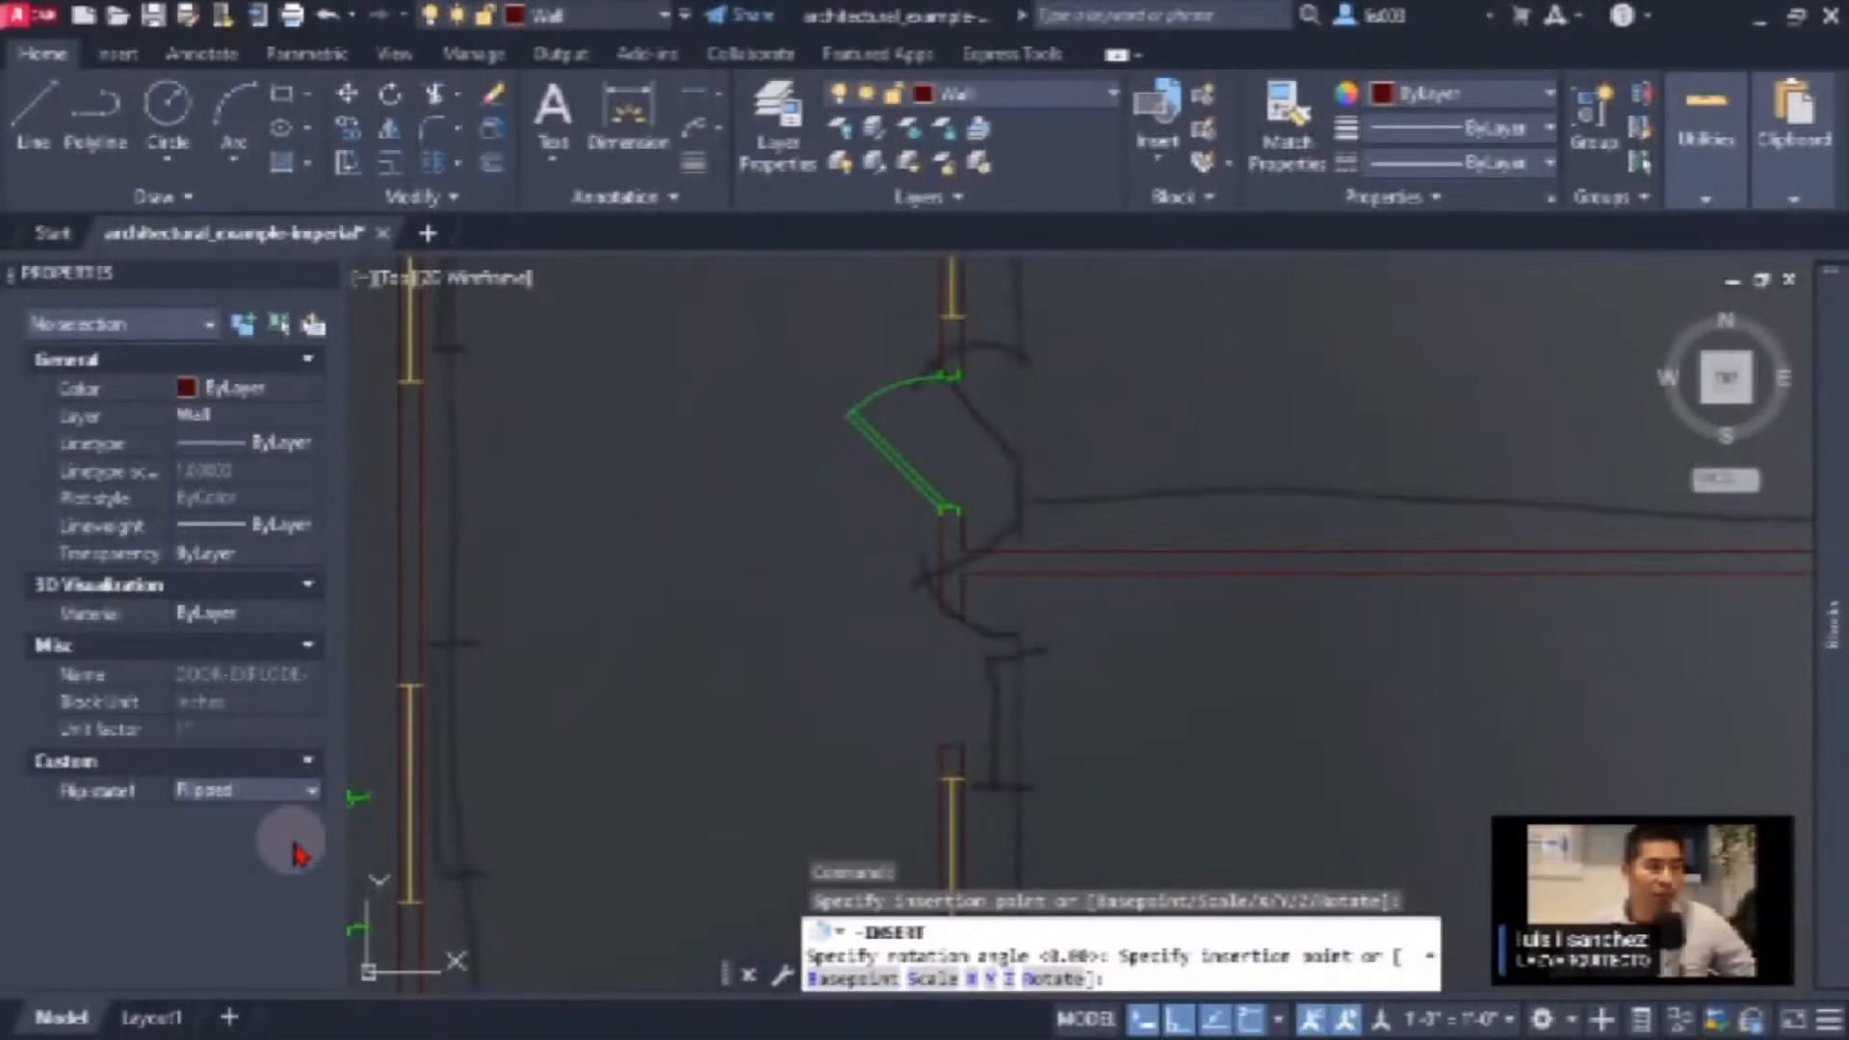
Insert the door block at the wall opening below the horizontal wall, rotated so it swings to the left
left_click(942, 613)
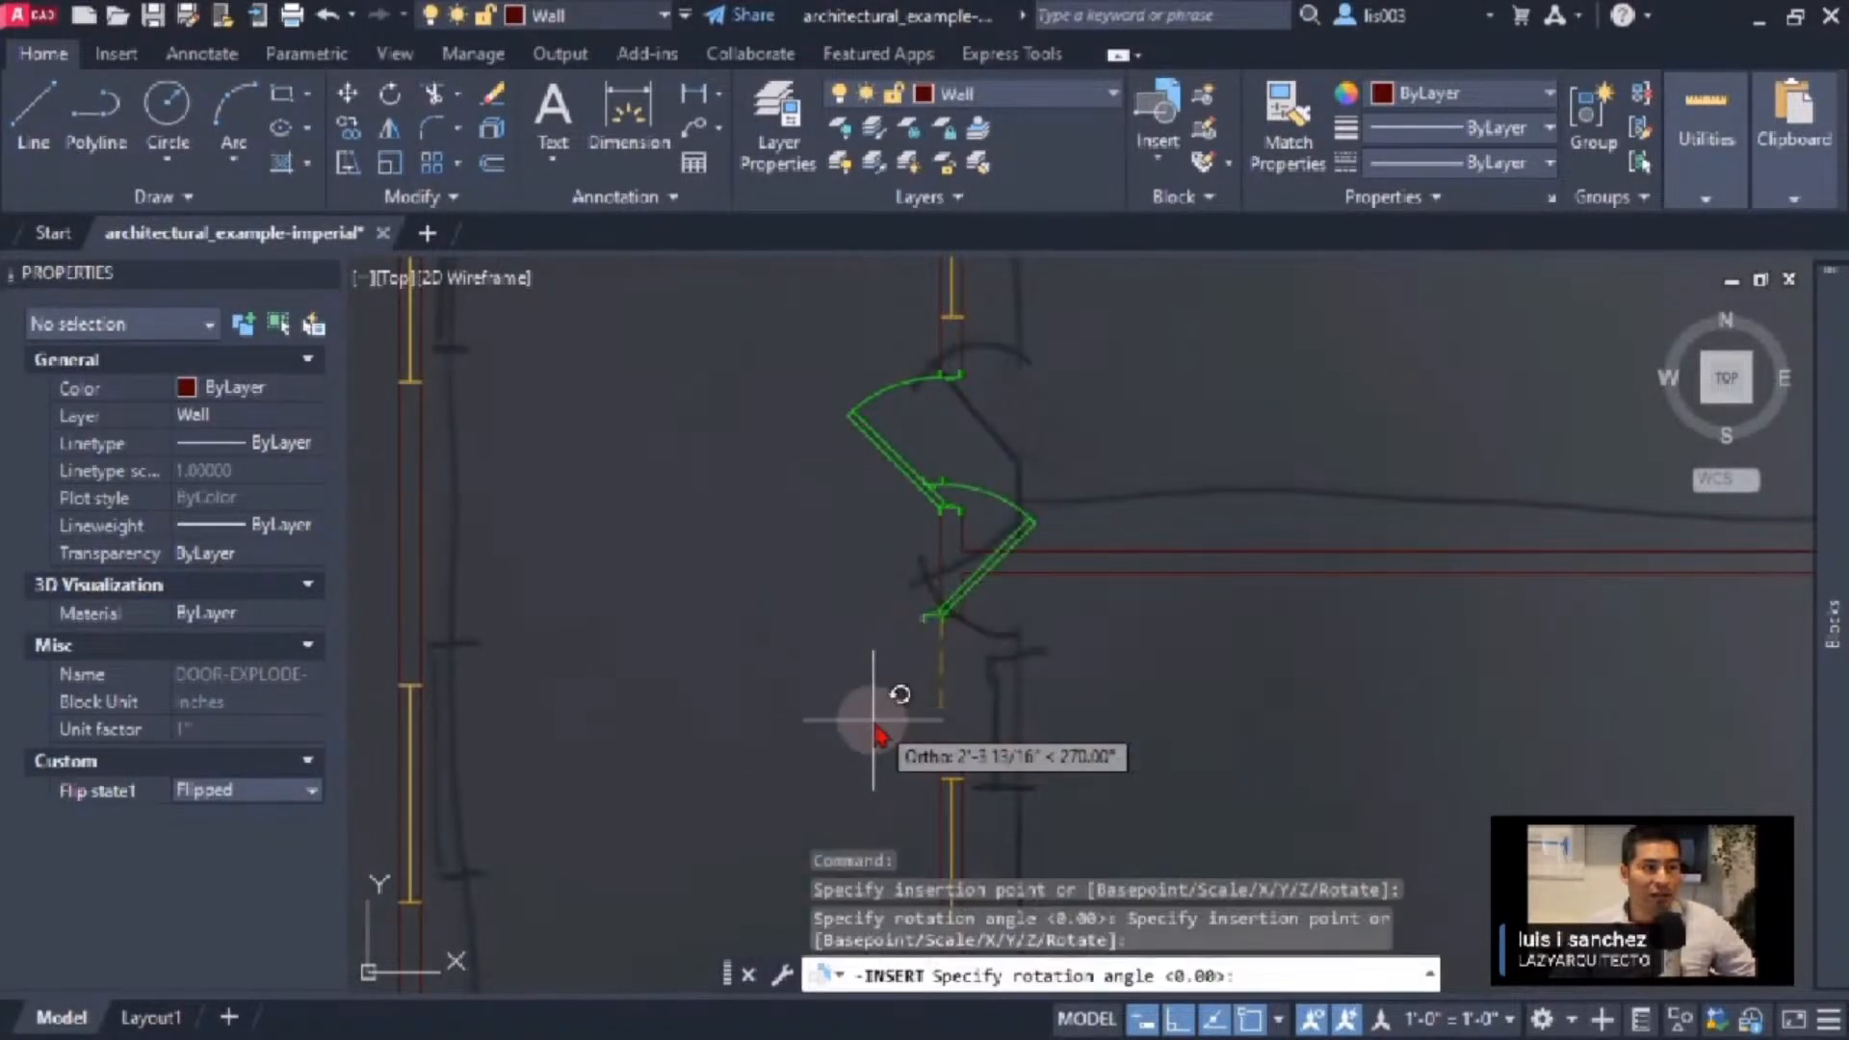
left_click(898, 539)
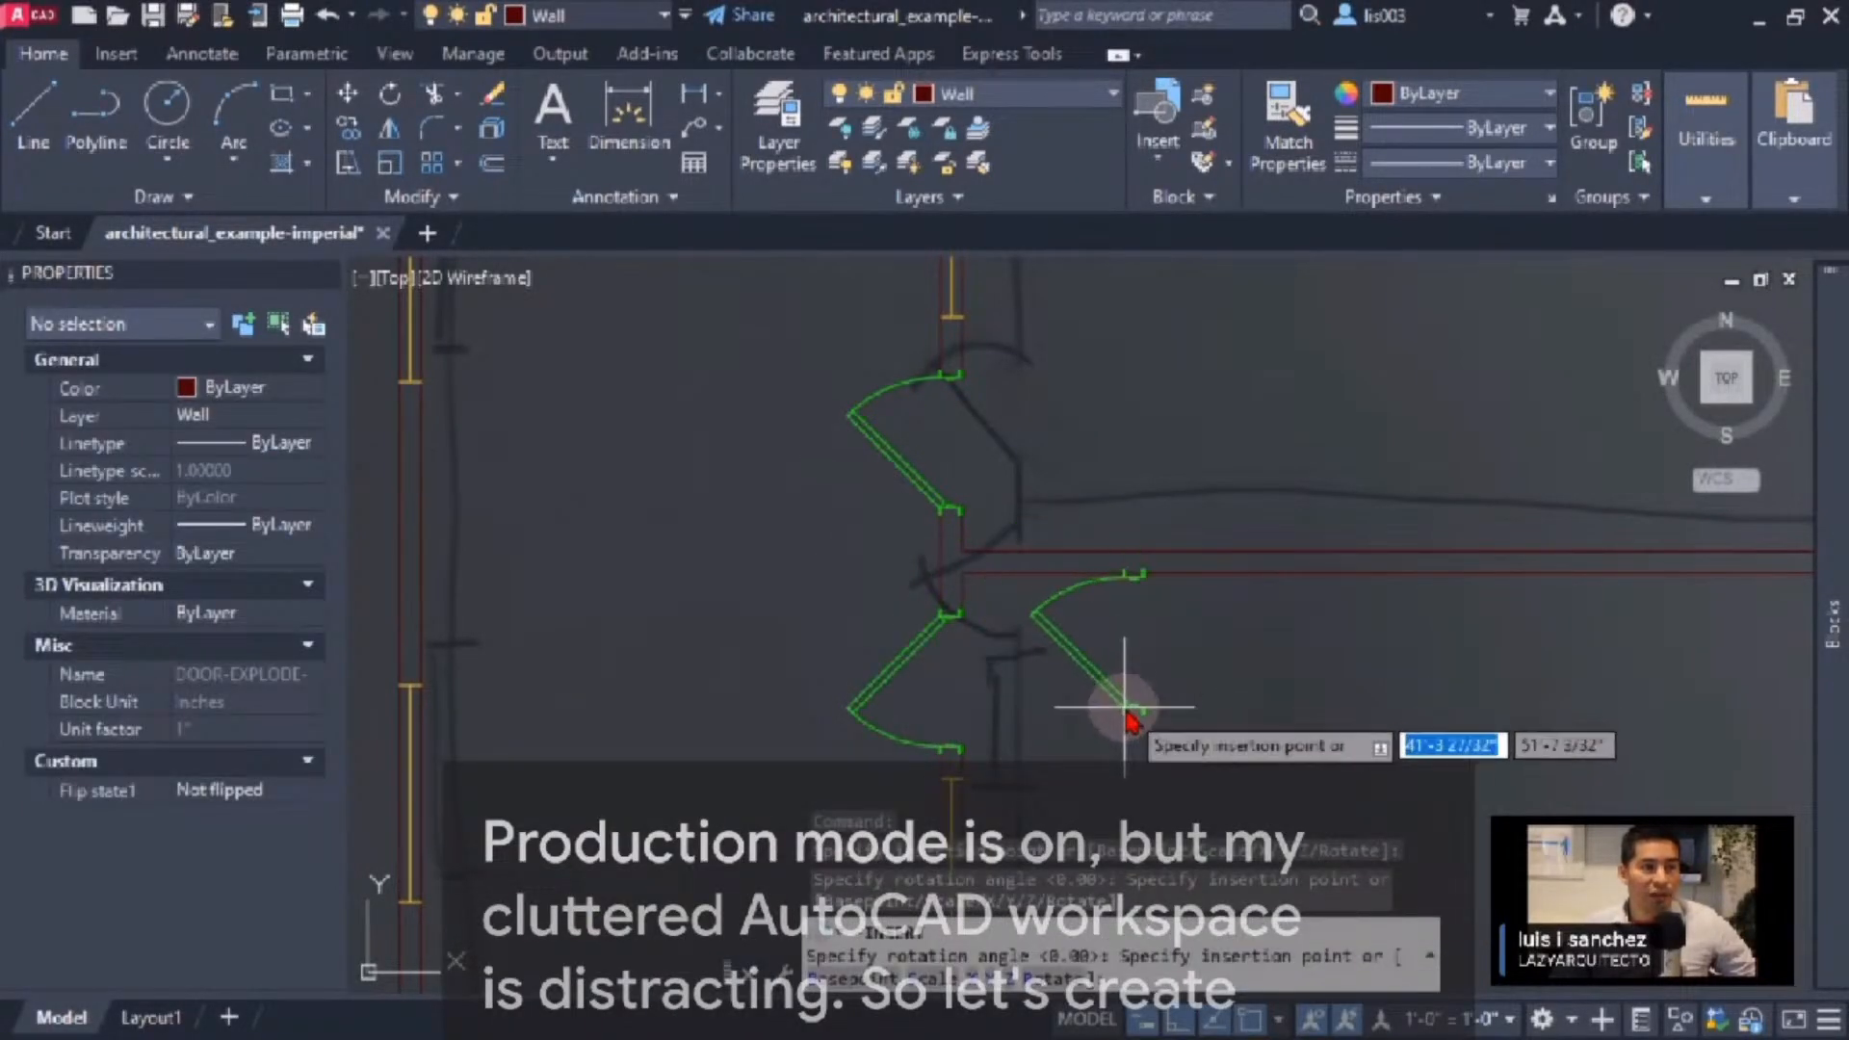
middle_click_drag(1123, 710, 1127, 347)
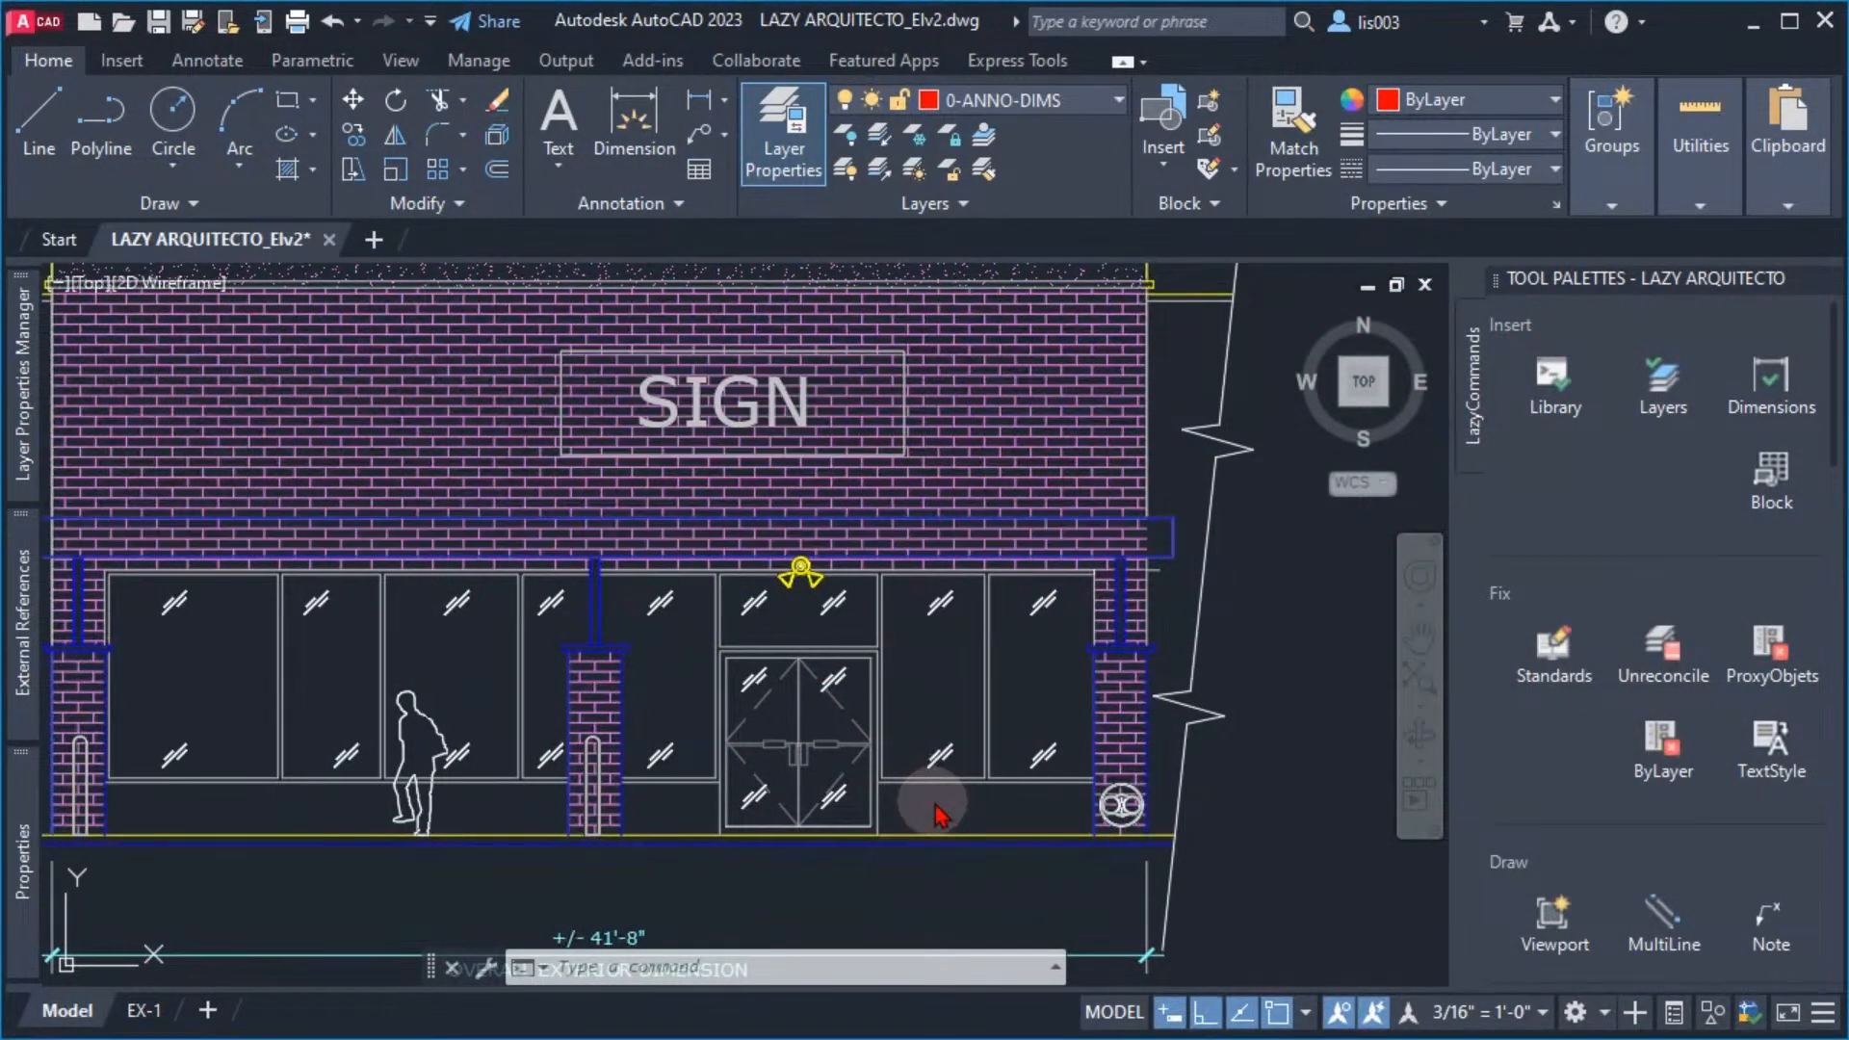
Turn on clean screen mode for the storefront elevation with the CLEANSCREENON command
middle_click_drag(941, 805, 1083, 818)
mouse_move(1041, 838)
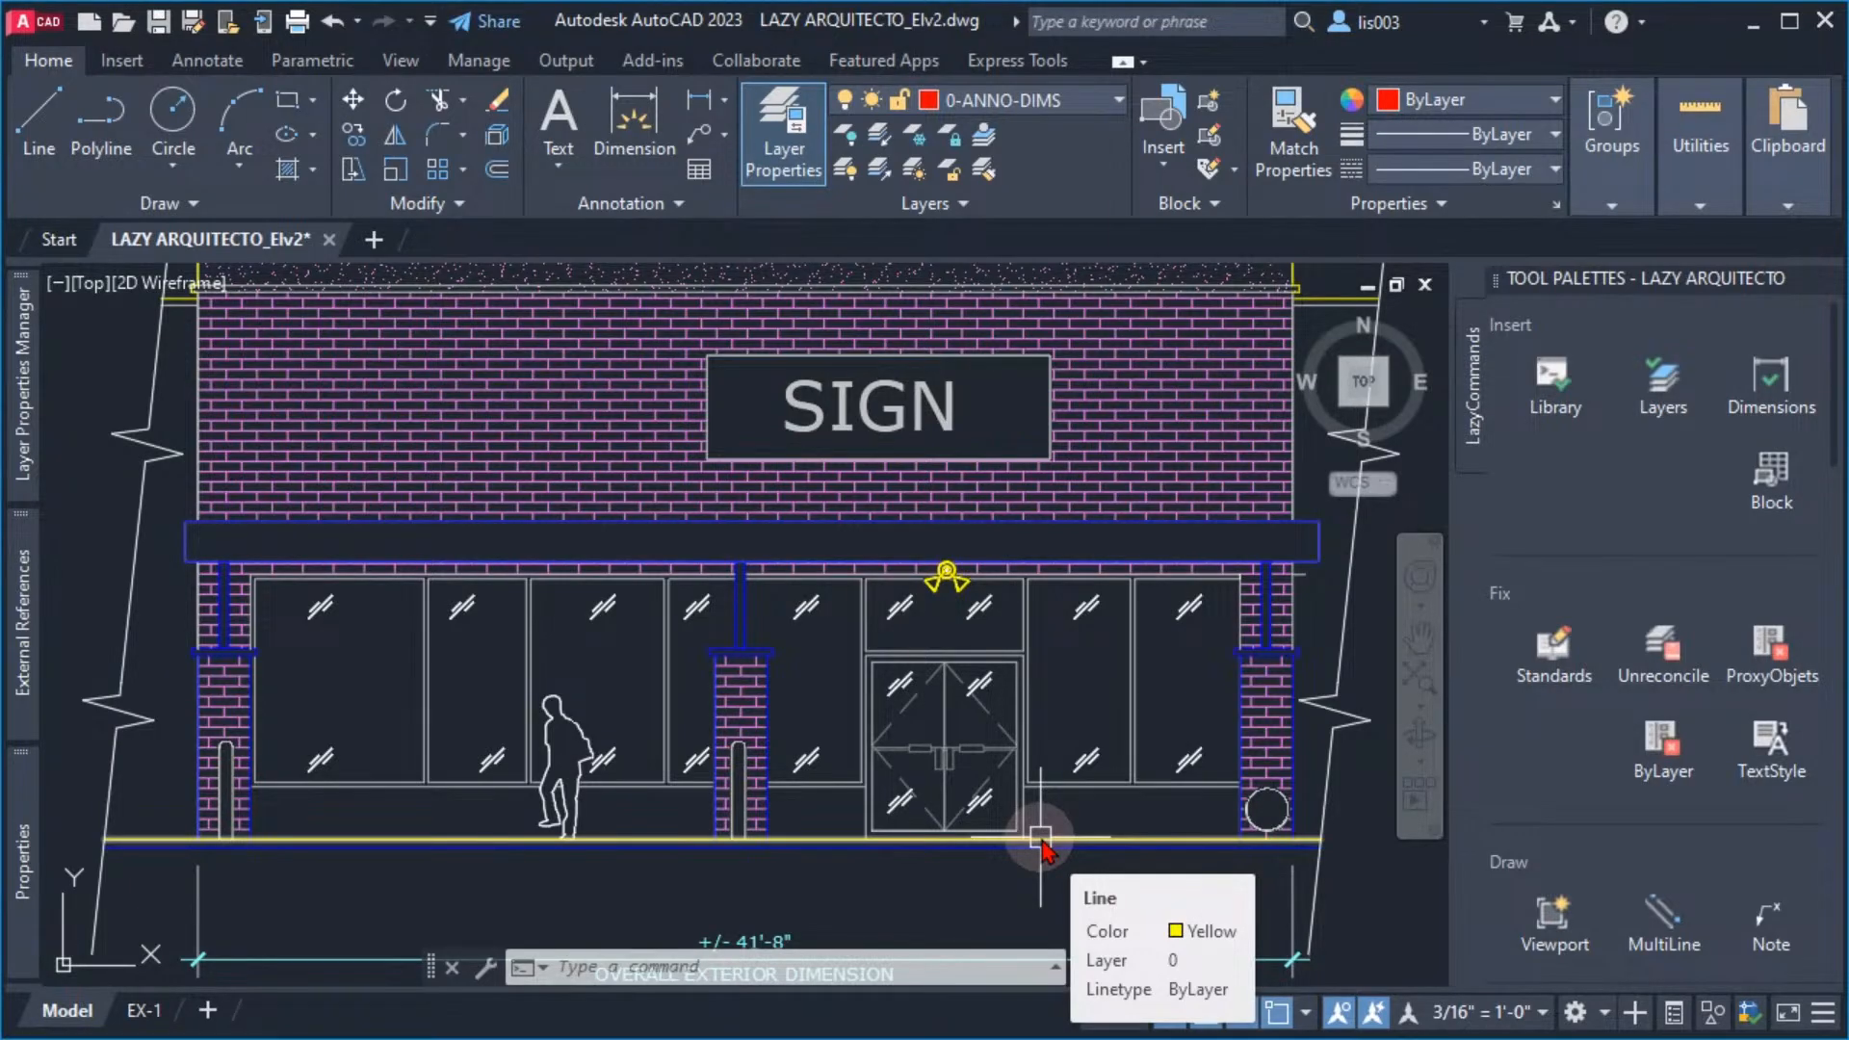
middle_click_drag(891, 813, 957, 804)
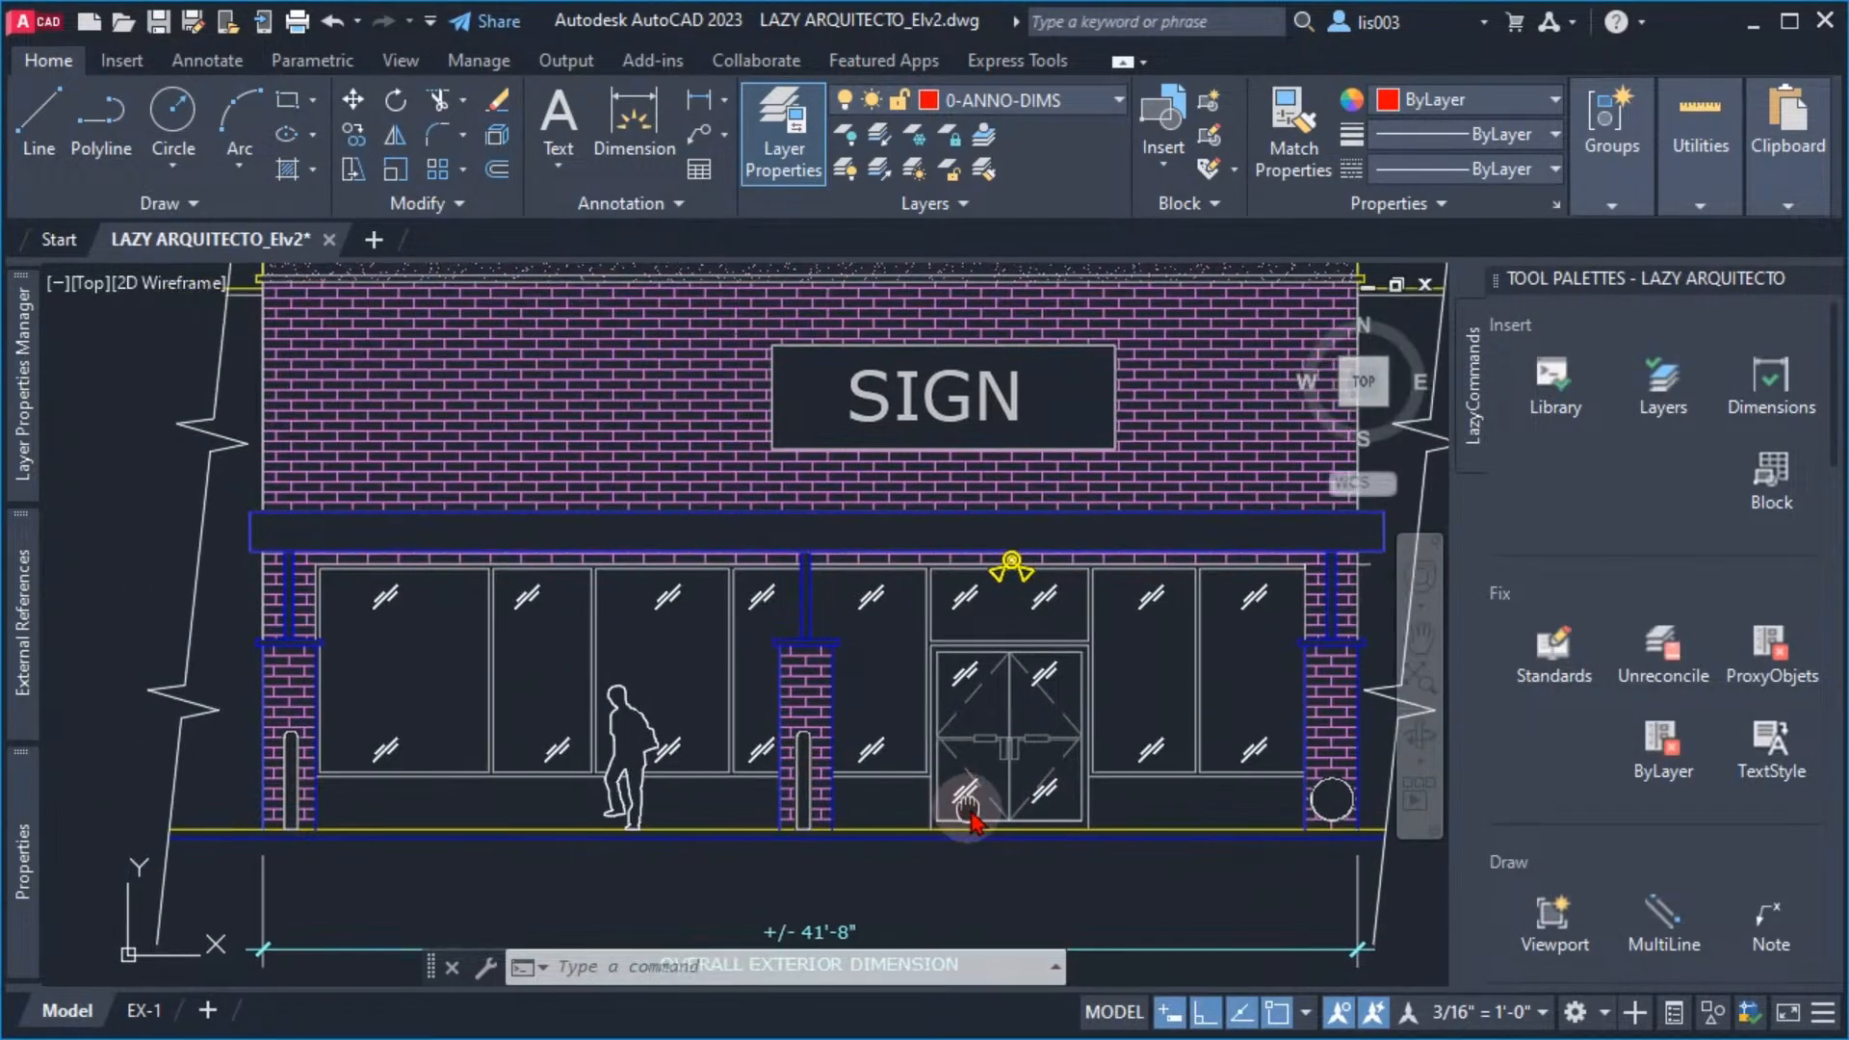
middle_click_drag(831, 734, 906, 771)
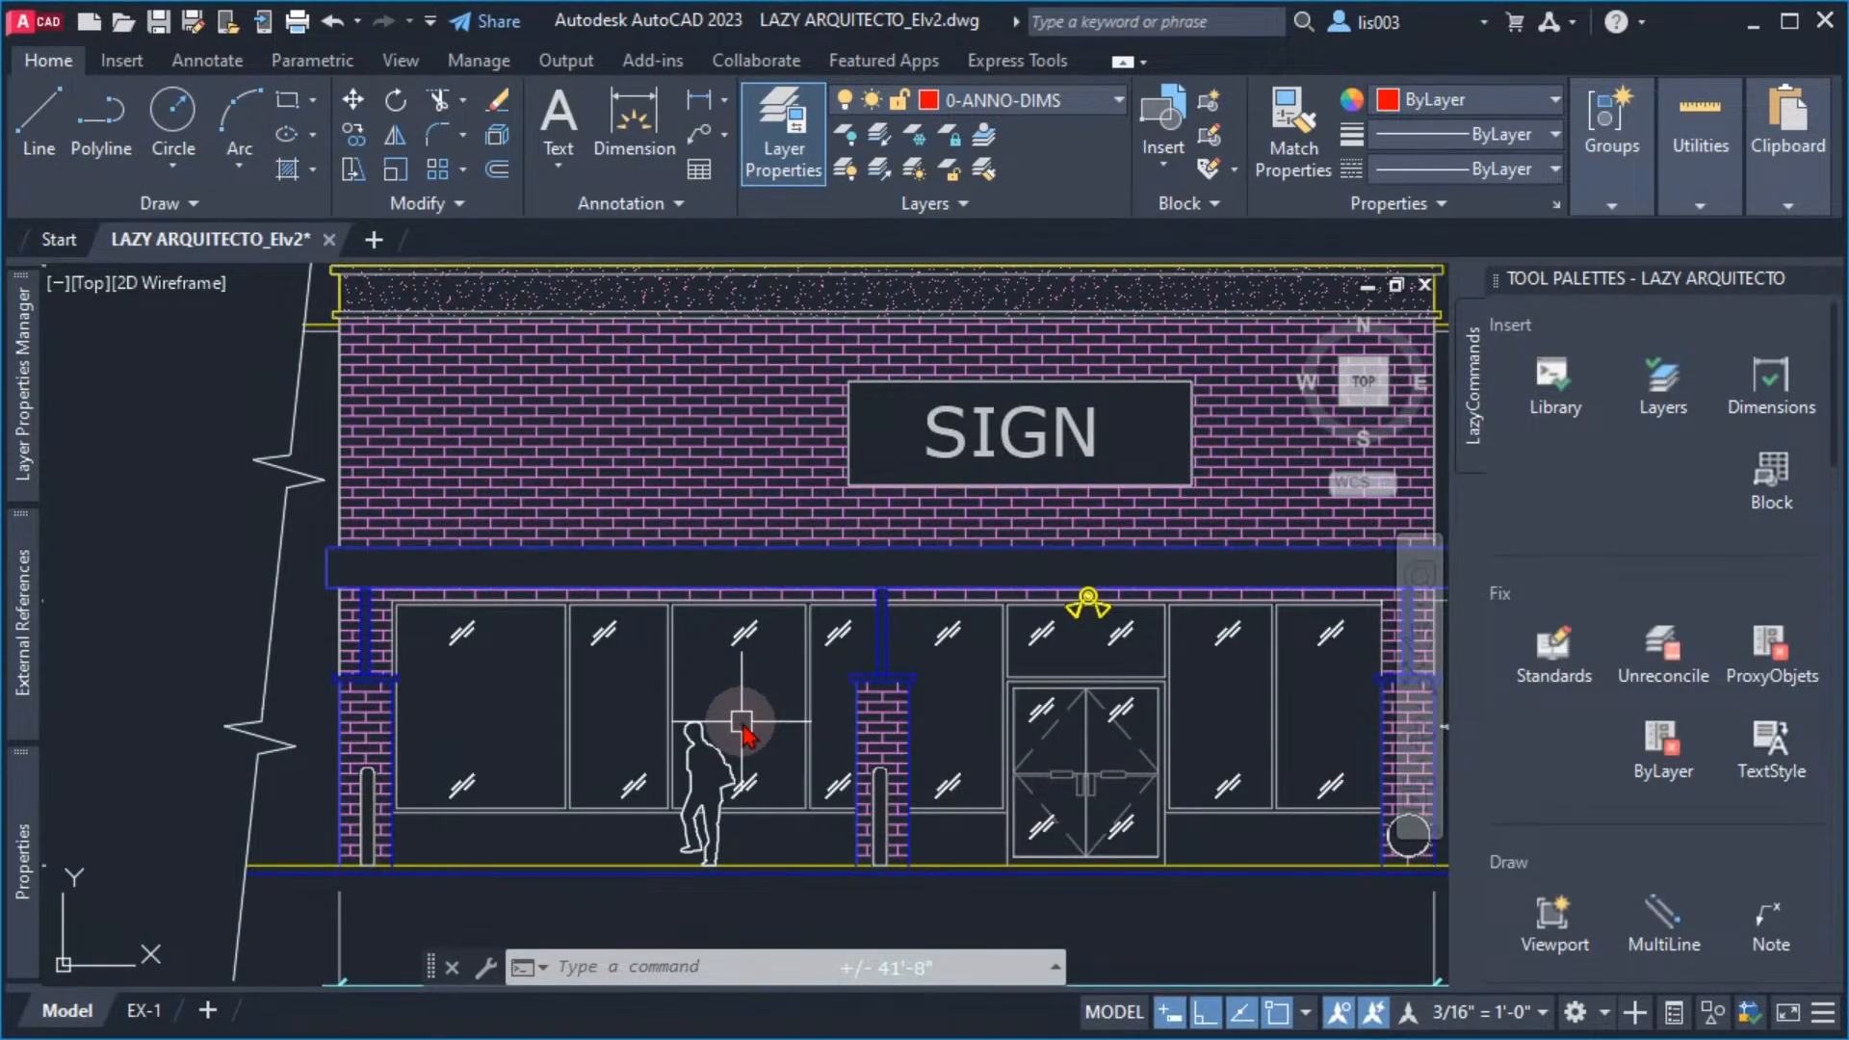
type("cle")
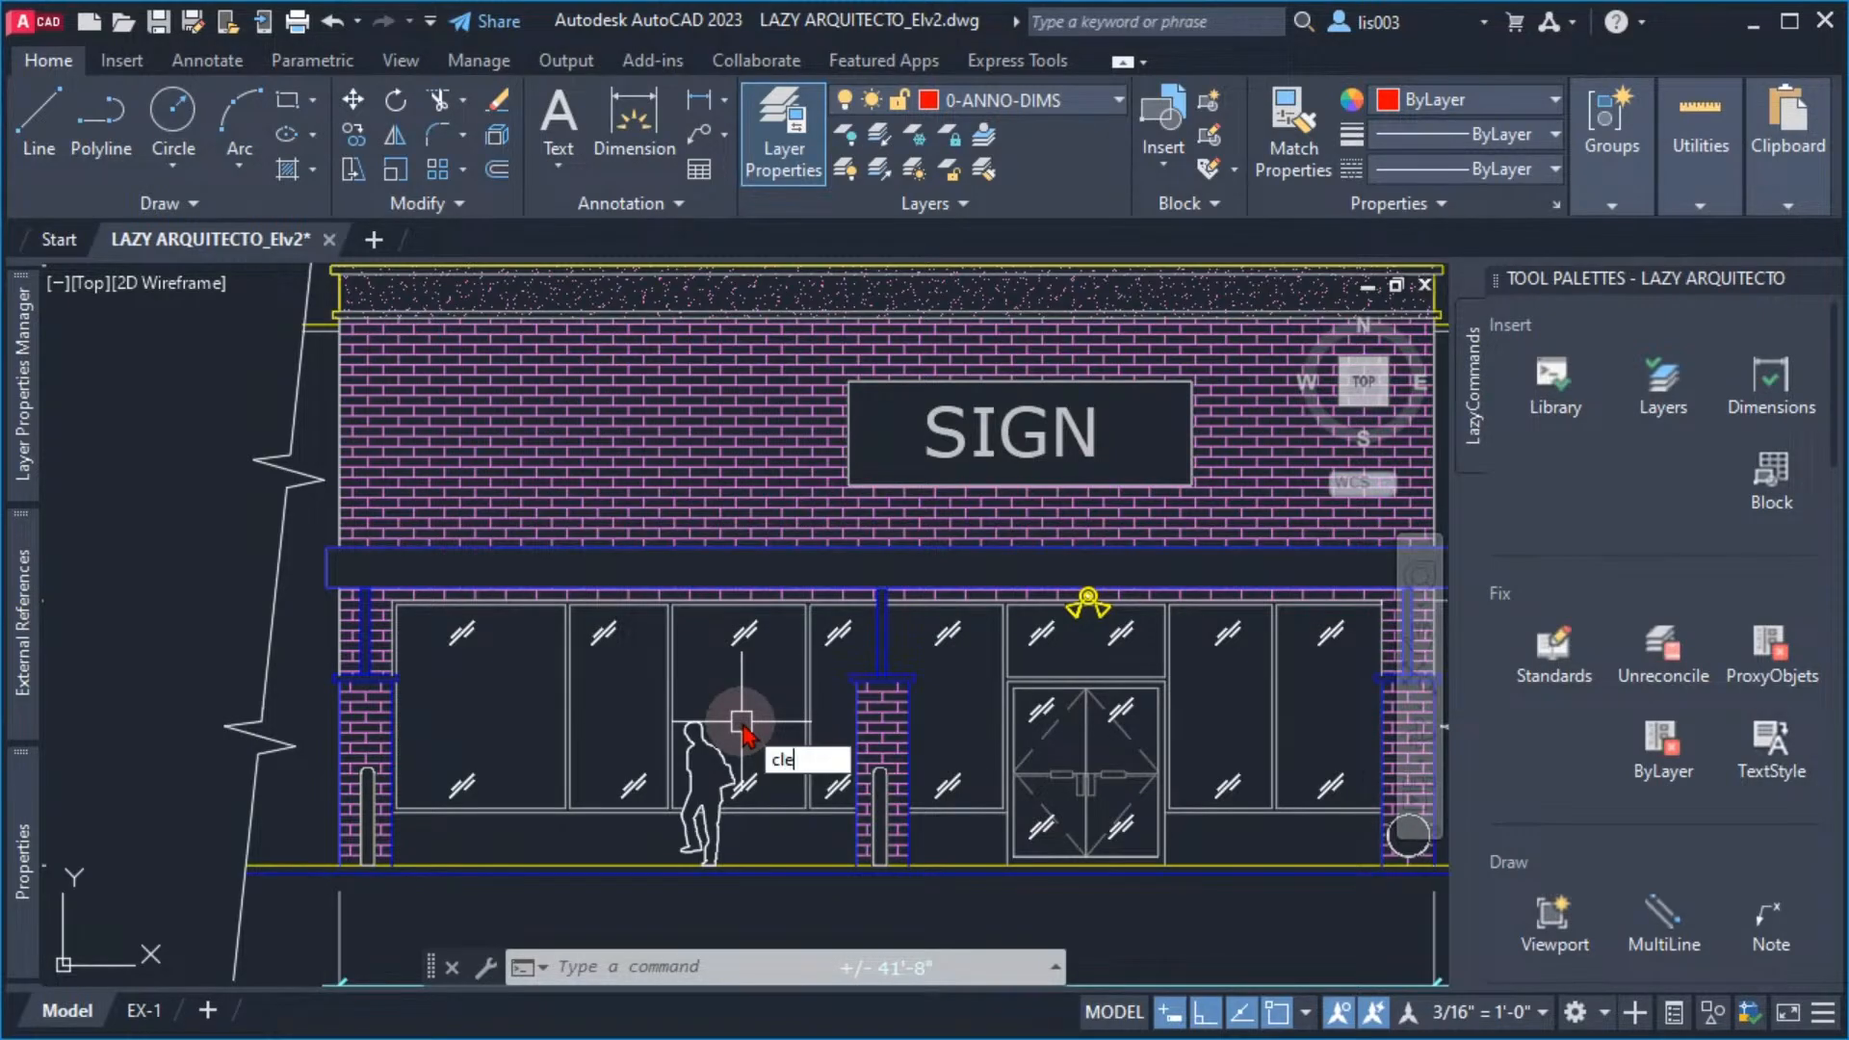
type("anscreen")
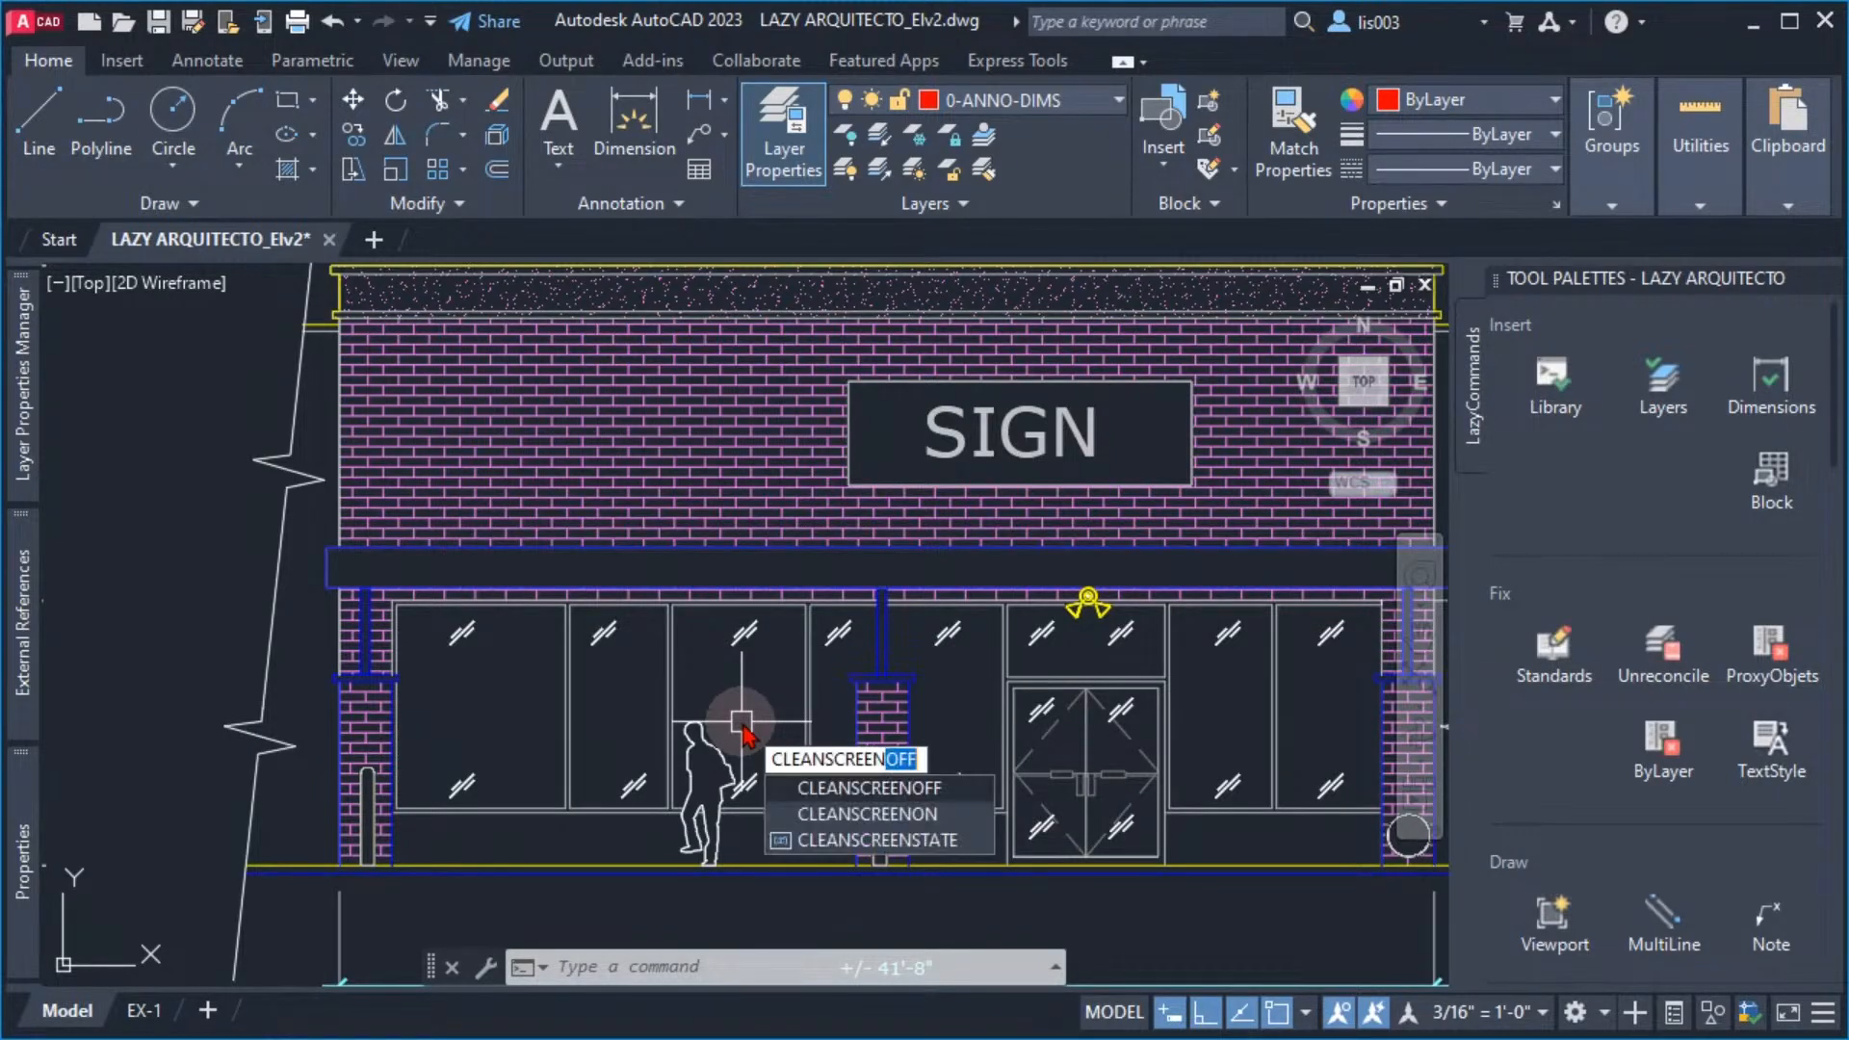
type("ON")
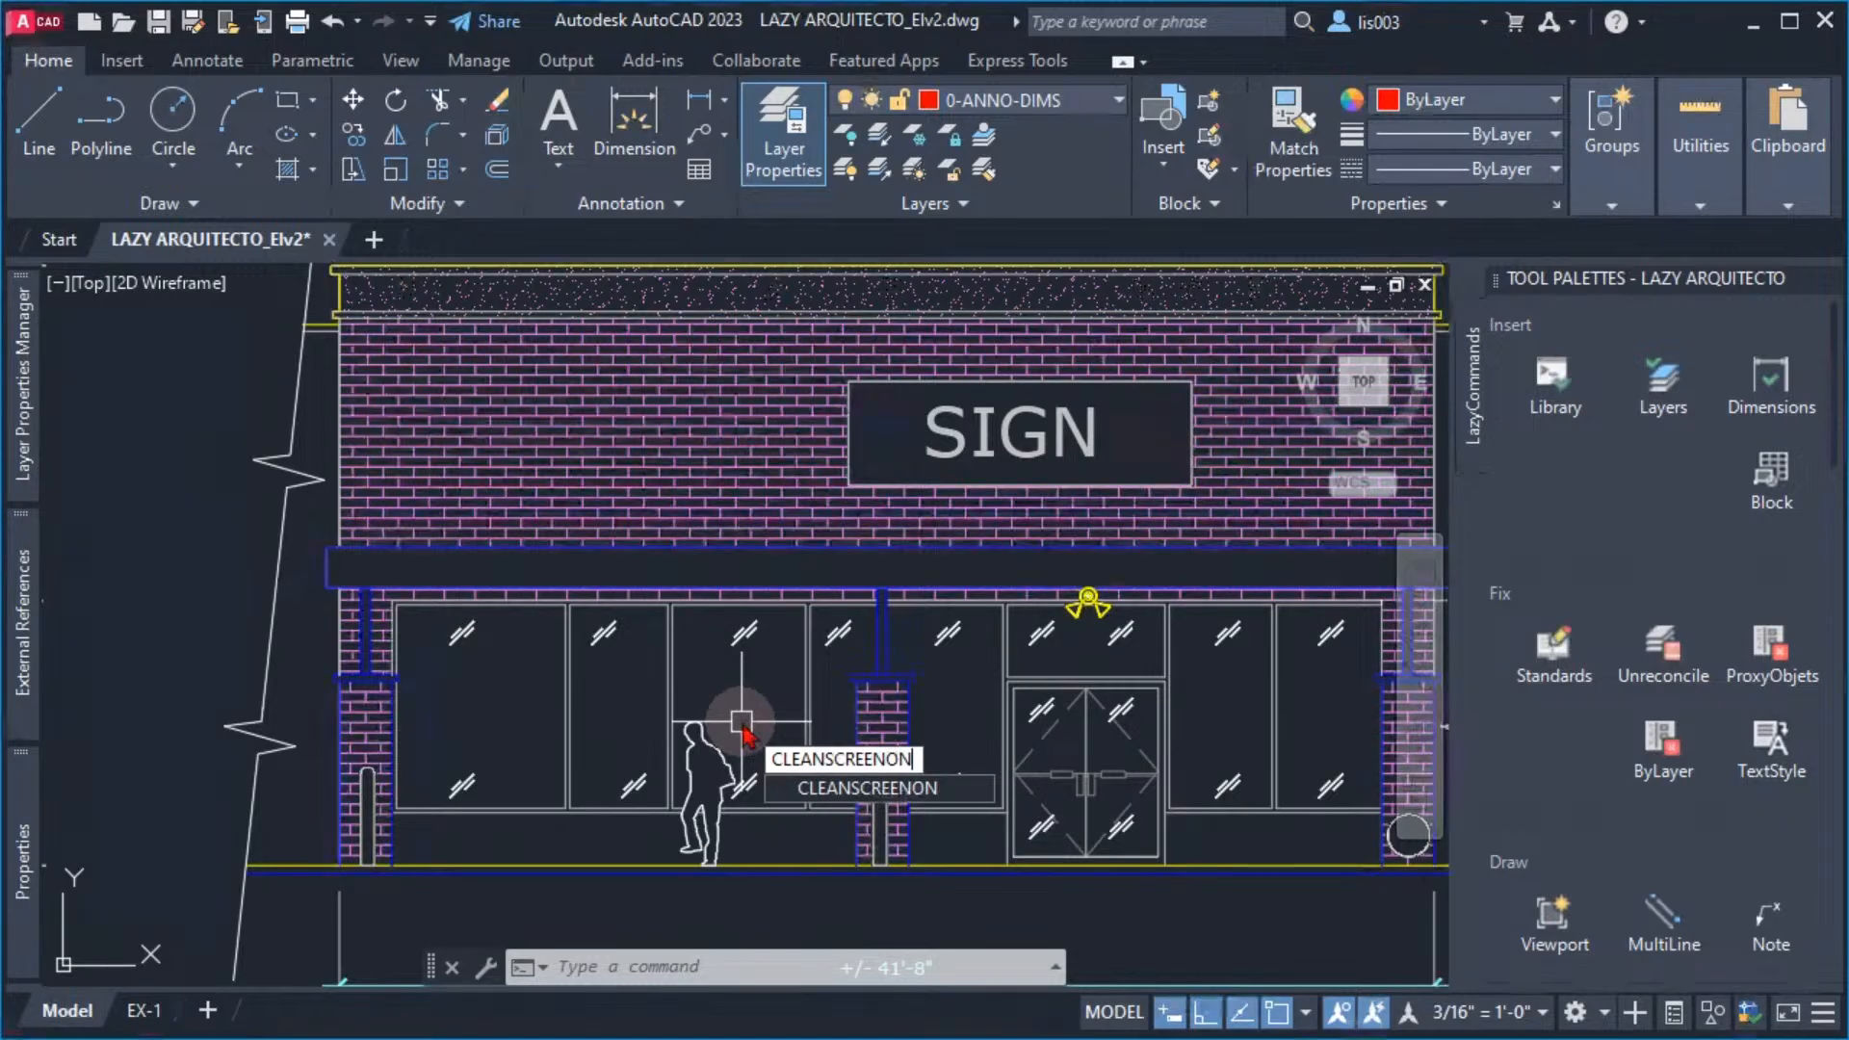
key("Return")
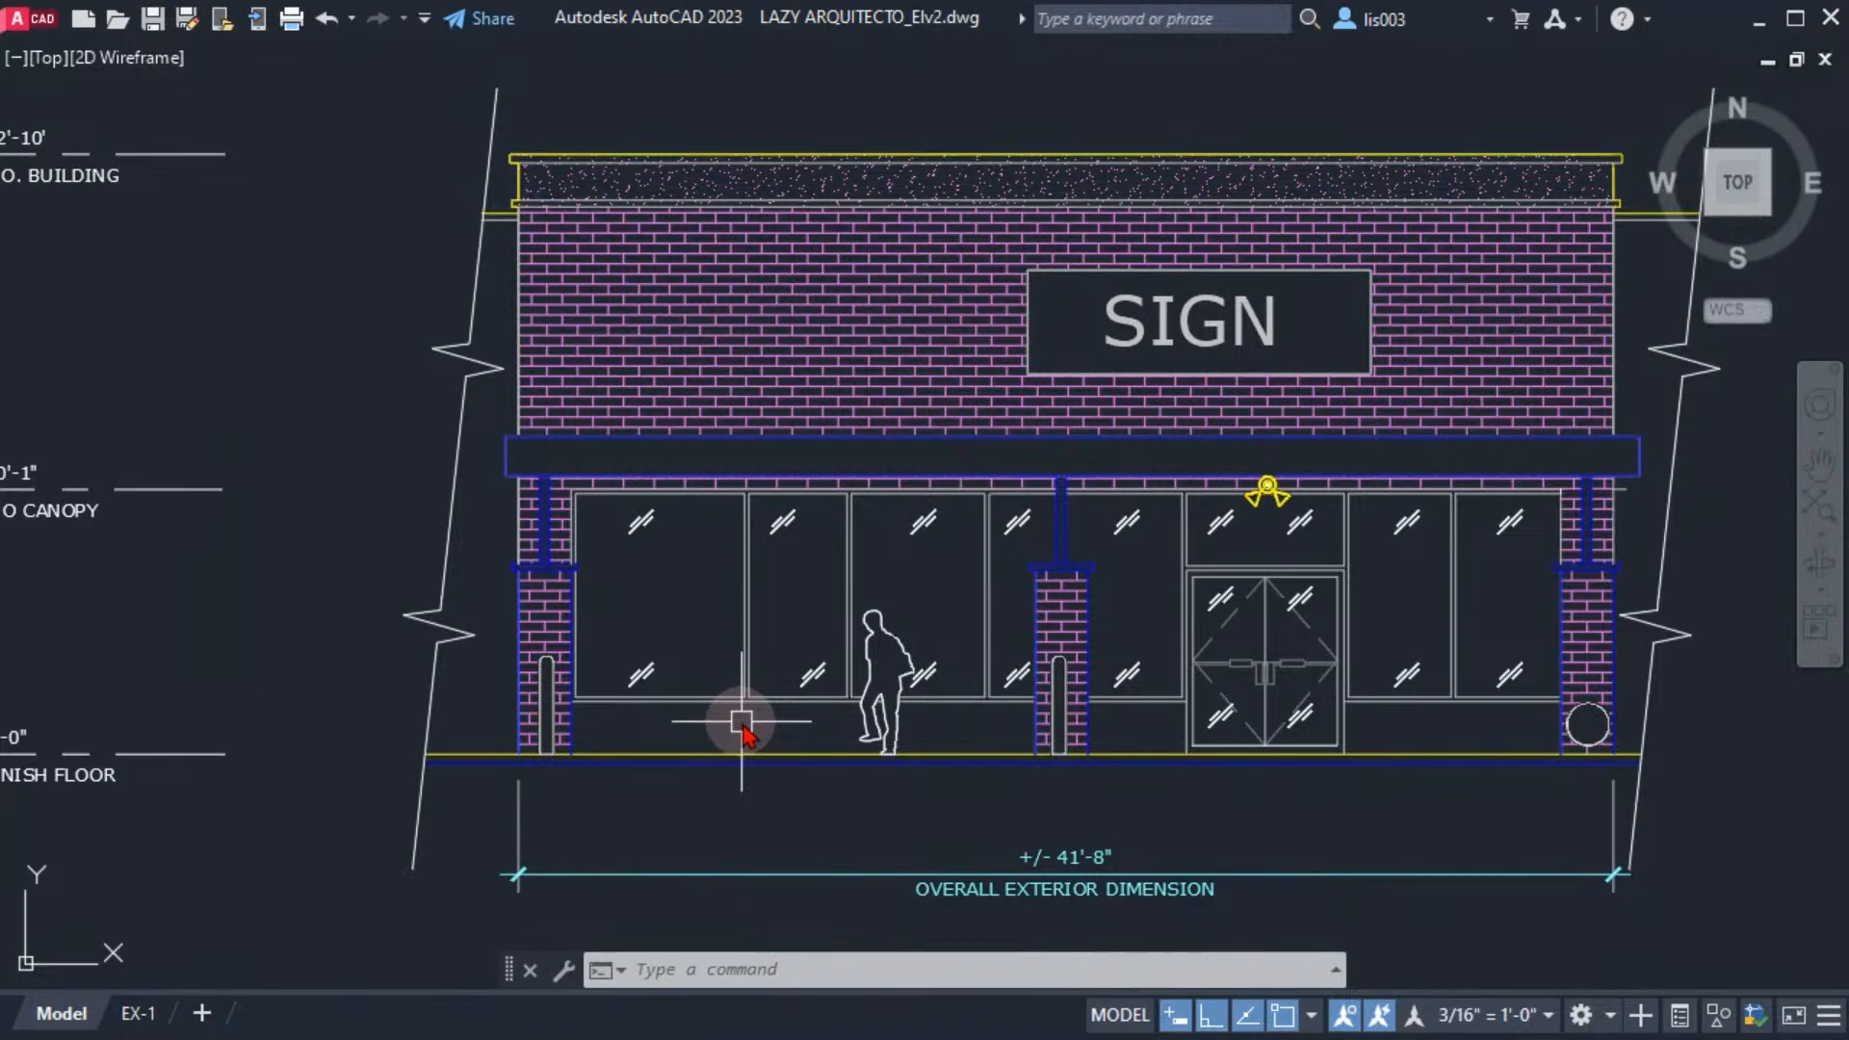
Restore the full interface with the CLEANSCREENOFF command
type("cleaanscreen")
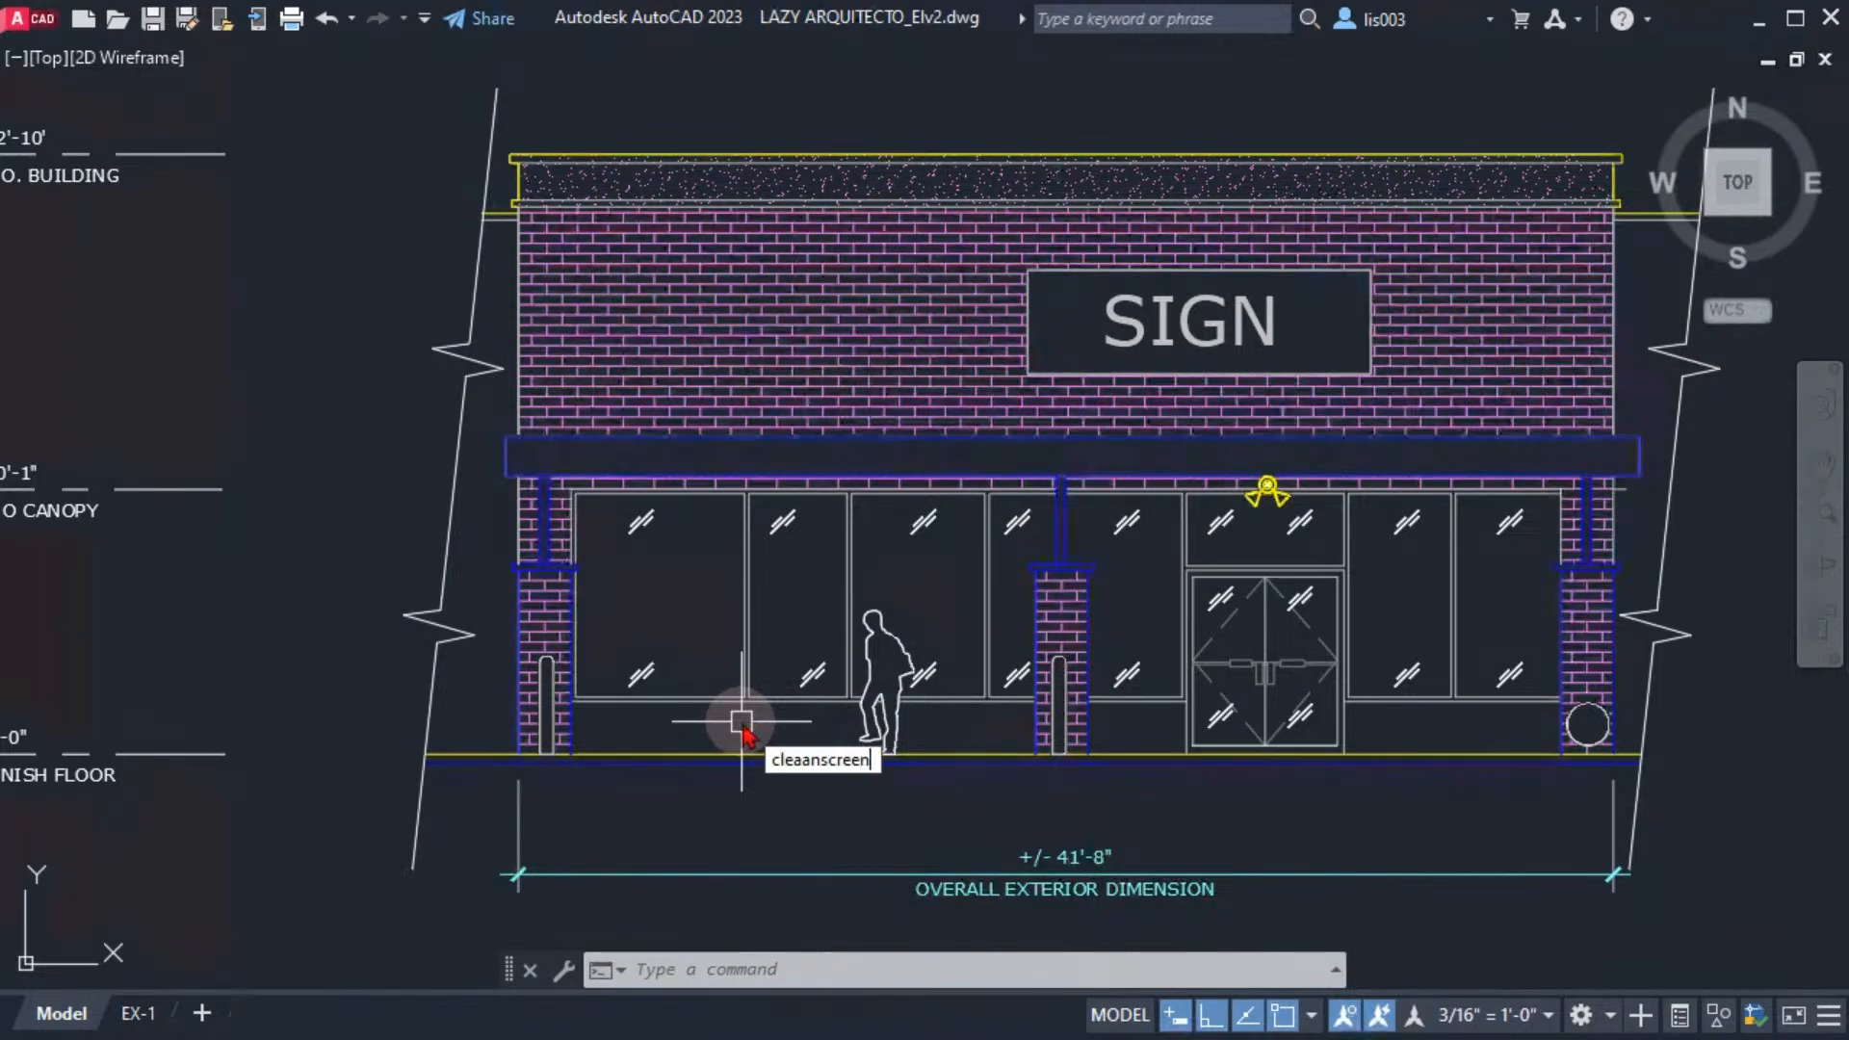
type("o")
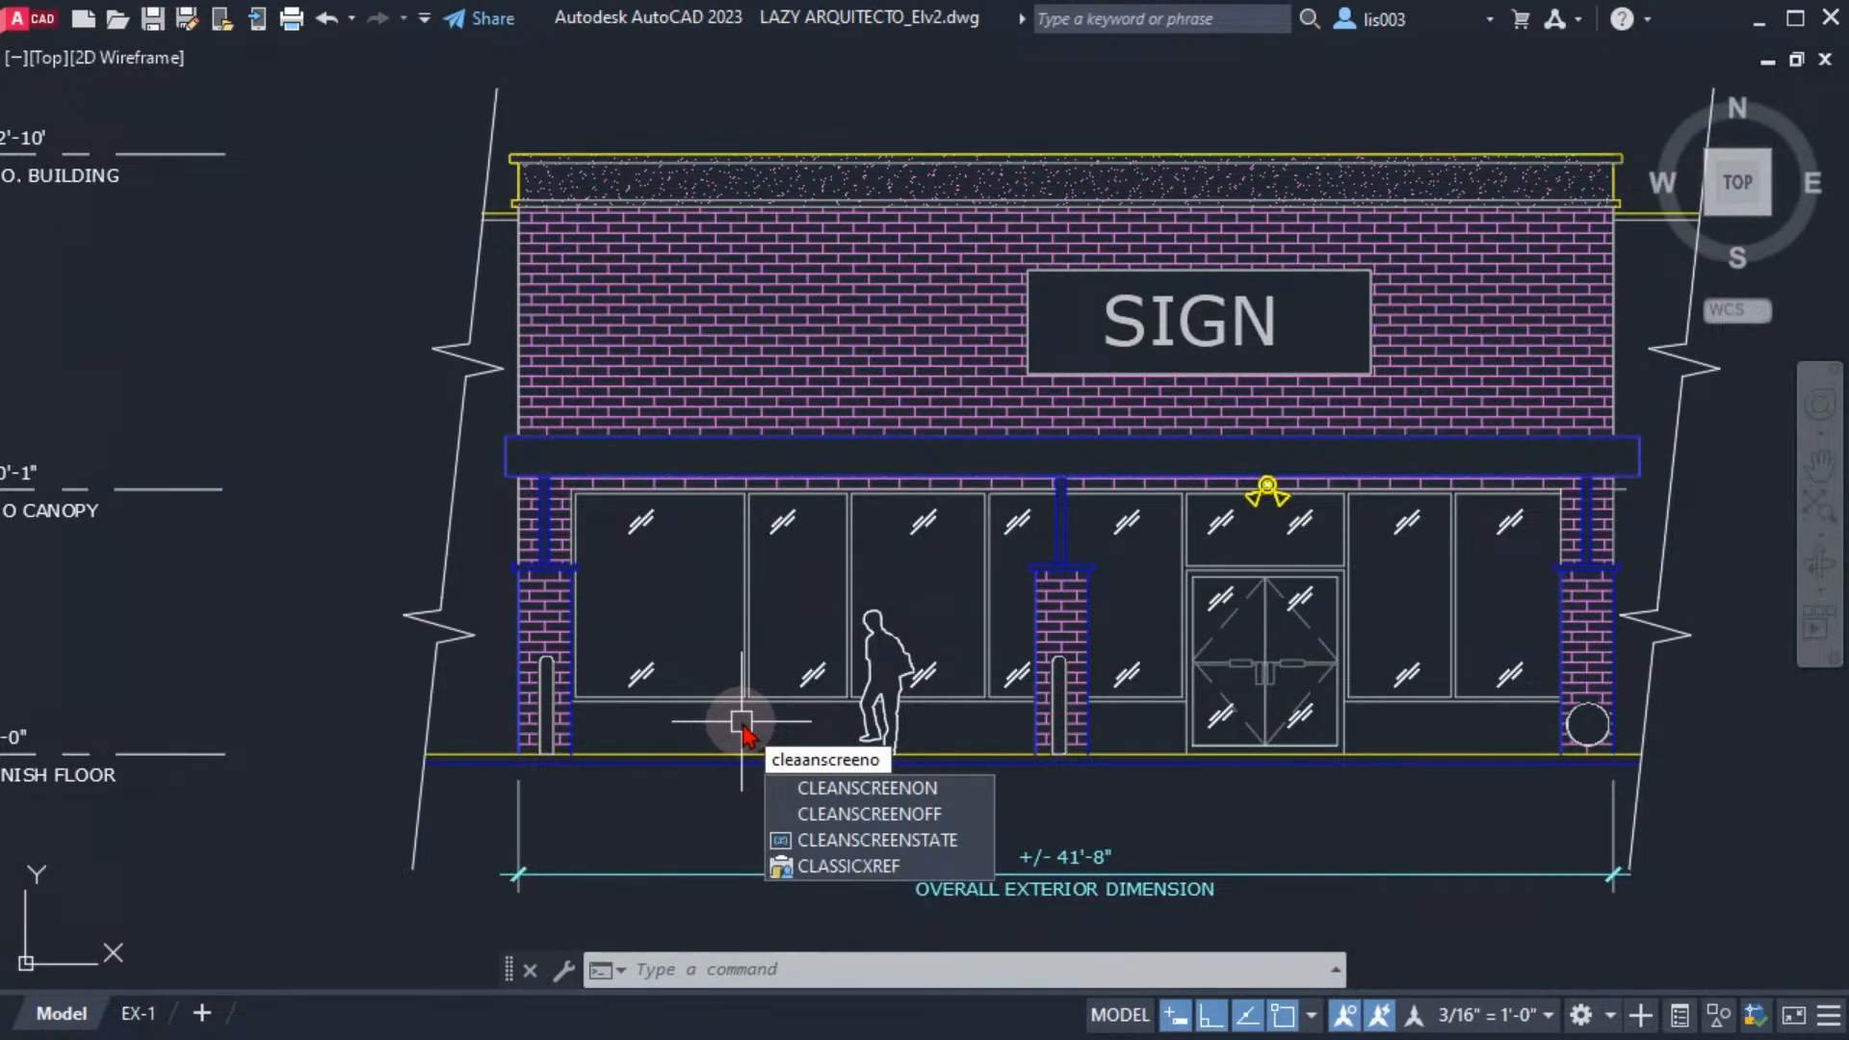
type("ff")
key("Return")
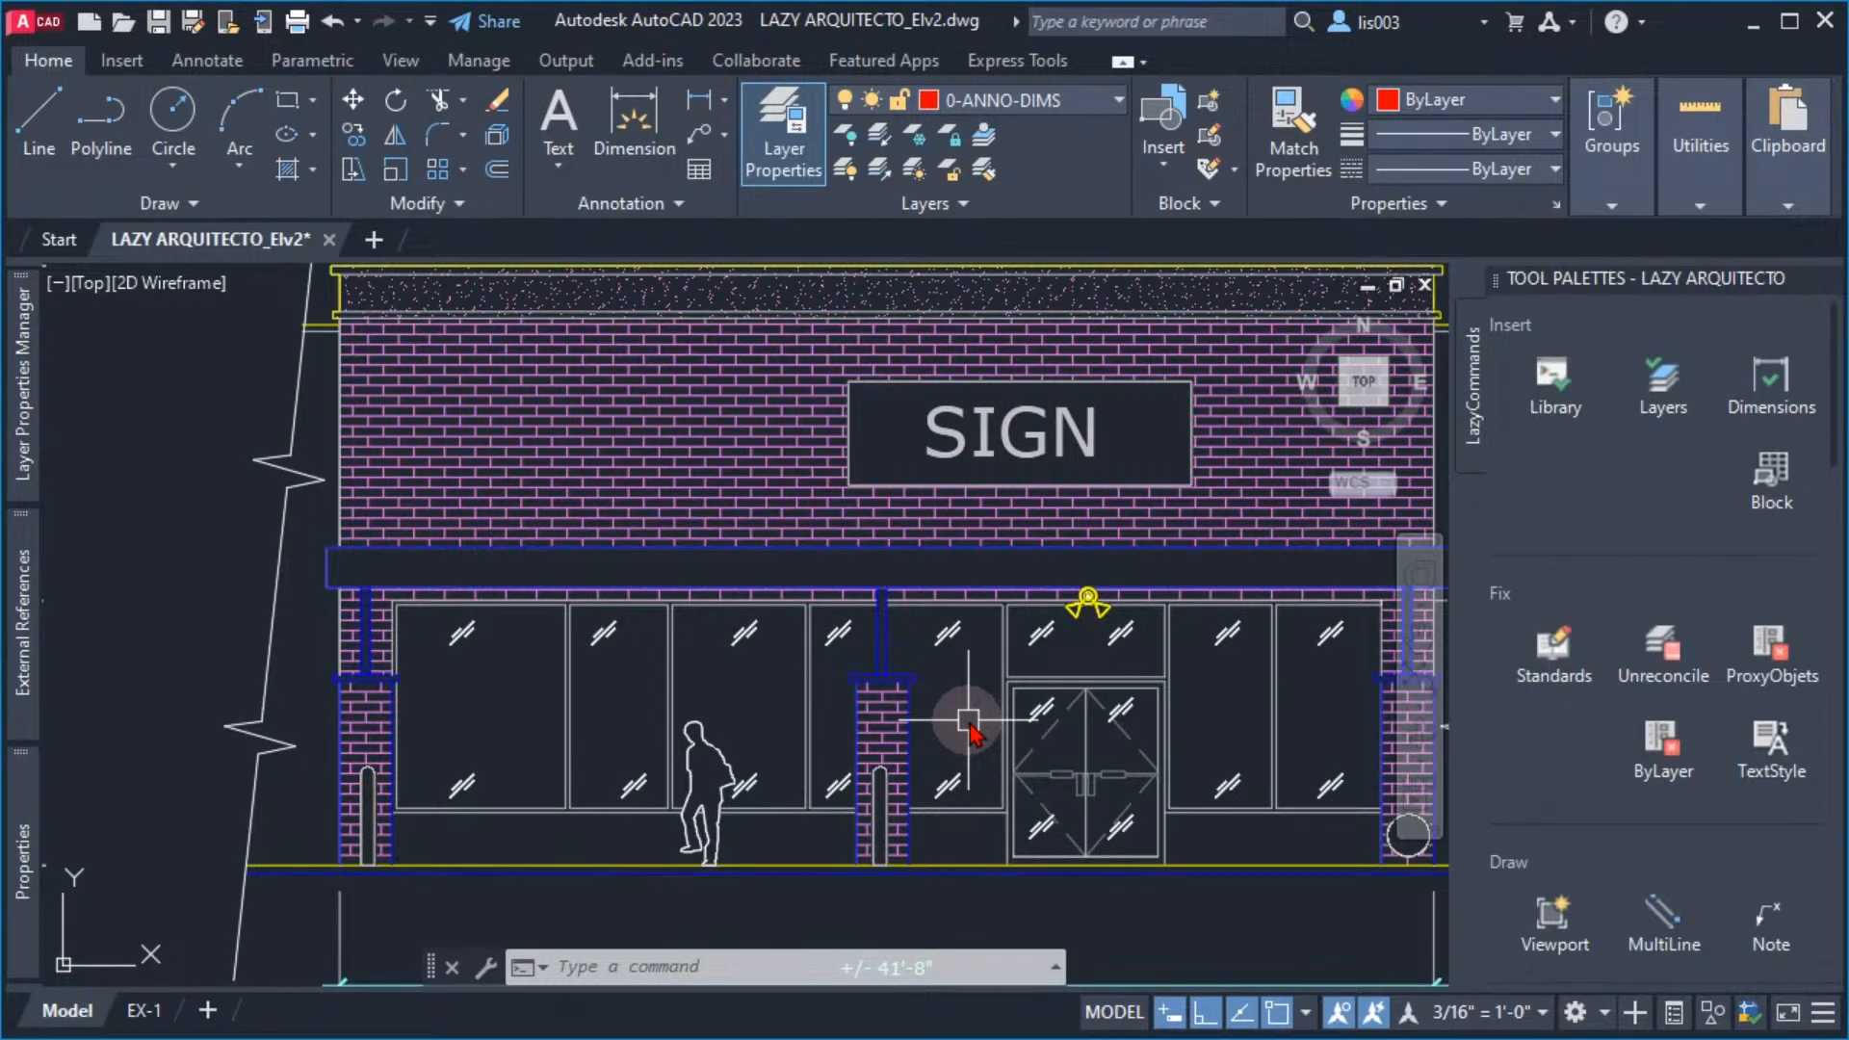
Toggle clean screen mode on and off twice without entering the command names
key("ctrl+0")
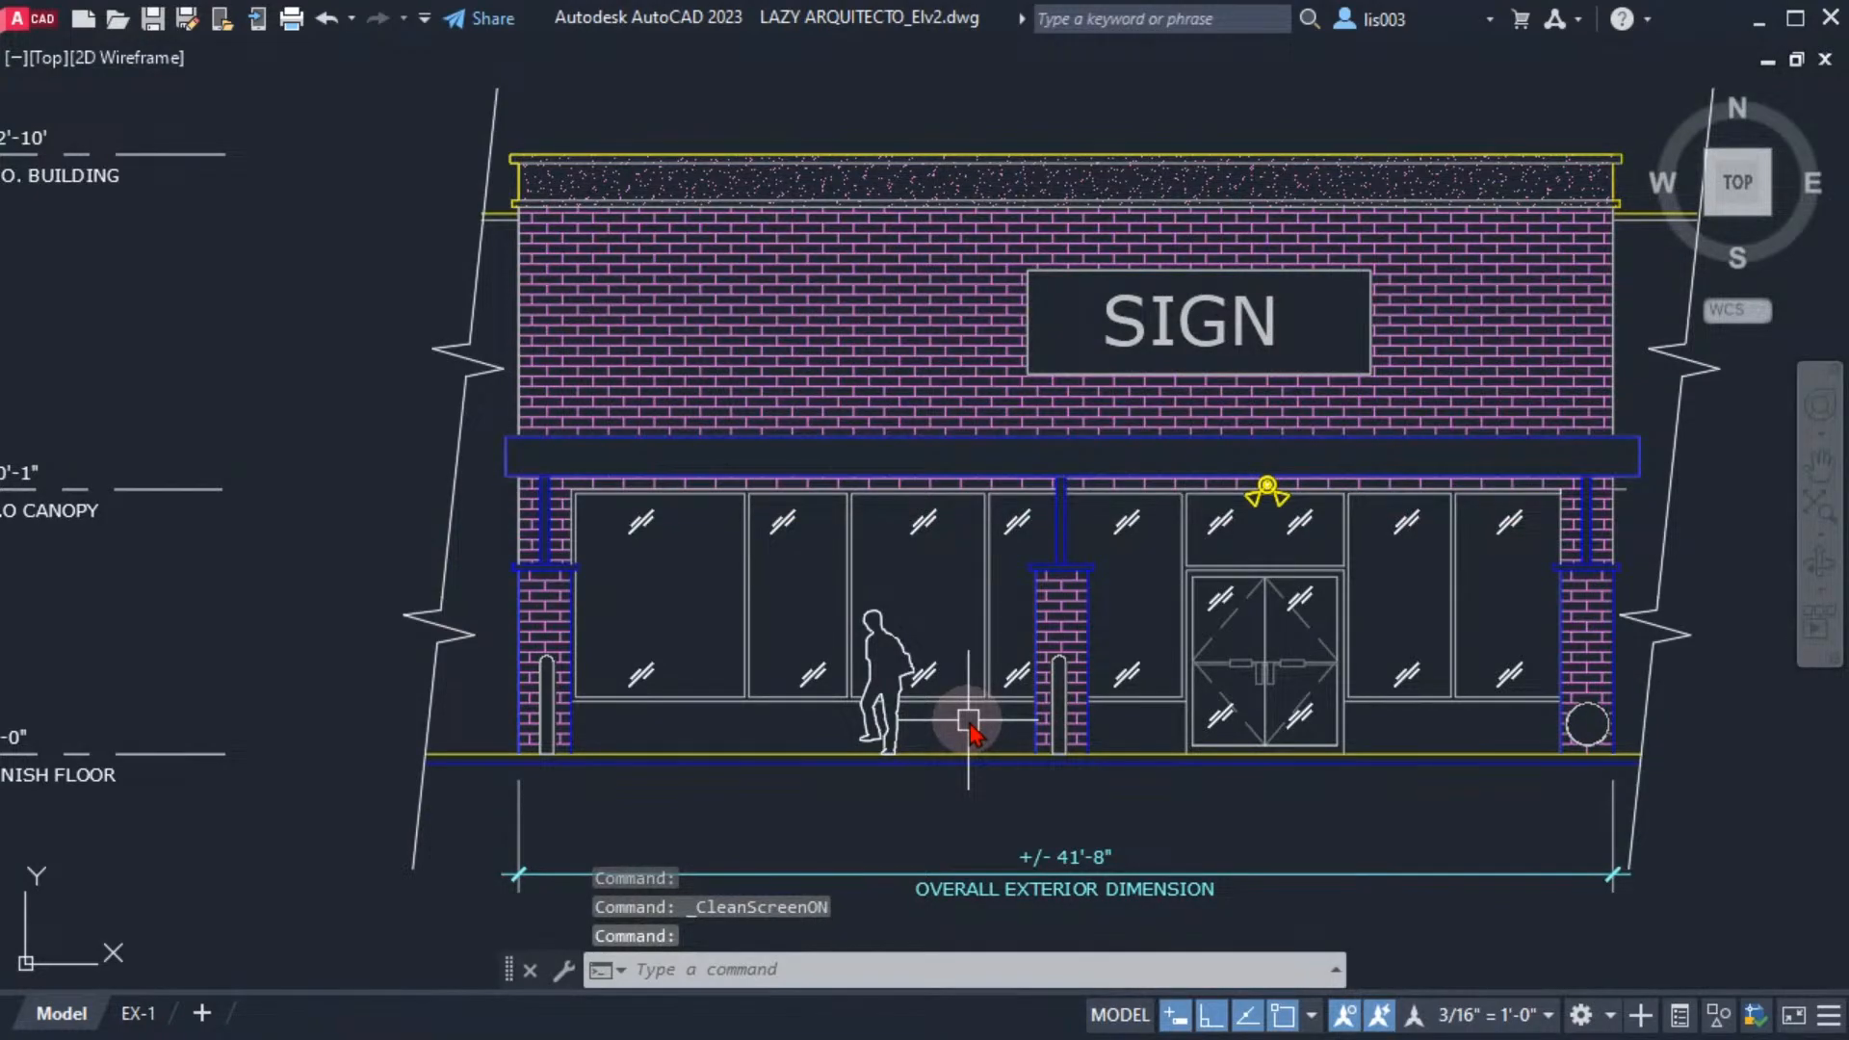
key("ctrl+0")
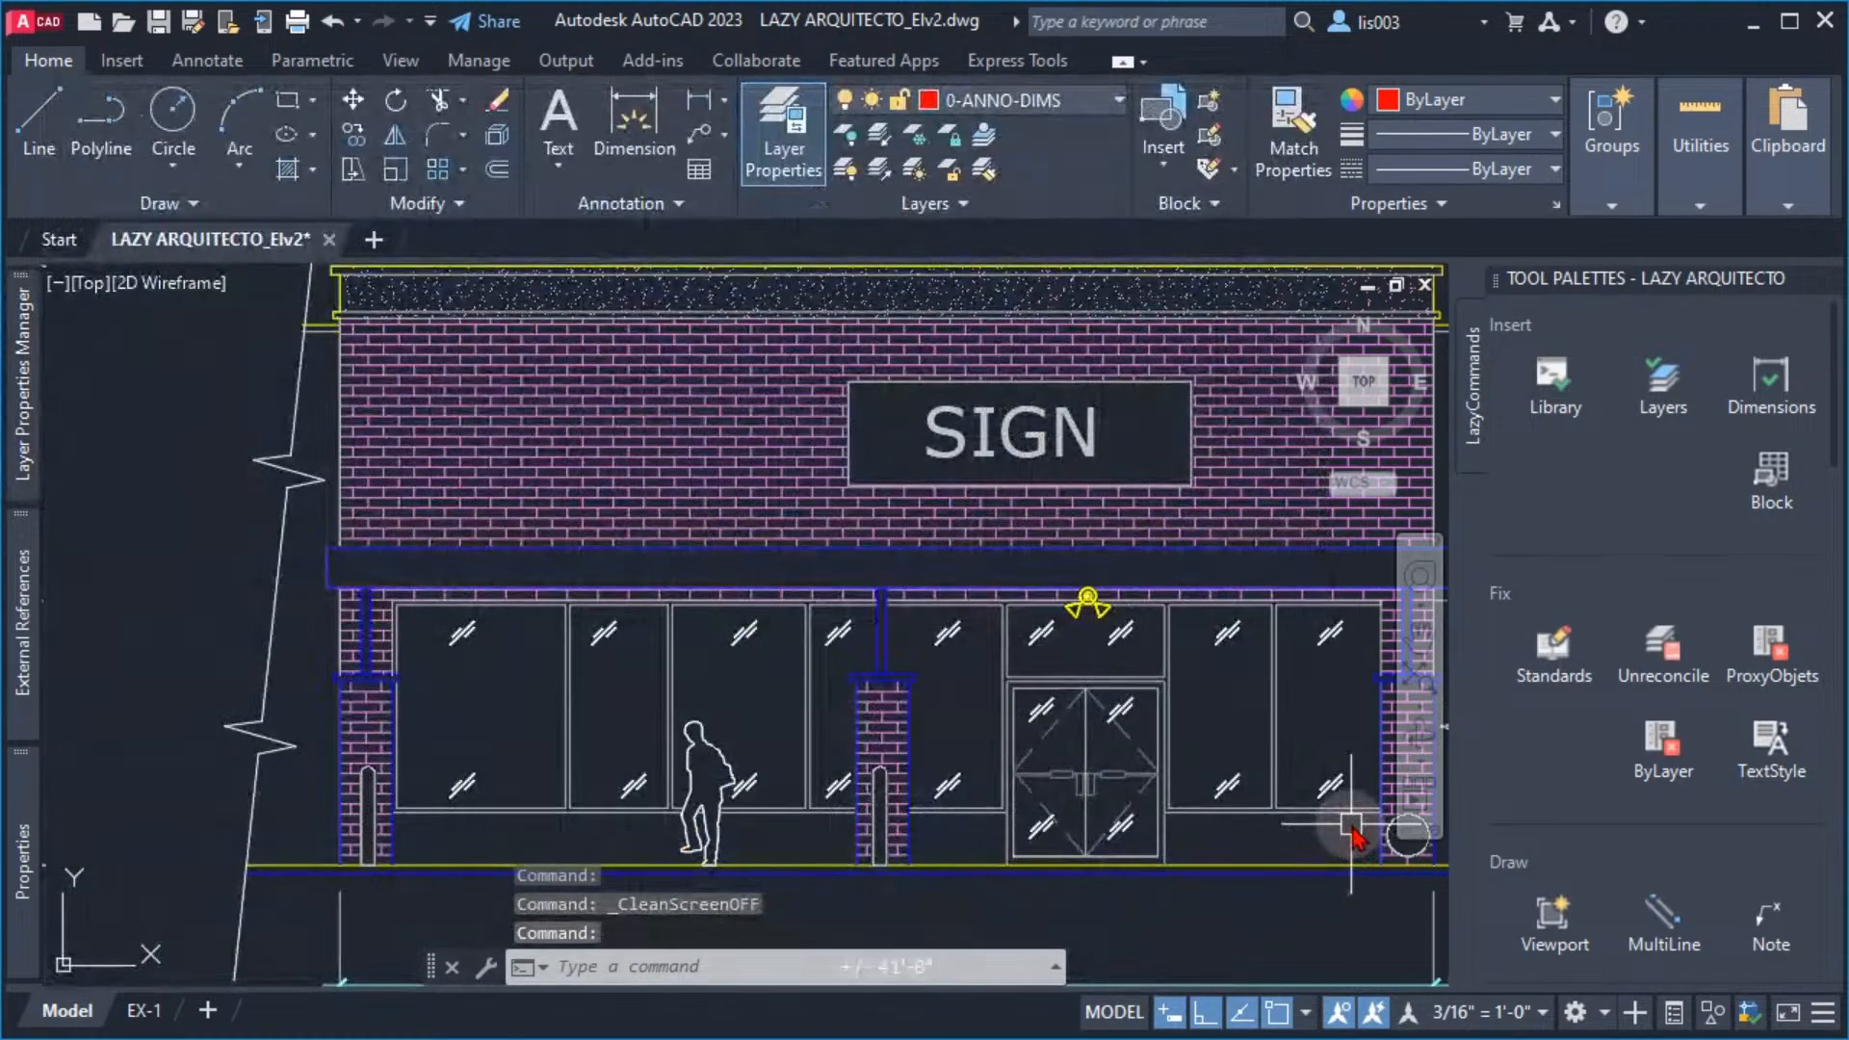
middle_click_drag(1288, 809, 1248, 797)
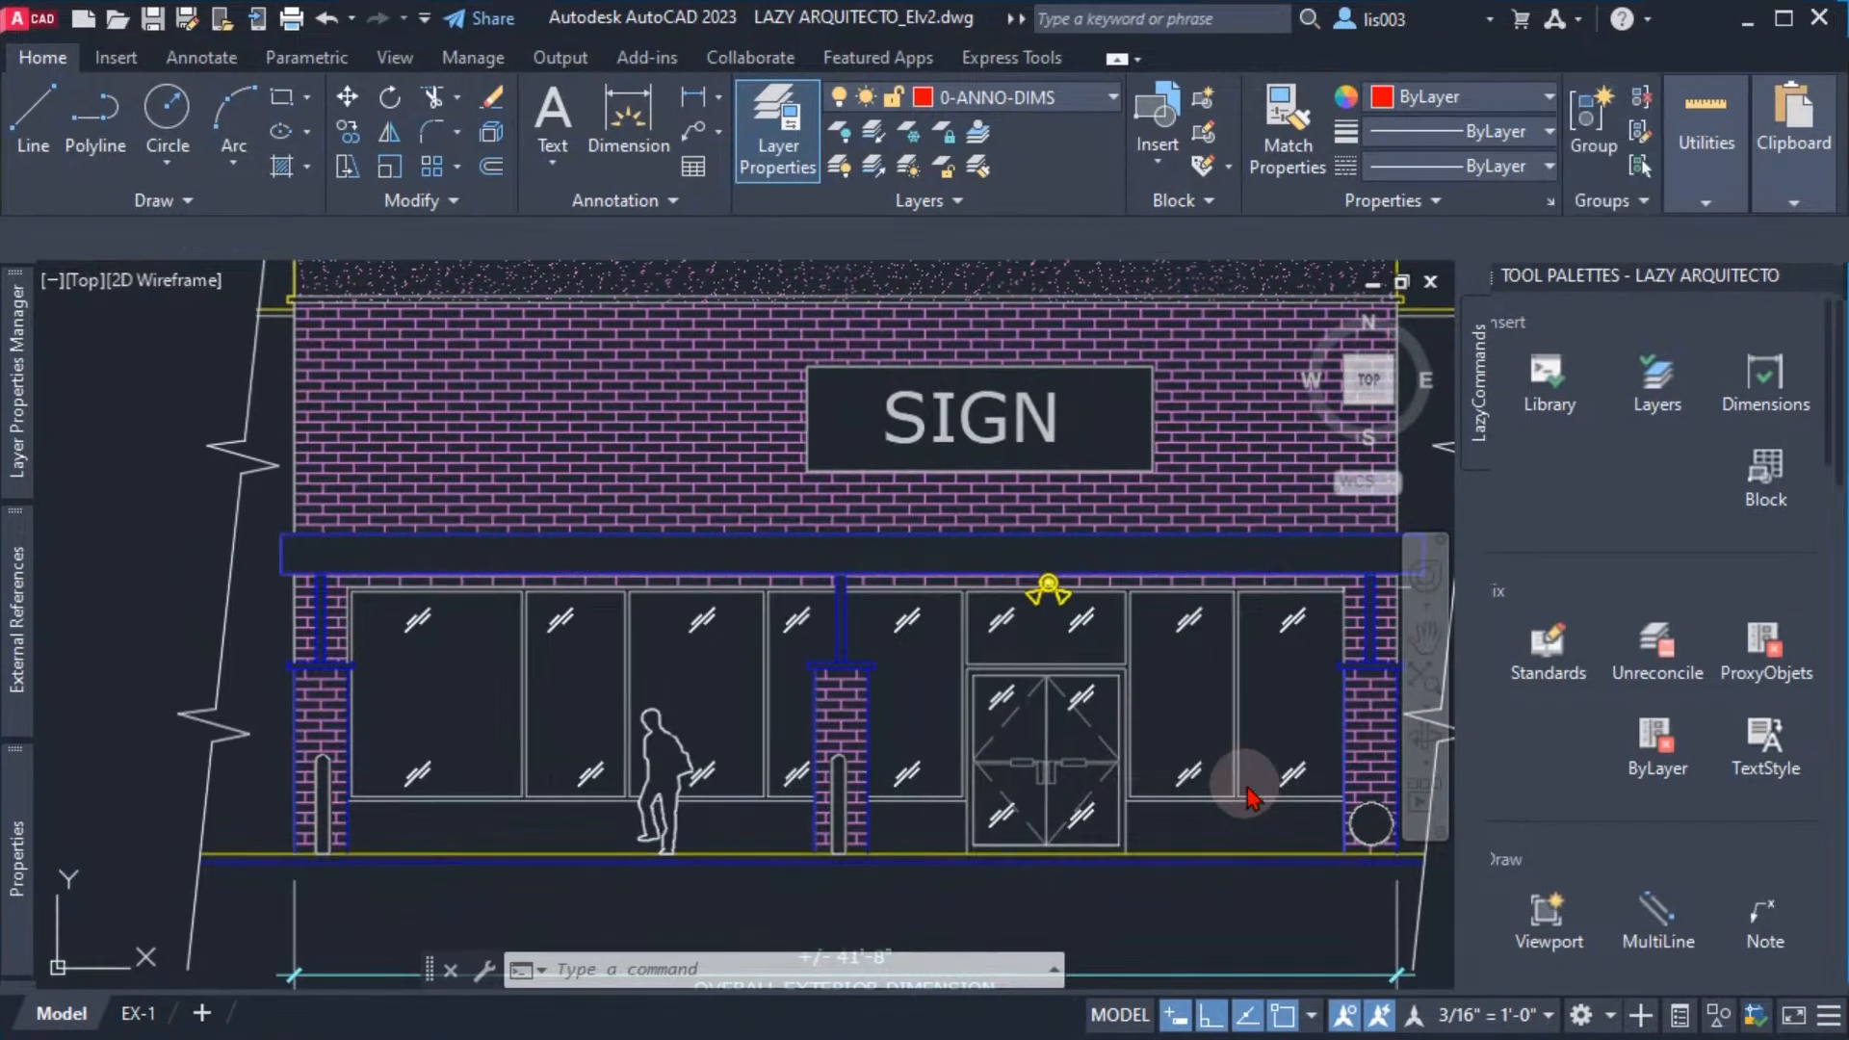
key("ctrl+0")
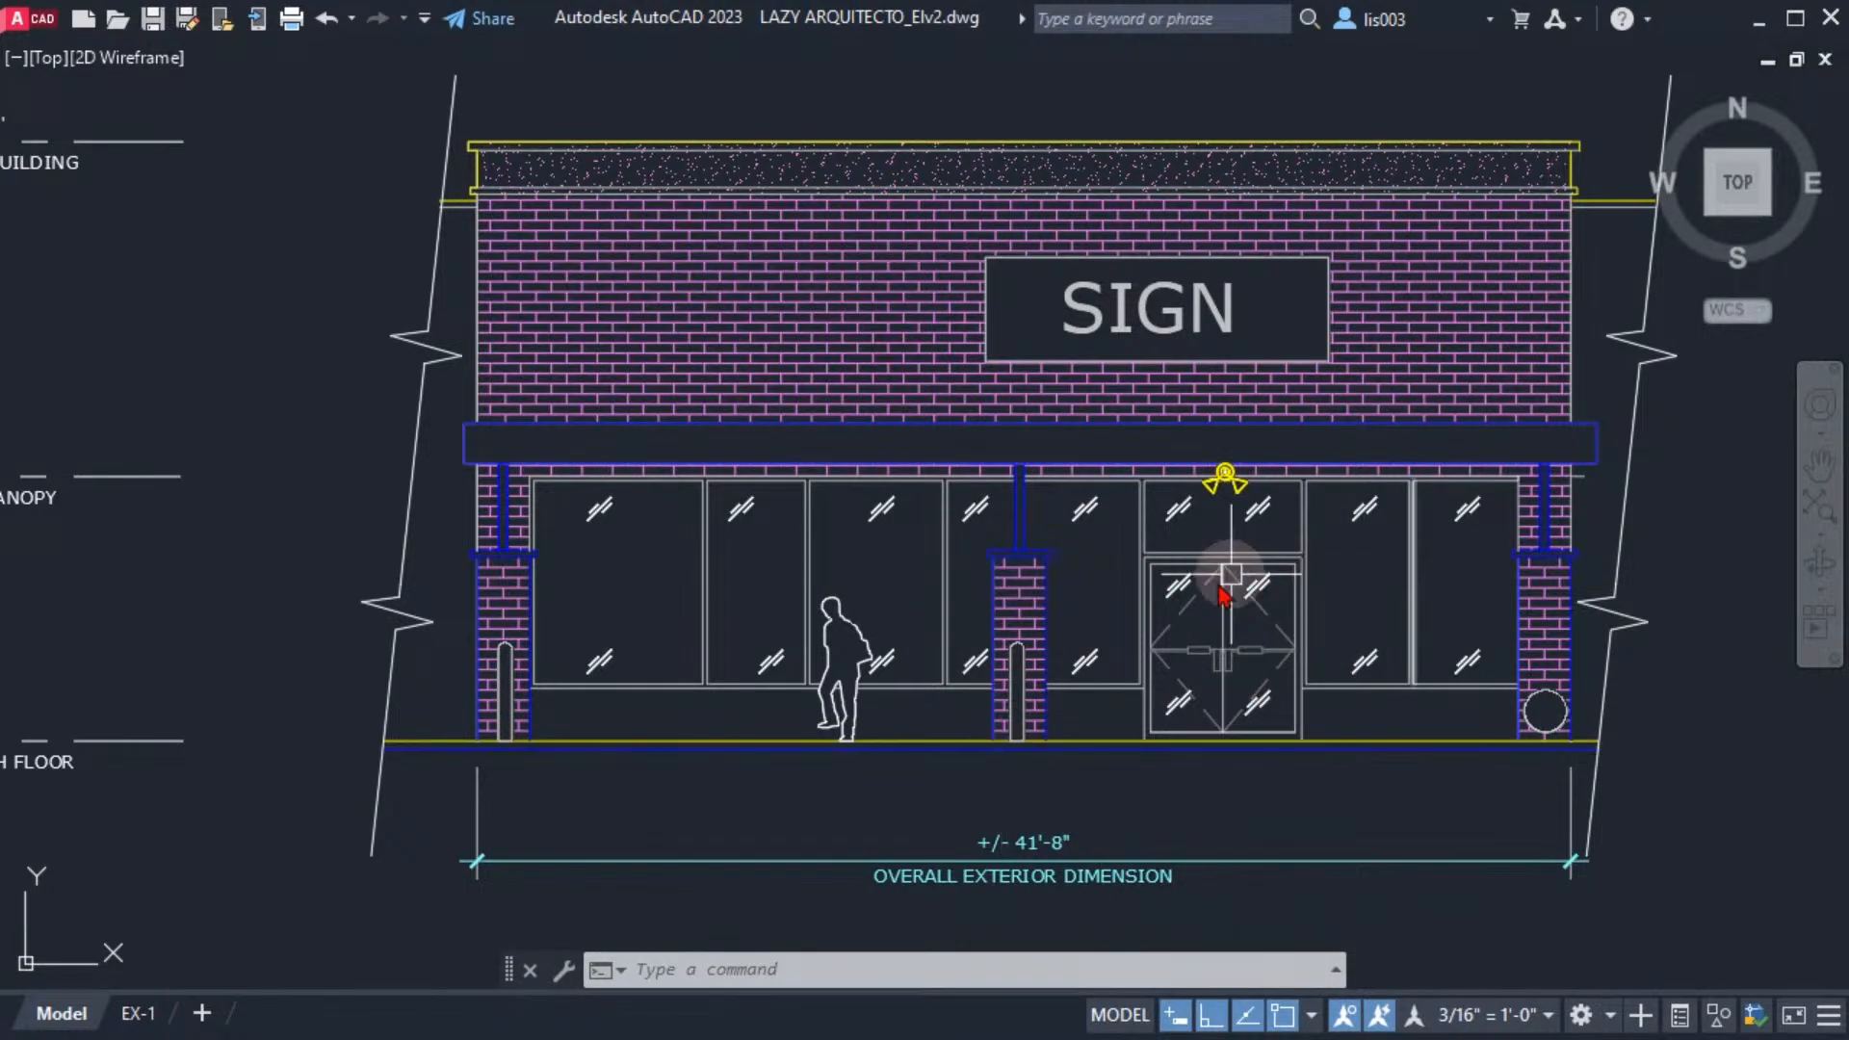
mouse_move(1215, 601)
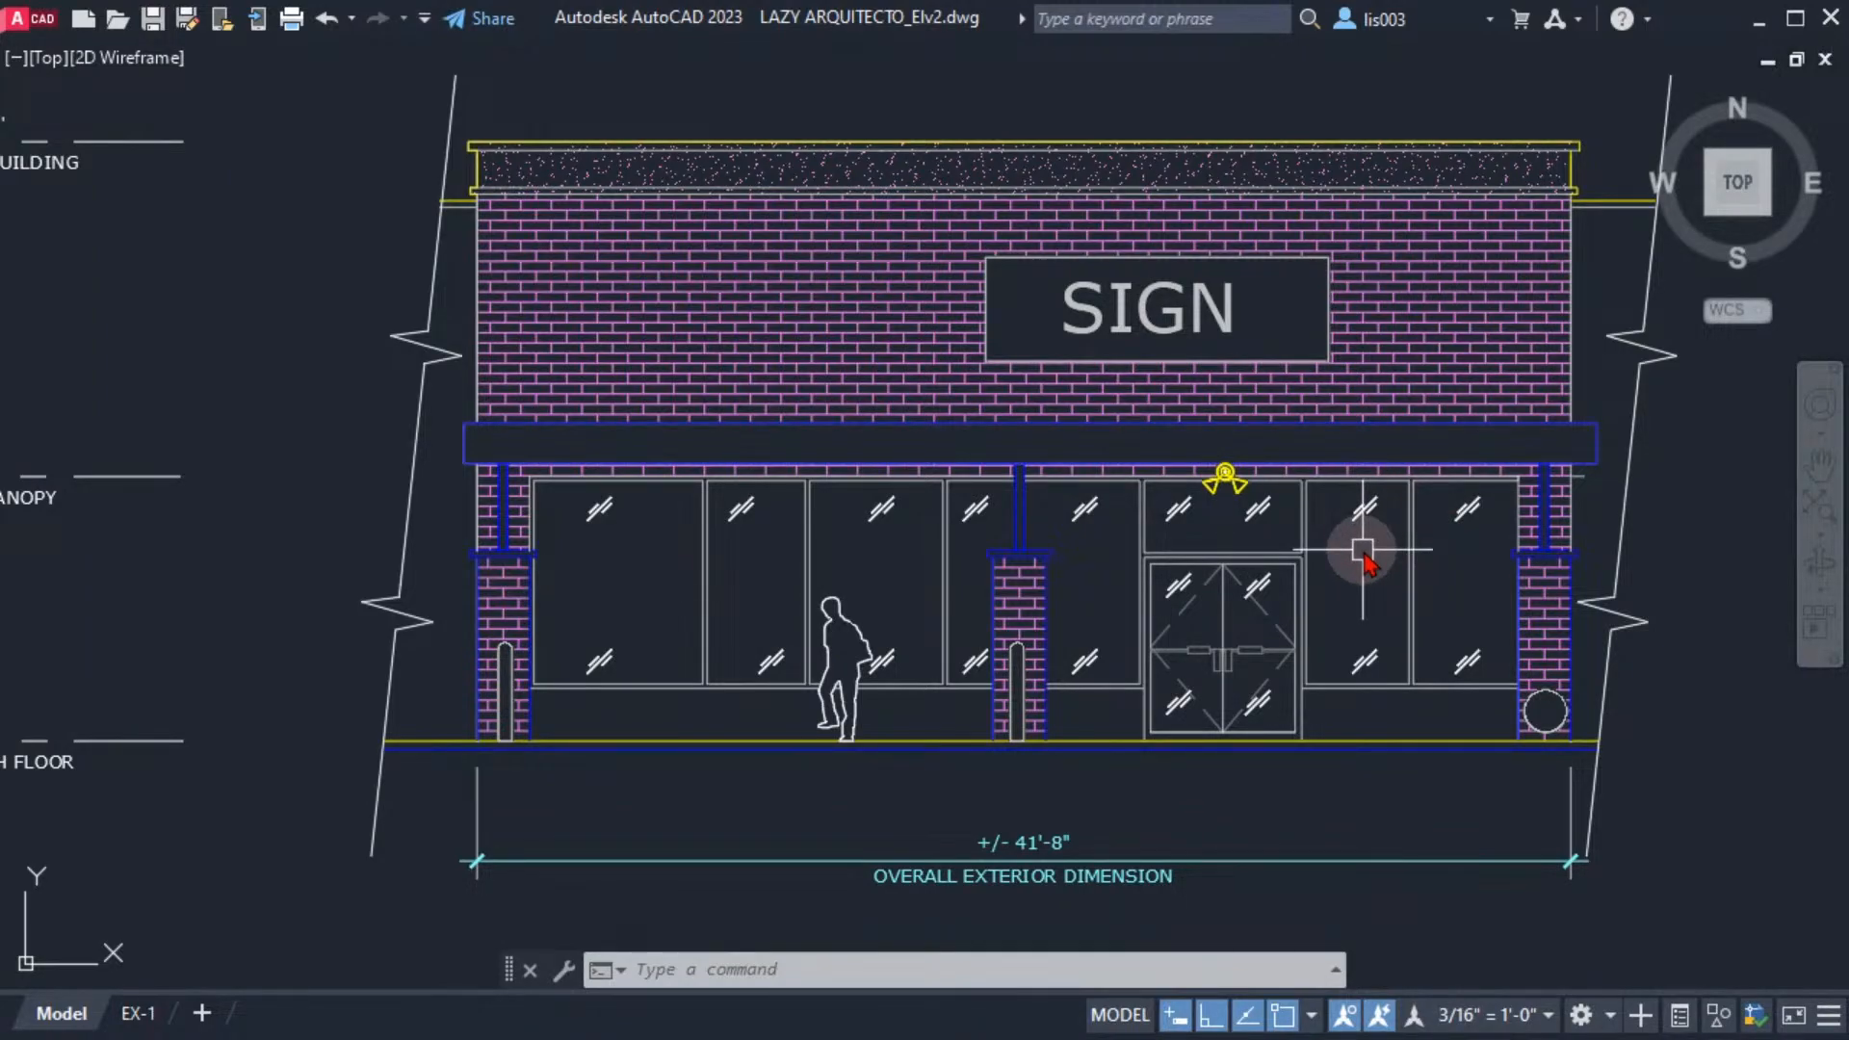
key("ctrl+0")
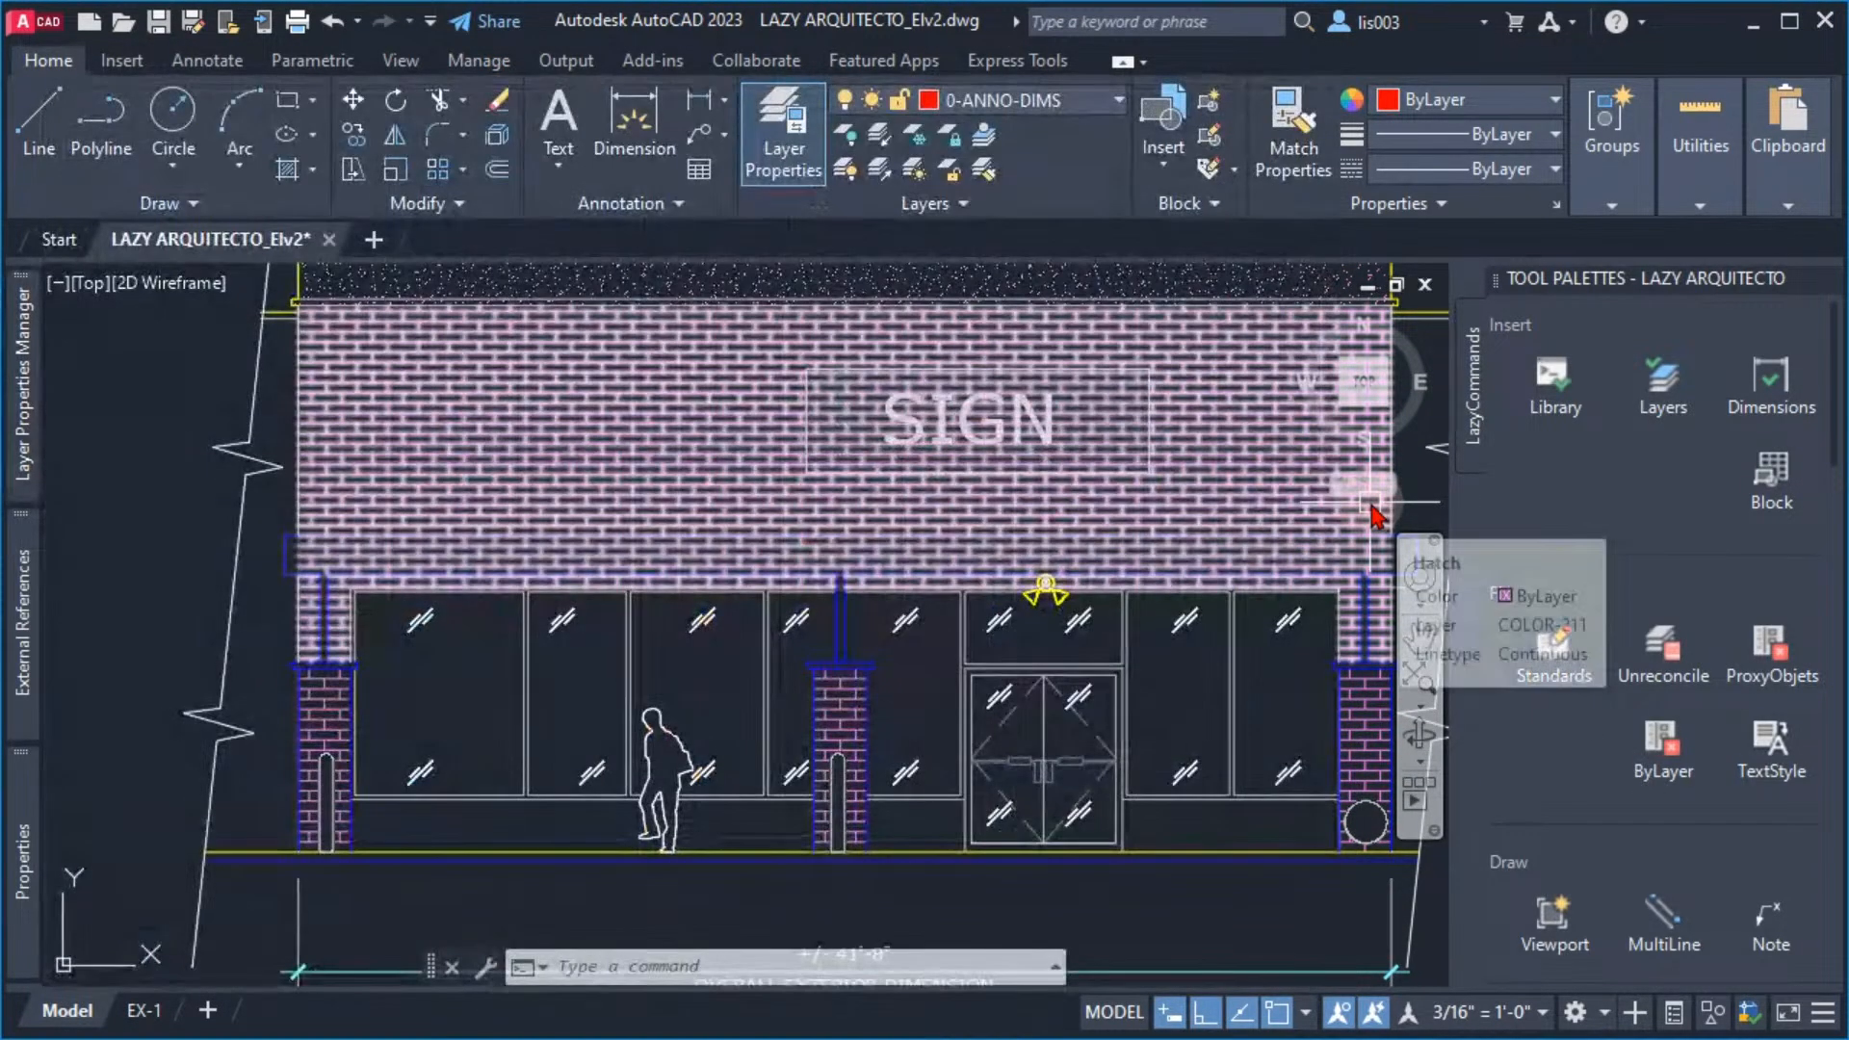
Open the Customize User Interface editor with CUI, filter the command list by "clean" and select the Clean Screen command
middle_click_drag(1369, 506, 1332, 513)
middle_click_drag(1054, 566, 1029, 614)
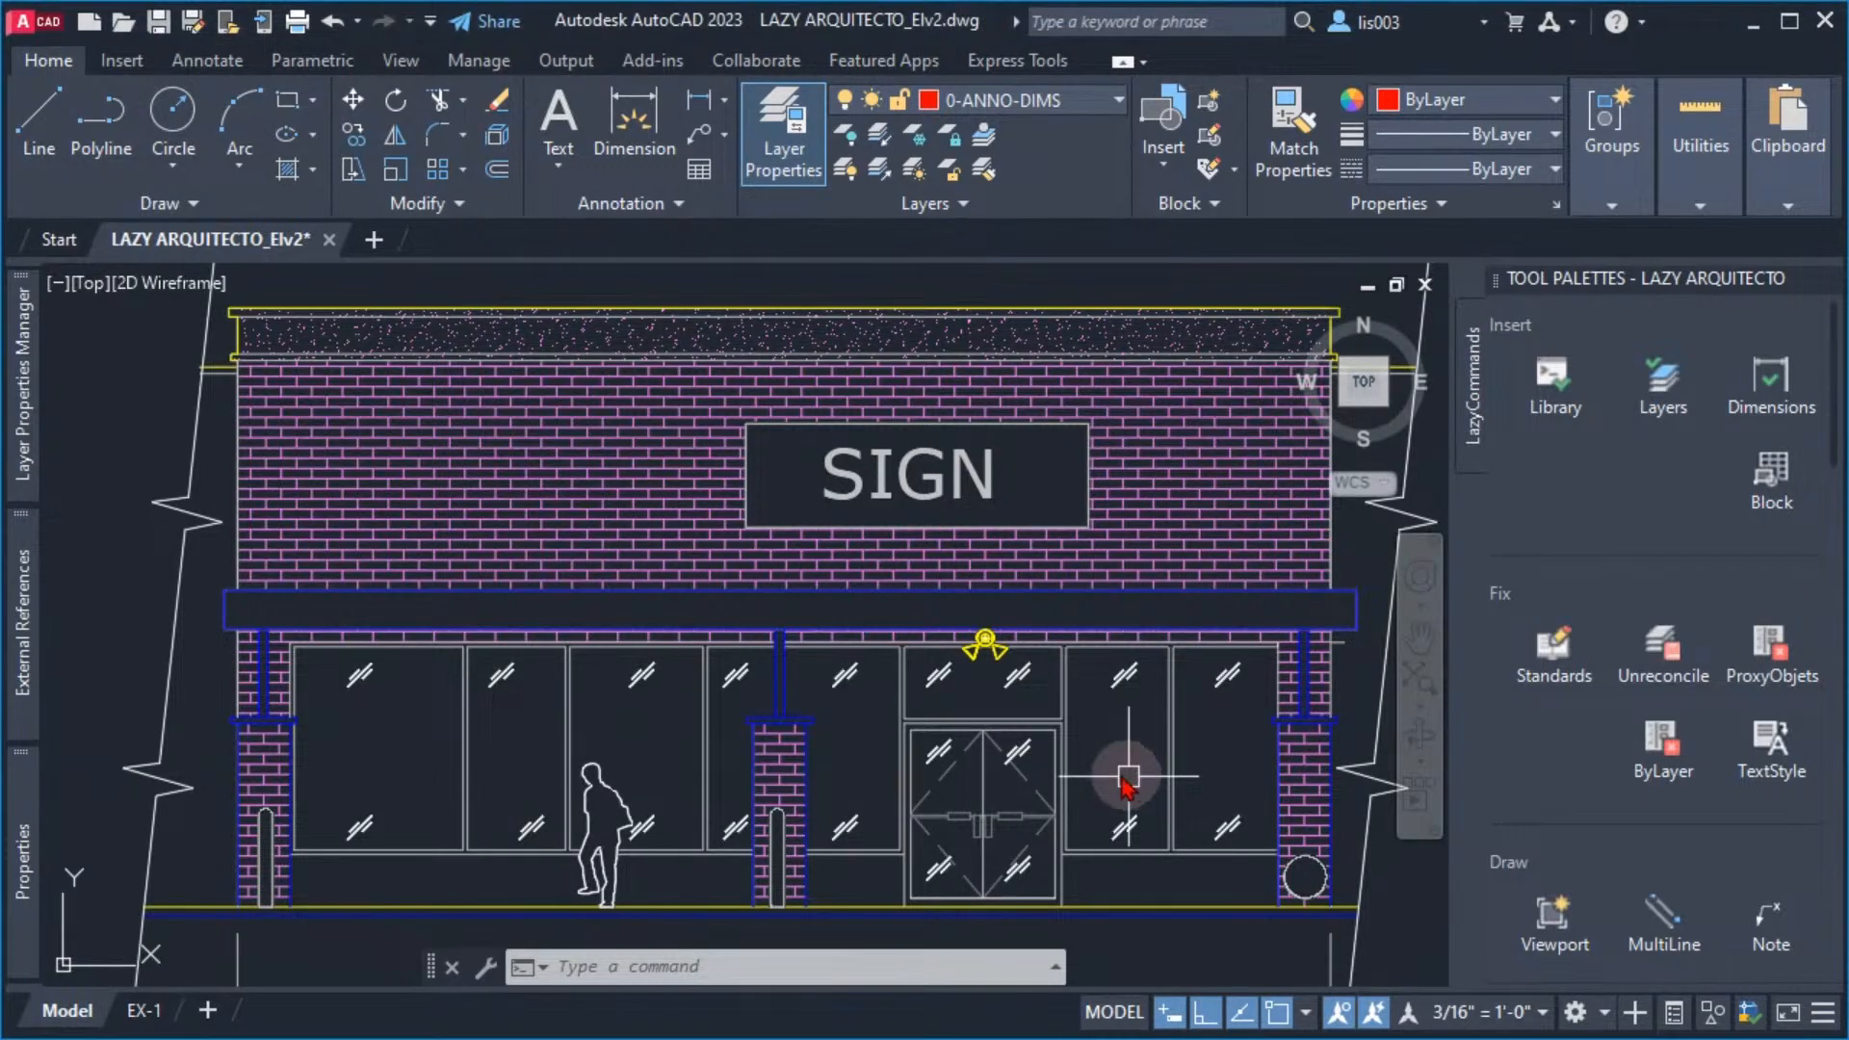
middle_click_drag(1084, 750, 1082, 746)
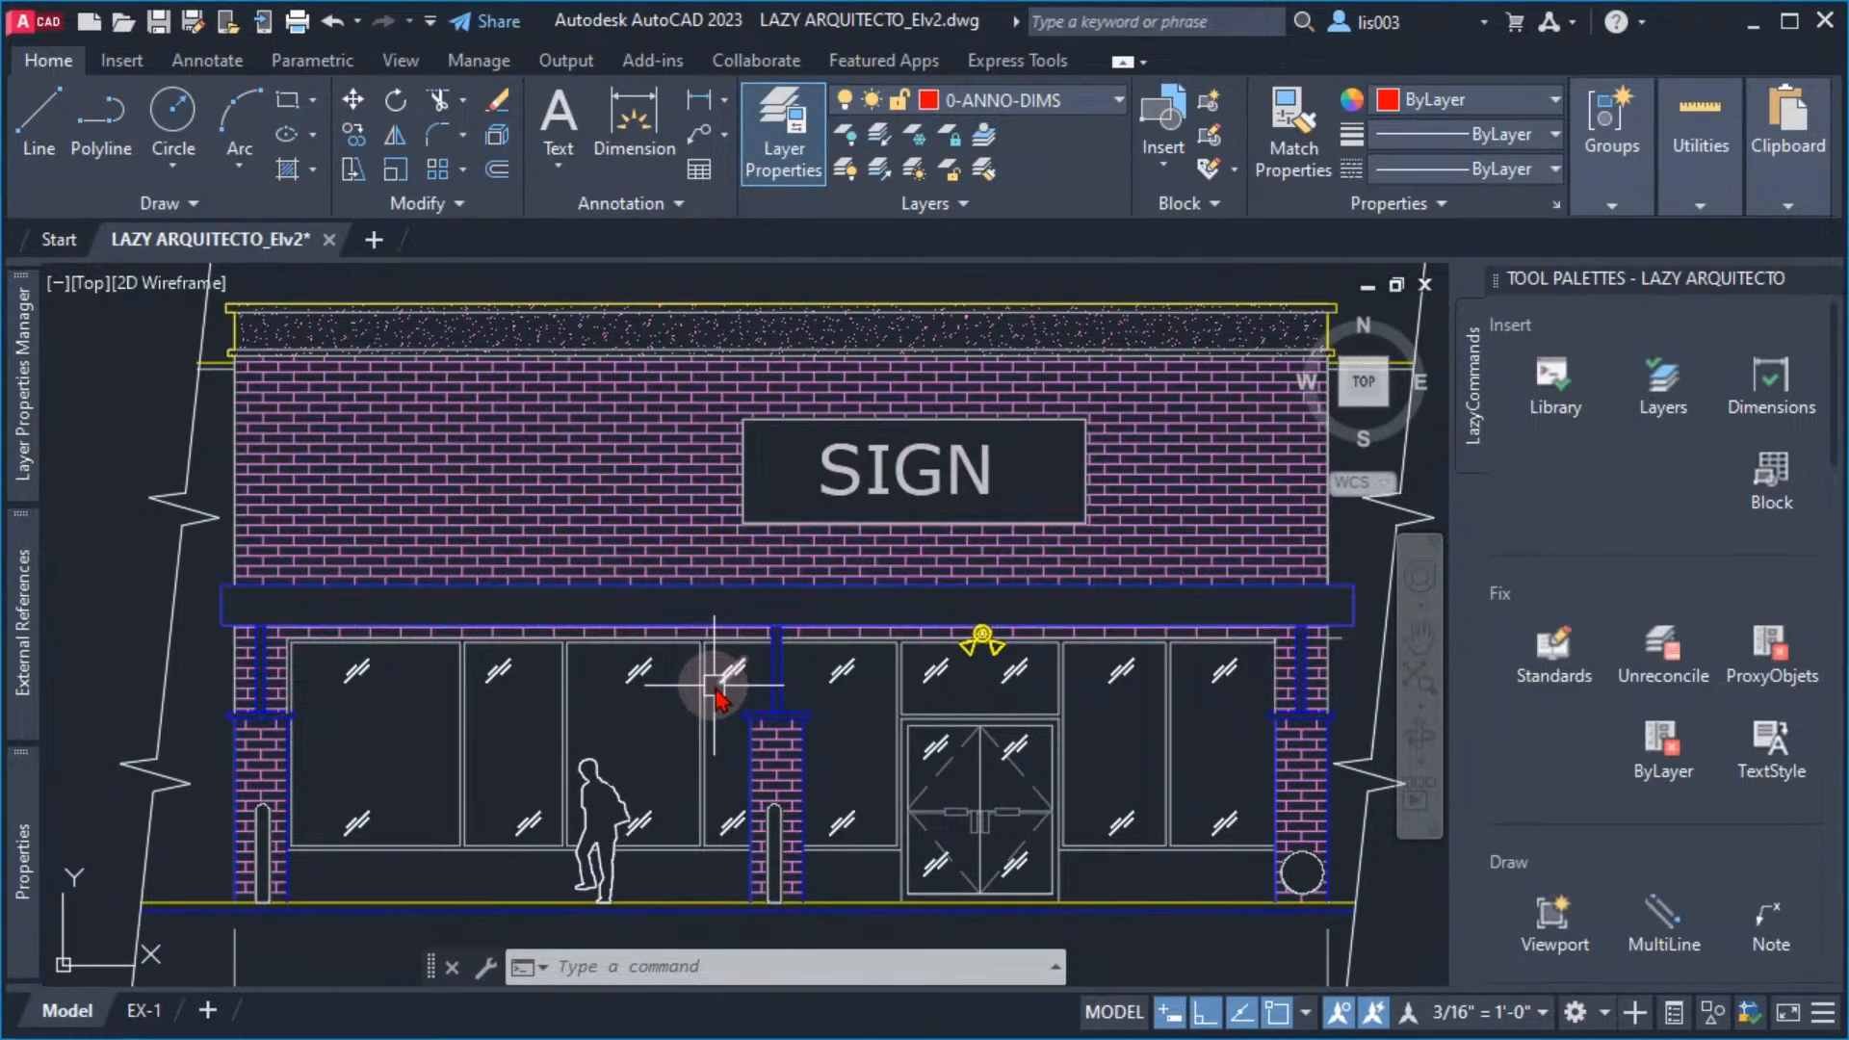
mouse_move(713, 686)
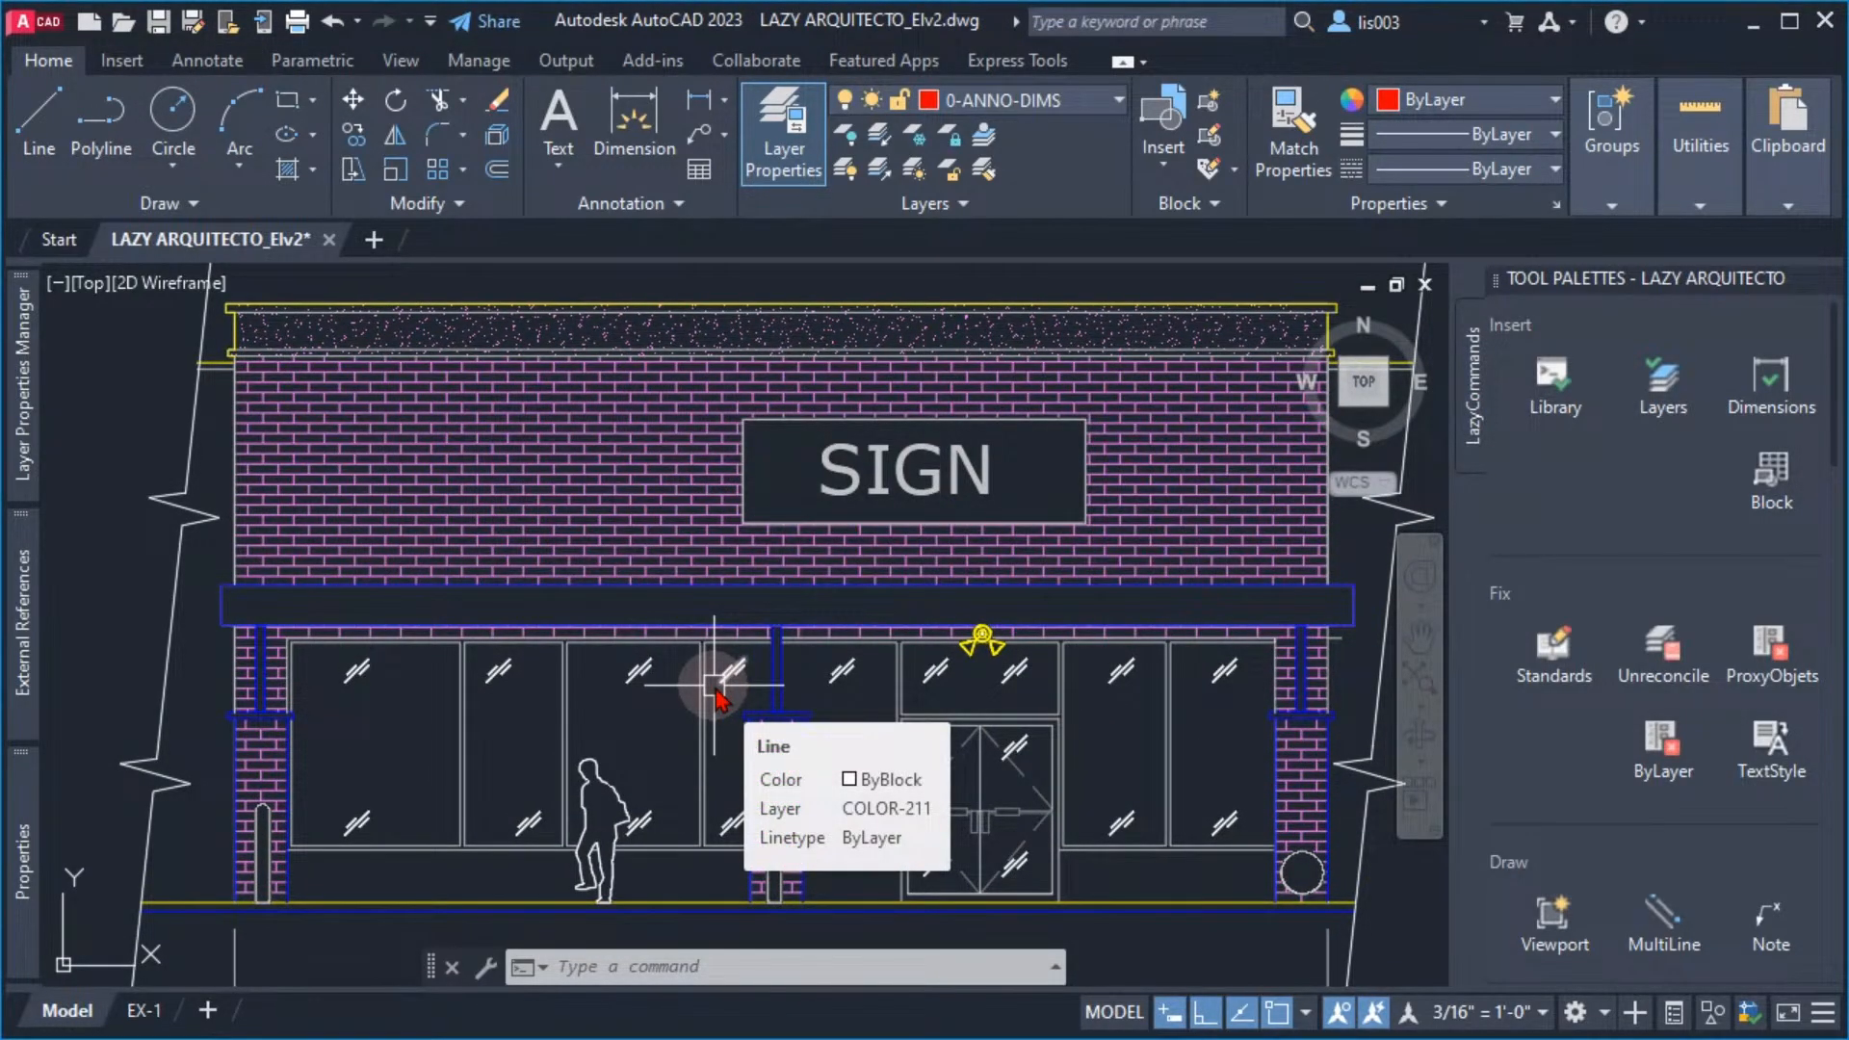
type("CUI")
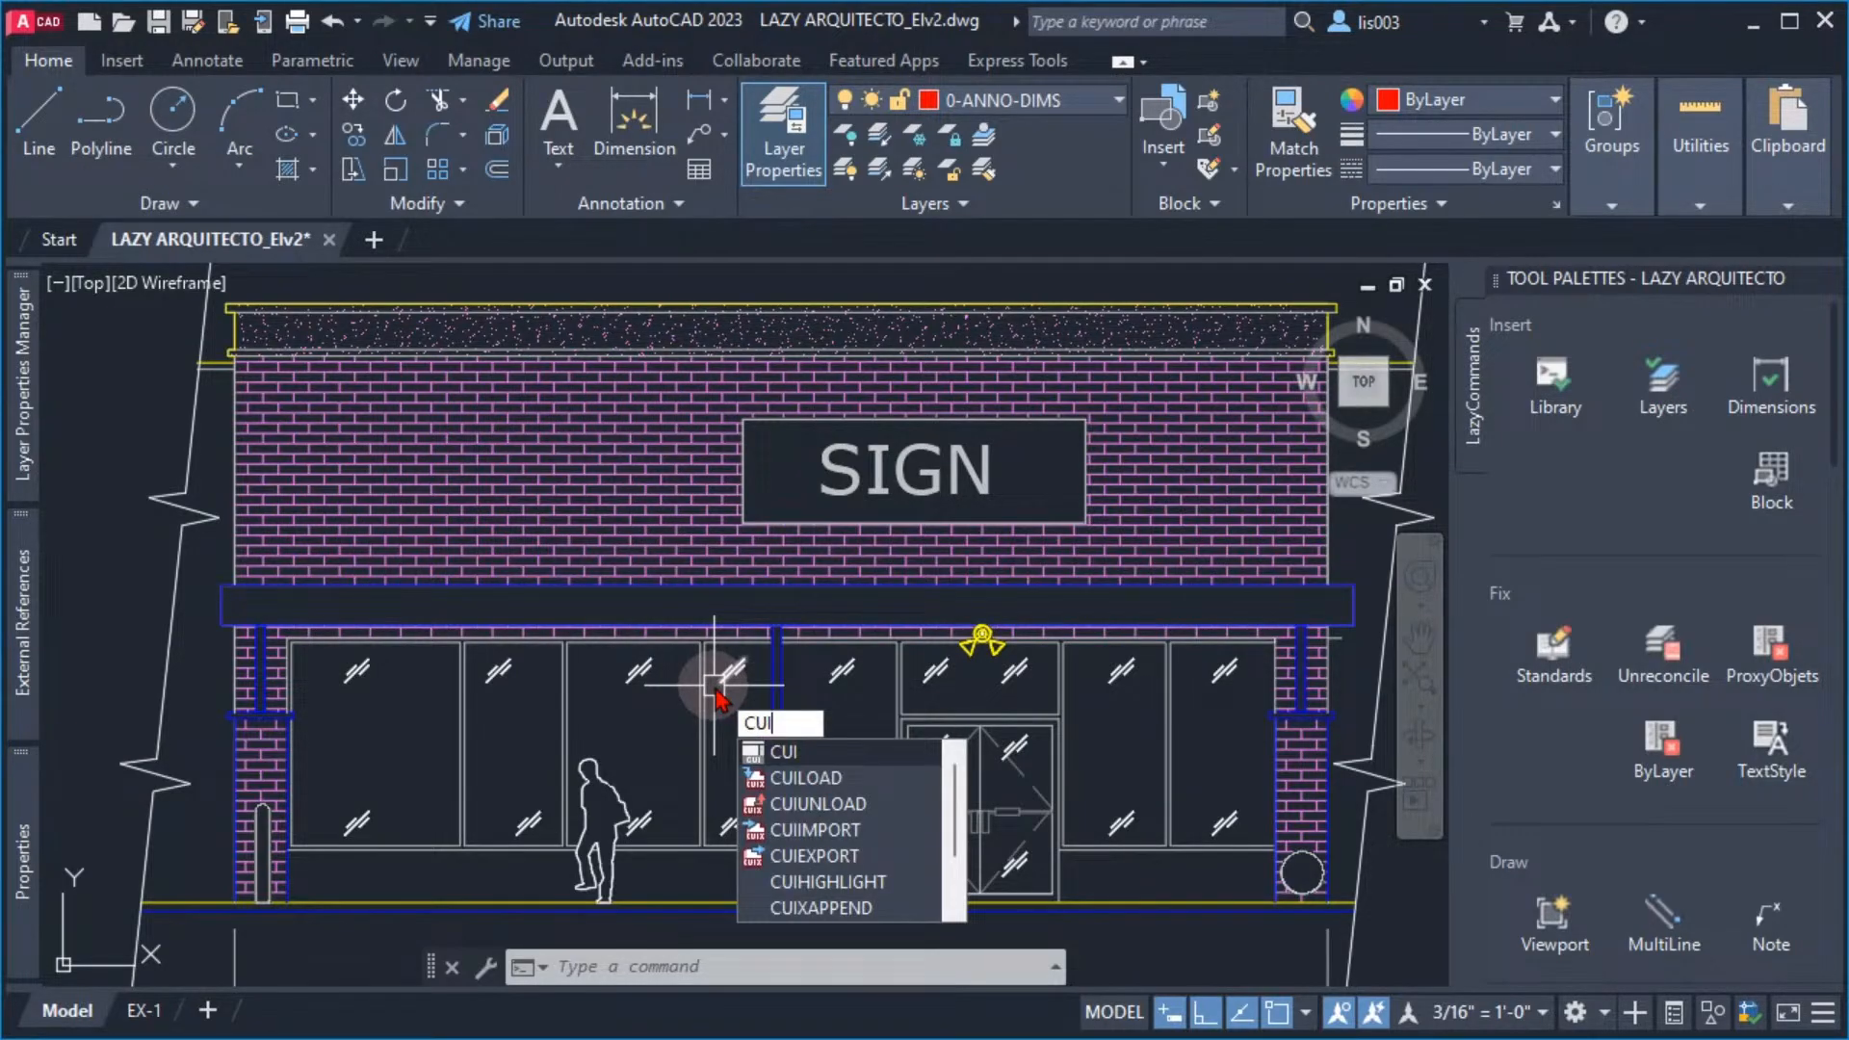
key("Return")
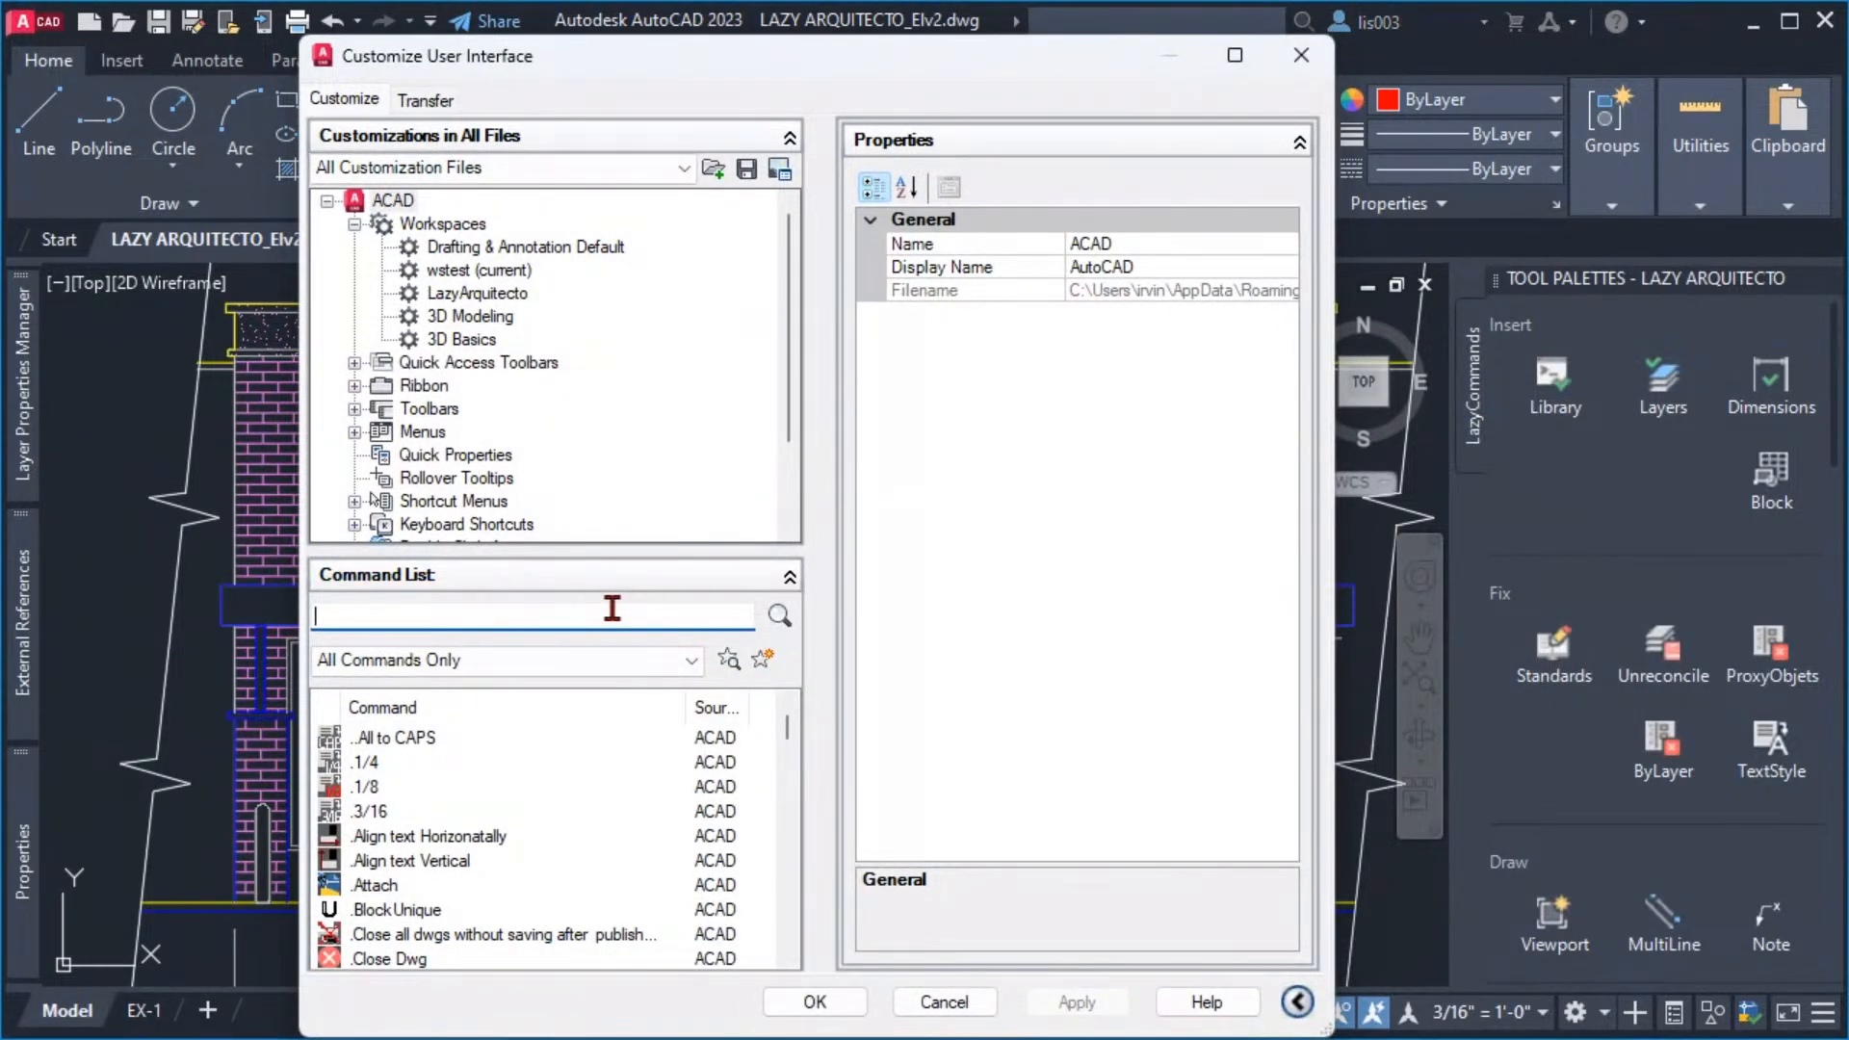
type("clean")
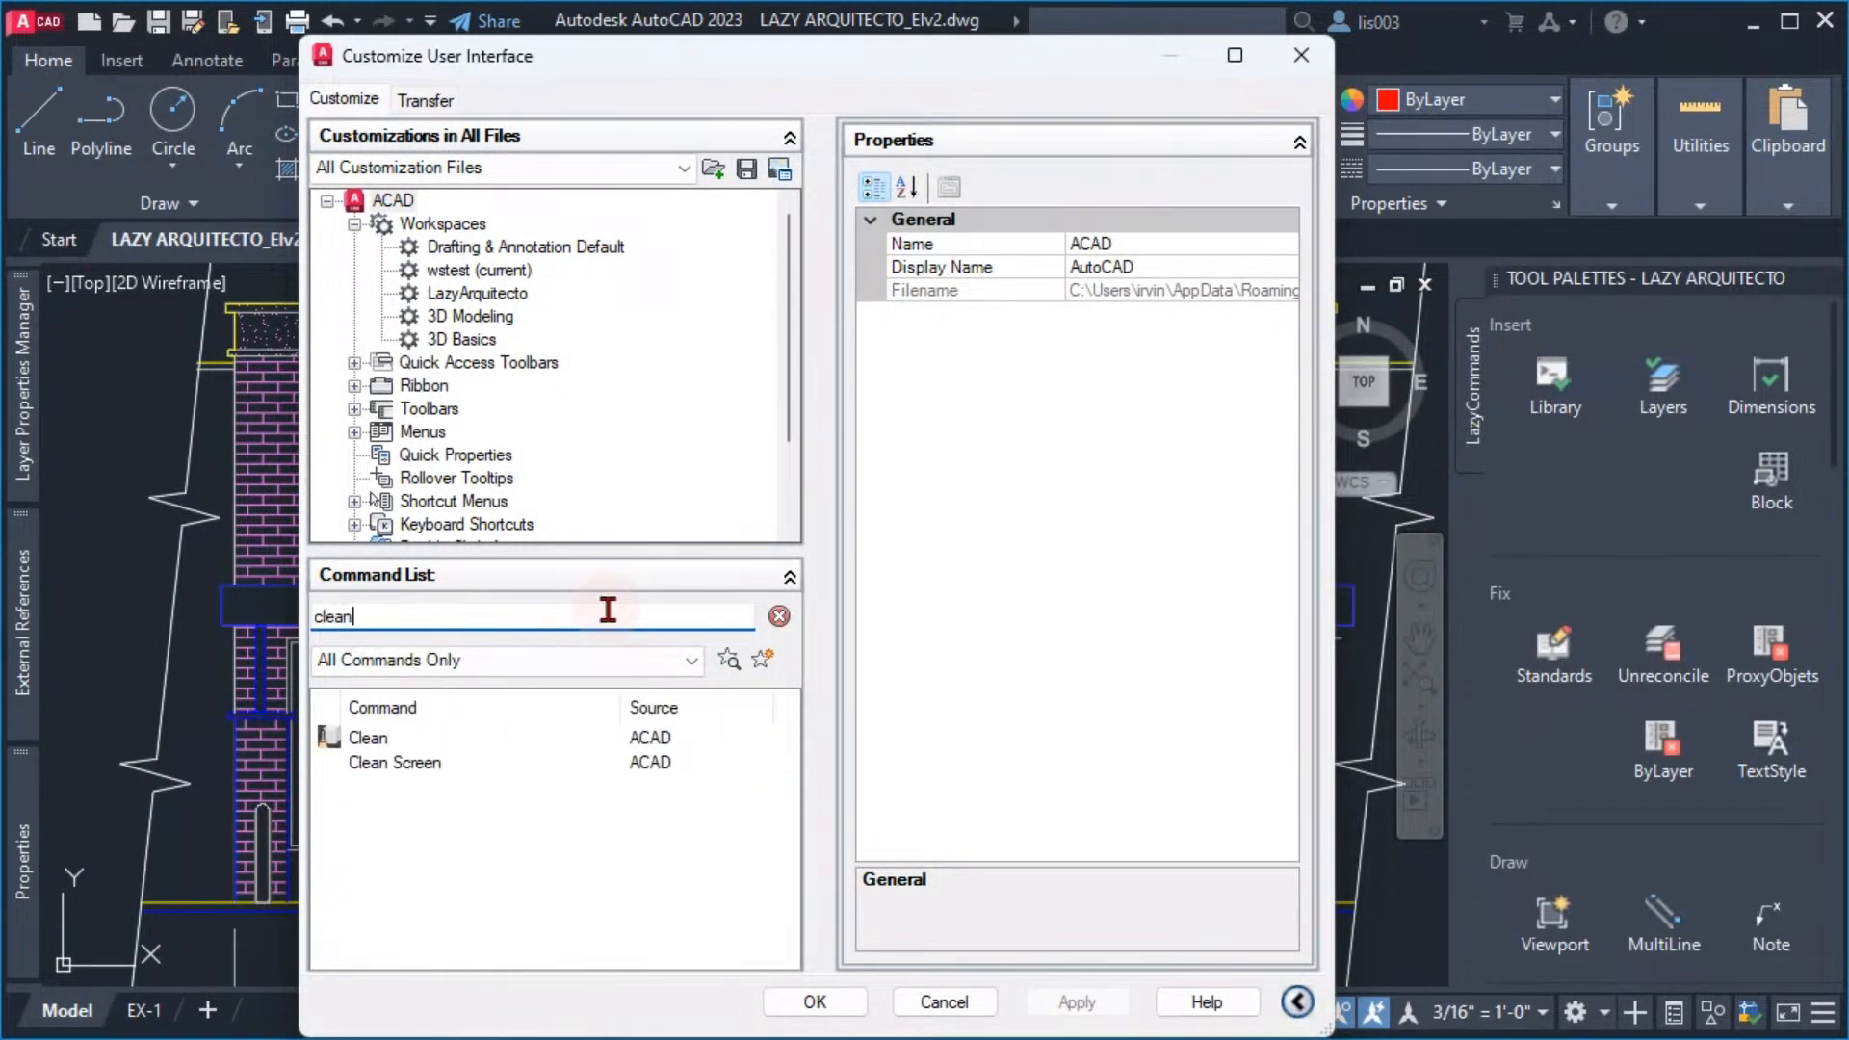
left_click(435, 762)
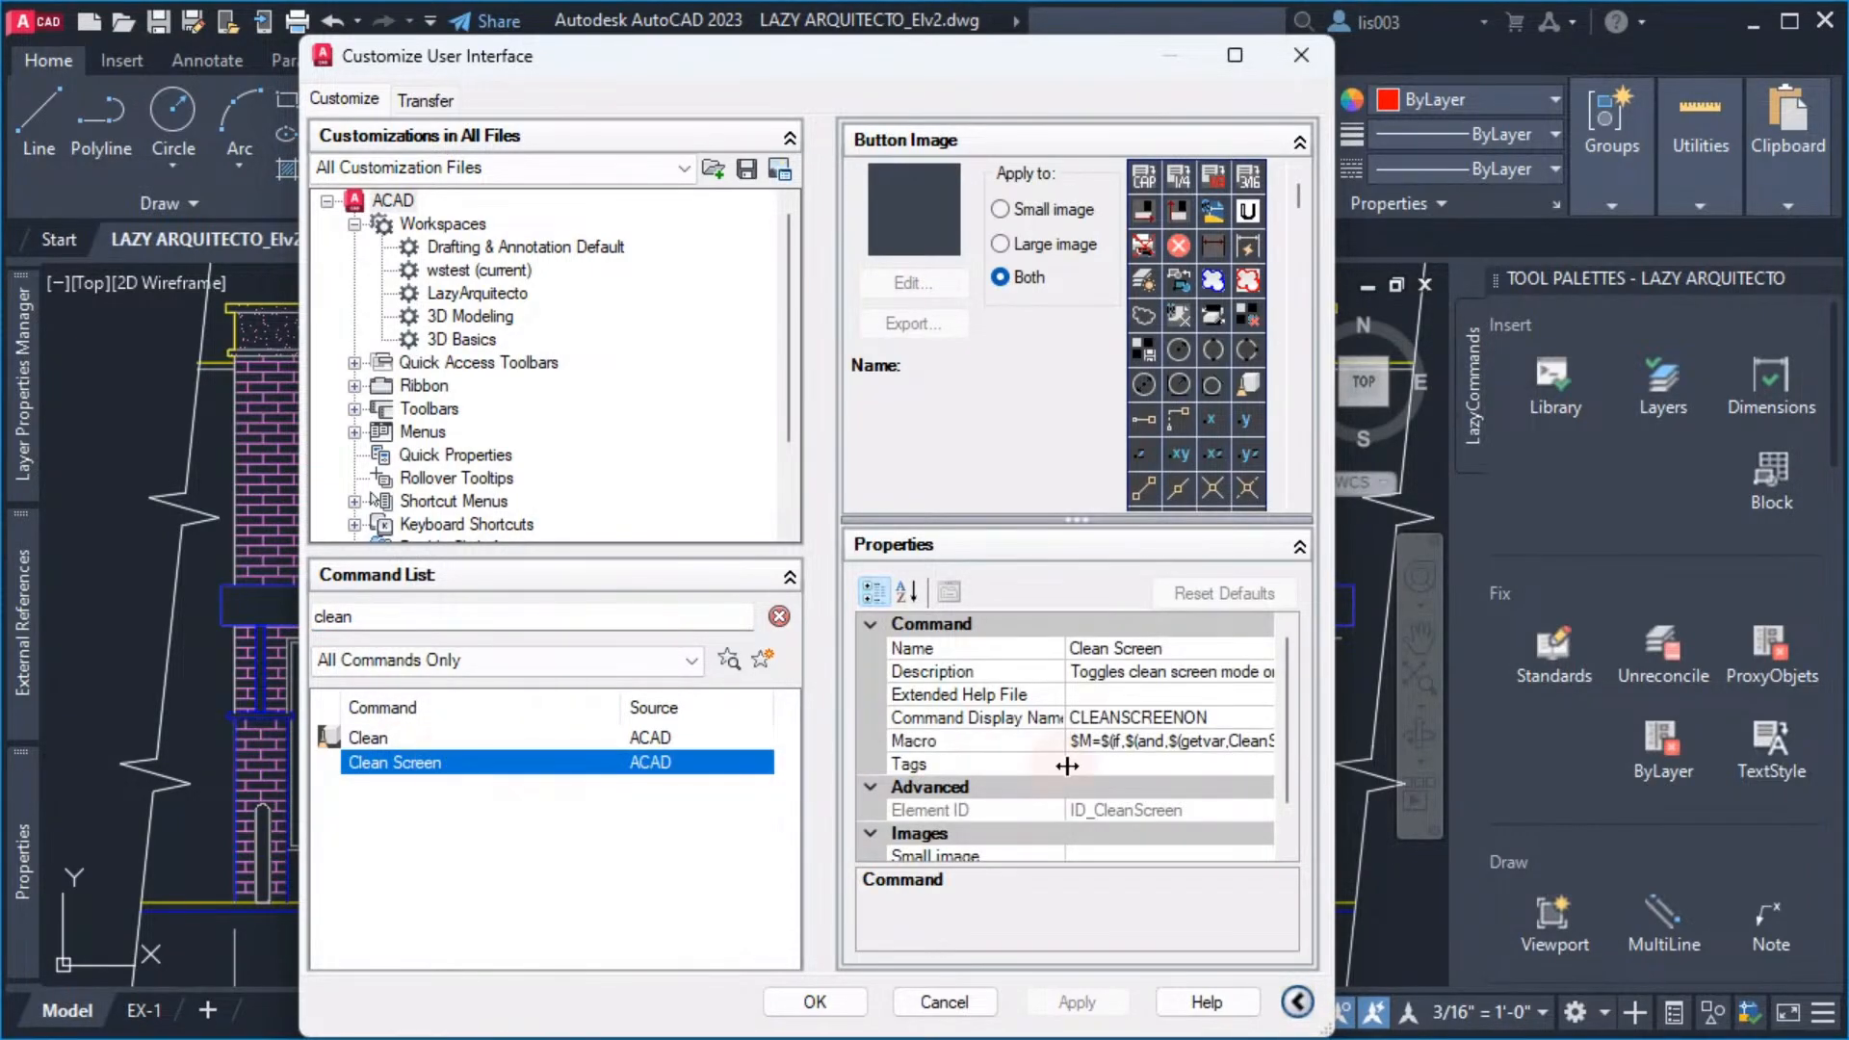
Copy the full macro text of the Clean Screen command and close the customization editor without saving changes
left_click(1230, 745)
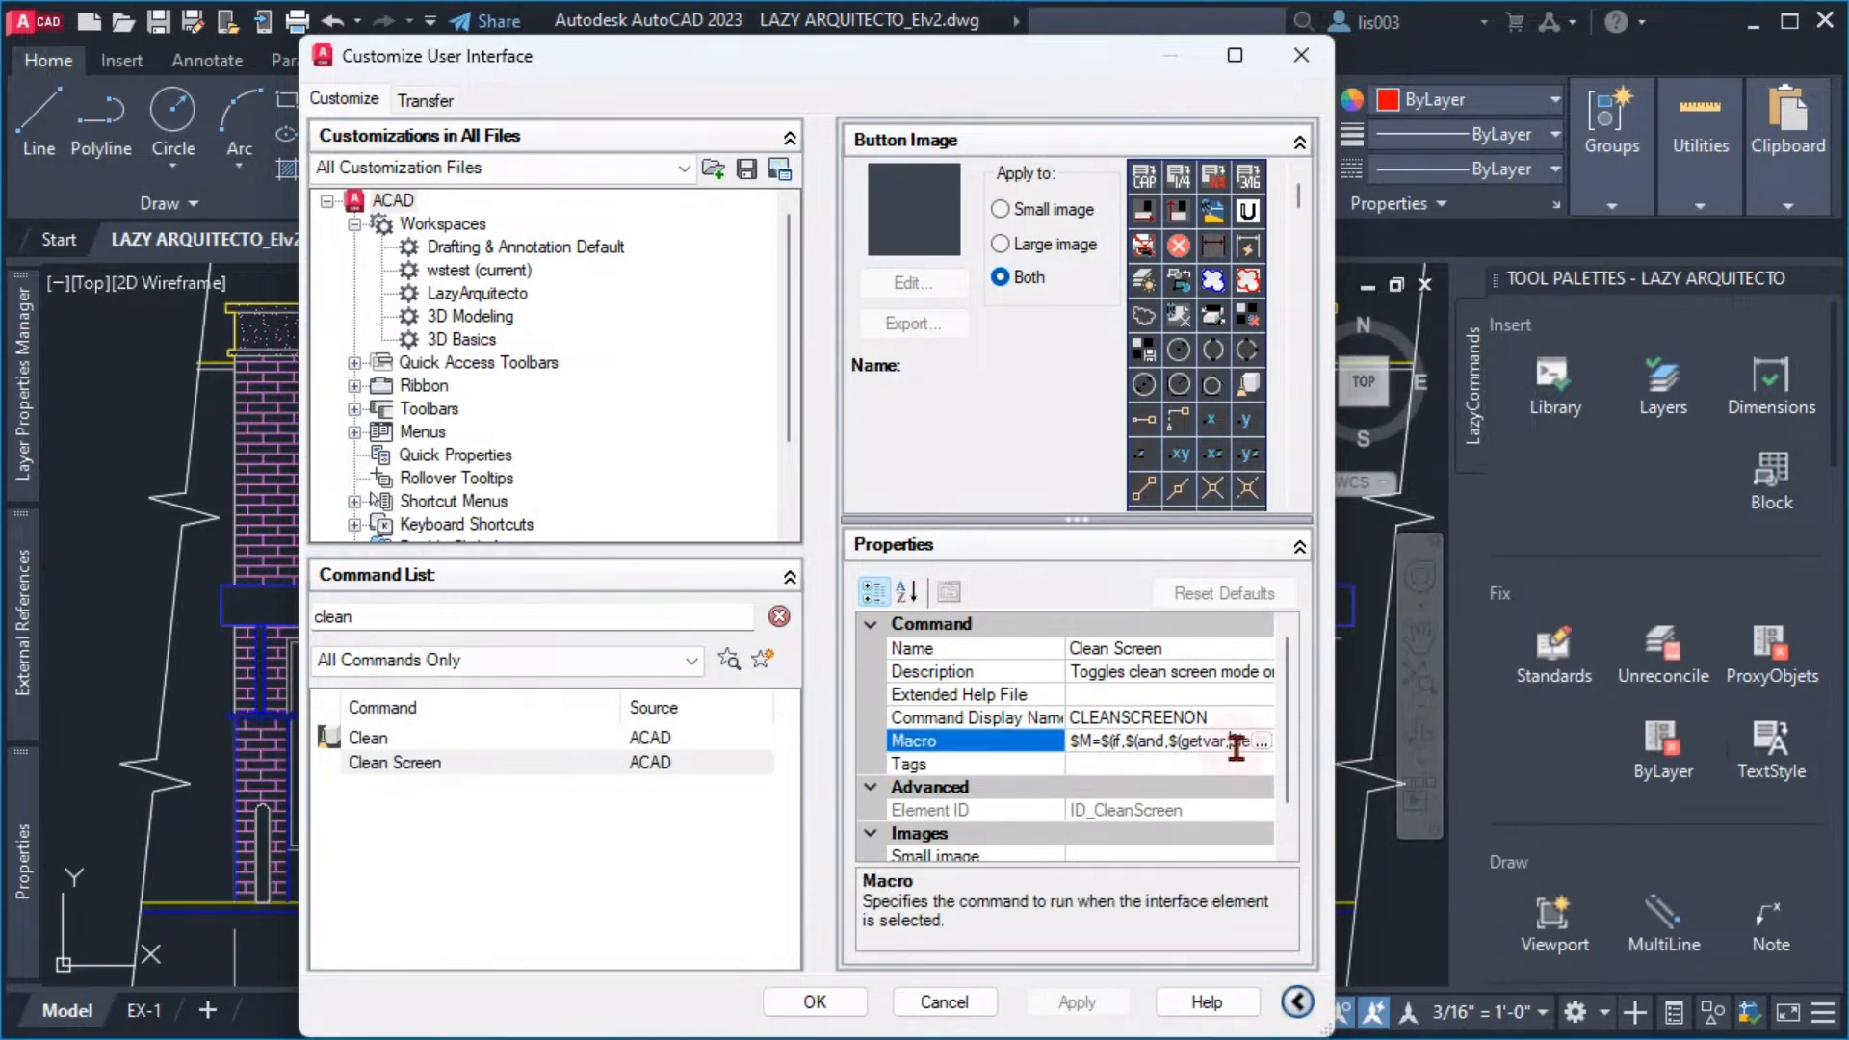
left_click(1259, 739)
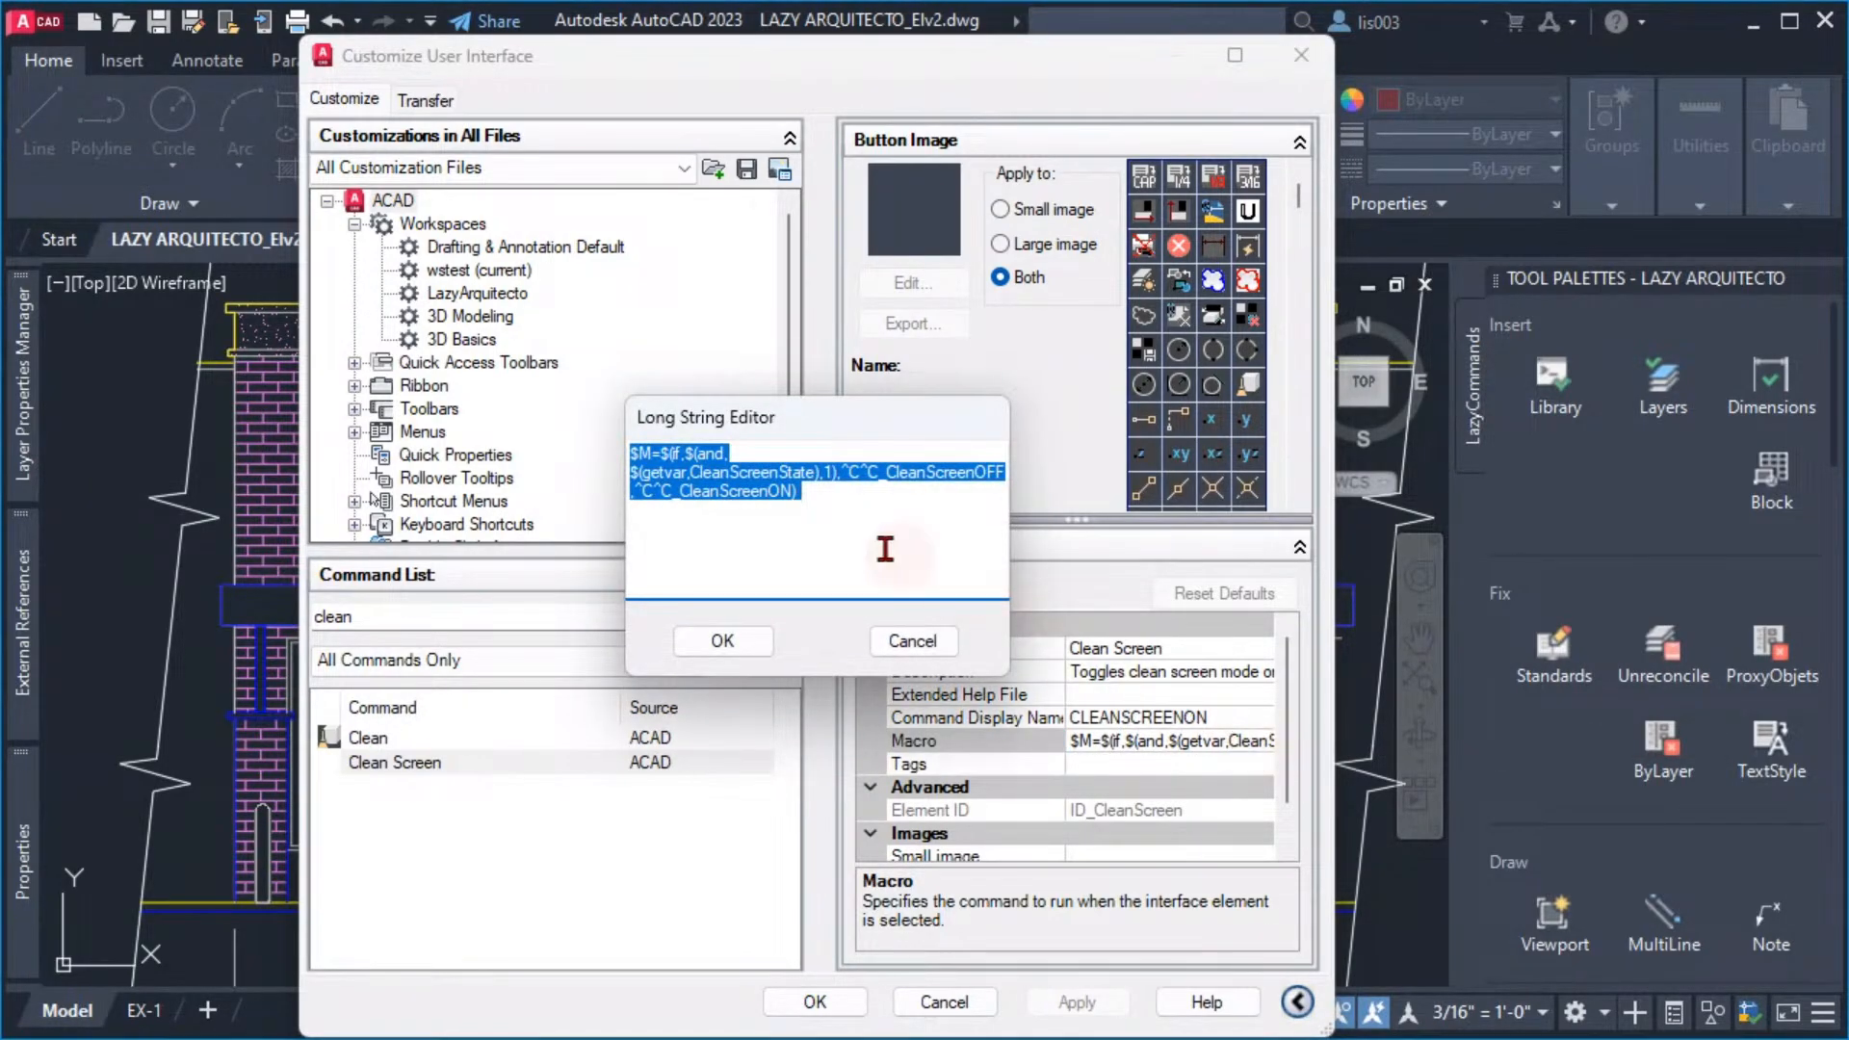
right_click(770, 489)
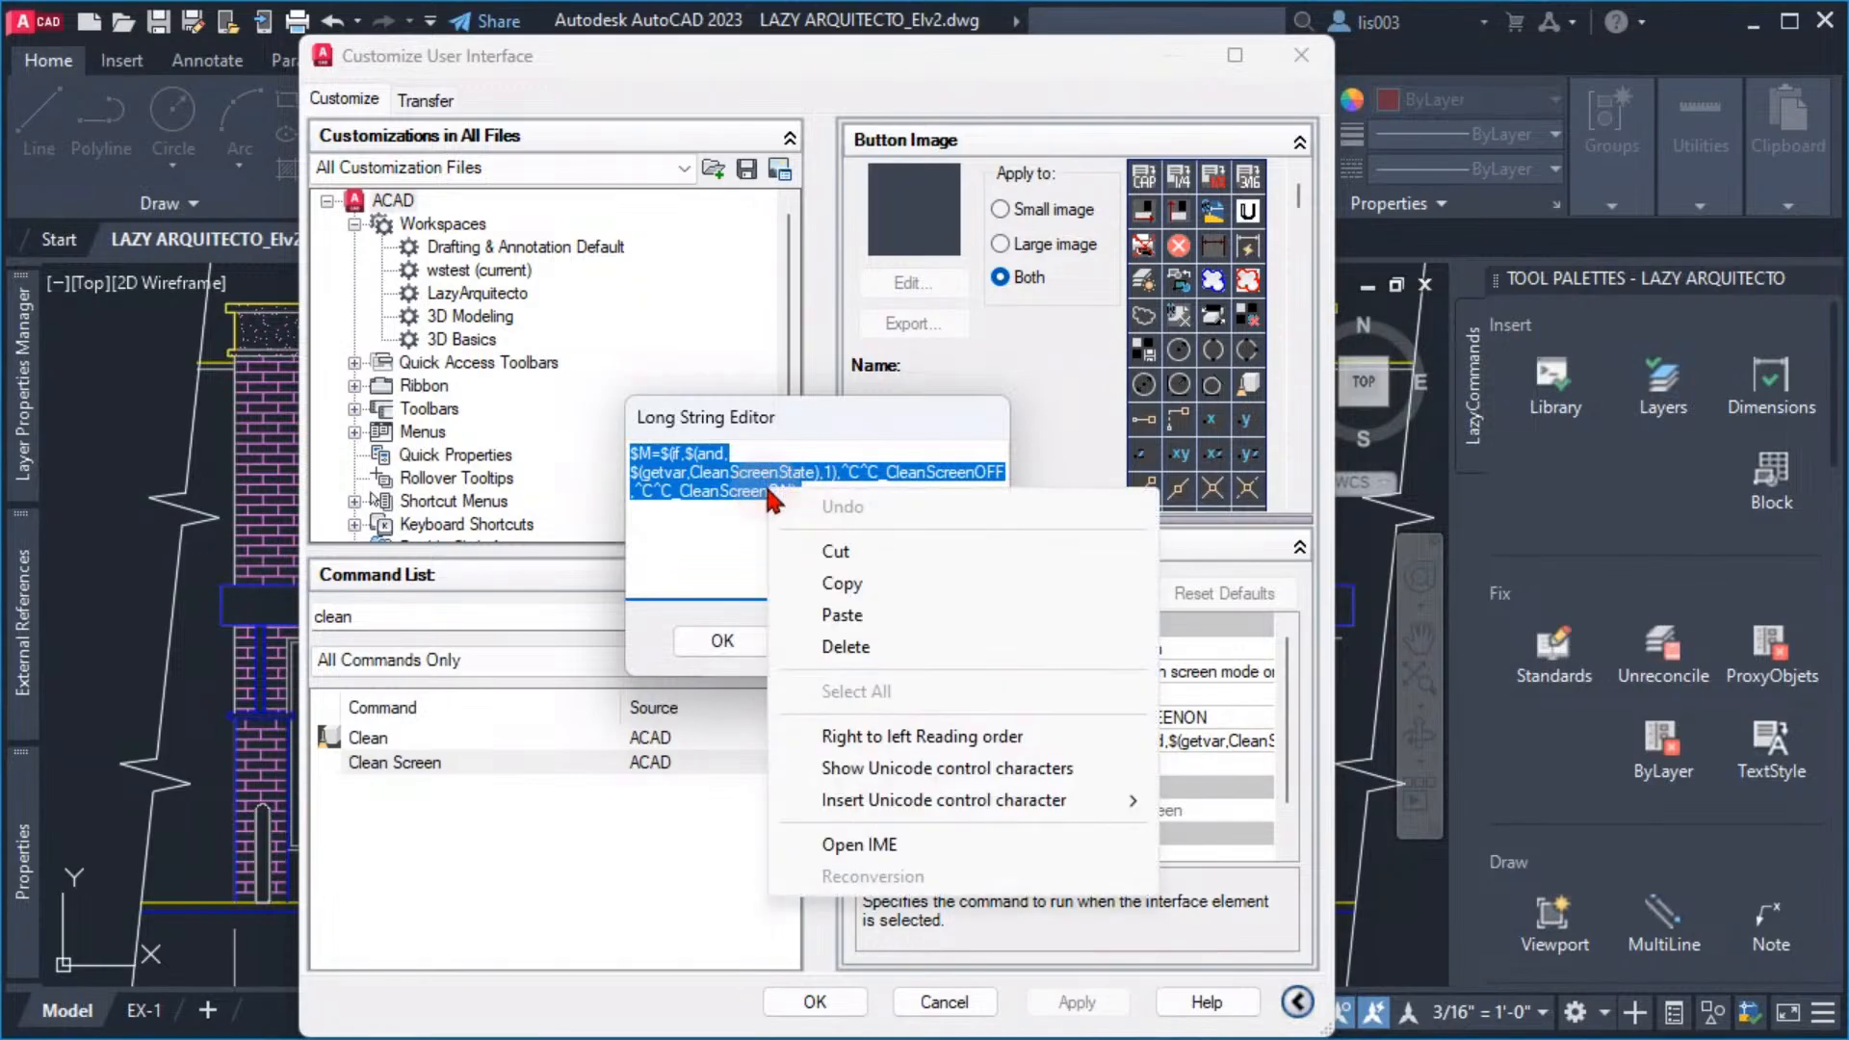
left_click(843, 585)
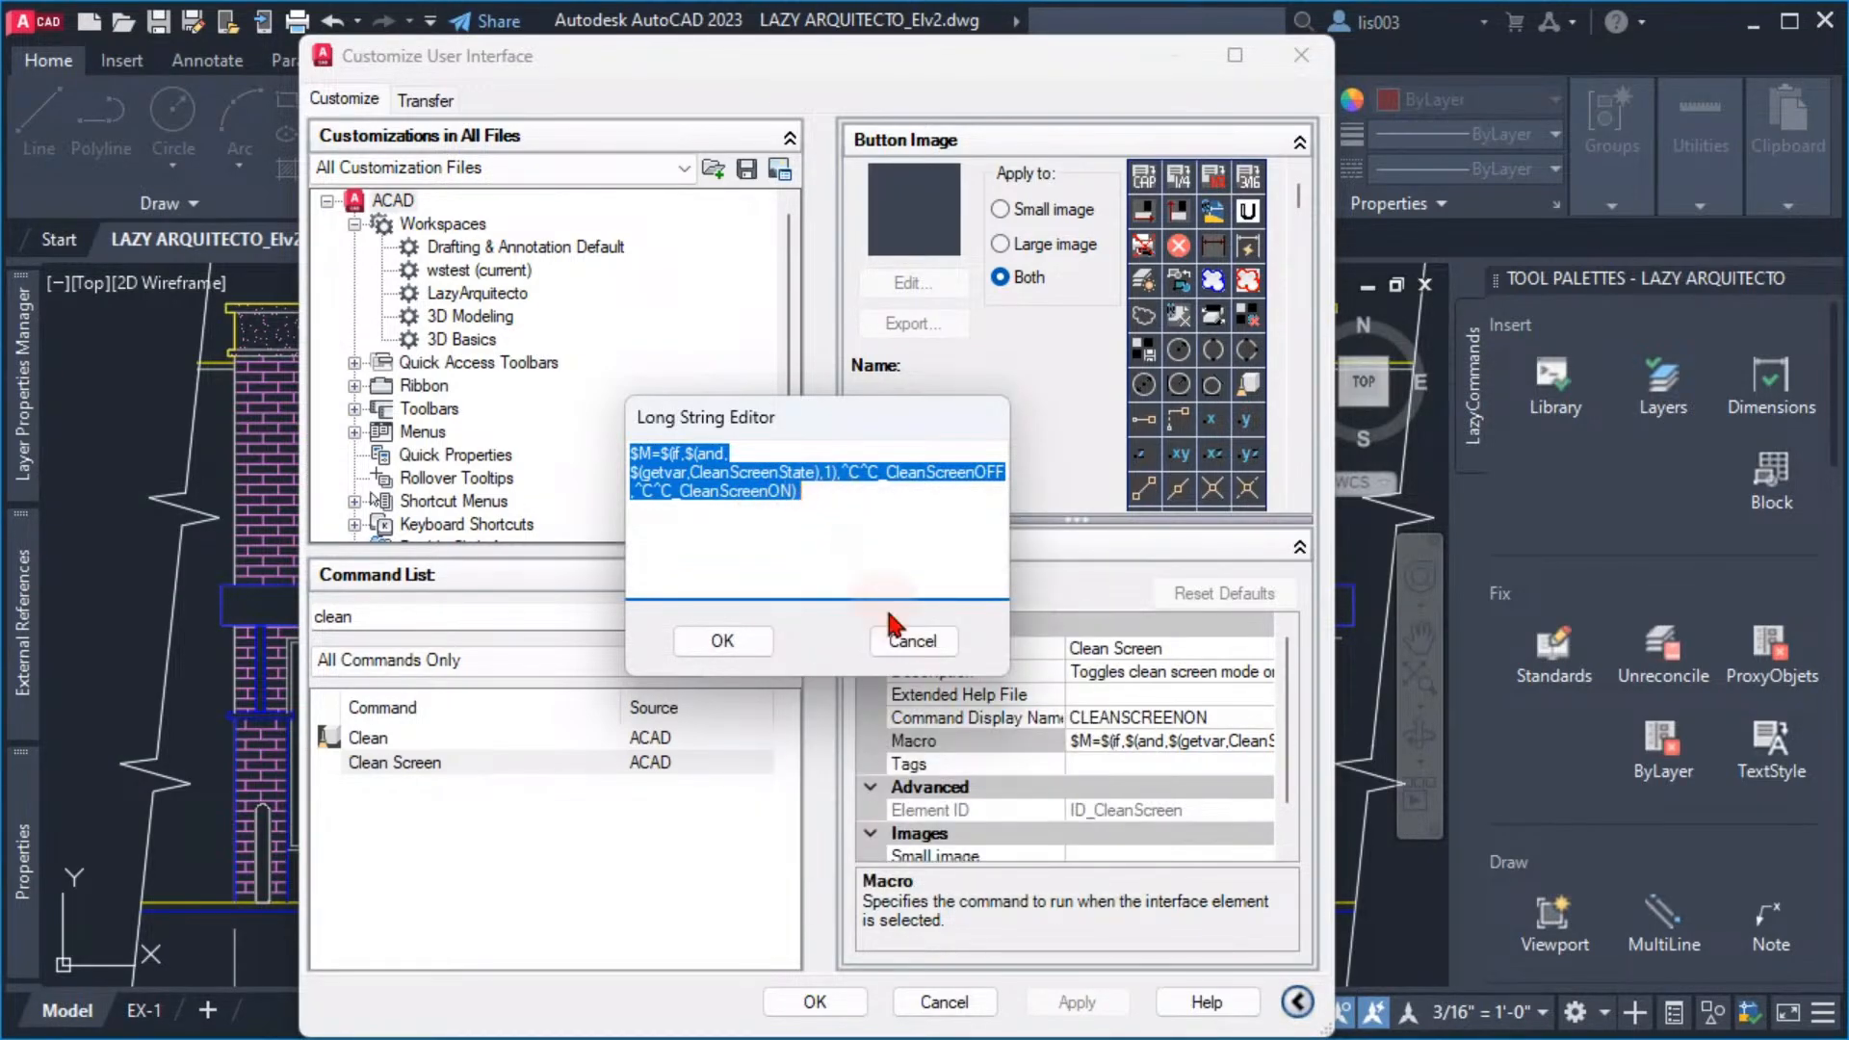
left_click(747, 647)
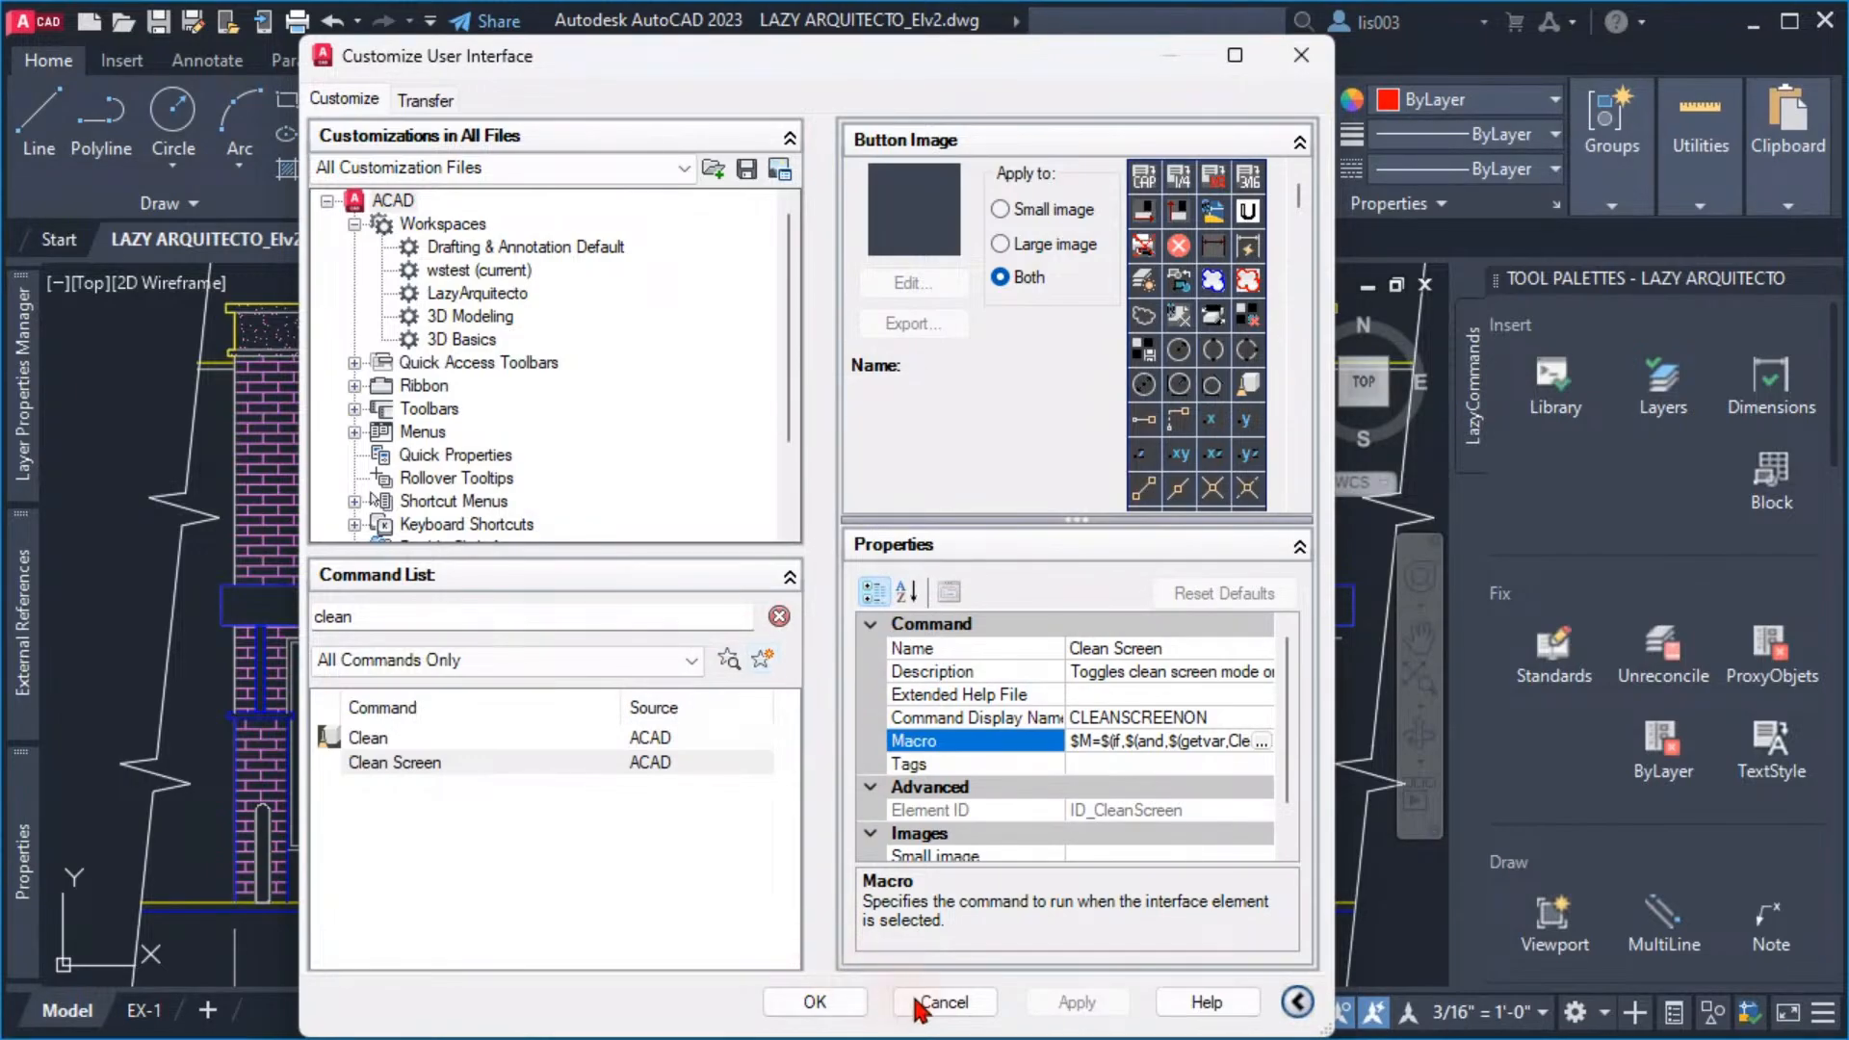
left_click(943, 1001)
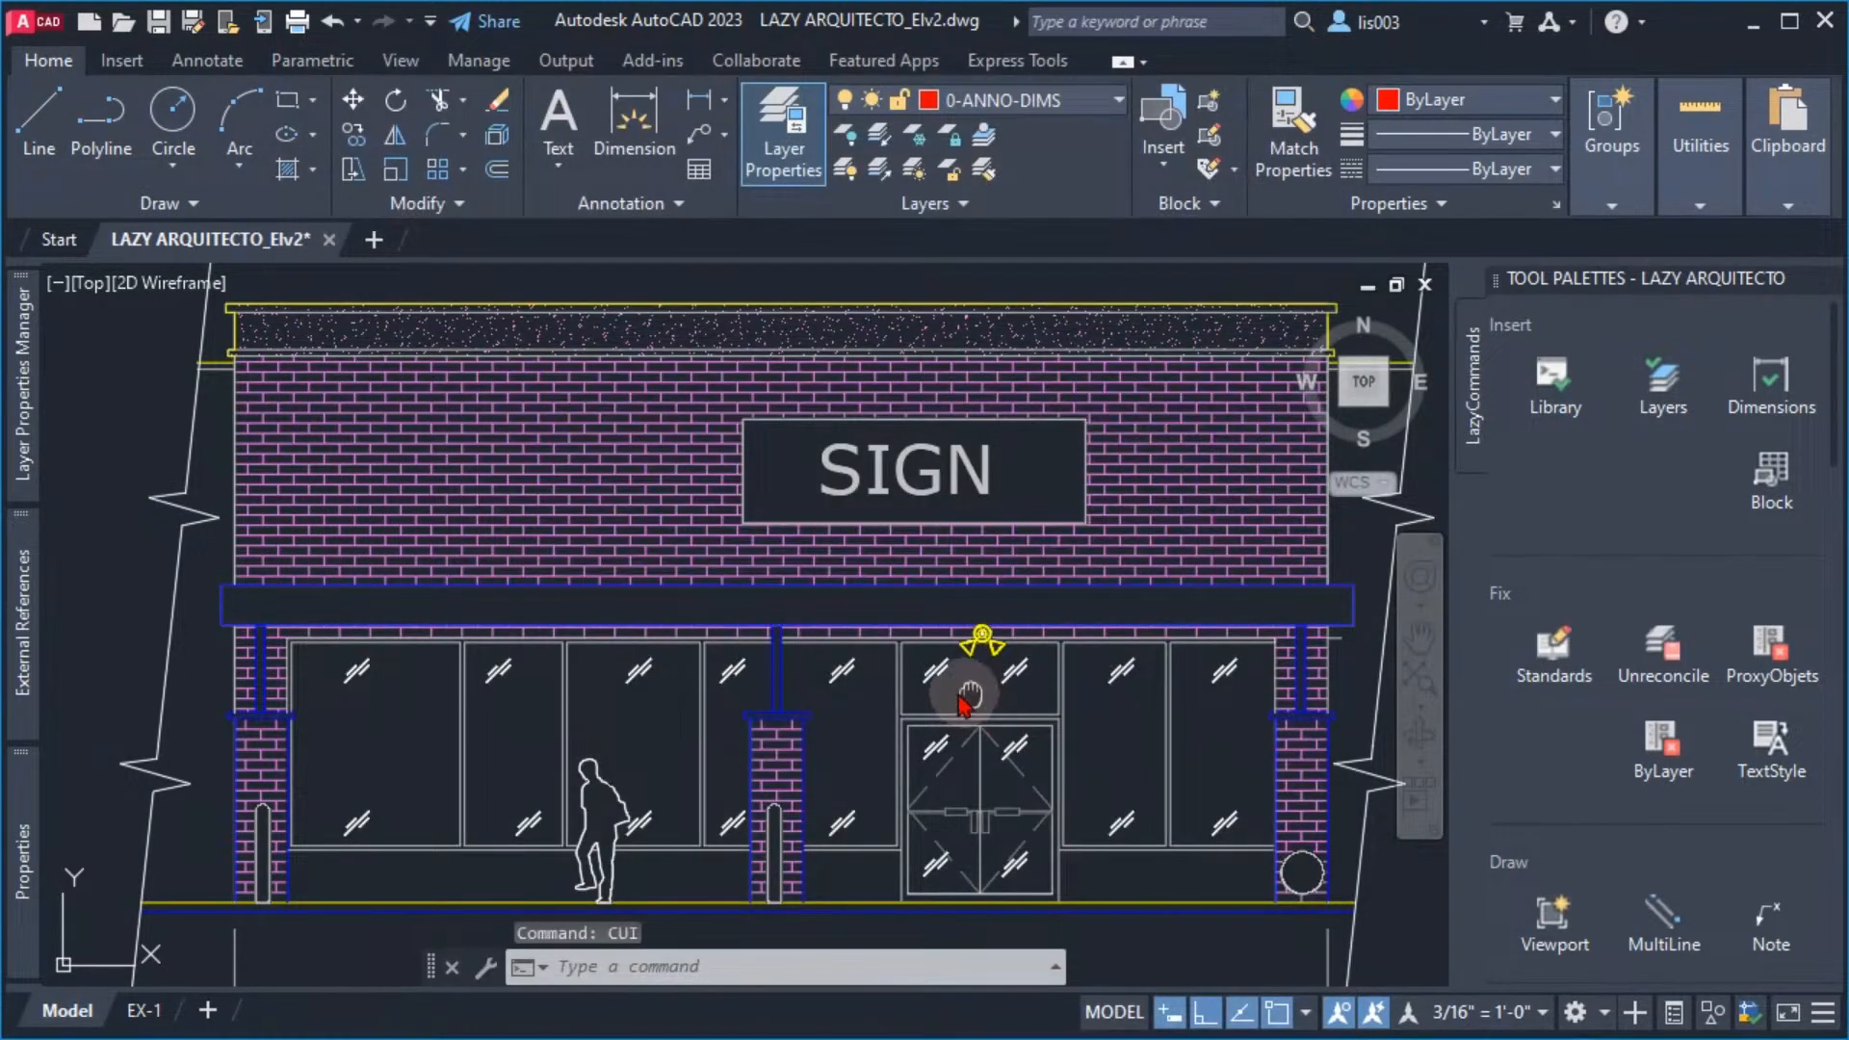
Close the Tool Palettes window and display it again
middle_click_drag(974, 698, 833, 663)
middle_click_drag(1001, 700, 886, 712)
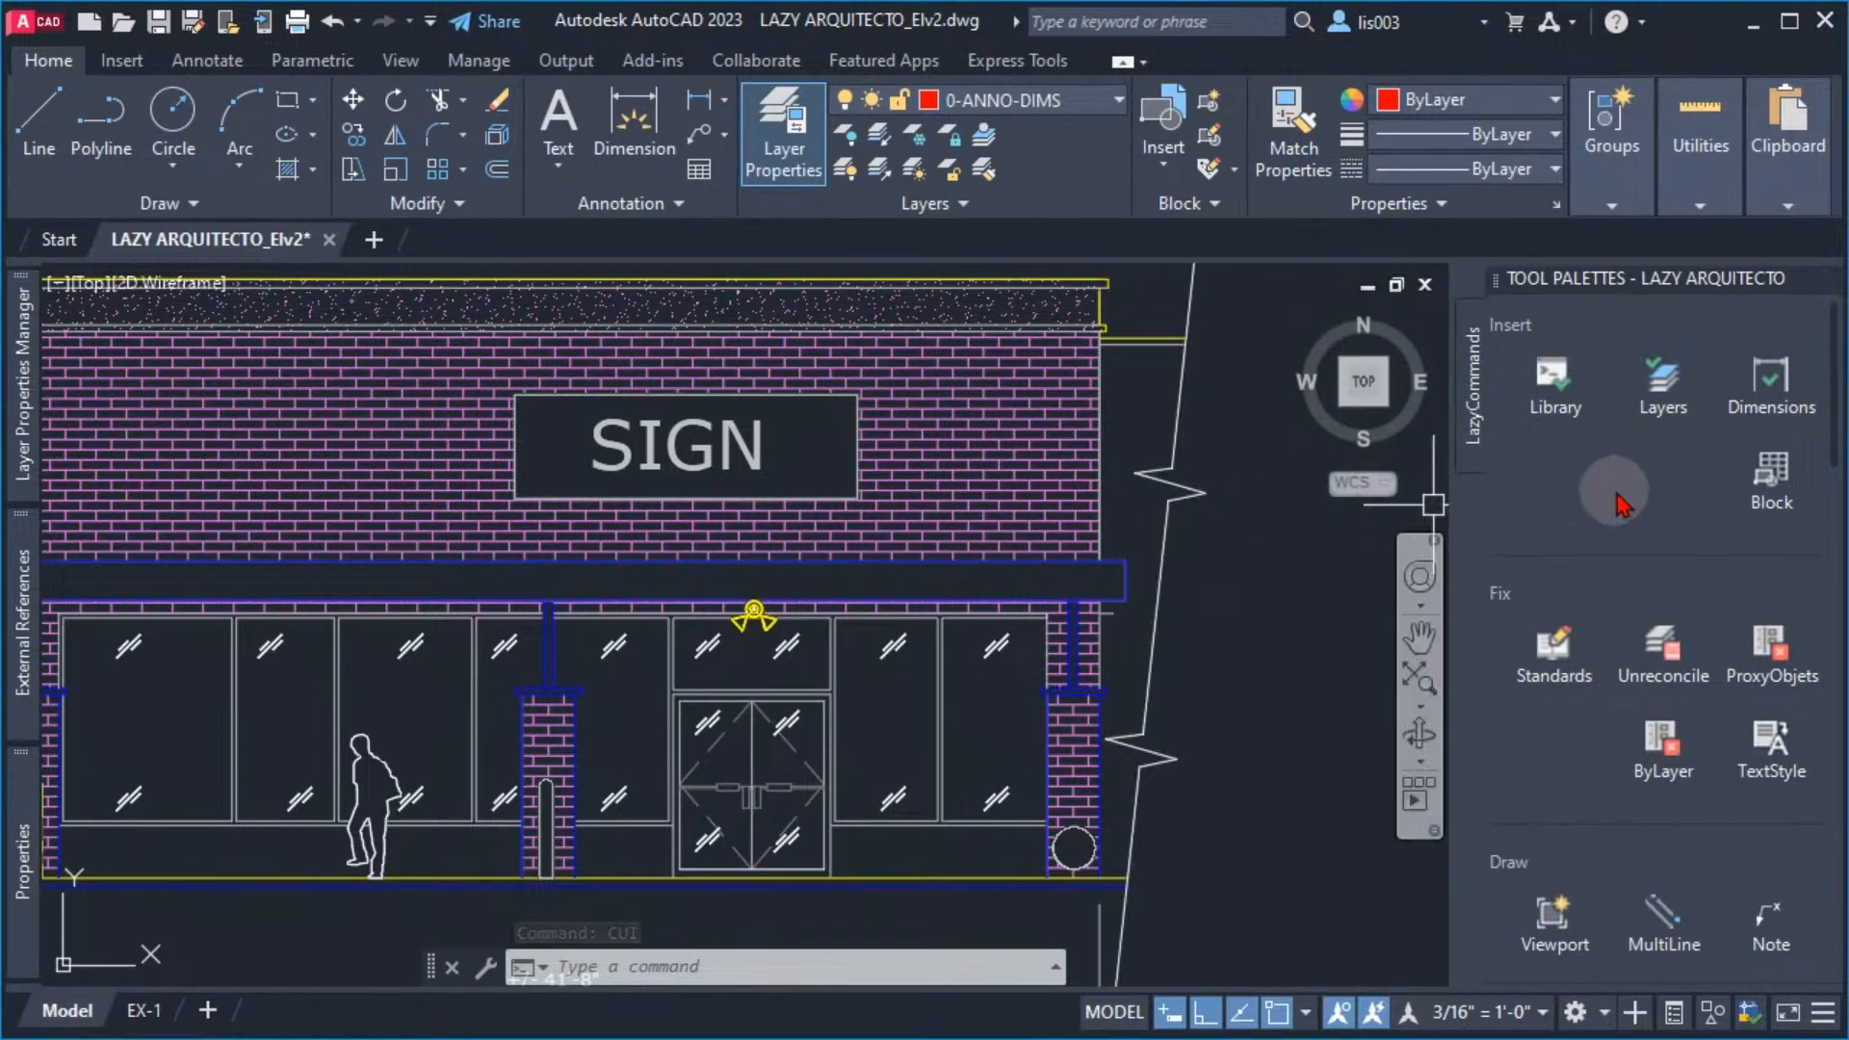
middle_click_drag(1122, 487, 995, 528)
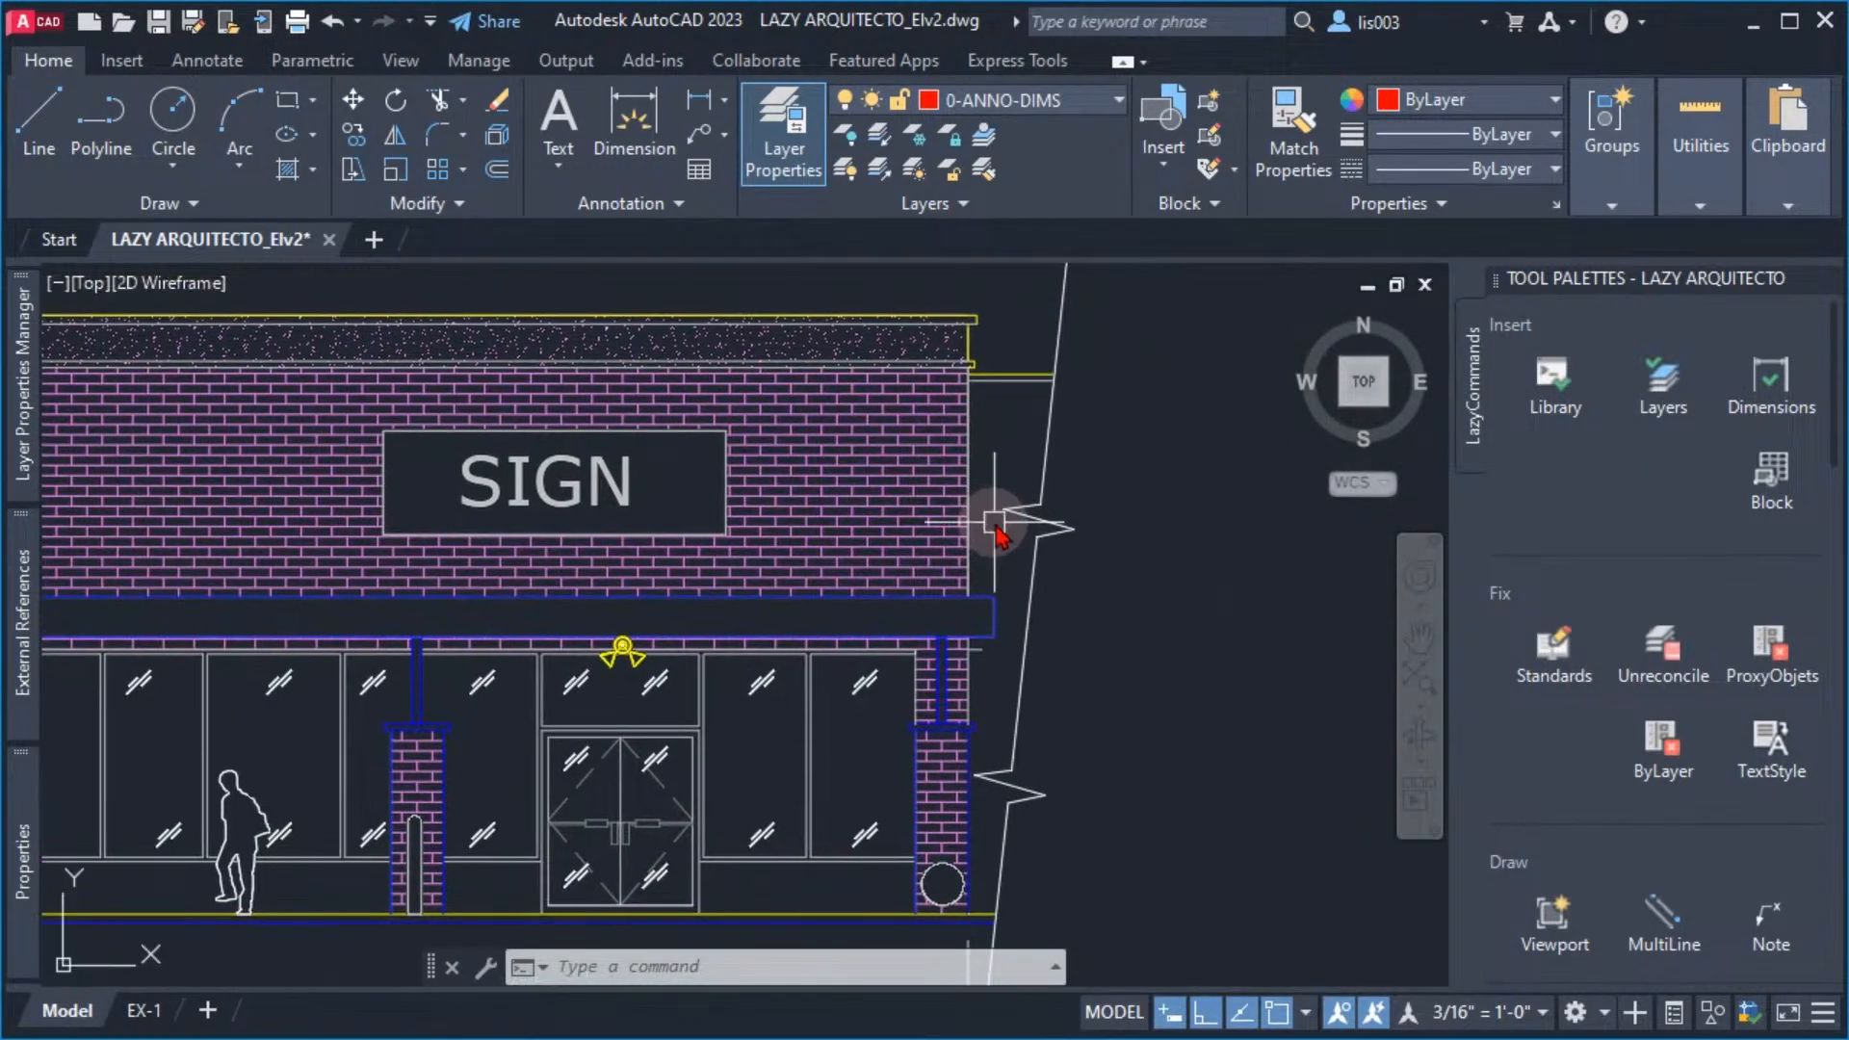
left_click(1031, 506)
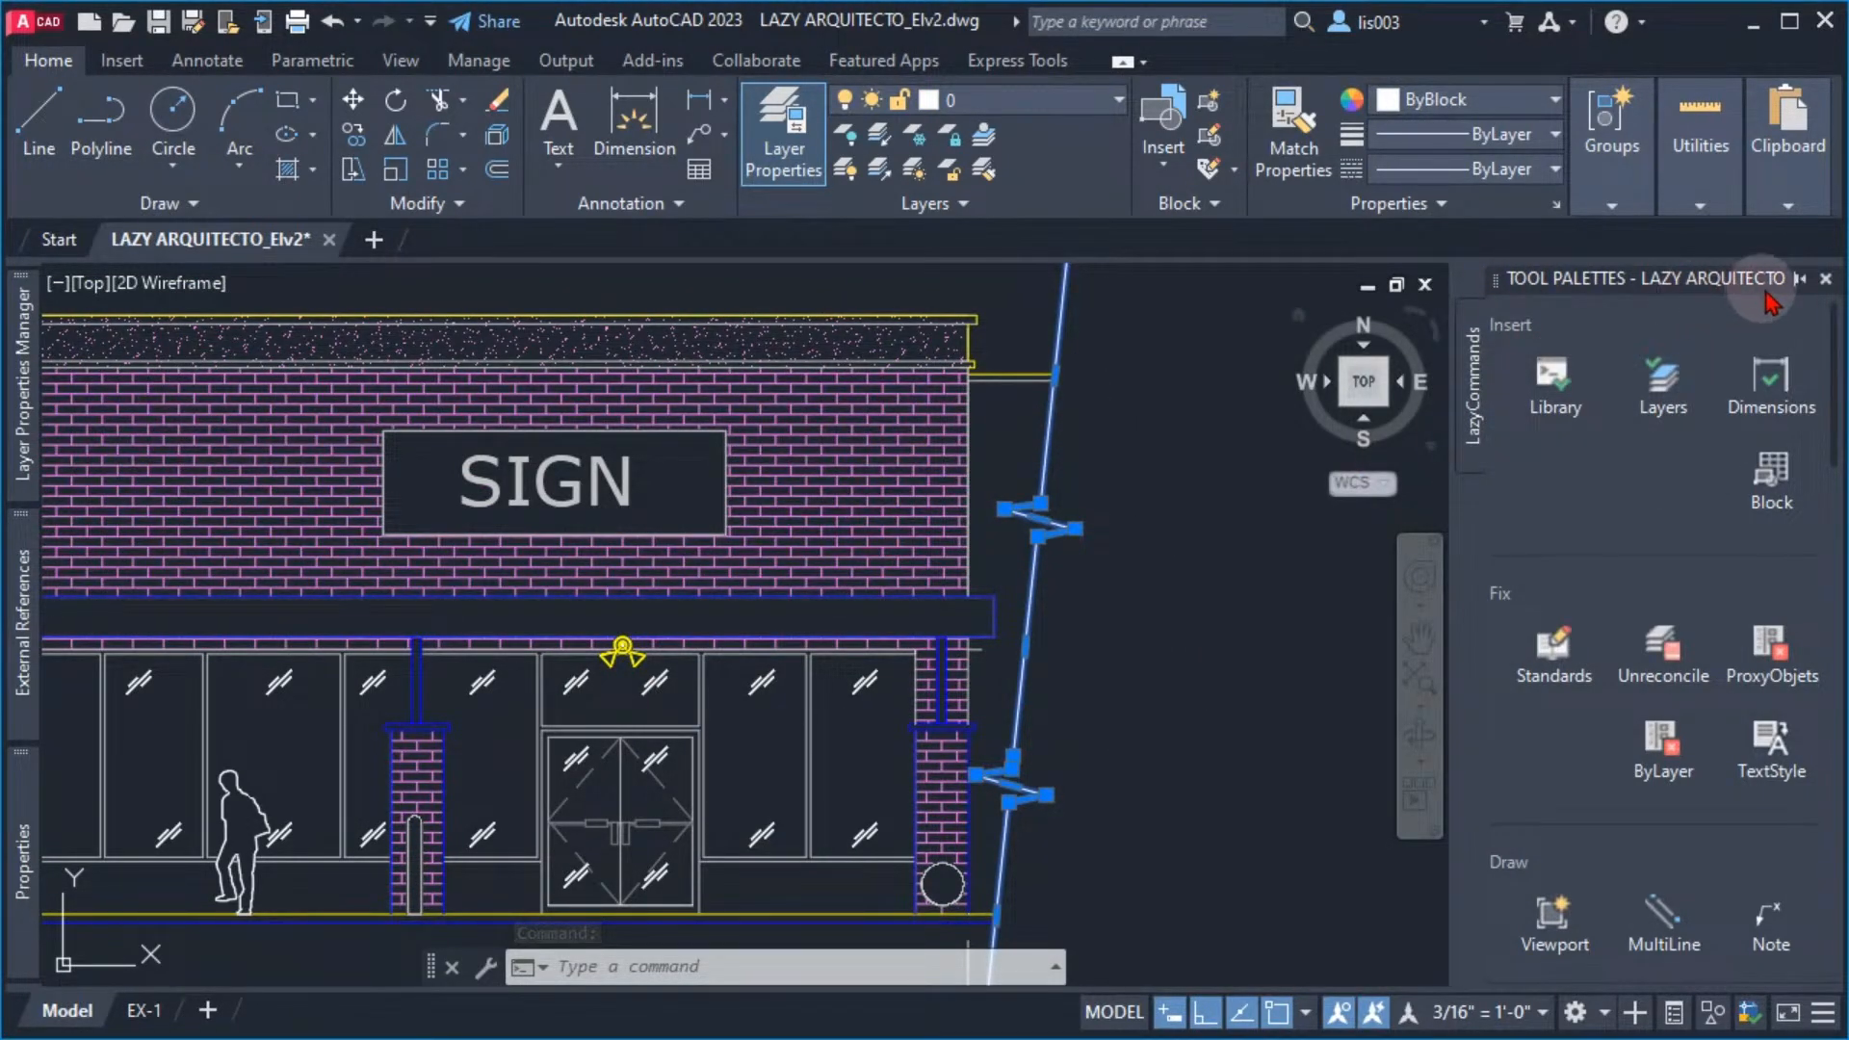
left_click(1825, 278)
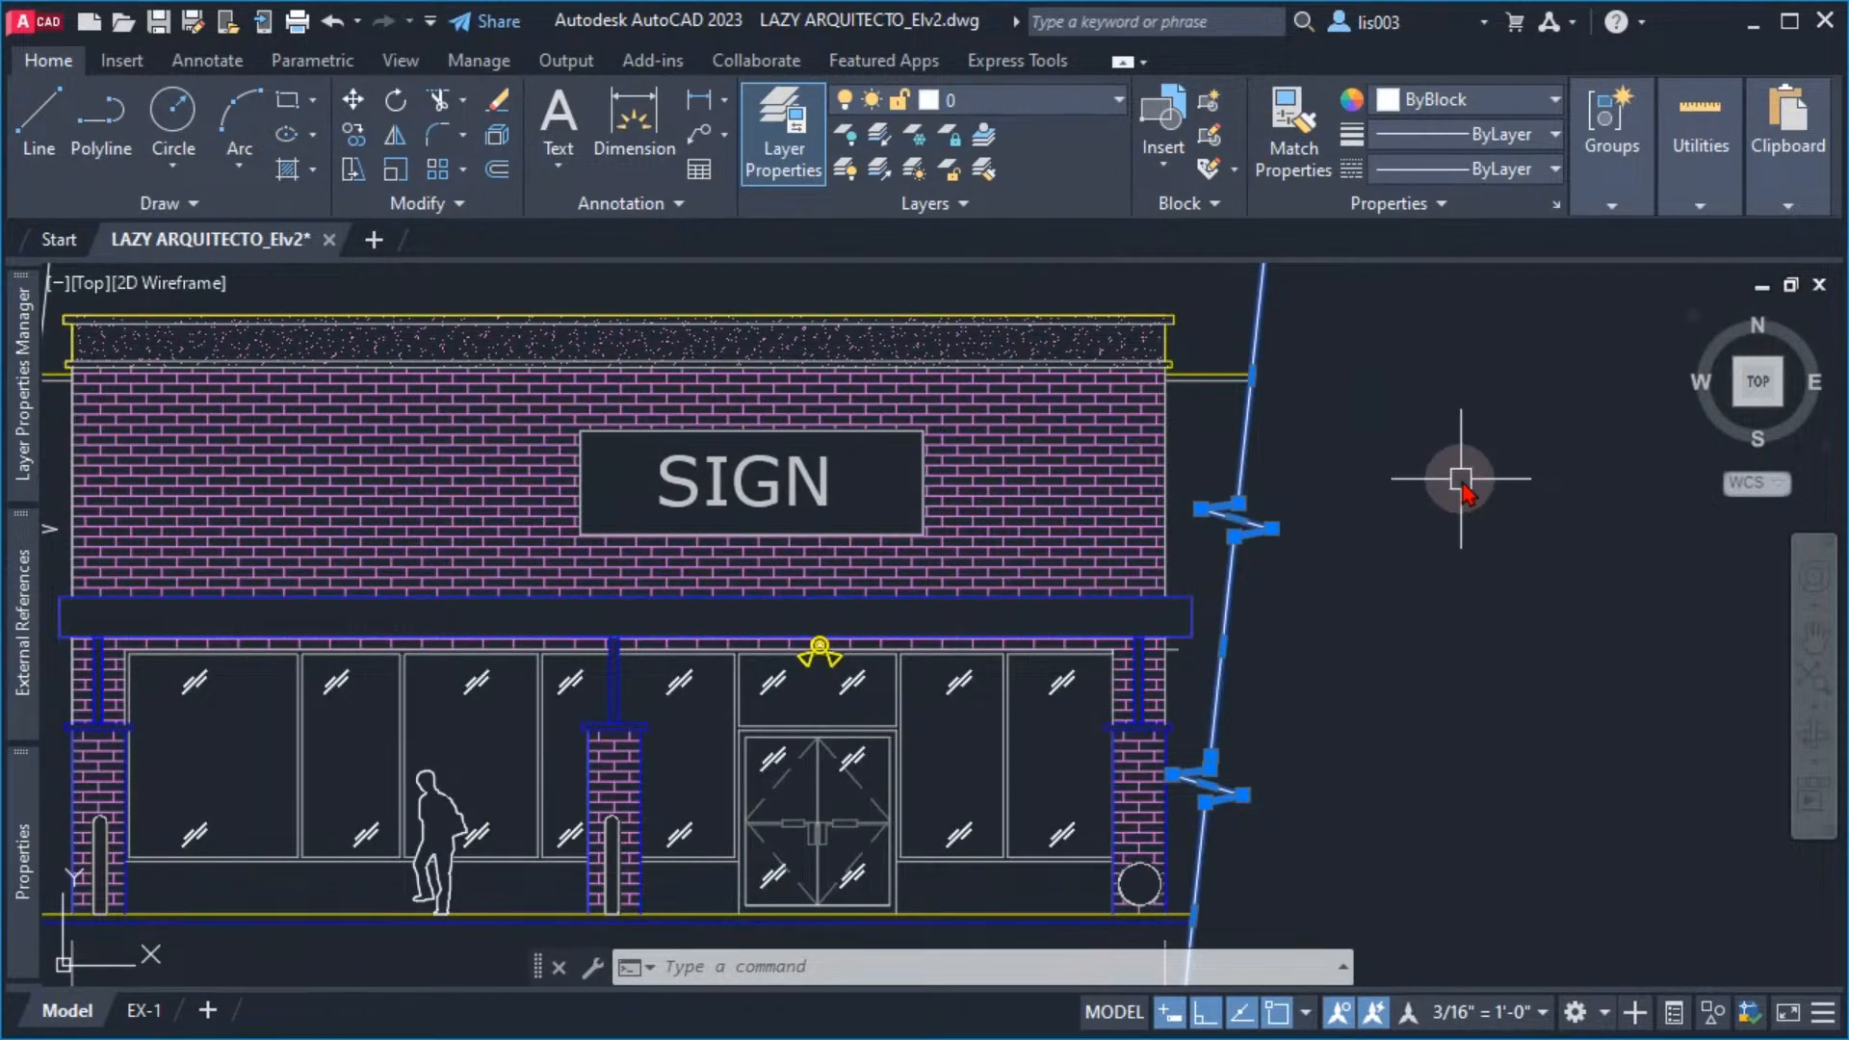
key("Escape")
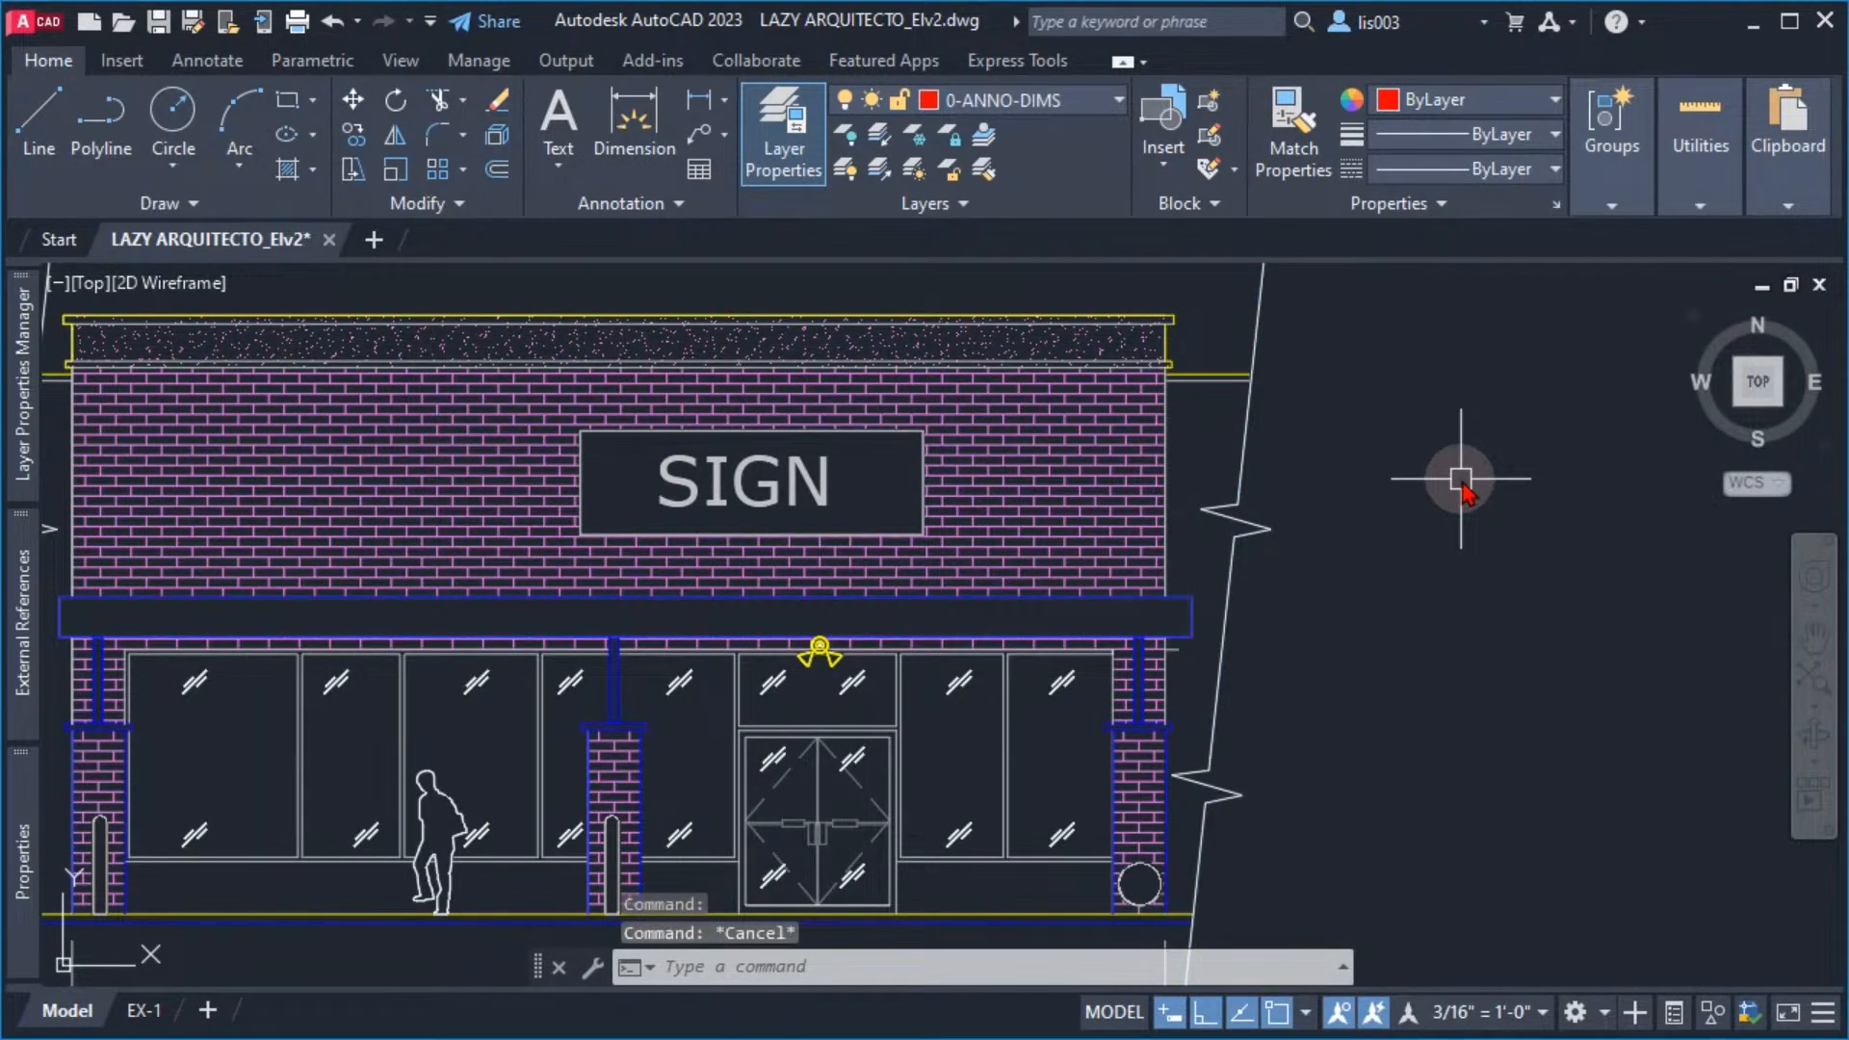
key("ctrl+3")
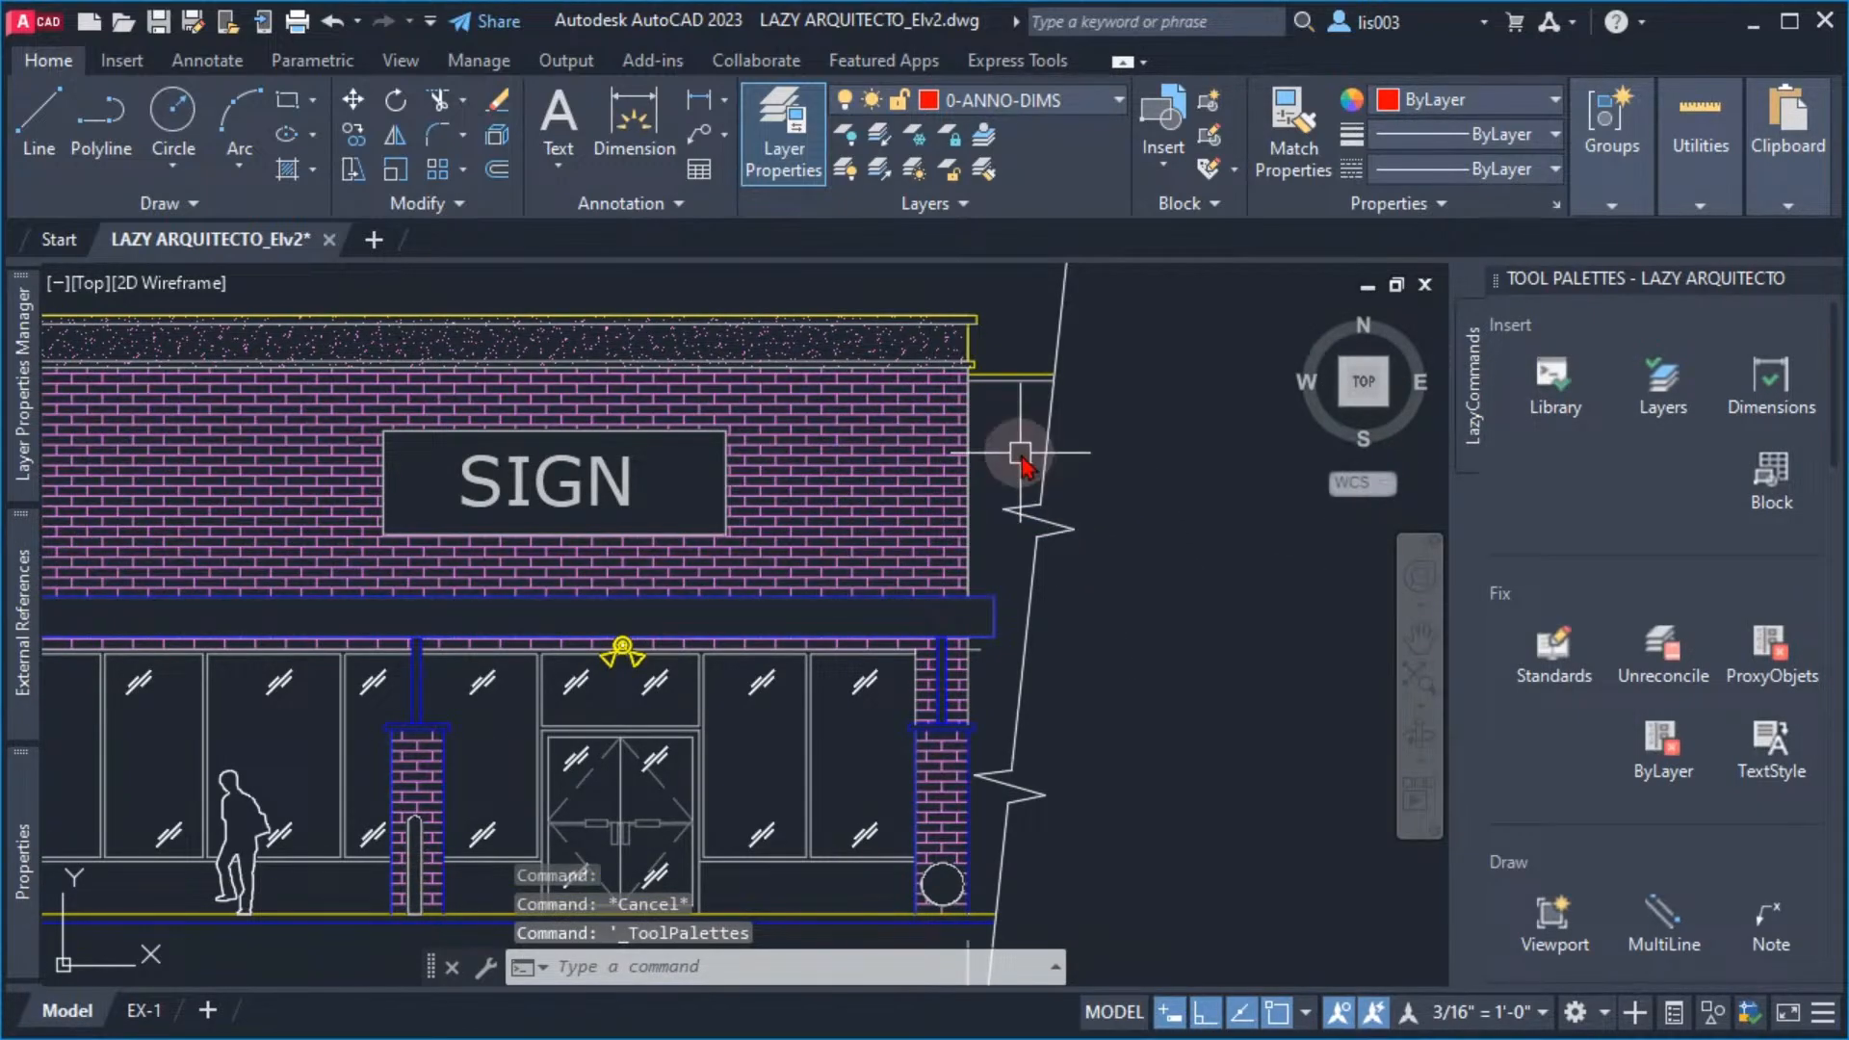
Add the break line beside the facade as a tool in the palette's Insert group and open the tool's properties
left_click(1048, 460)
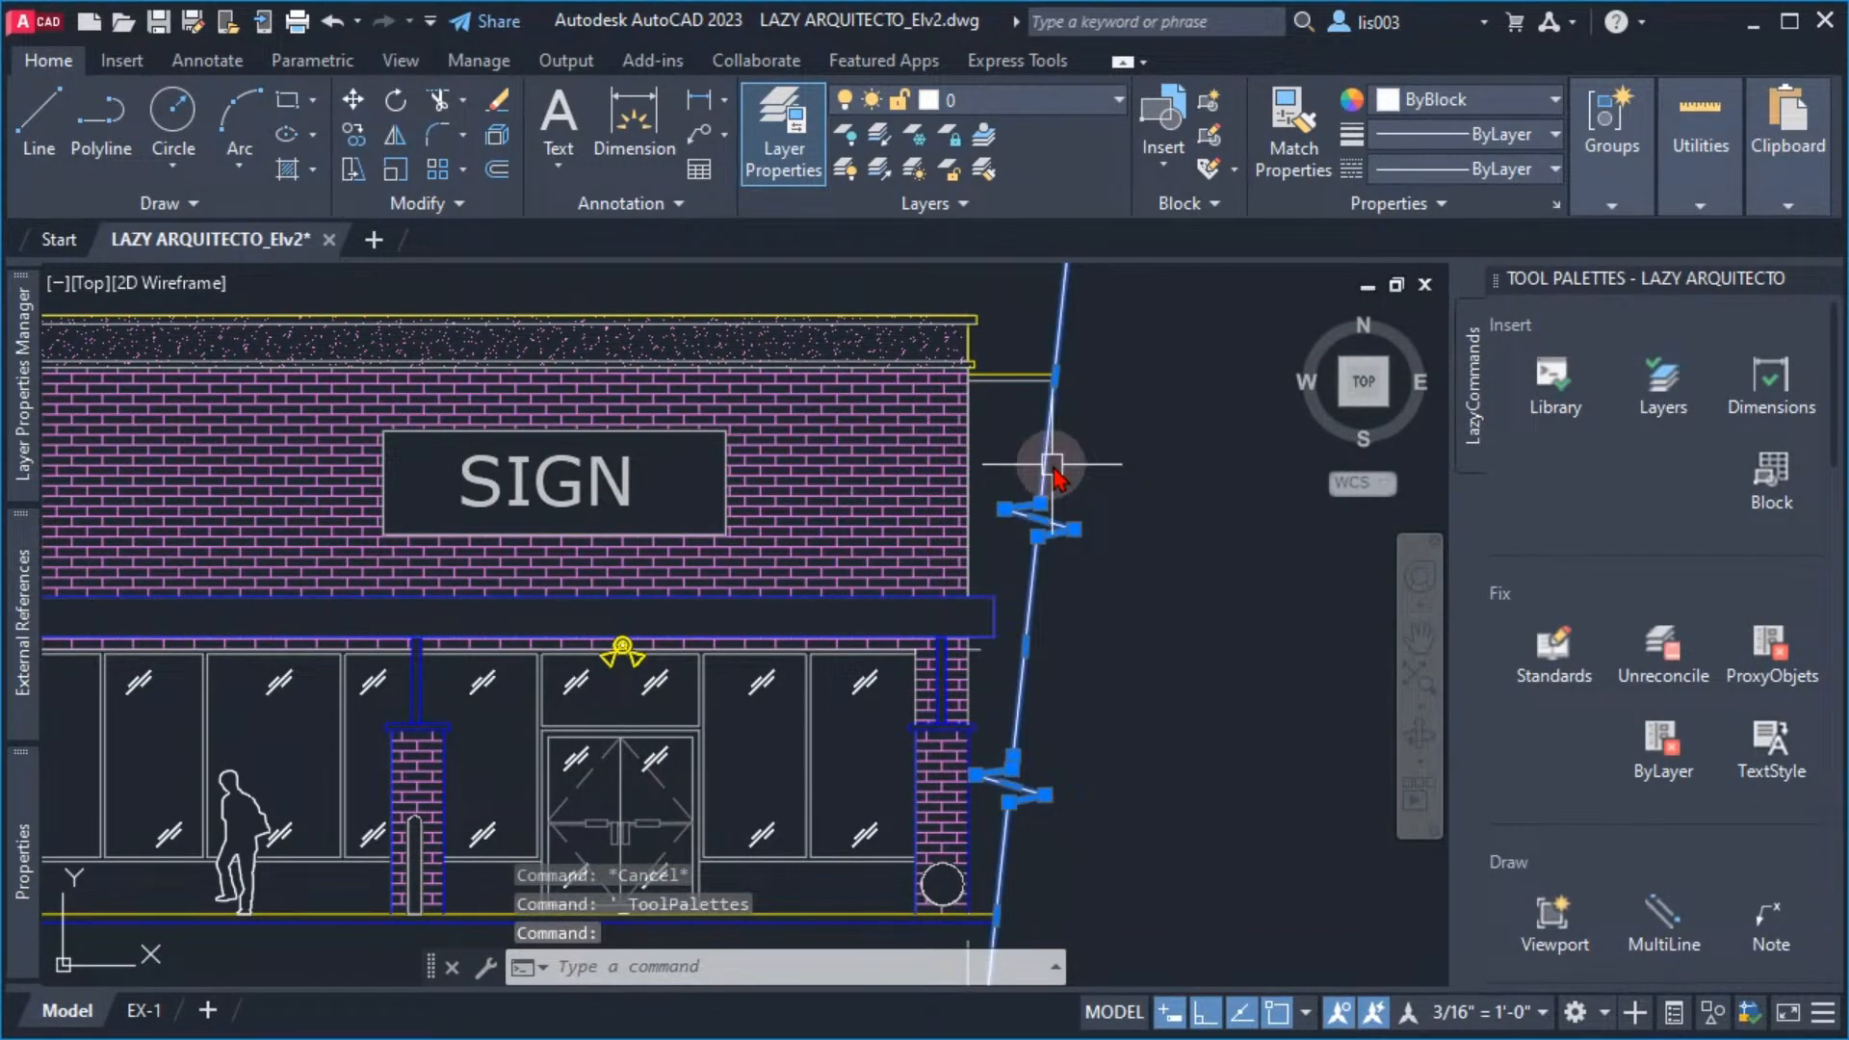
mouse_move(1048, 460)
left_mouse_down()
mouse_move(1164, 523)
mouse_move(1387, 529)
mouse_move(1527, 517)
mouse_move(1541, 487)
left_mouse_up()
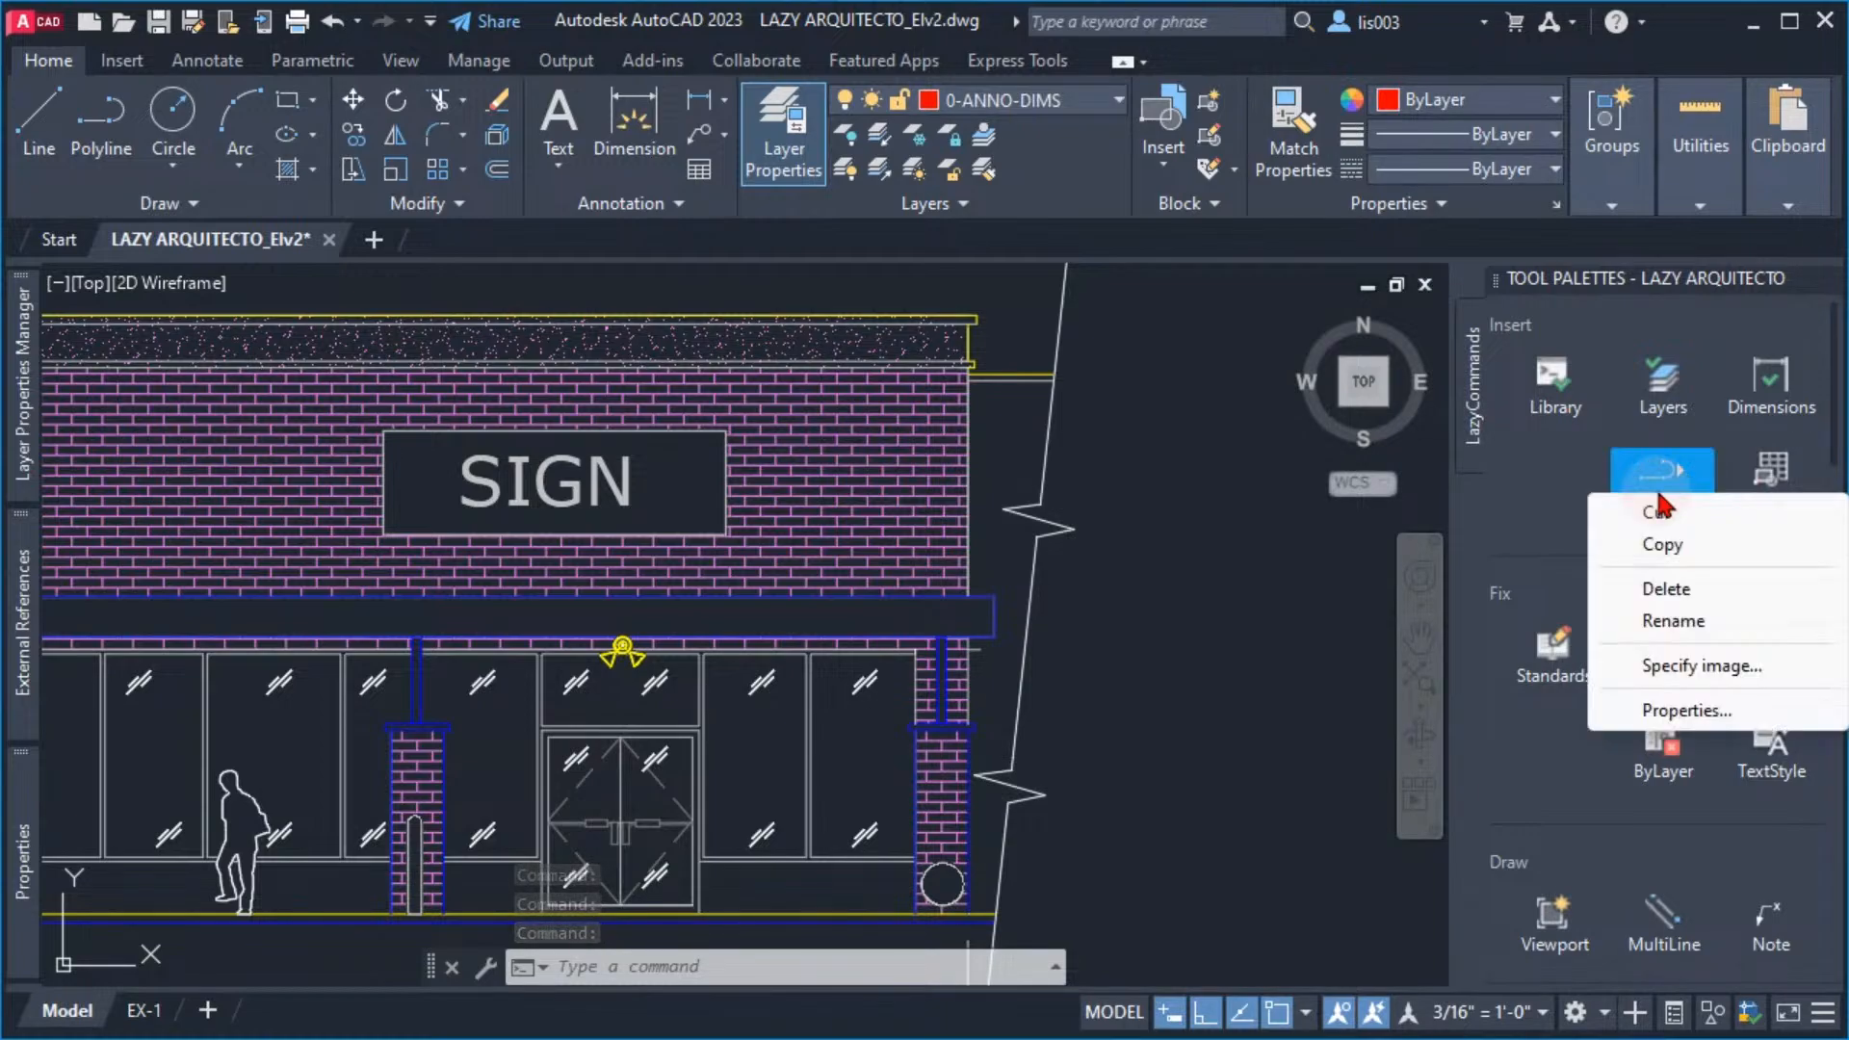
right_click(1661, 491)
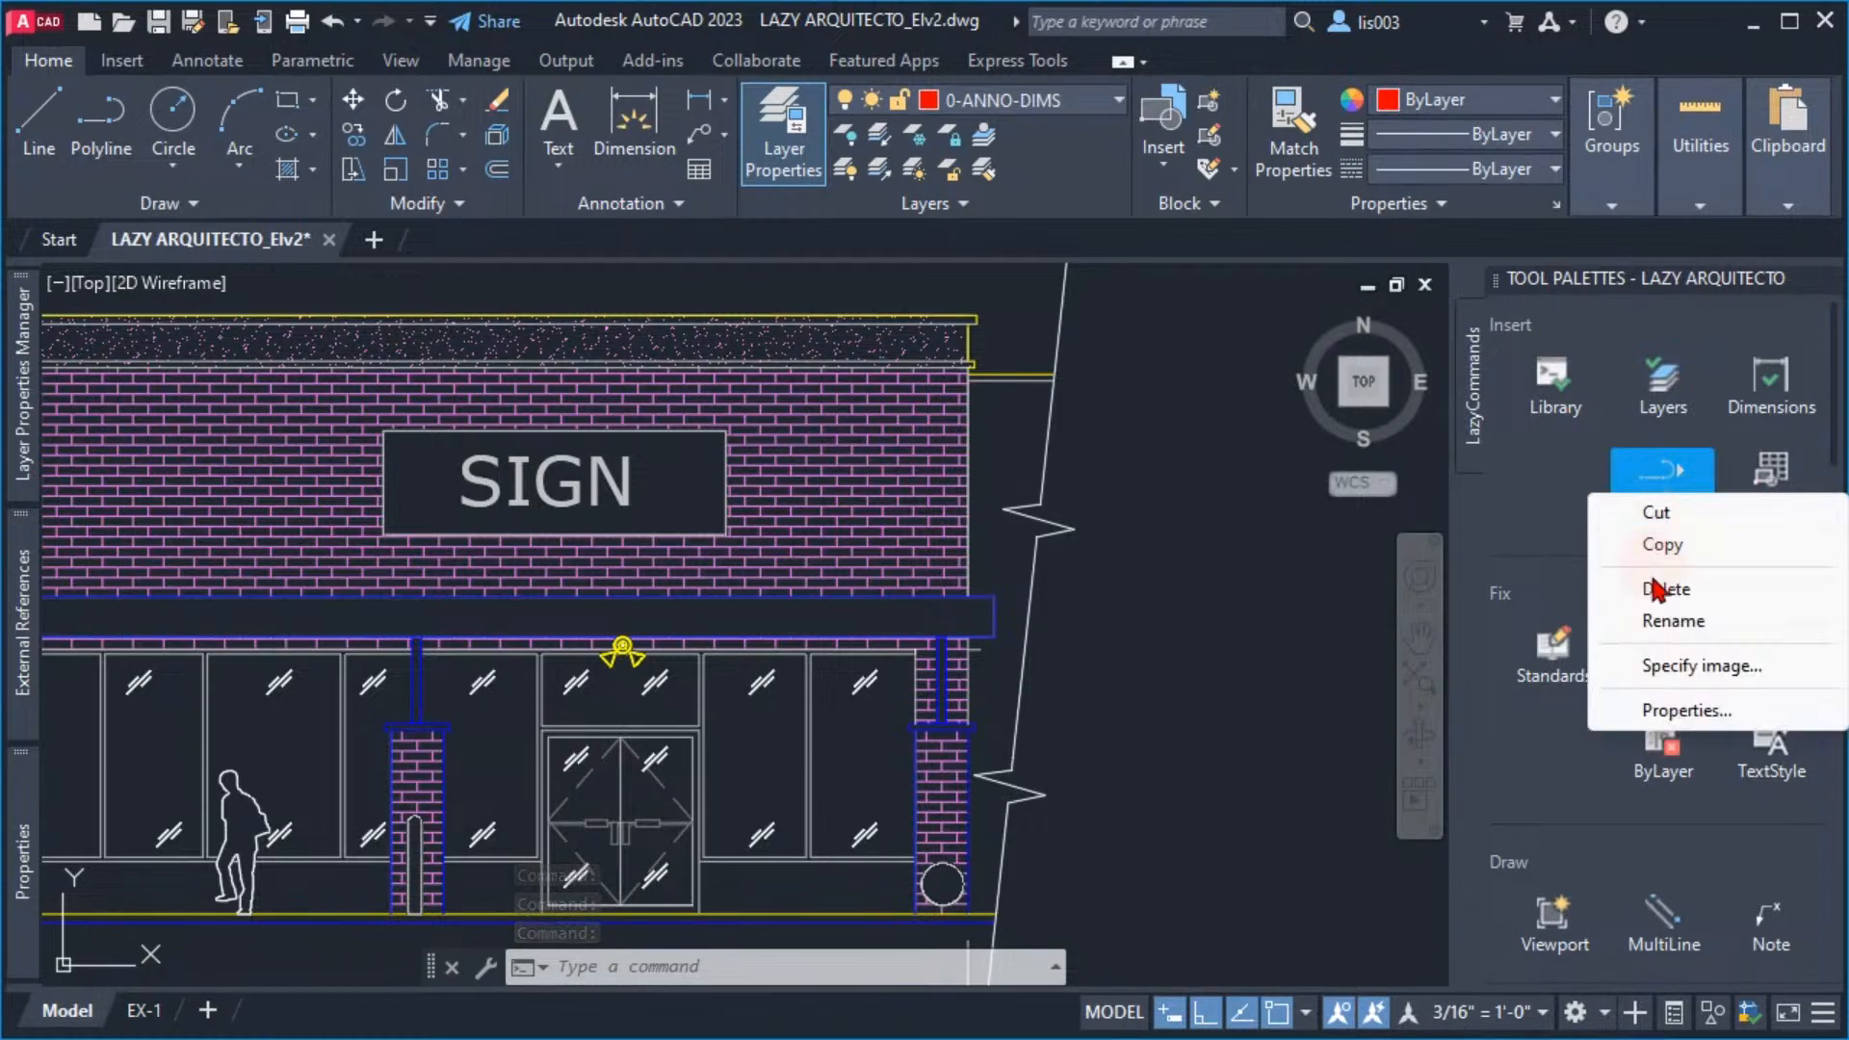
left_click(1675, 710)
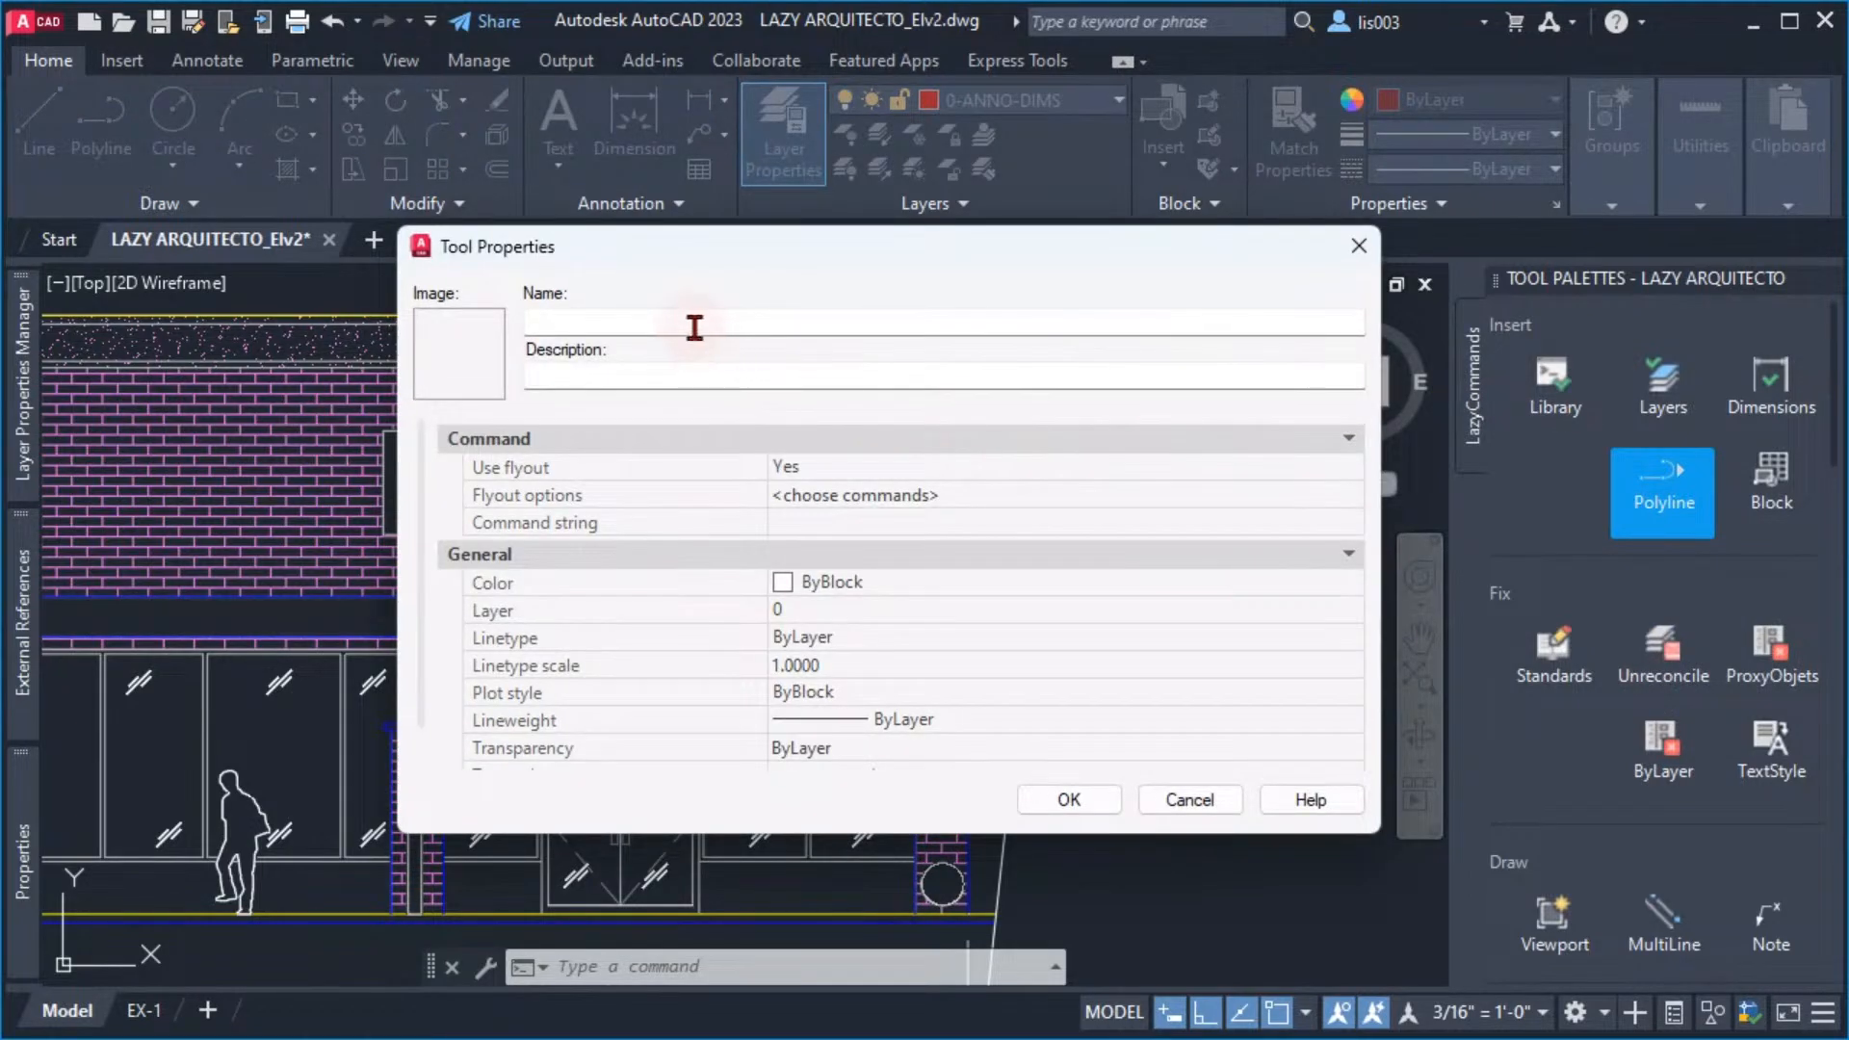
Name the tool LazyCleanScreen and set its Use flyout option to No
left_click(648, 323)
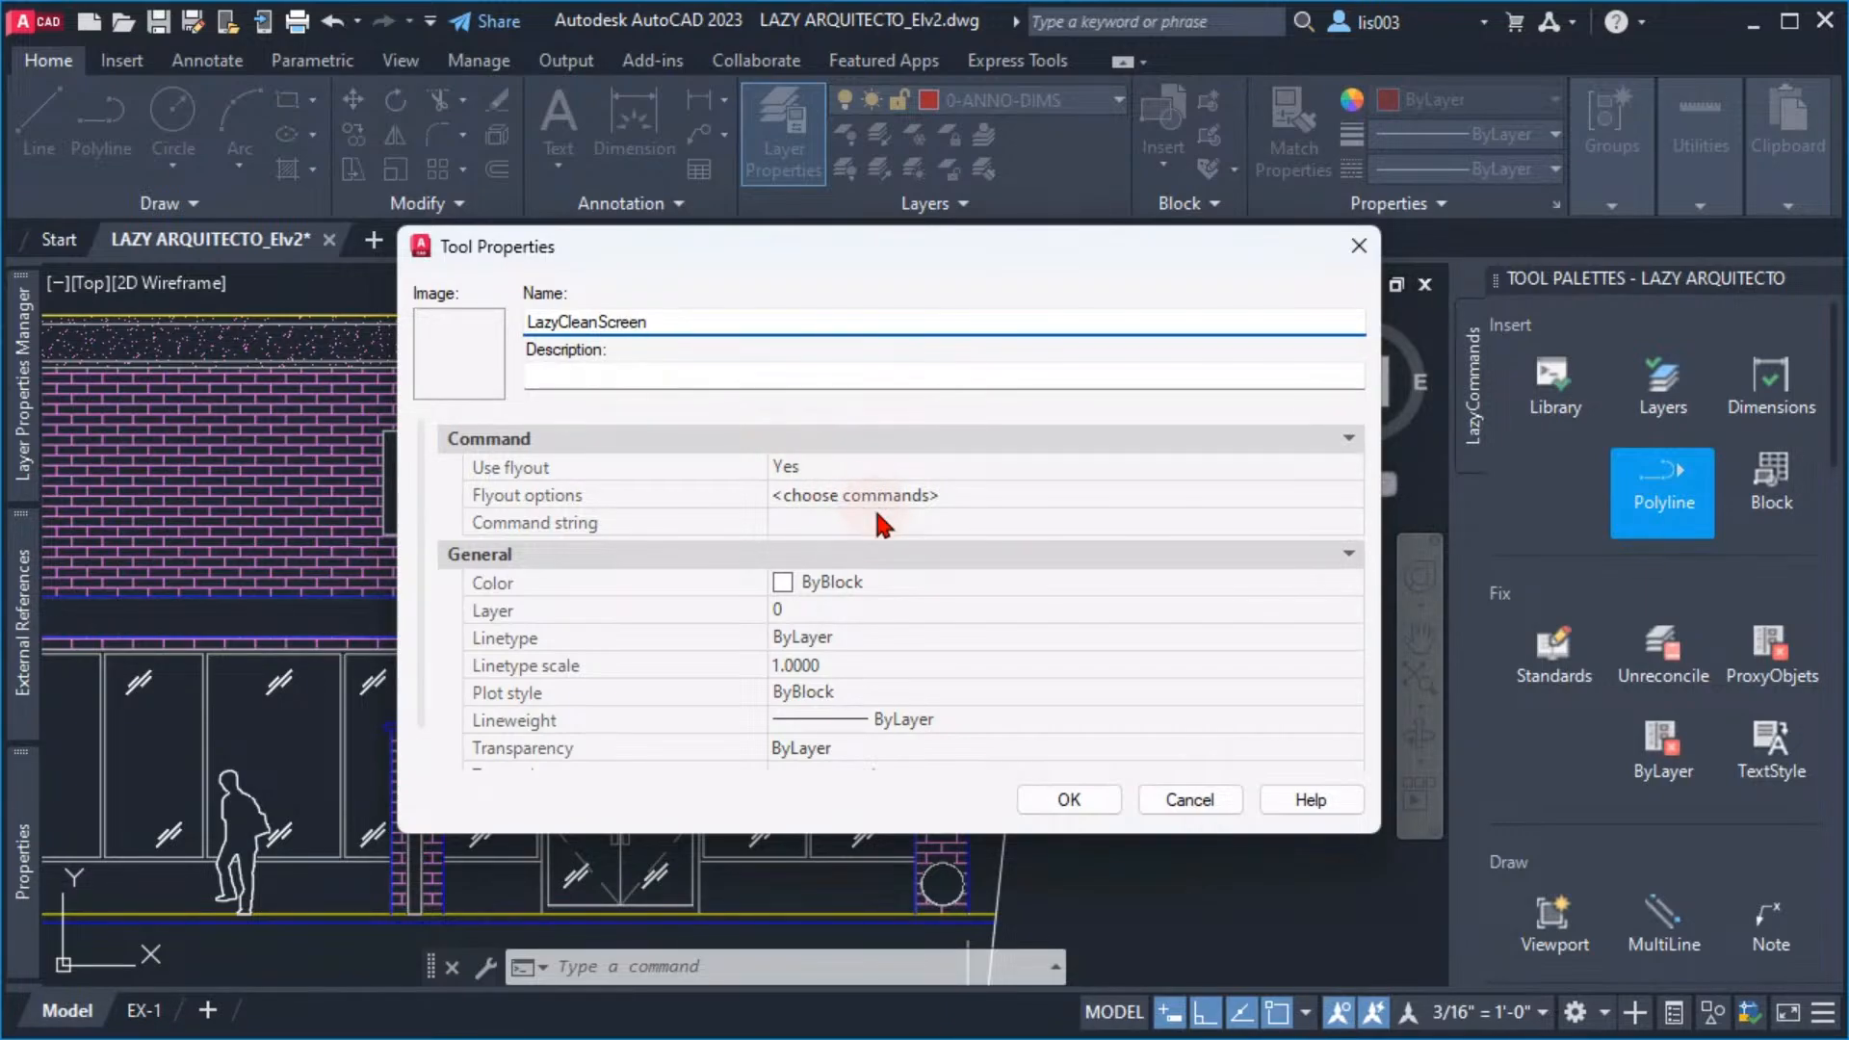
left_click(829, 516)
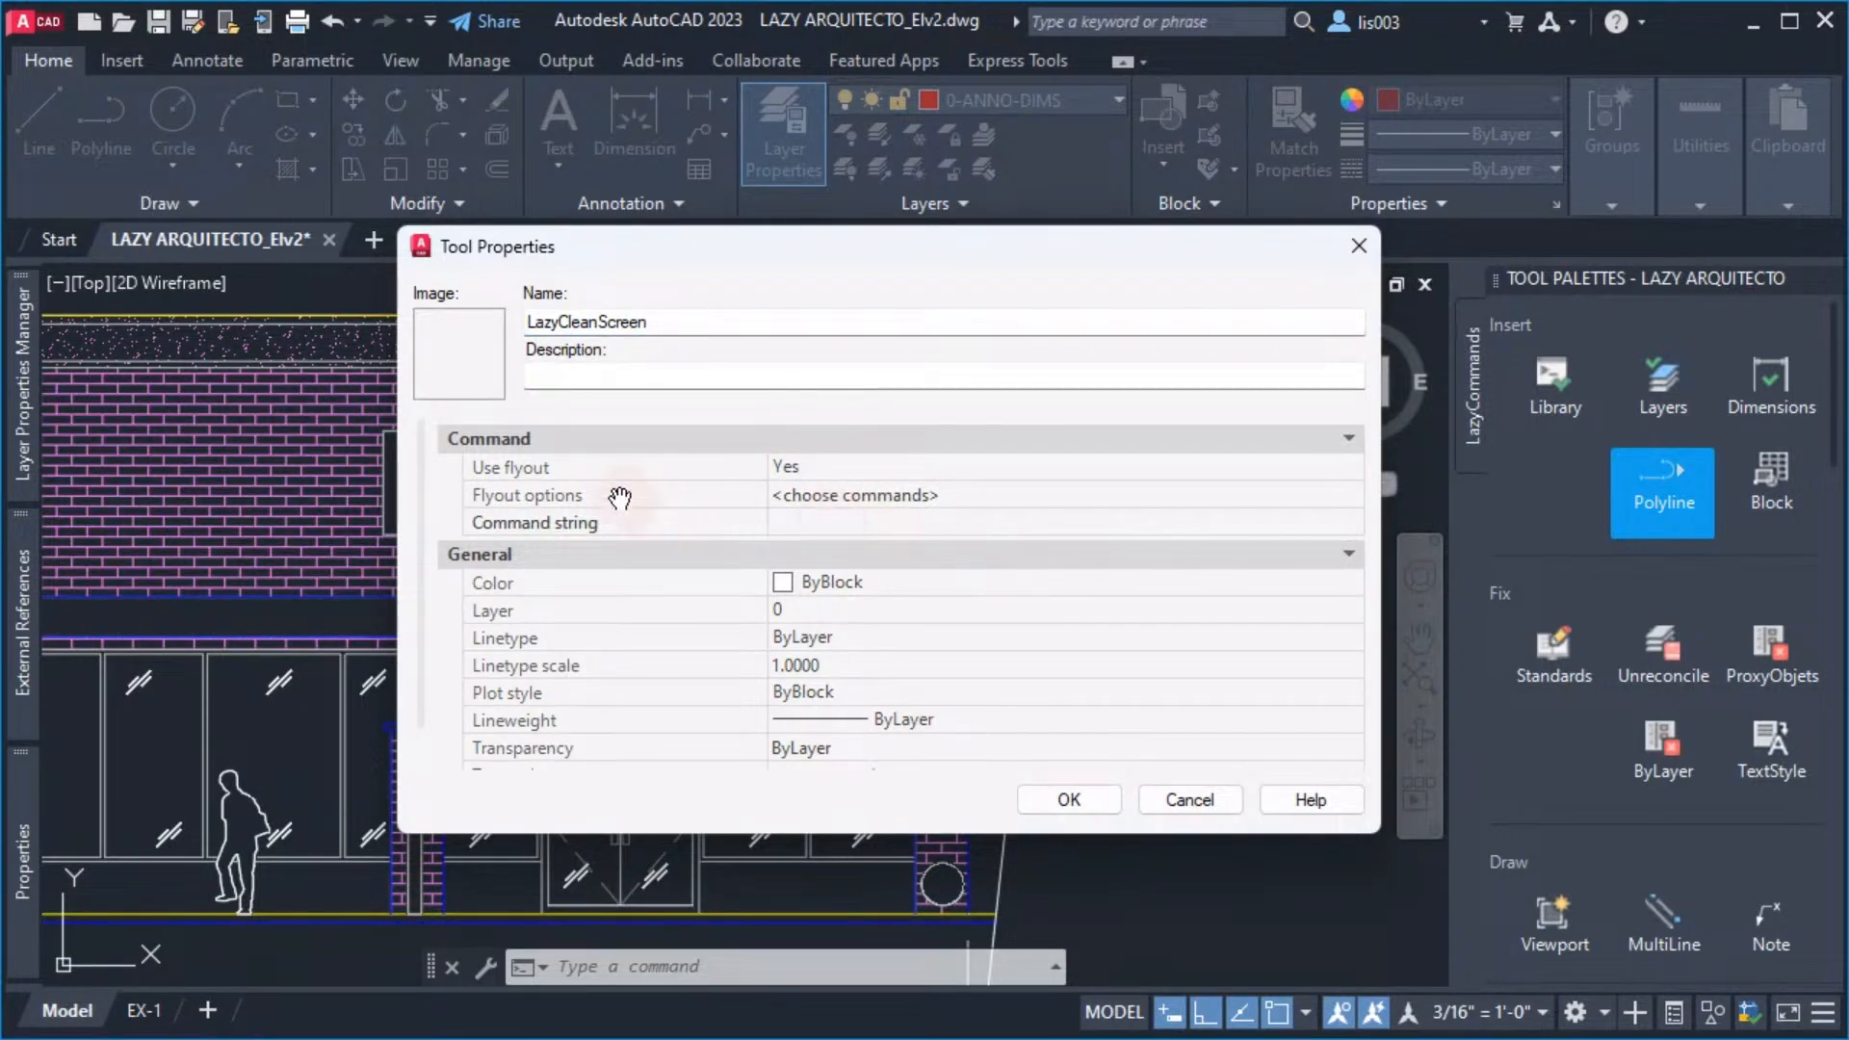
left_click(577, 468)
left_click(807, 526)
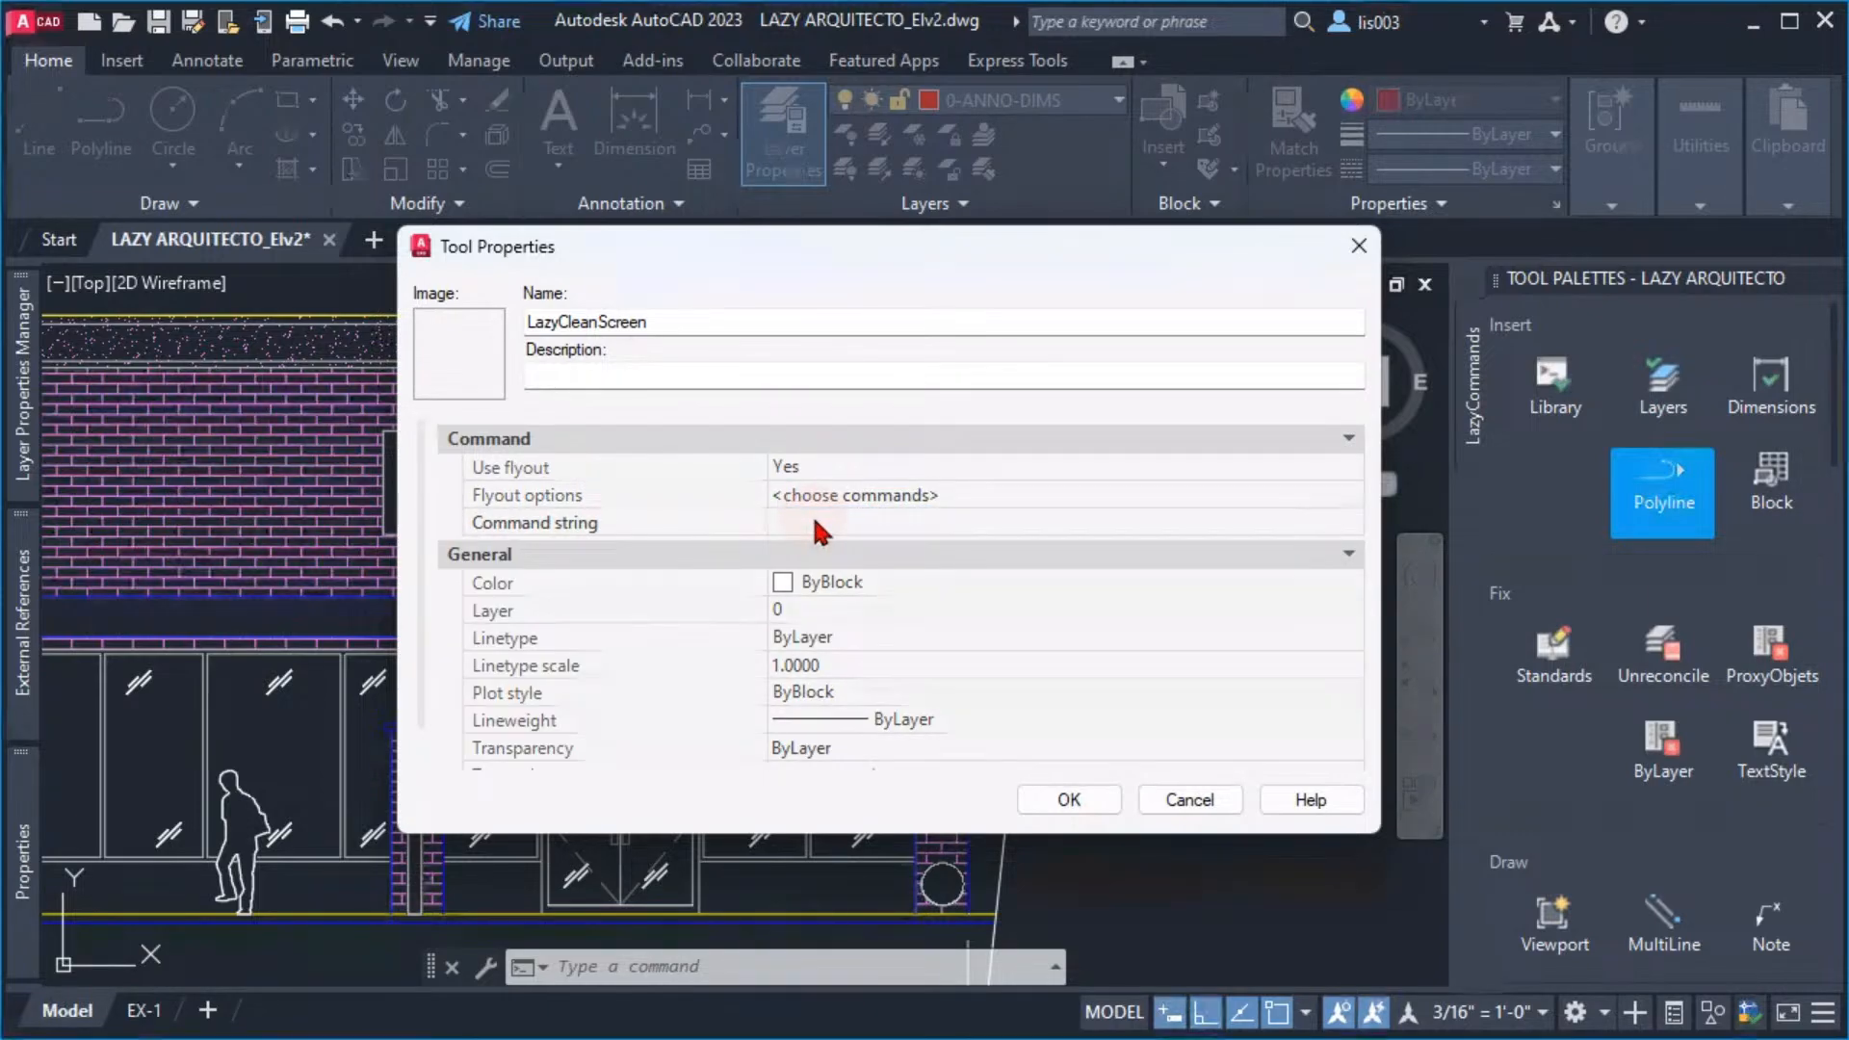
left_click(803, 466)
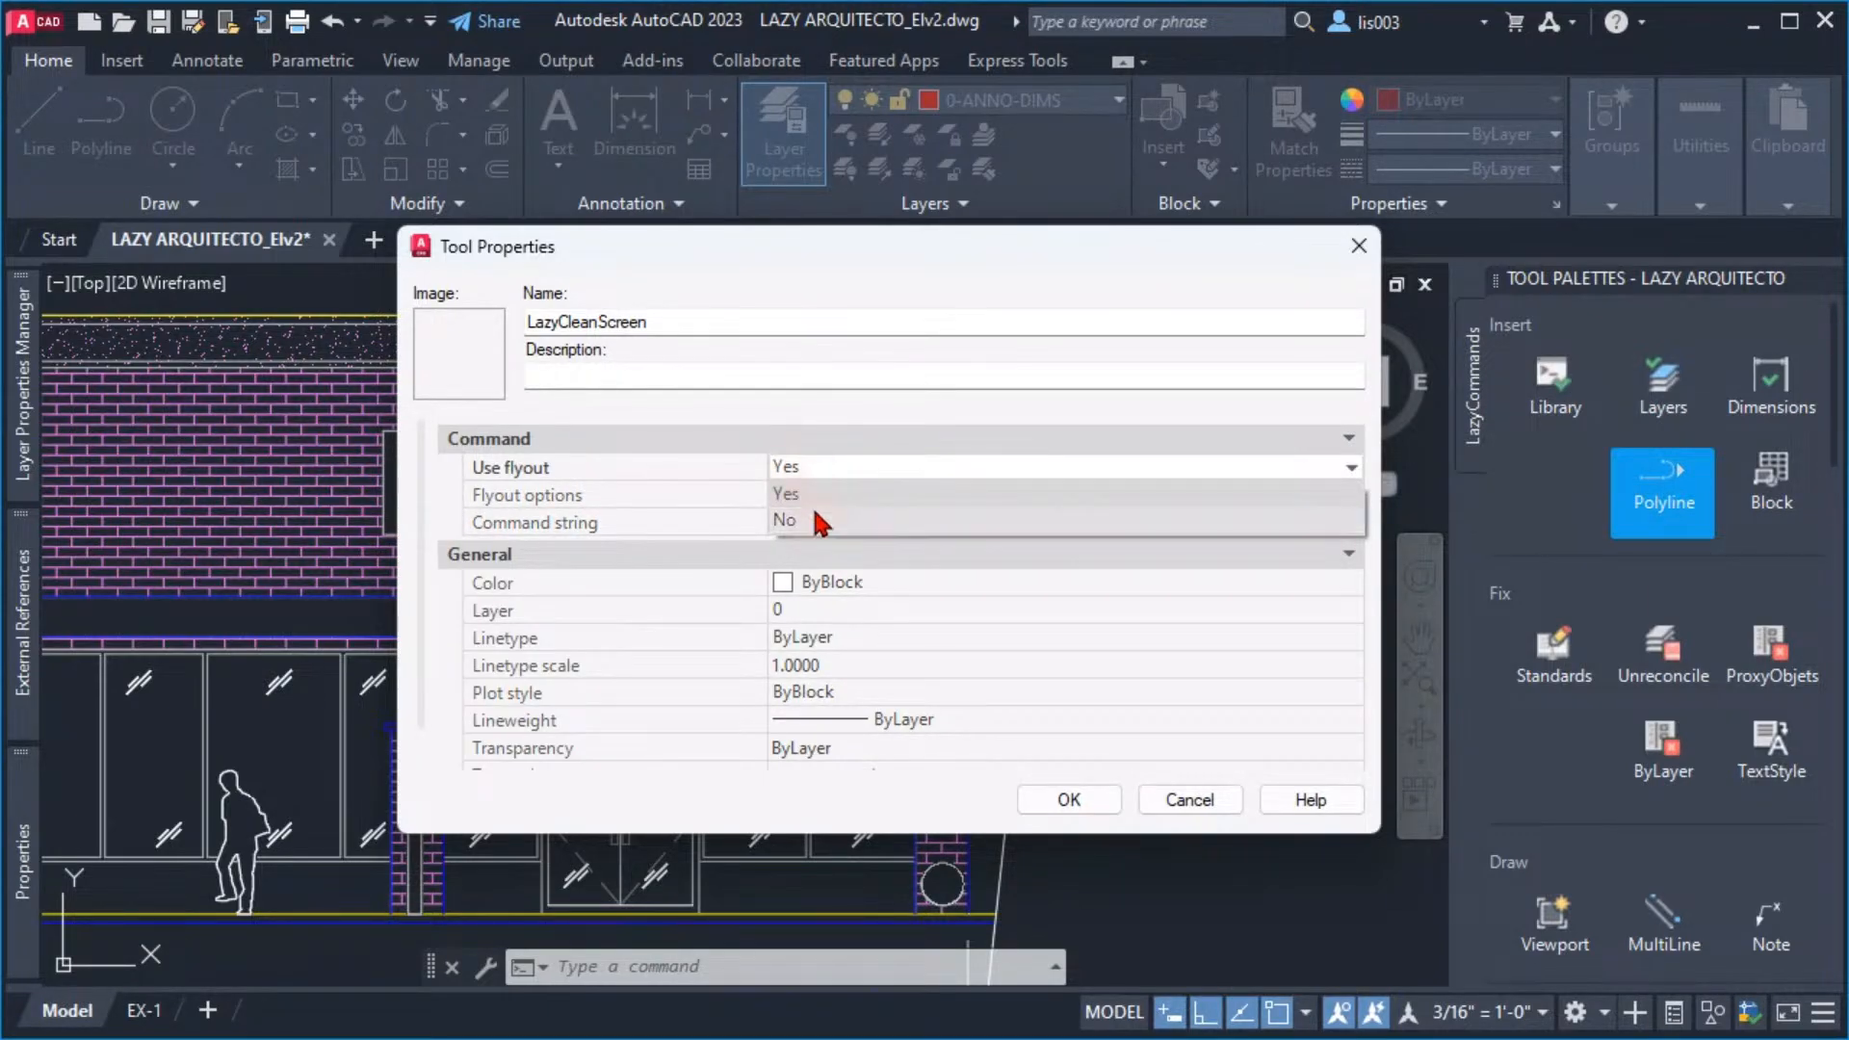
left_click(815, 512)
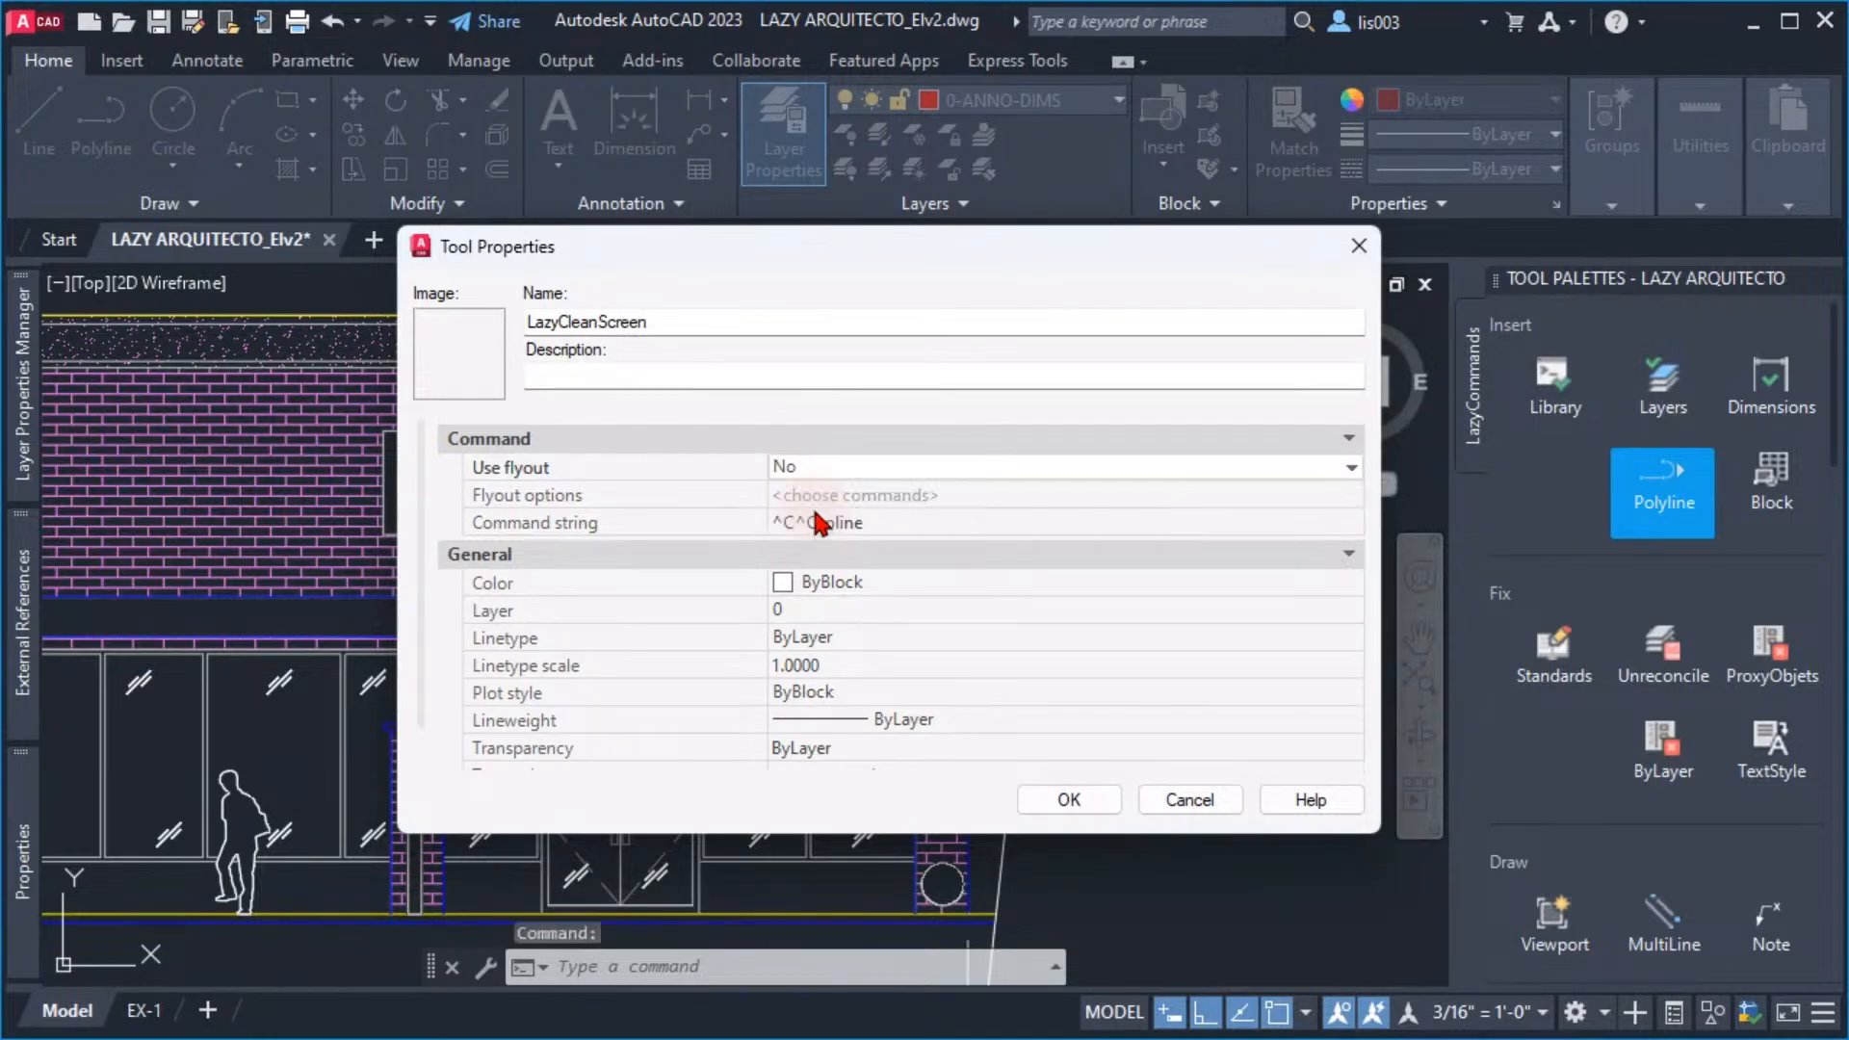
Remove _pline from the tool's command string, keeping only ^C^C
left_click(588, 525)
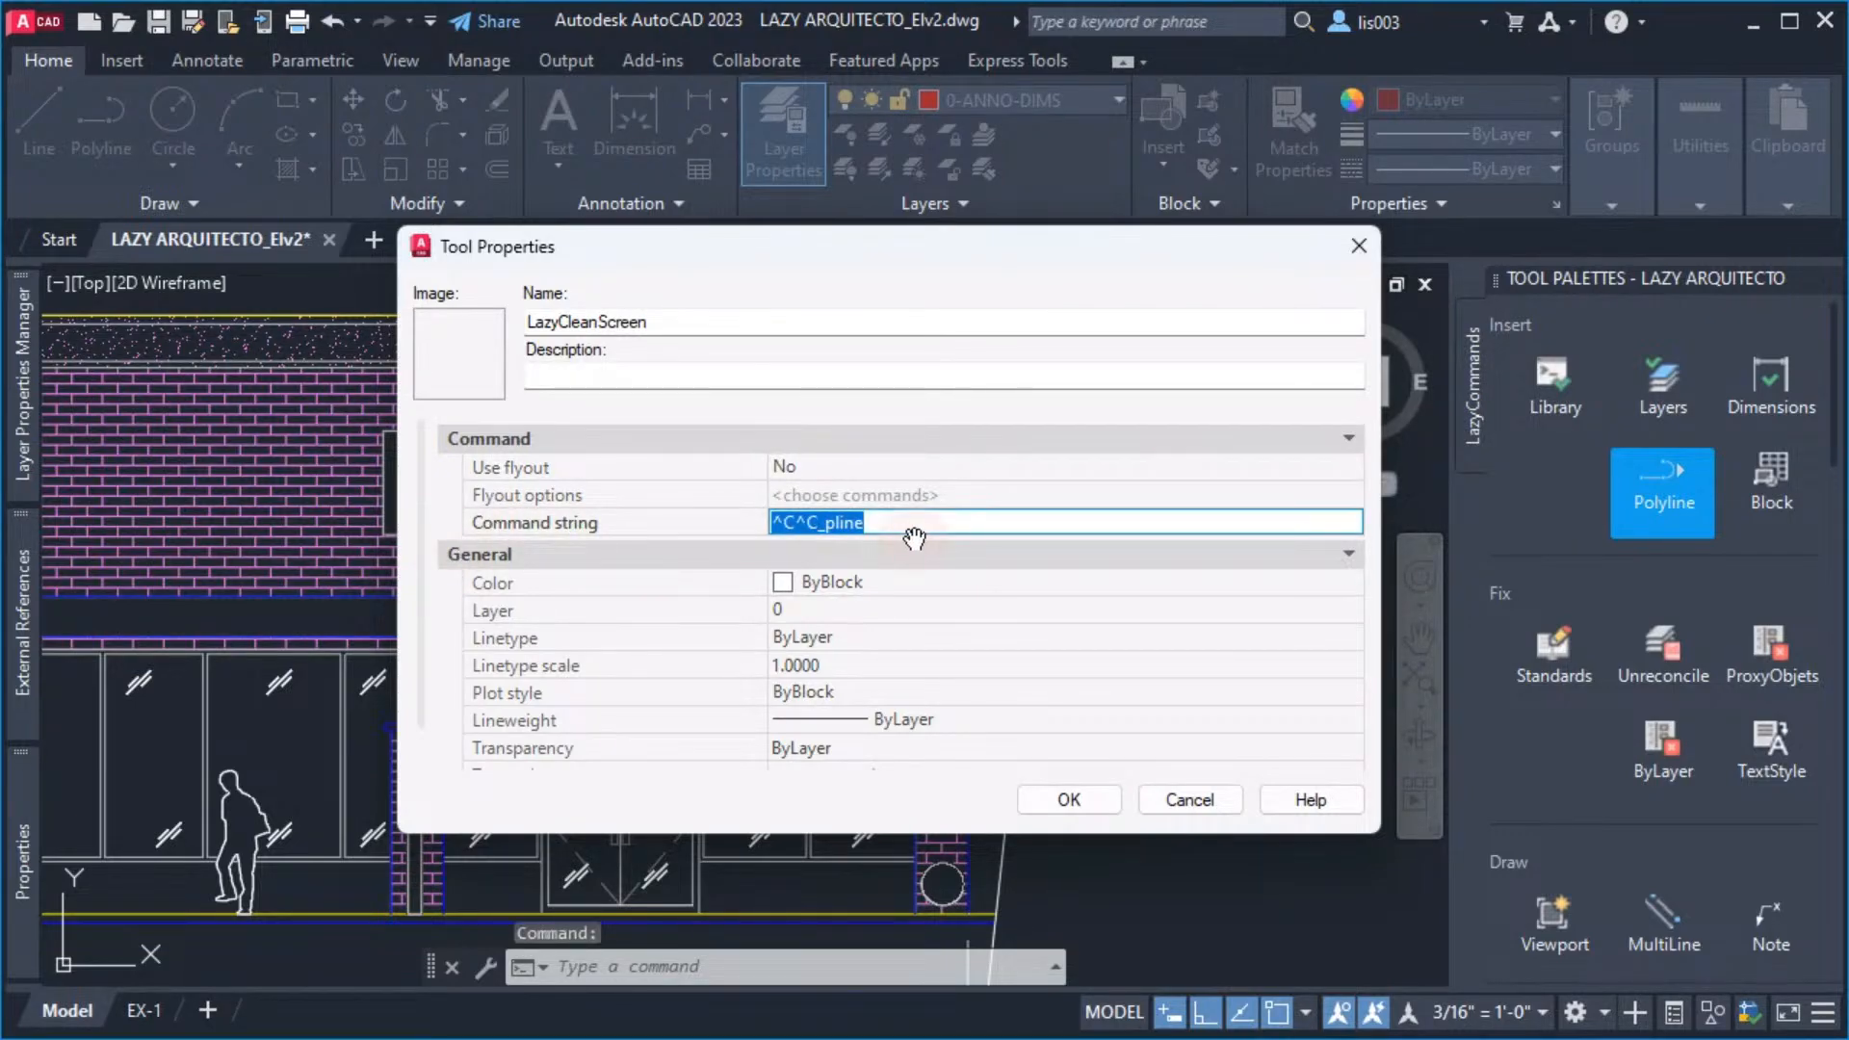
left_click(887, 523)
left_click_drag(884, 523, 679, 514)
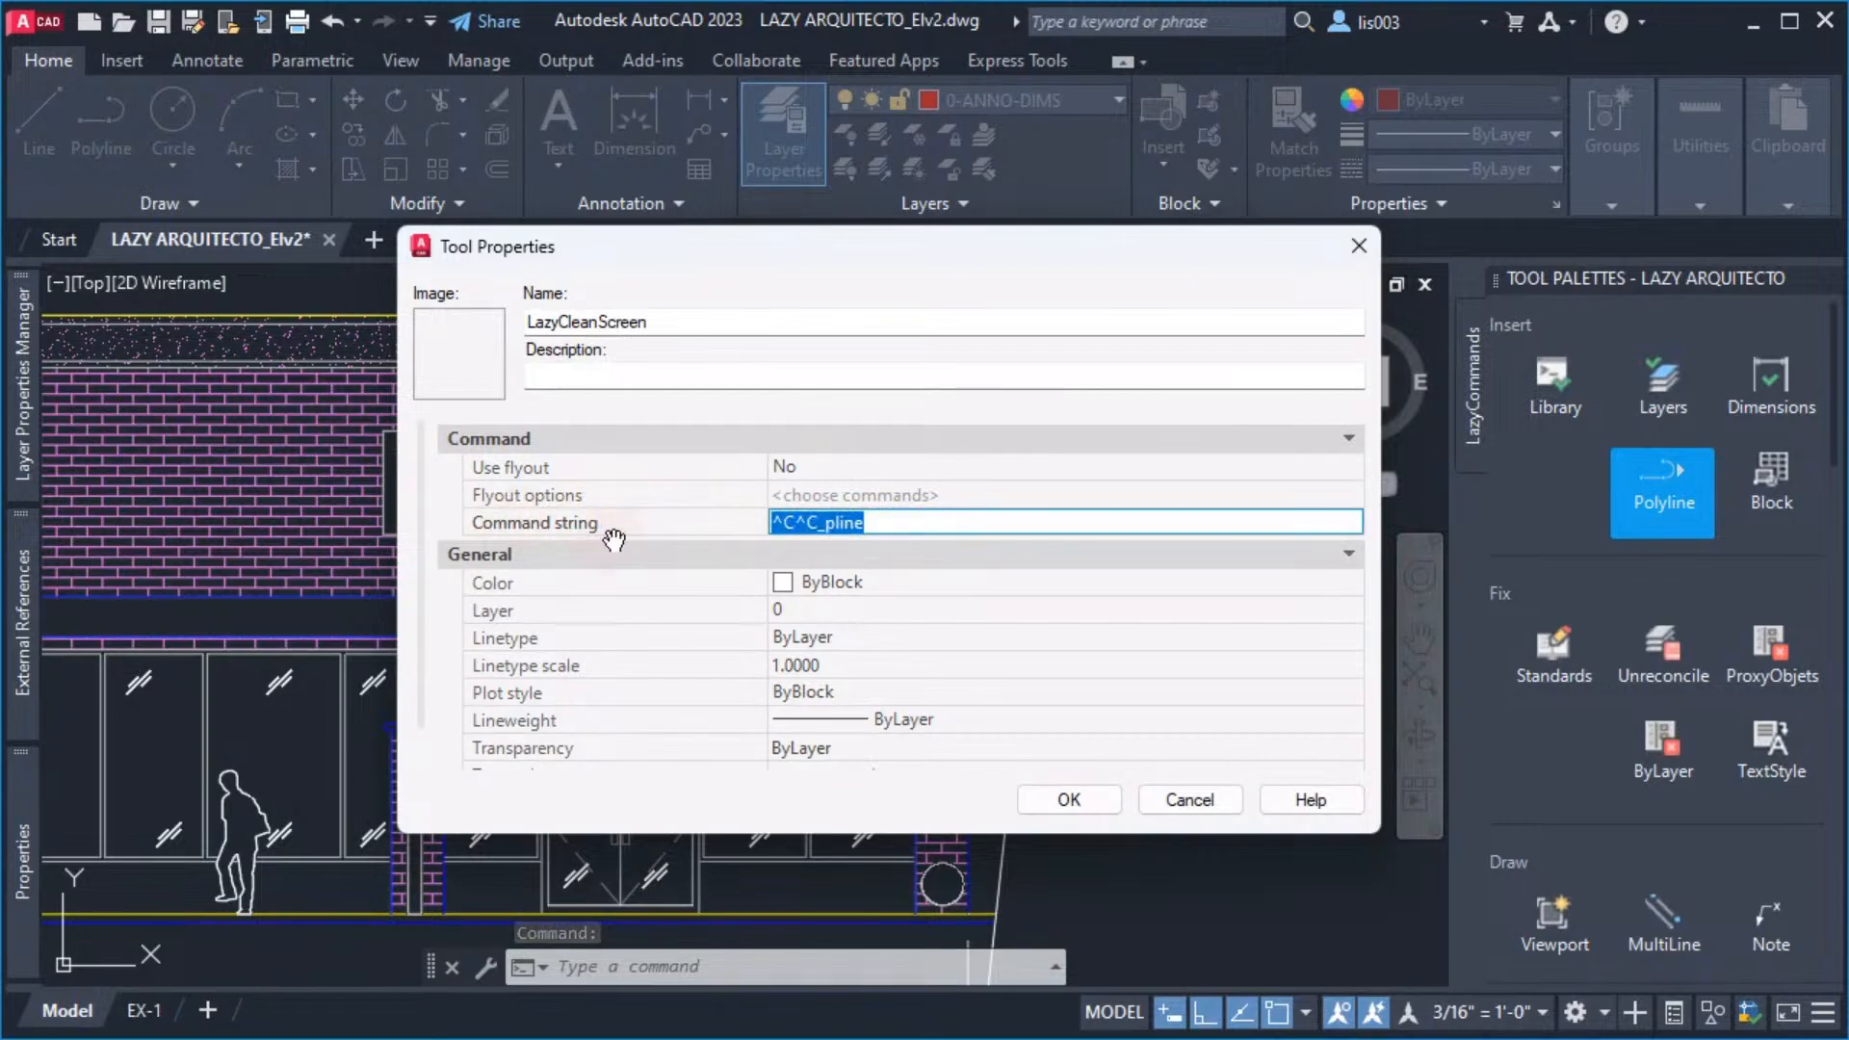
left_click(879, 522)
key("BackSpace")
key("BackSpace")
key("BackSpace")
key("BackSpace")
key("BackSpace")
key("BackSpace")
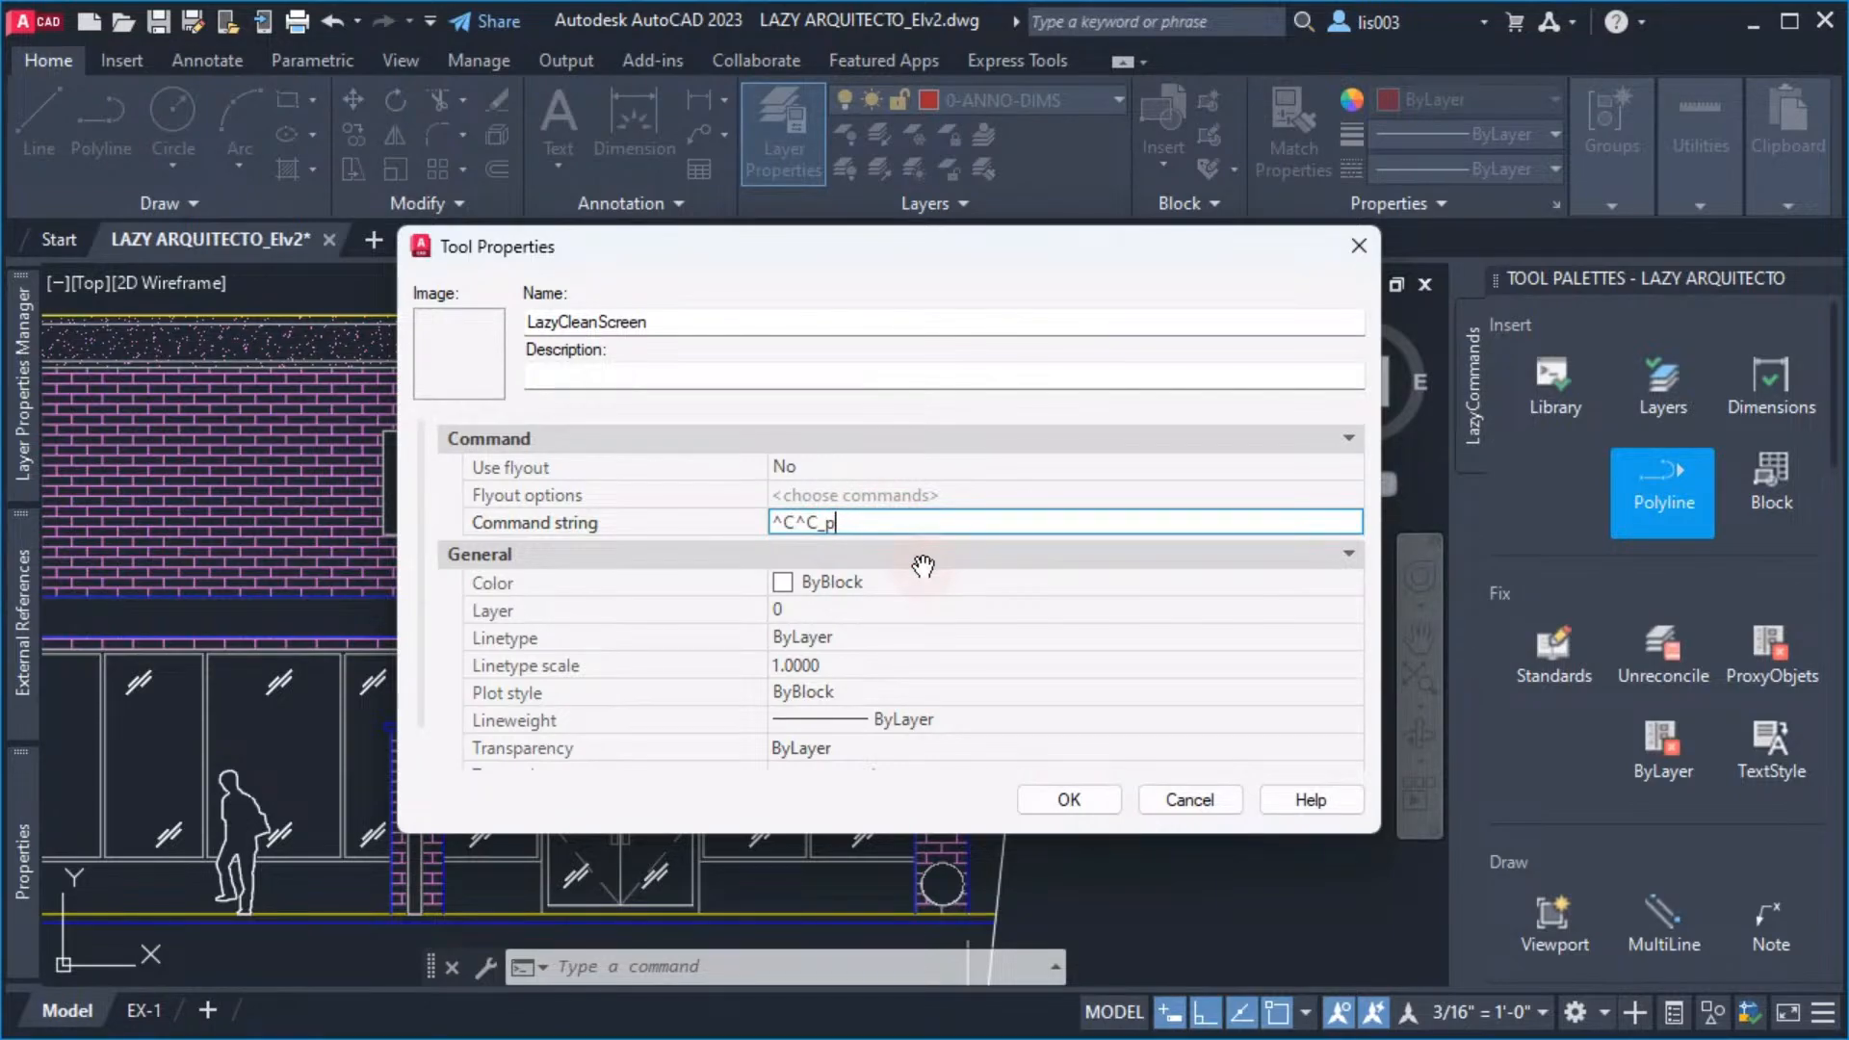
double_click(824, 530)
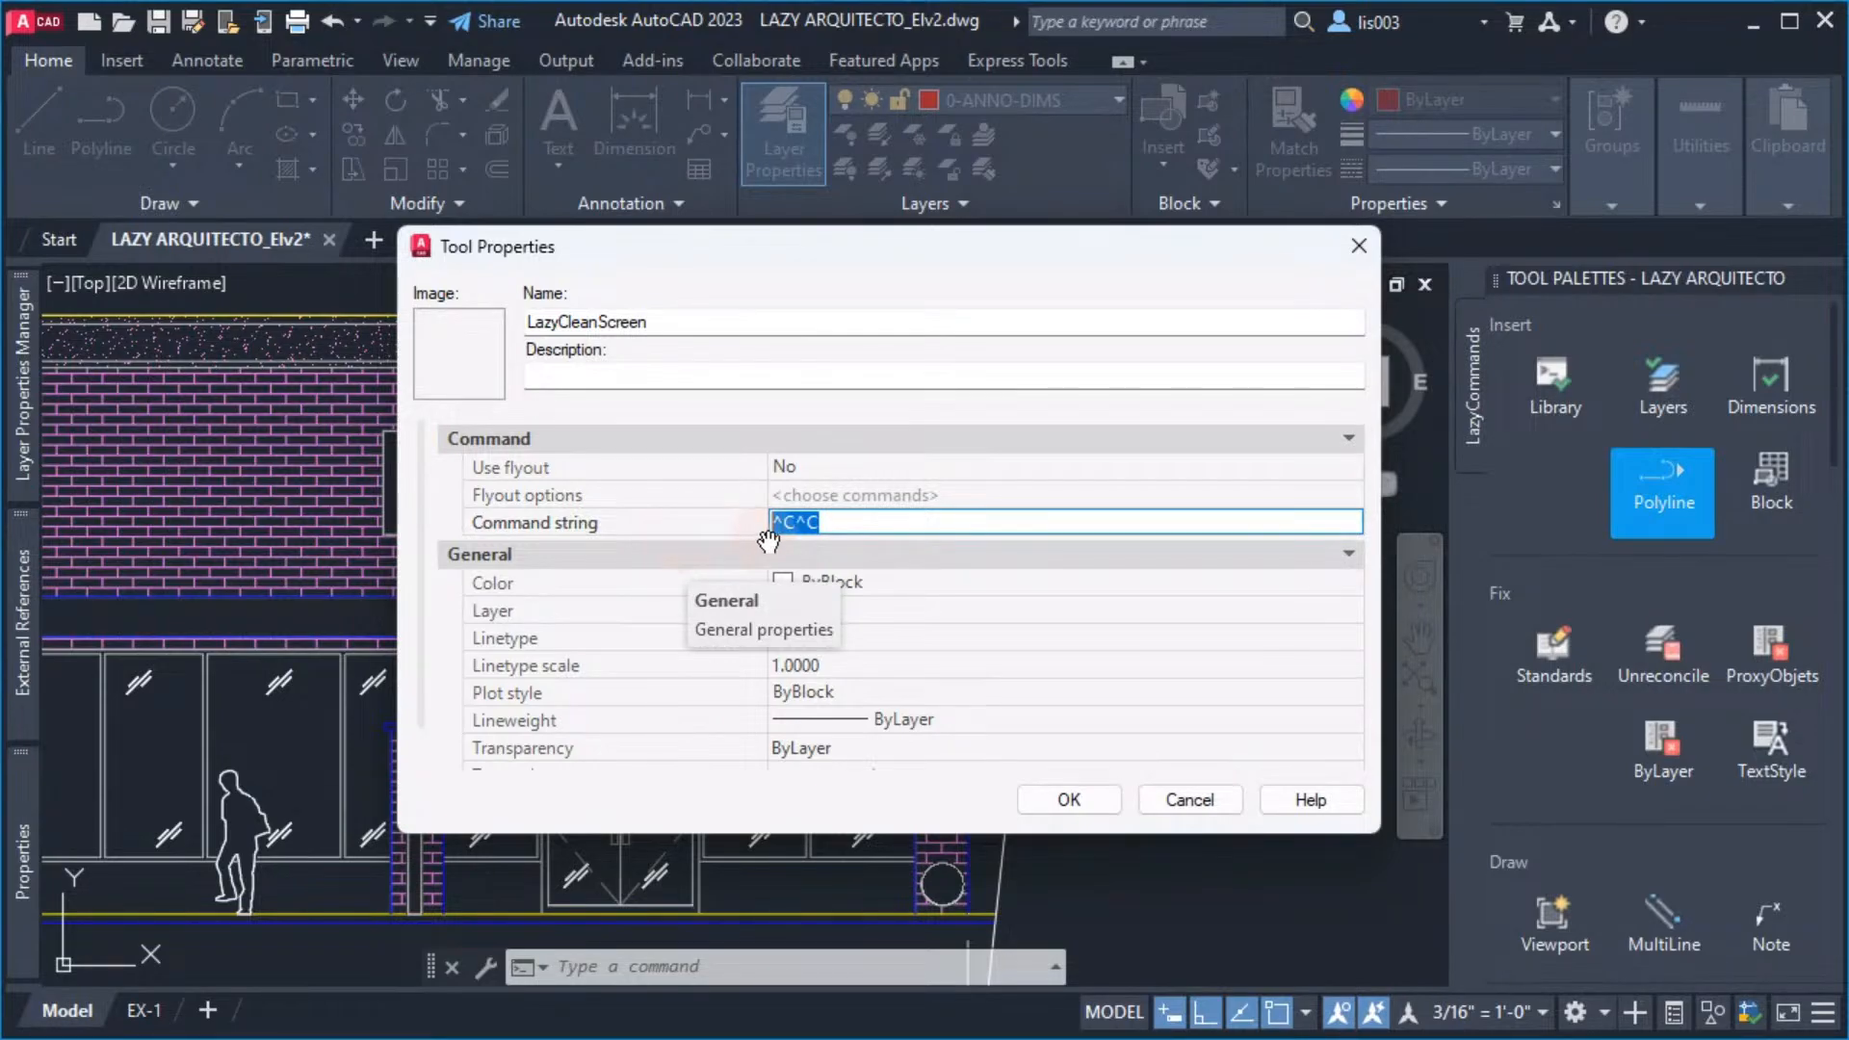
Paste the copied Clean Screen macro after ^C^C in the command string and widen the dialog to show the full text
left_click(866, 524)
right_click(866, 524)
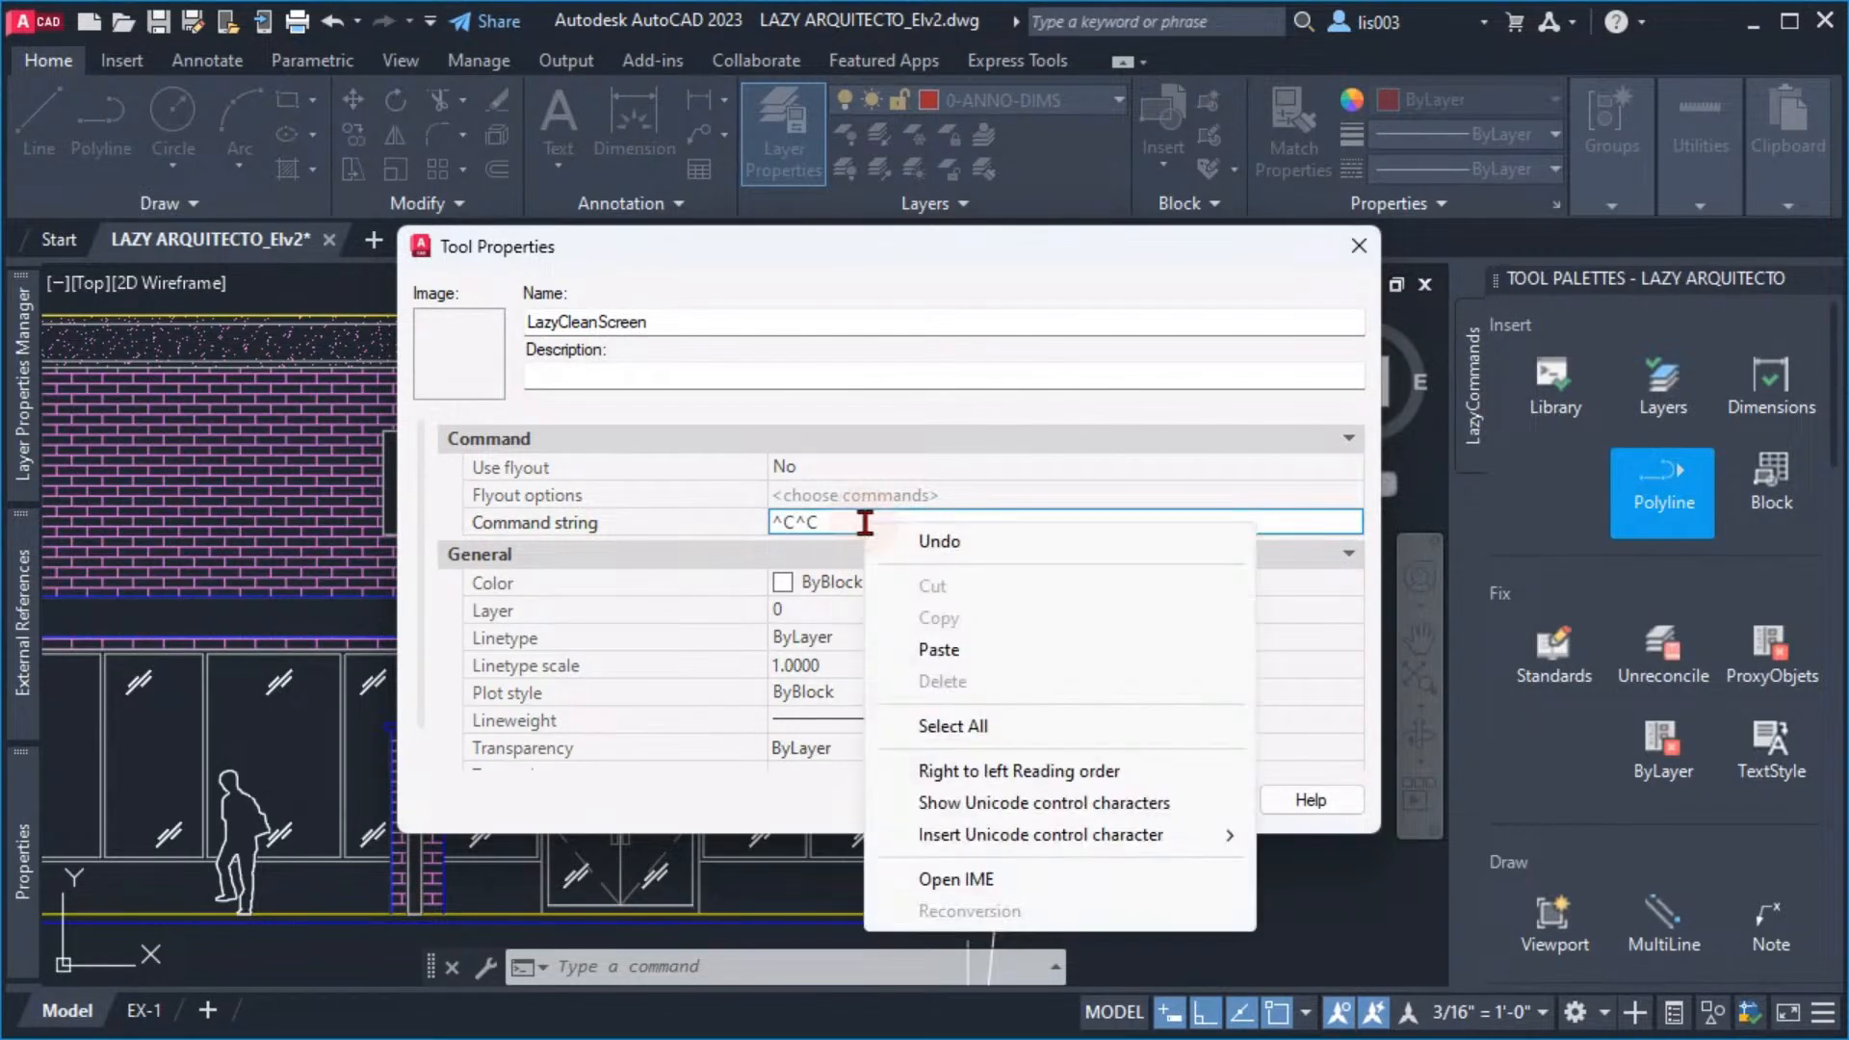
left_click(938, 648)
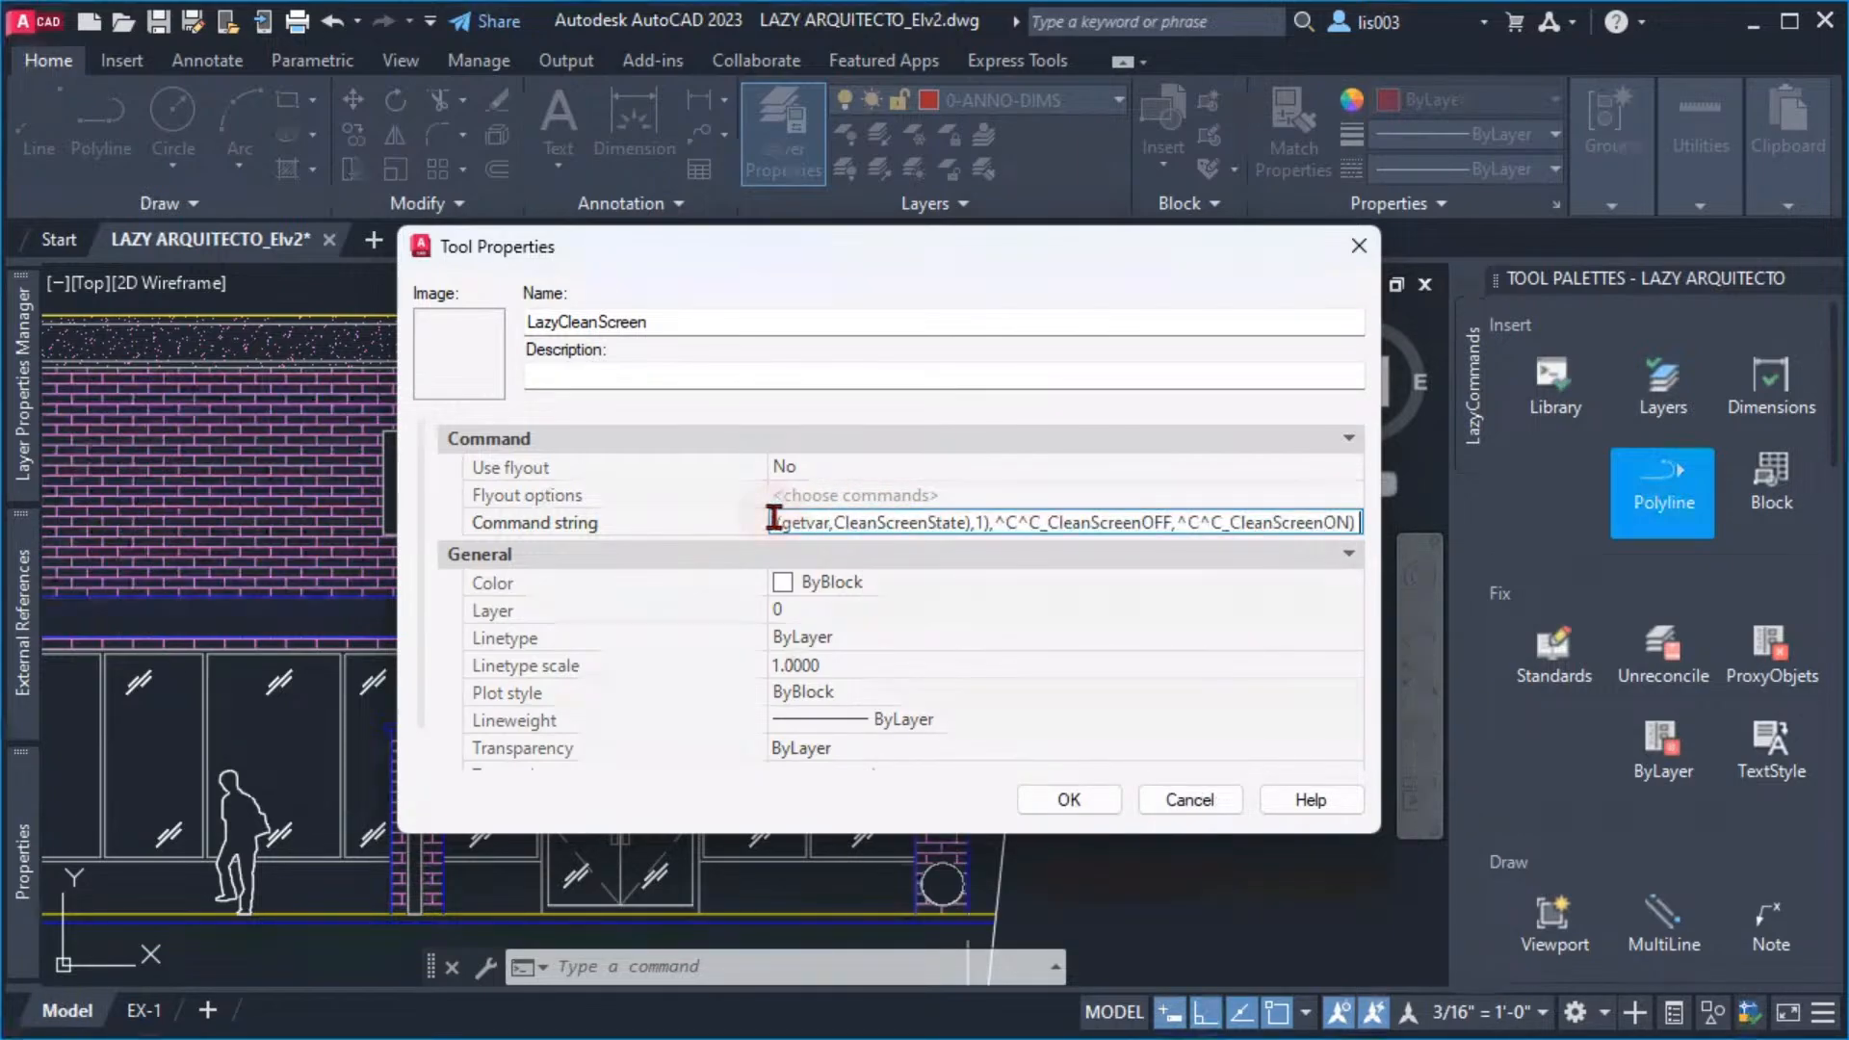
left_click_drag(756, 520, 147, 485)
left_click(1069, 522)
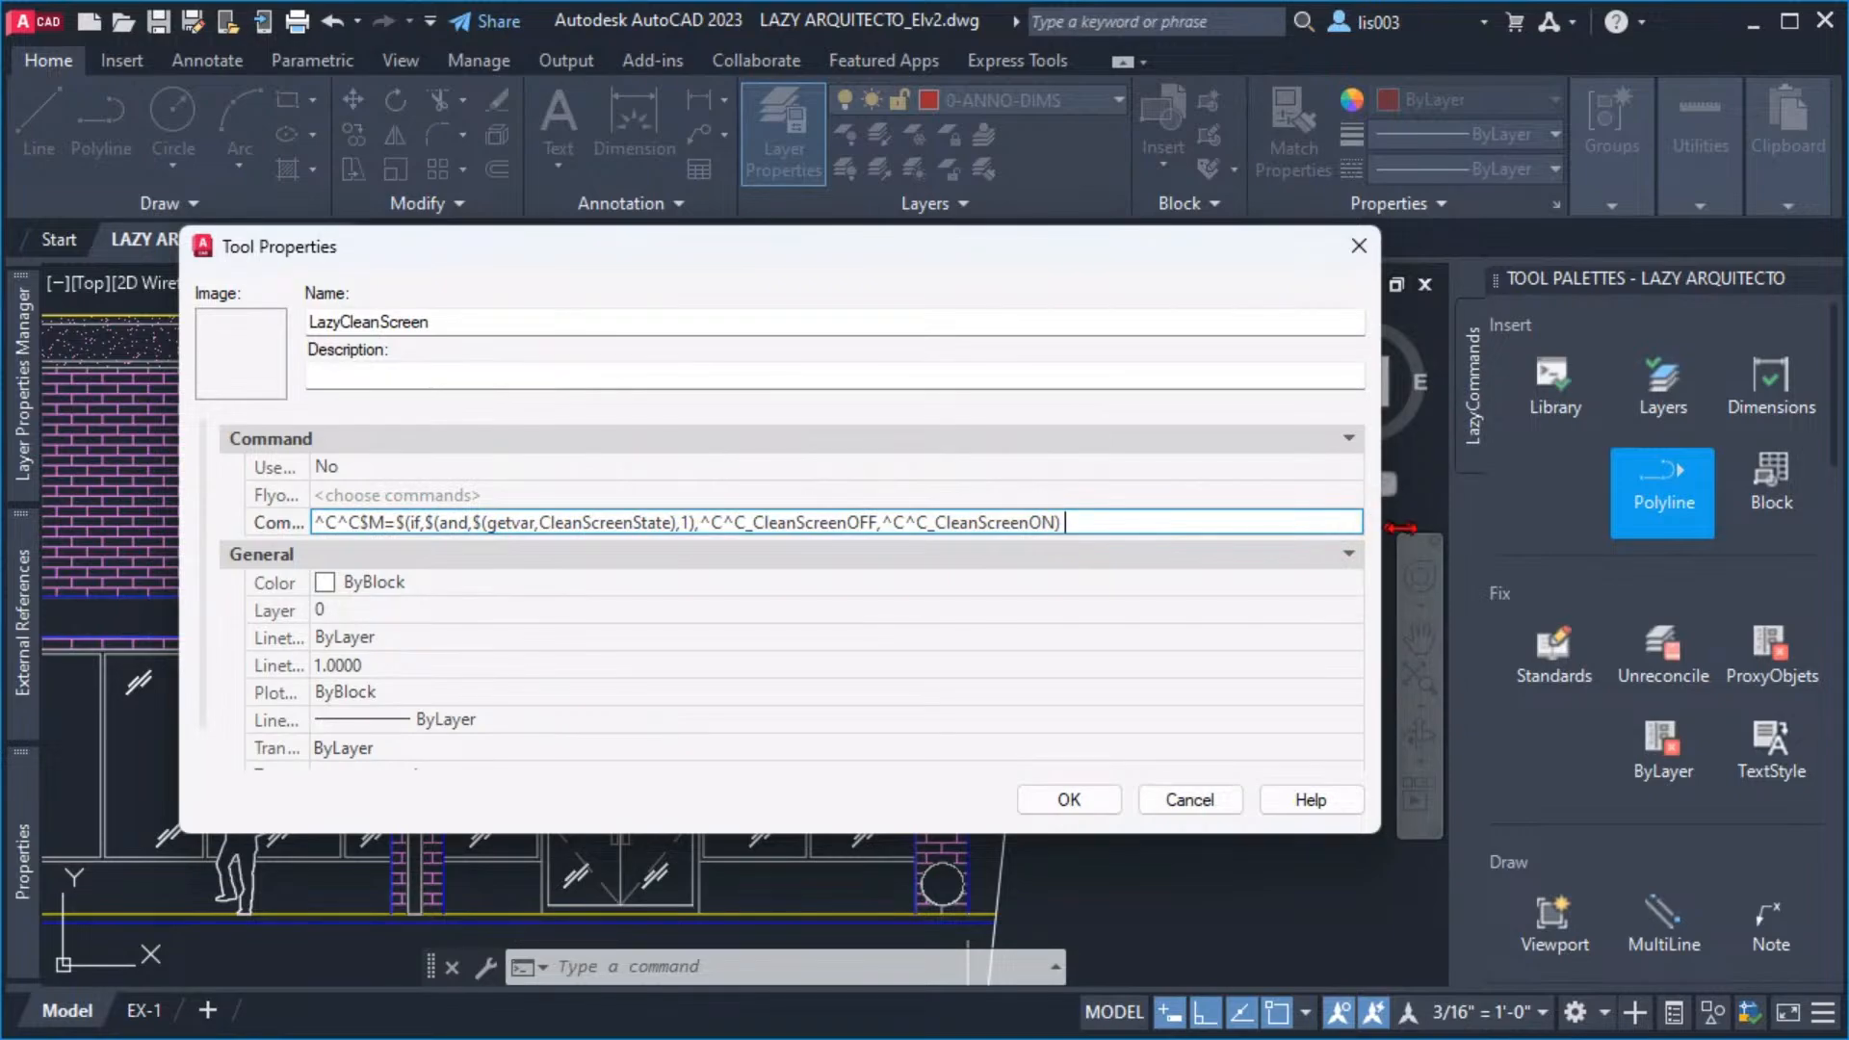
left_click_drag(1401, 527, 1504, 540)
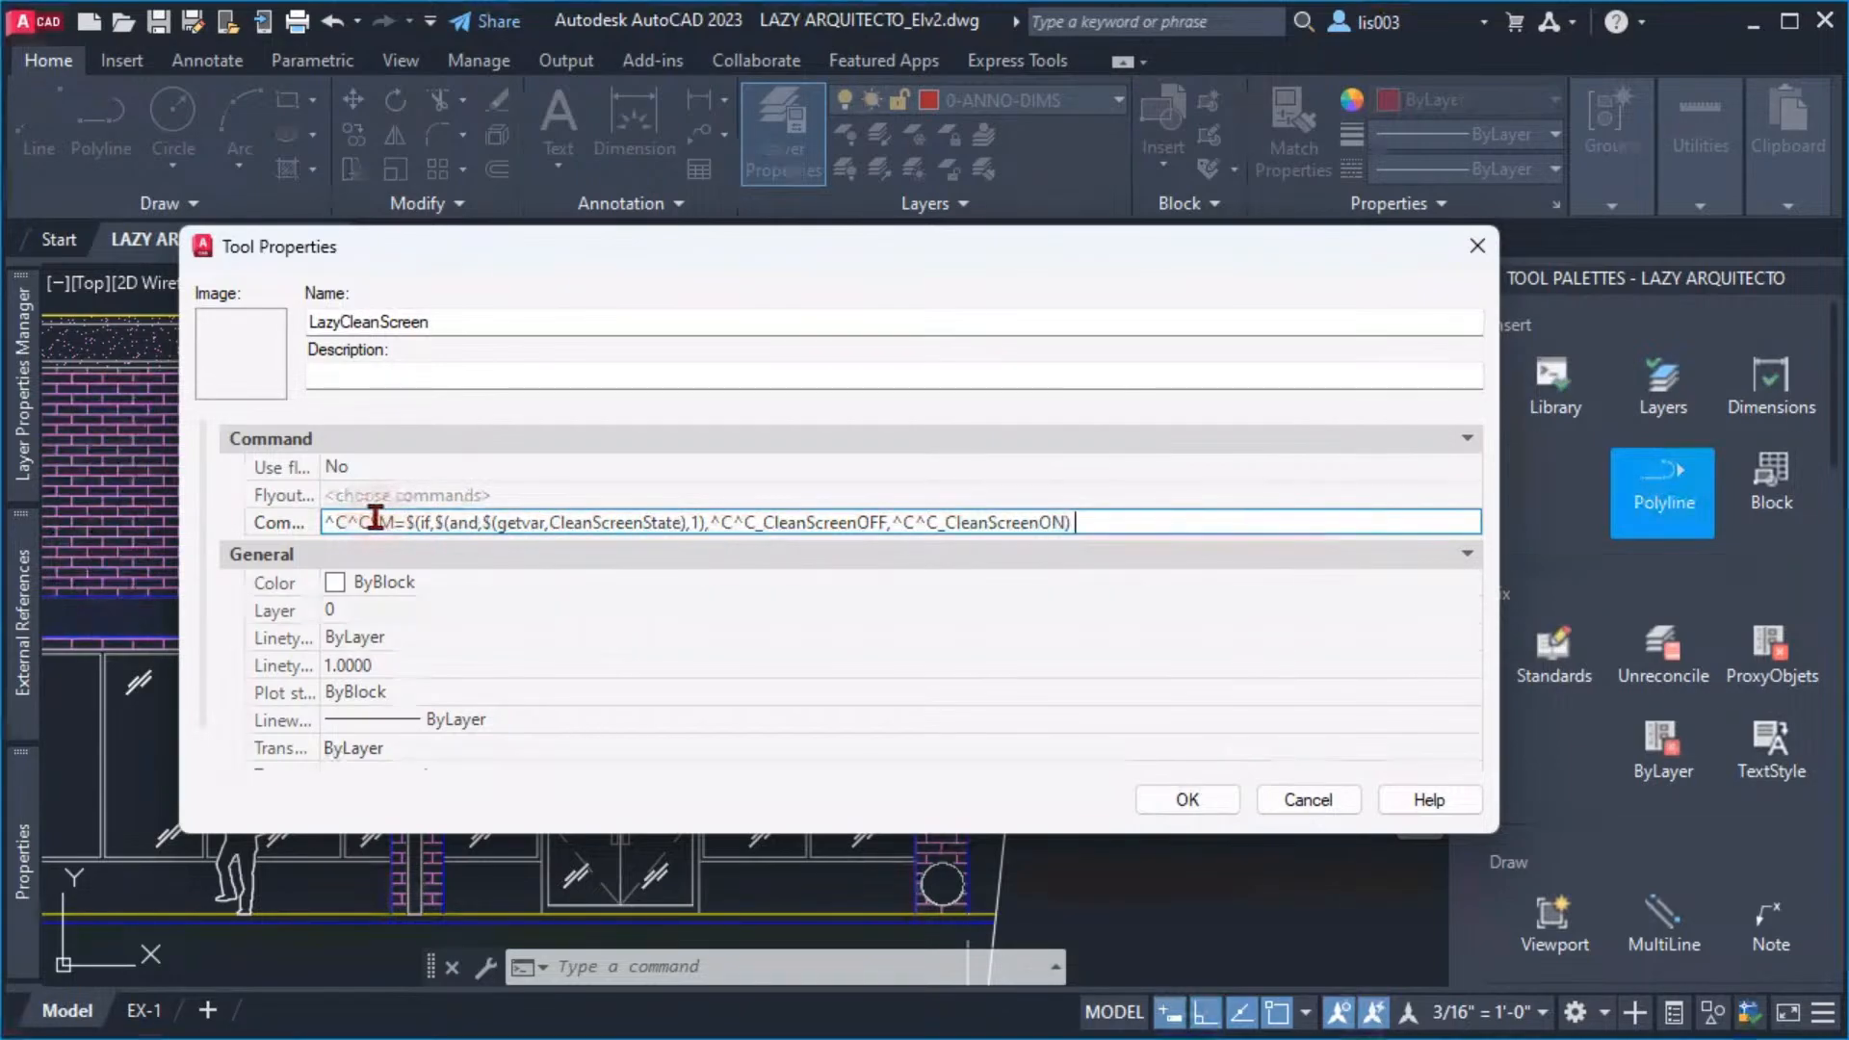
Examine the macro's parts in the command string: the $M=$(if expression, the CleanScreenState variable and the CleanScreenOFF and CleanScreenON branches
left_click_drag(372, 521, 432, 525)
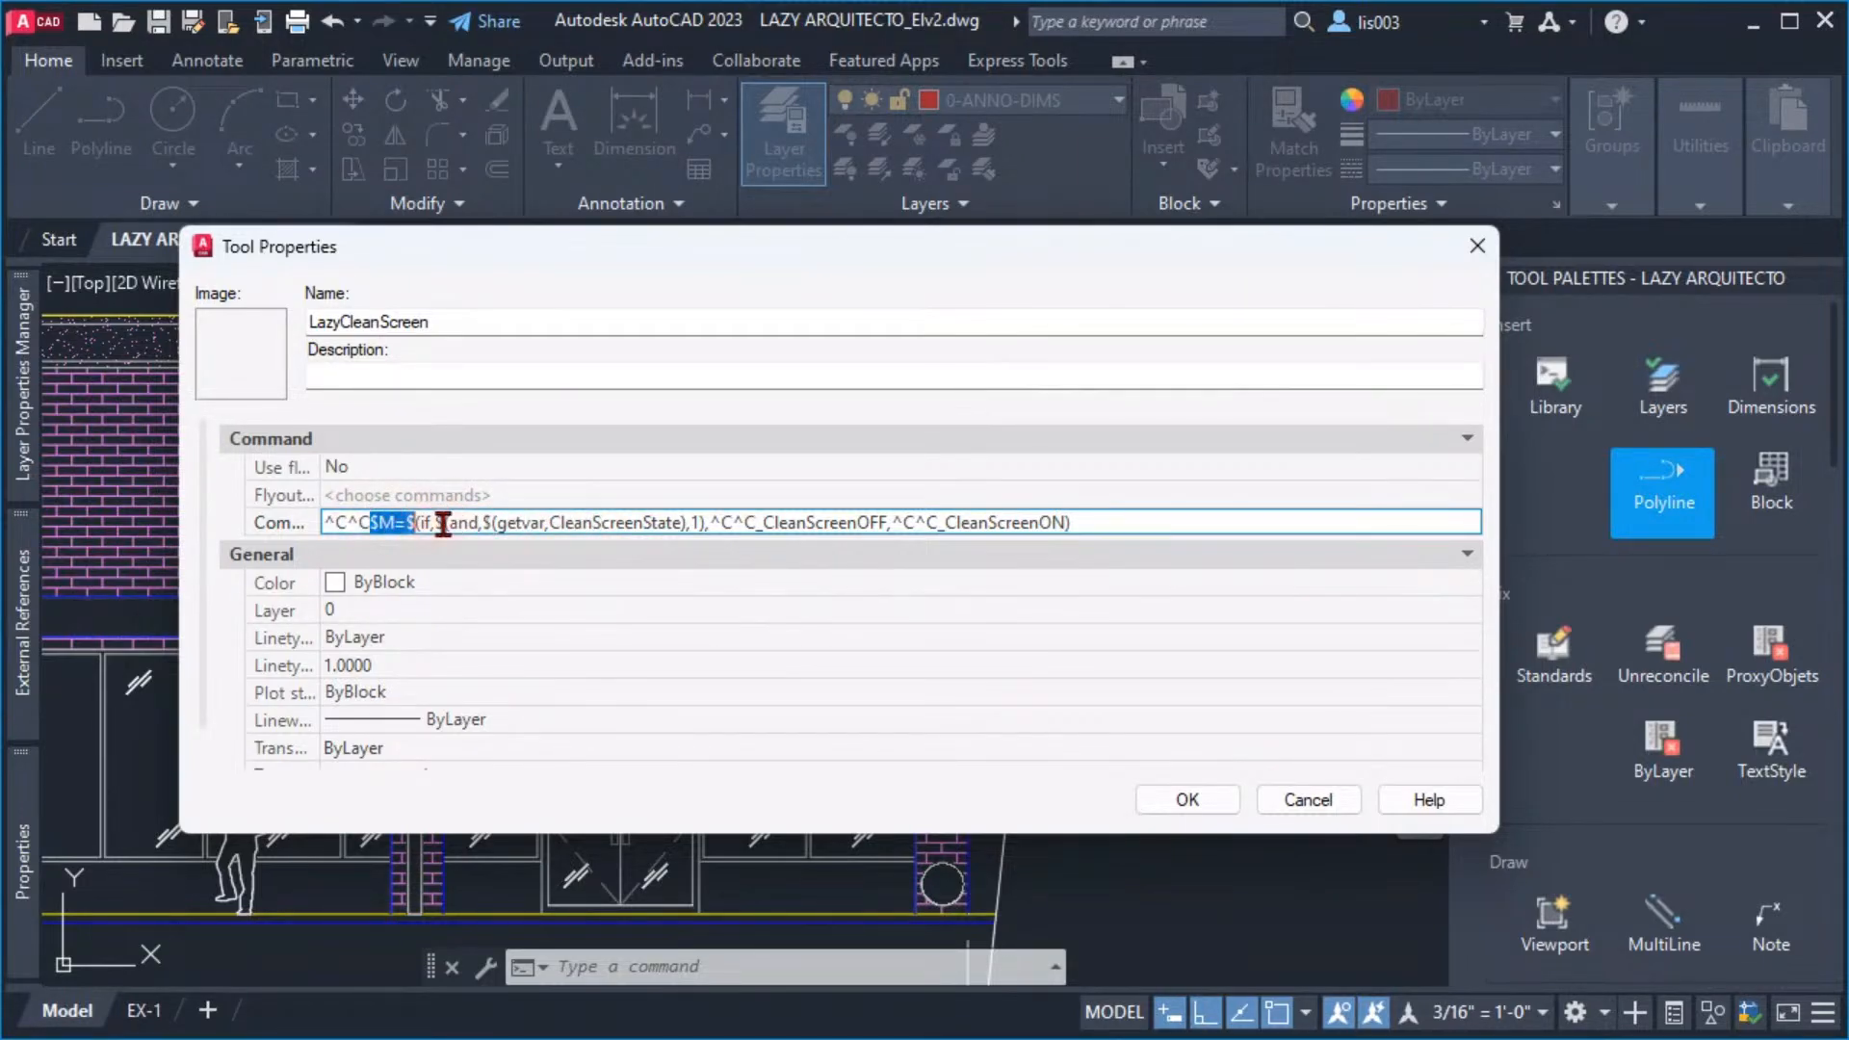
left_click(444, 526)
left_click_drag(425, 521, 435, 521)
left_click_drag(683, 522, 549, 522)
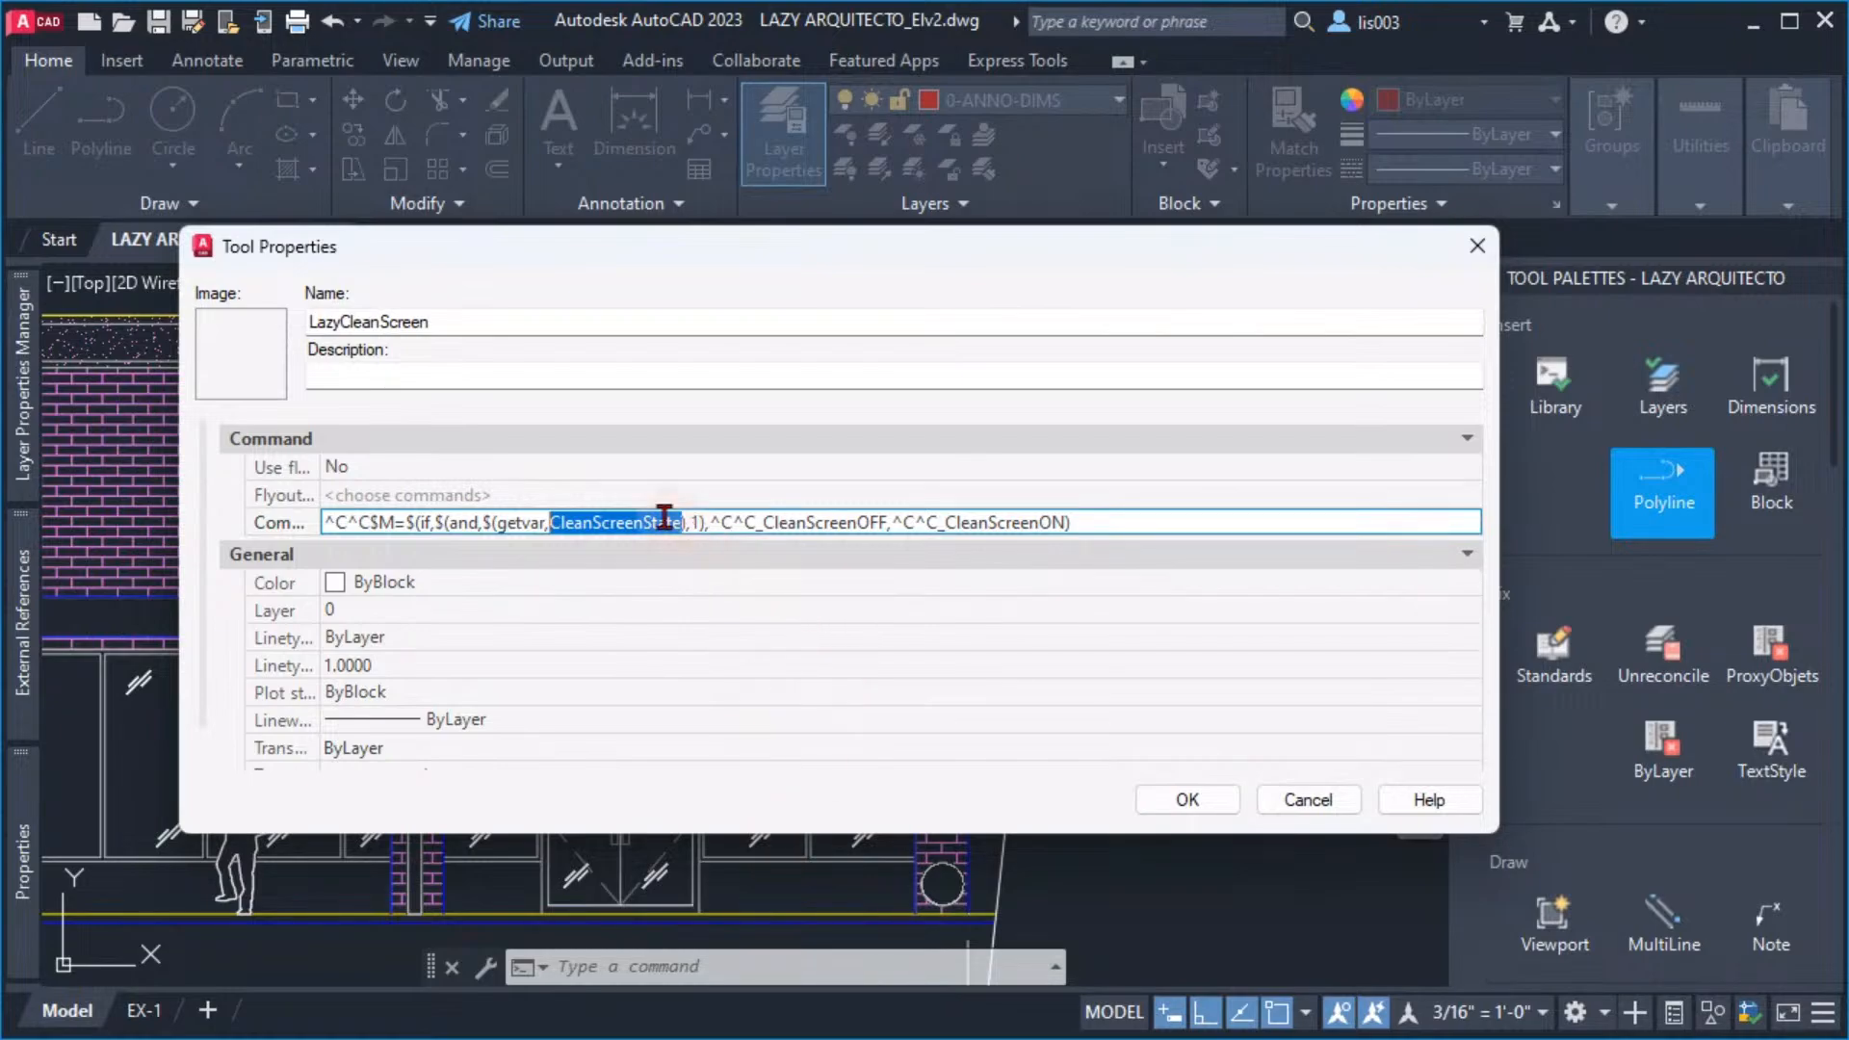
double_click(696, 522)
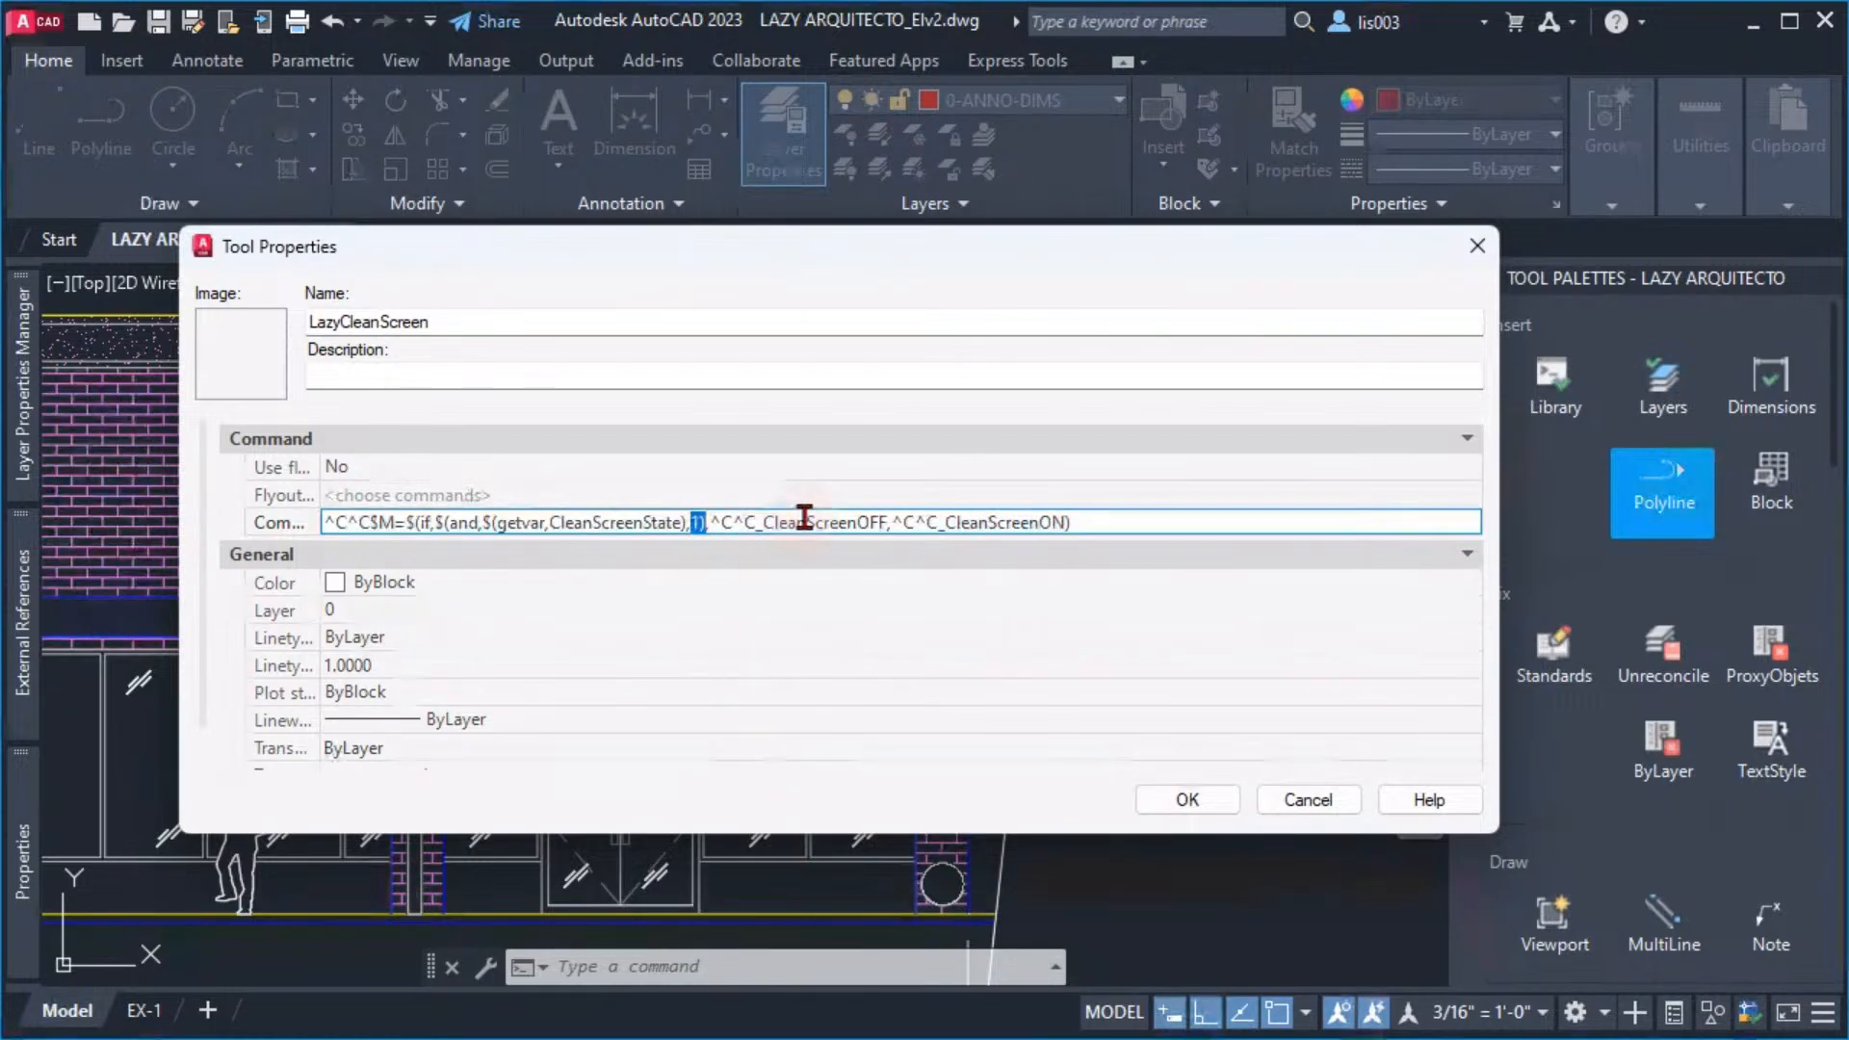
left_click(746, 522)
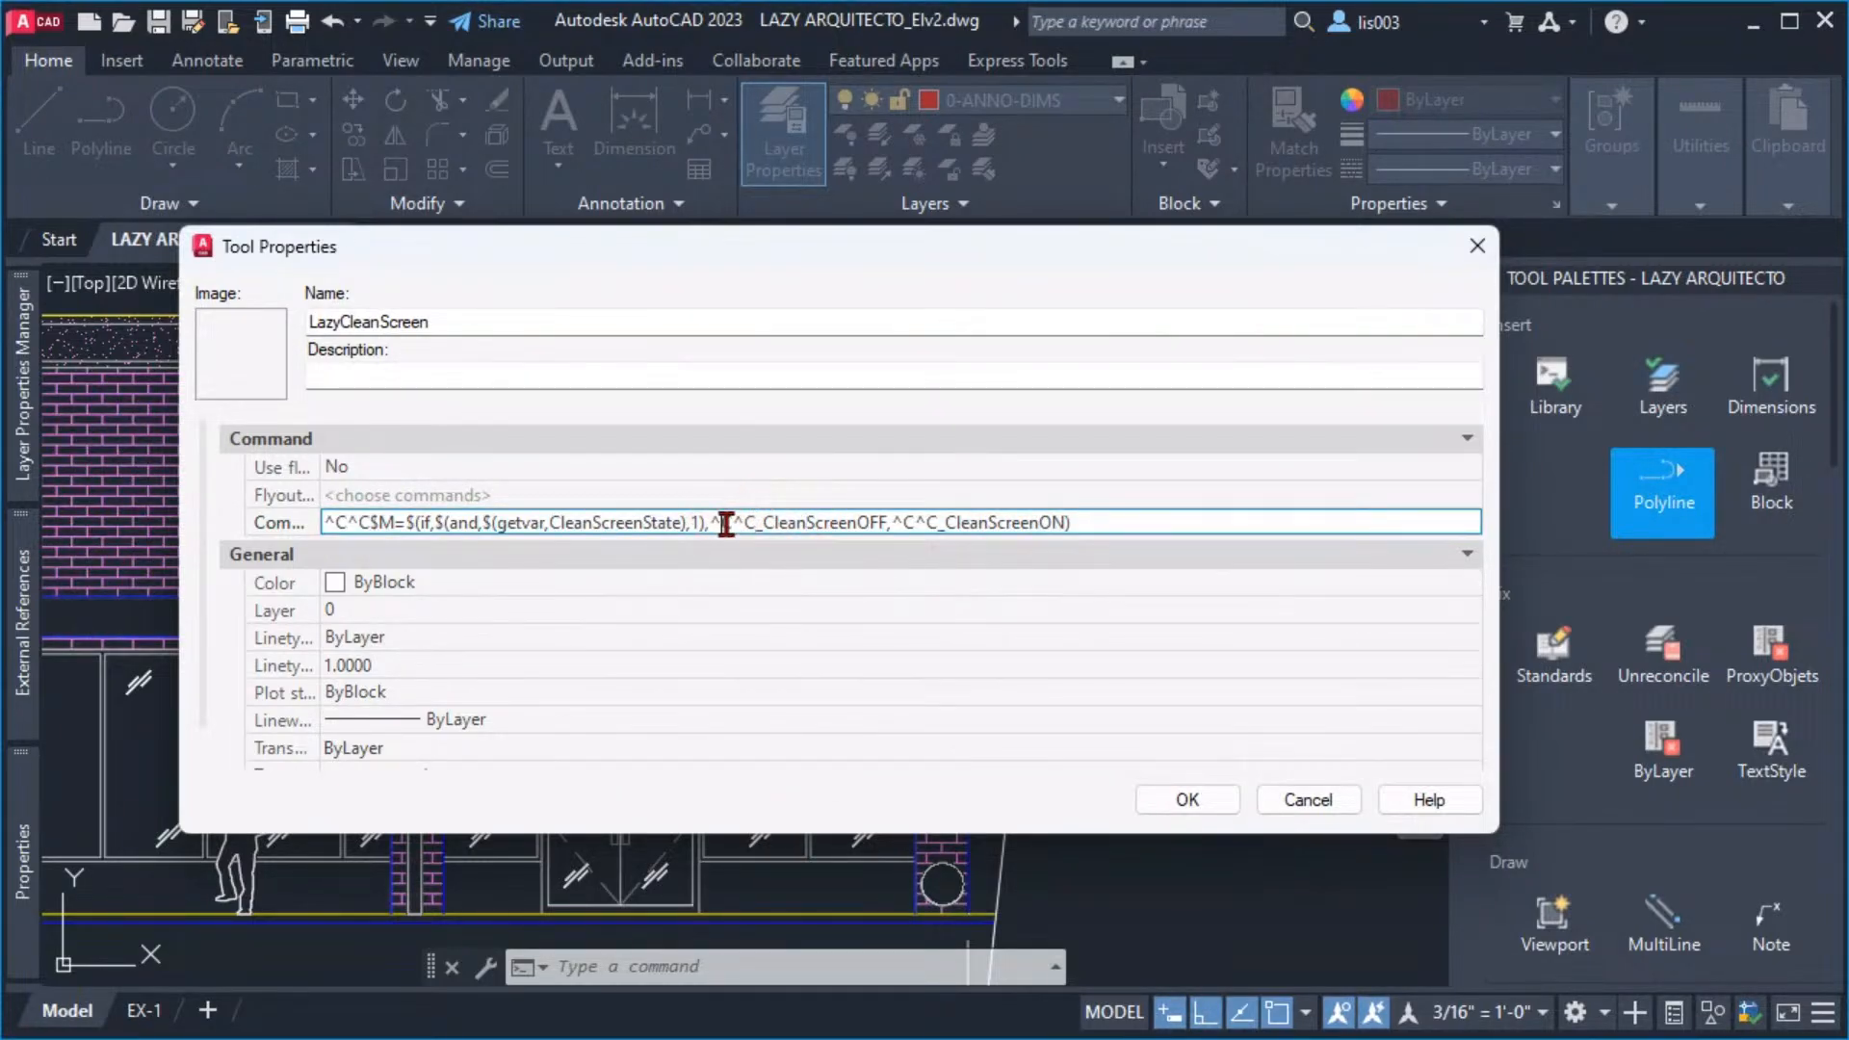
left_click_drag(720, 522, 876, 522)
left_click(889, 525)
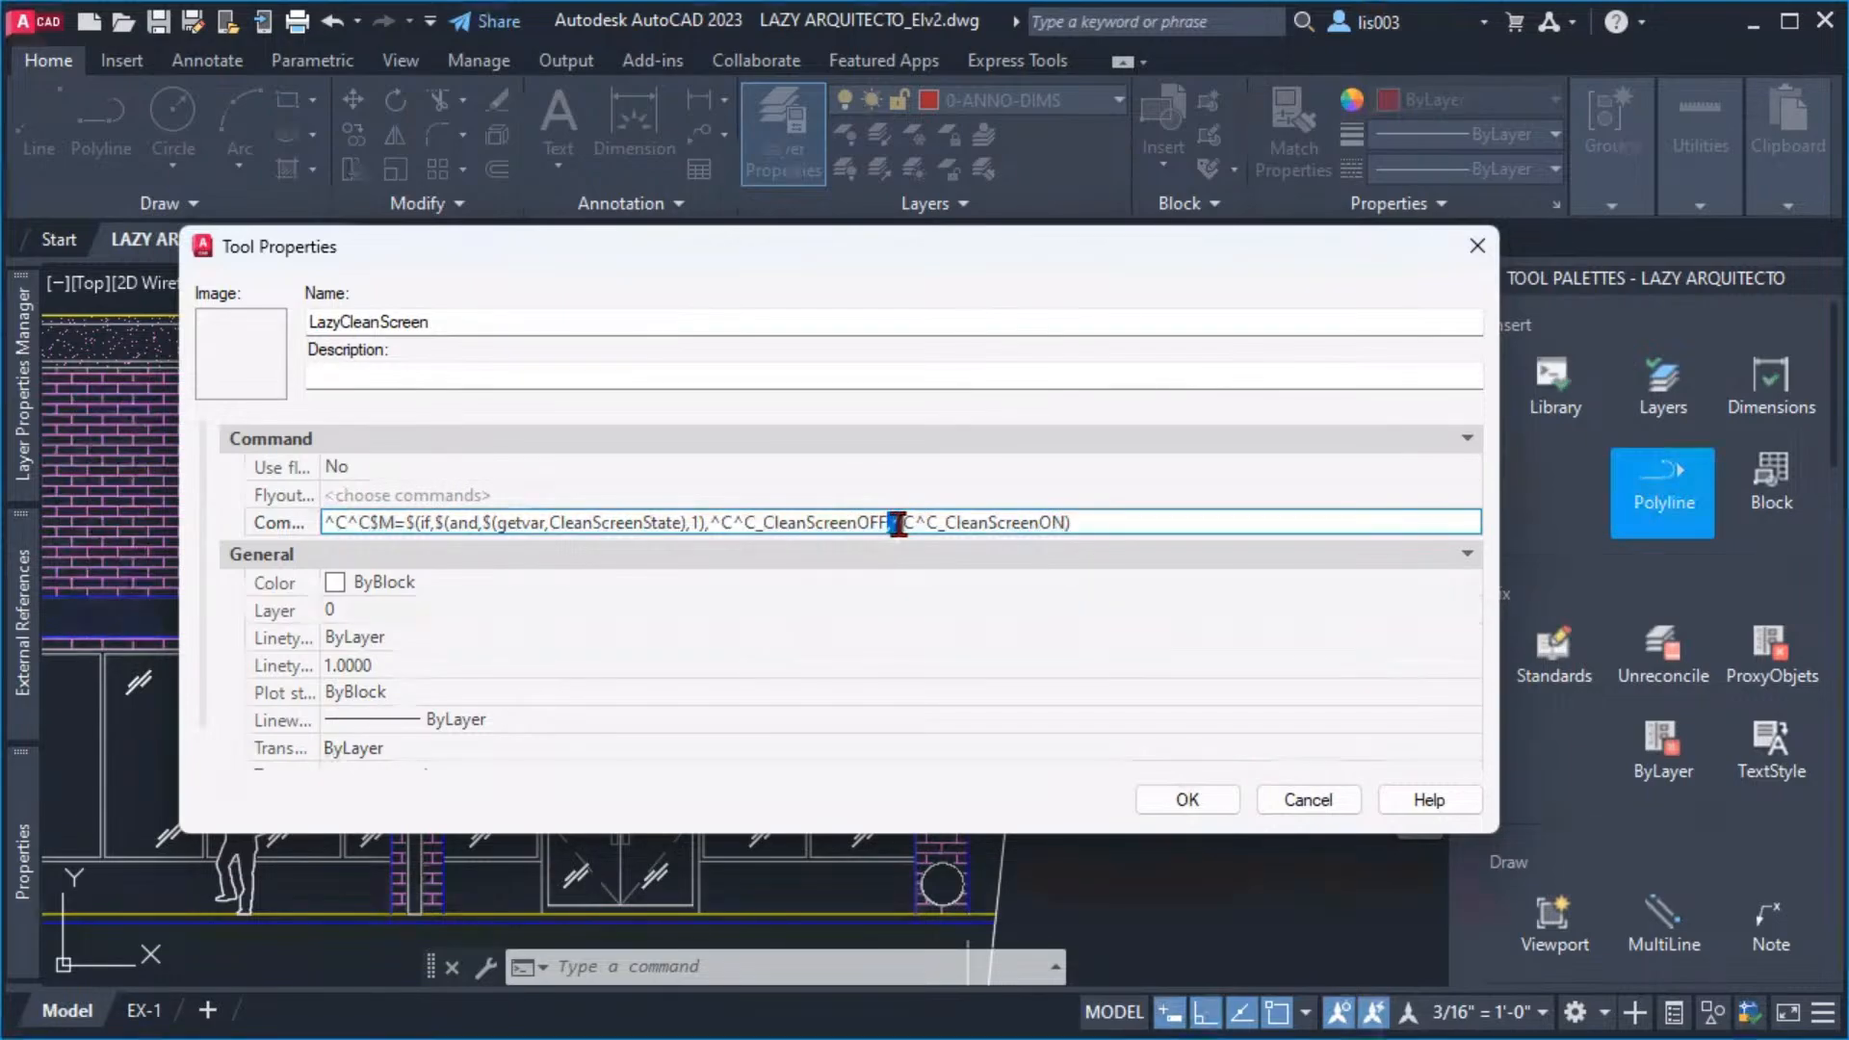
left_click_drag(889, 525, 900, 524)
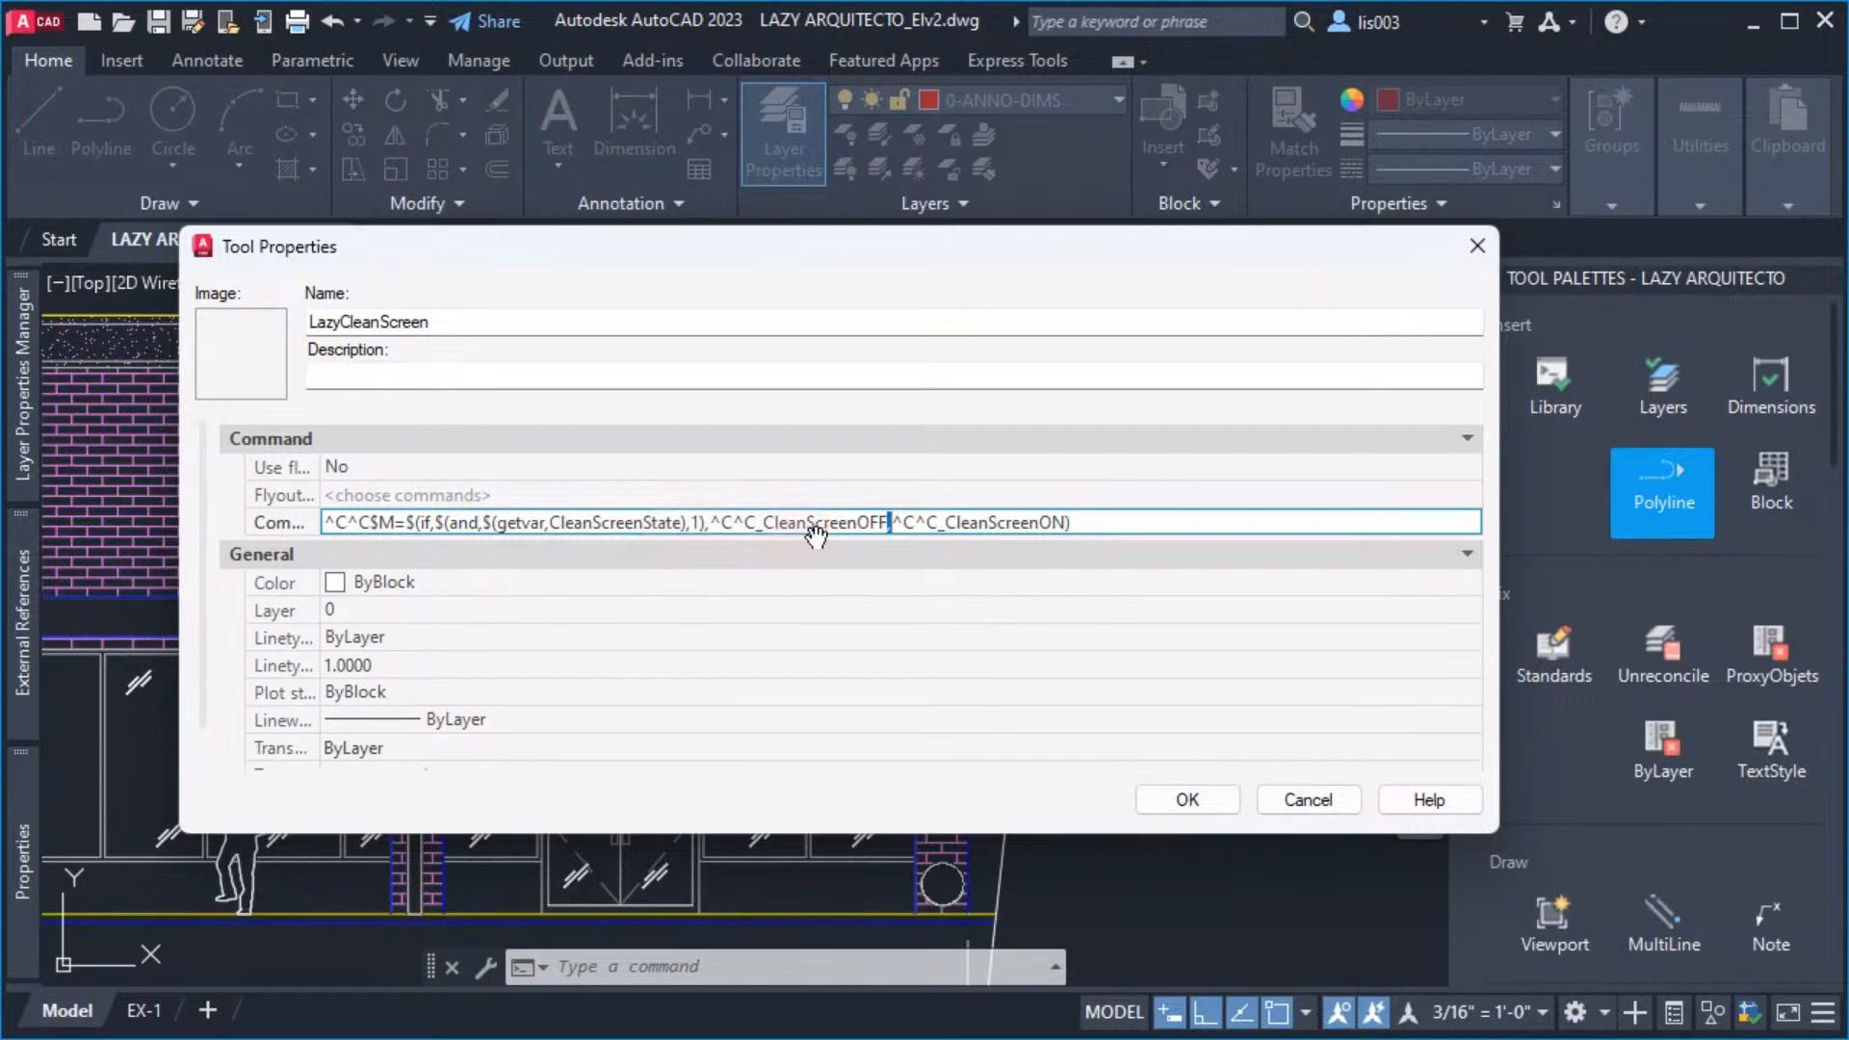
left_click_drag(904, 528, 1073, 528)
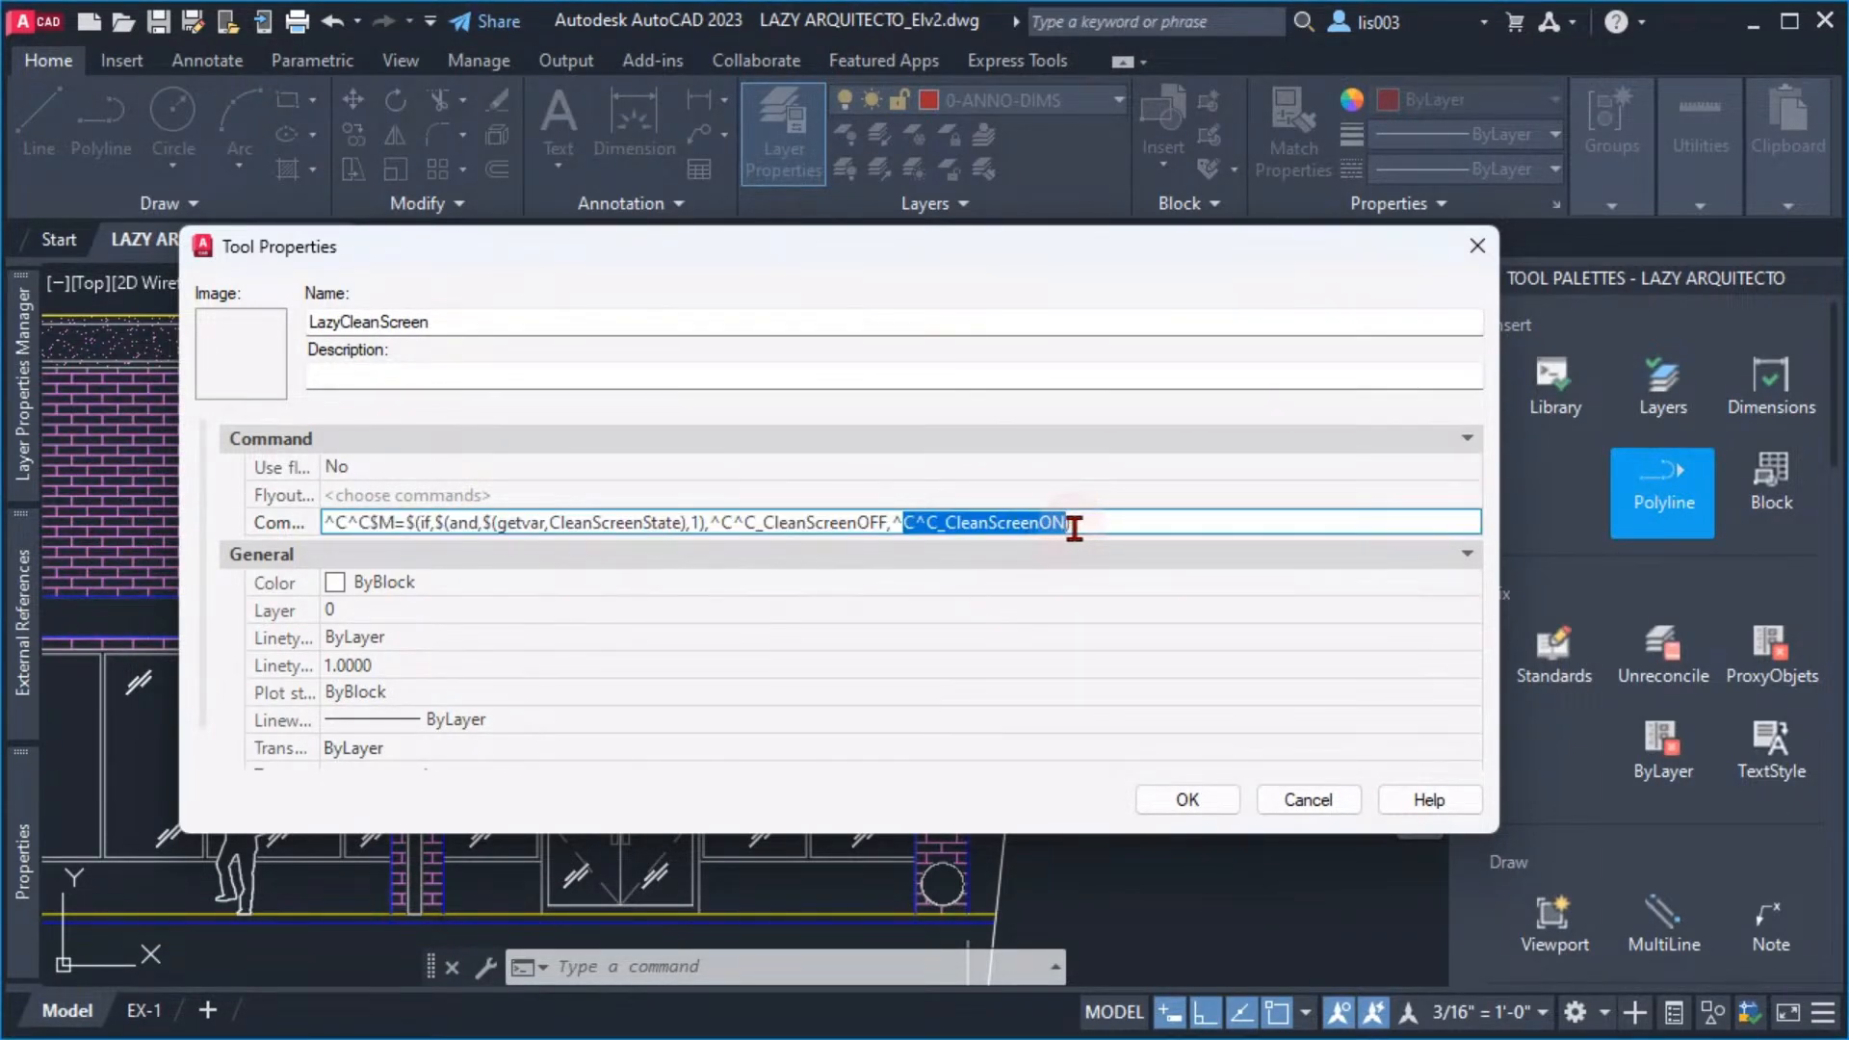
left_click(1075, 528)
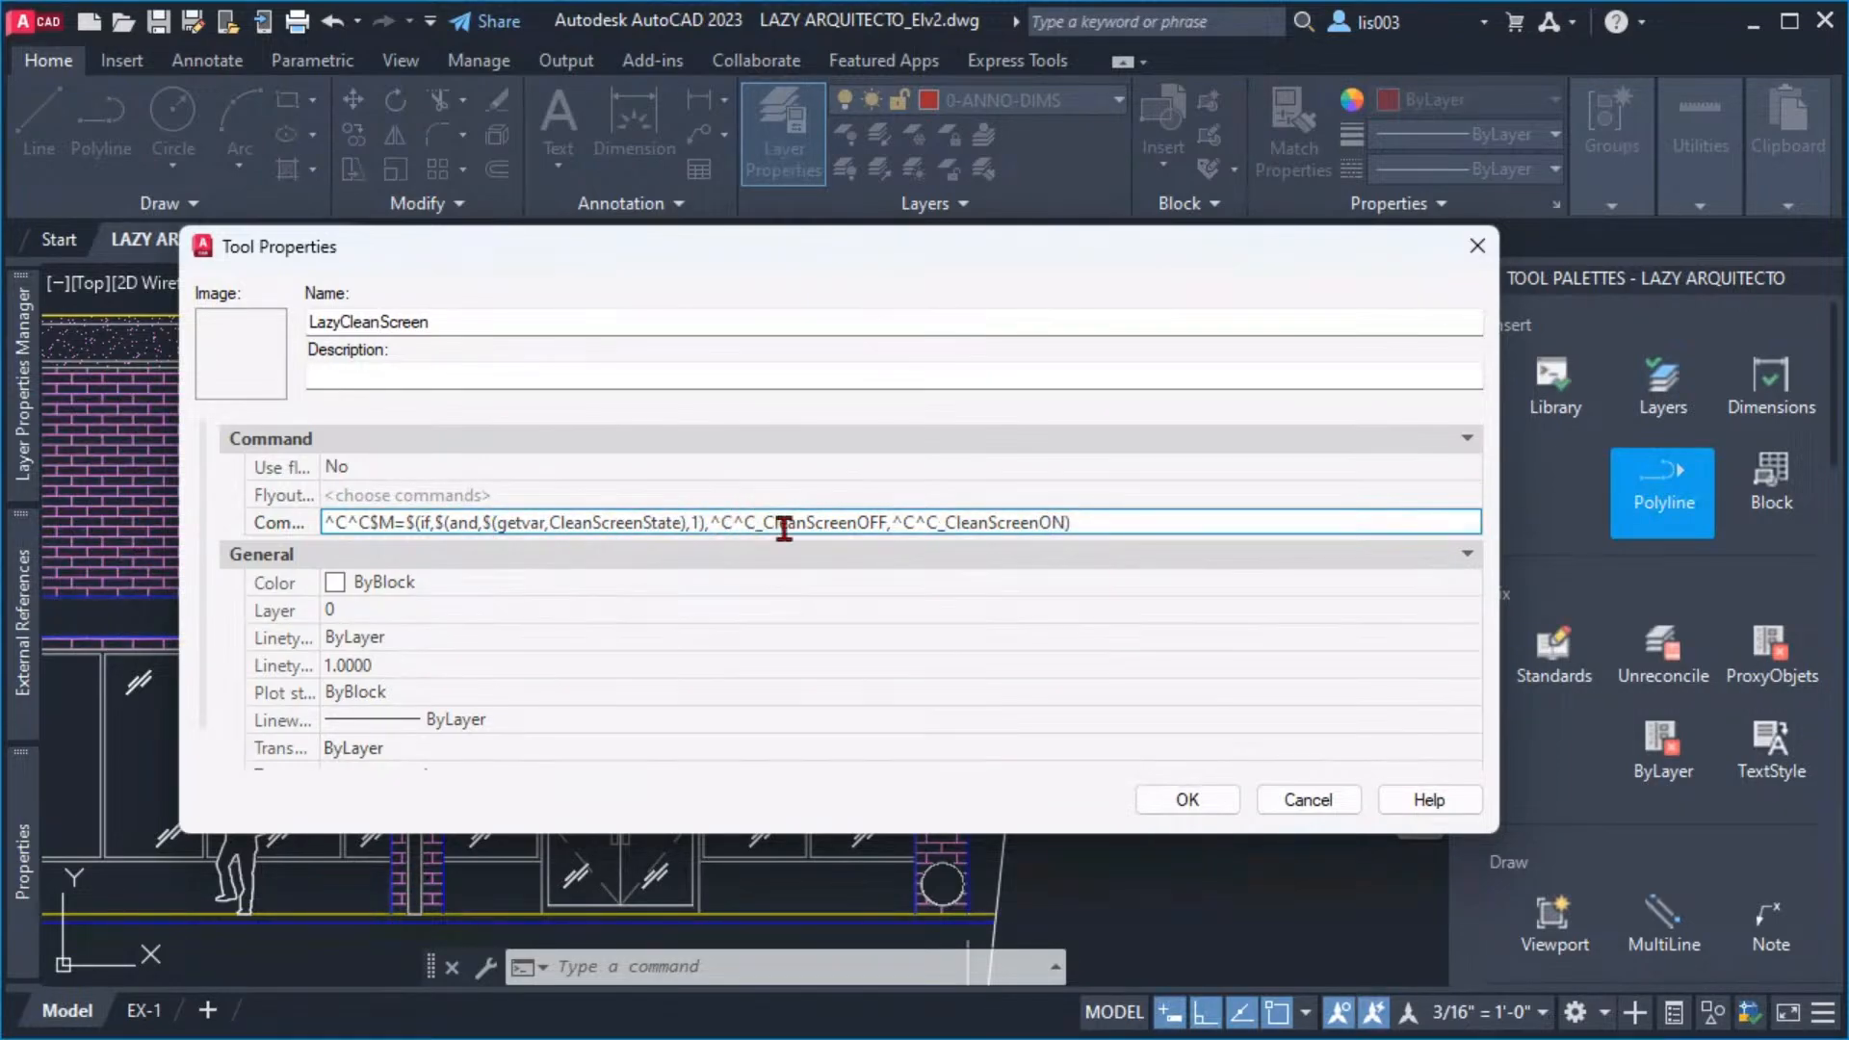
left_click_drag(762, 528, 1102, 533)
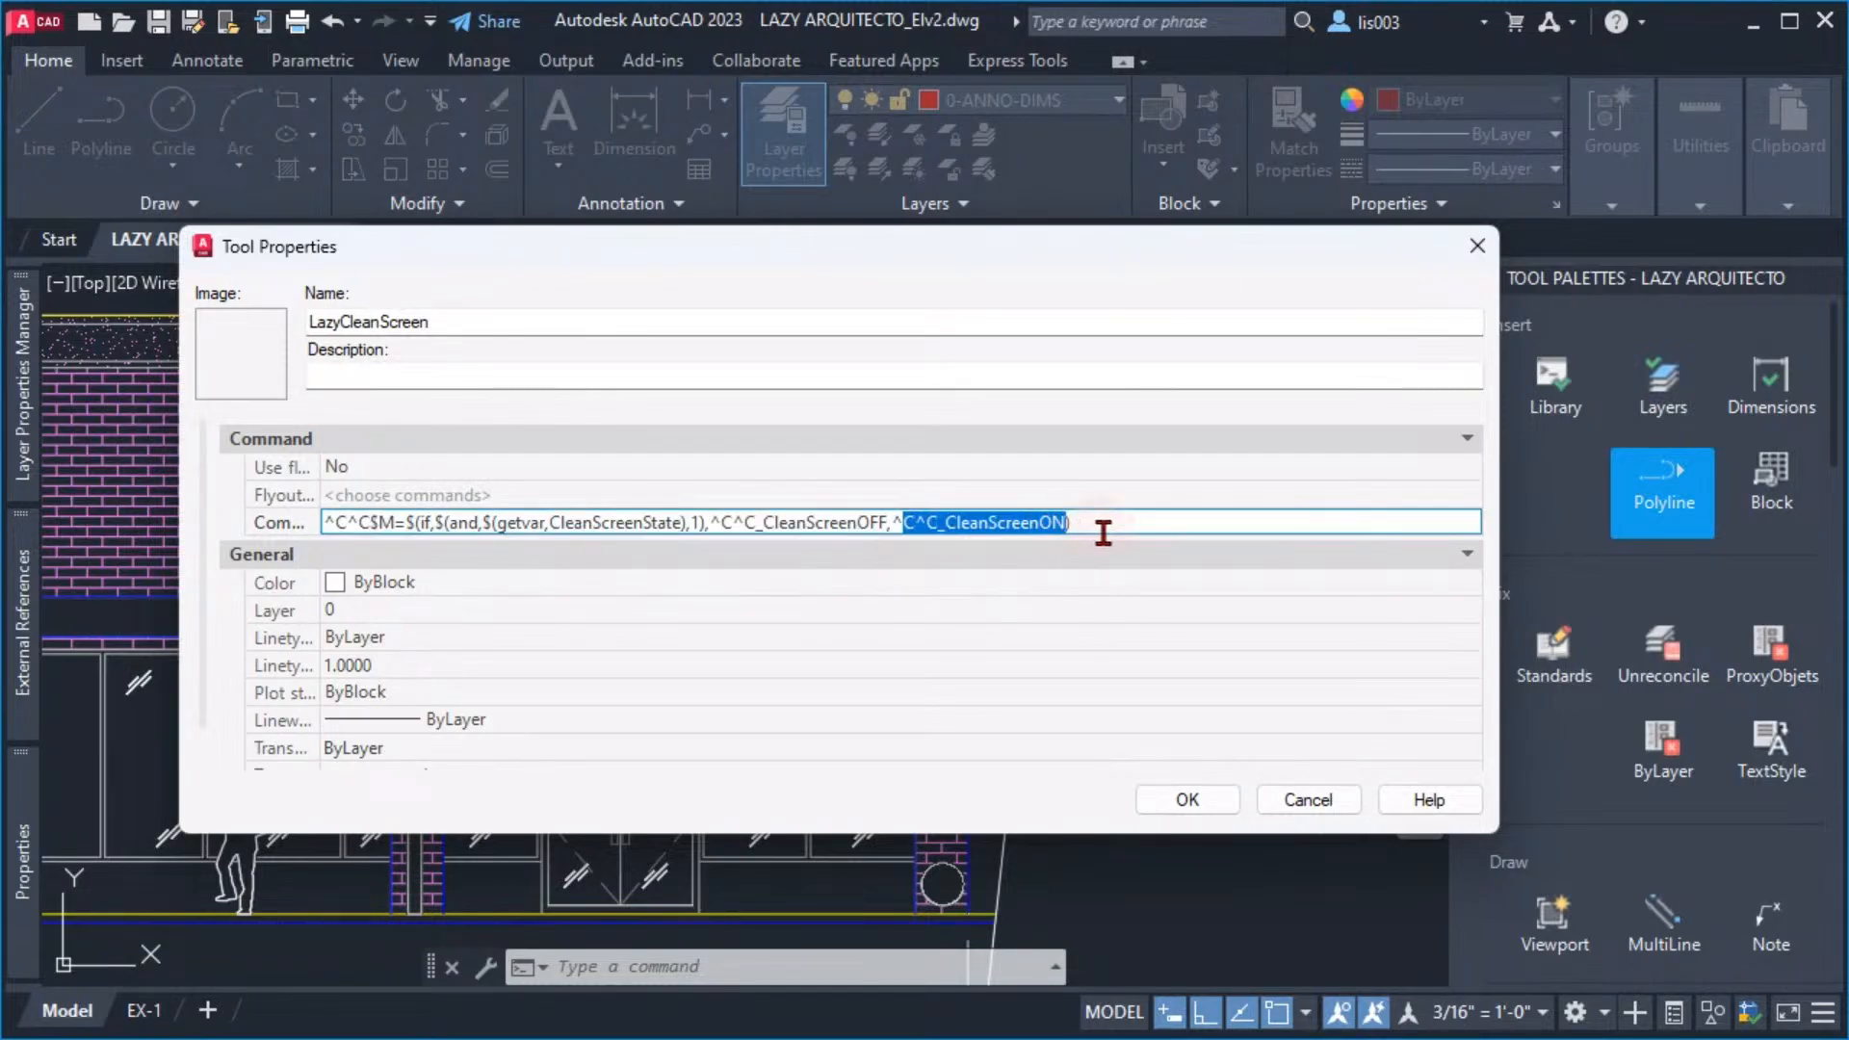
left_click(1060, 518)
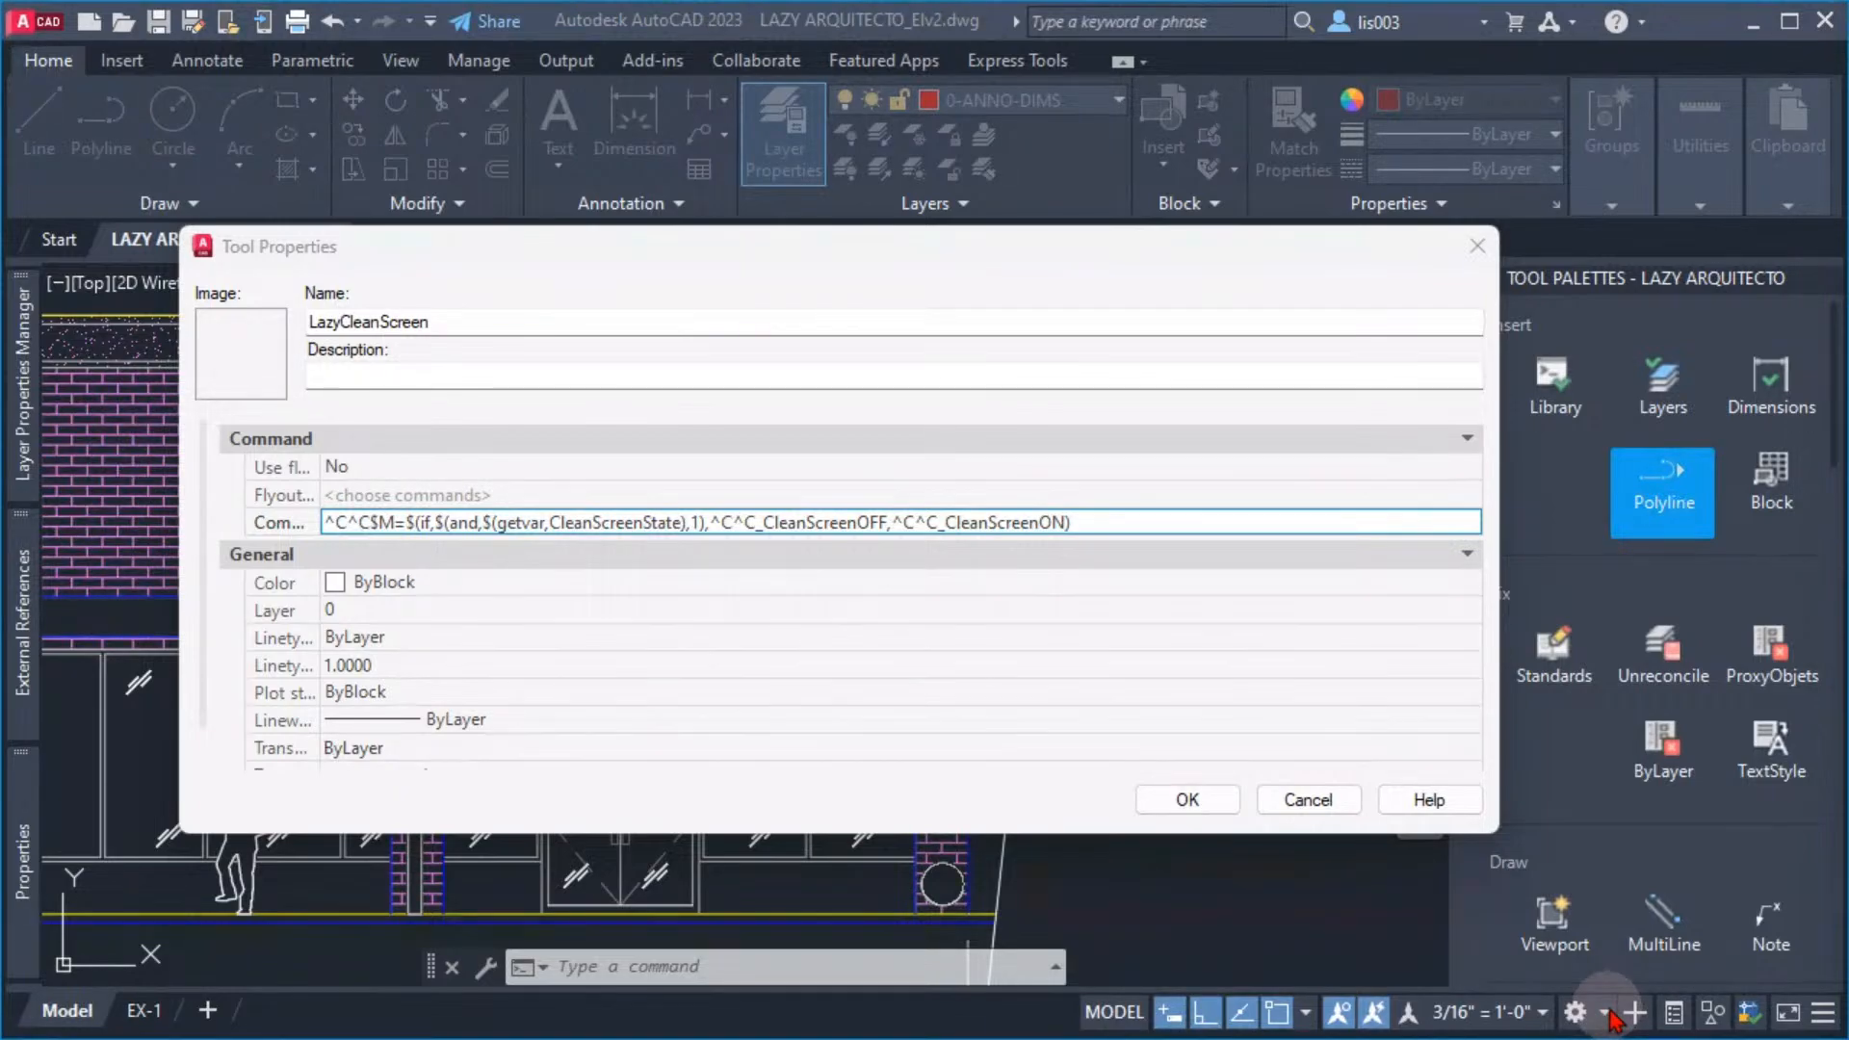
Add ;statusbar;1; after _CleanScreenOFF in the tool's command string
left_click(866, 518)
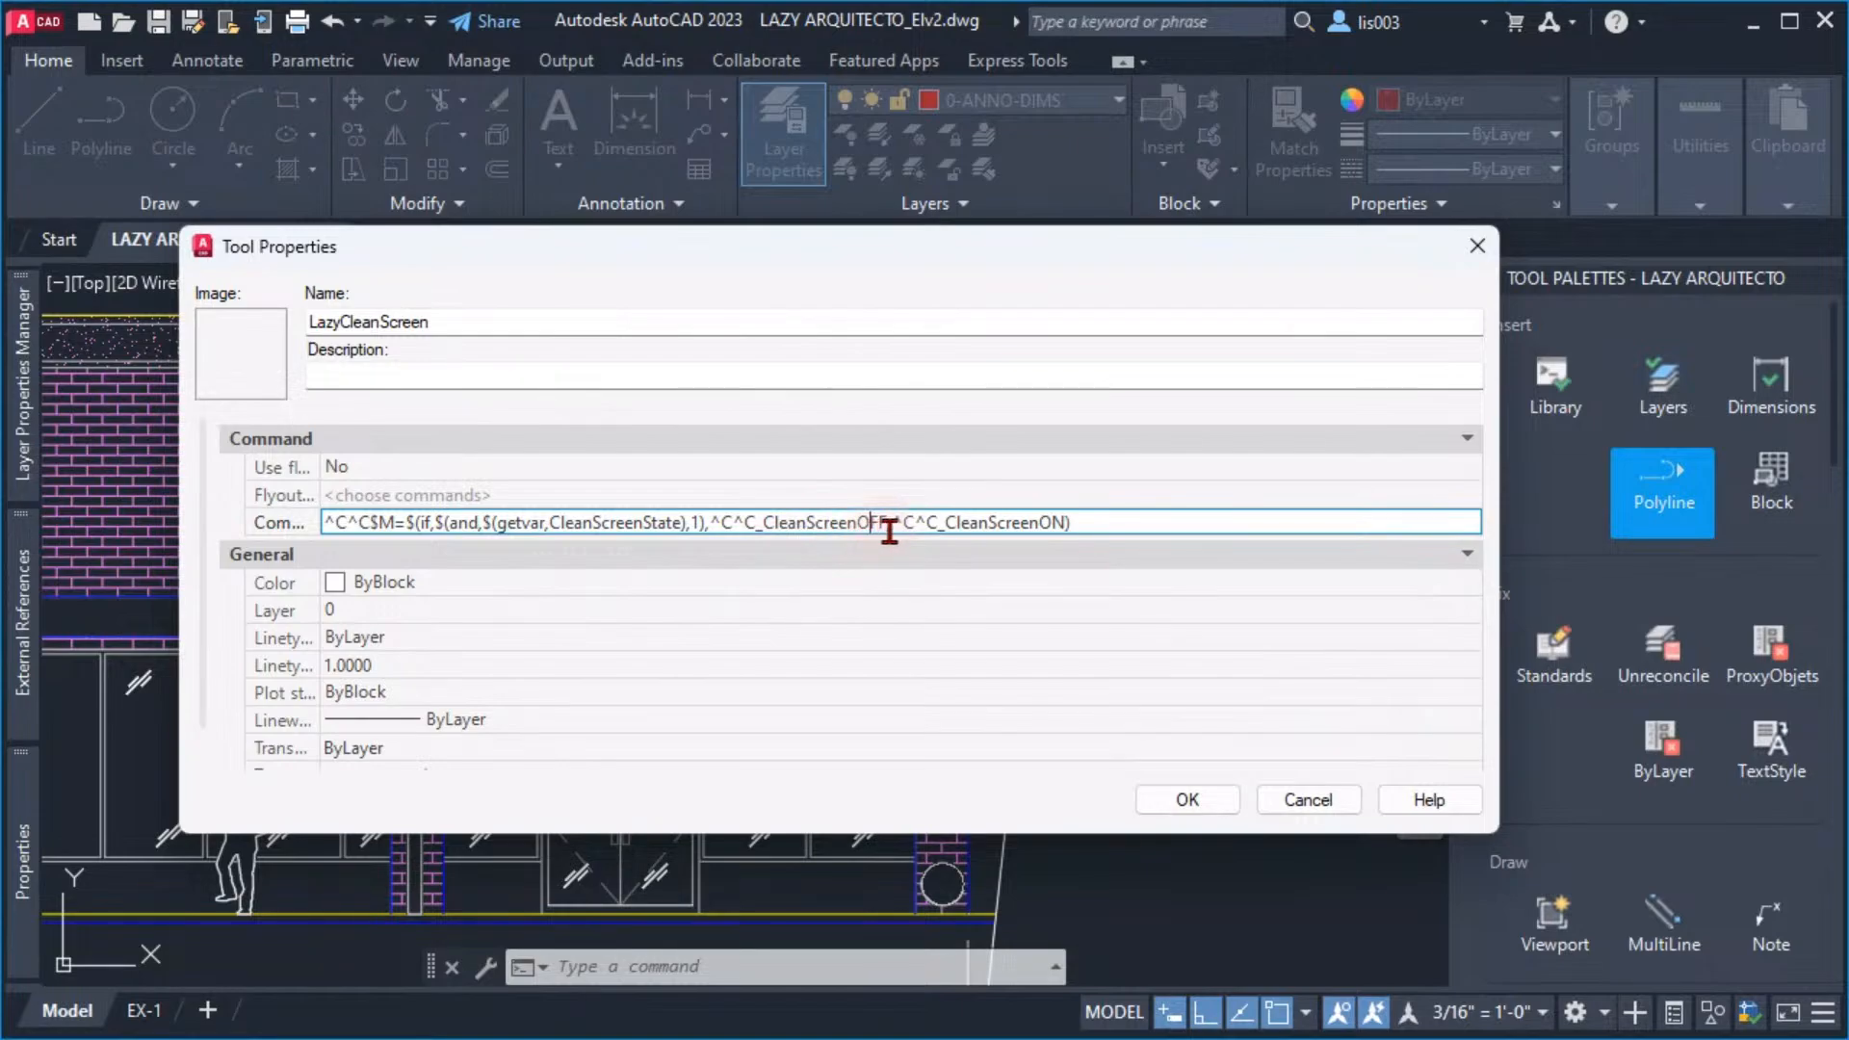
left_click(886, 523)
type(";")
key("BackSpace")
type("tatusbar")
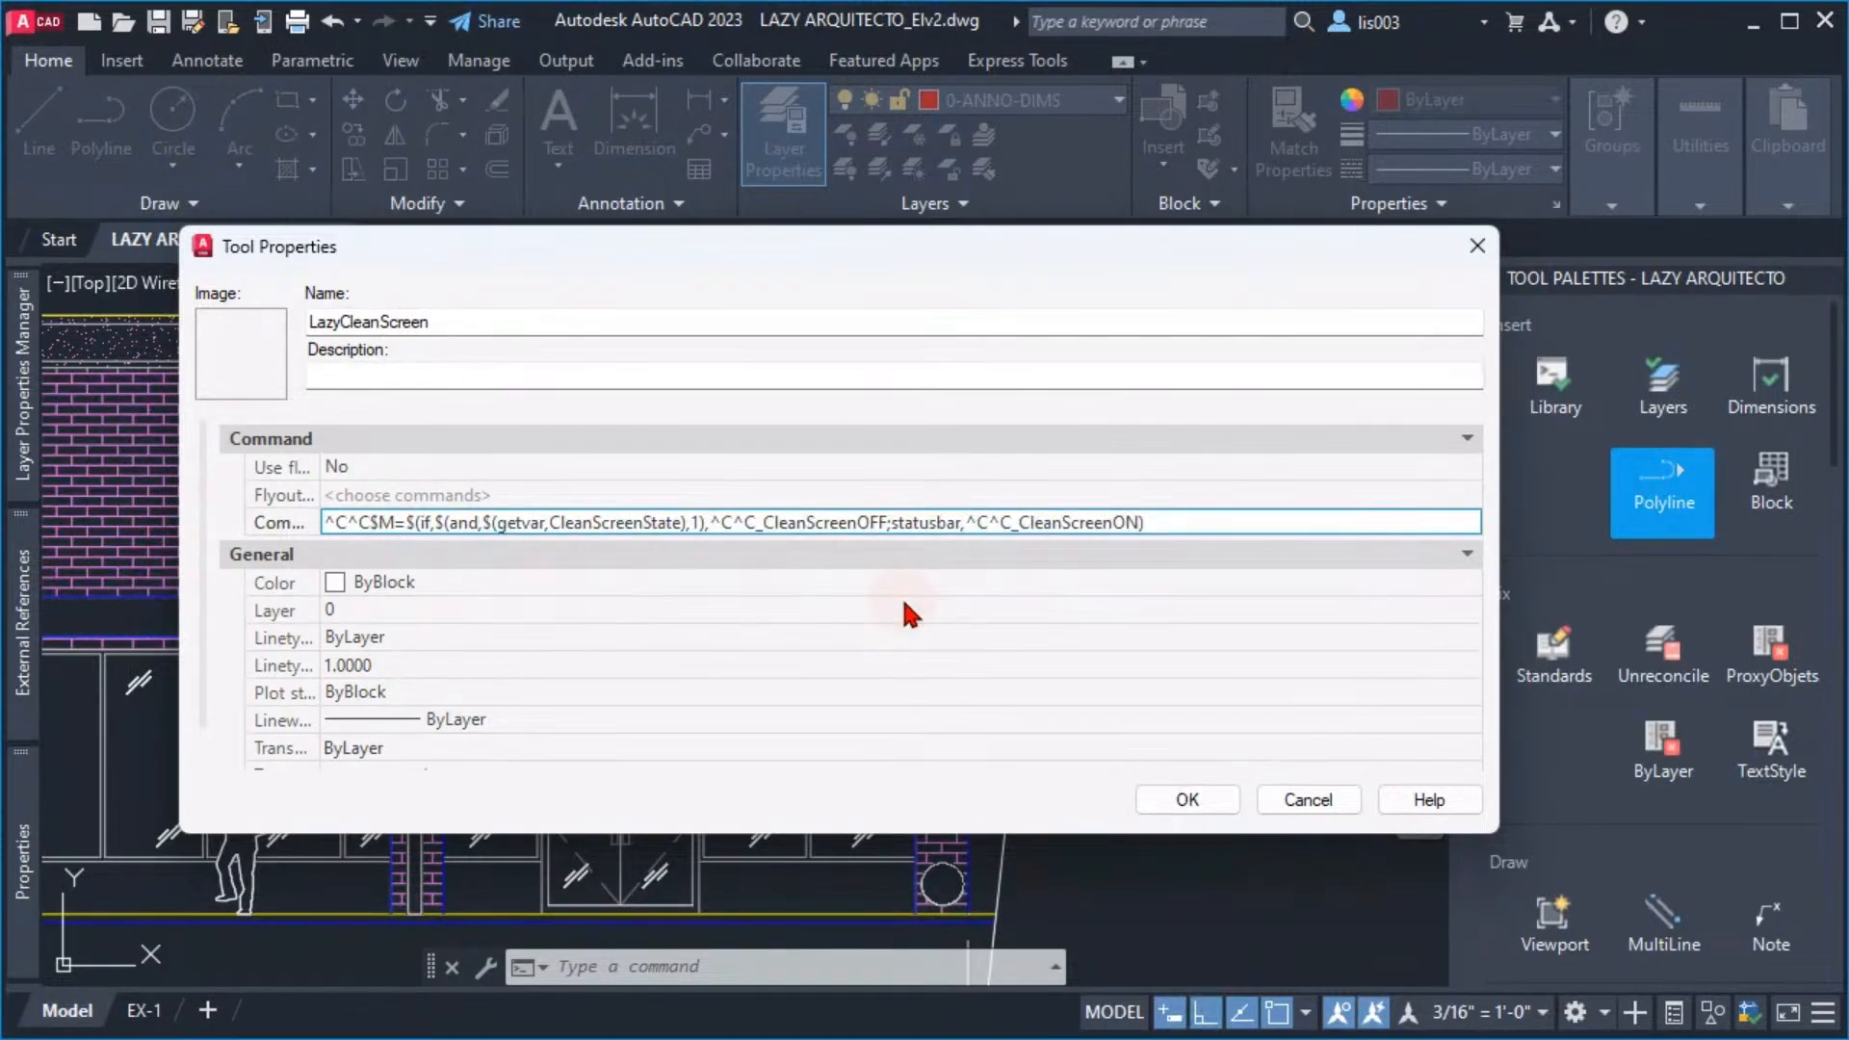
type(";")
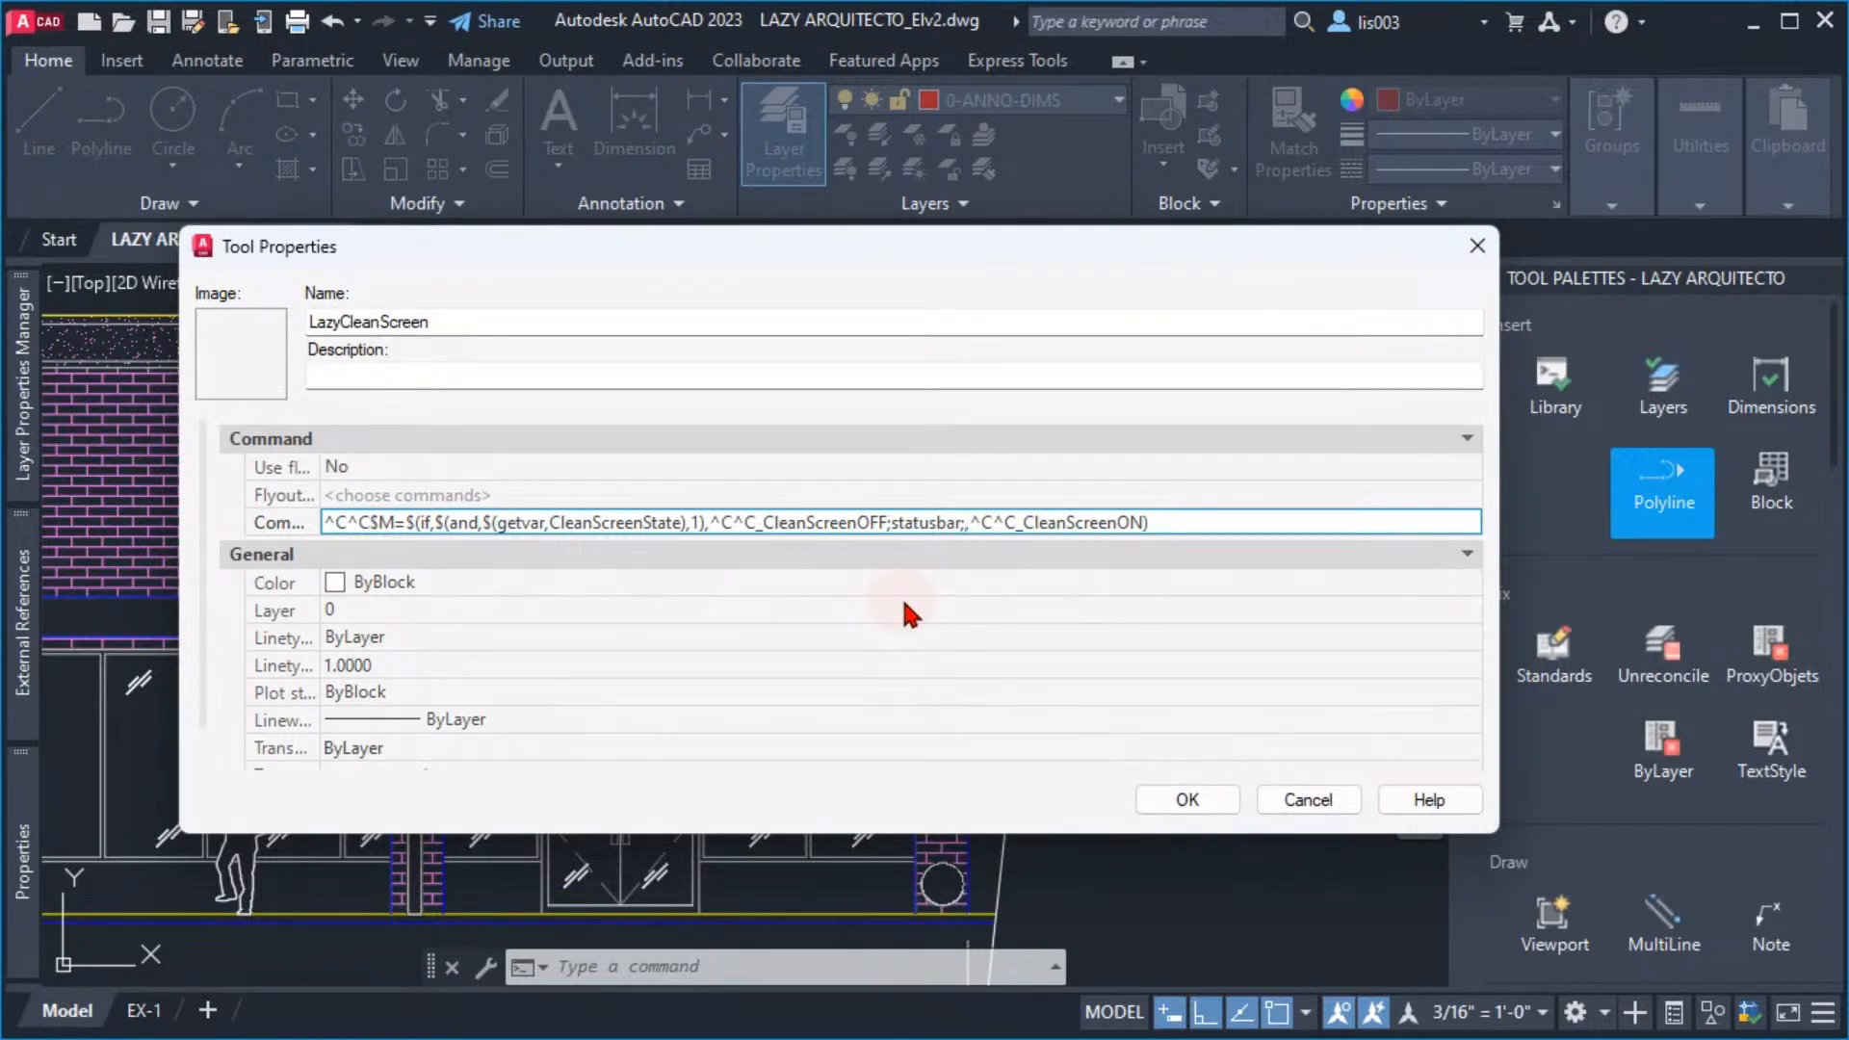
type("1,")
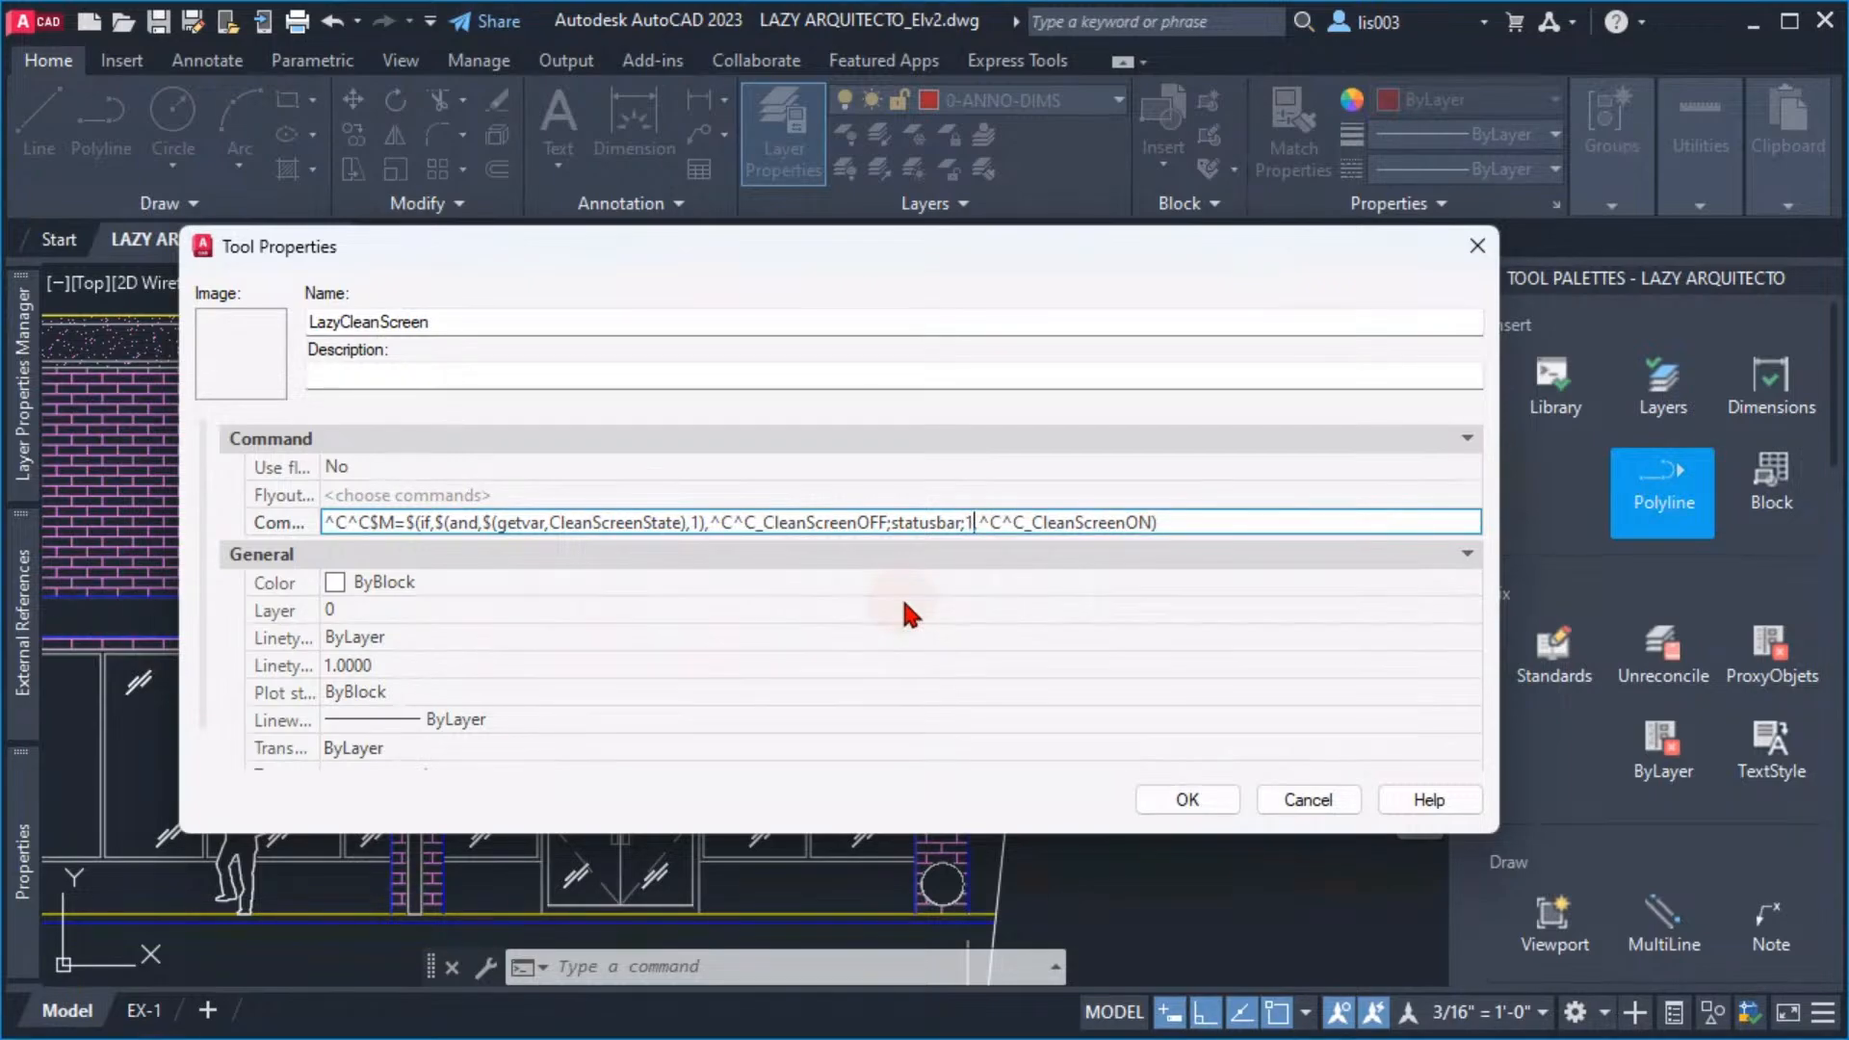
key("BackSpace")
type(";")
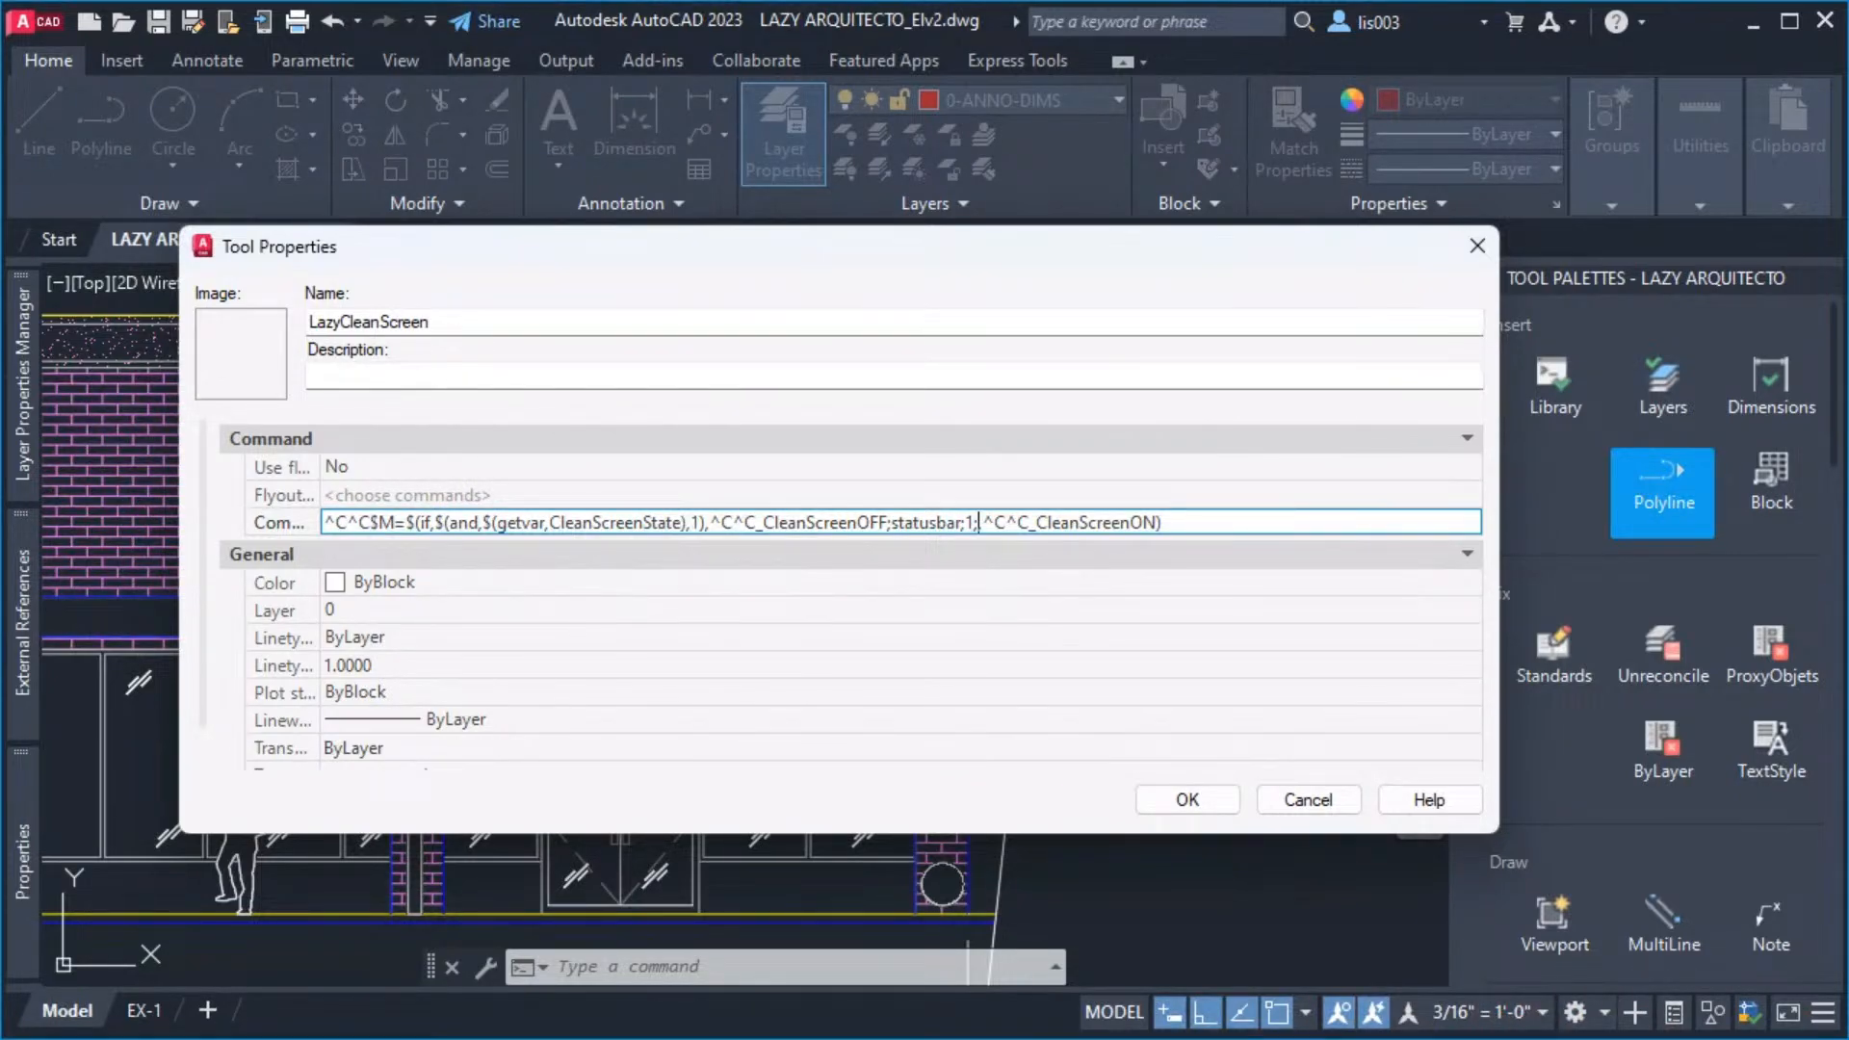
Add ;statusbar;0; after _CleanScreenON, inside the closing parenthesis of the command string
left_click(1183, 525)
type(";statusbar")
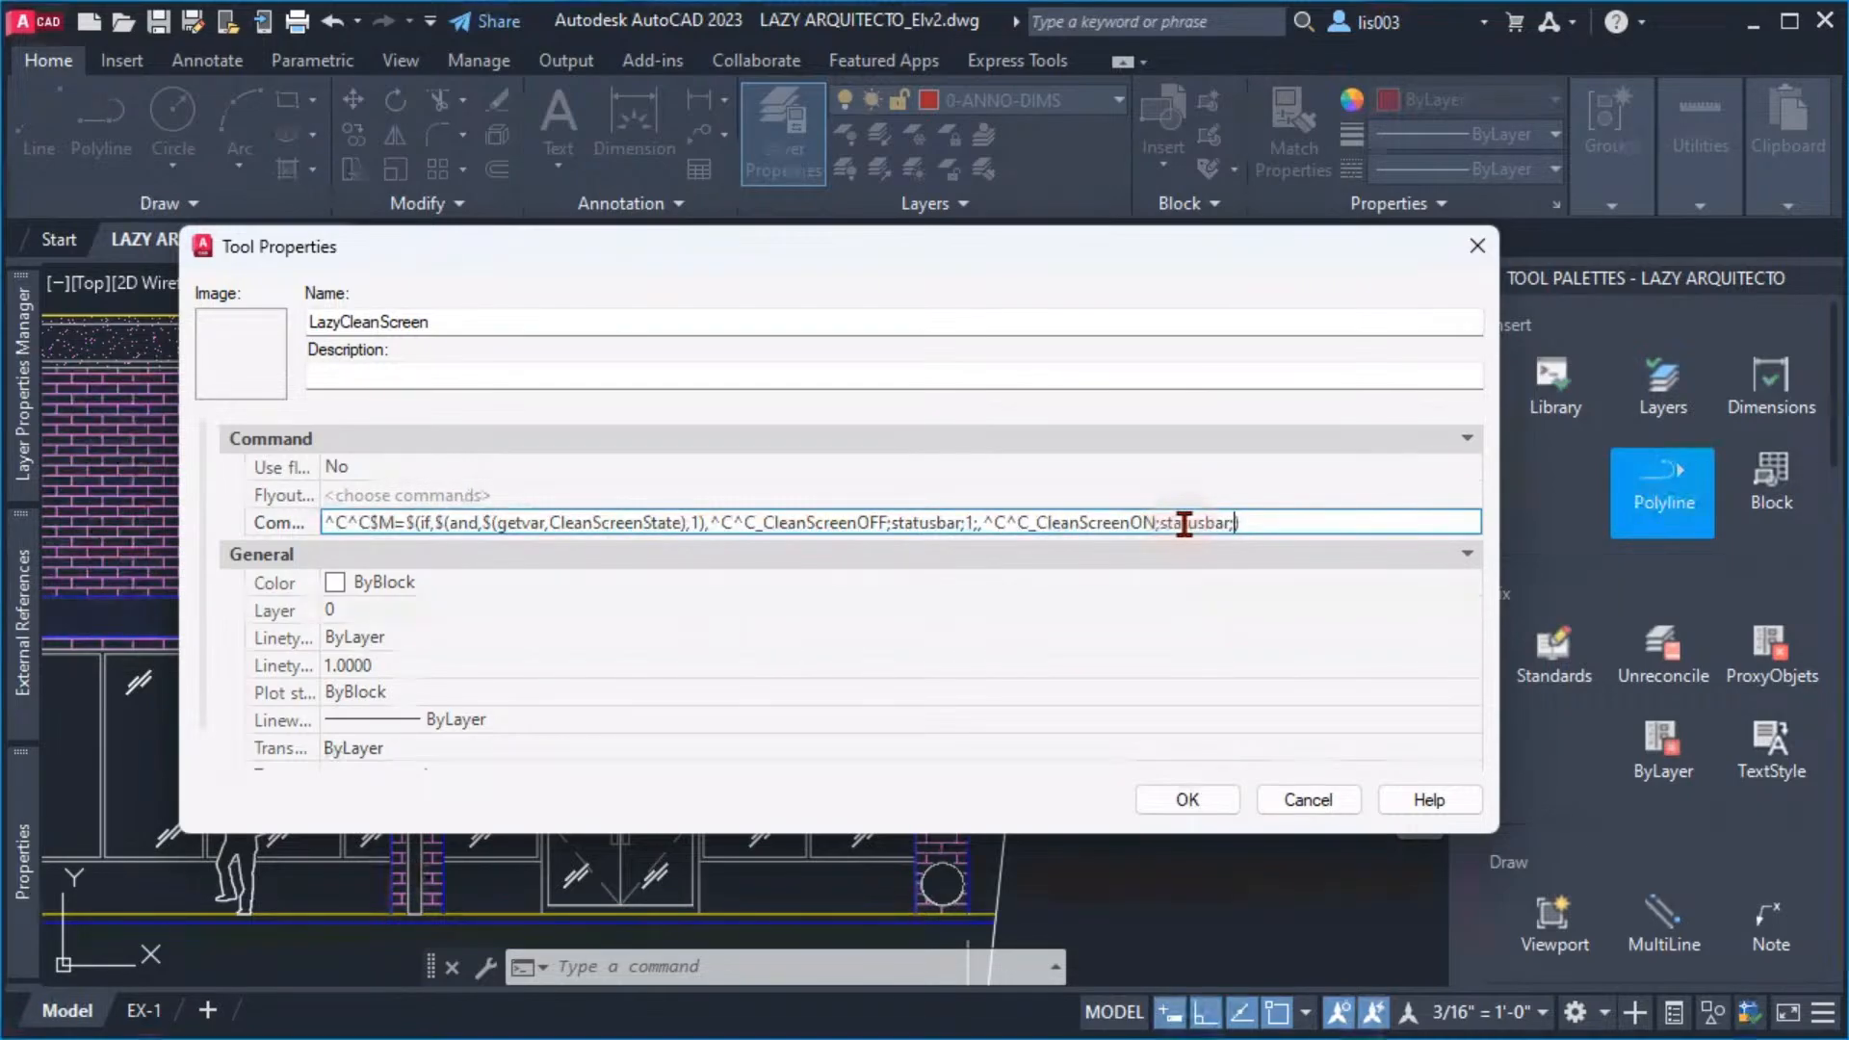
type(";0")
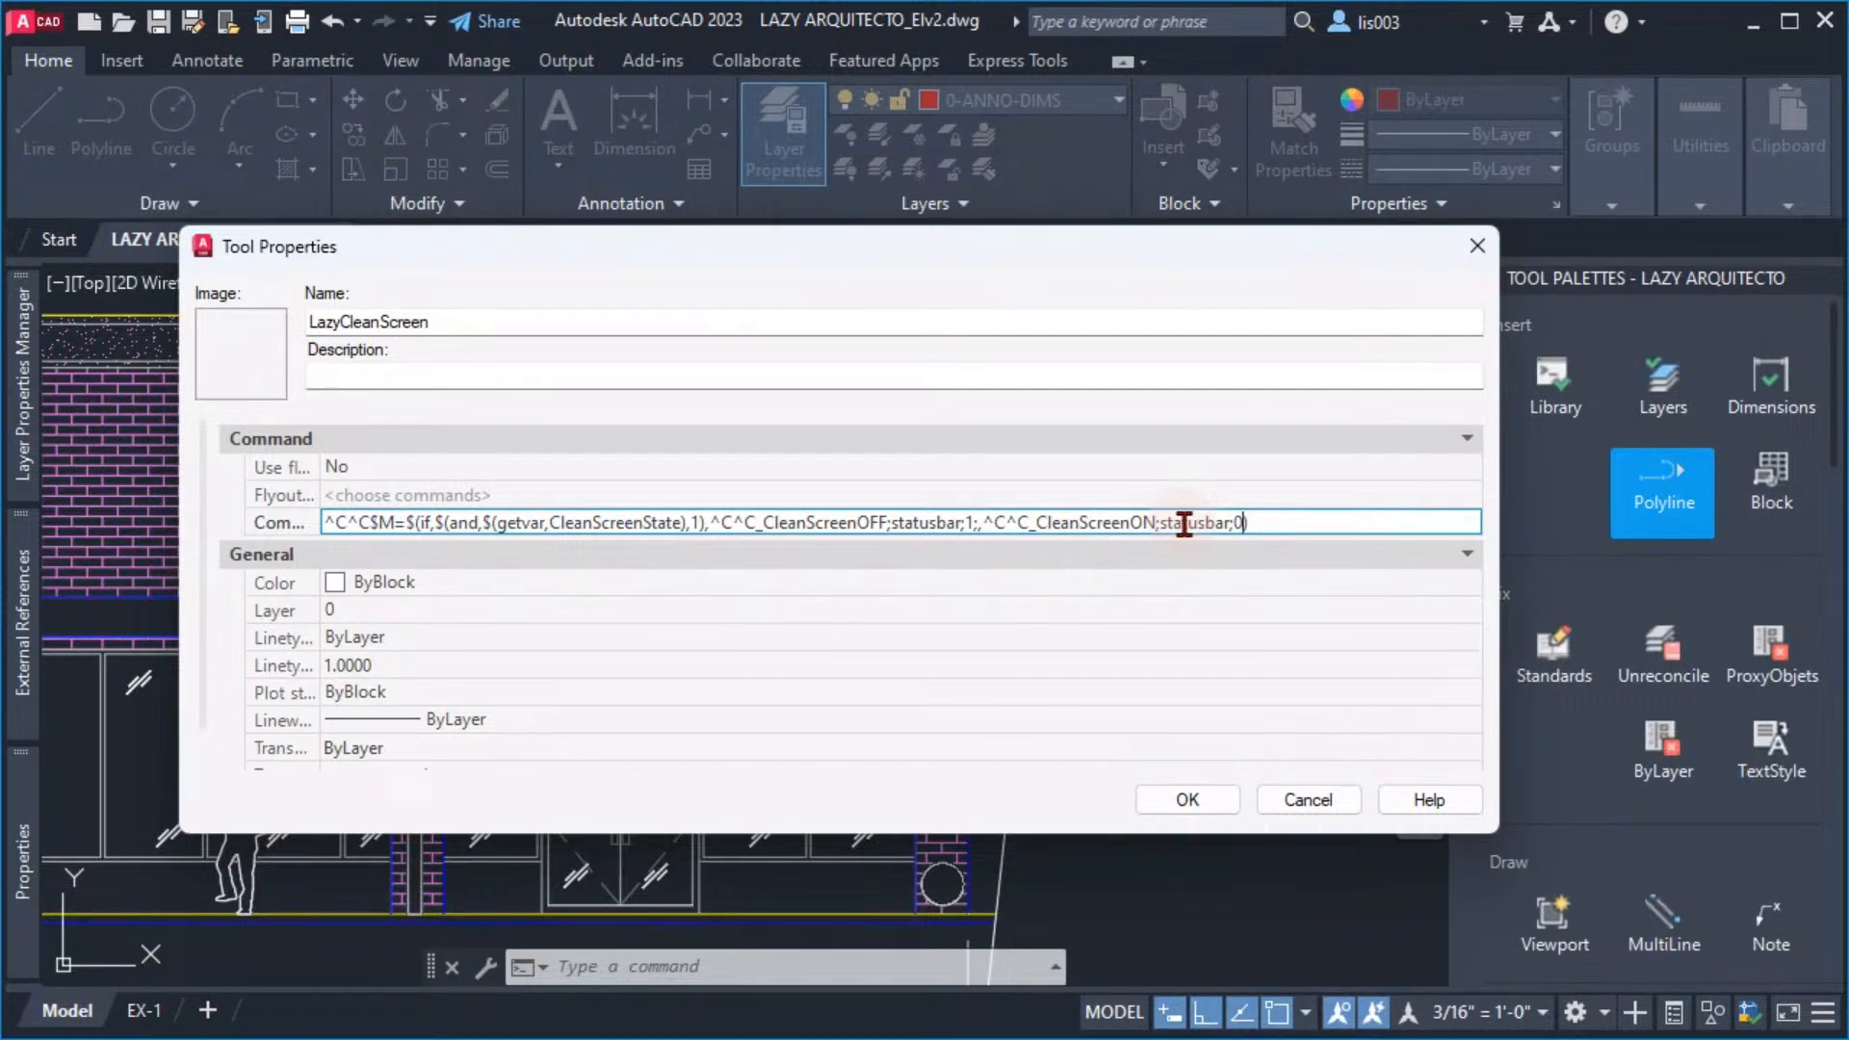
type(";")
left_click(1316, 506)
left_click(1284, 514)
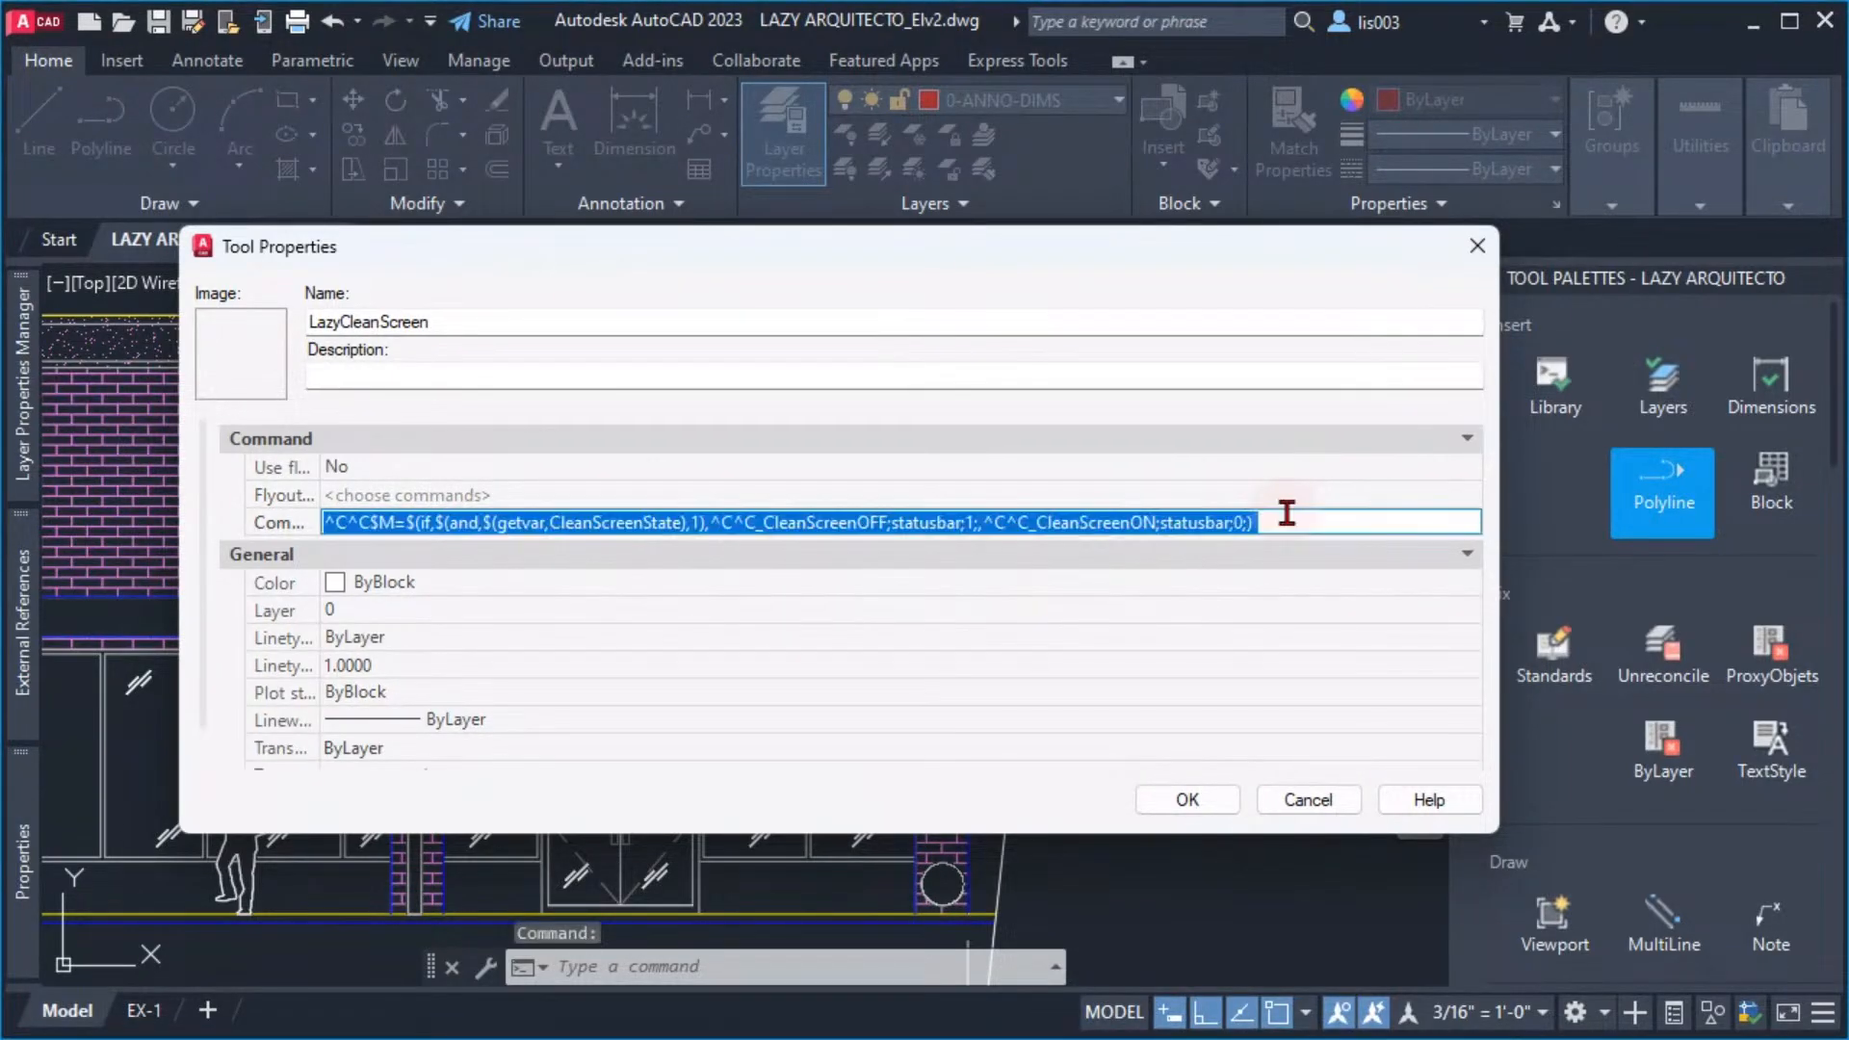
left_click(1288, 516)
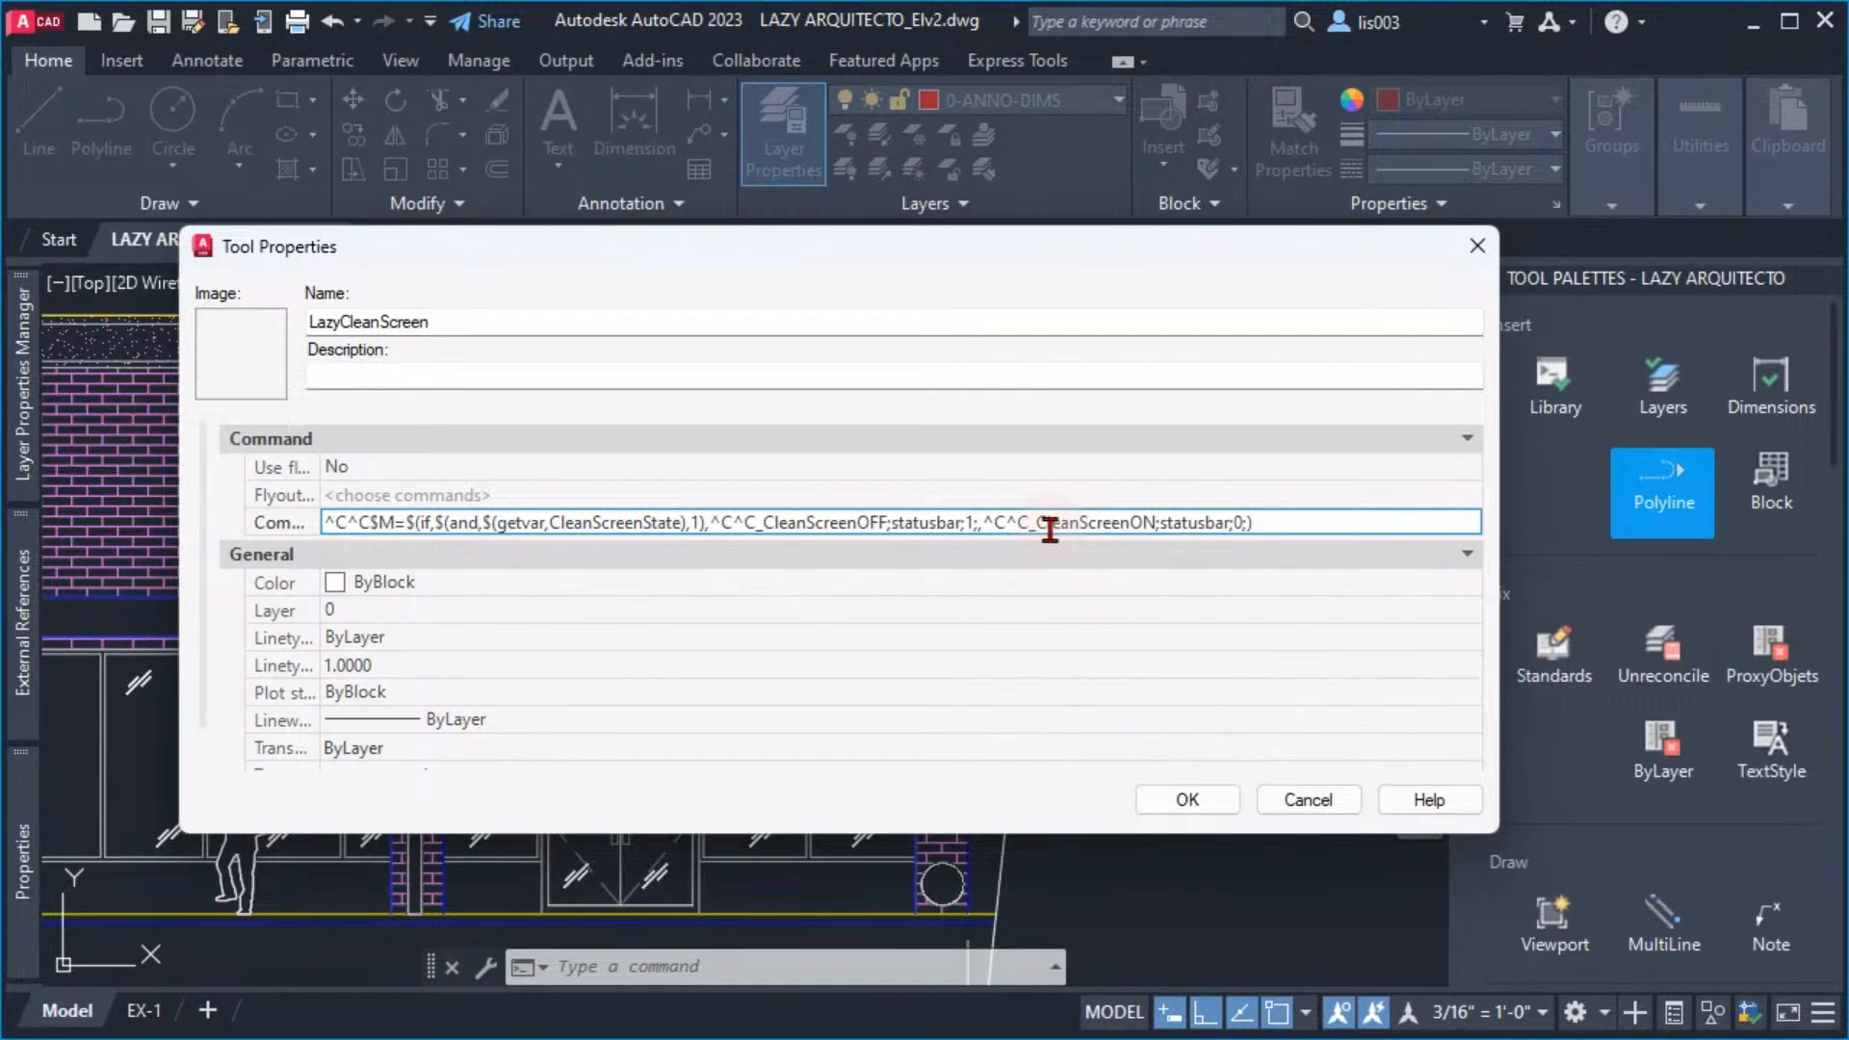
Add commandline; after statusbar;1; in the CleanScreenOFF branch of the macro
left_click(977, 523)
key("Delete")
type("comma")
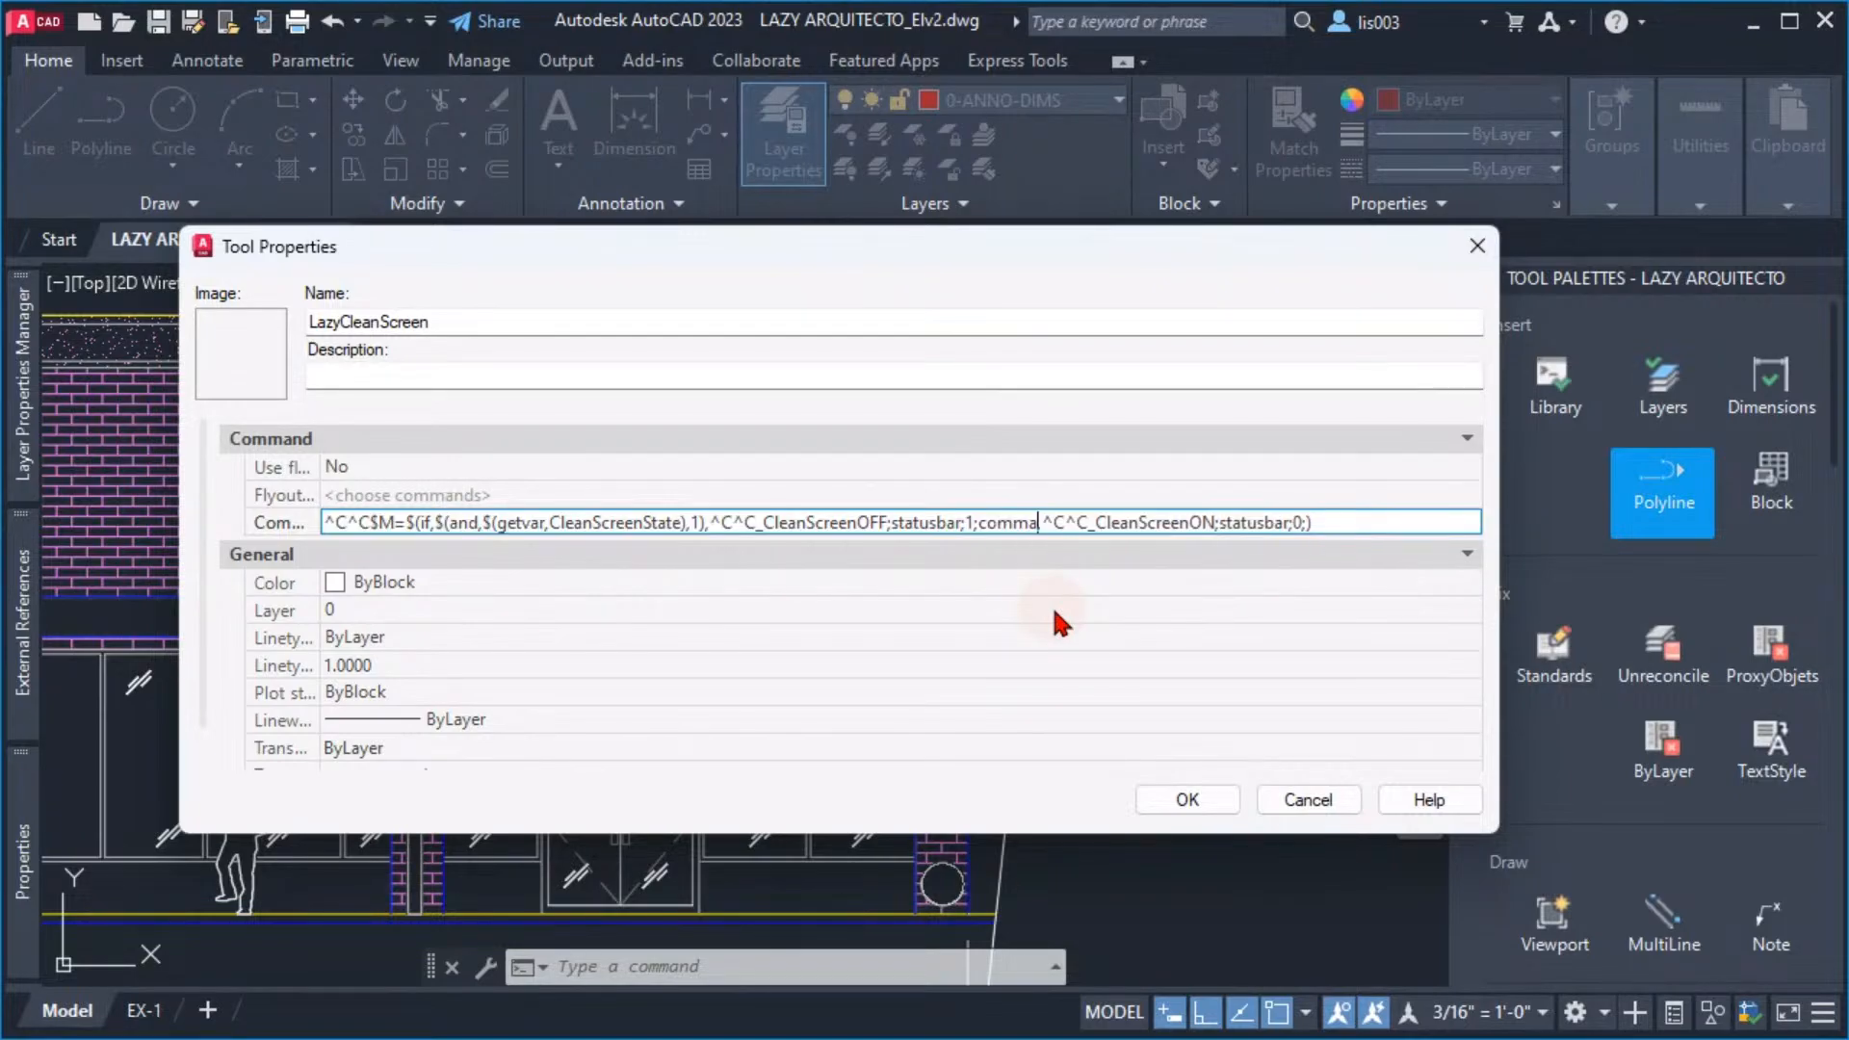
type("ndline")
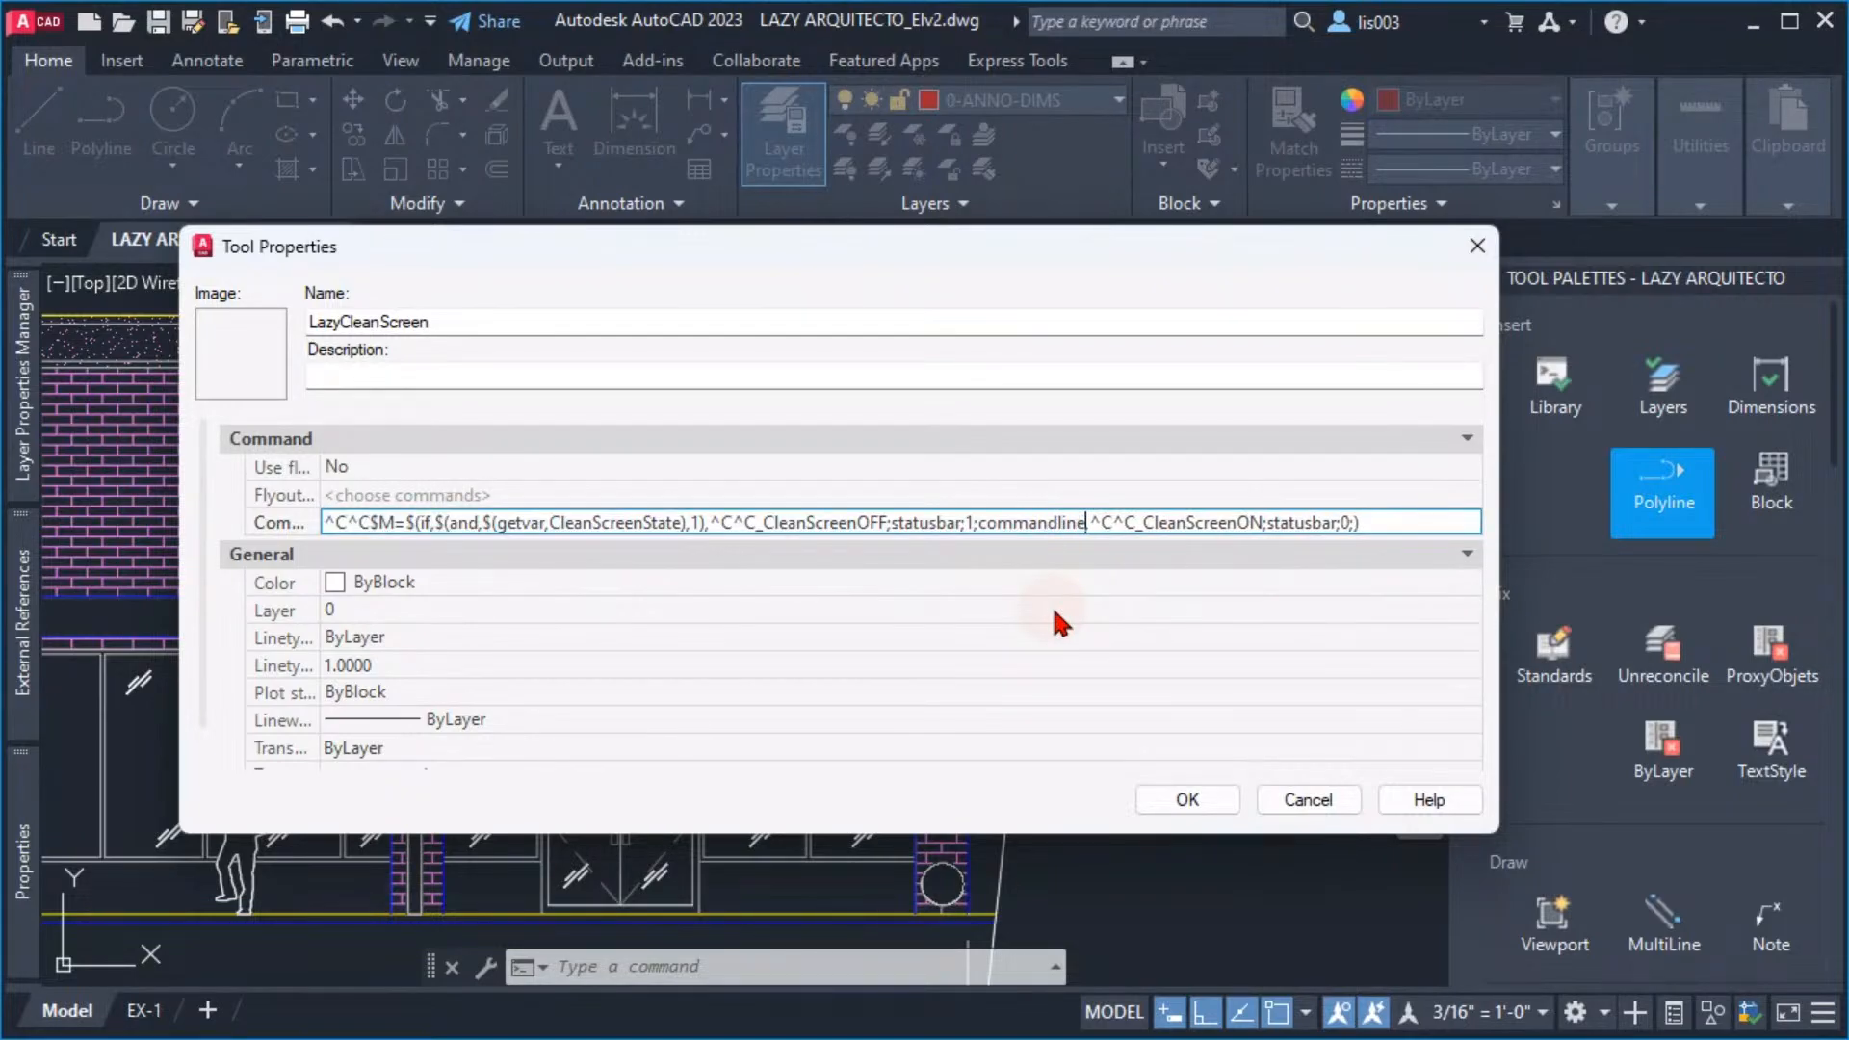
type(",")
key("BackSpace")
type(";")
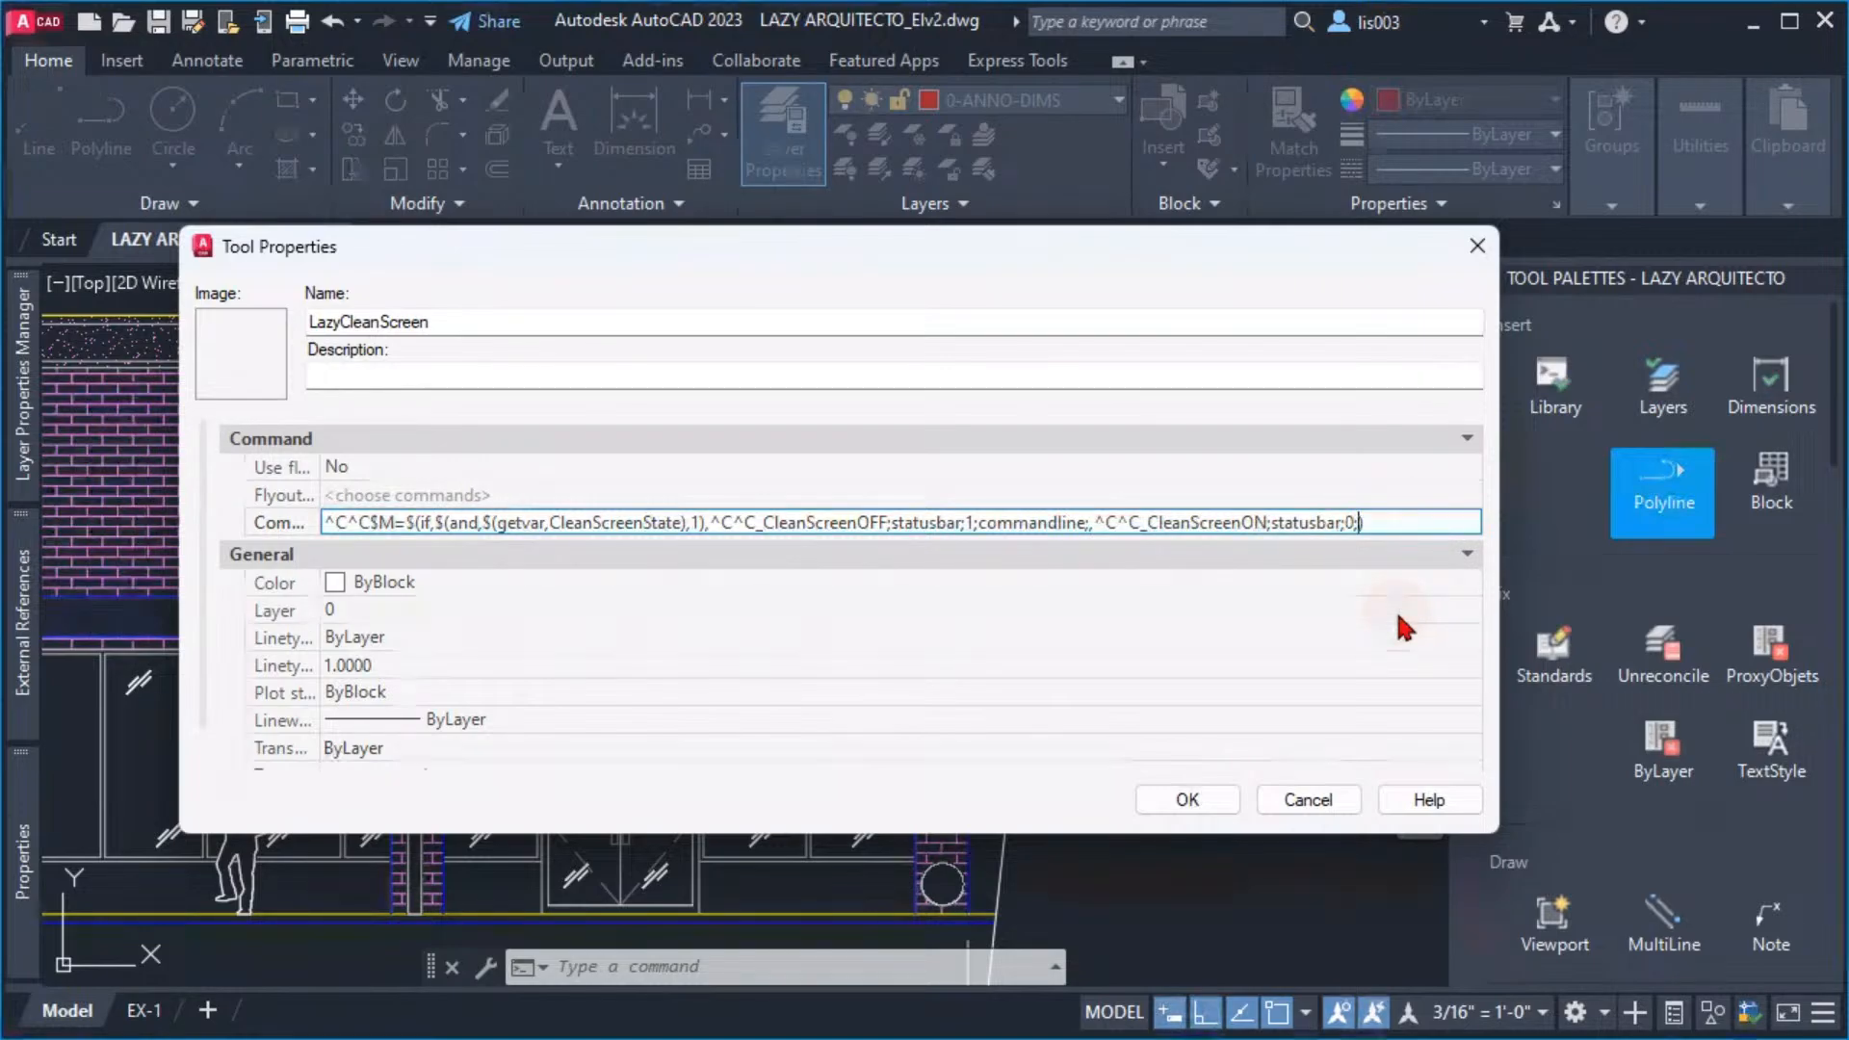
Add commandlinehide; after statusbar;0; in the CleanScreenON branch of the macro
type("commandl")
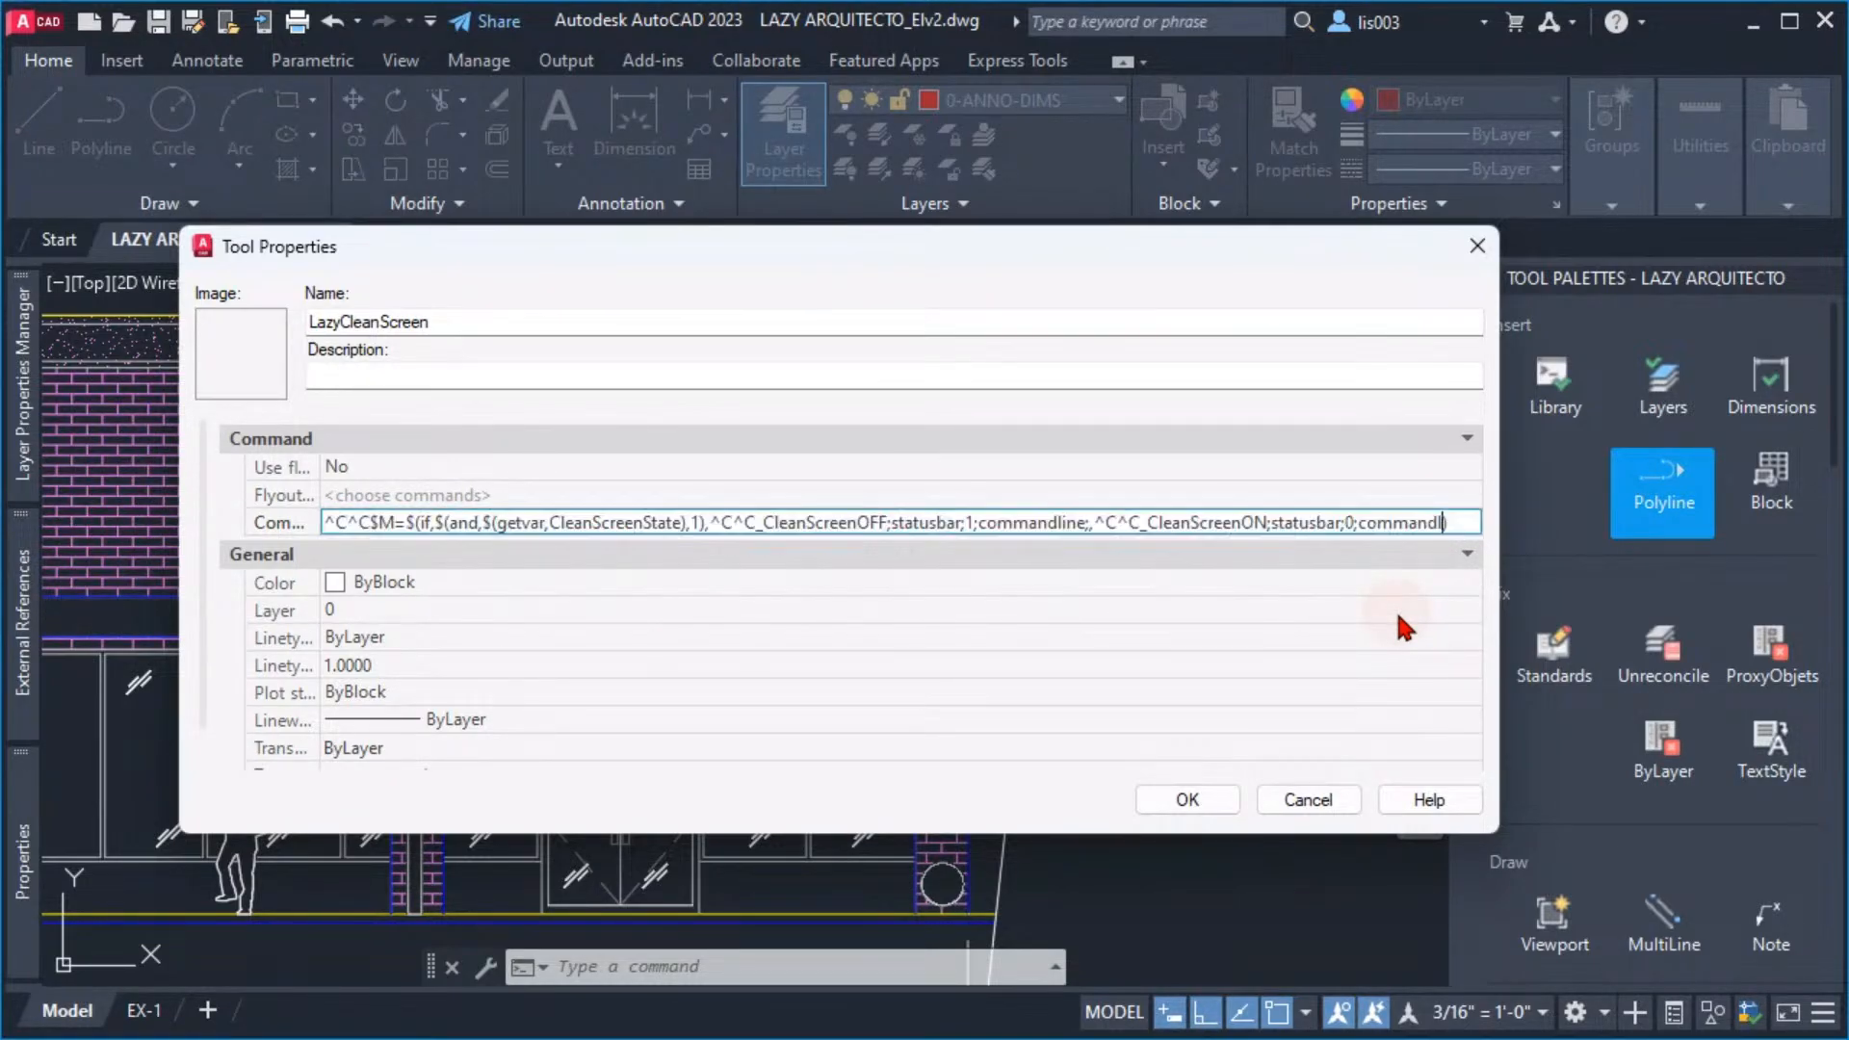
type("inehide)")
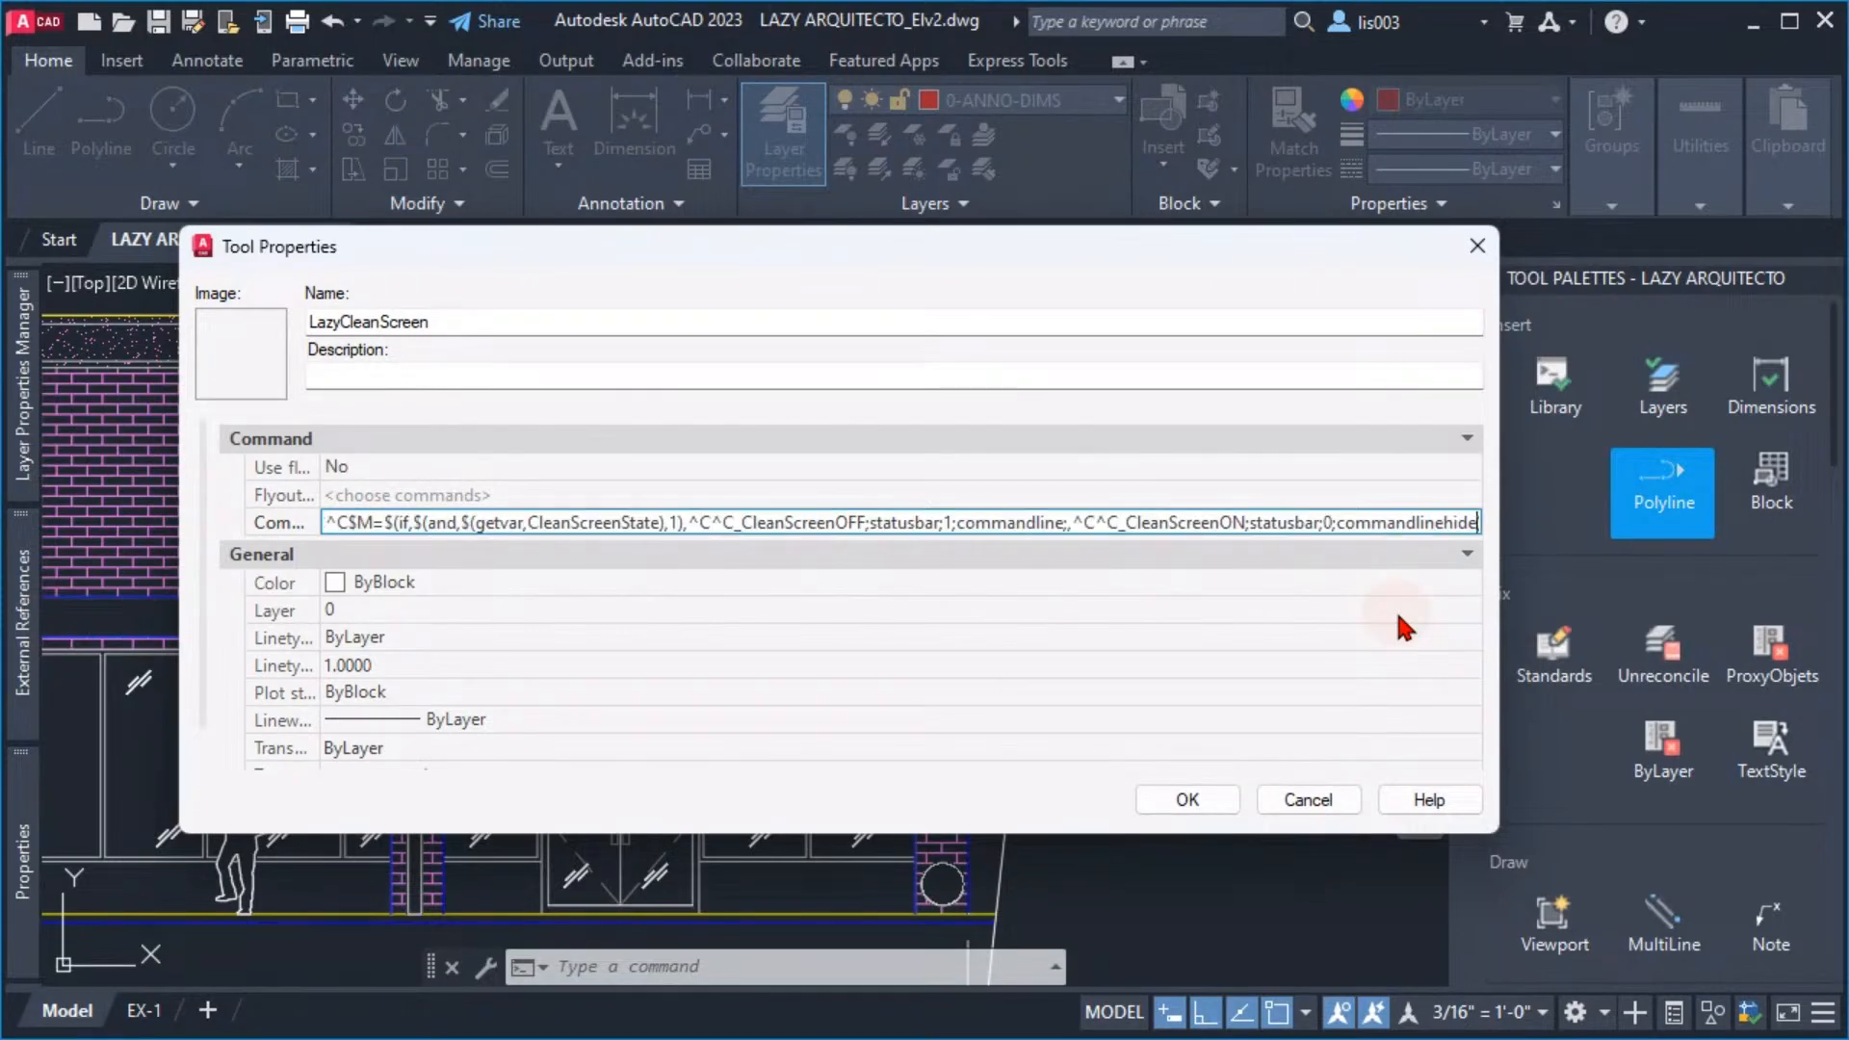
left_click(1348, 523)
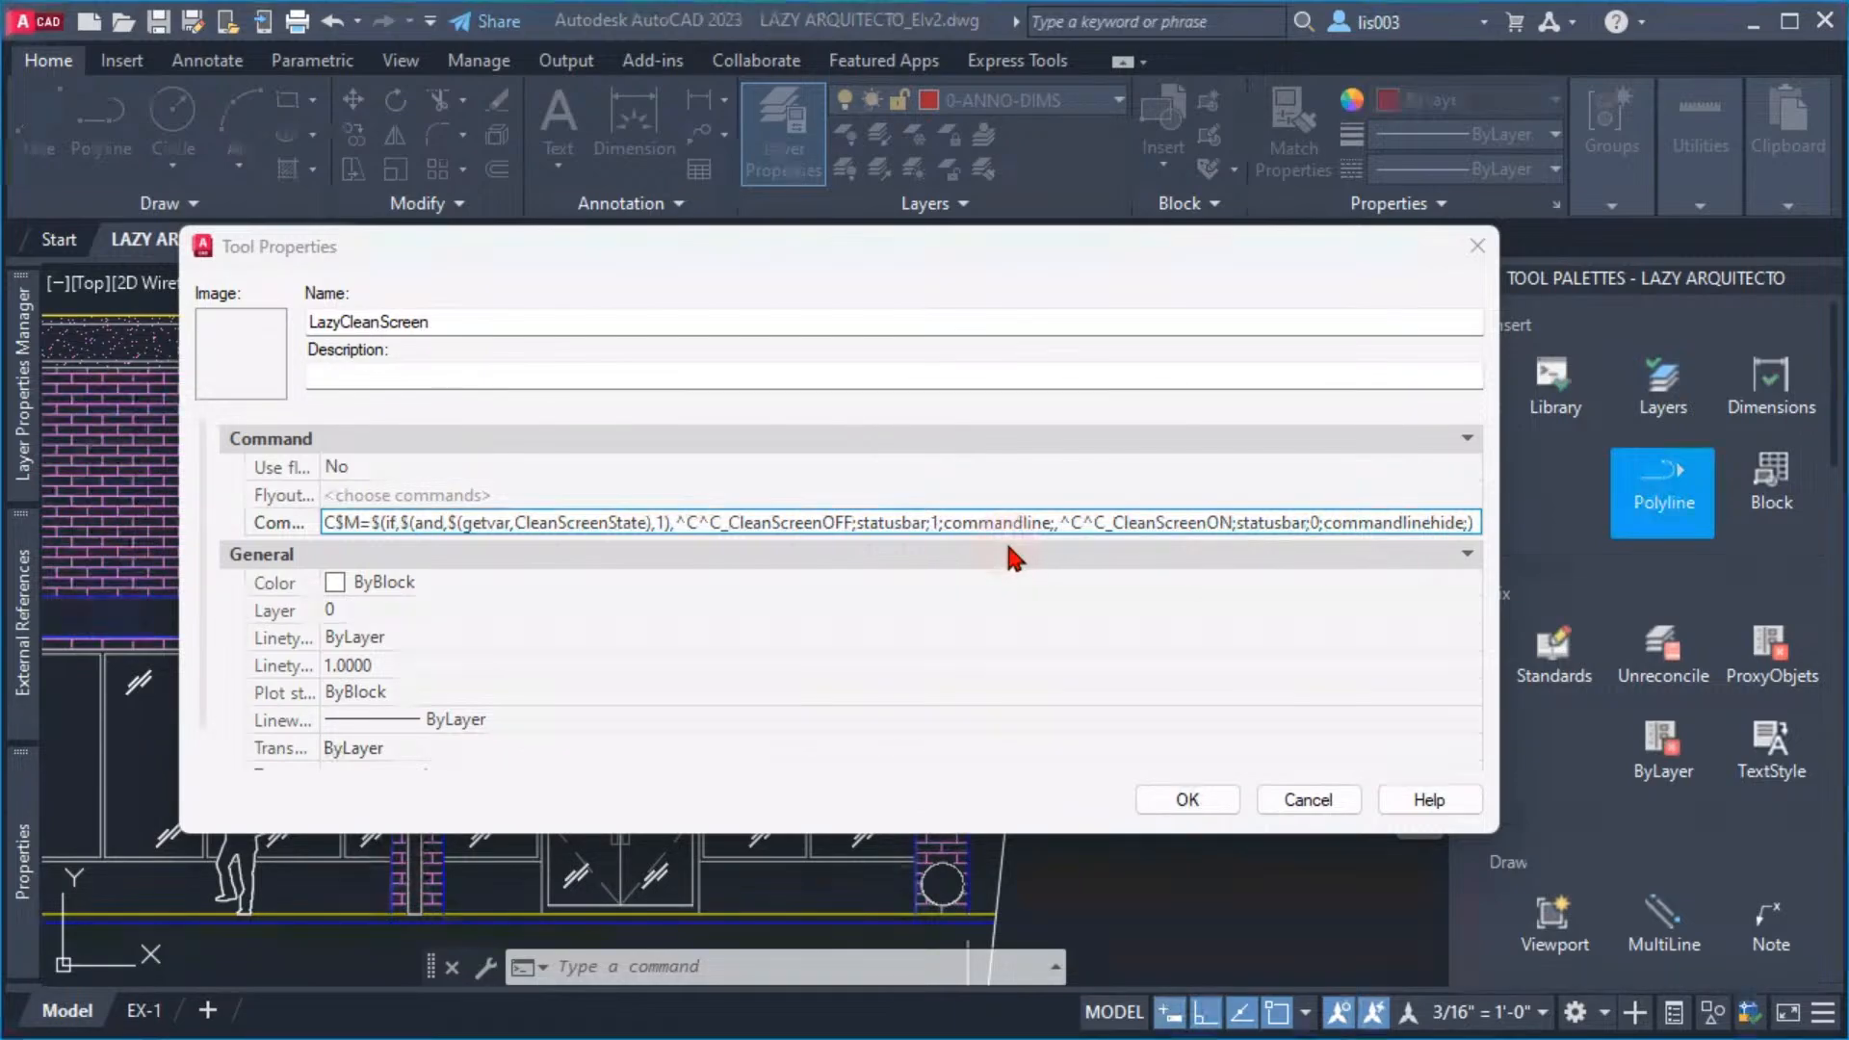
Insert externareferences; between statusbar;1; and commandline in the CleanScreenOFF branch
left_click(920, 522)
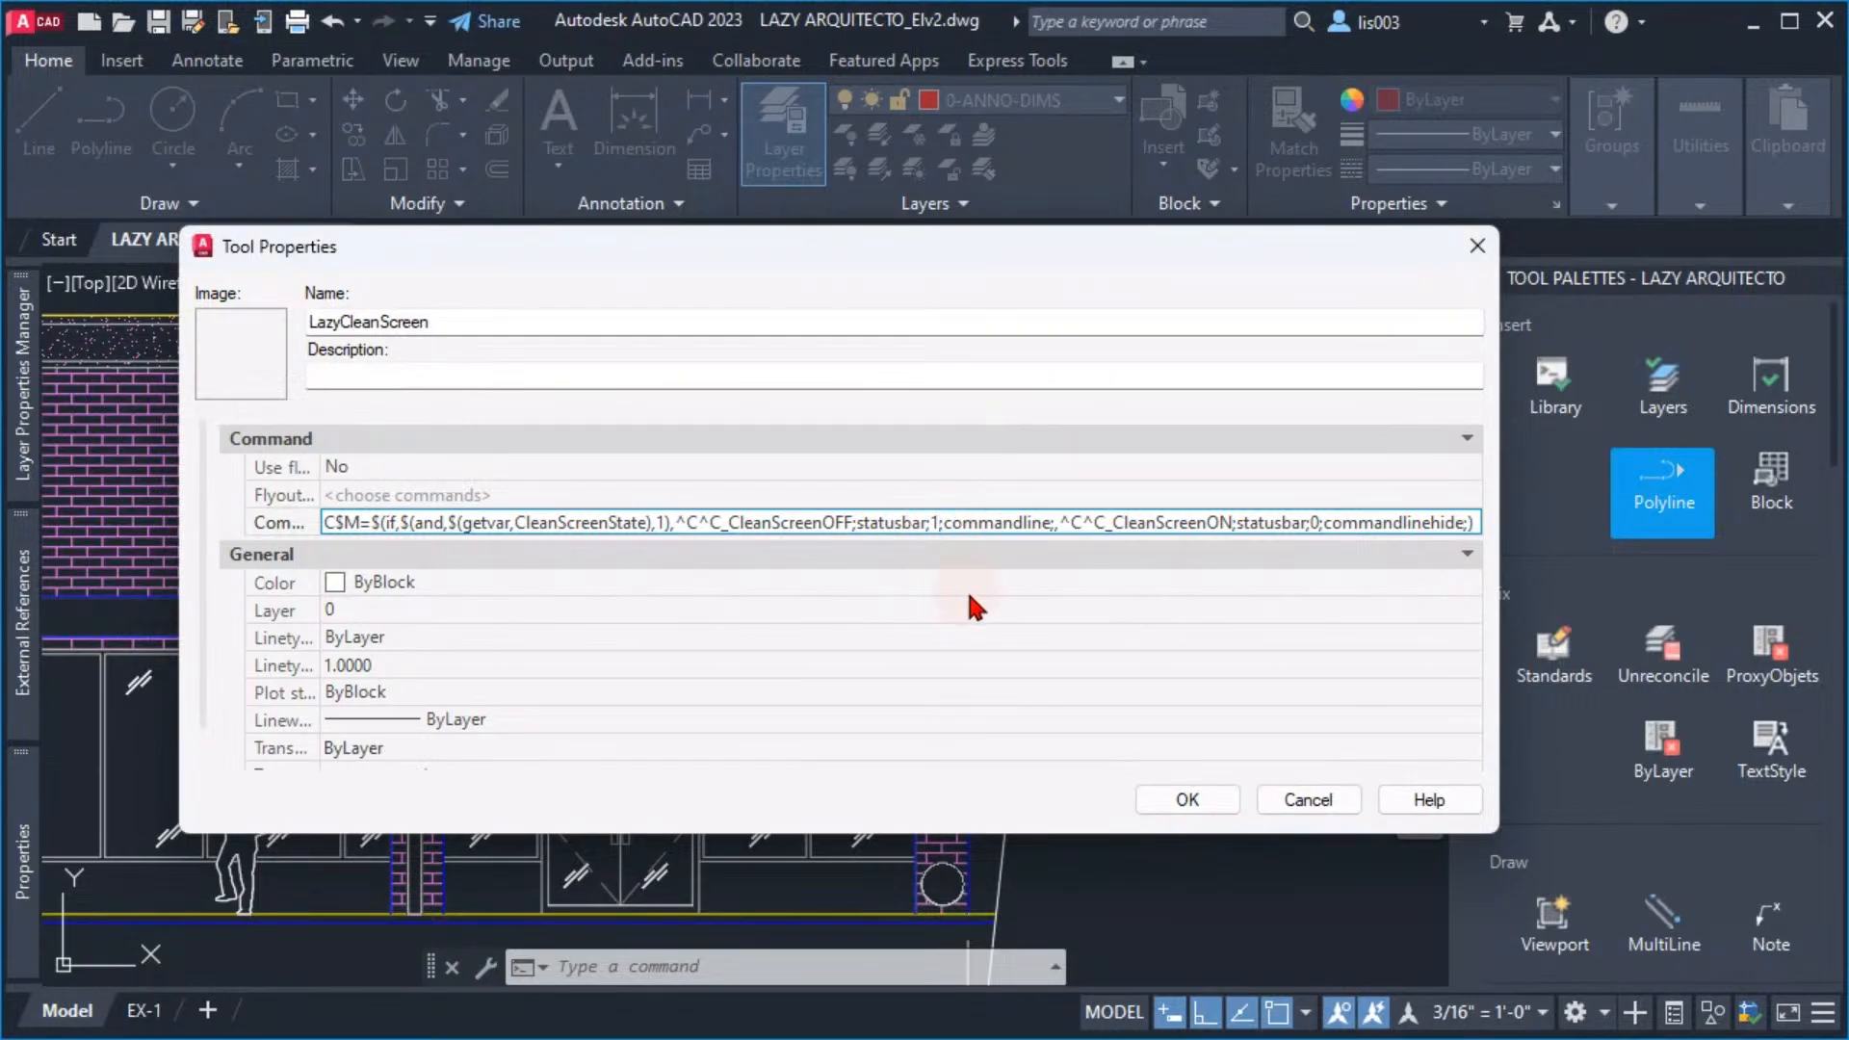
type(";")
type("externa")
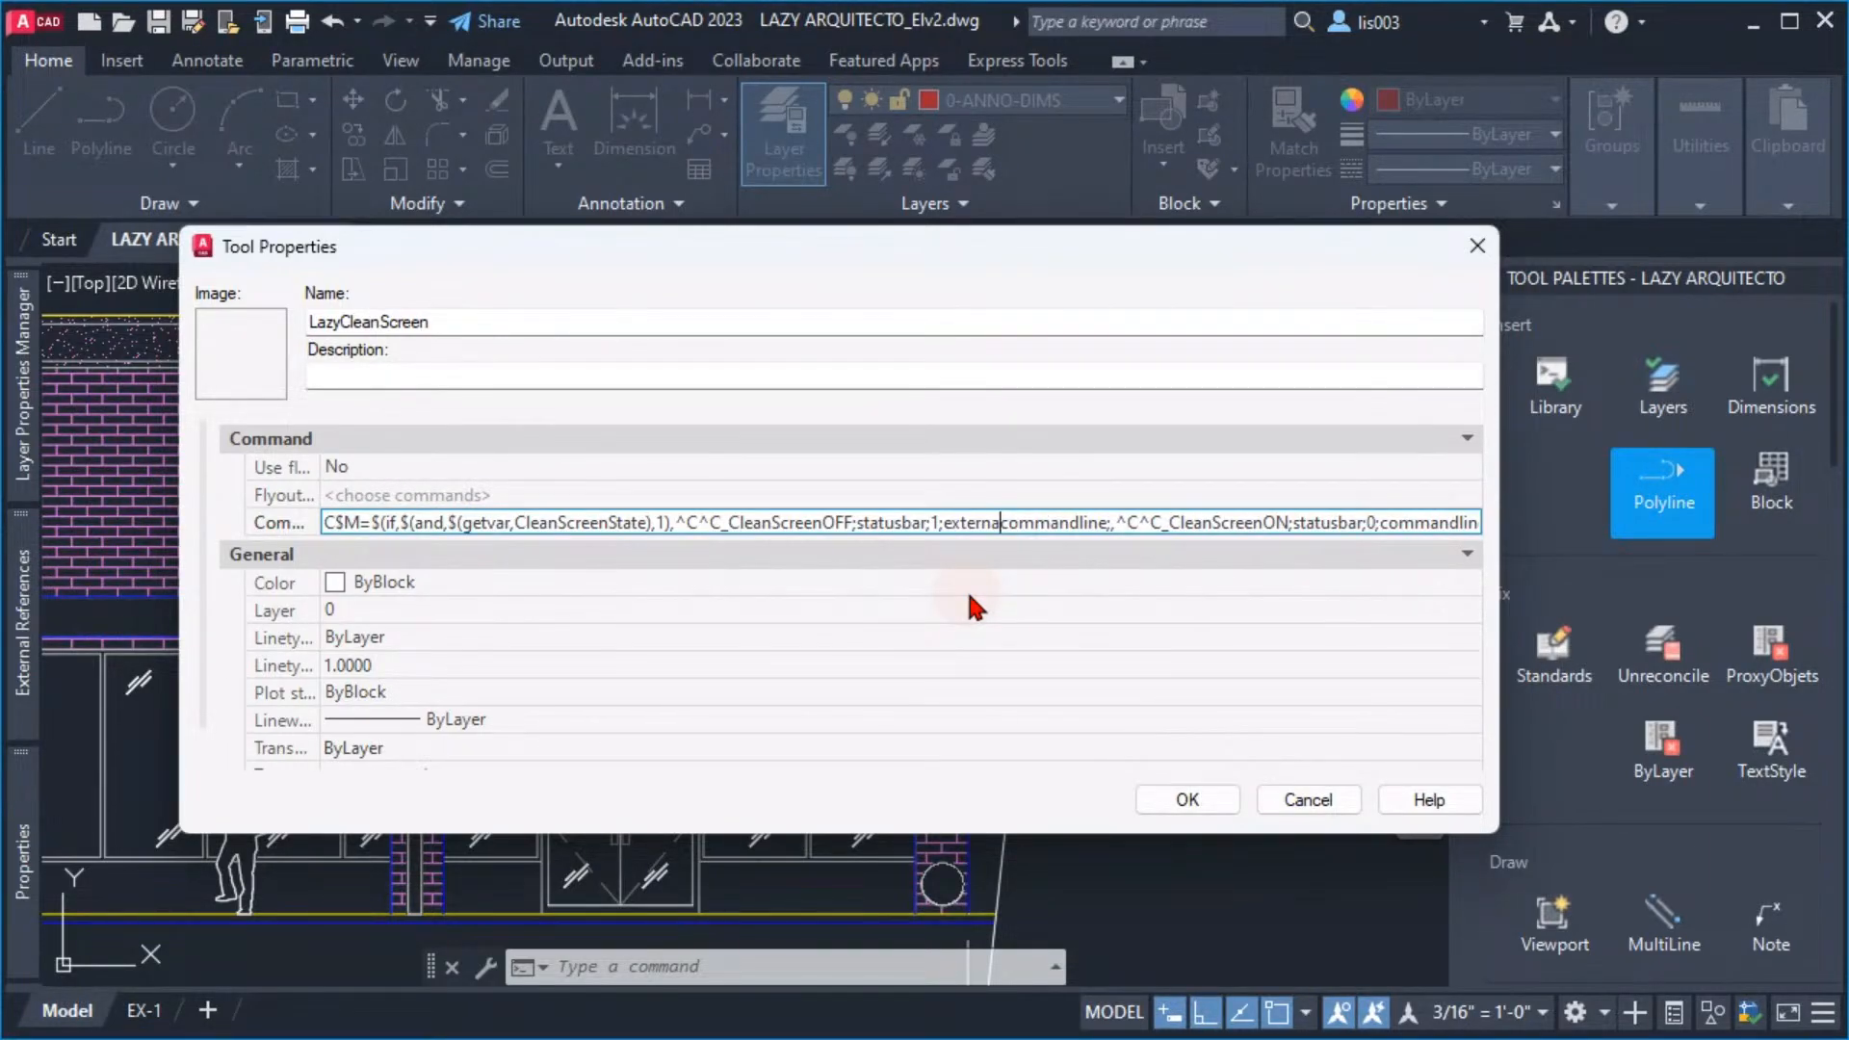
type("reference")
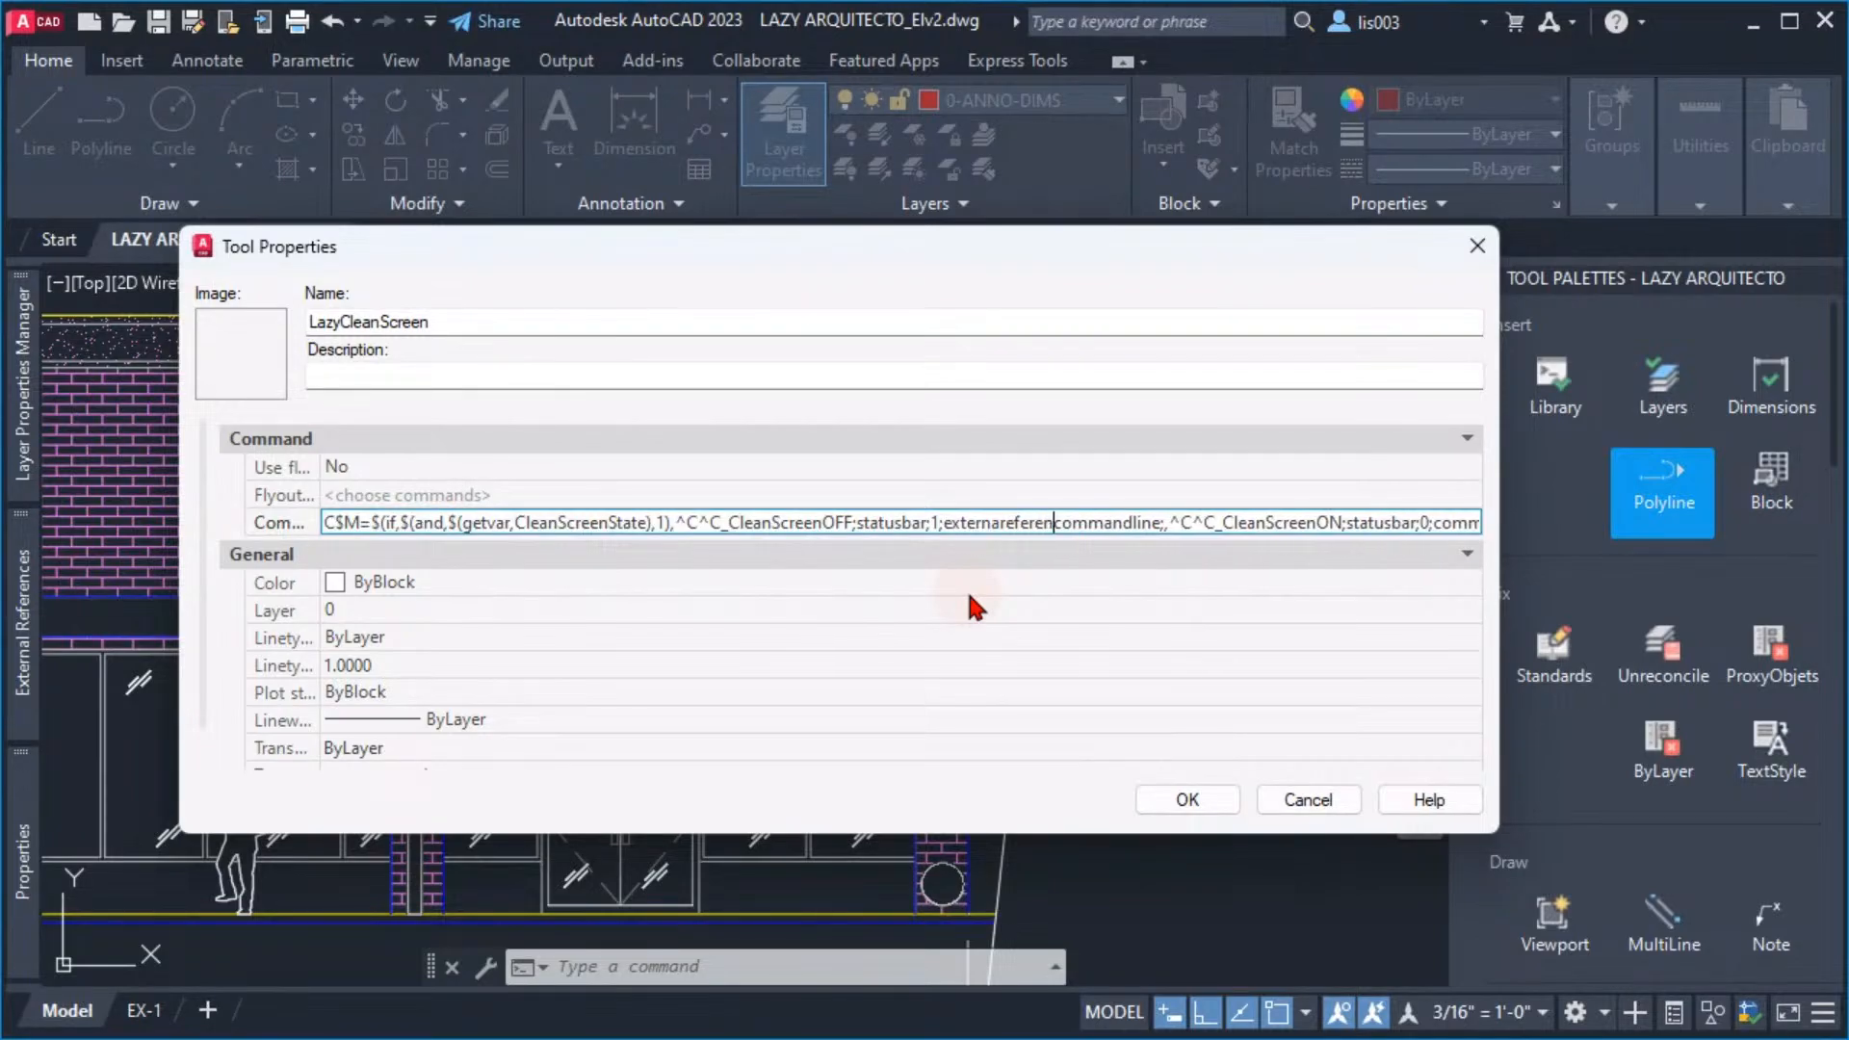
type("s;c")
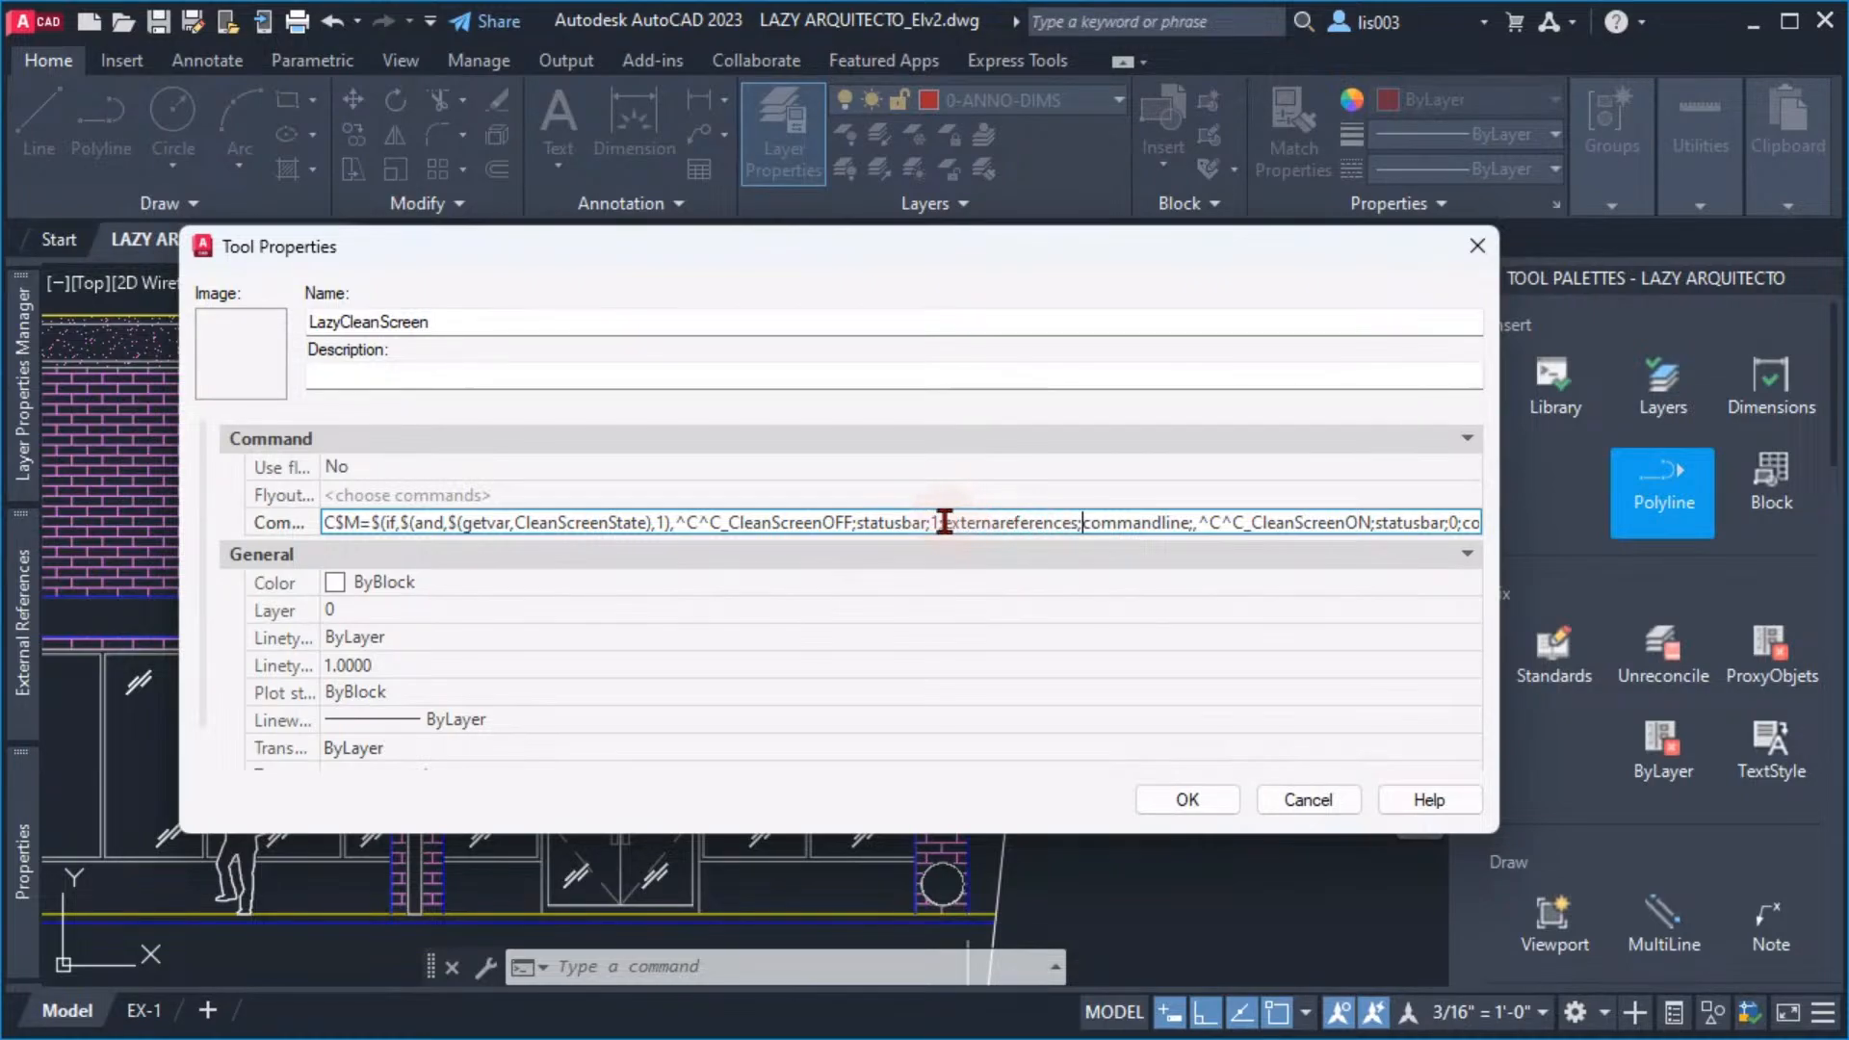
left_click_drag(943, 522, 1084, 530)
left_click(1088, 529)
left_click_drag(1091, 529, 942, 510)
left_click(1080, 532)
Insert layerpalette;pr; before commandline in the CleanScreenOFF branch
type("layer")
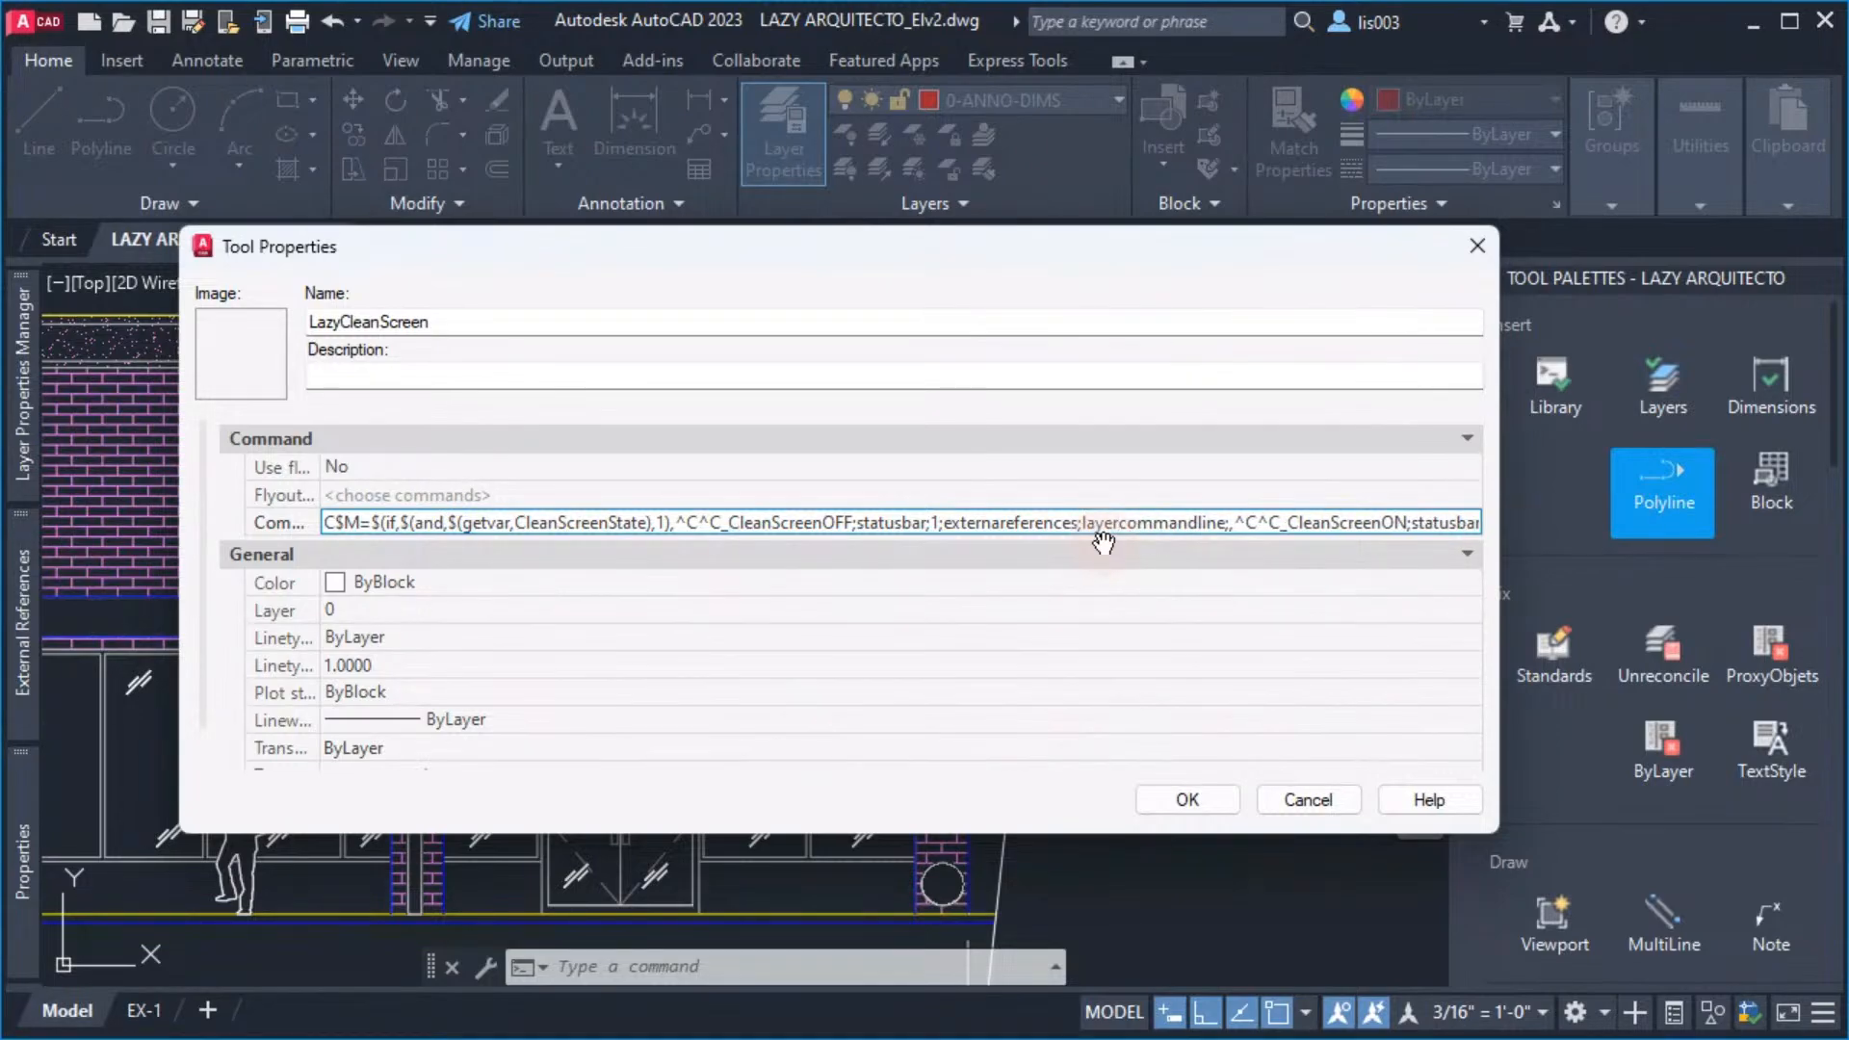
type("palette;")
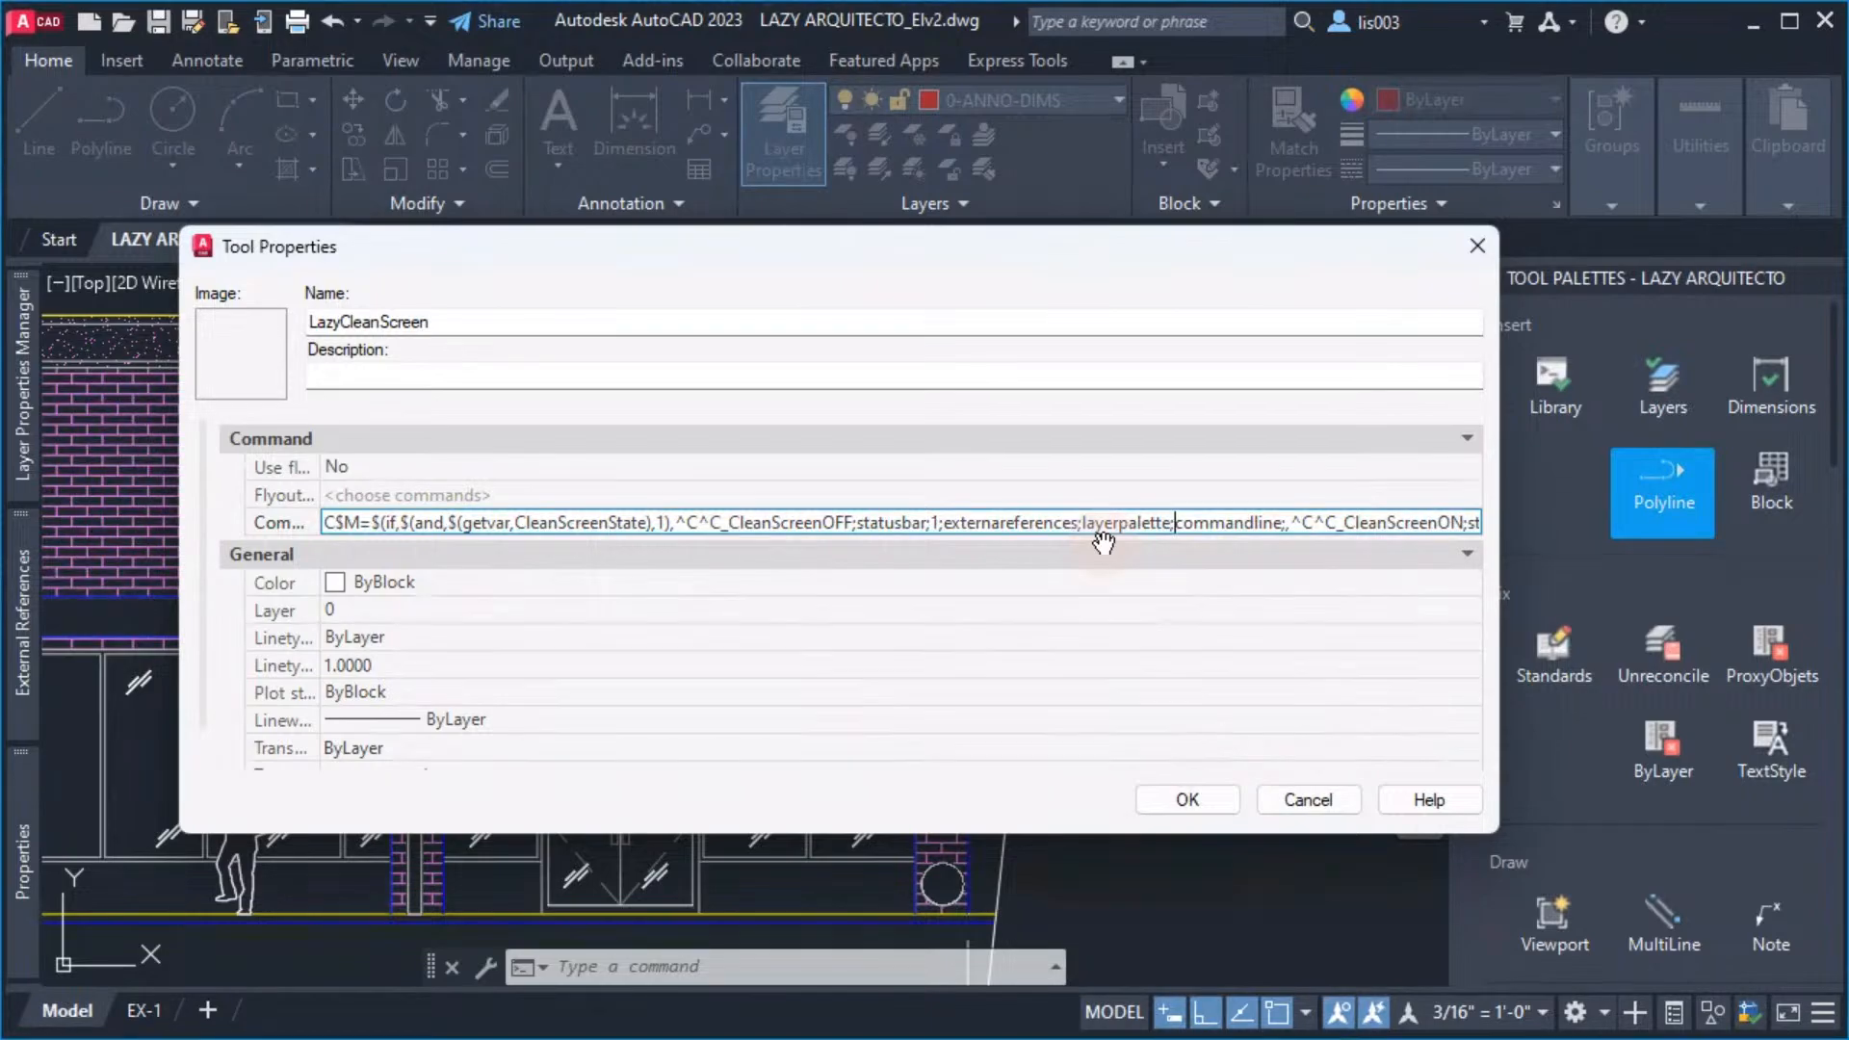
type("pr;")
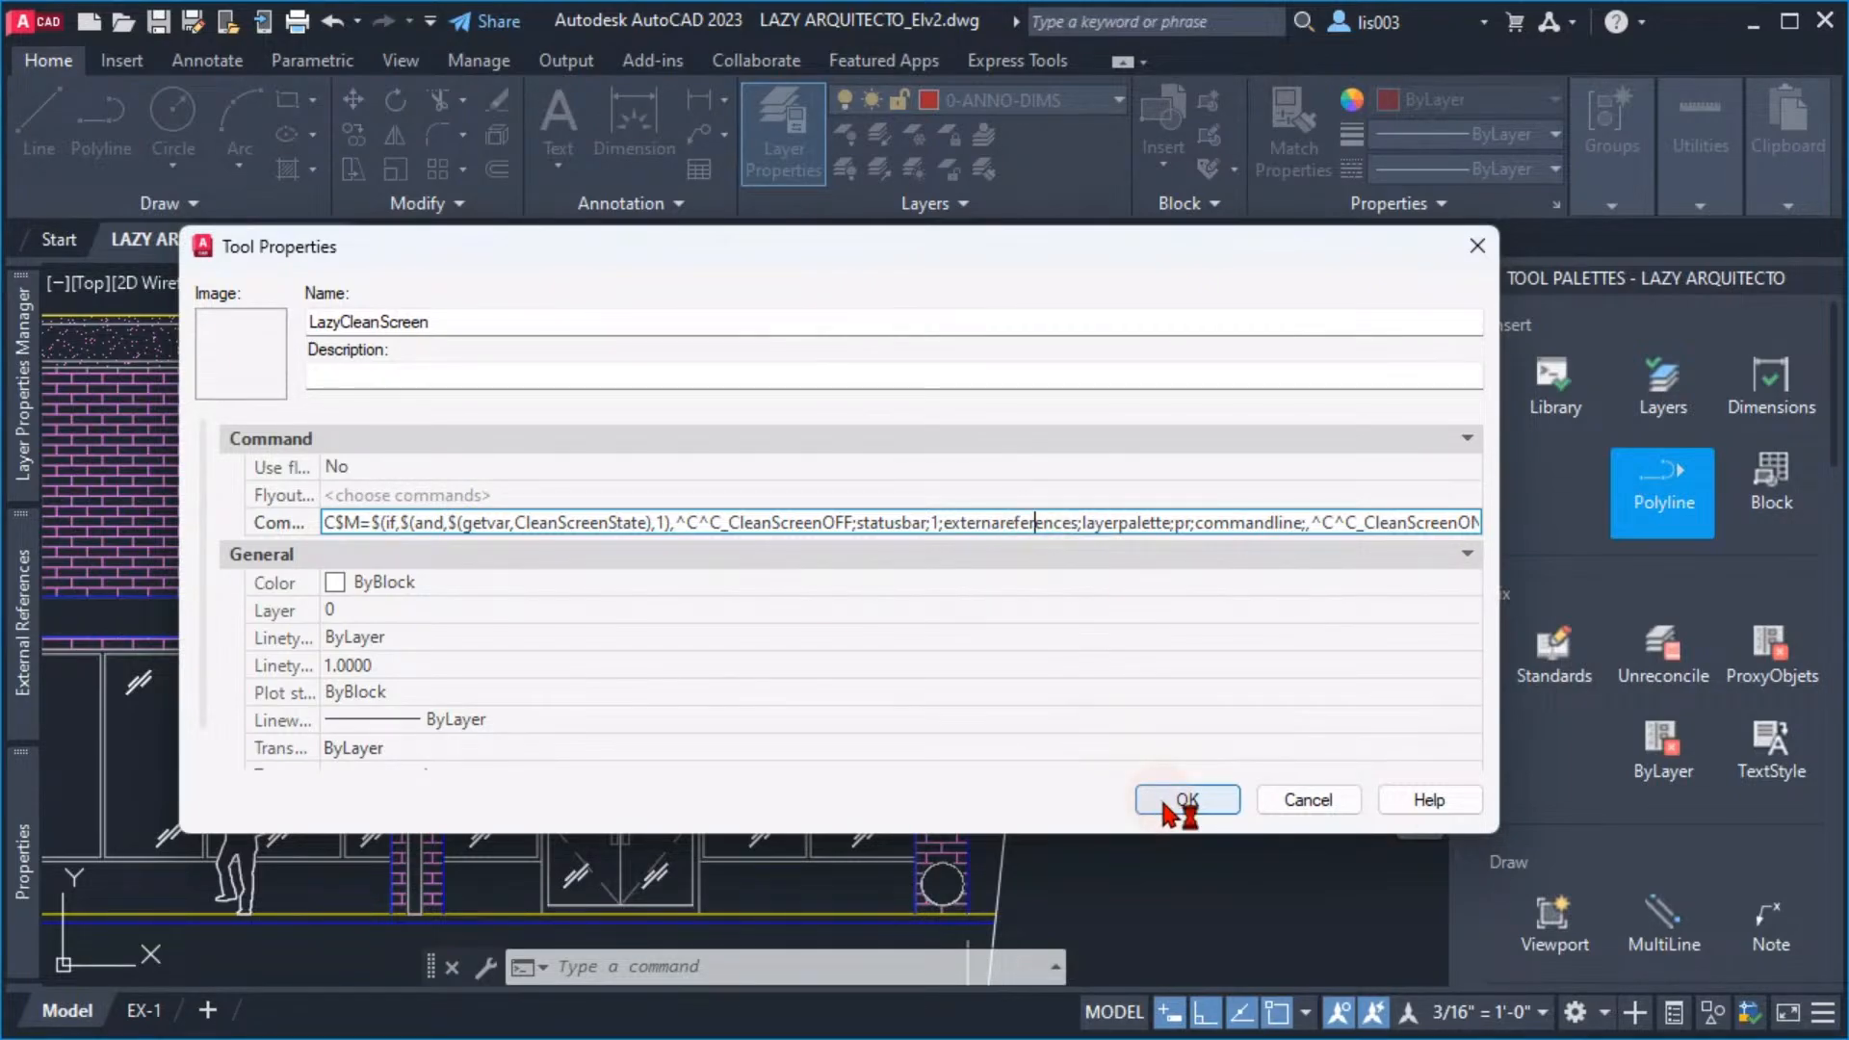
Remove the trailing semicolons after commandlinehide and after commandline so each branch ends without one
left_click_drag(1147, 521, 1473, 522)
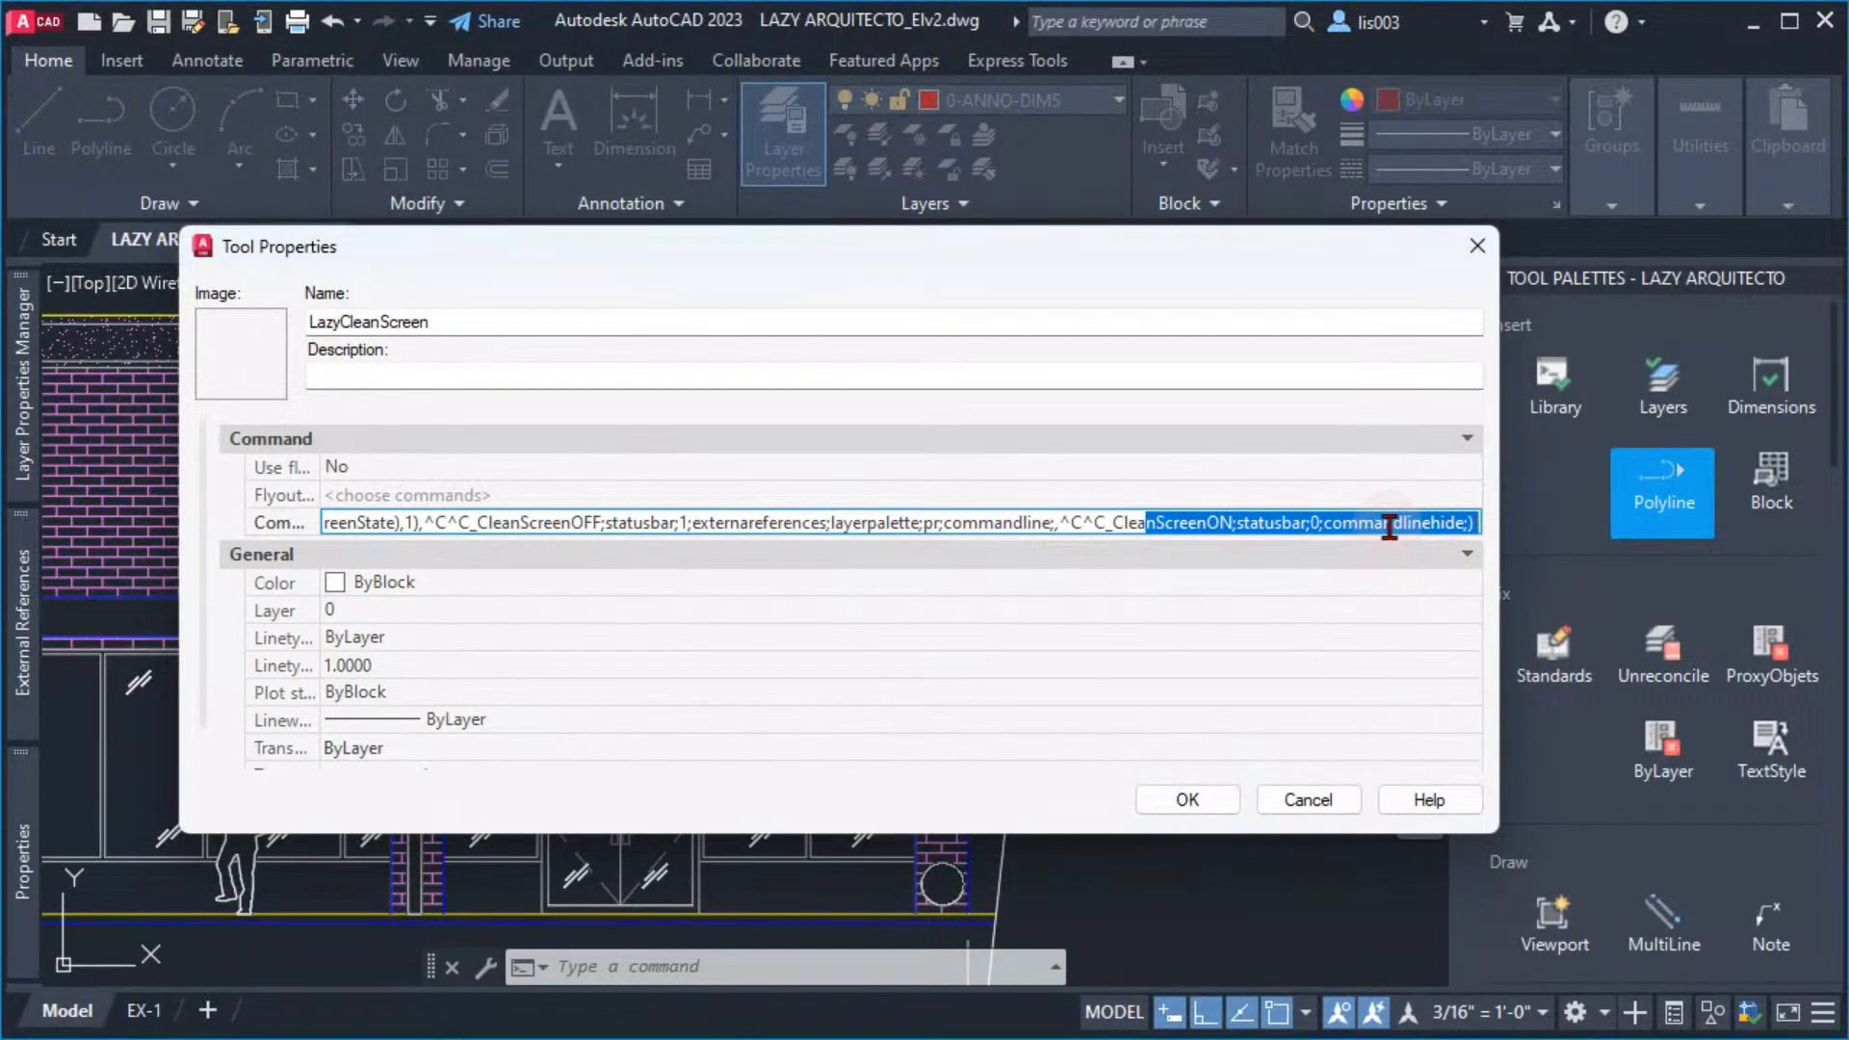
left_click(1464, 525)
key("Delete")
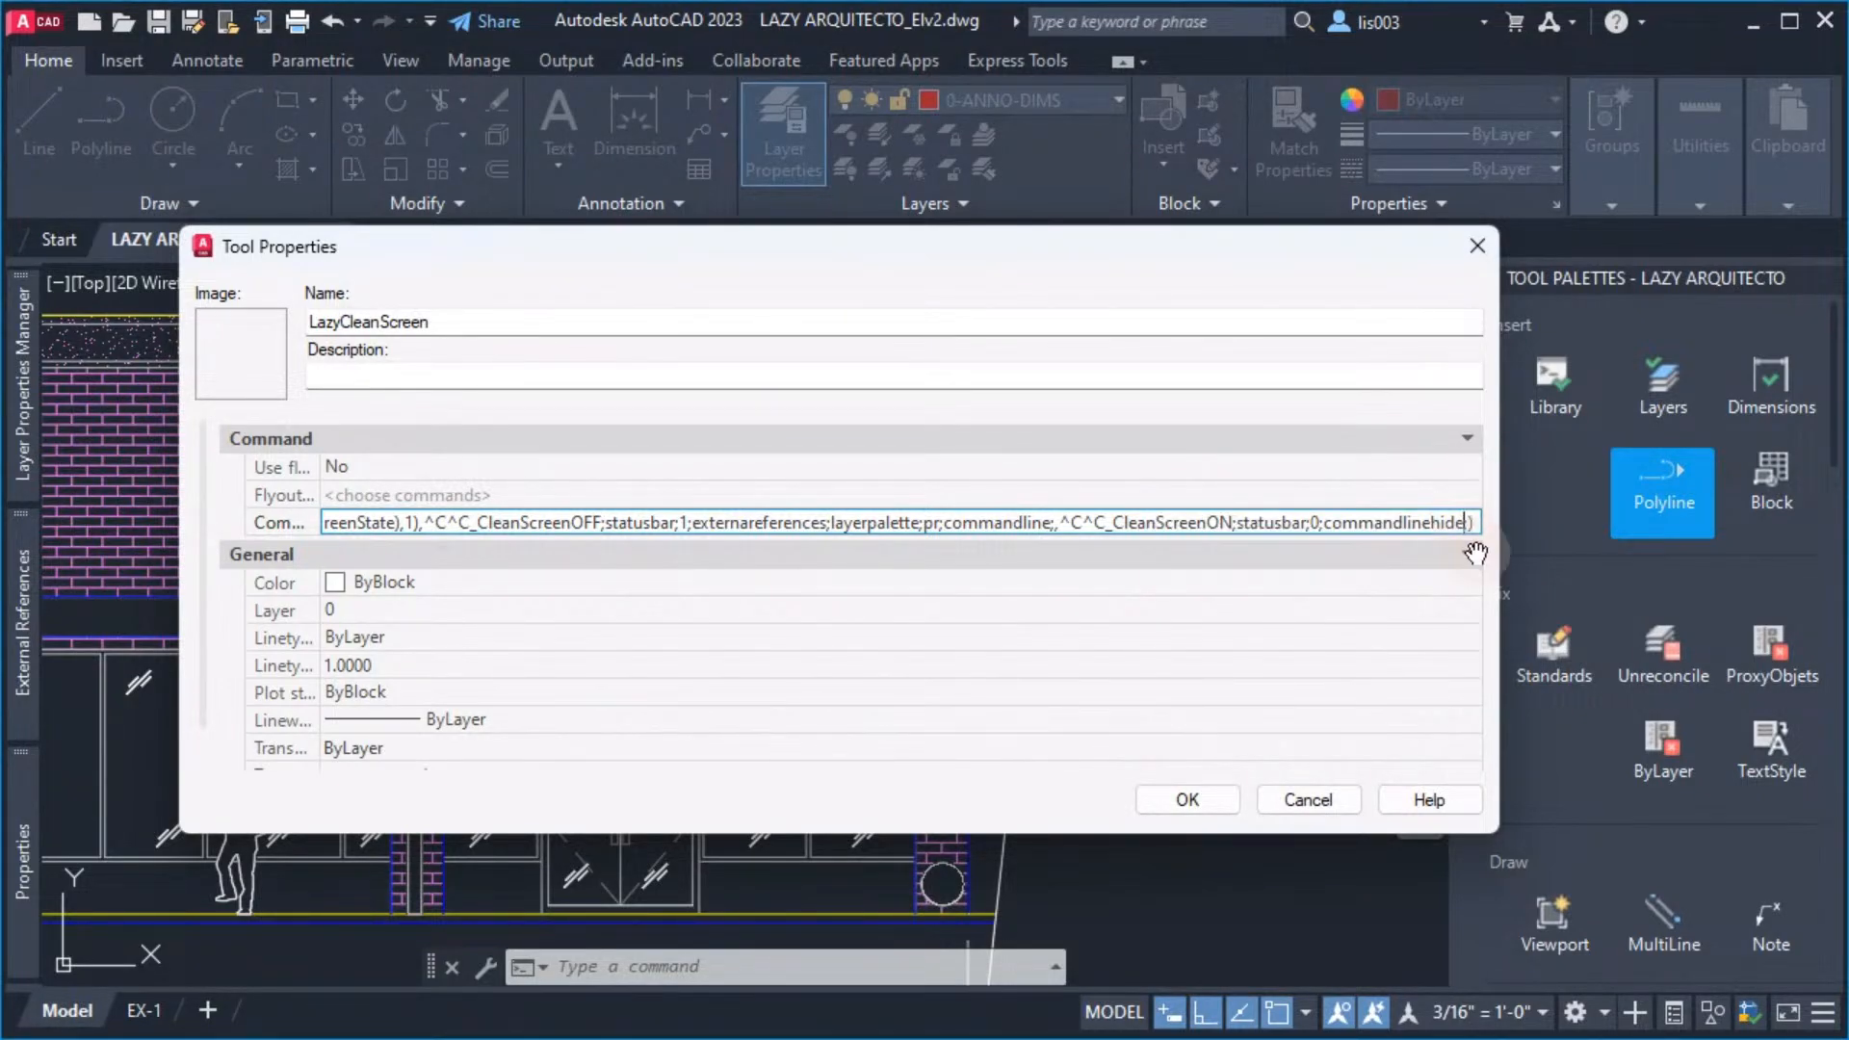
type(";")
key("BackSpace")
left_click(1057, 522)
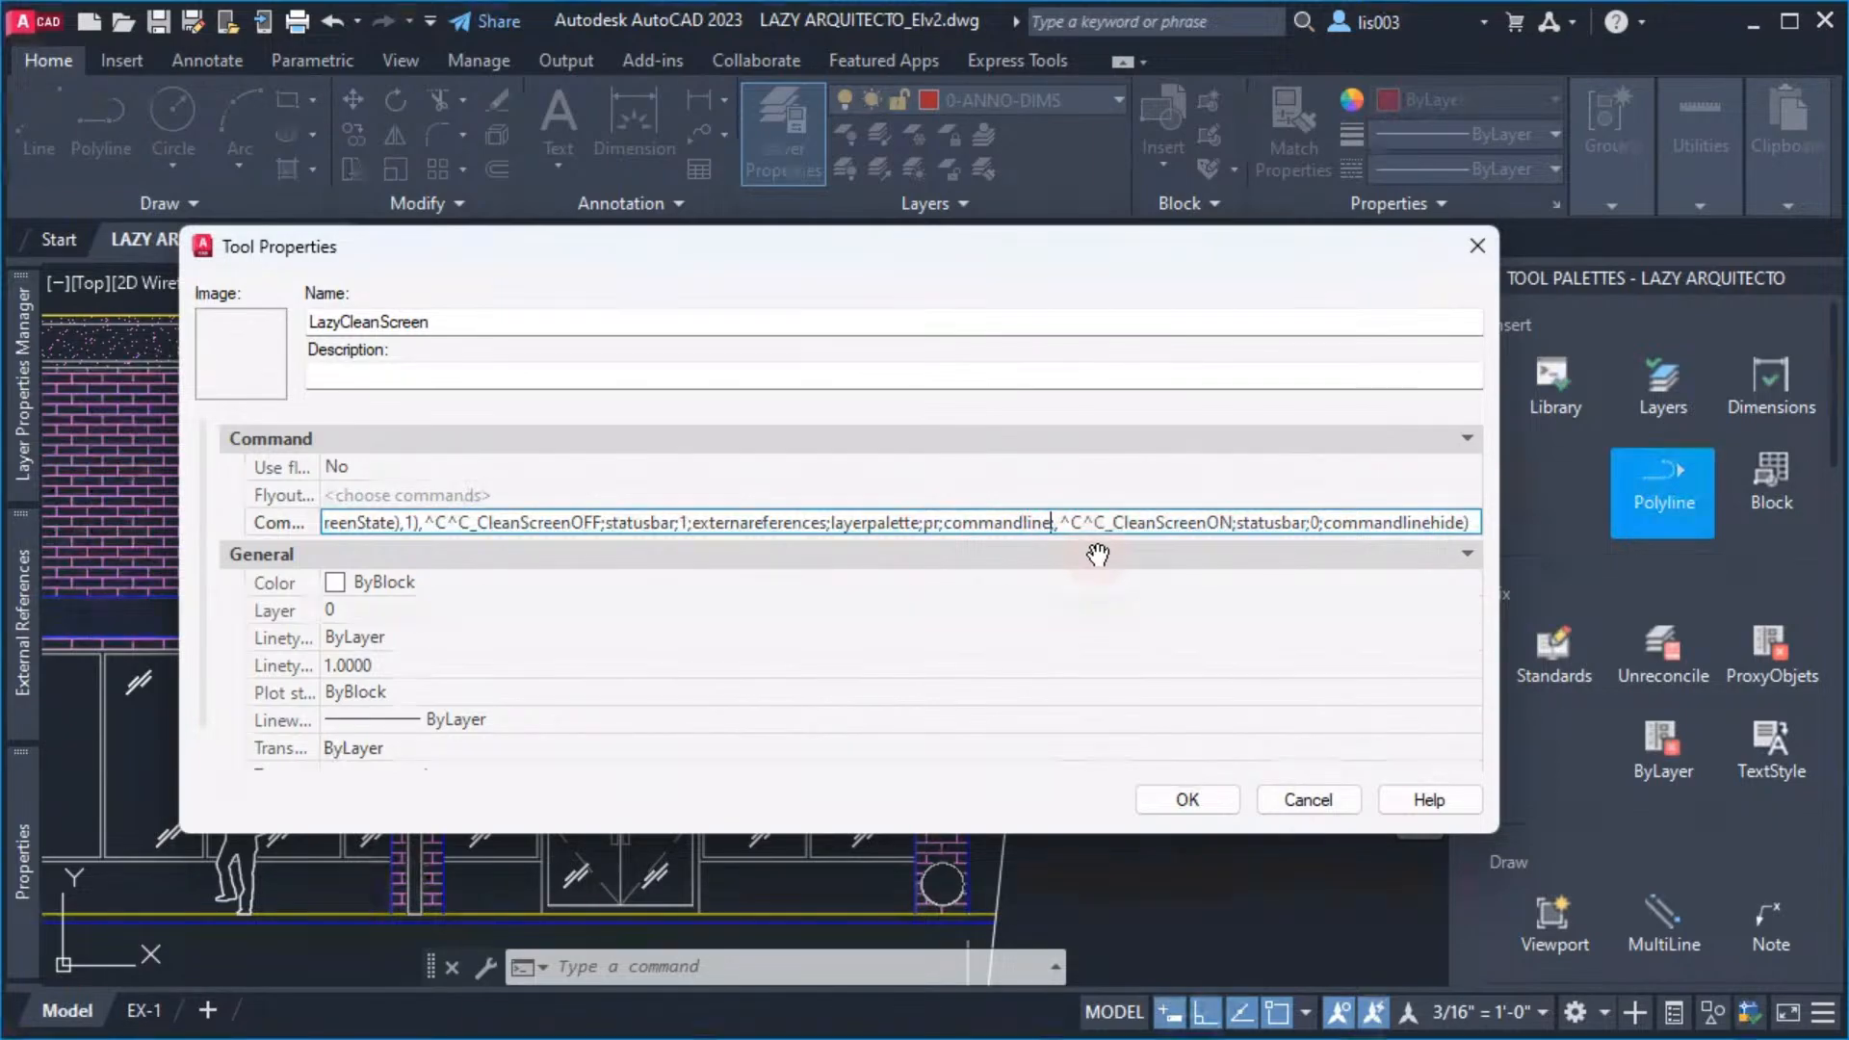
key("BackSpace")
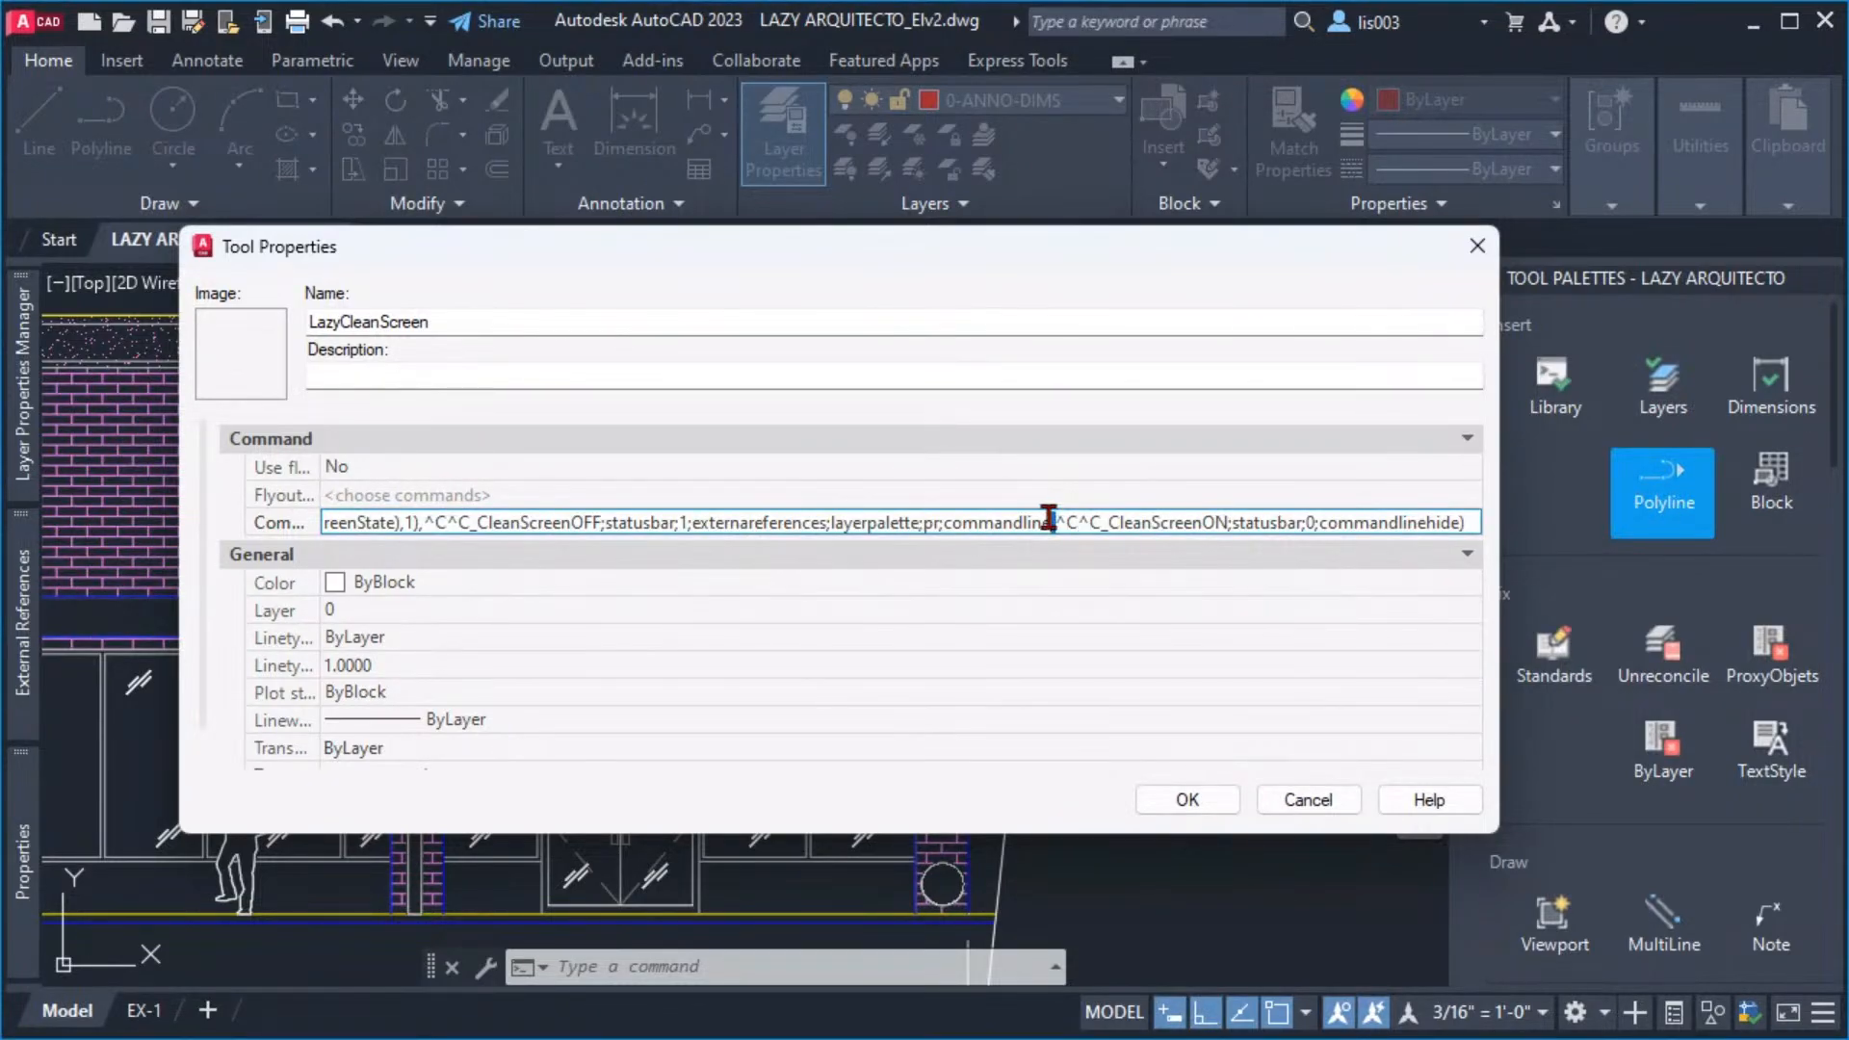
Append ;tp; after the macro's closing parenthesis and accept the tool properties
left_click(1195, 513)
key("ctrl+v")
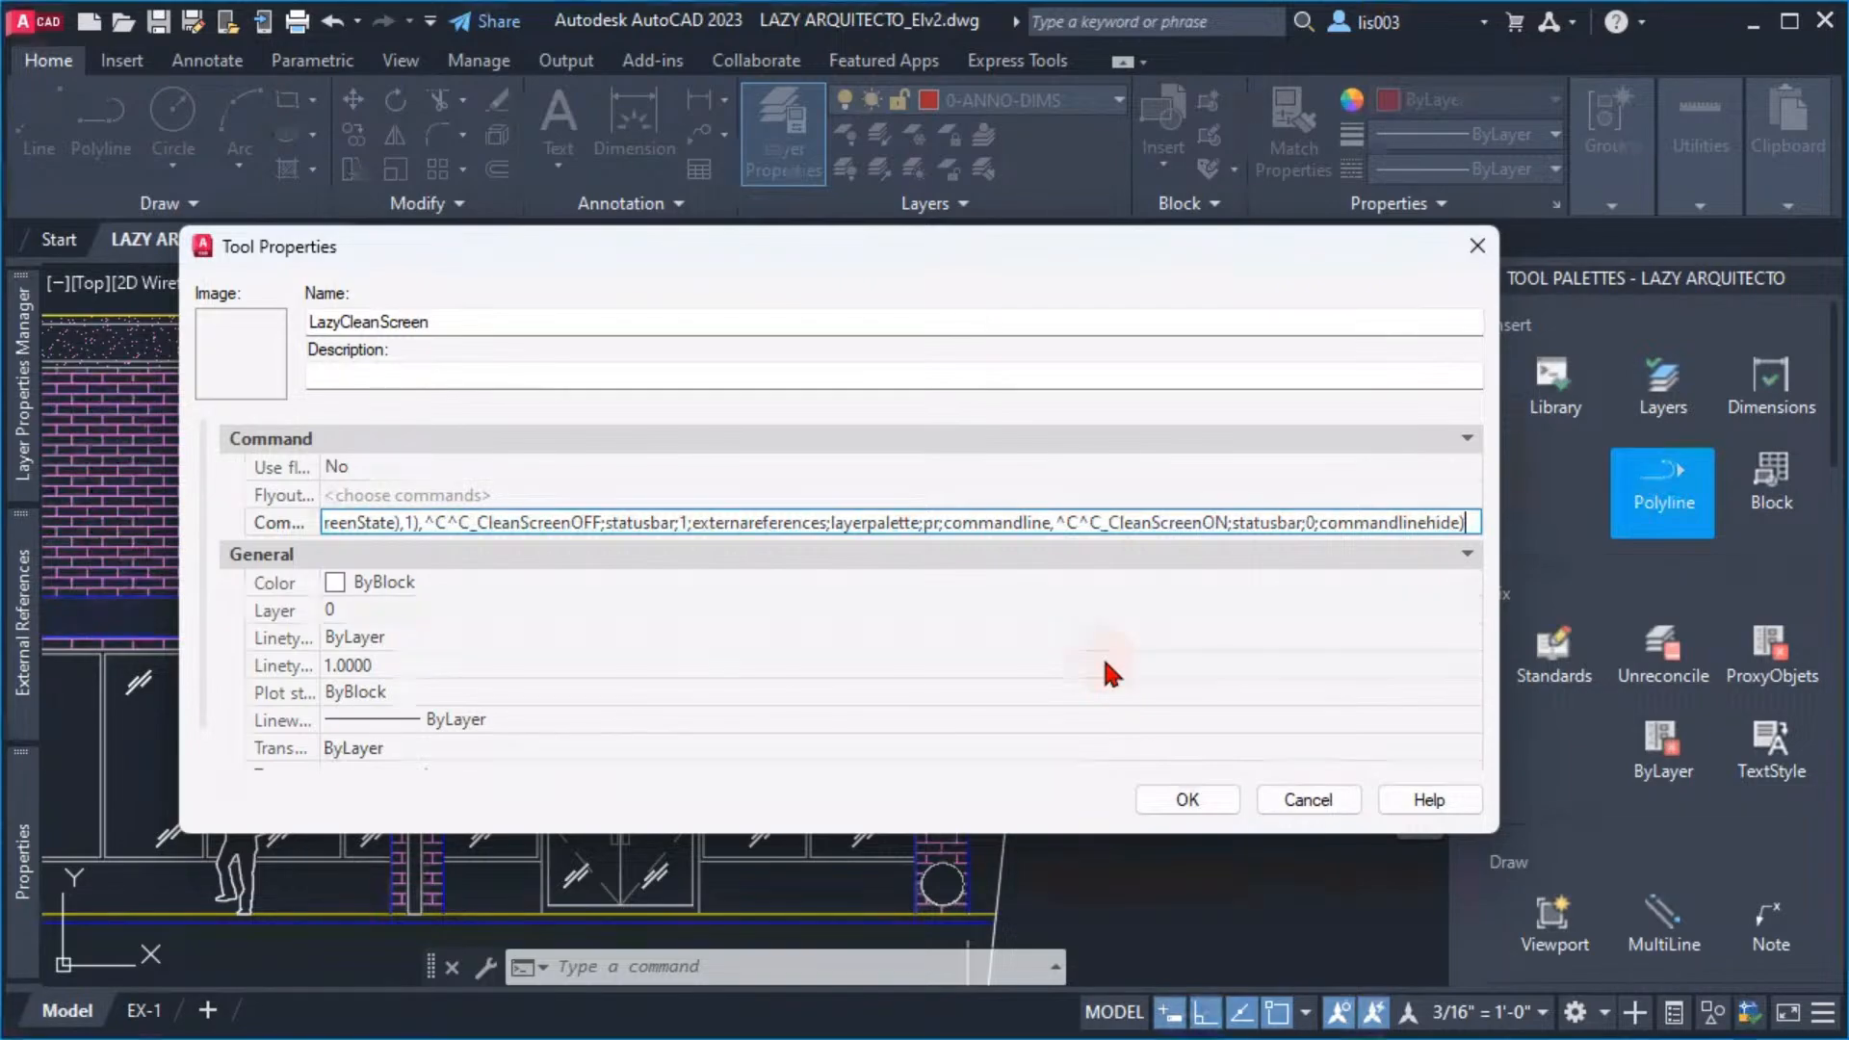
type(";")
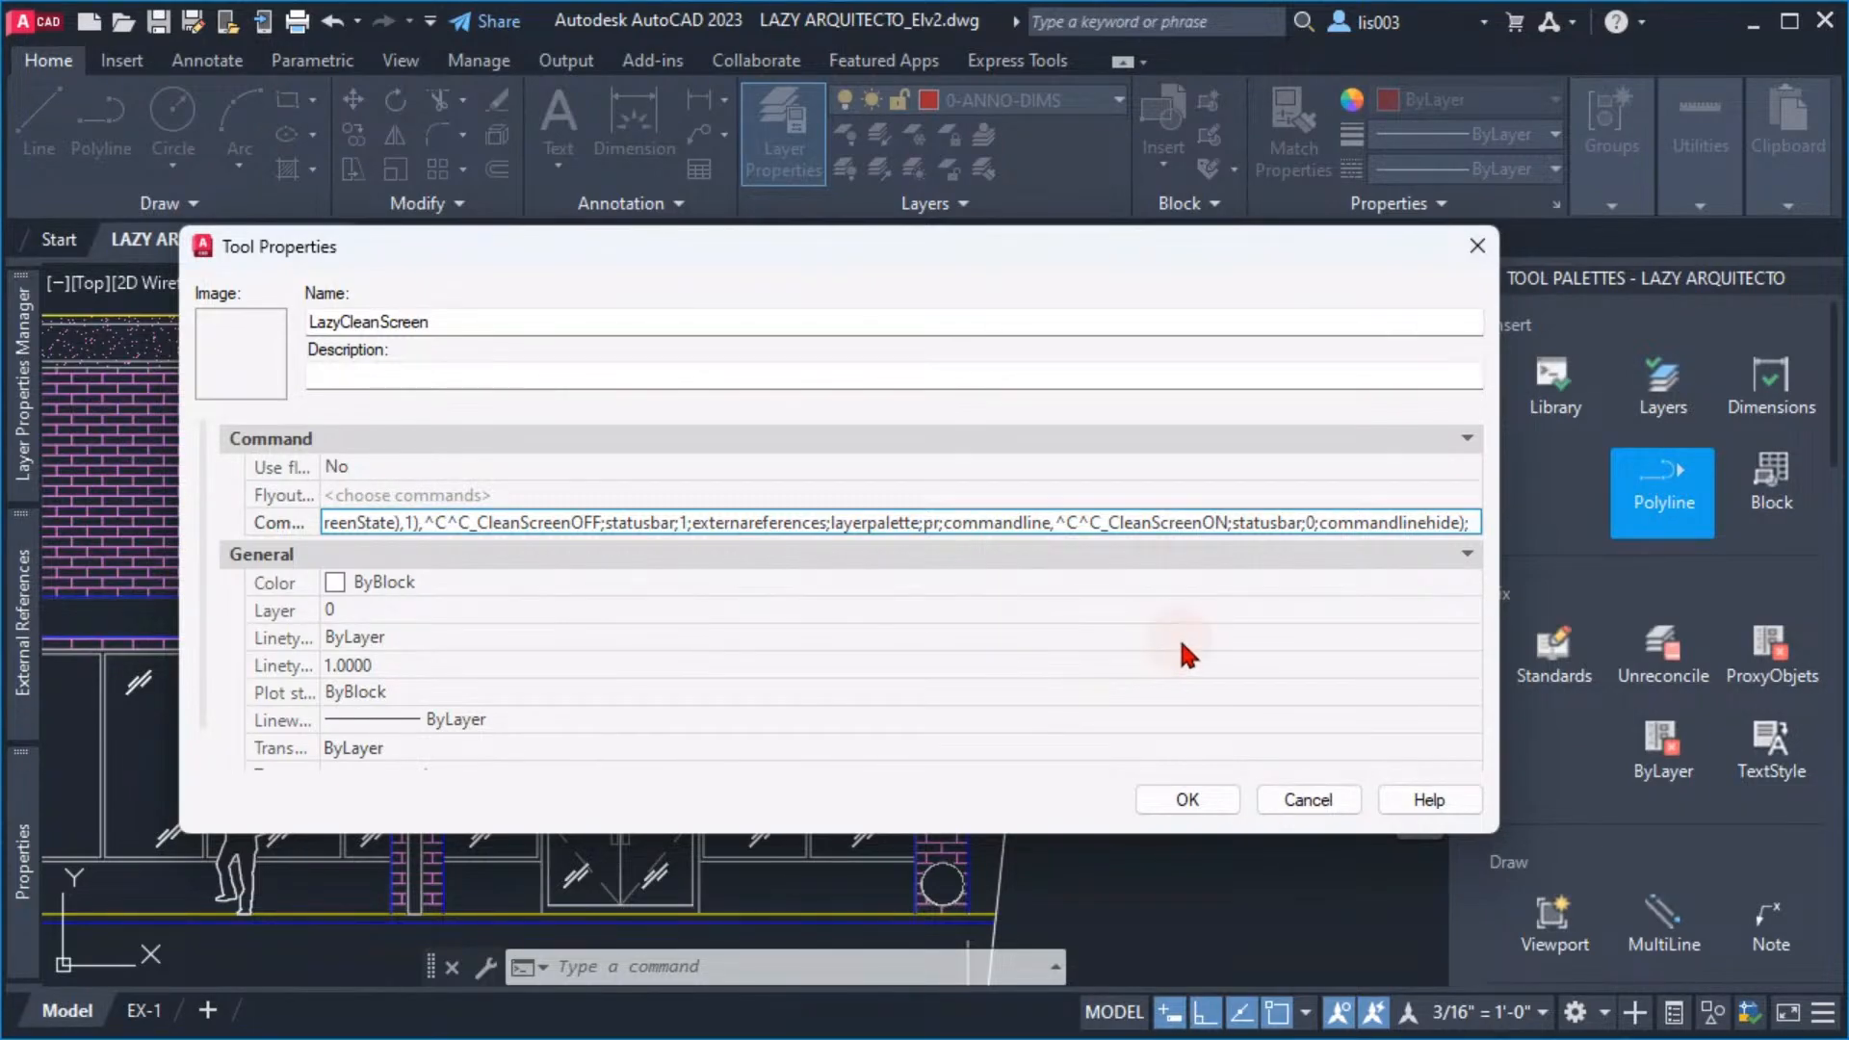
type("tp")
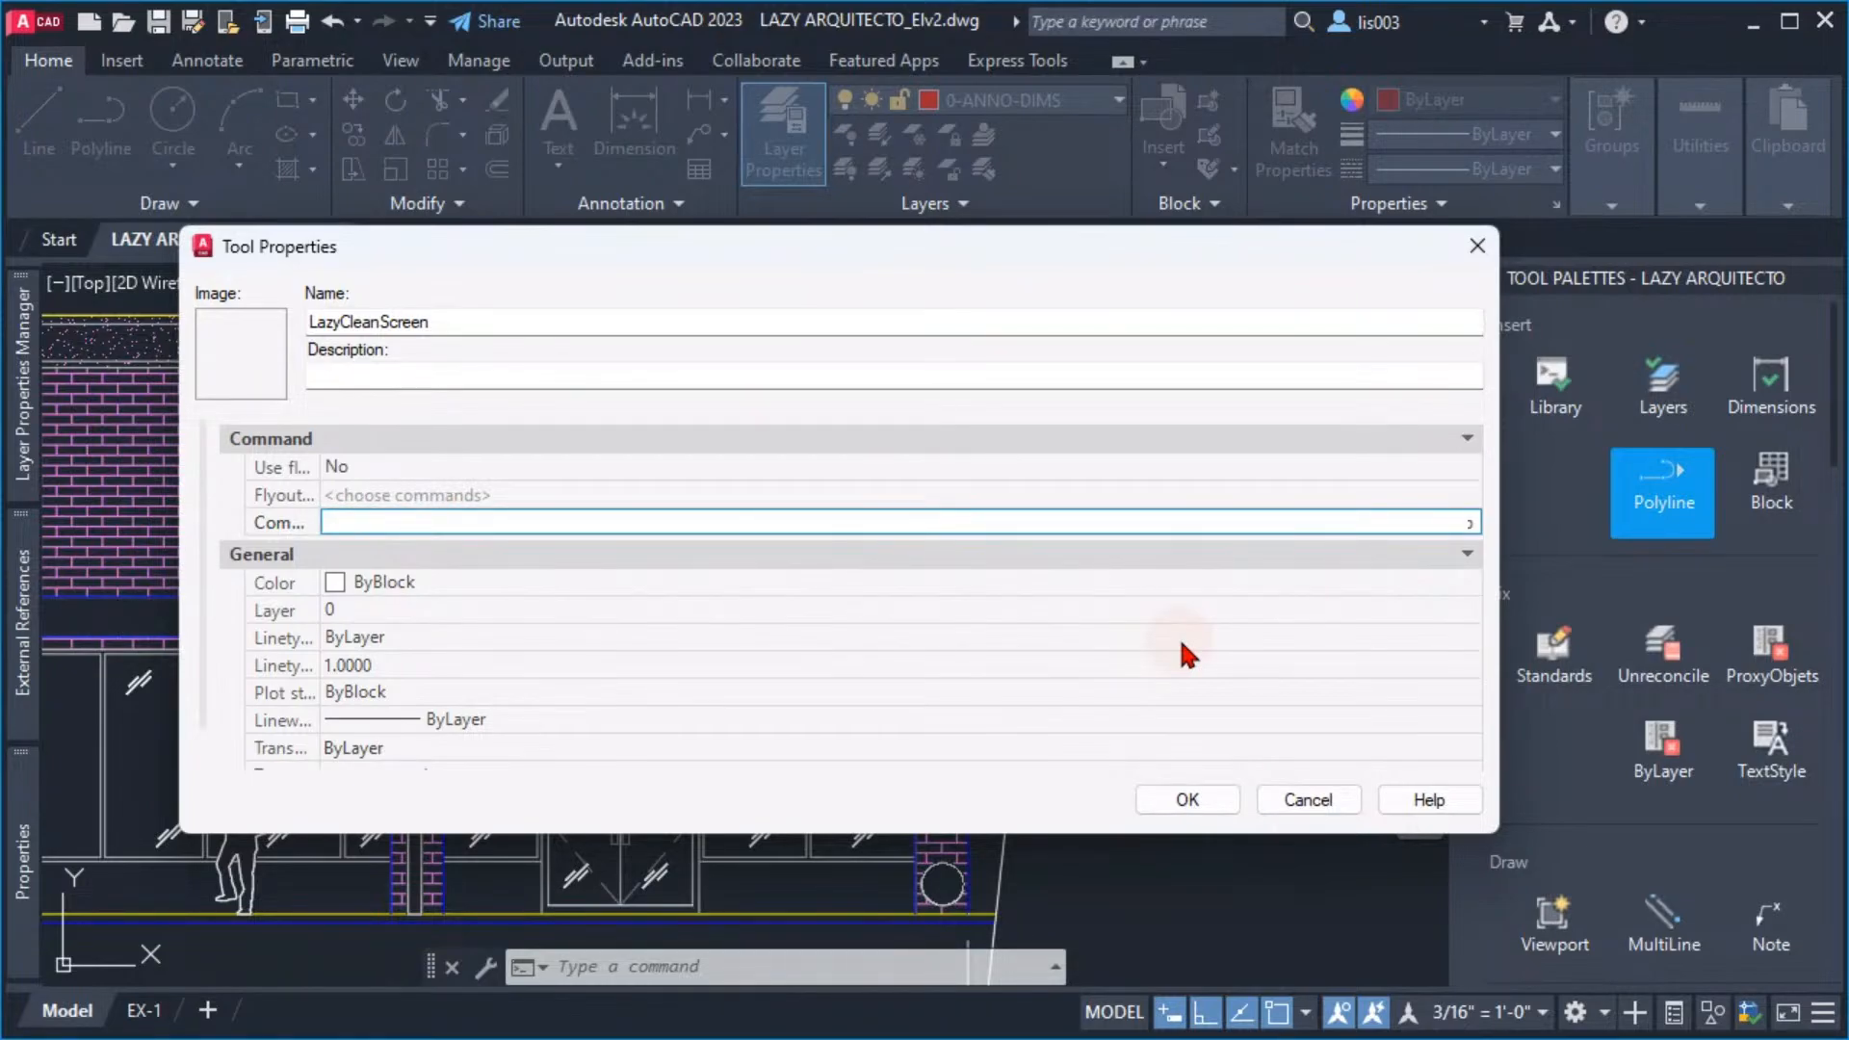
key("BackSpace")
type("p")
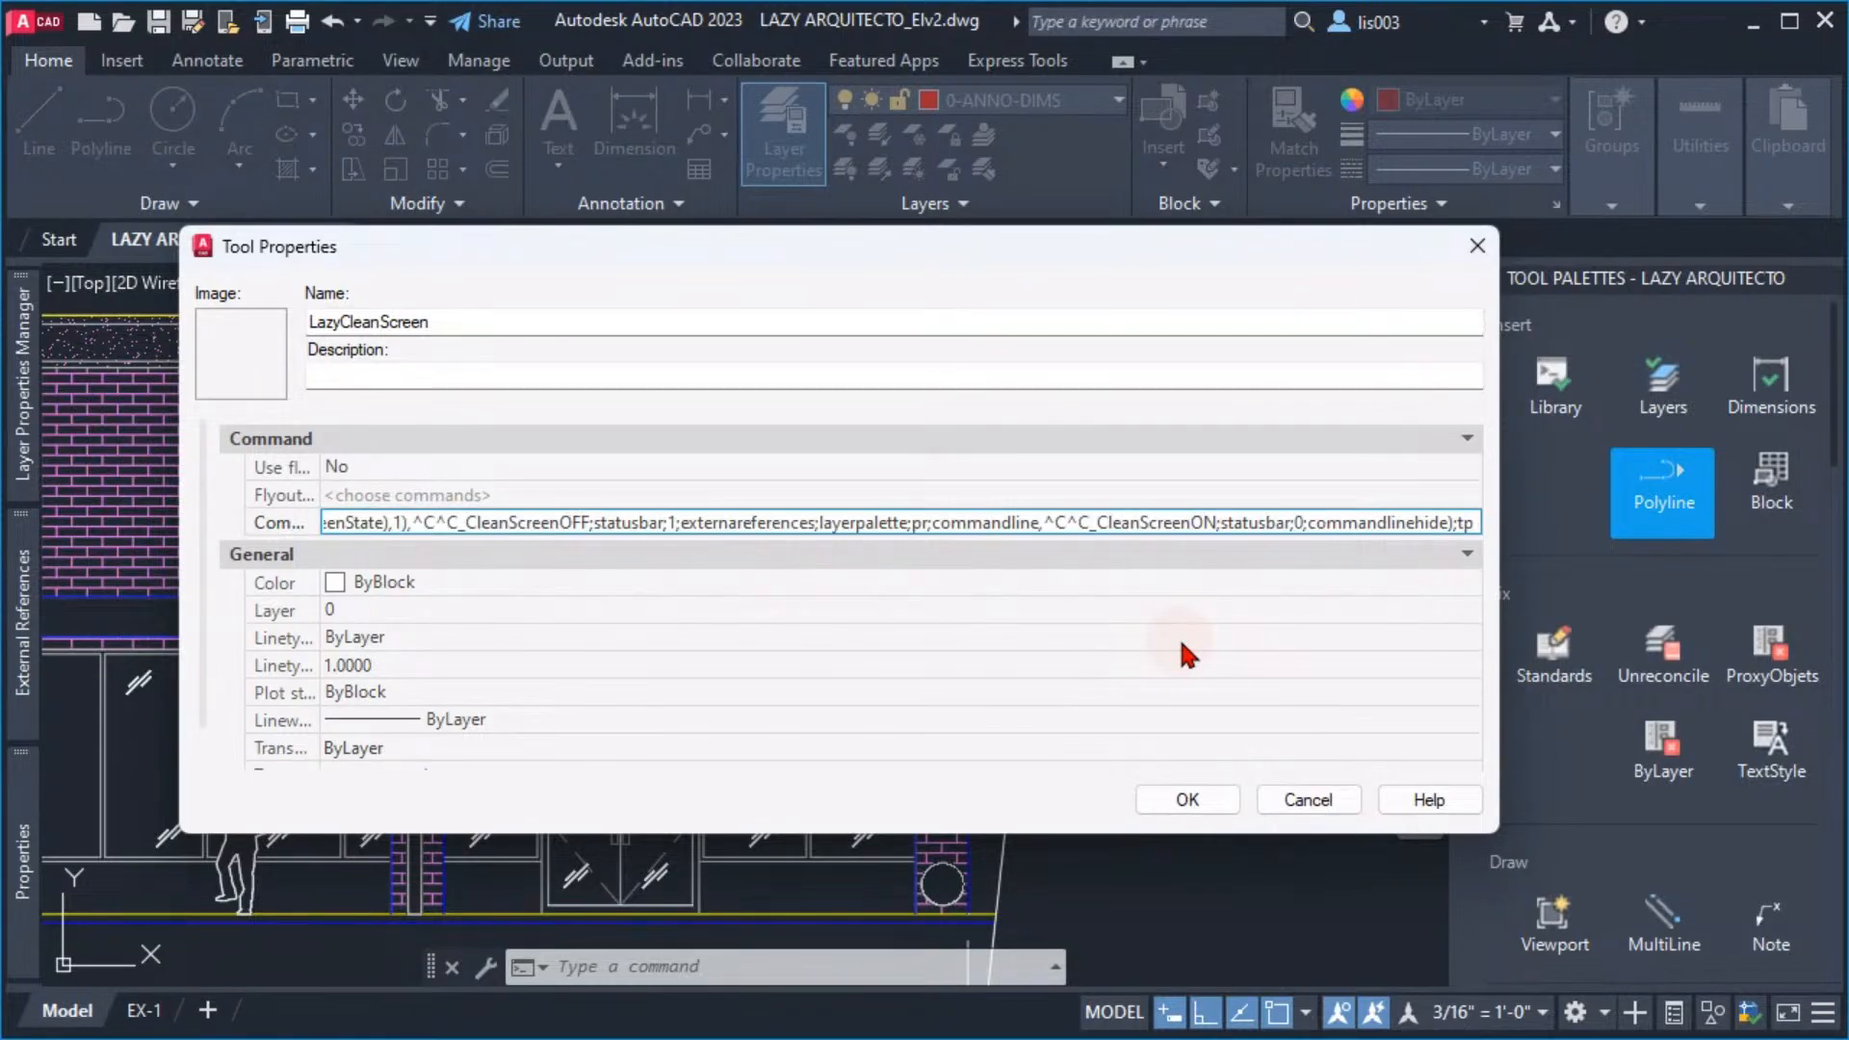
type(";")
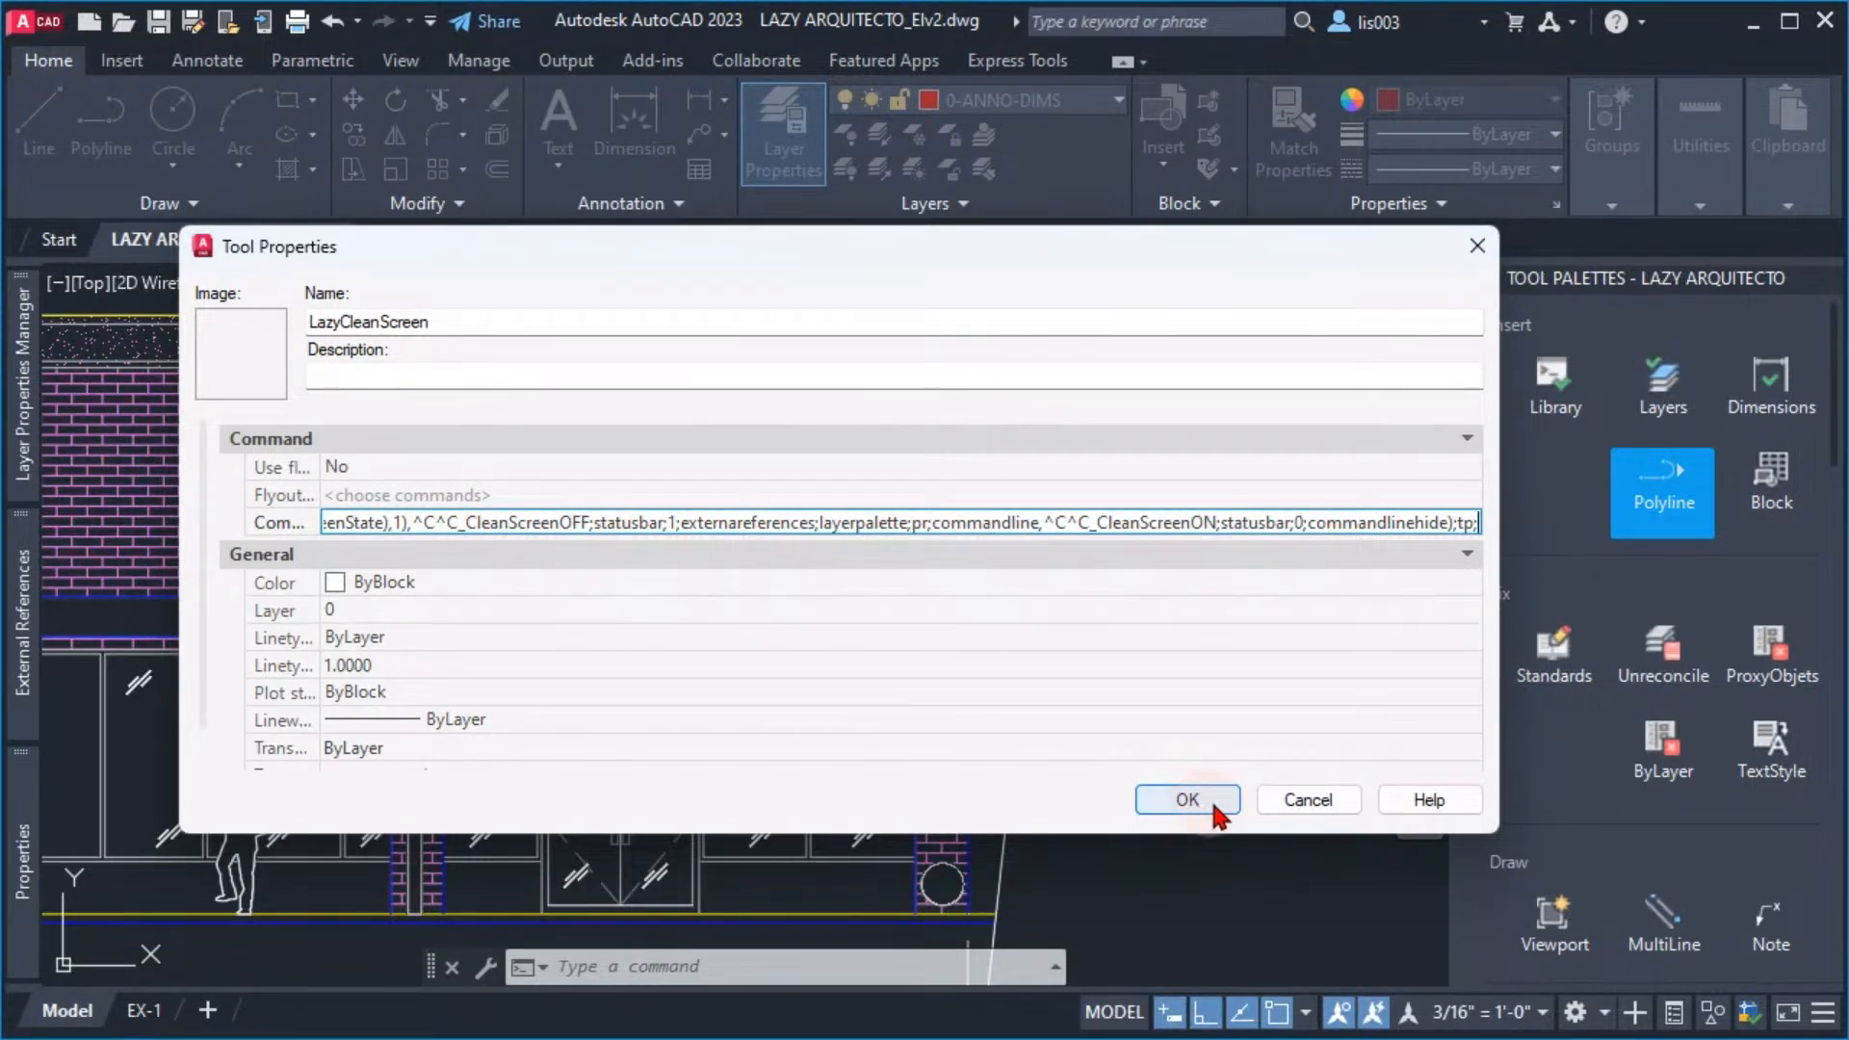
left_click(1208, 810)
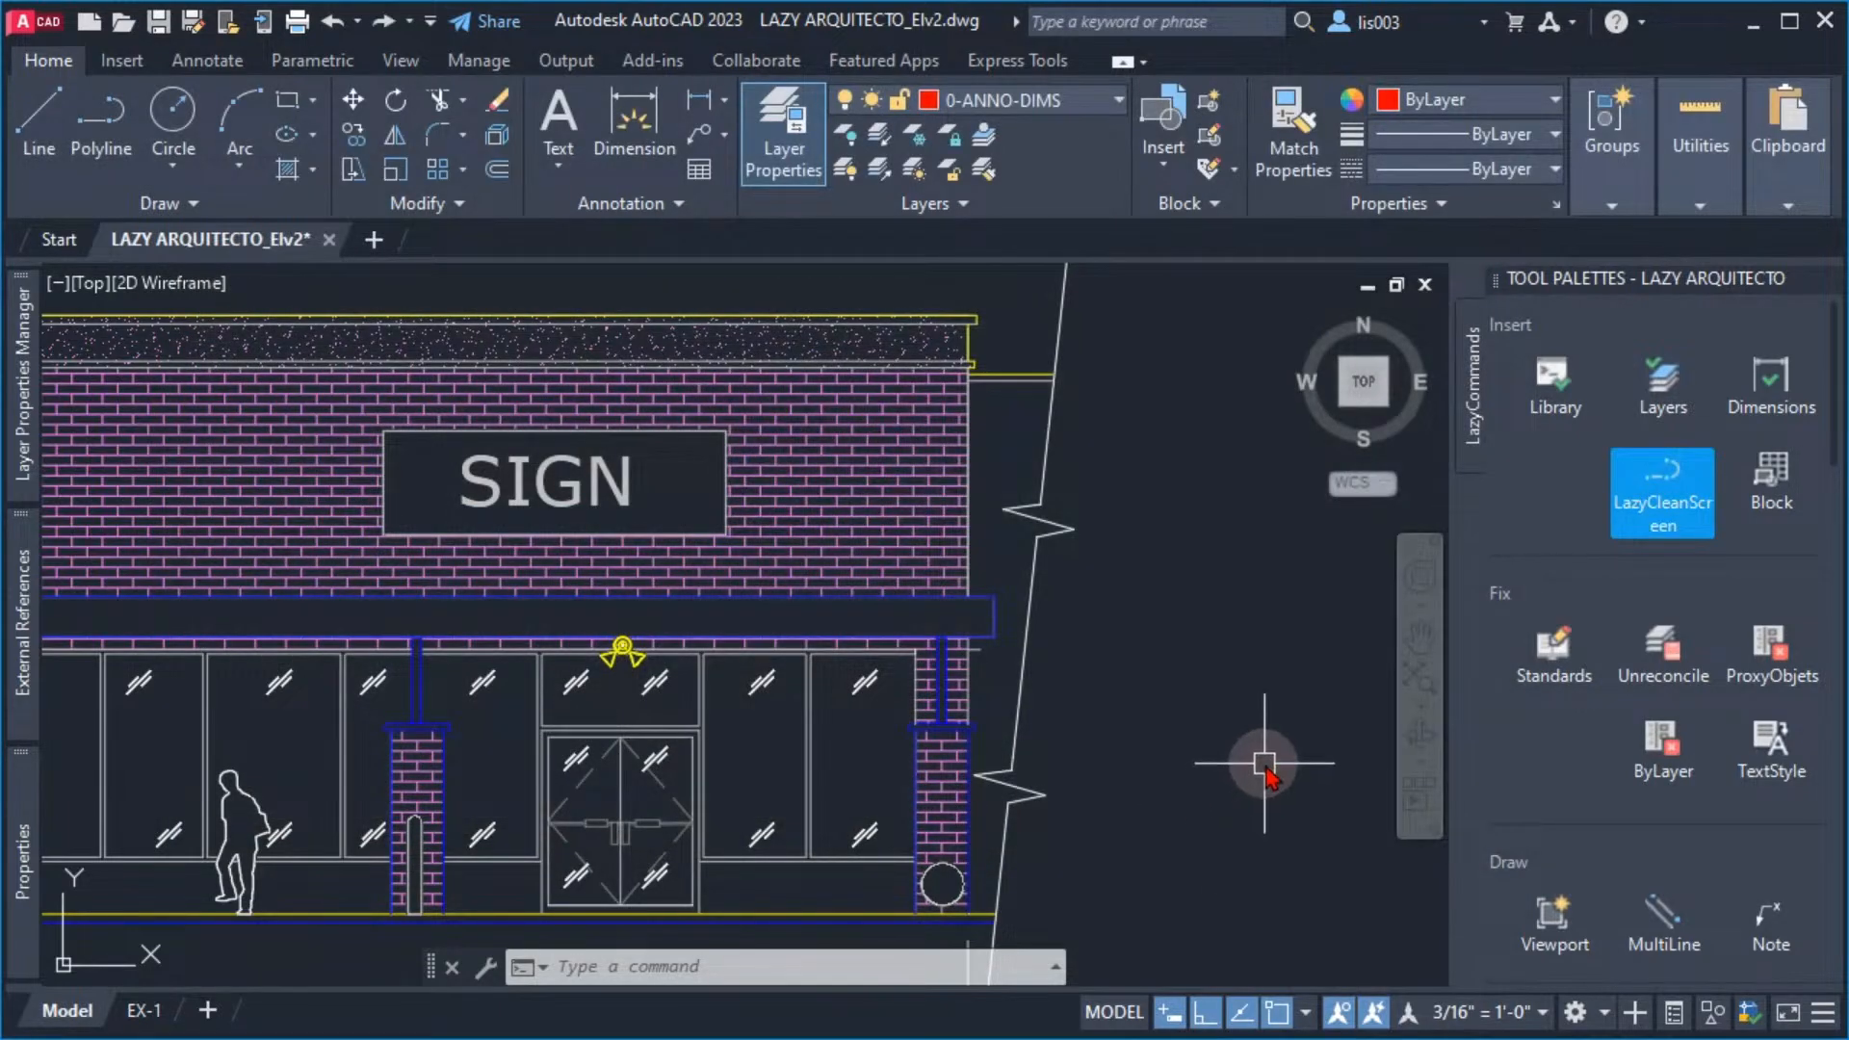
Run the LazyCleanScreen tool from the palette to test the clean screen toggle
mouse_move(1094, 648)
middle_mouse_down()
mouse_move(970, 598)
mouse_move(1045, 644)
middle_mouse_up()
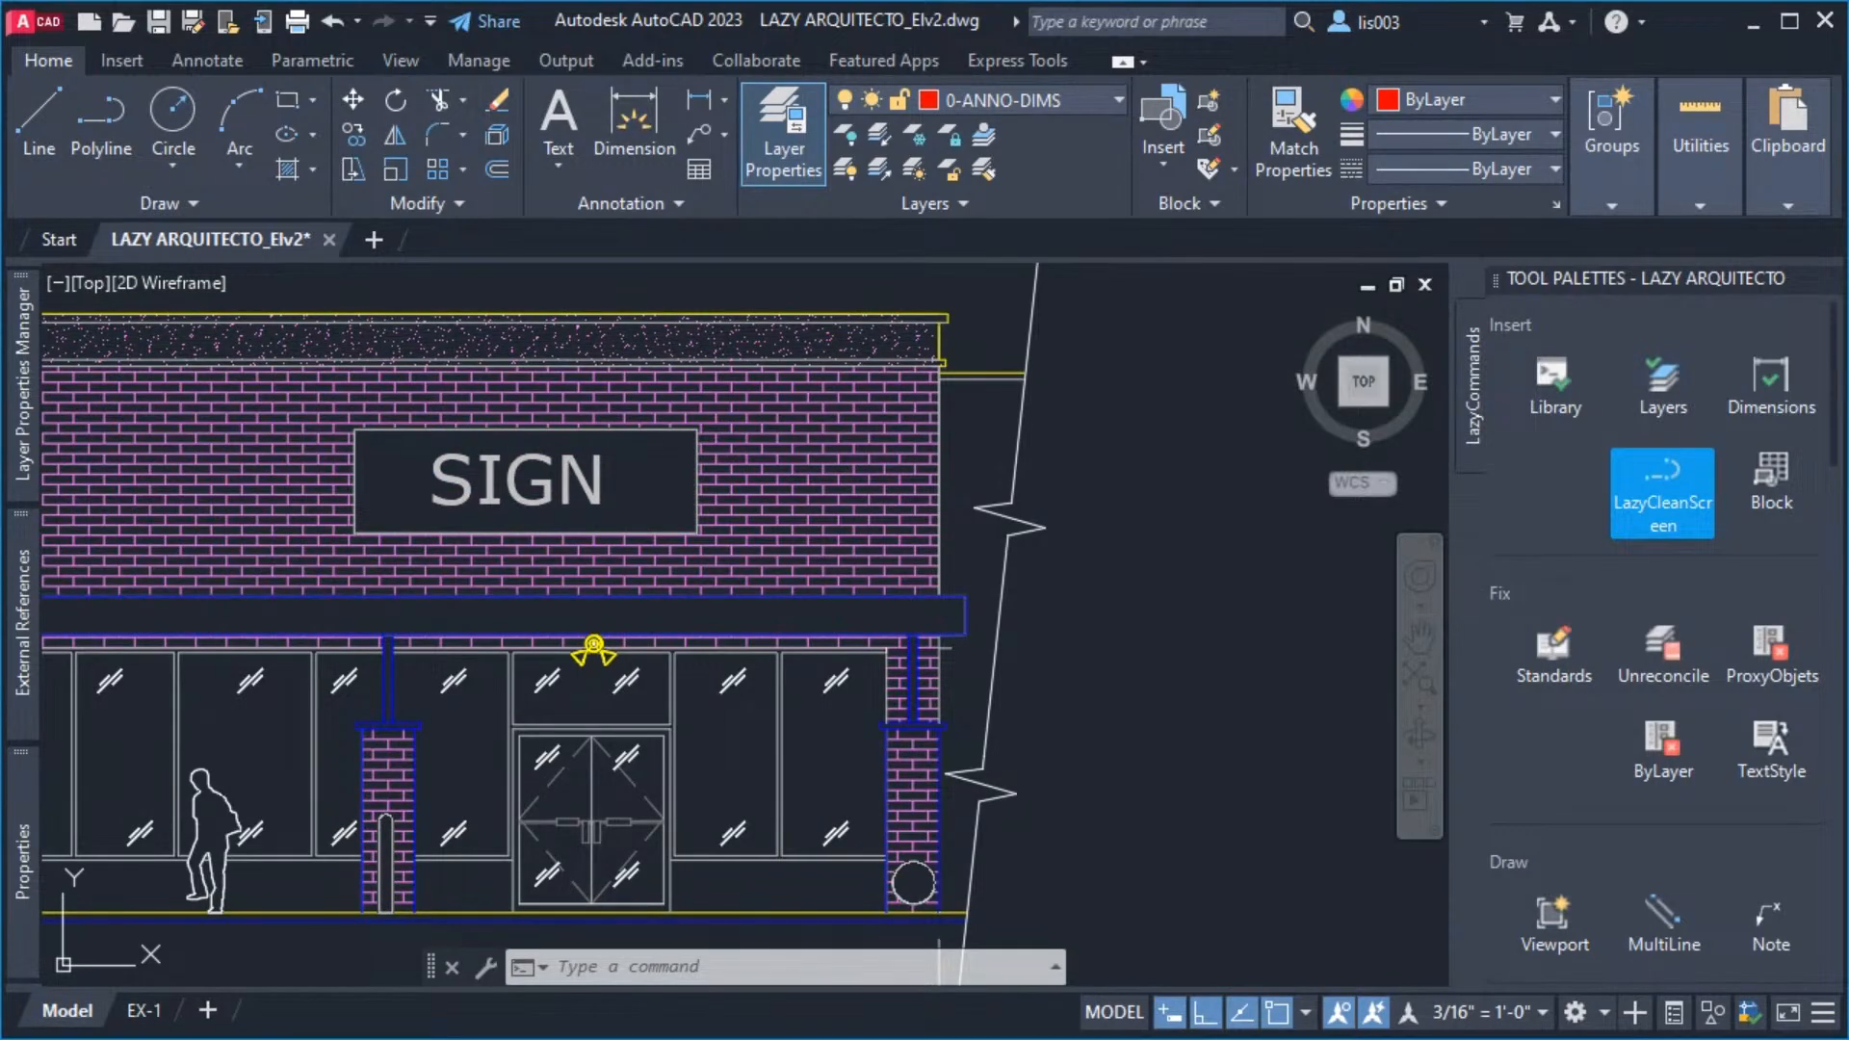
left_click(1670, 493)
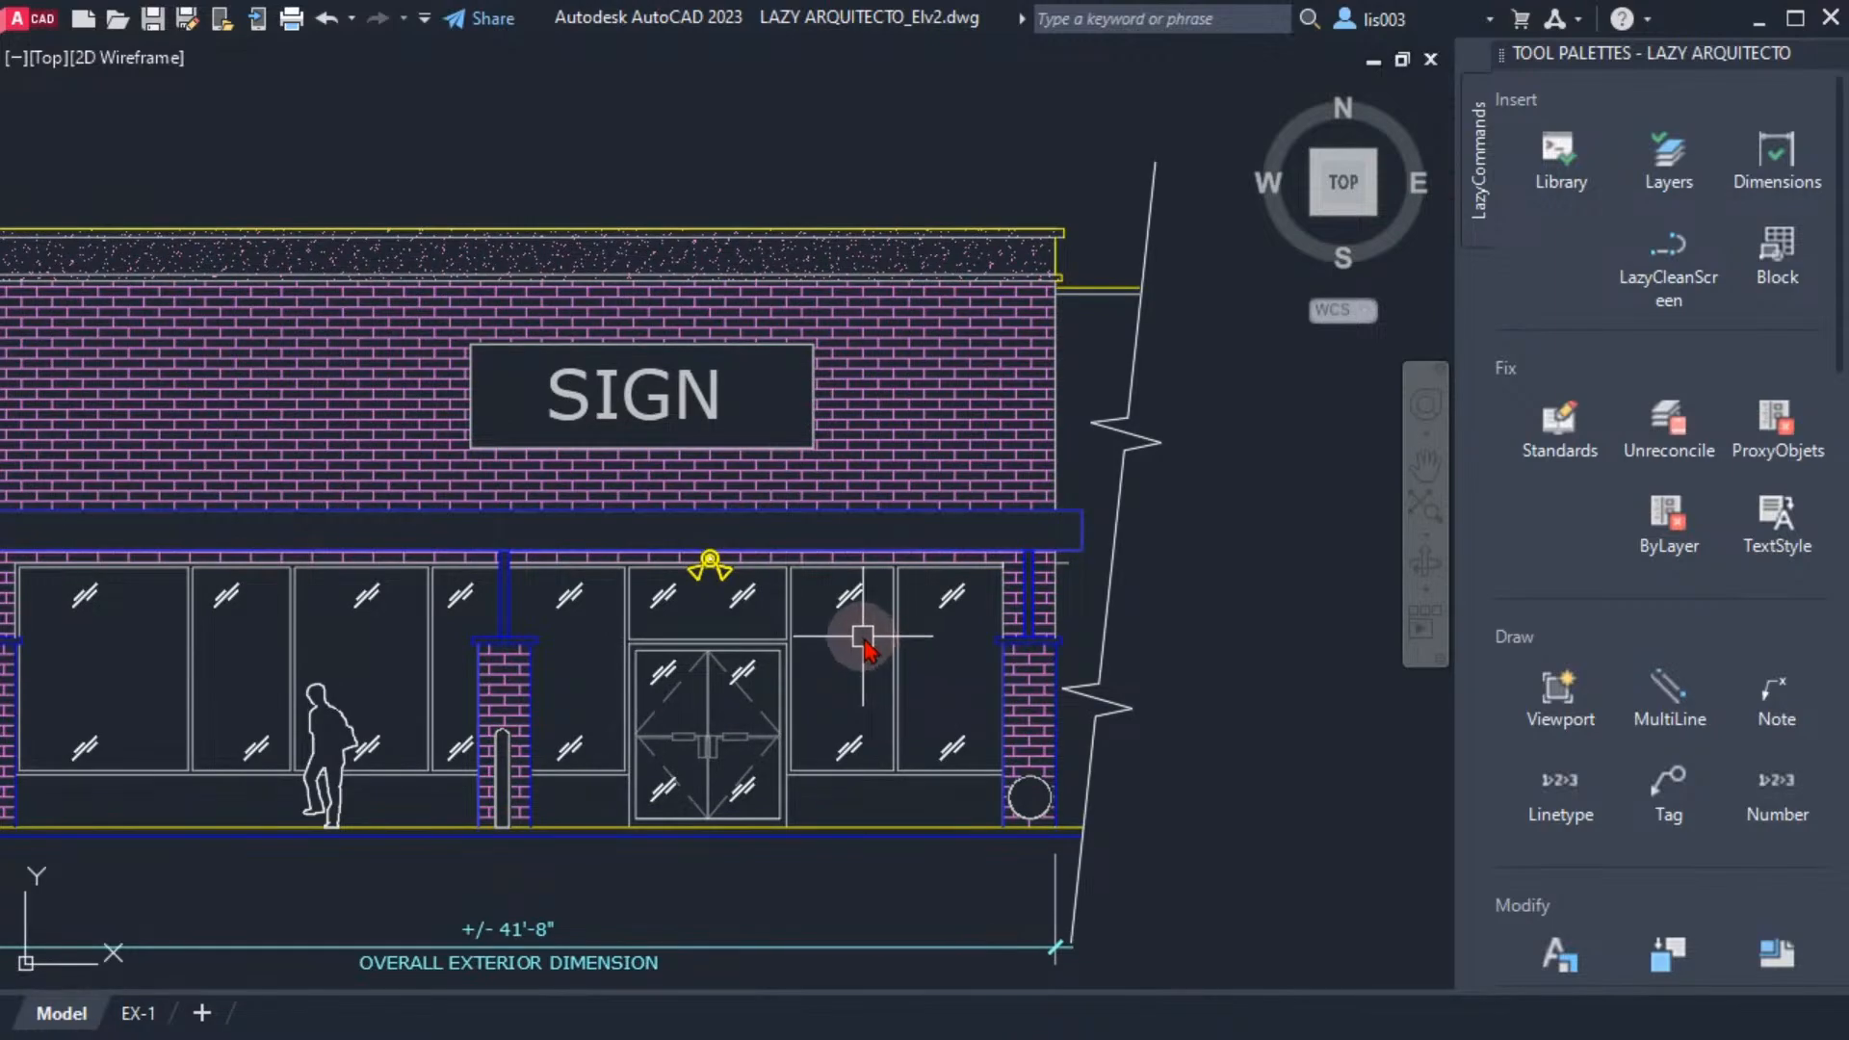
type("OP")
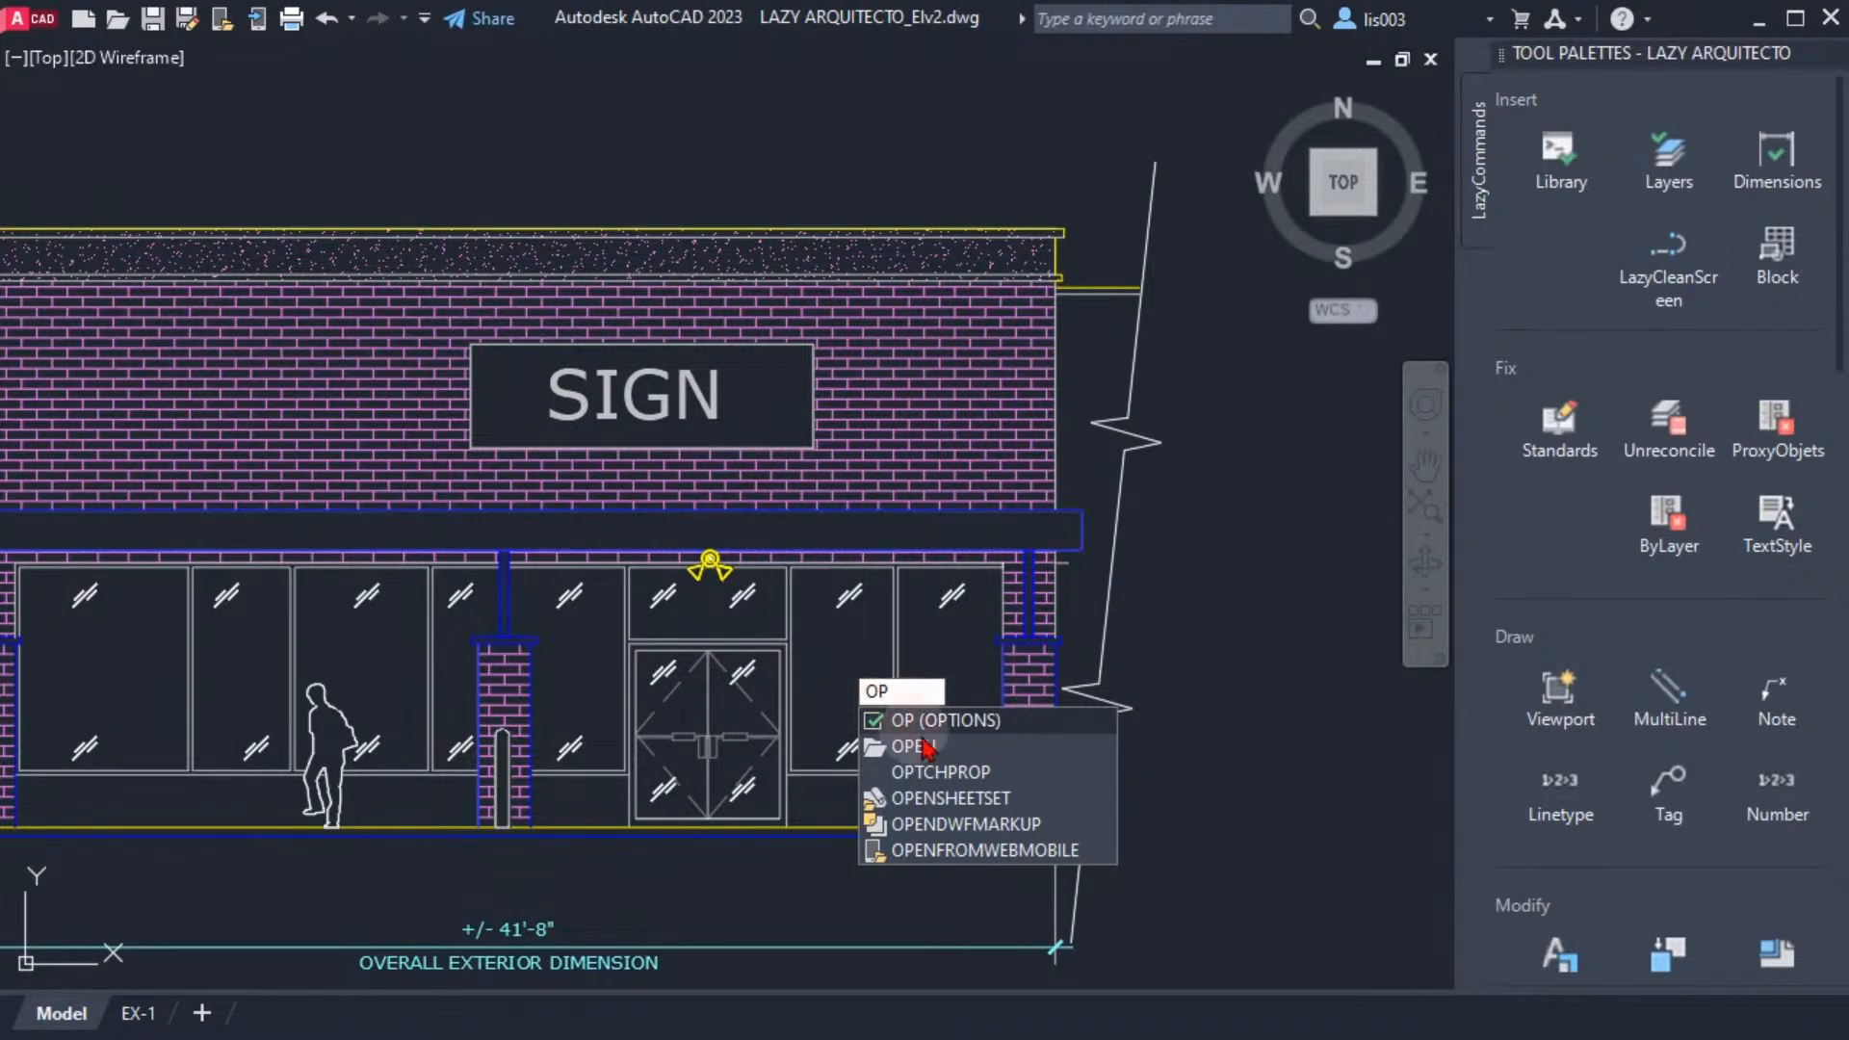
key("Escape")
left_click(862, 634)
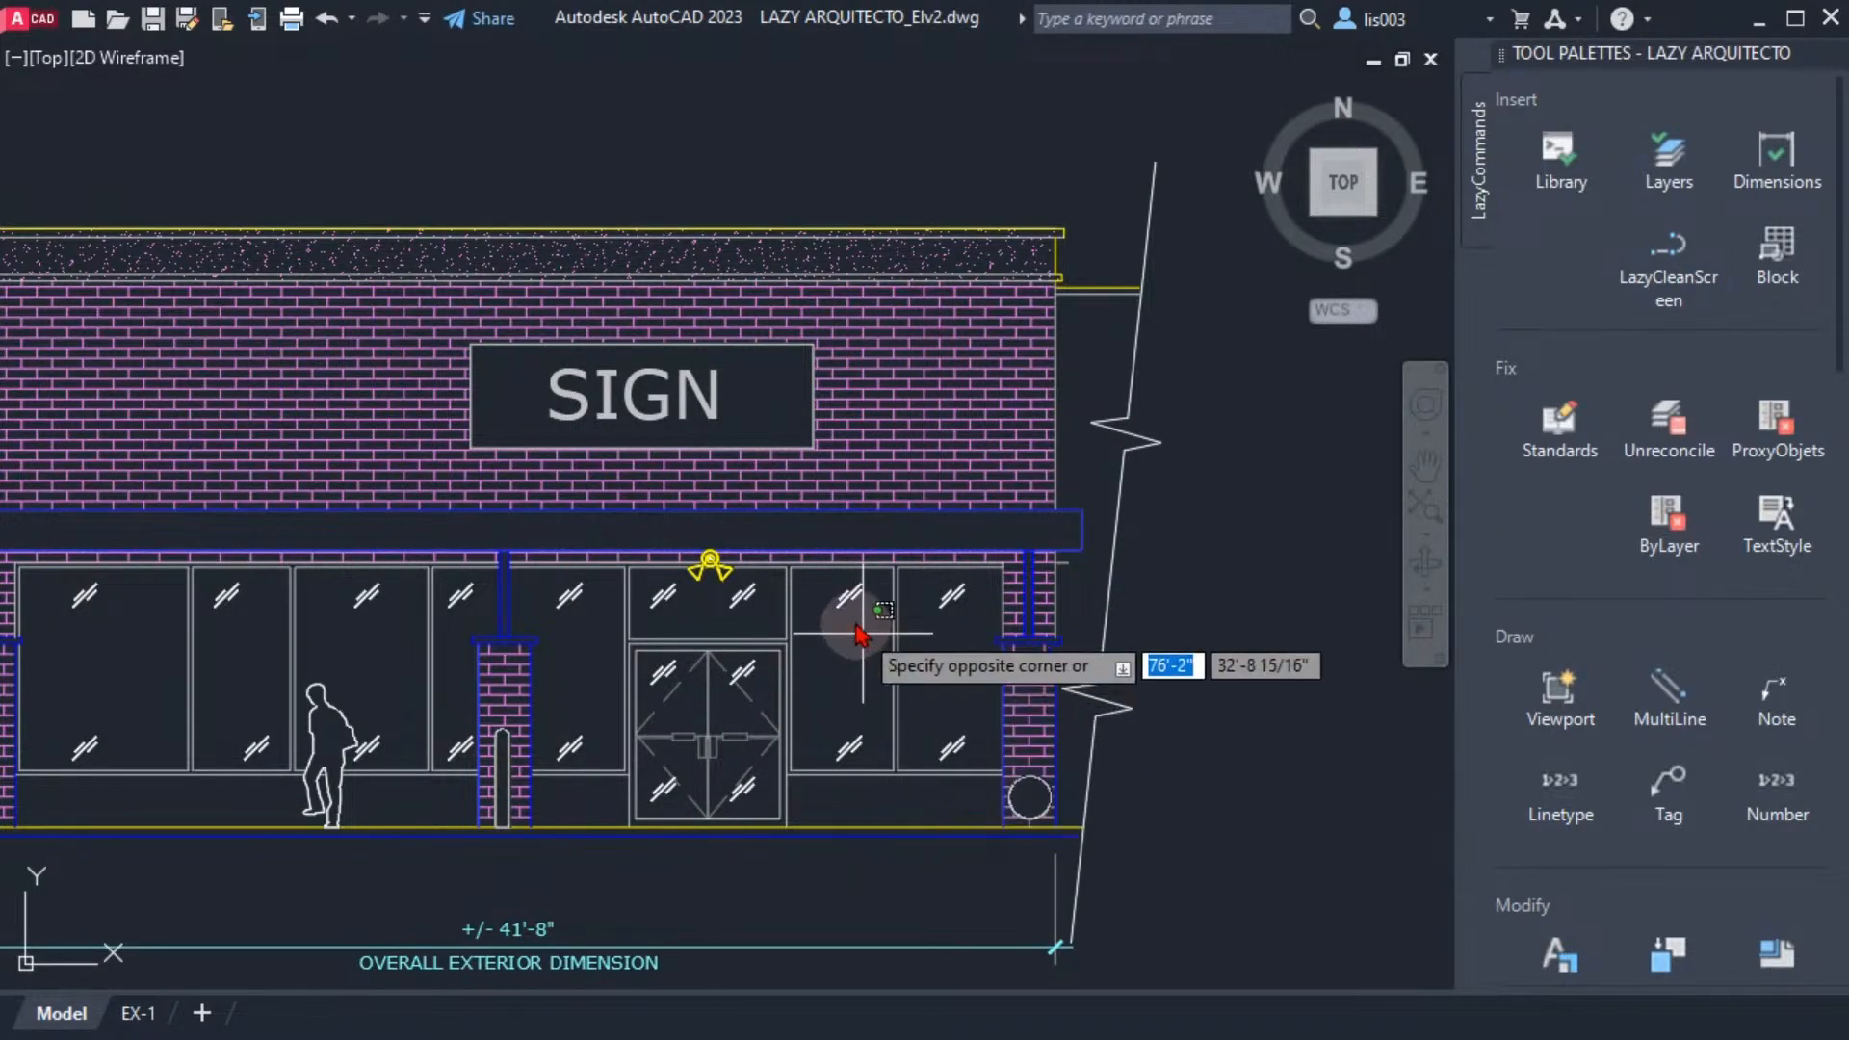
left_click(840, 599)
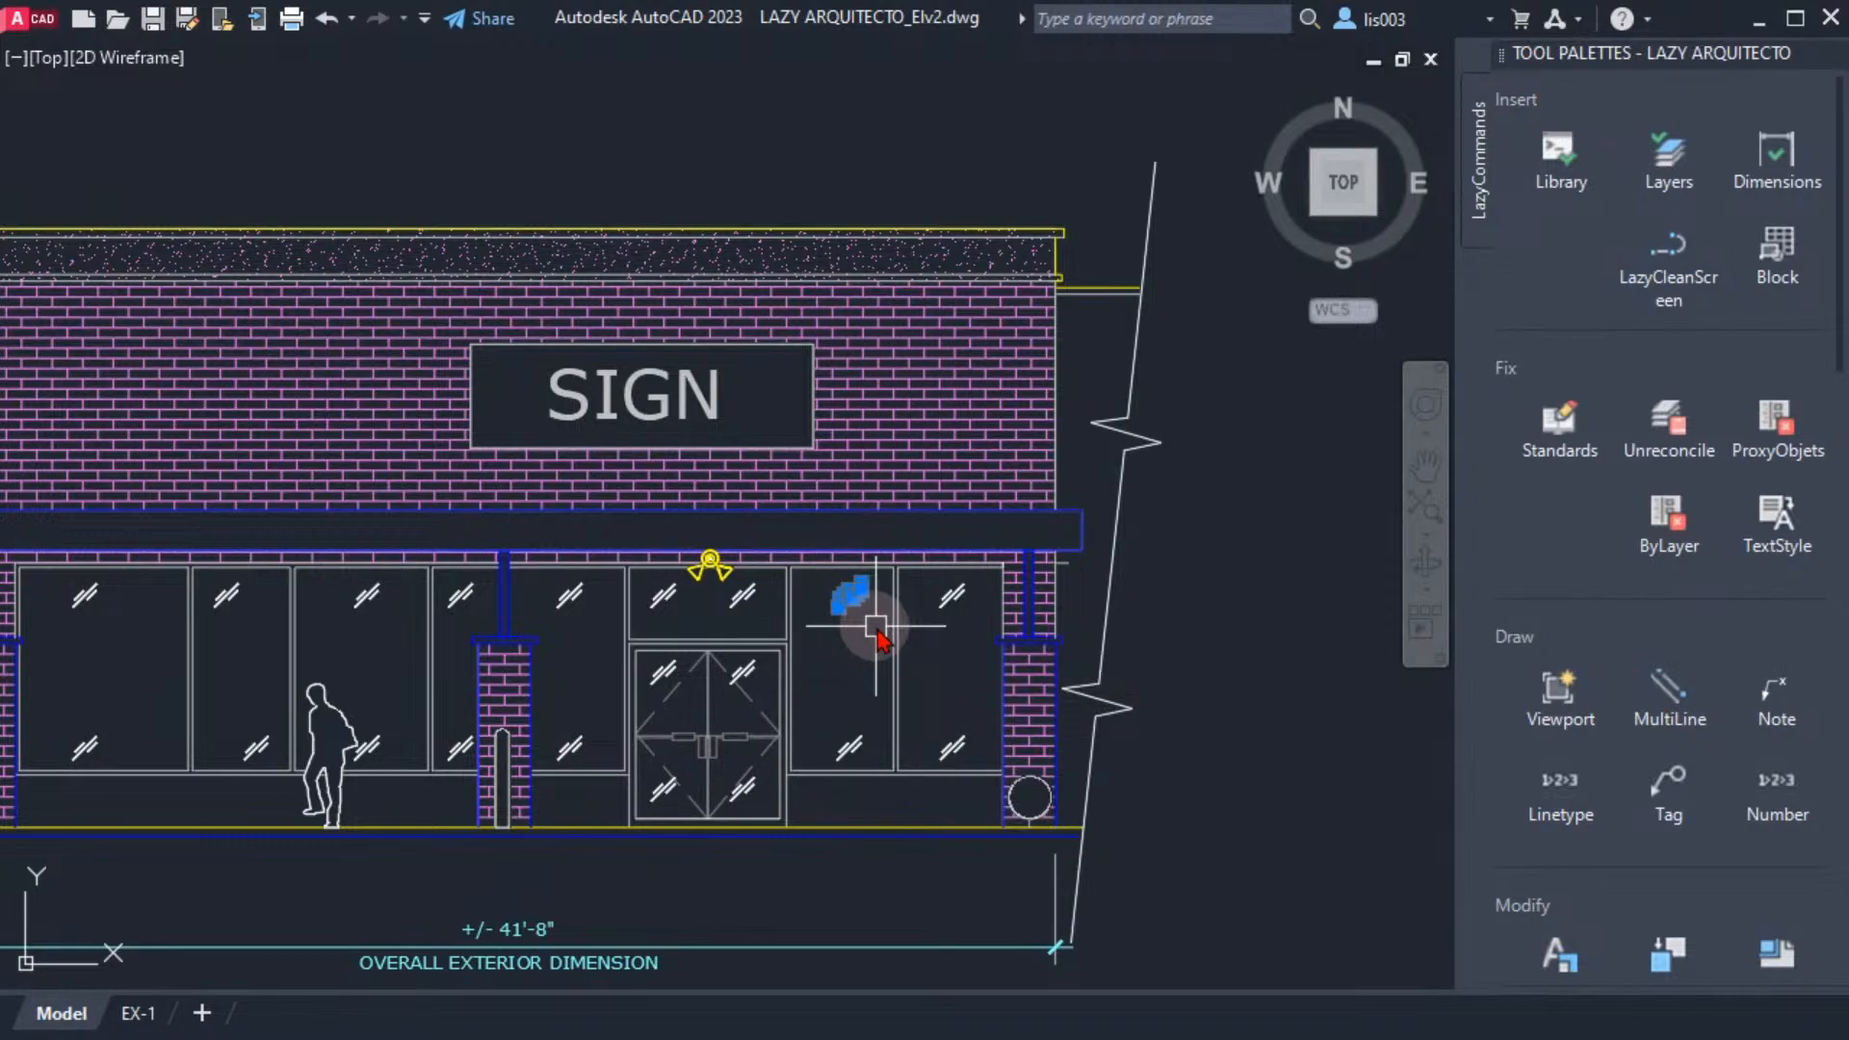
type("i")
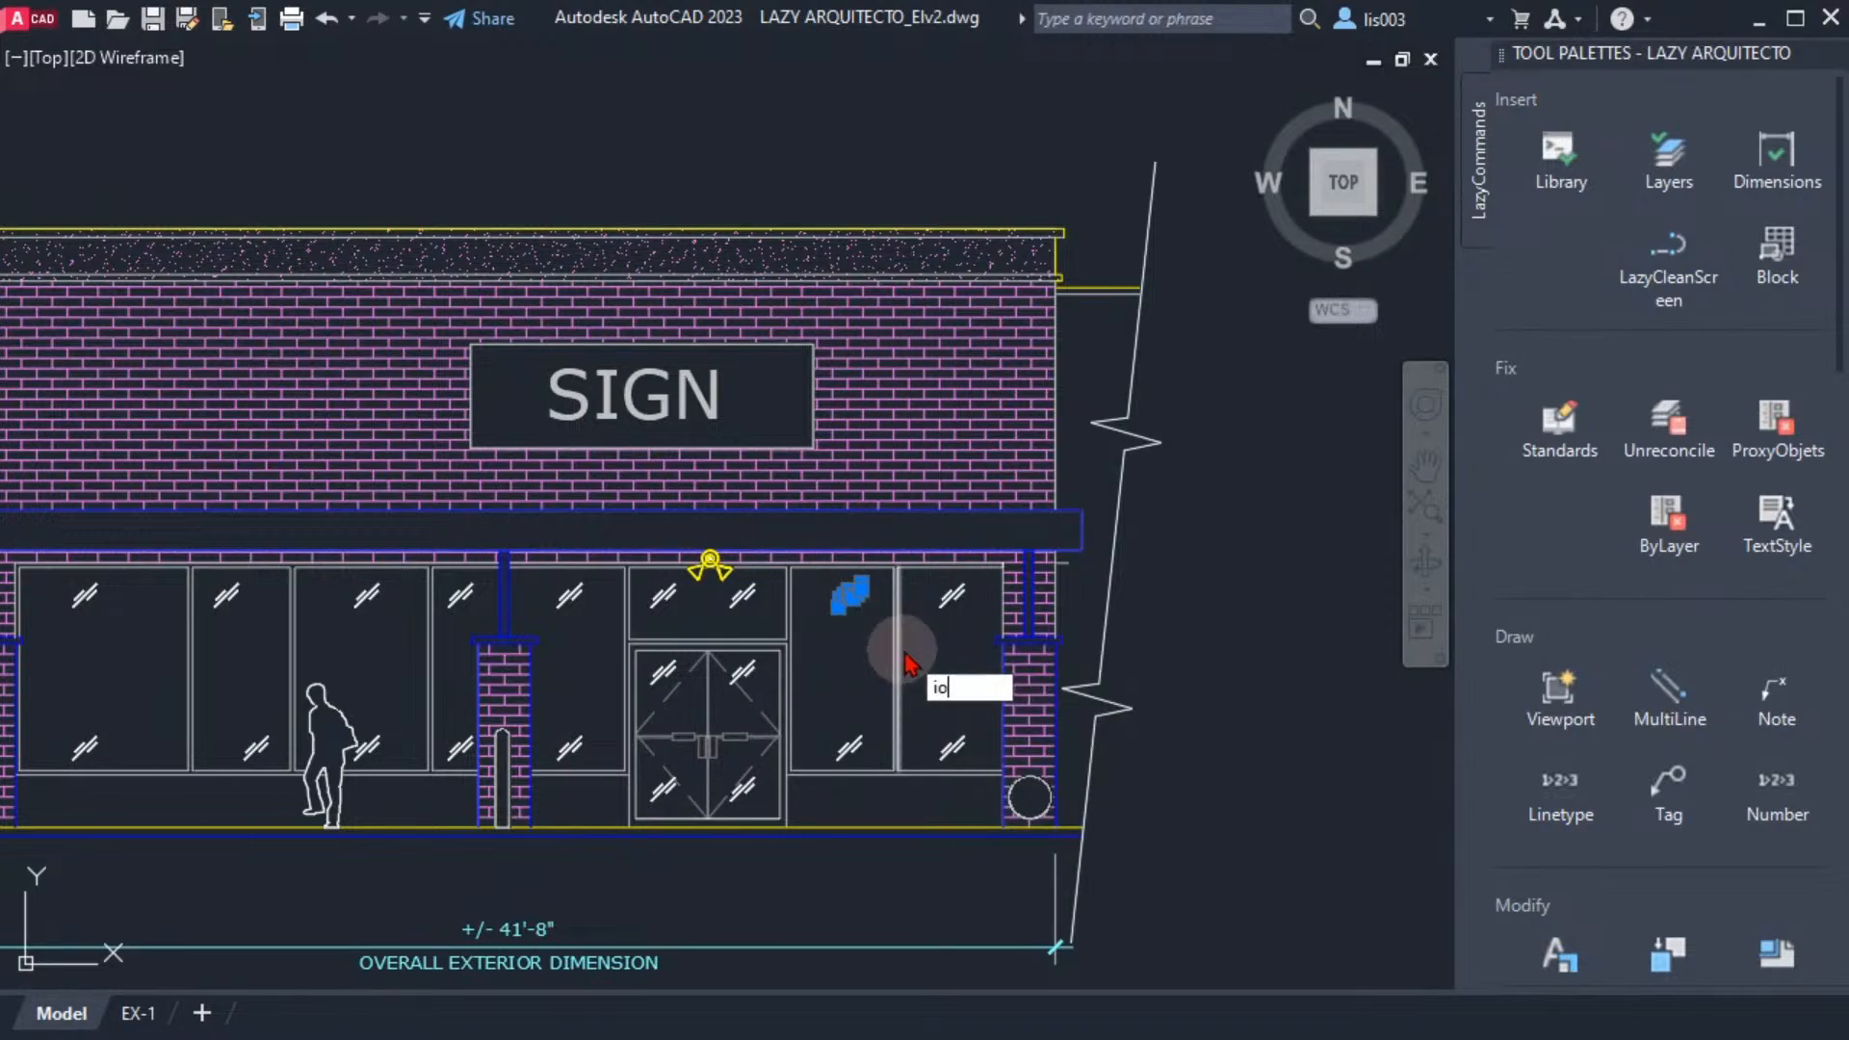
type("o")
key("BackSpace")
key("BackSpace")
key("Escape")
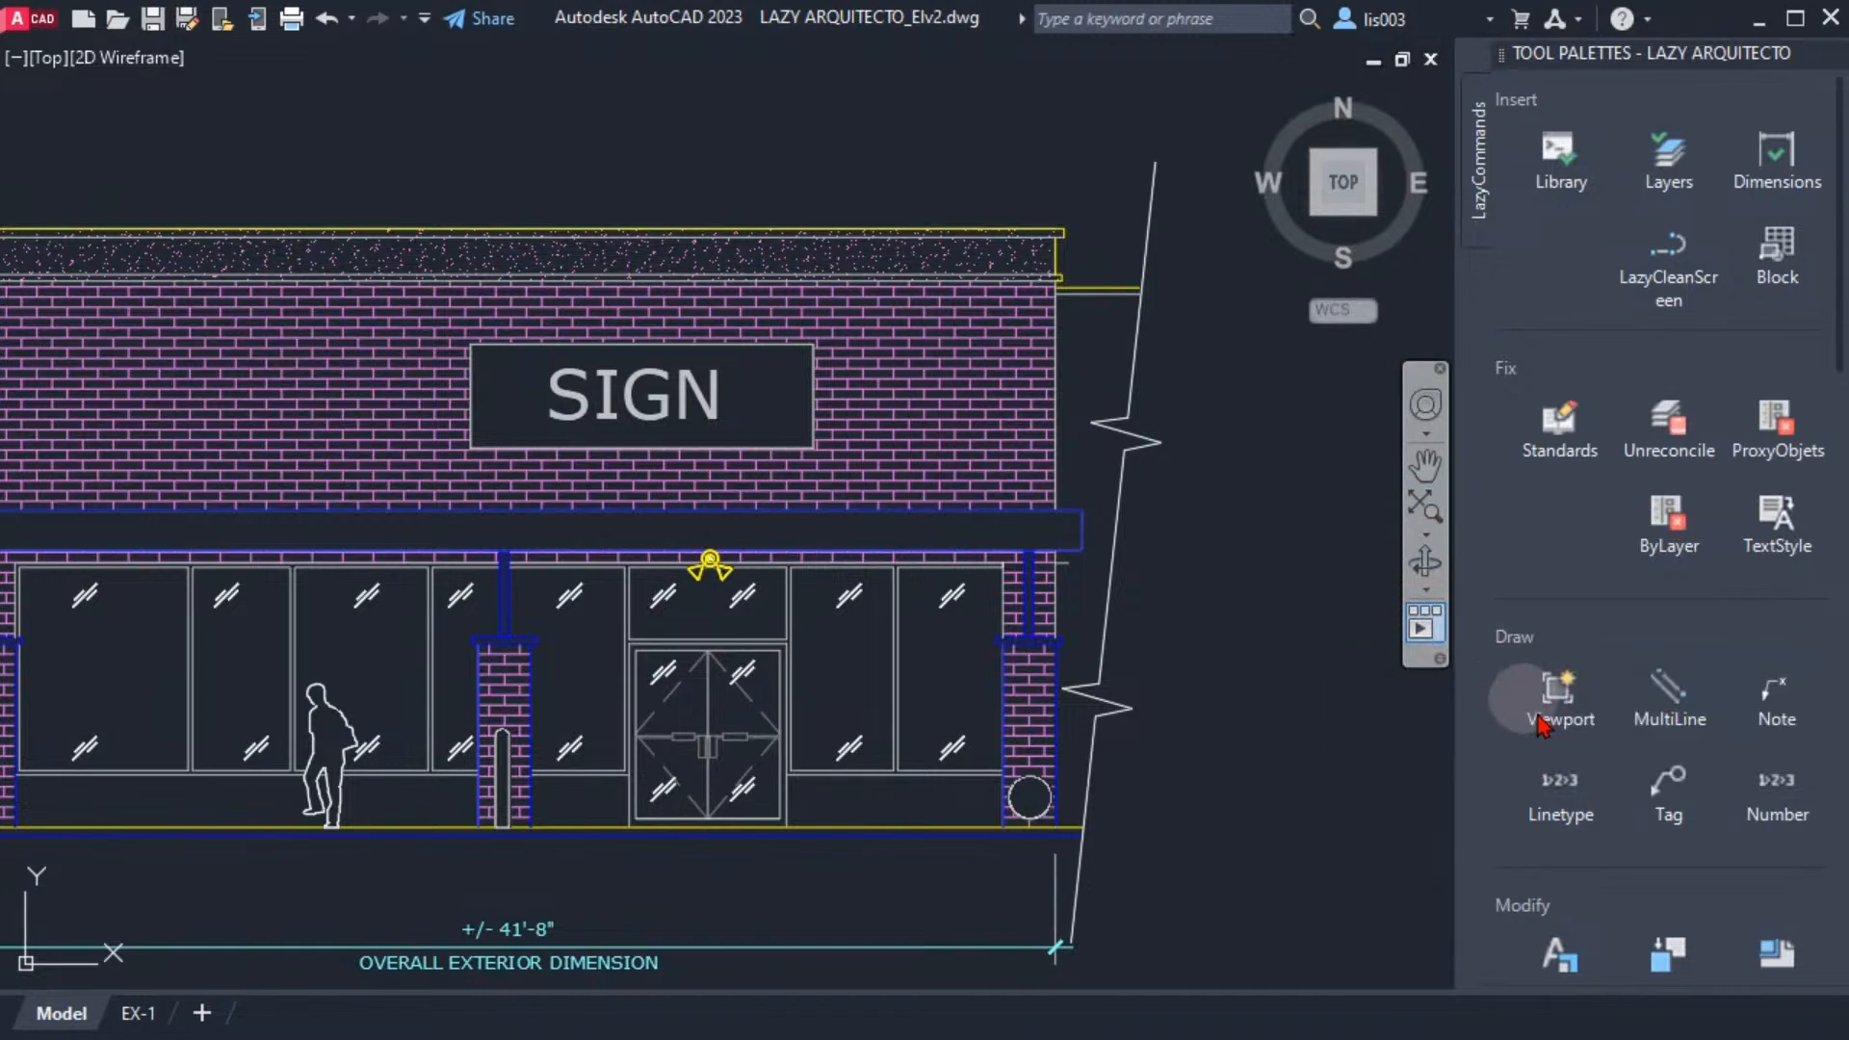
Run the LazyCleanScreen tool repeatedly to test switching clean screen off and on, shifting the floating command line between runs
left_click(1675, 255)
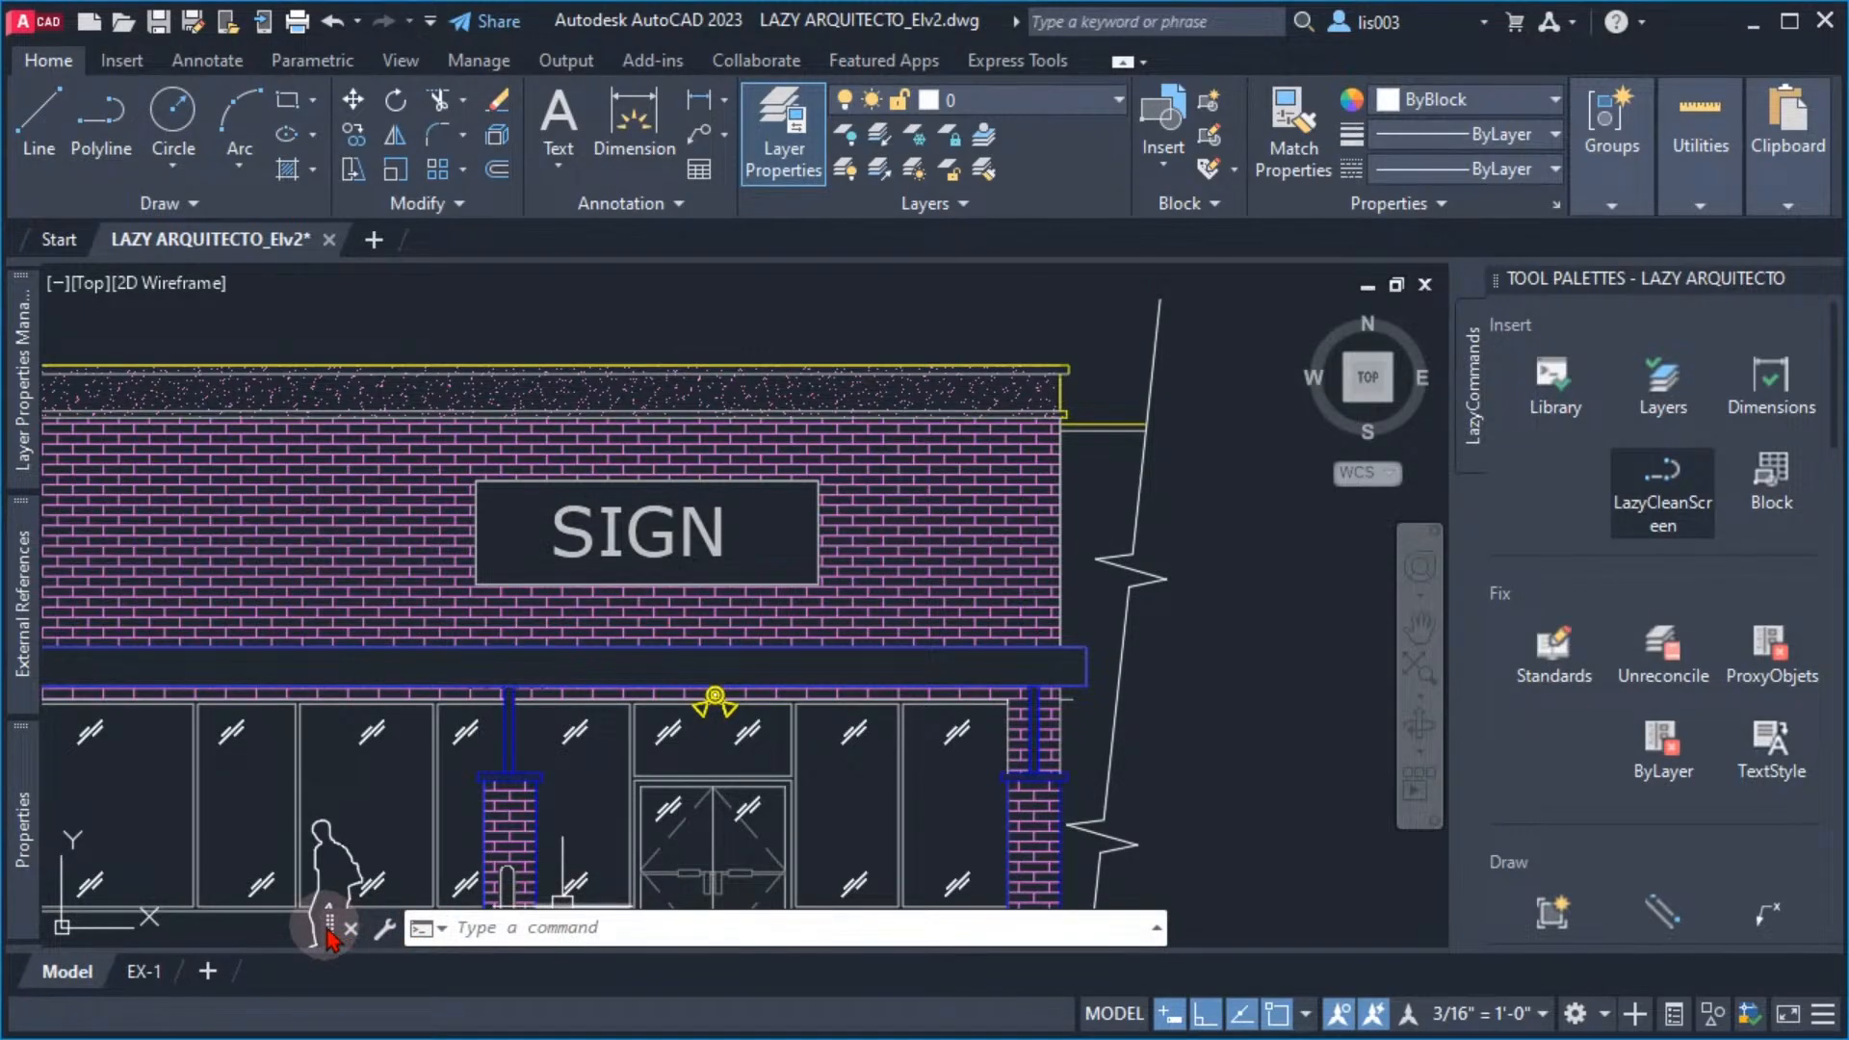
mouse_move(329, 930)
left_mouse_down()
mouse_move(289, 891)
mouse_move(450, 948)
mouse_move(453, 928)
left_mouse_up()
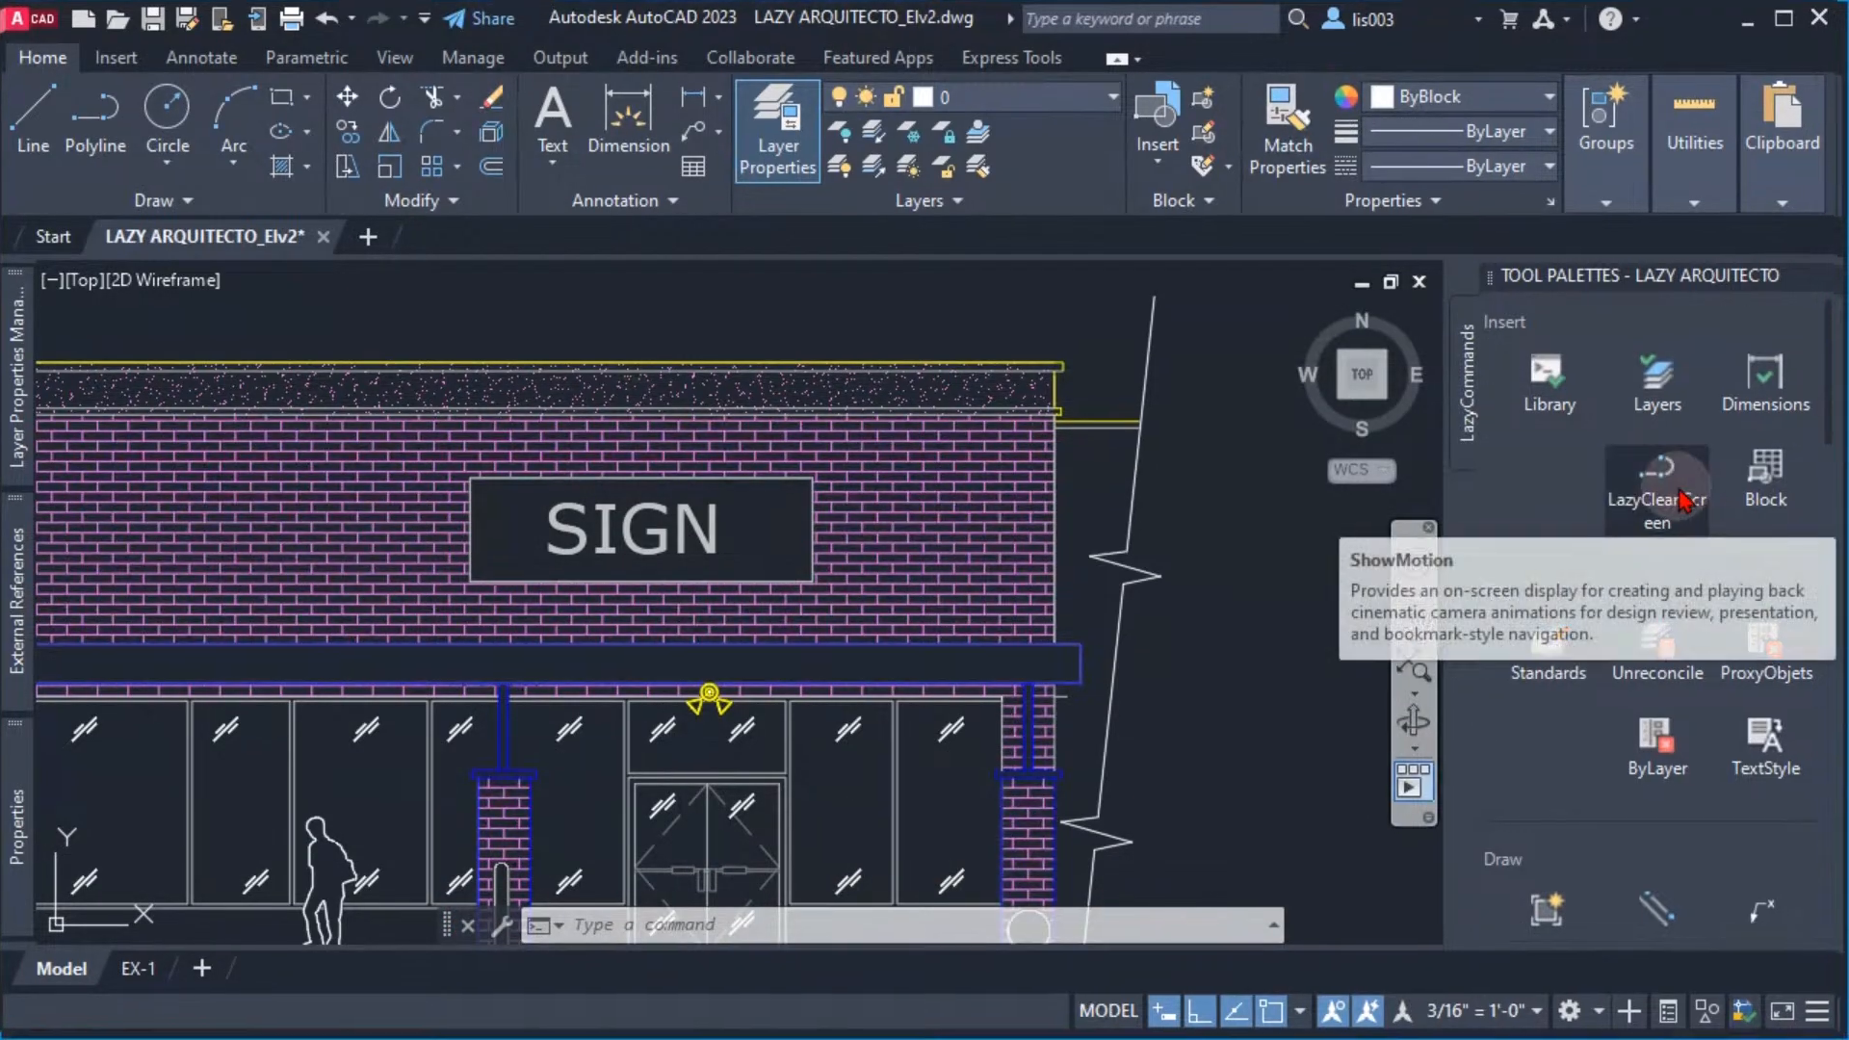
left_click(1661, 496)
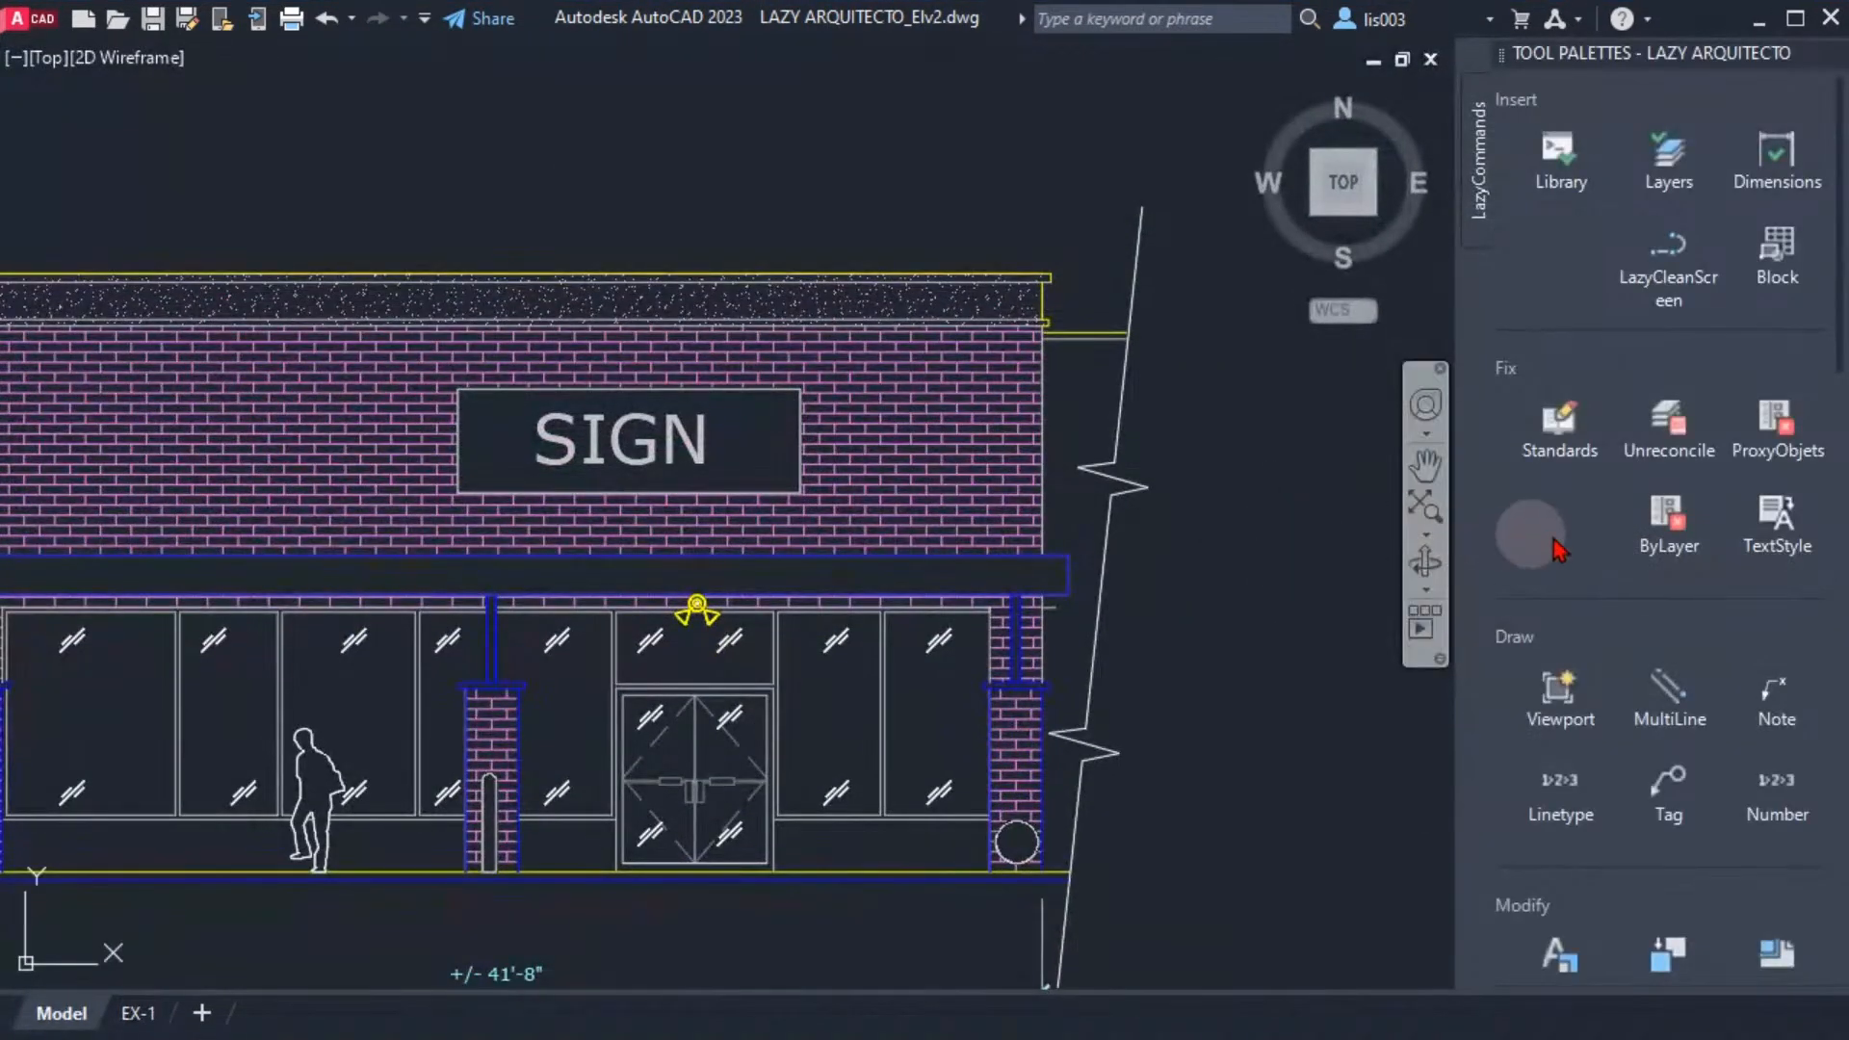
left_click(1670, 284)
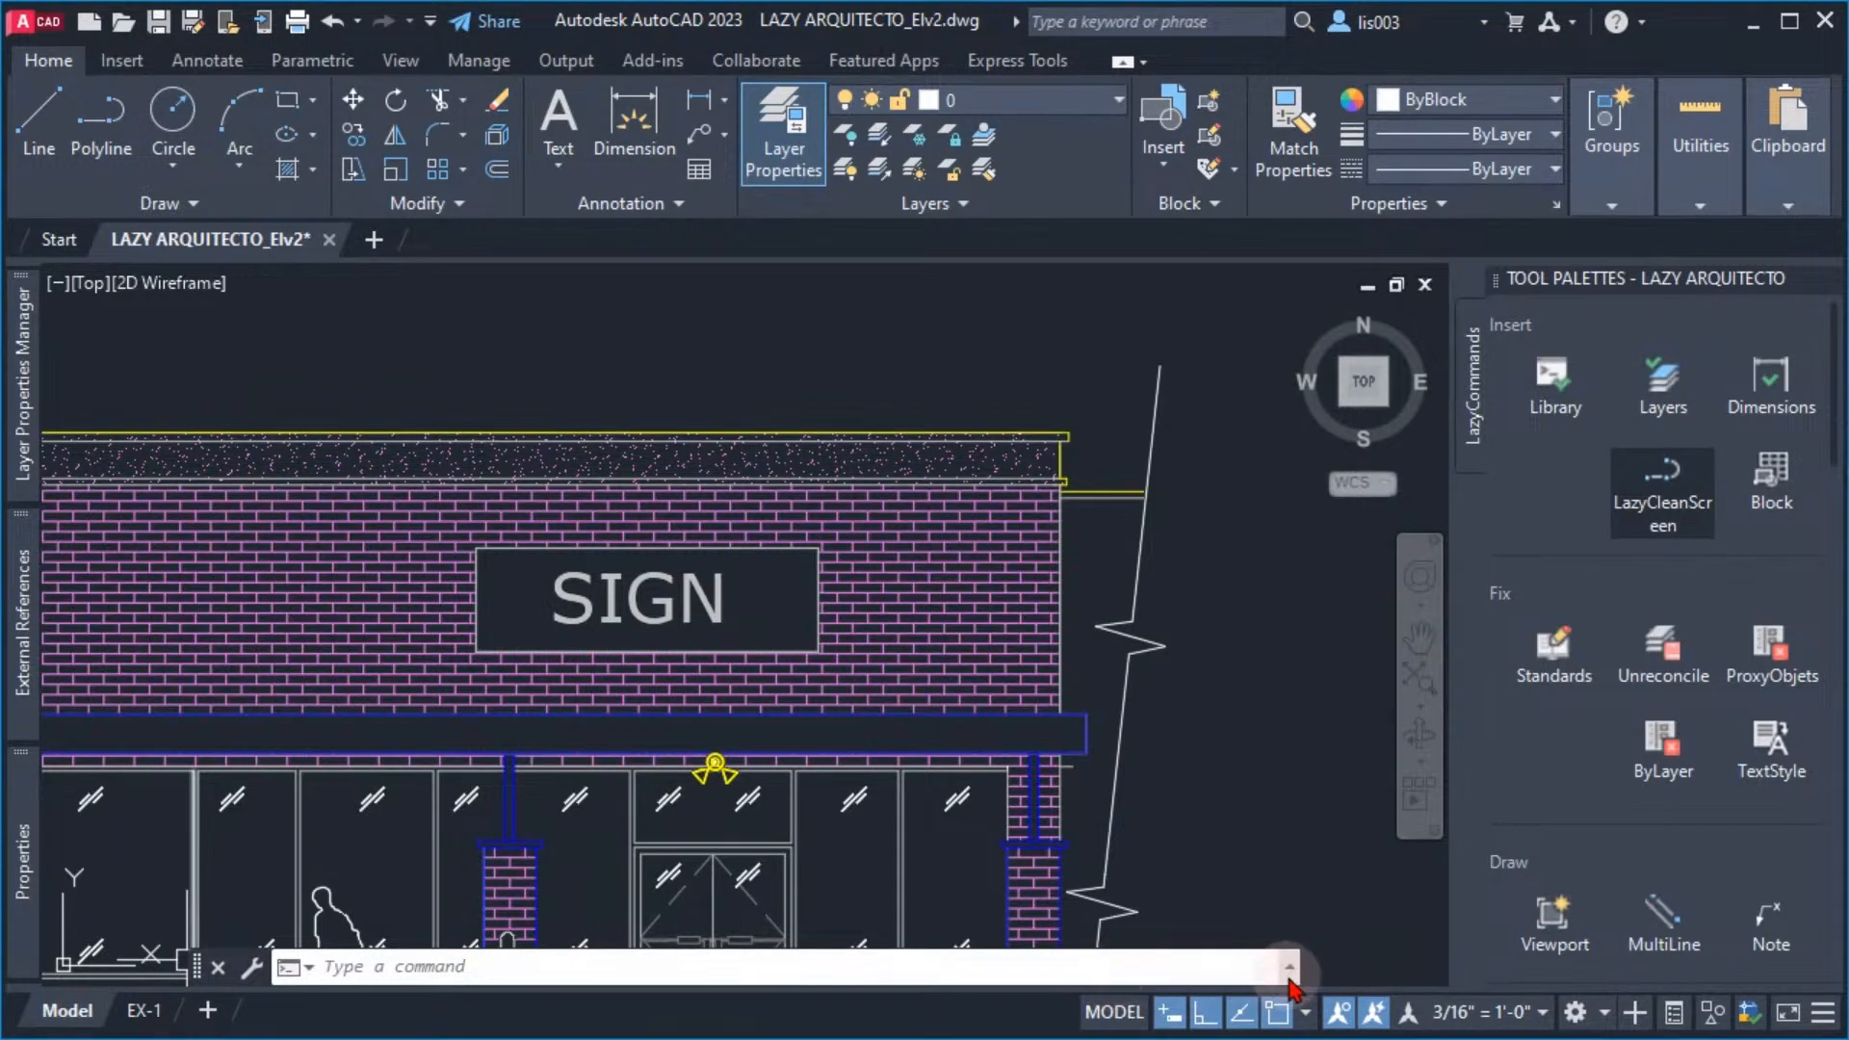
left_click(1618, 491)
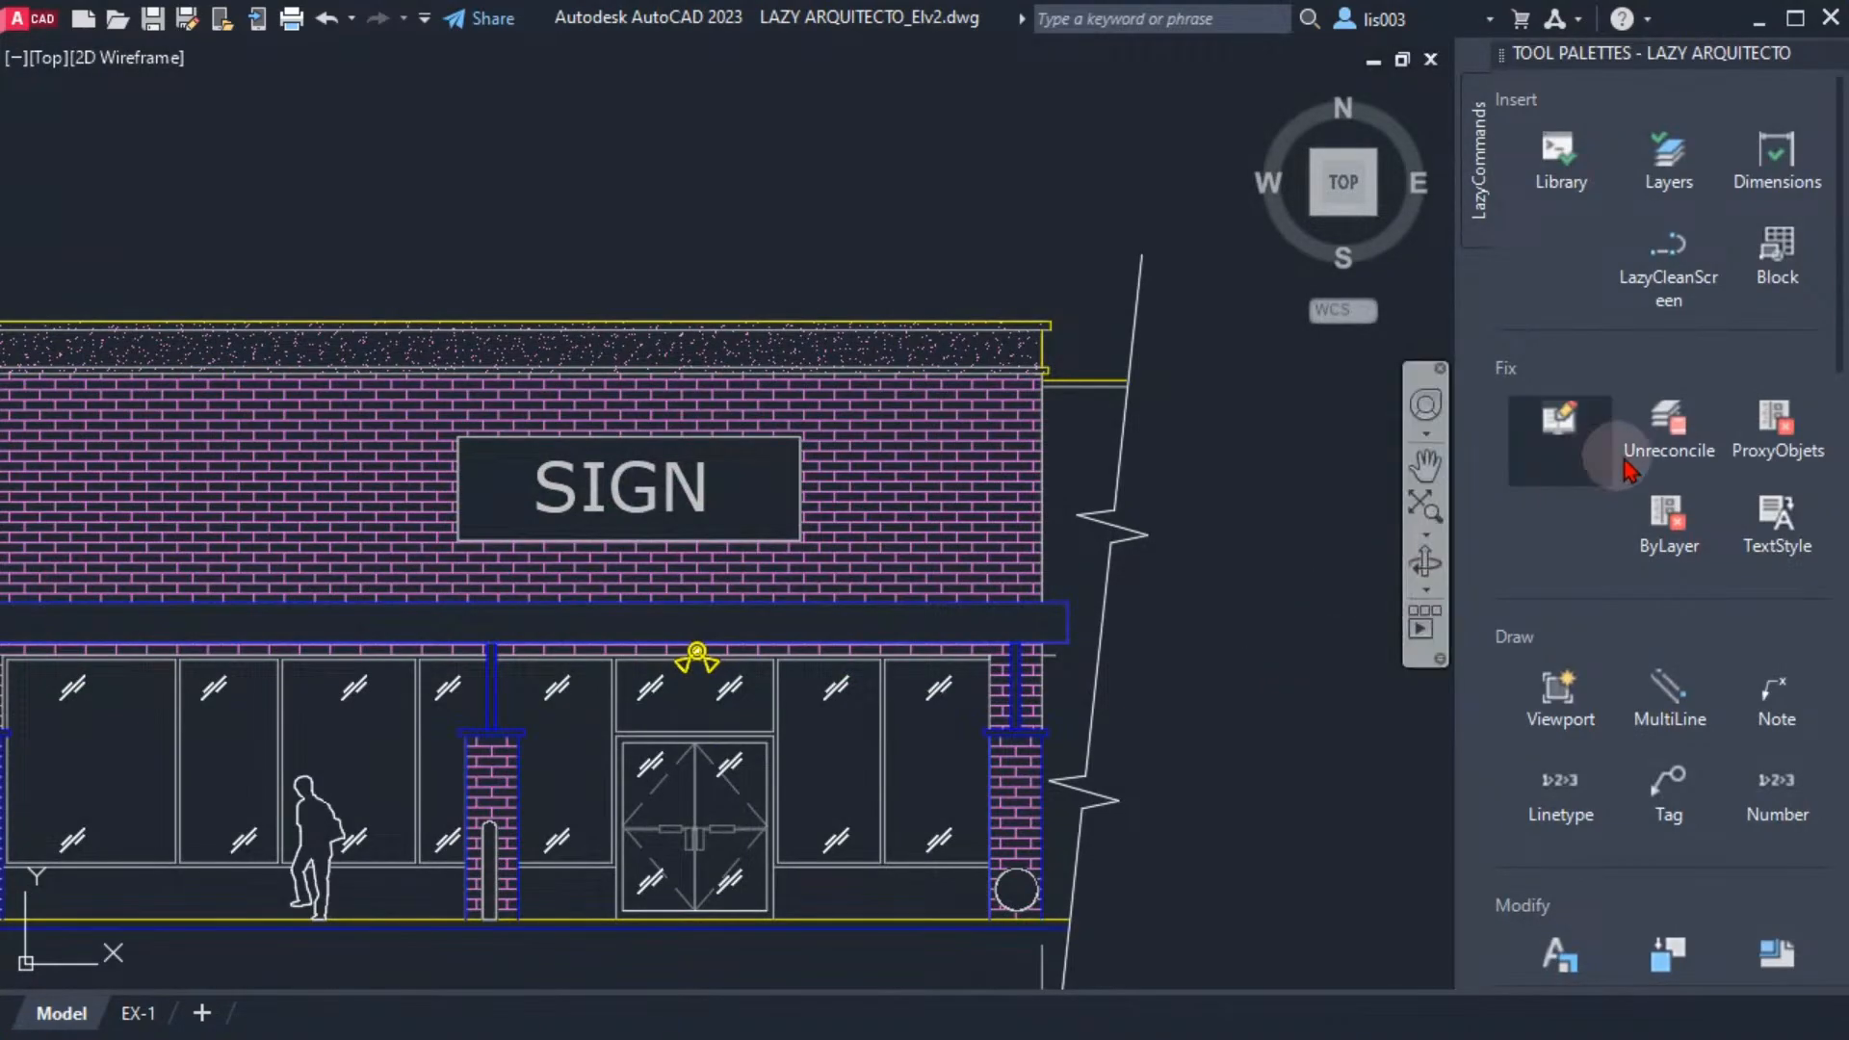
left_click(1671, 258)
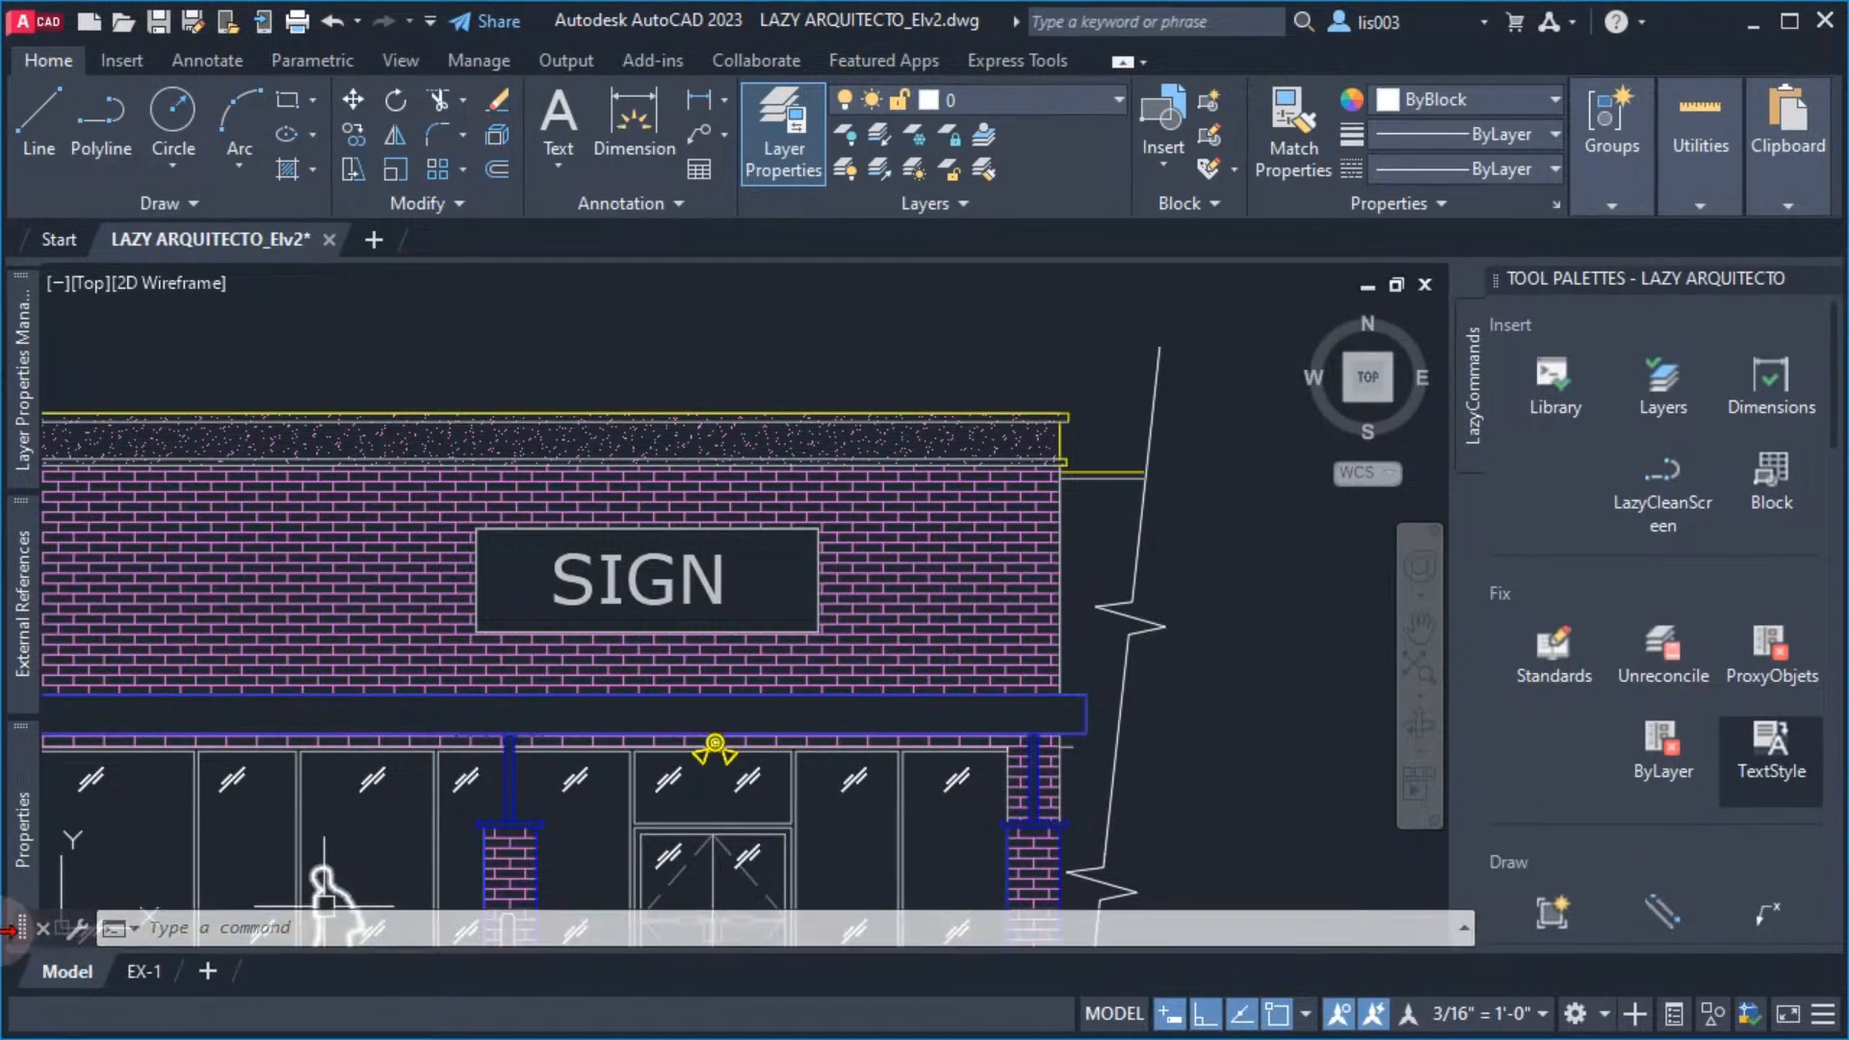
Move the floating command line up over the Properties palette and shorten it to less than half its length
mouse_move(24, 921)
left_click_drag(27, 931, 227, 880)
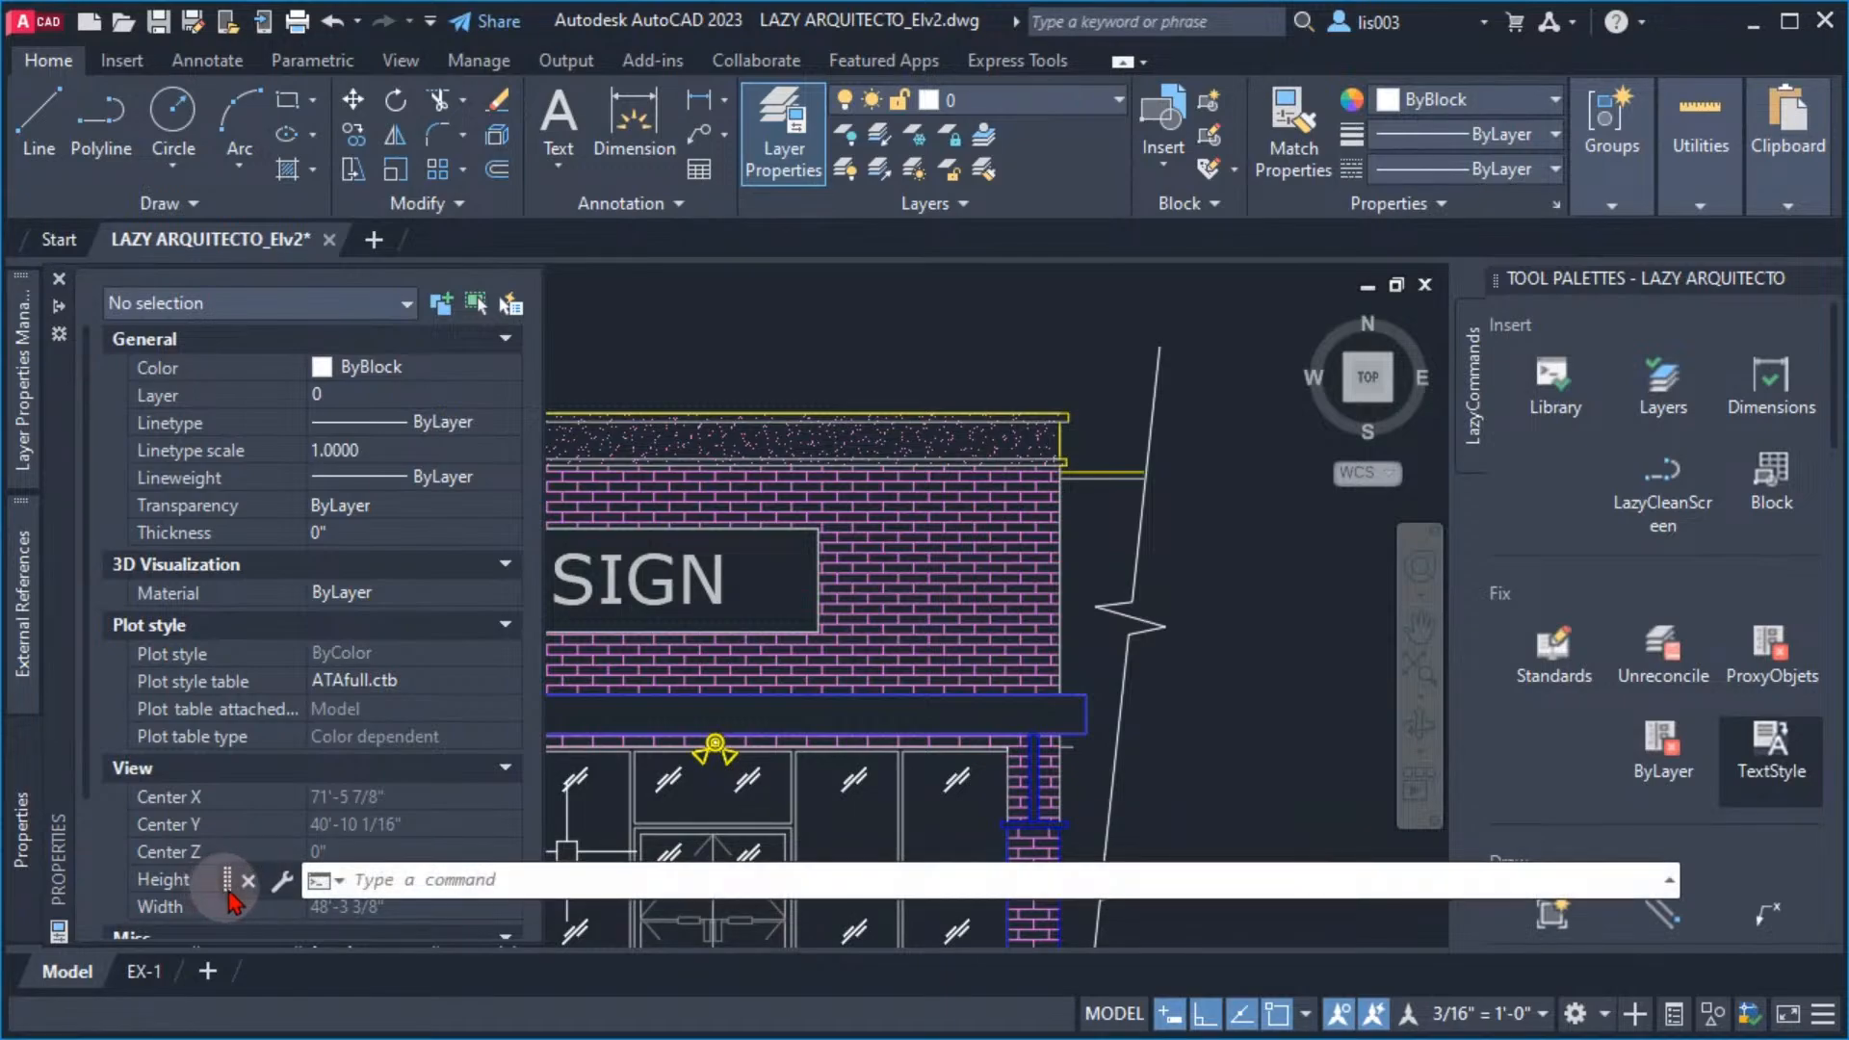
mouse_move(229, 893)
left_mouse_down()
mouse_move(217, 926)
mouse_move(299, 917)
mouse_move(349, 945)
mouse_move(318, 944)
mouse_move(295, 910)
mouse_move(328, 922)
mouse_move(339, 861)
mouse_move(366, 847)
left_mouse_up()
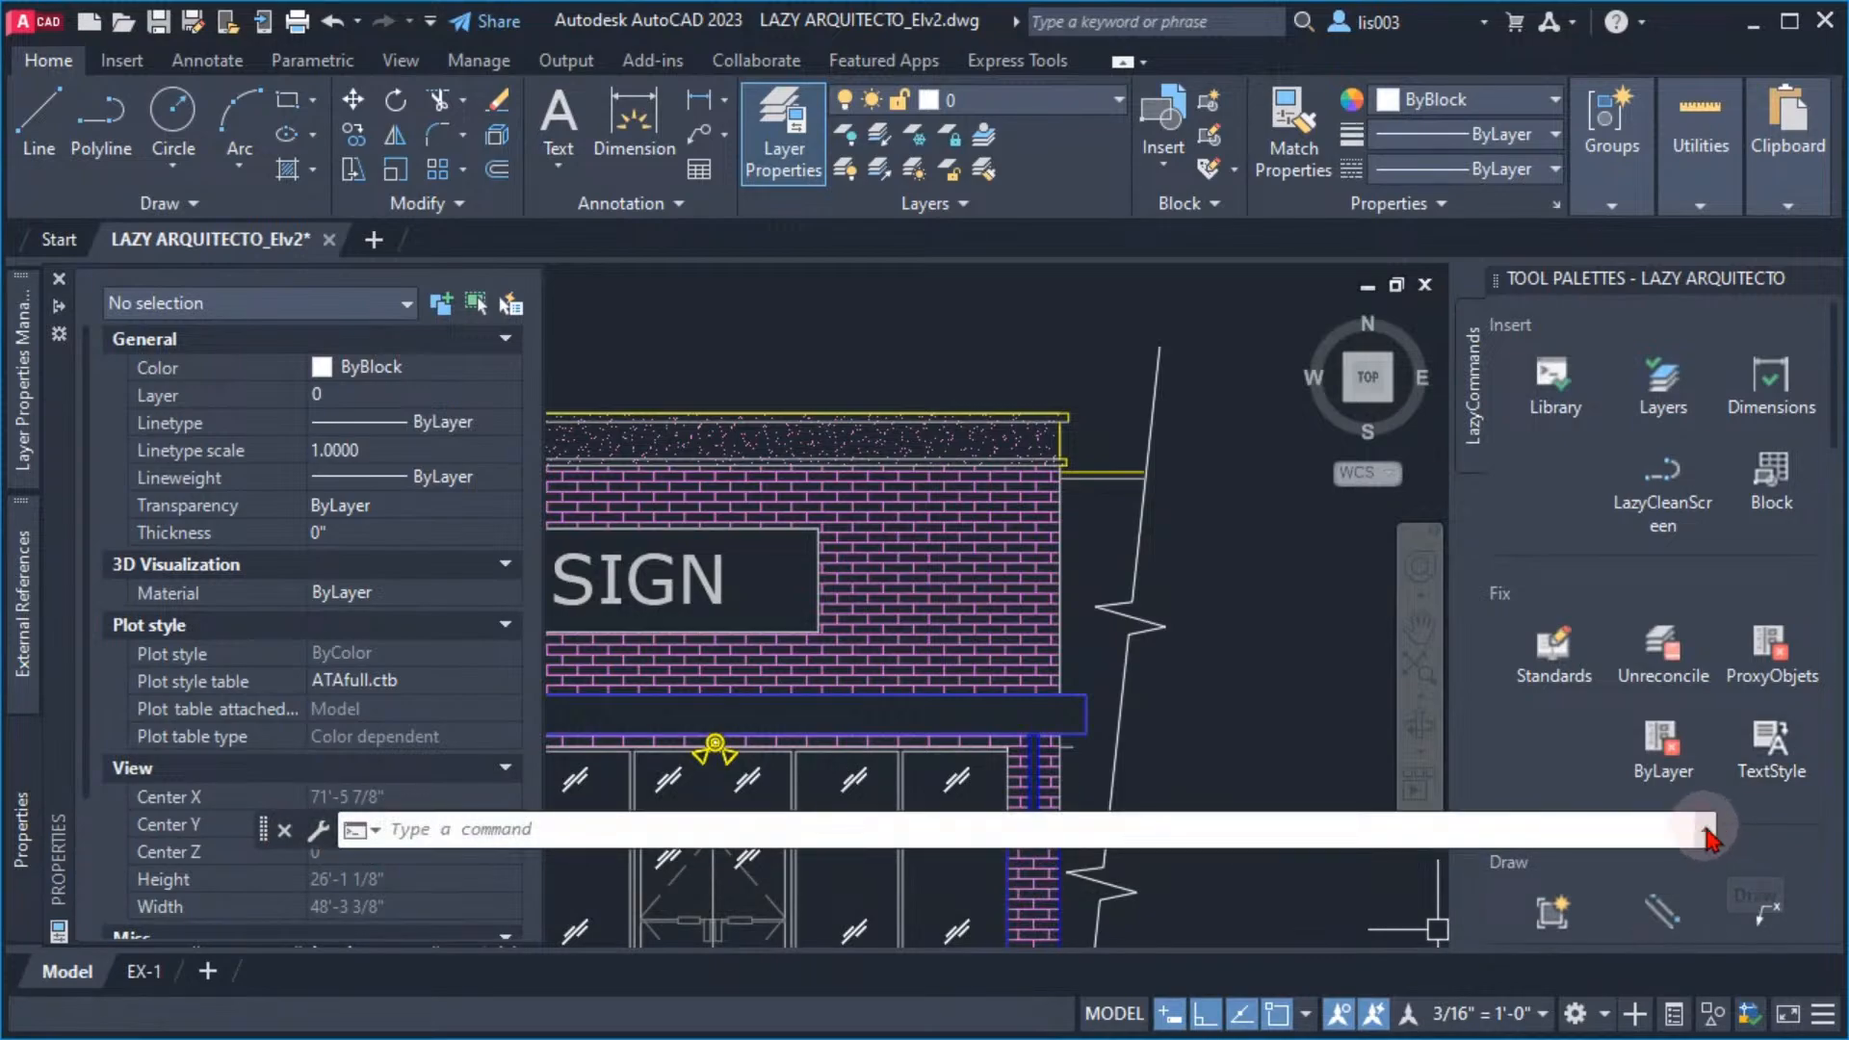
left_click_drag(1712, 828, 1000, 821)
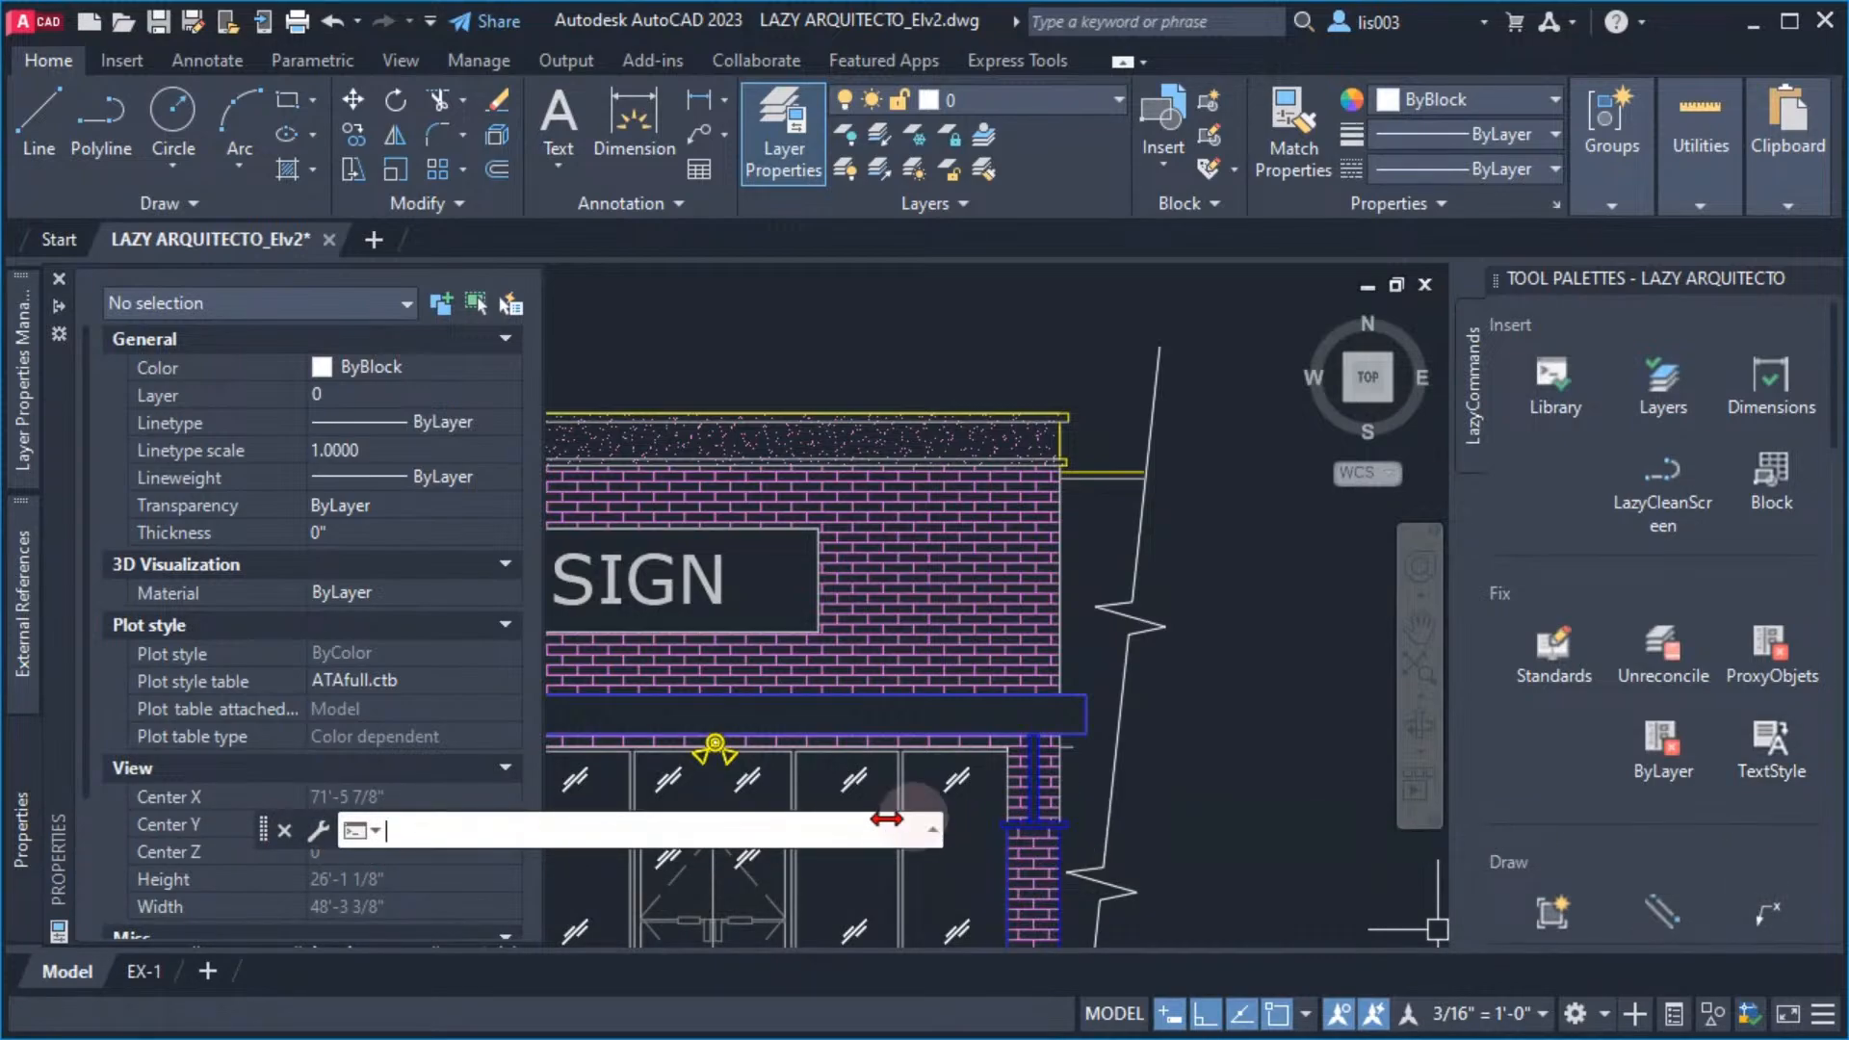
left_click_drag(886, 819, 775, 824)
Reposition the shortened command line over the lower part of the drawing area, clear of the expanded Properties palette
left_click_drag(263, 828, 615, 892)
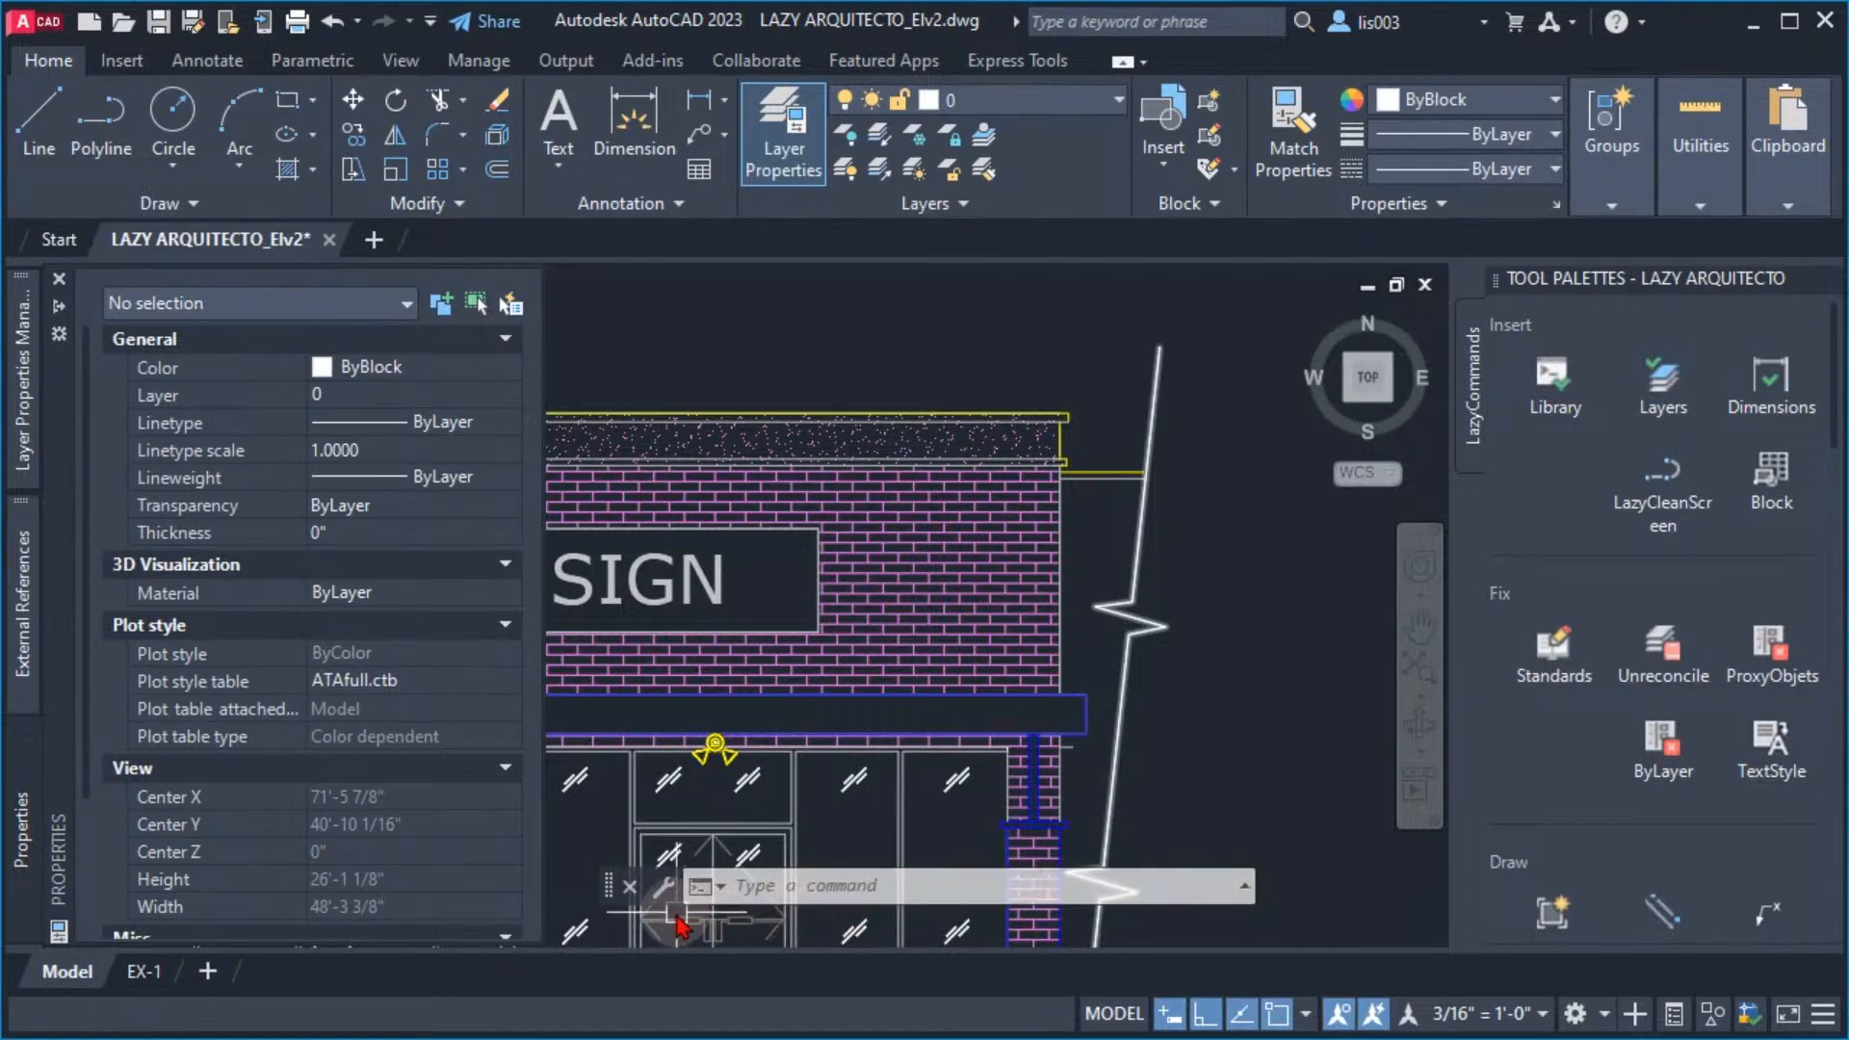
mouse_move(614, 886)
left_mouse_down()
mouse_move(607, 922)
mouse_move(602, 867)
left_mouse_up()
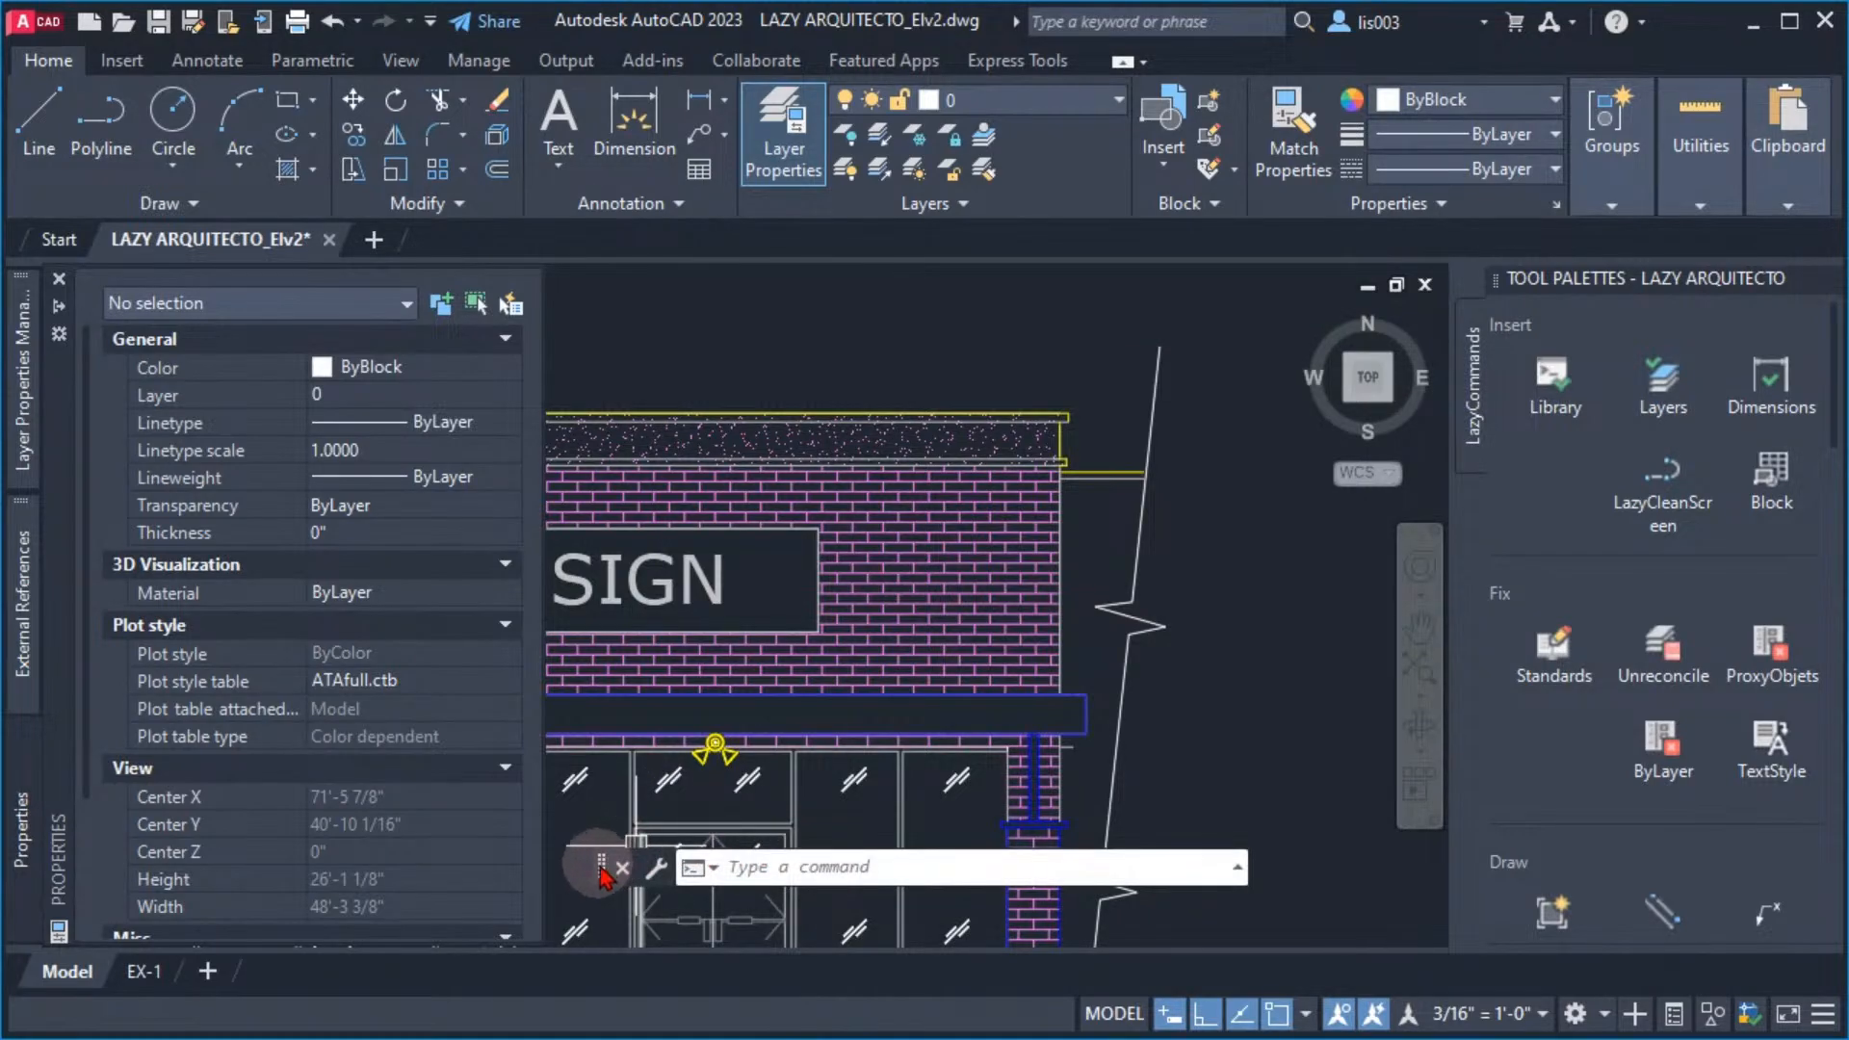
mouse_move(600, 872)
left_mouse_down()
mouse_move(608, 929)
mouse_move(608, 895)
left_mouse_up()
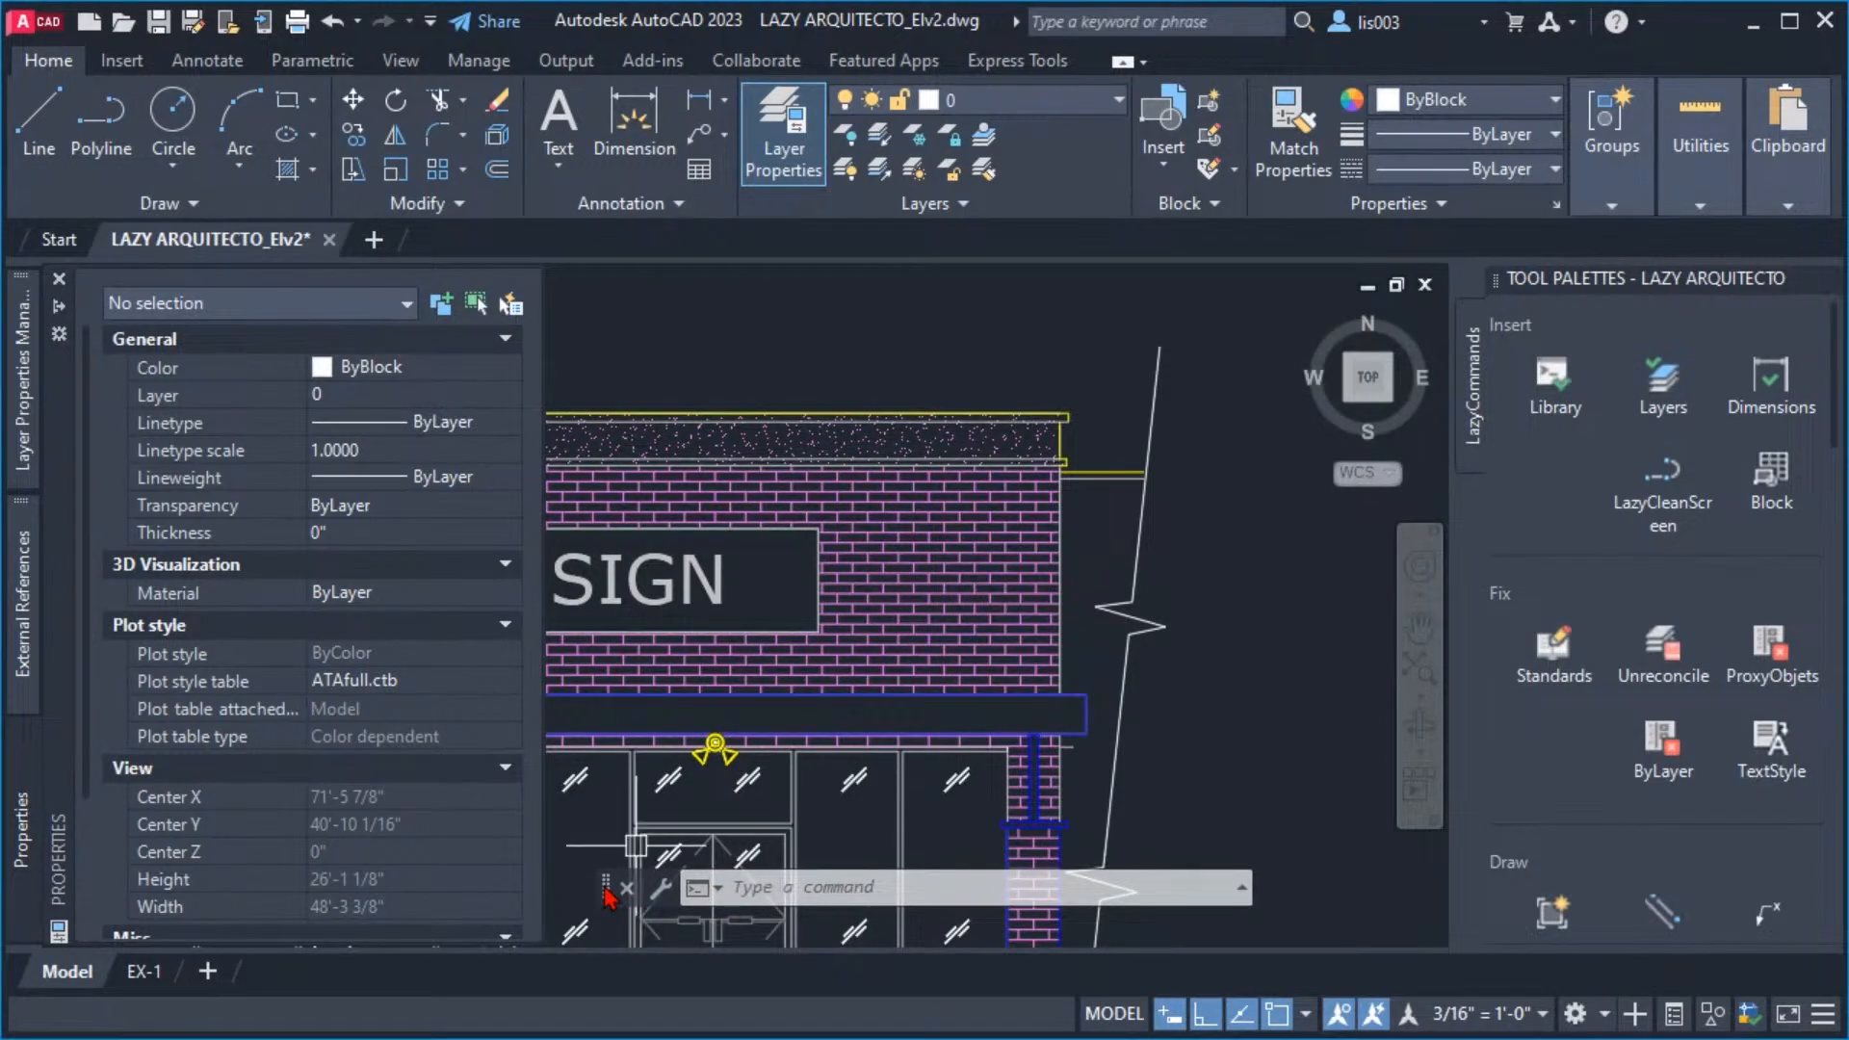
left_click_drag(607, 895, 606, 934)
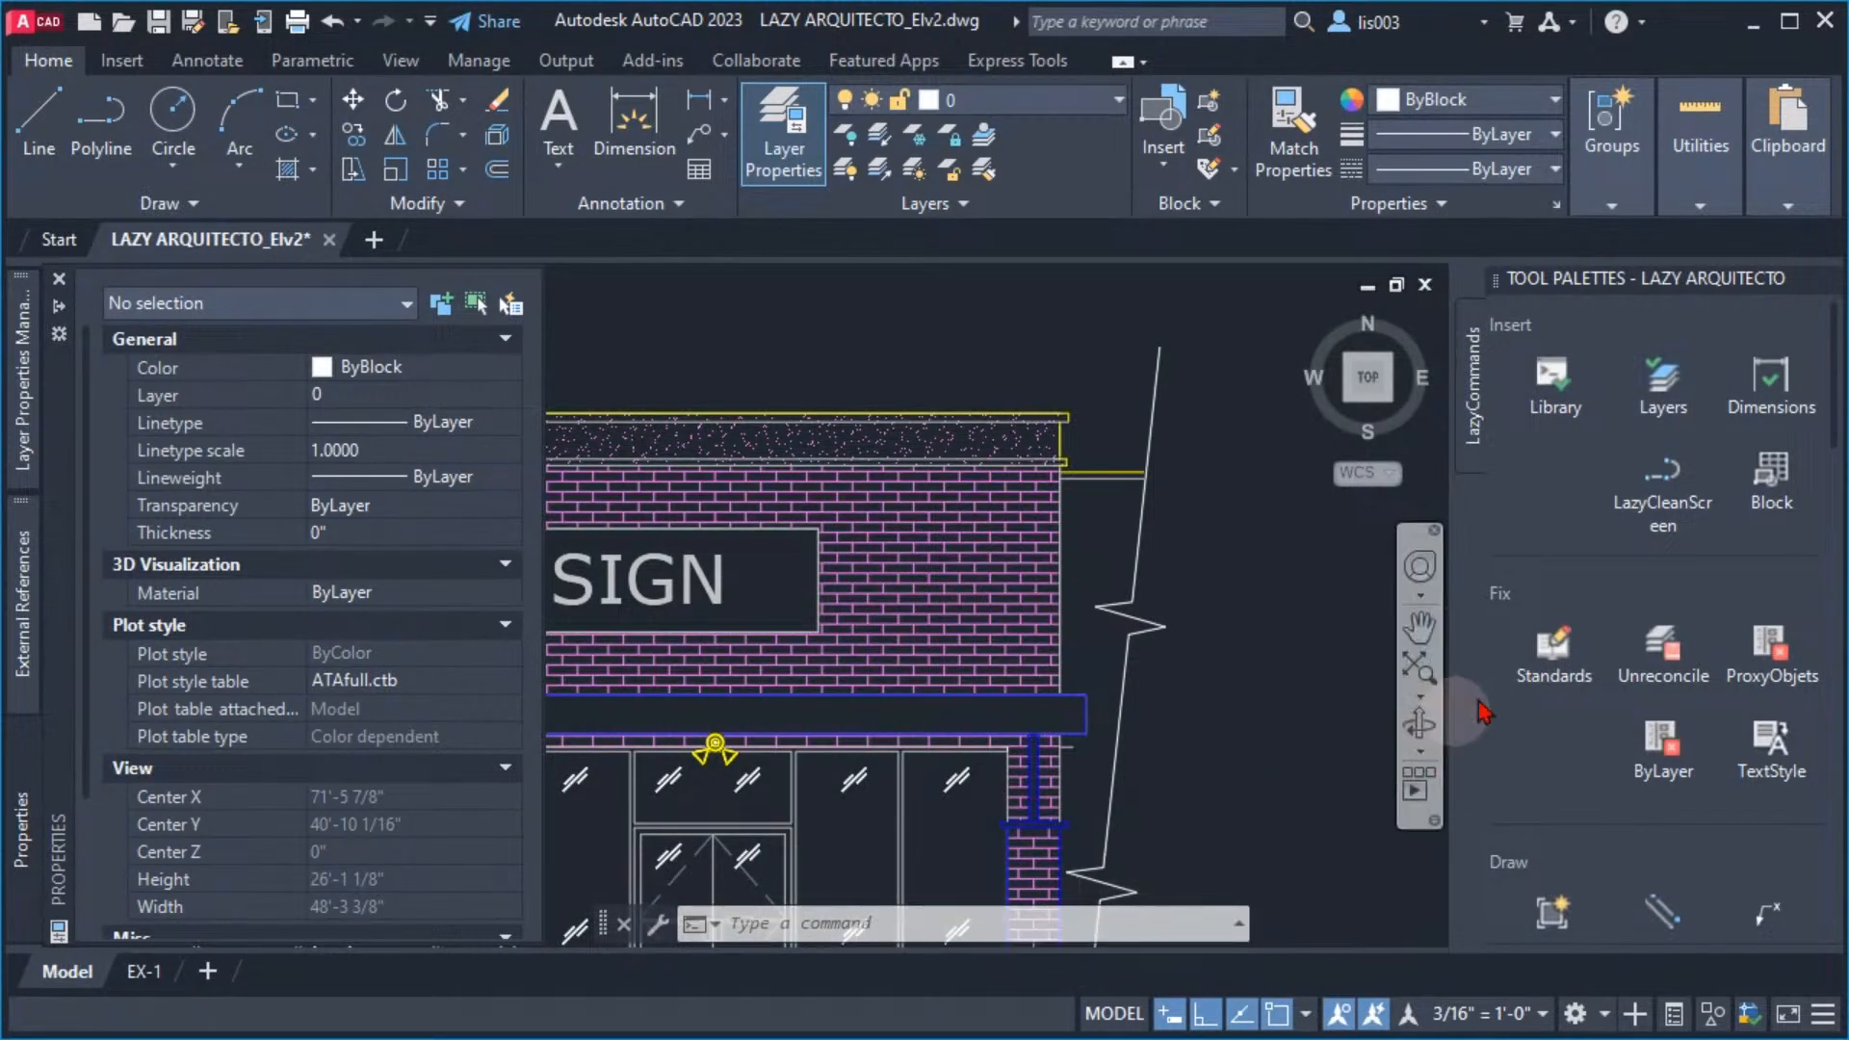
Switch clean screen on and off again with LazyCleanScreen, and lower the command line to the drawing area's bottom edge
left_click(1627, 505)
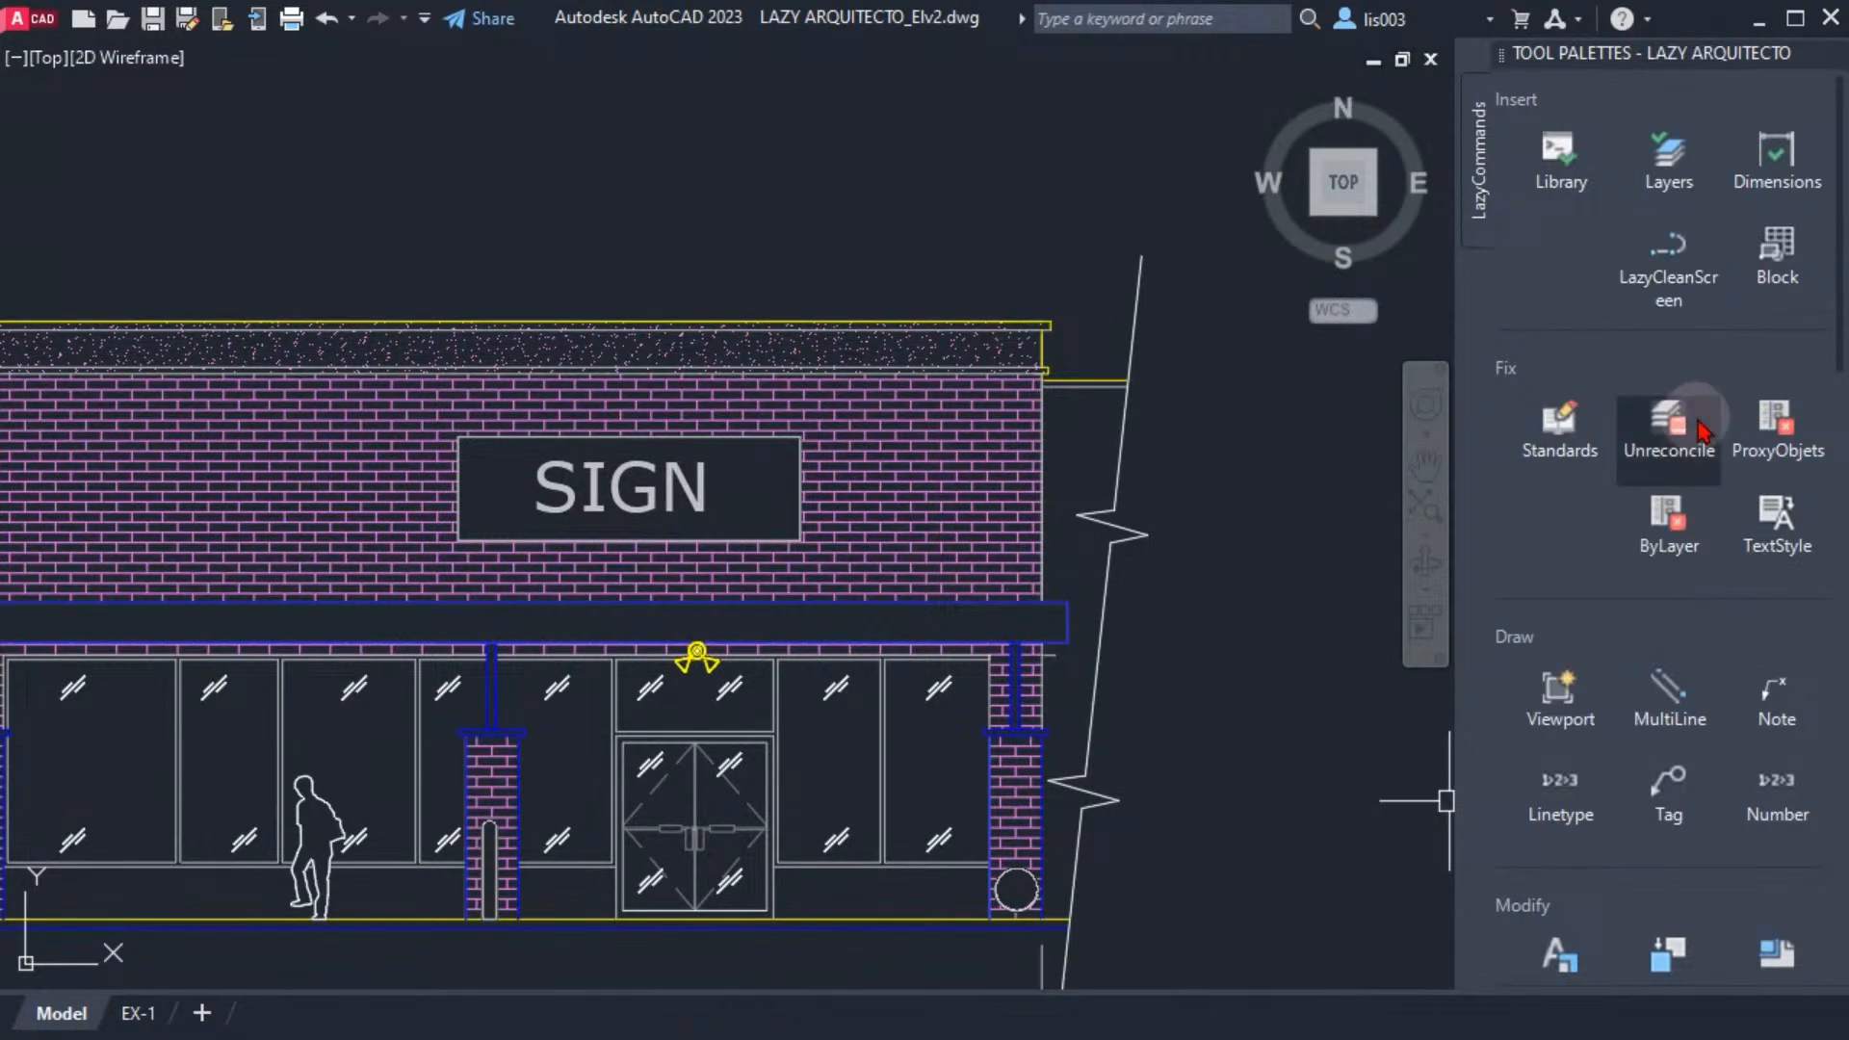
left_click(1671, 265)
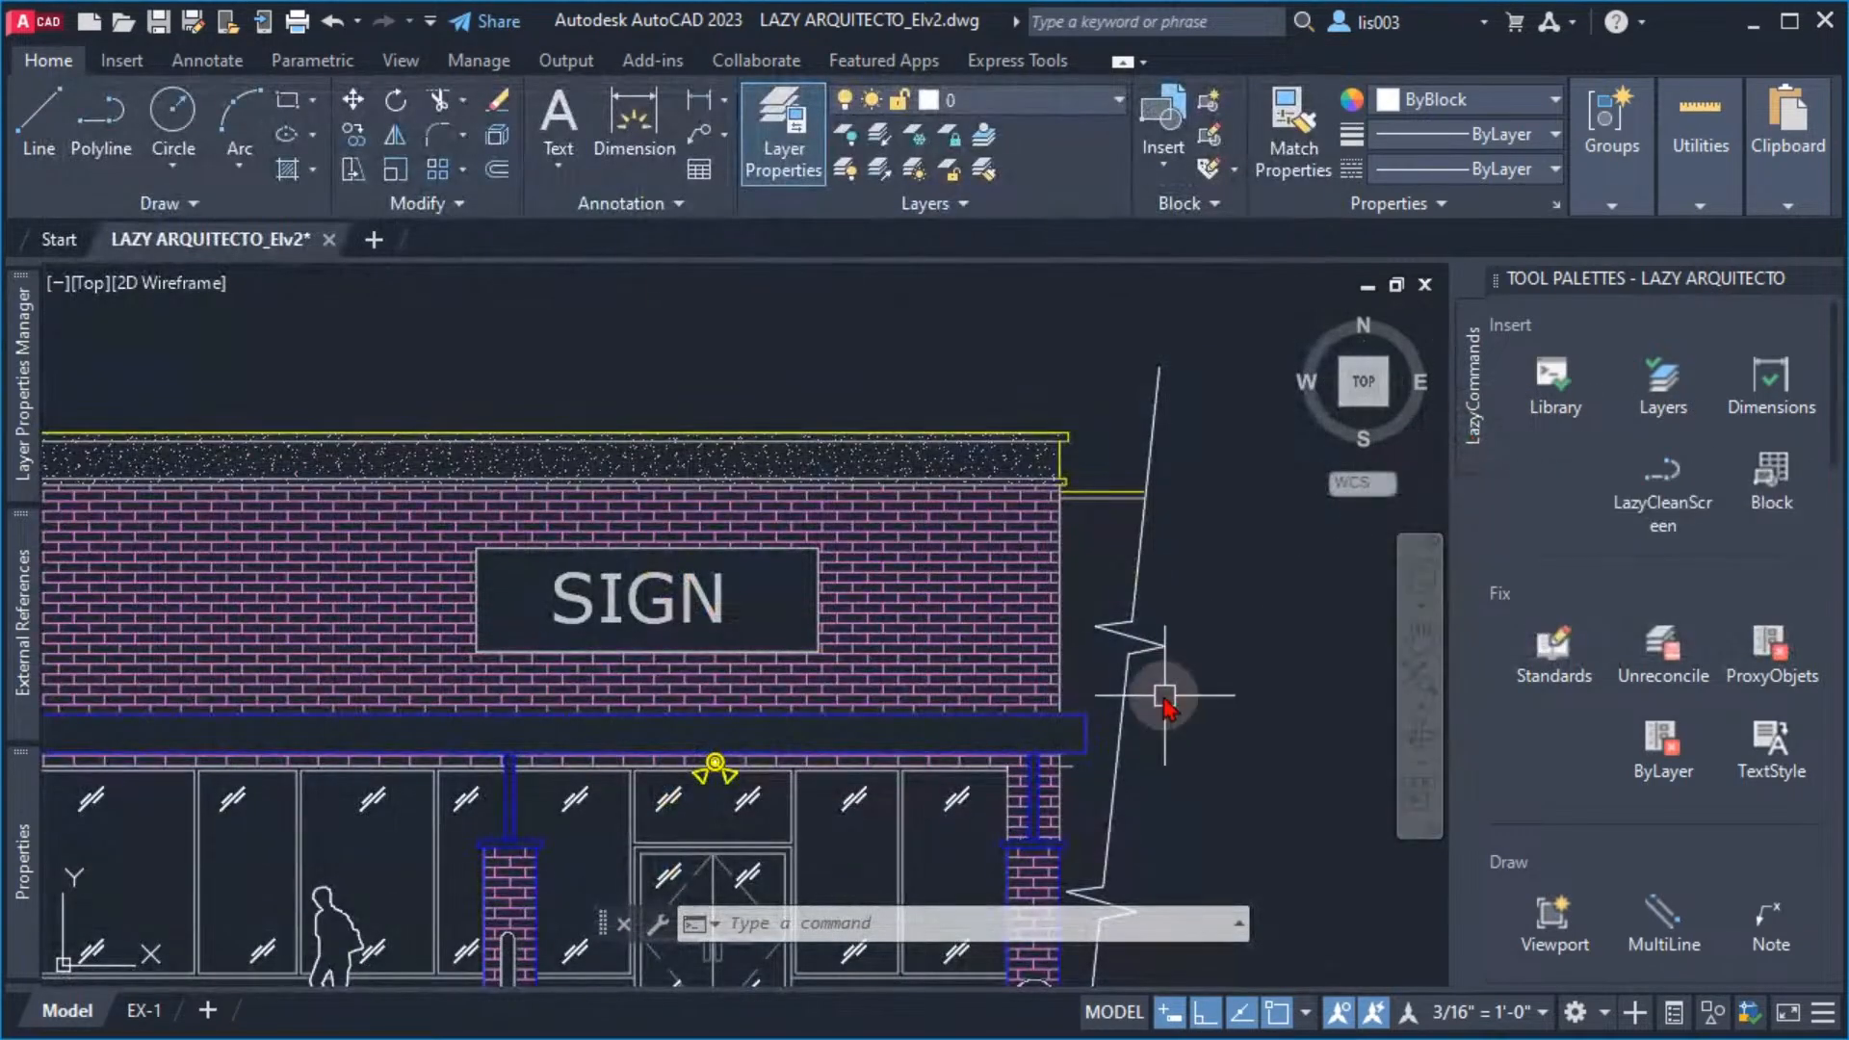
middle_click_drag(1094, 668, 1032, 667)
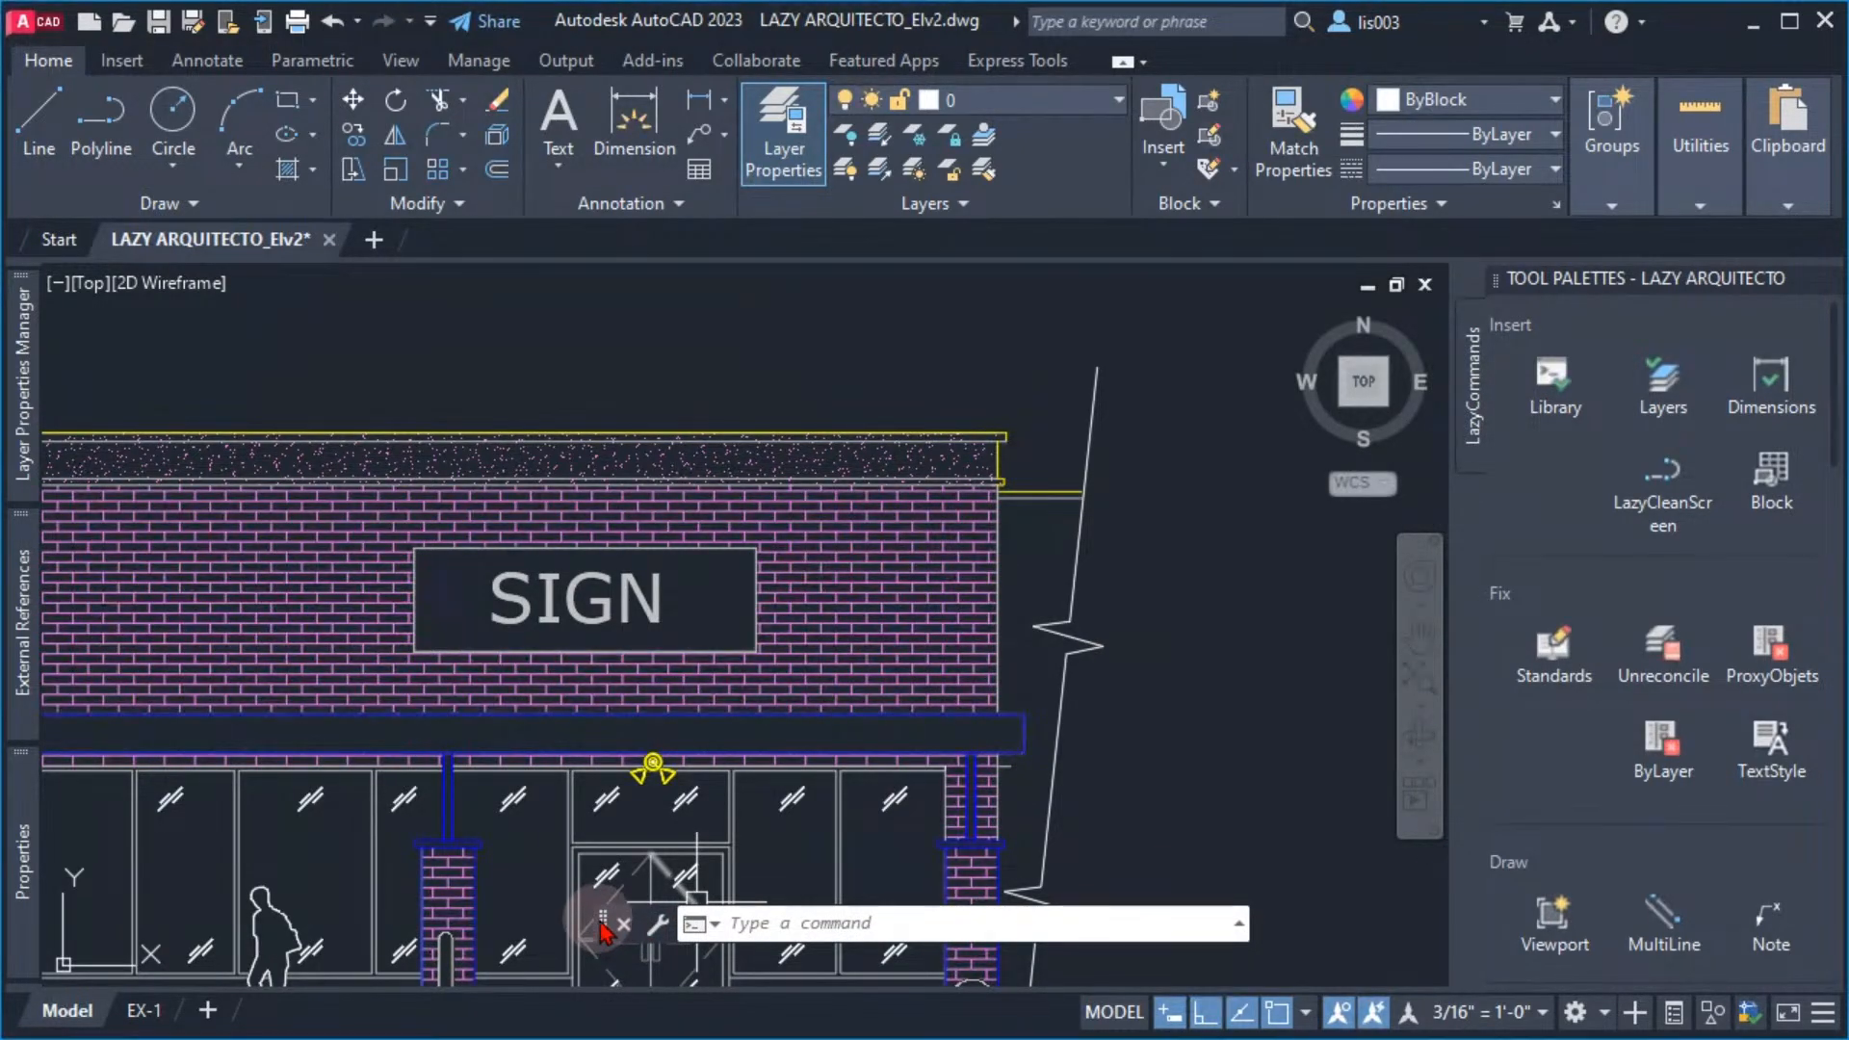
left_click_drag(608, 926, 530, 979)
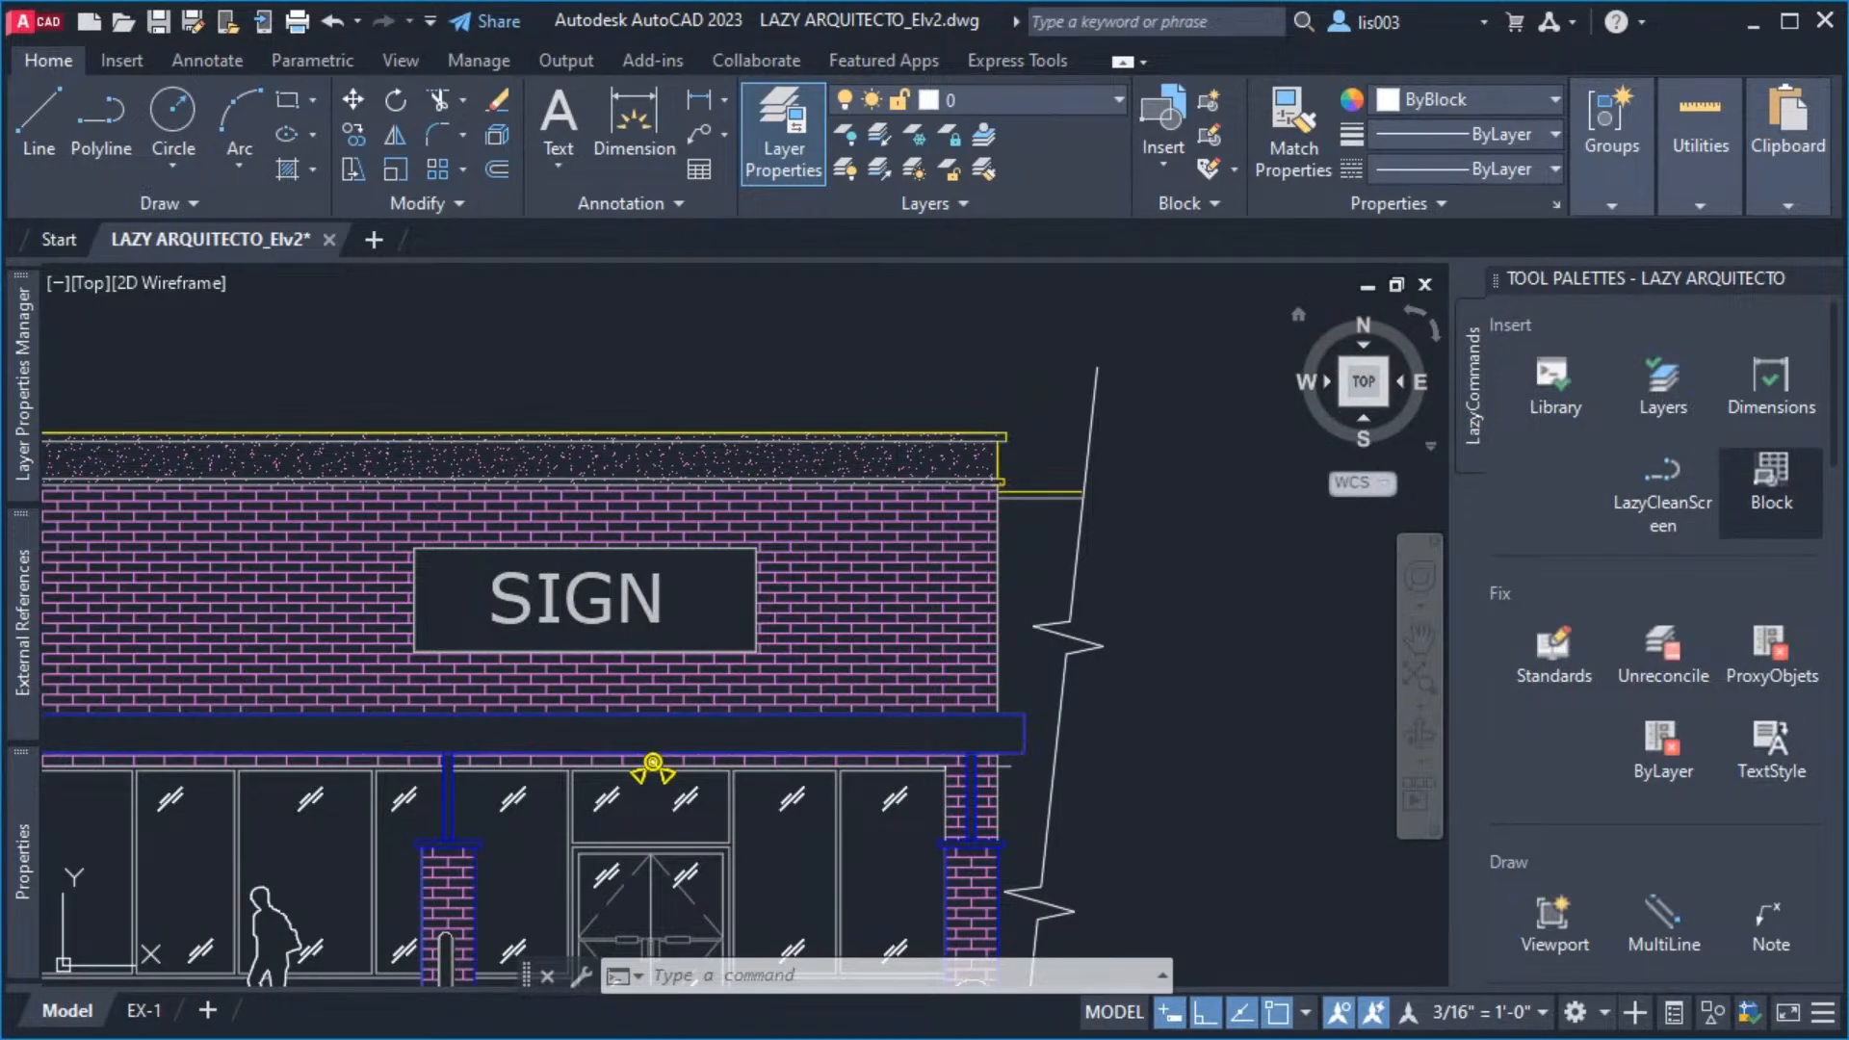
Hide the navigation bar by setting the NAVBARDISPLAY system variable to 0
left_click(1276, 511)
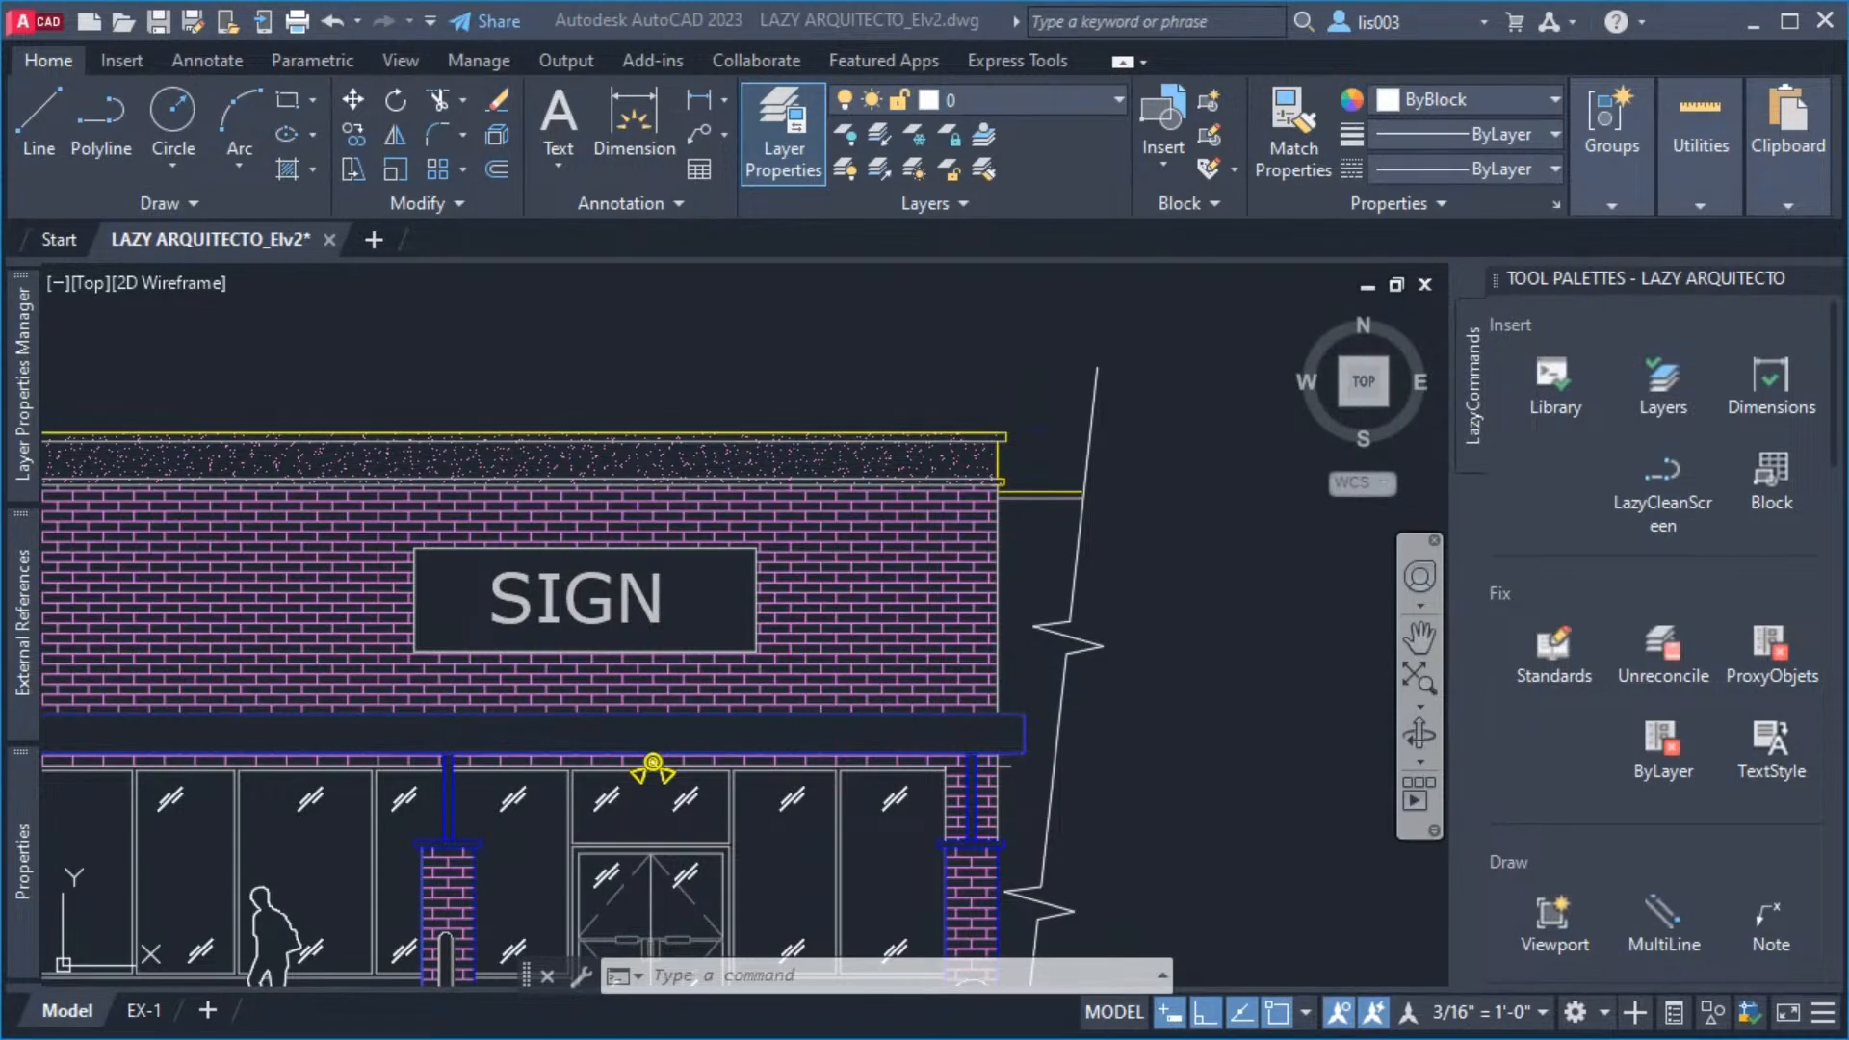
middle_click_drag(1258, 716, 1218, 687)
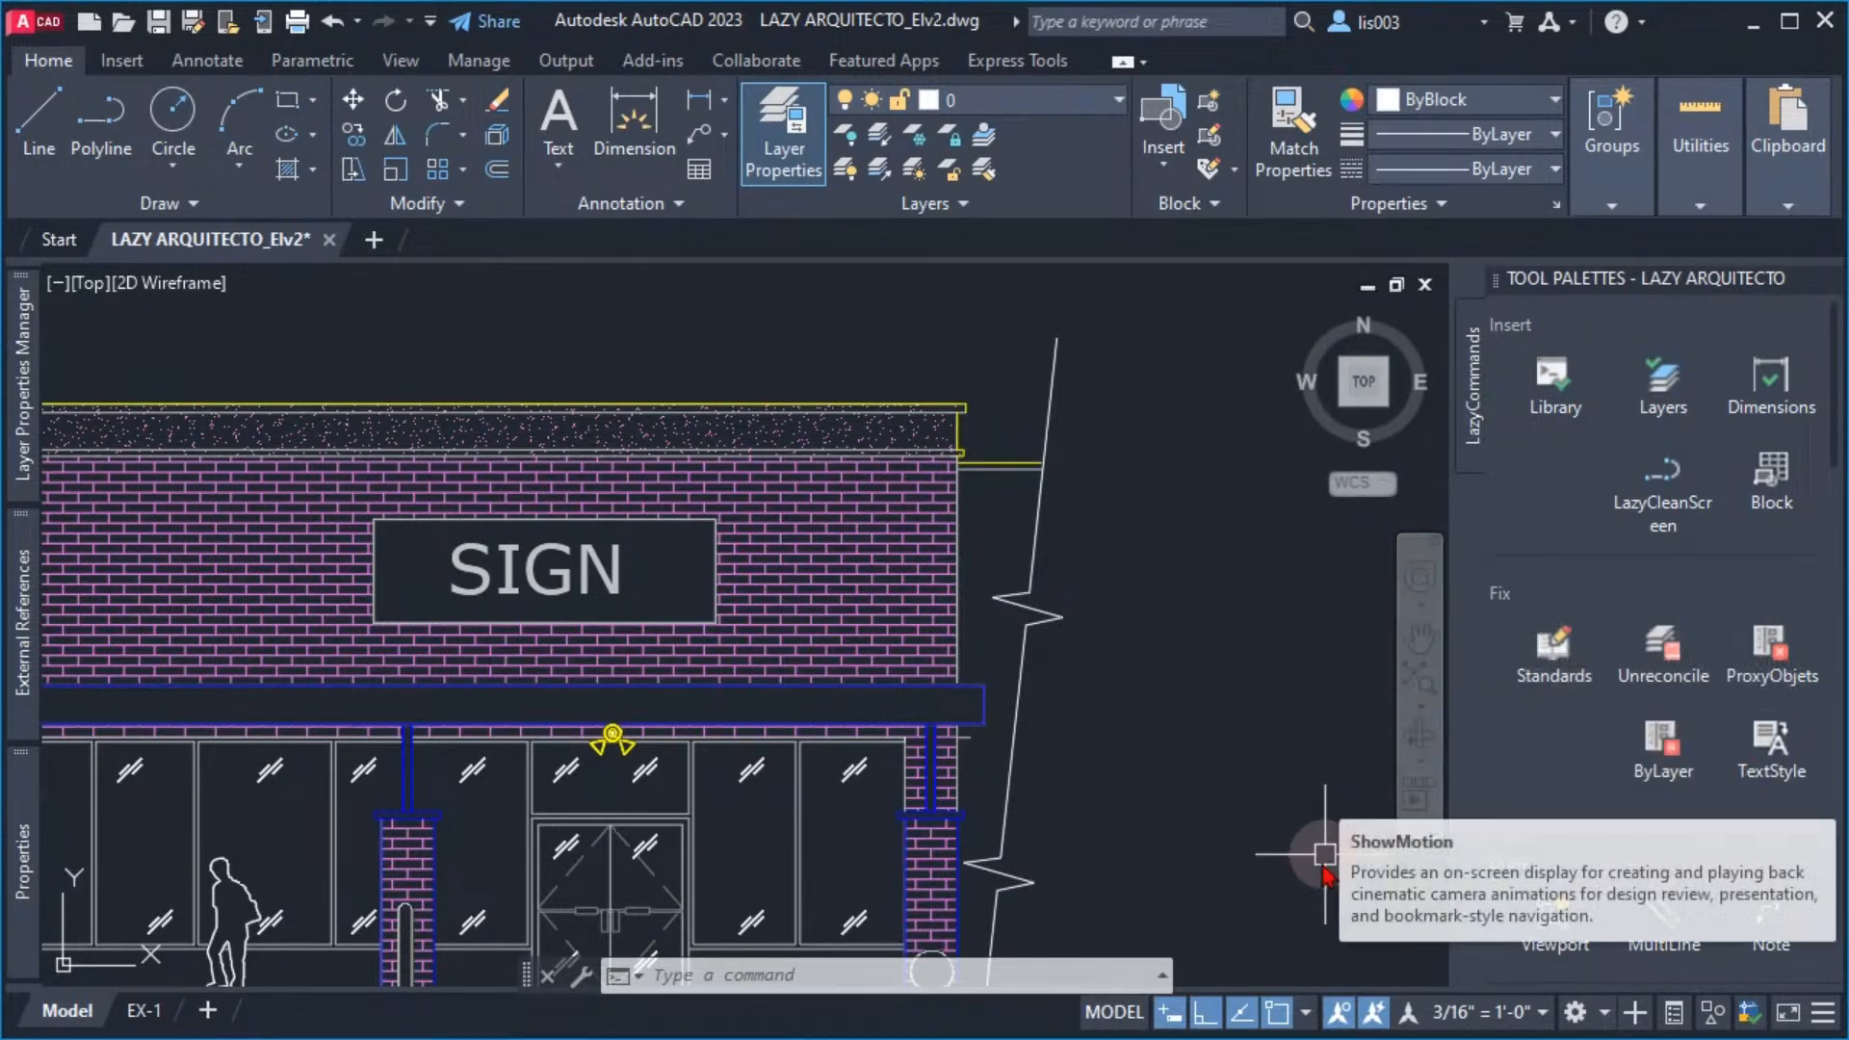
middle_click_drag(1194, 841, 1182, 820)
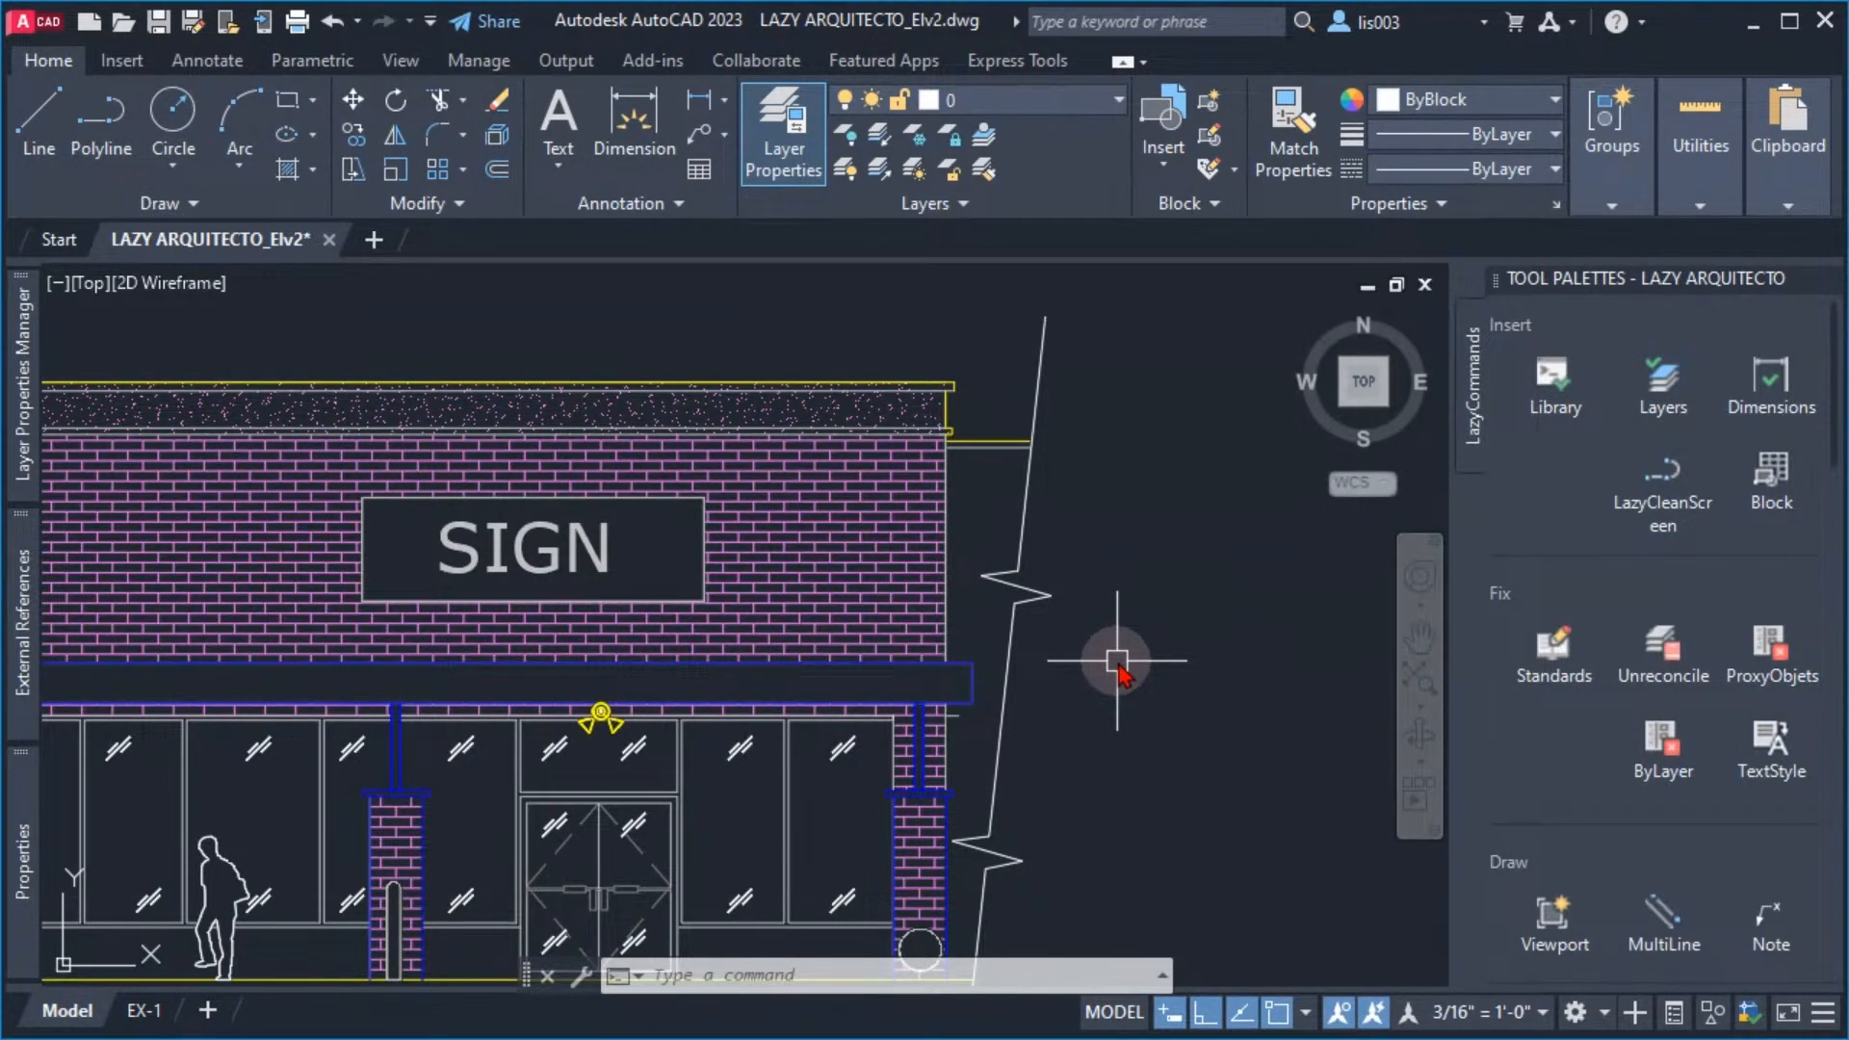
type("NAbb")
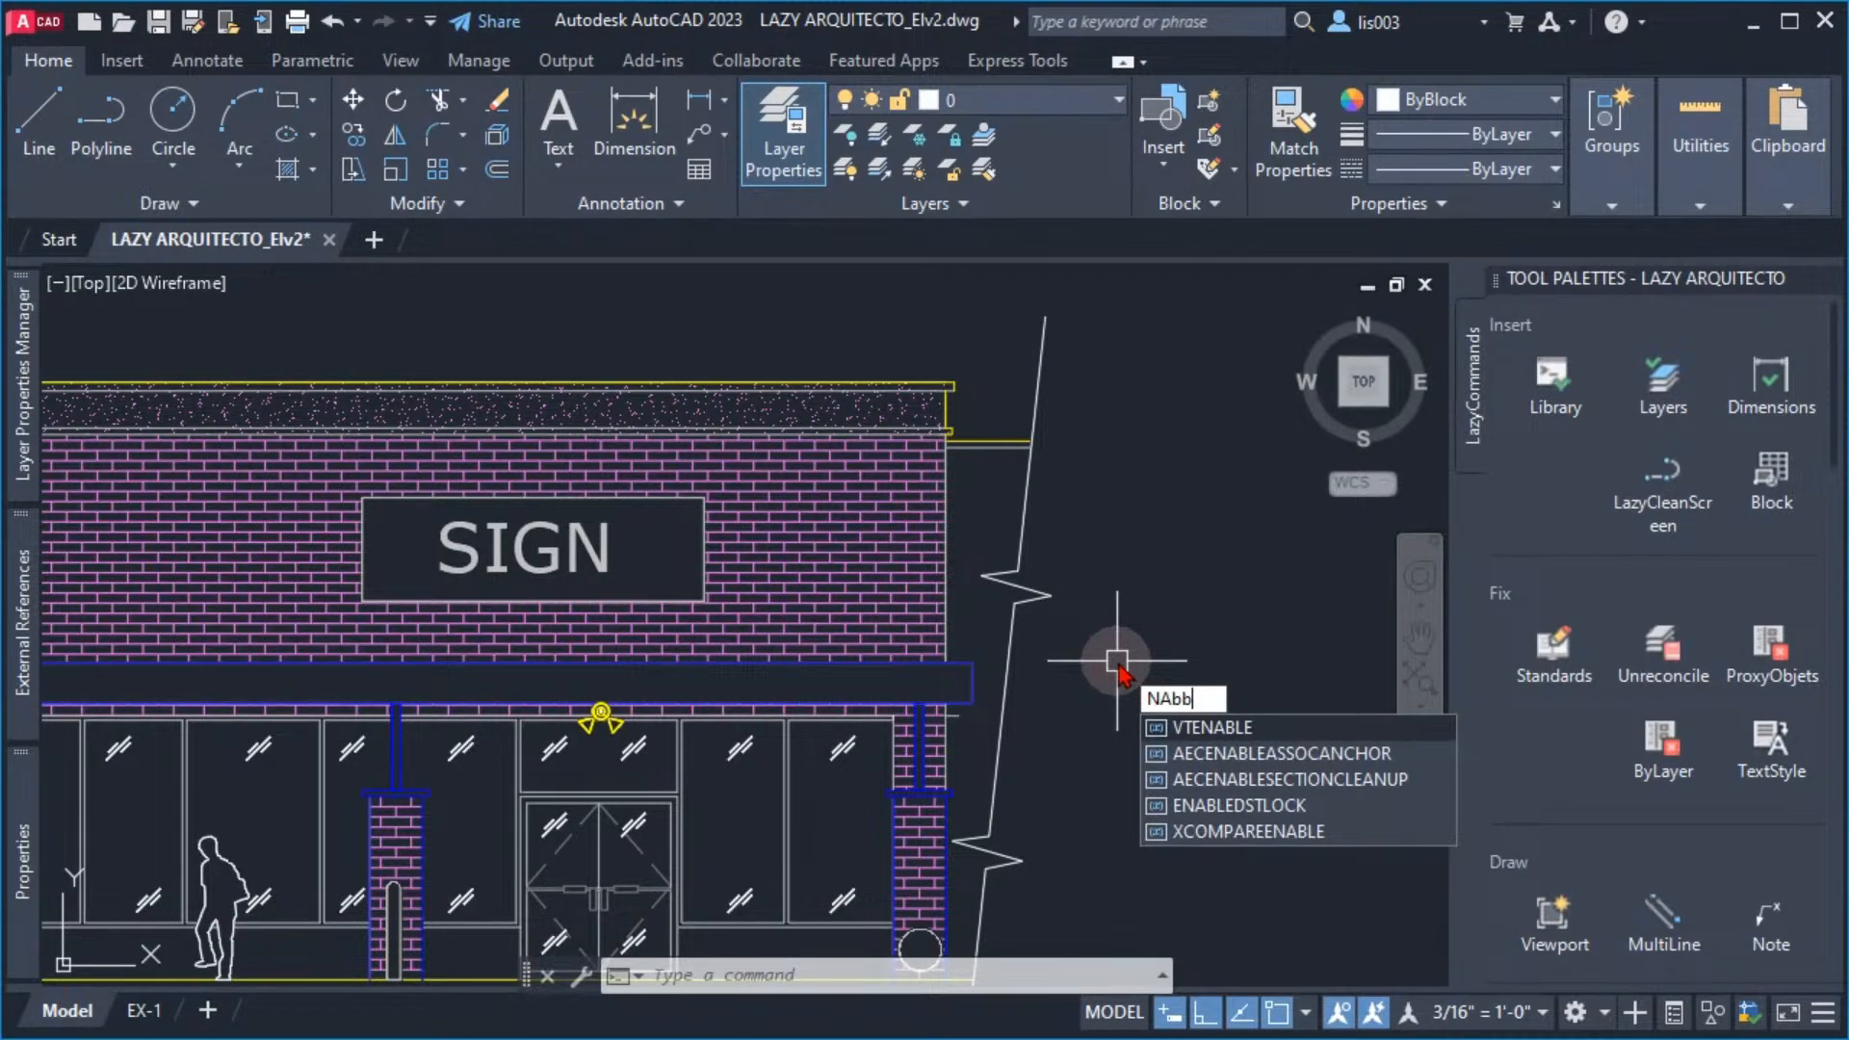
type("ard")
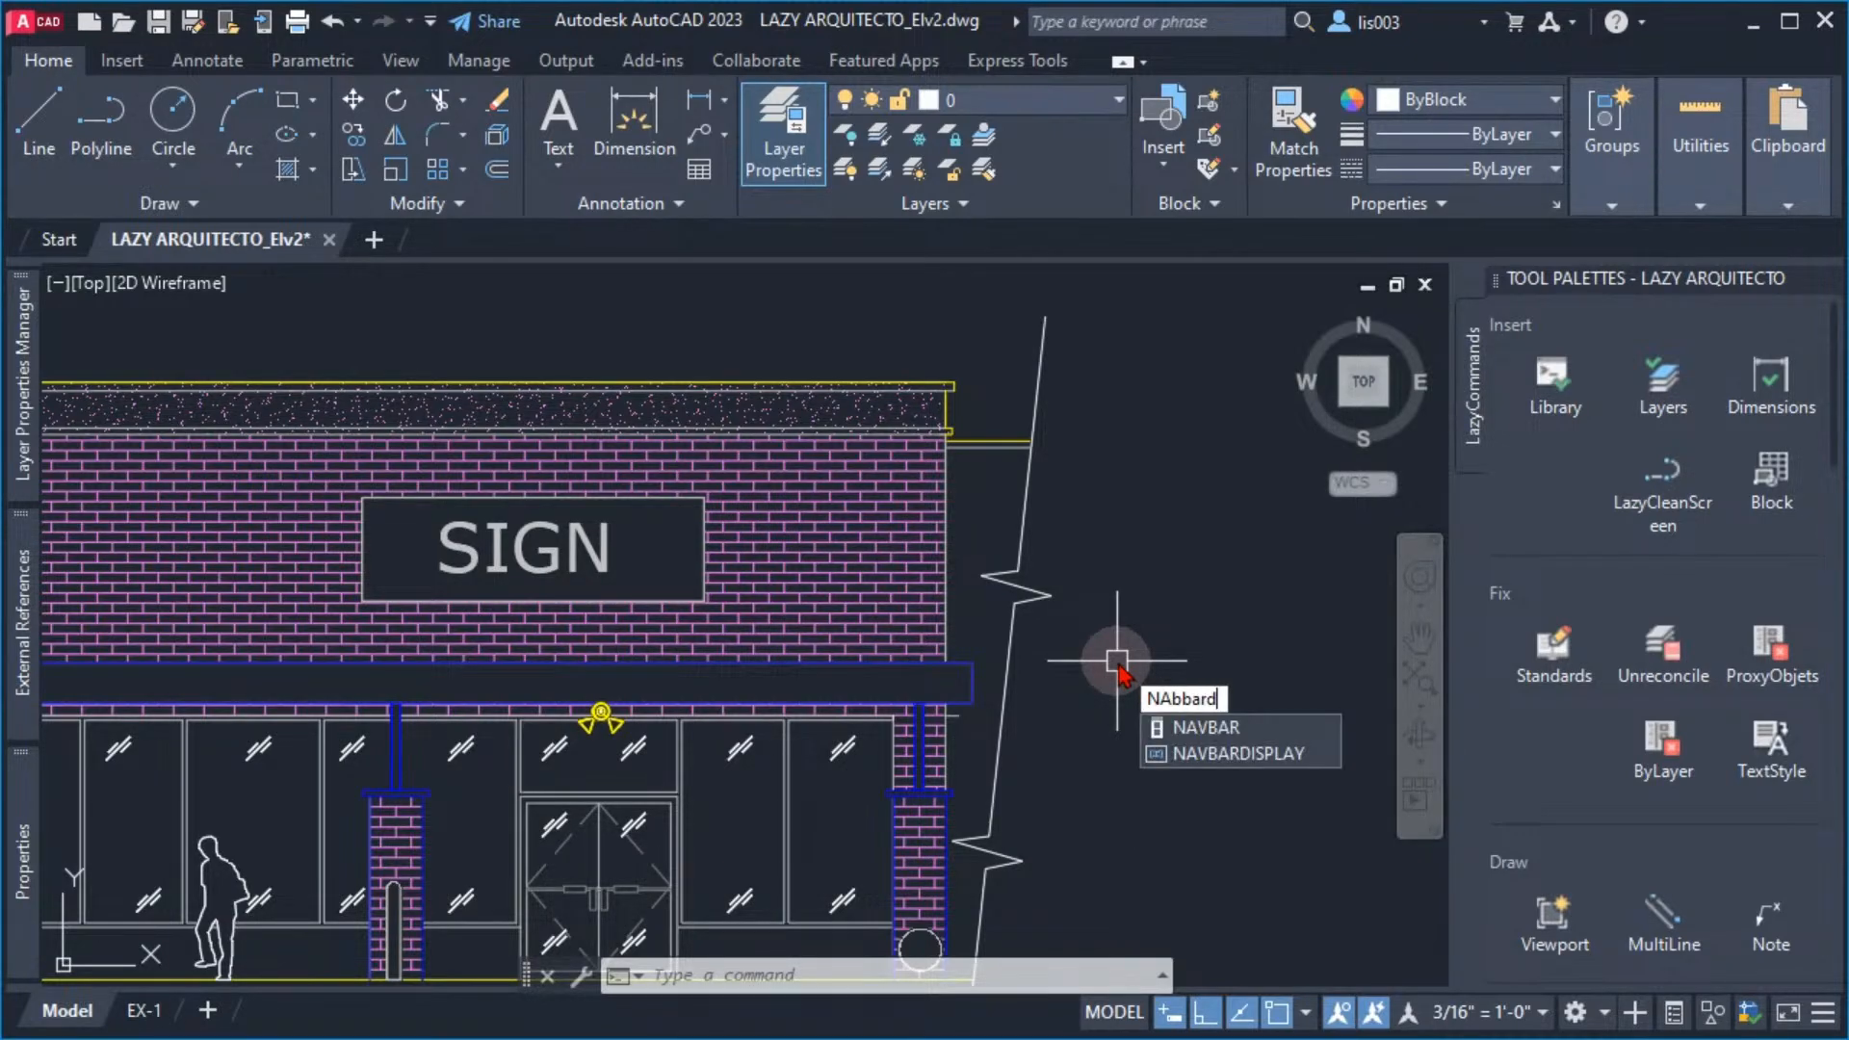
left_click(1209, 754)
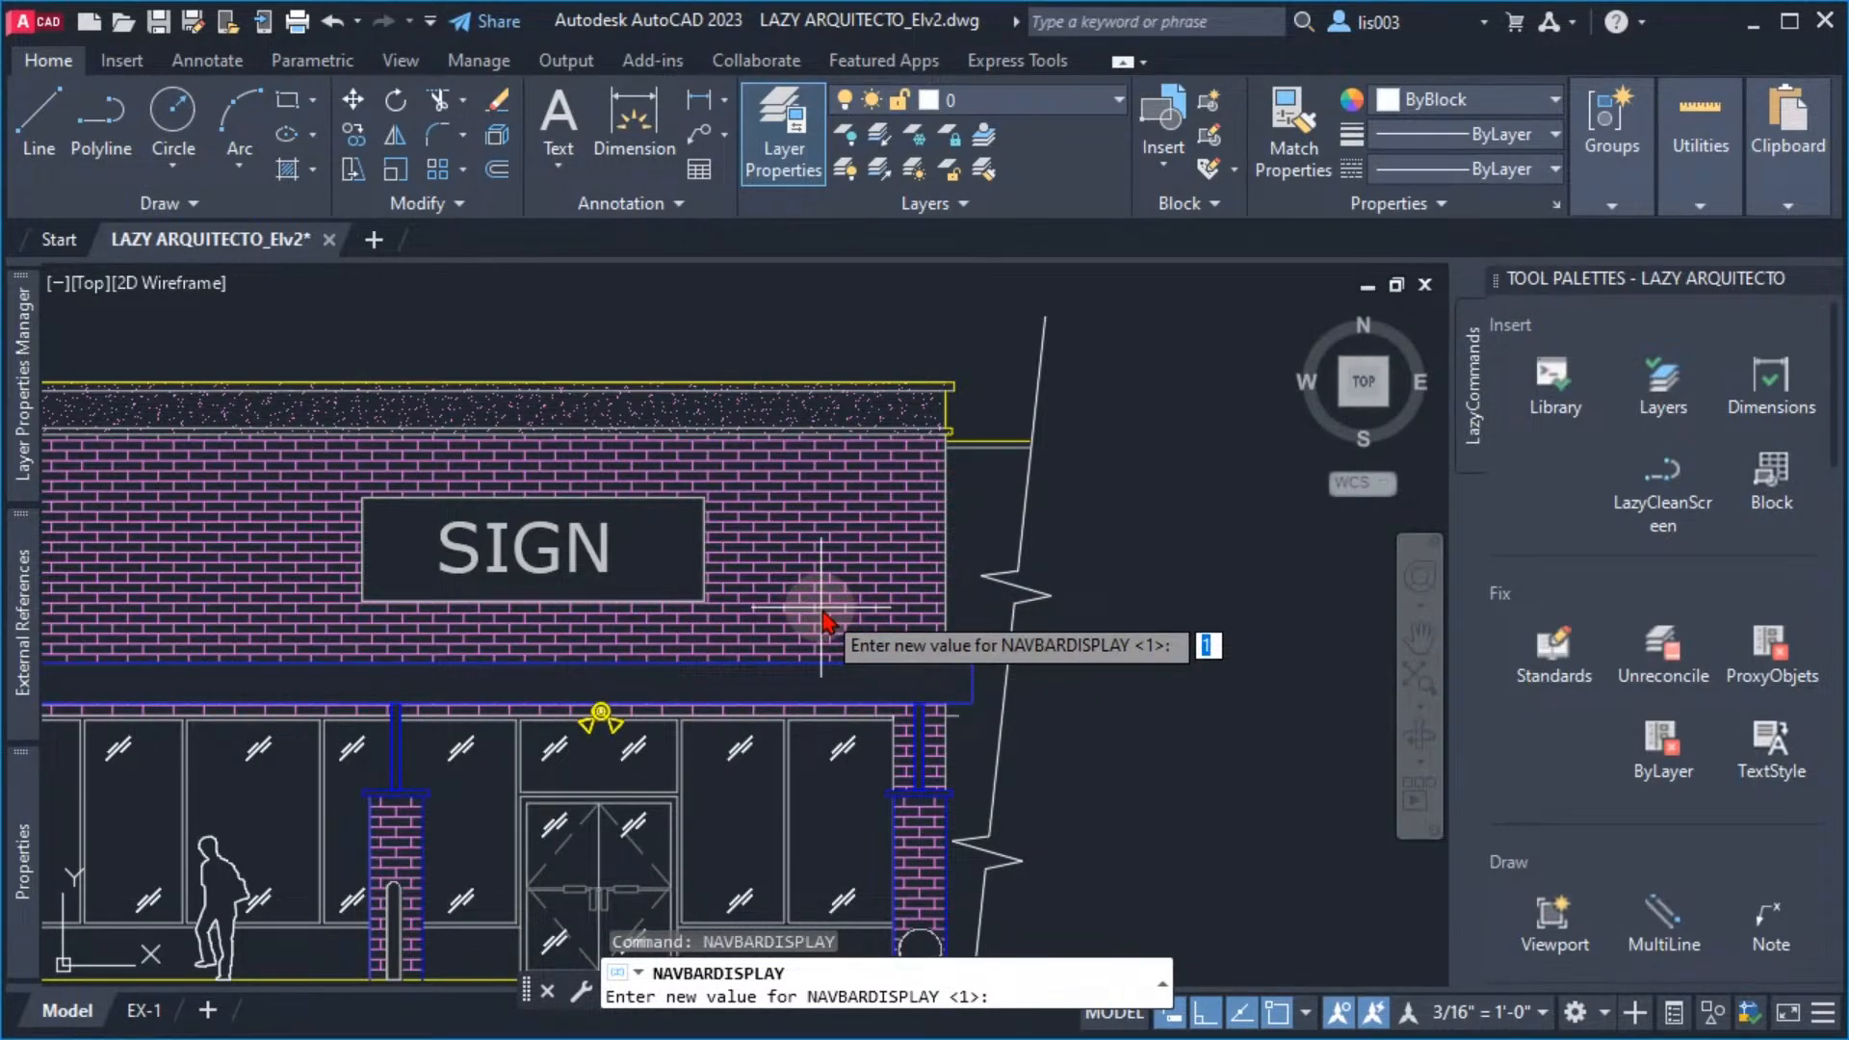
type("0")
key("Return")
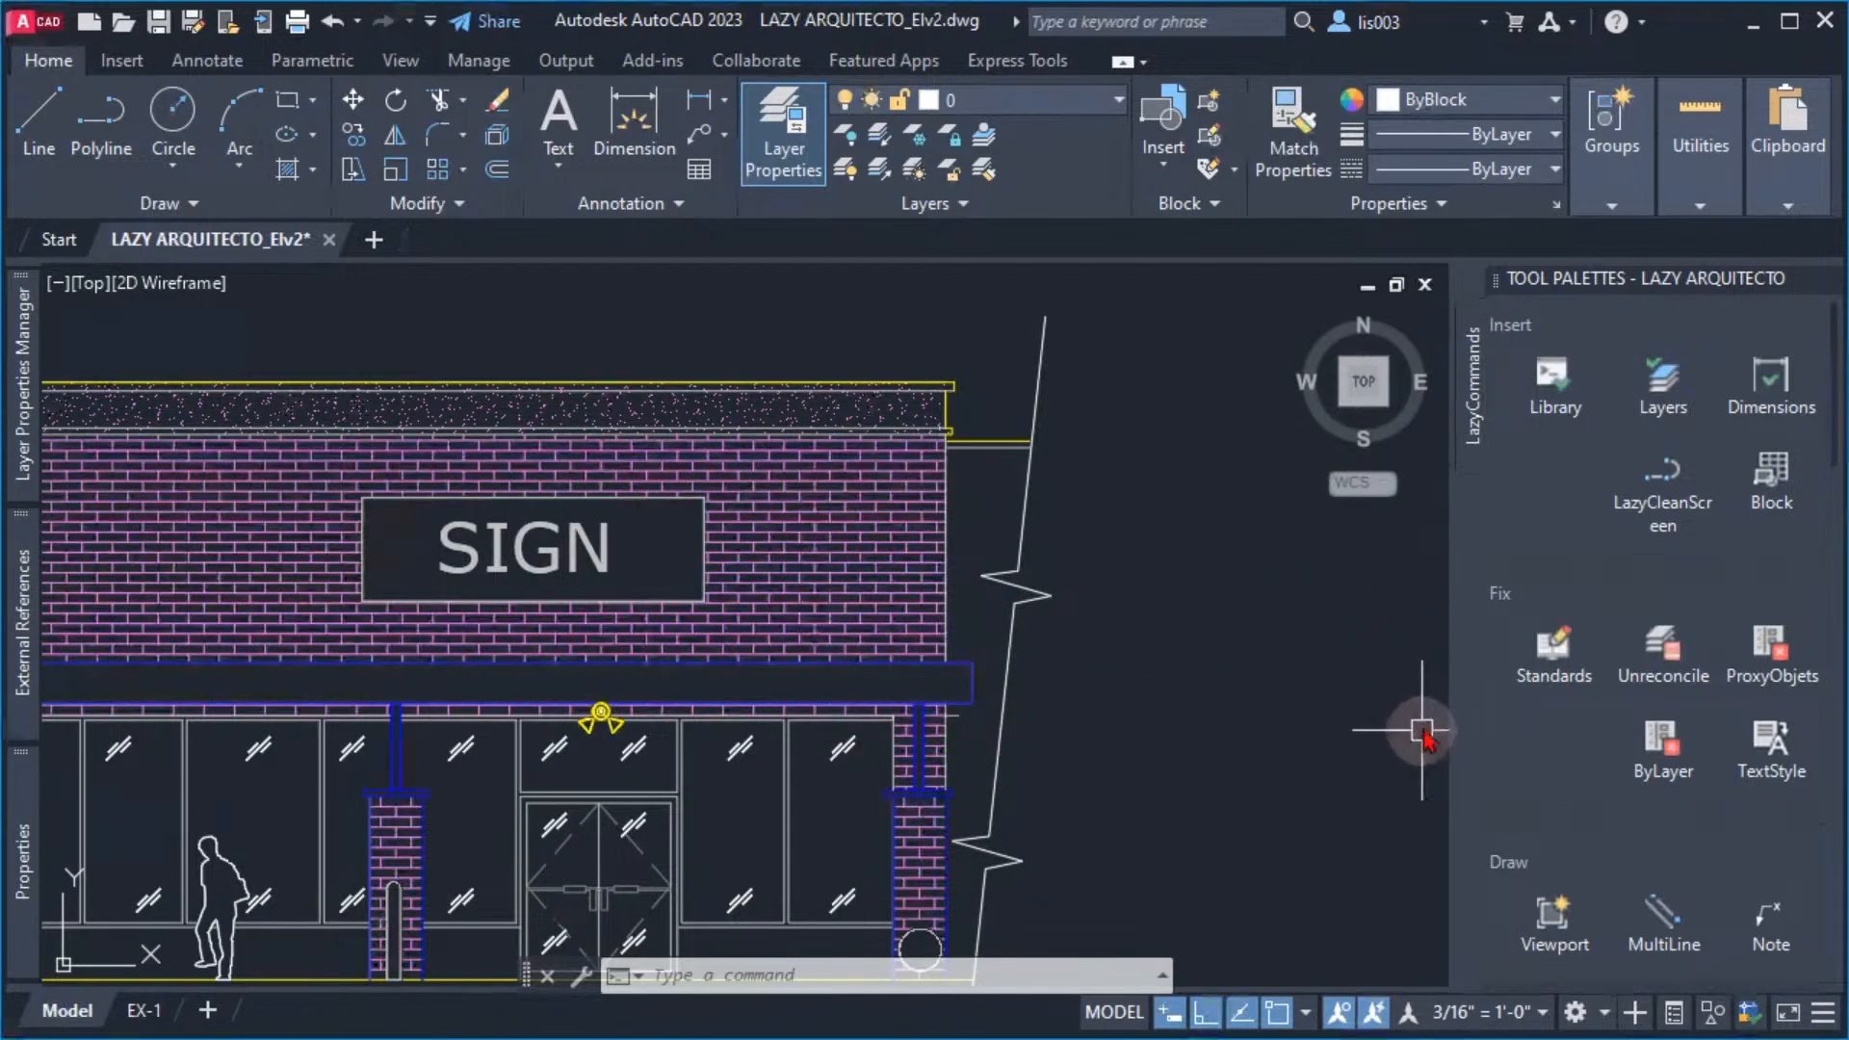
Create a new drawing from the Tutorial-iArch.dwt template and return to the LAZY ARQUITECTO_Elv2 drawing
left_click(34, 21)
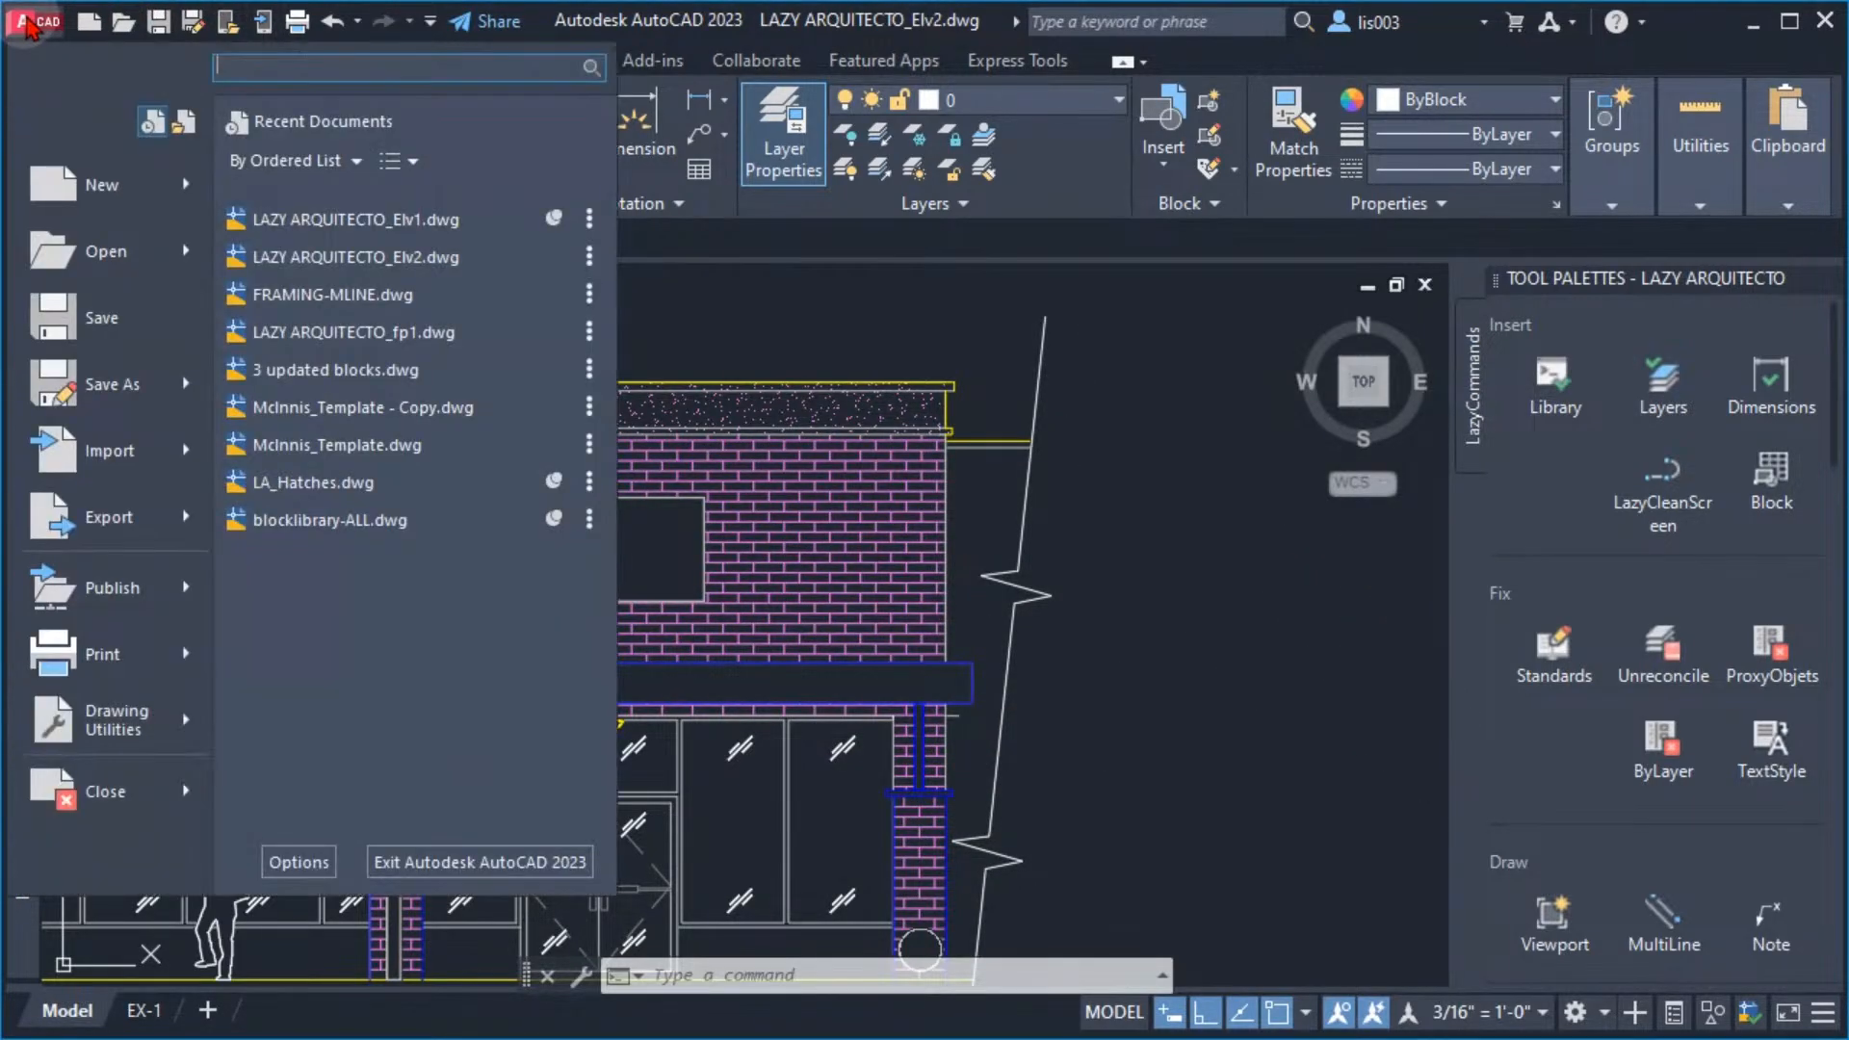
mouse_move(183, 194)
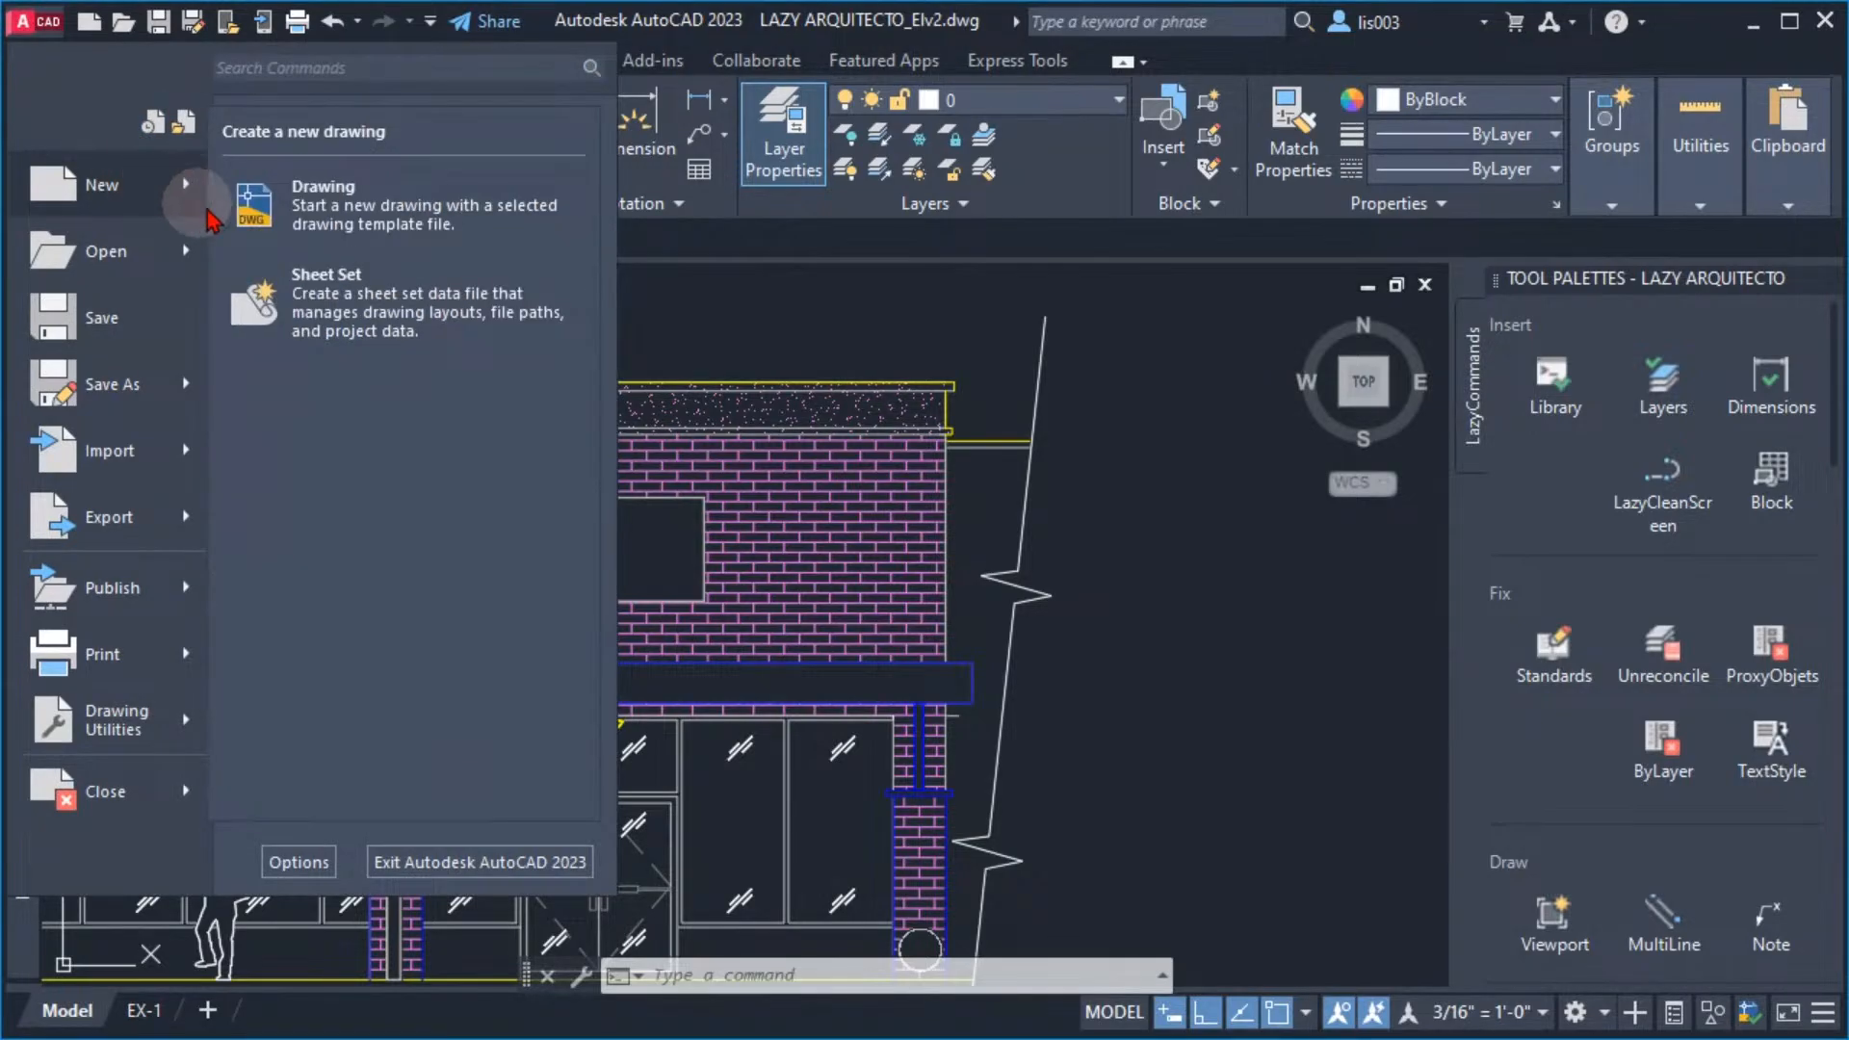
left_click(387, 218)
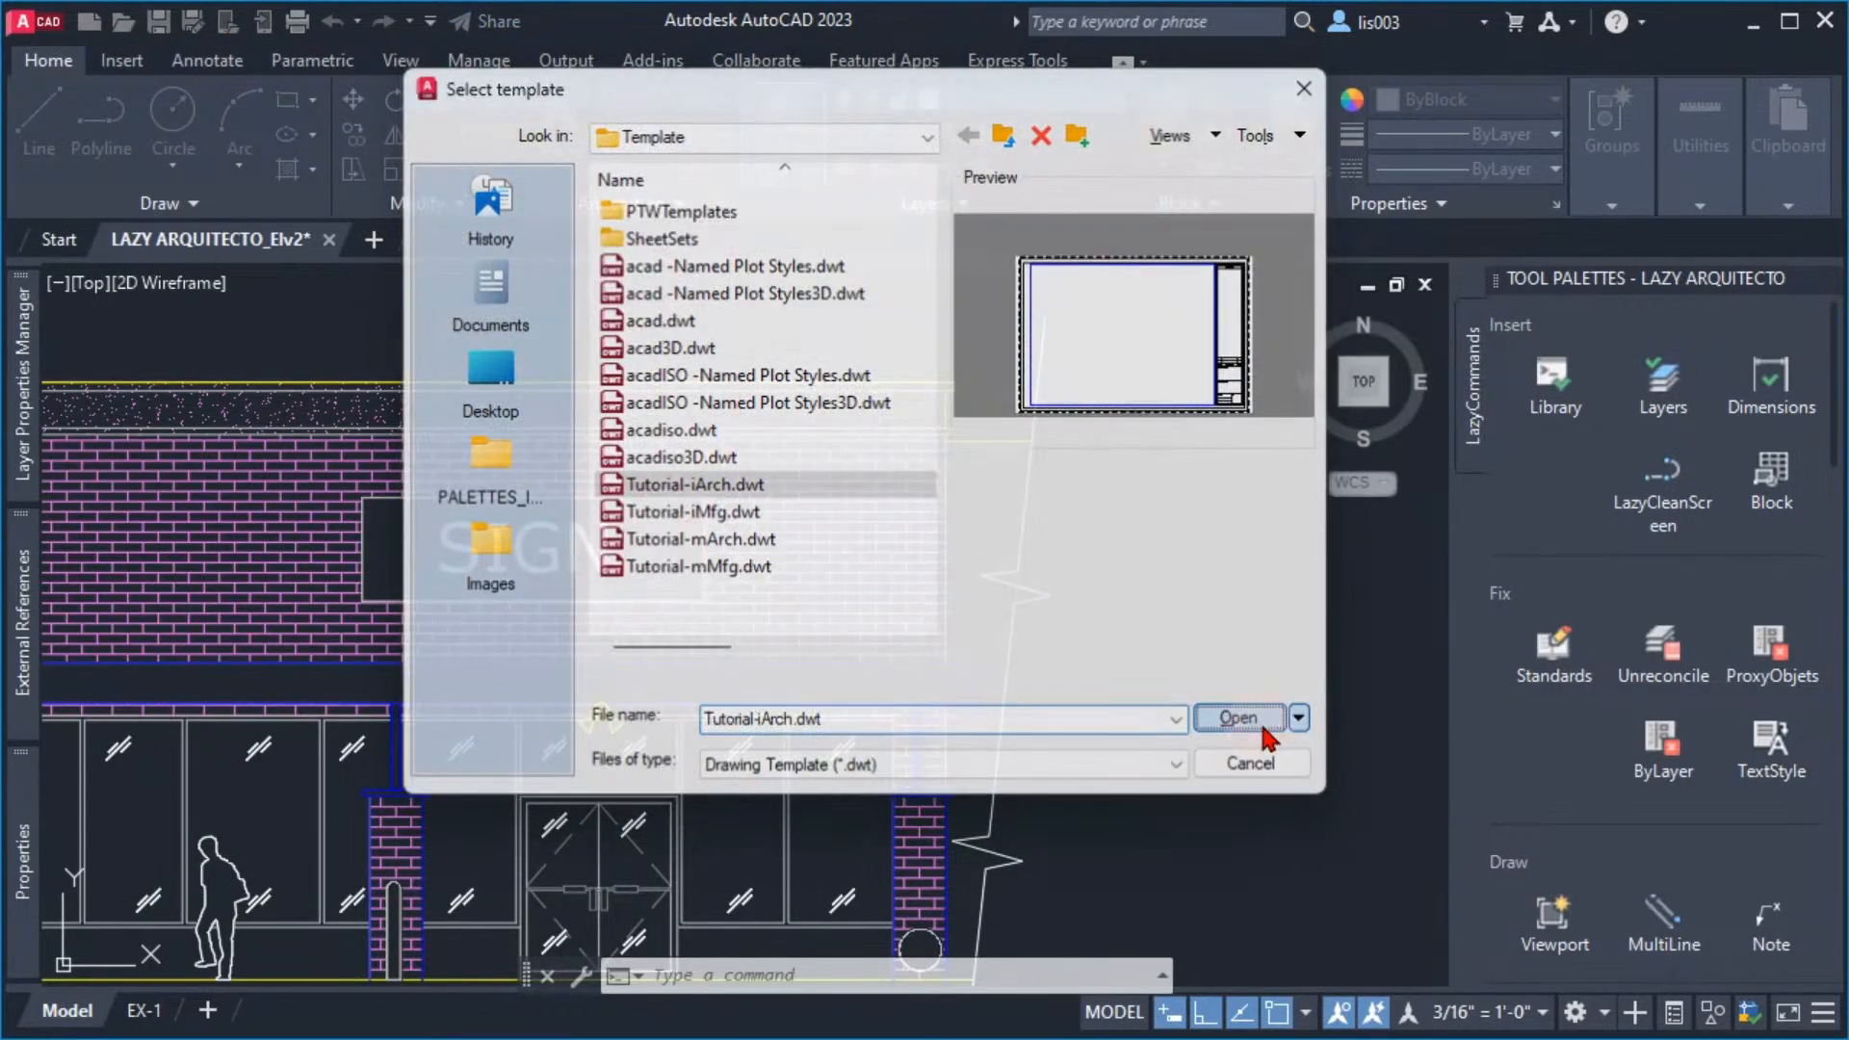
left_click(1242, 717)
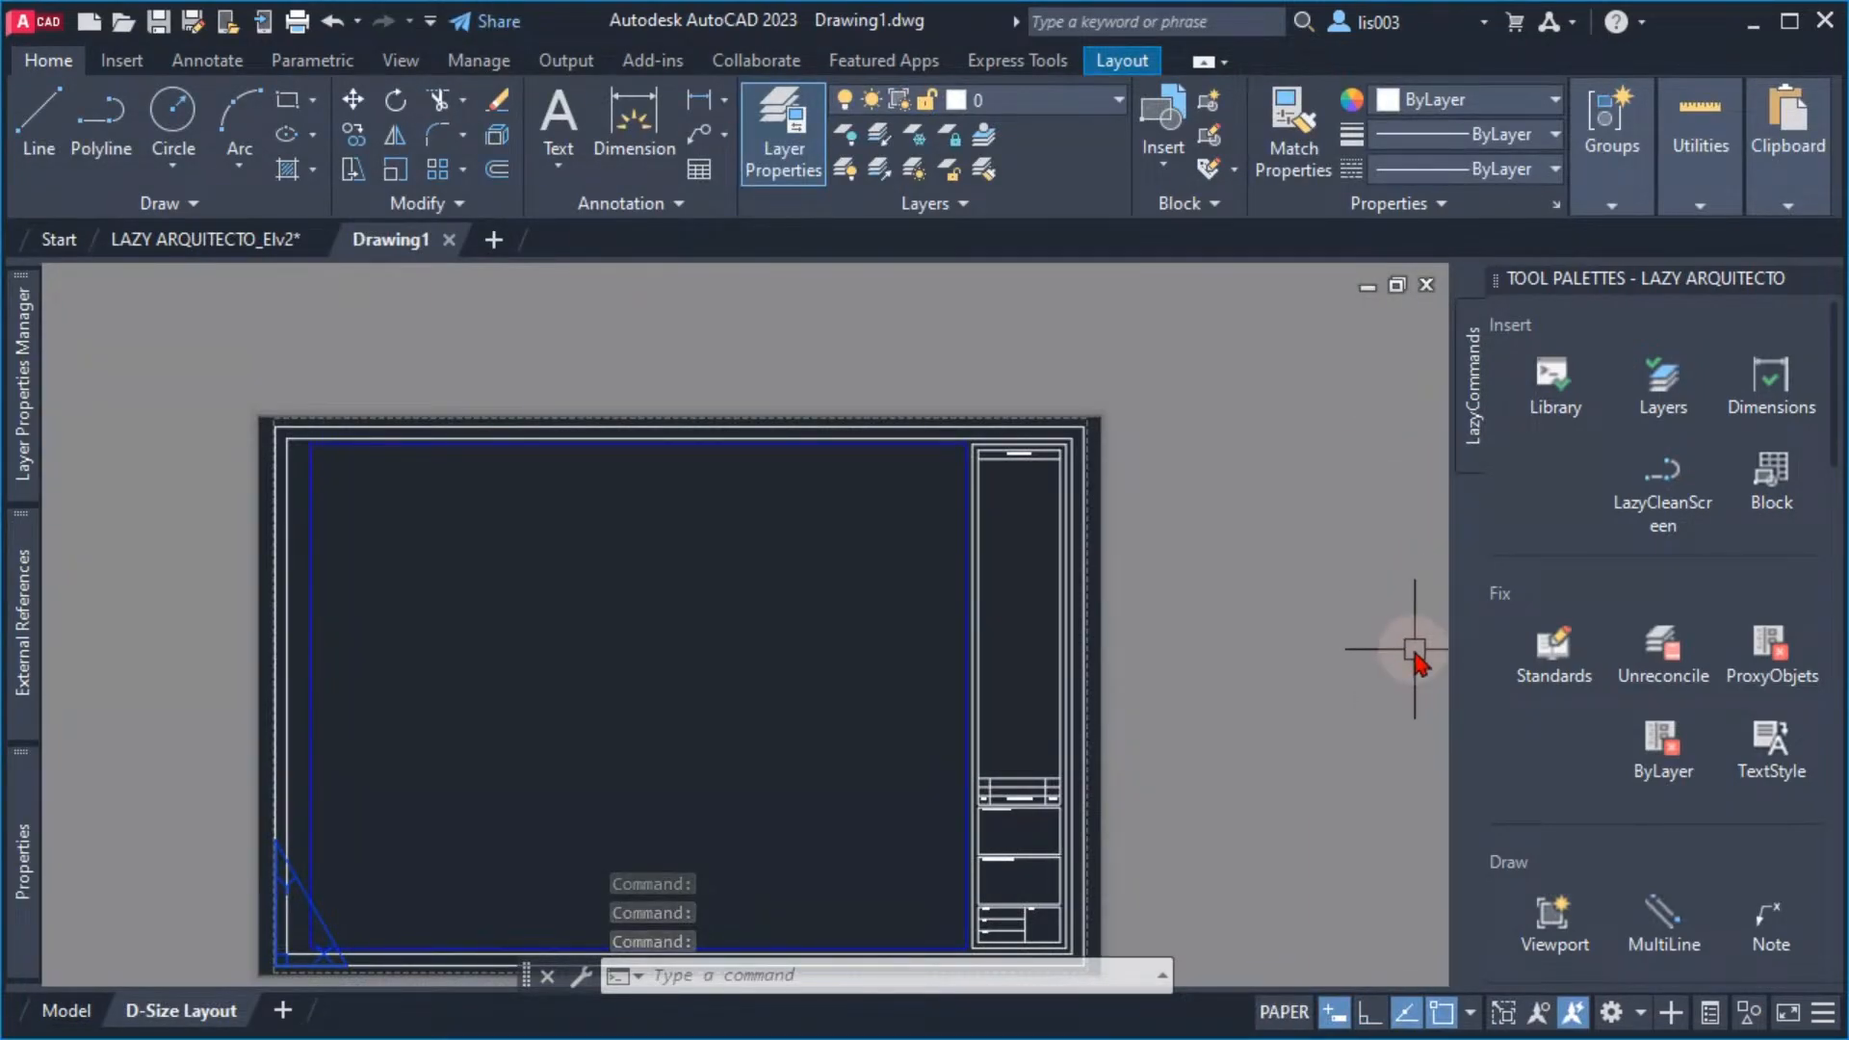
left_click(173, 241)
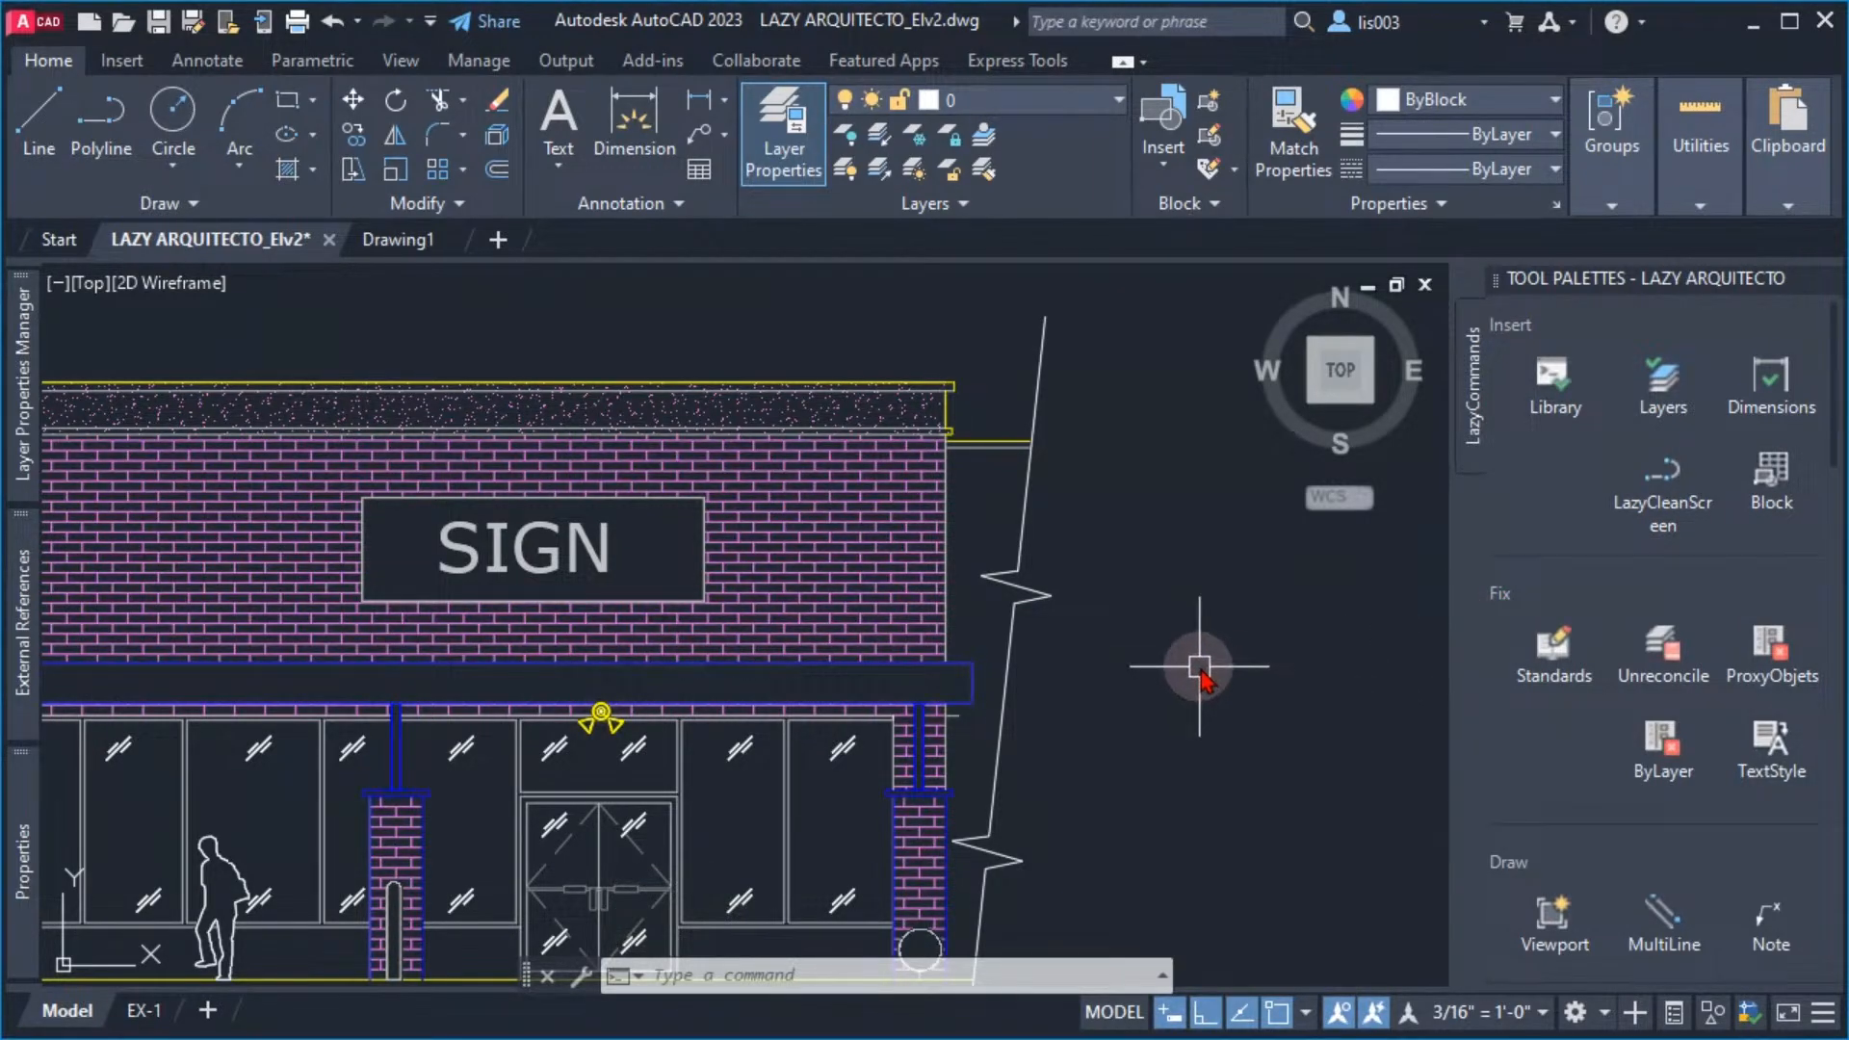
mouse_move(1387, 408)
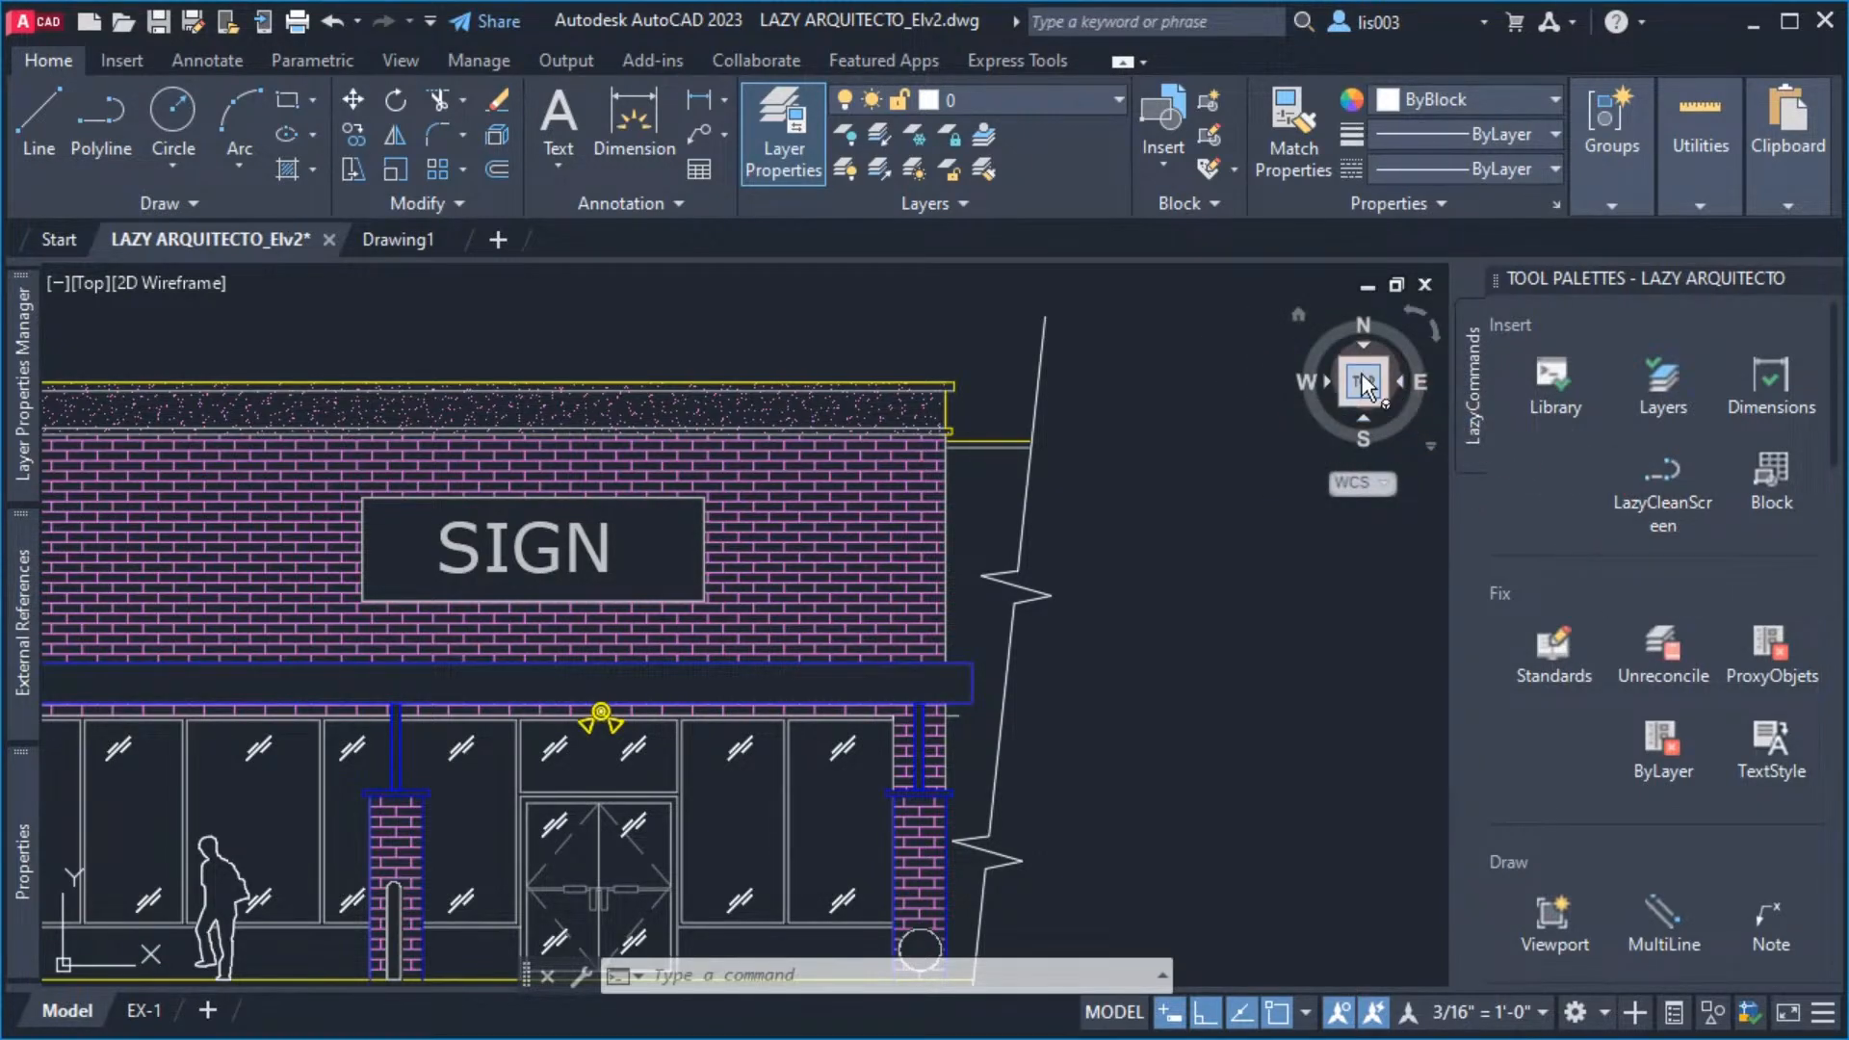
Hide the ViewCube in the current drawing by setting the NAVVCUBEDISPLAY system variable to 0
middle_click_drag(1101, 486, 1130, 503)
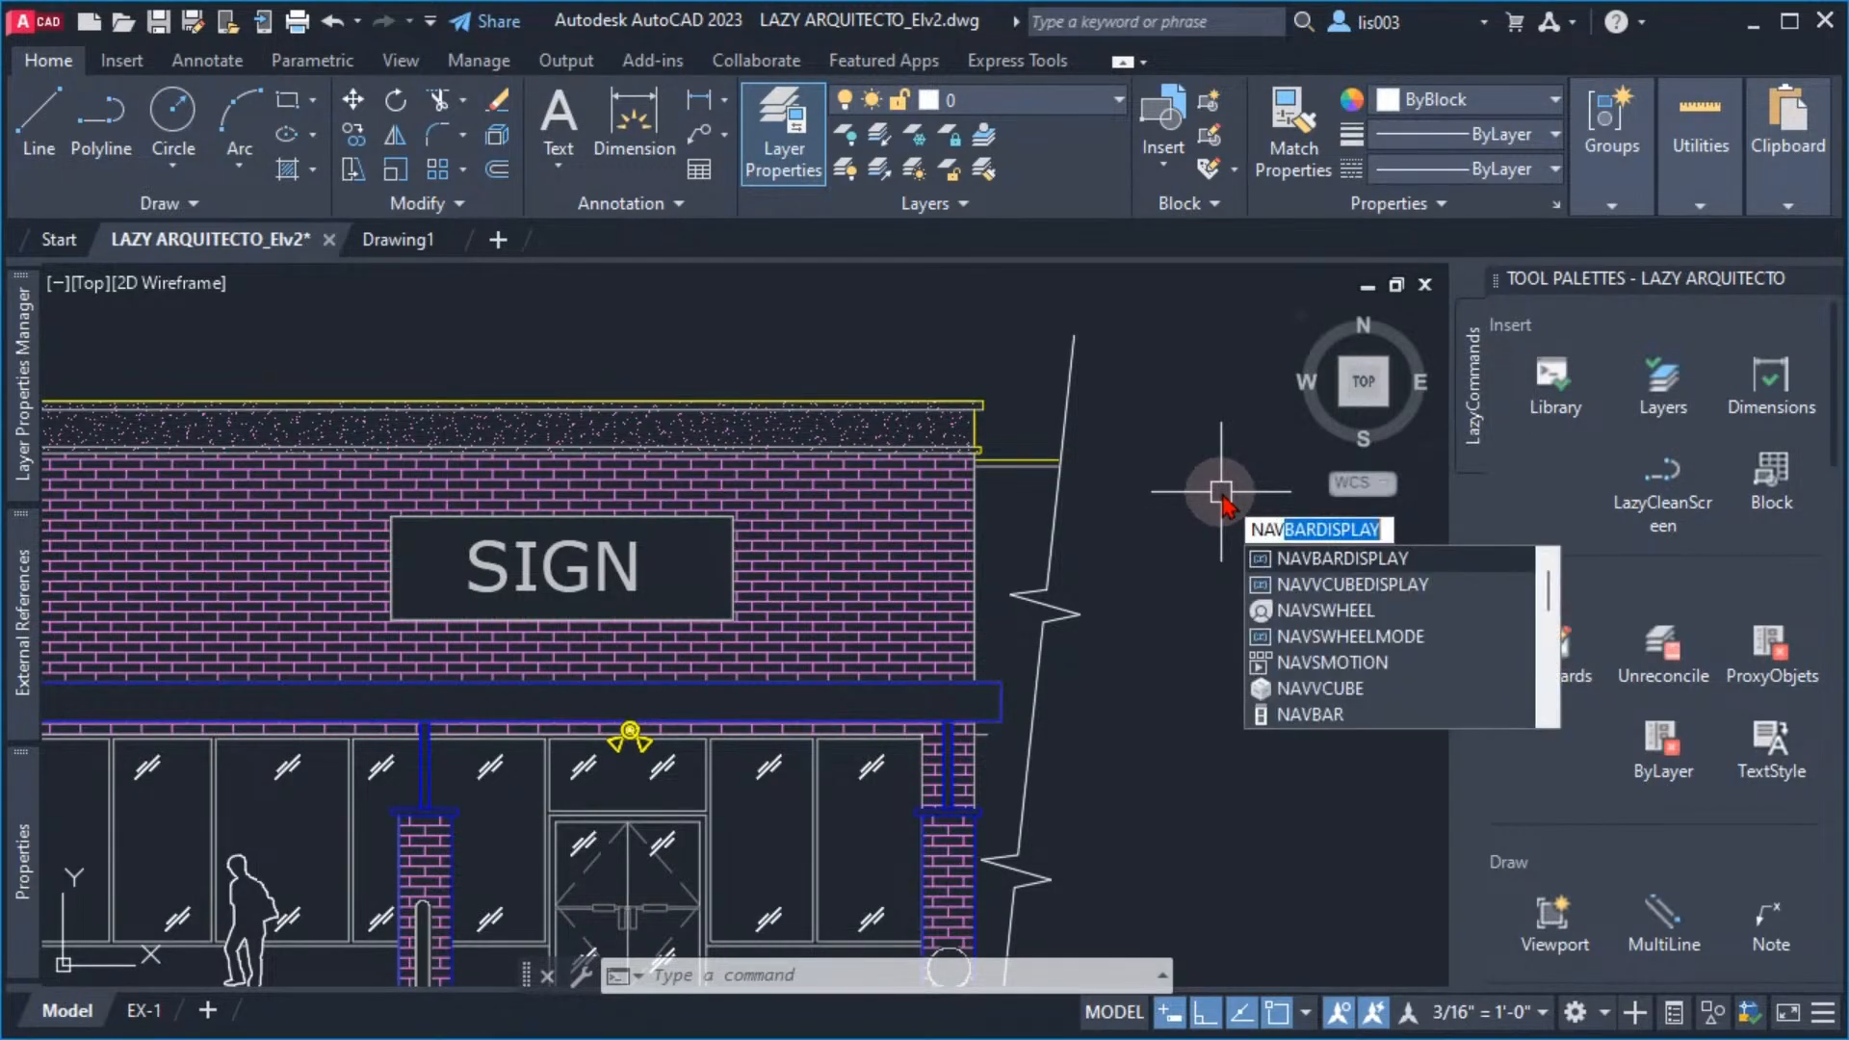
type("ube")
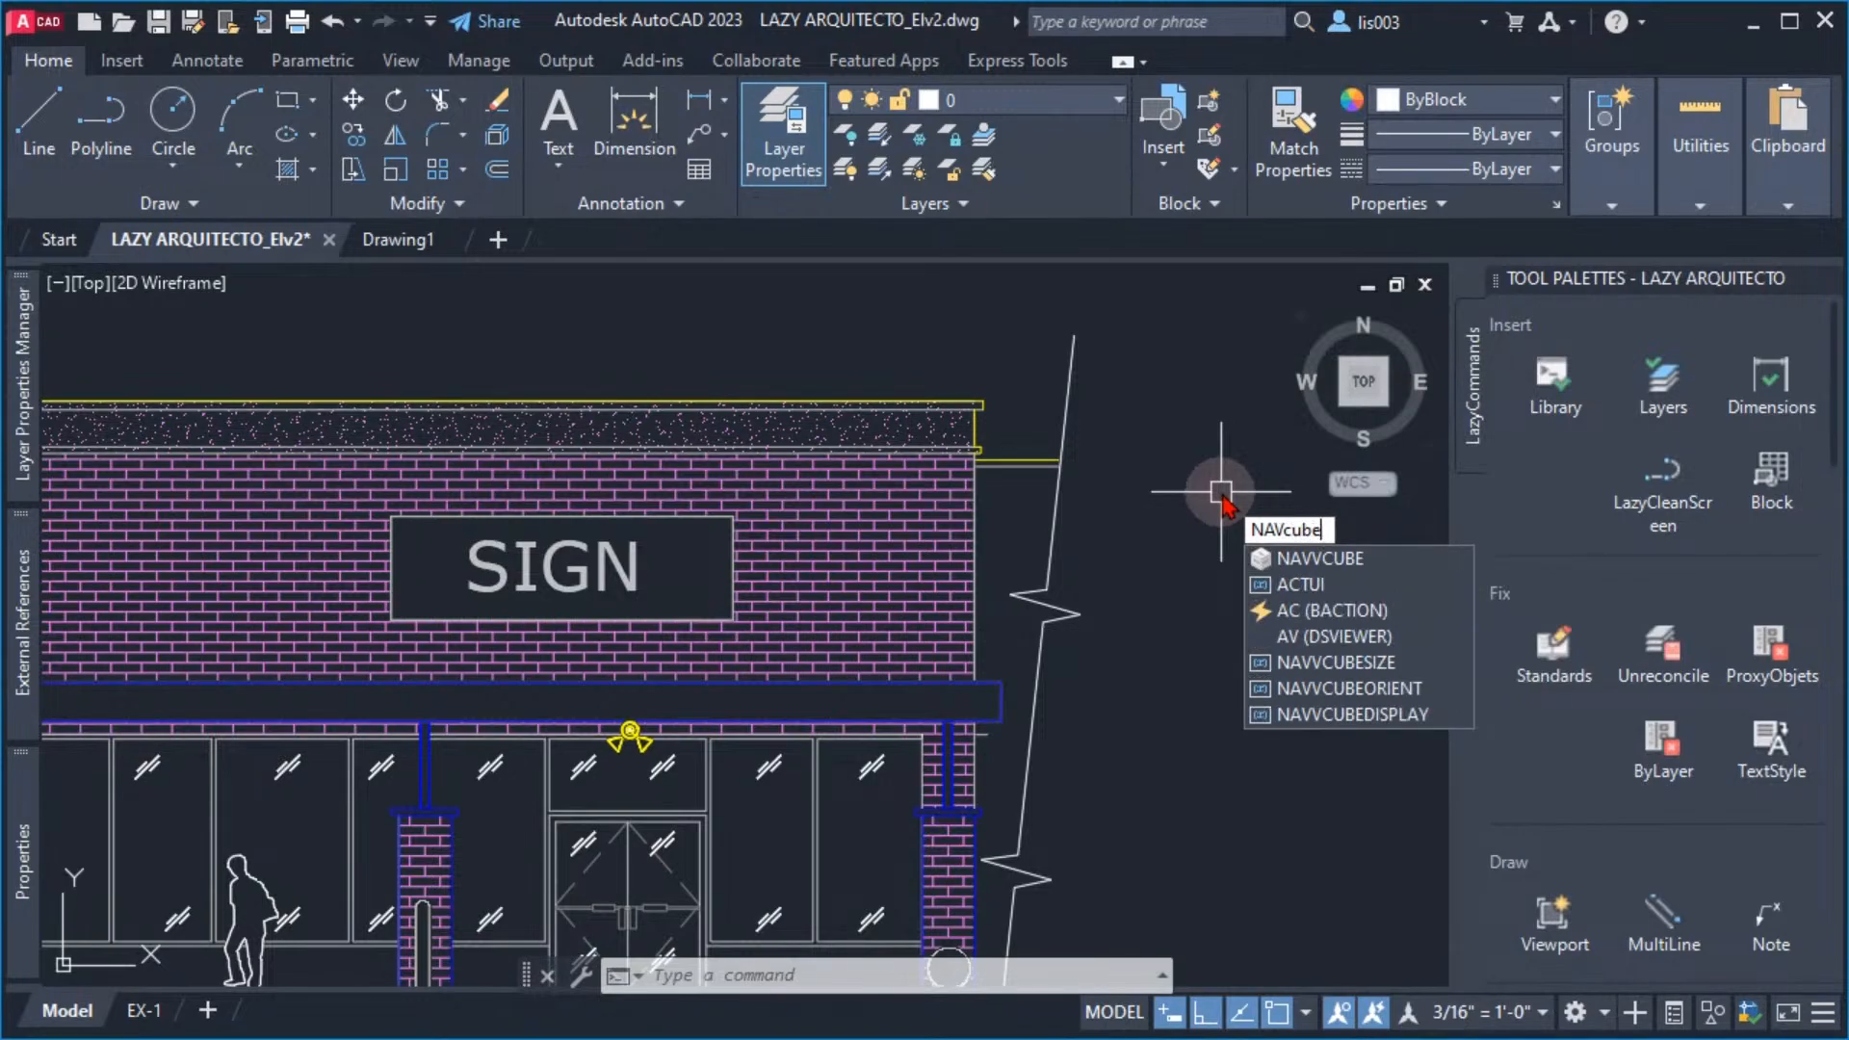
type("display")
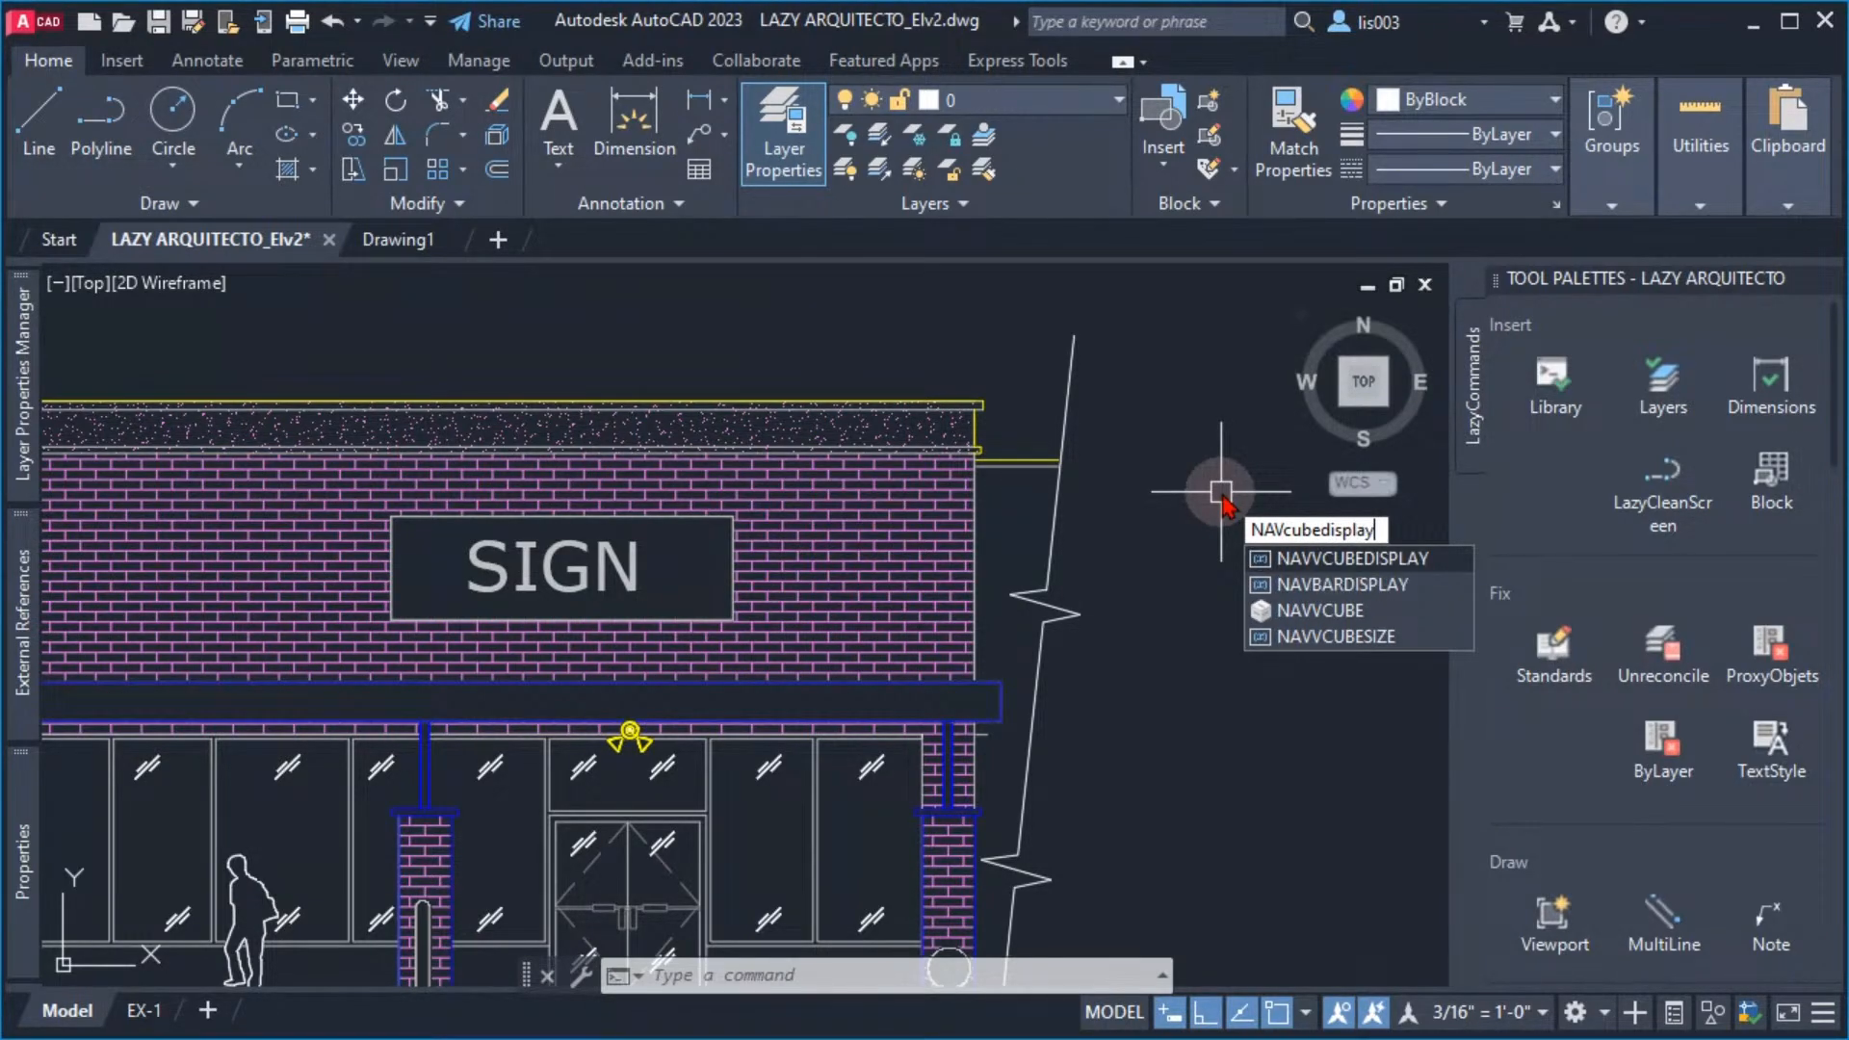
left_click(1314, 561)
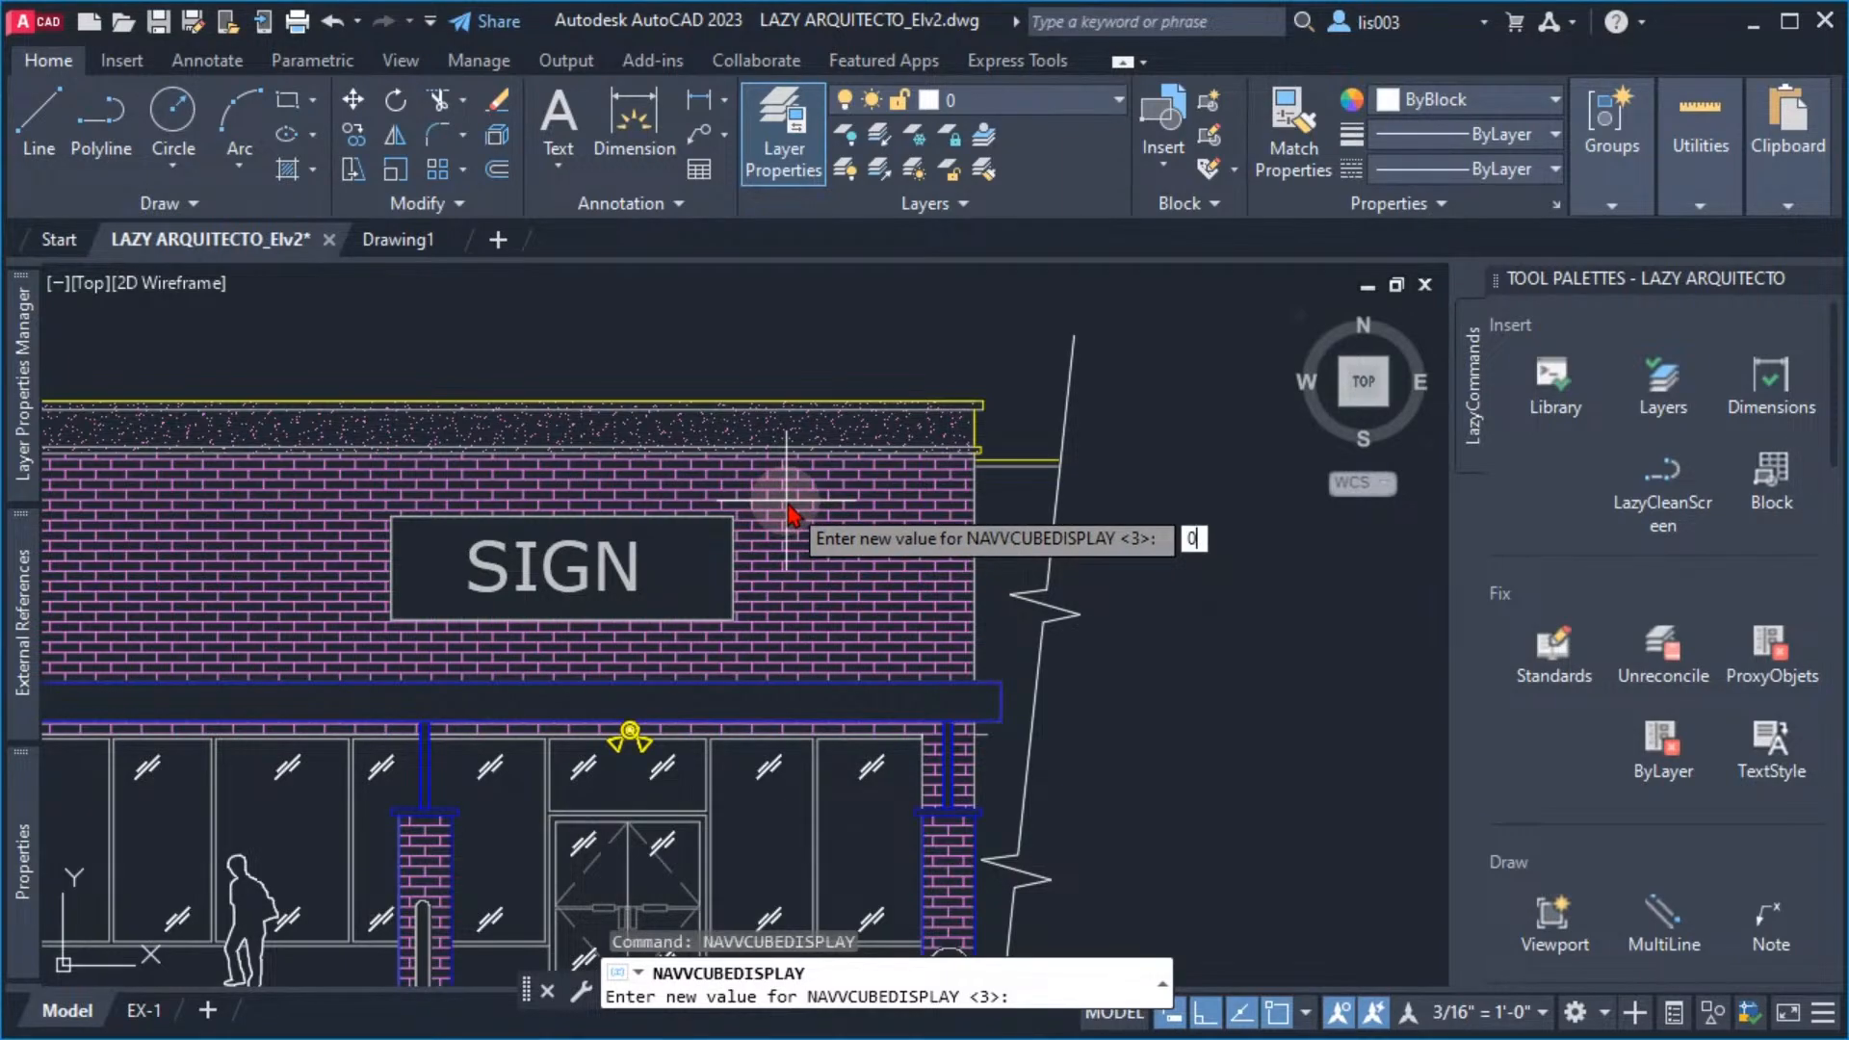
key("Return")
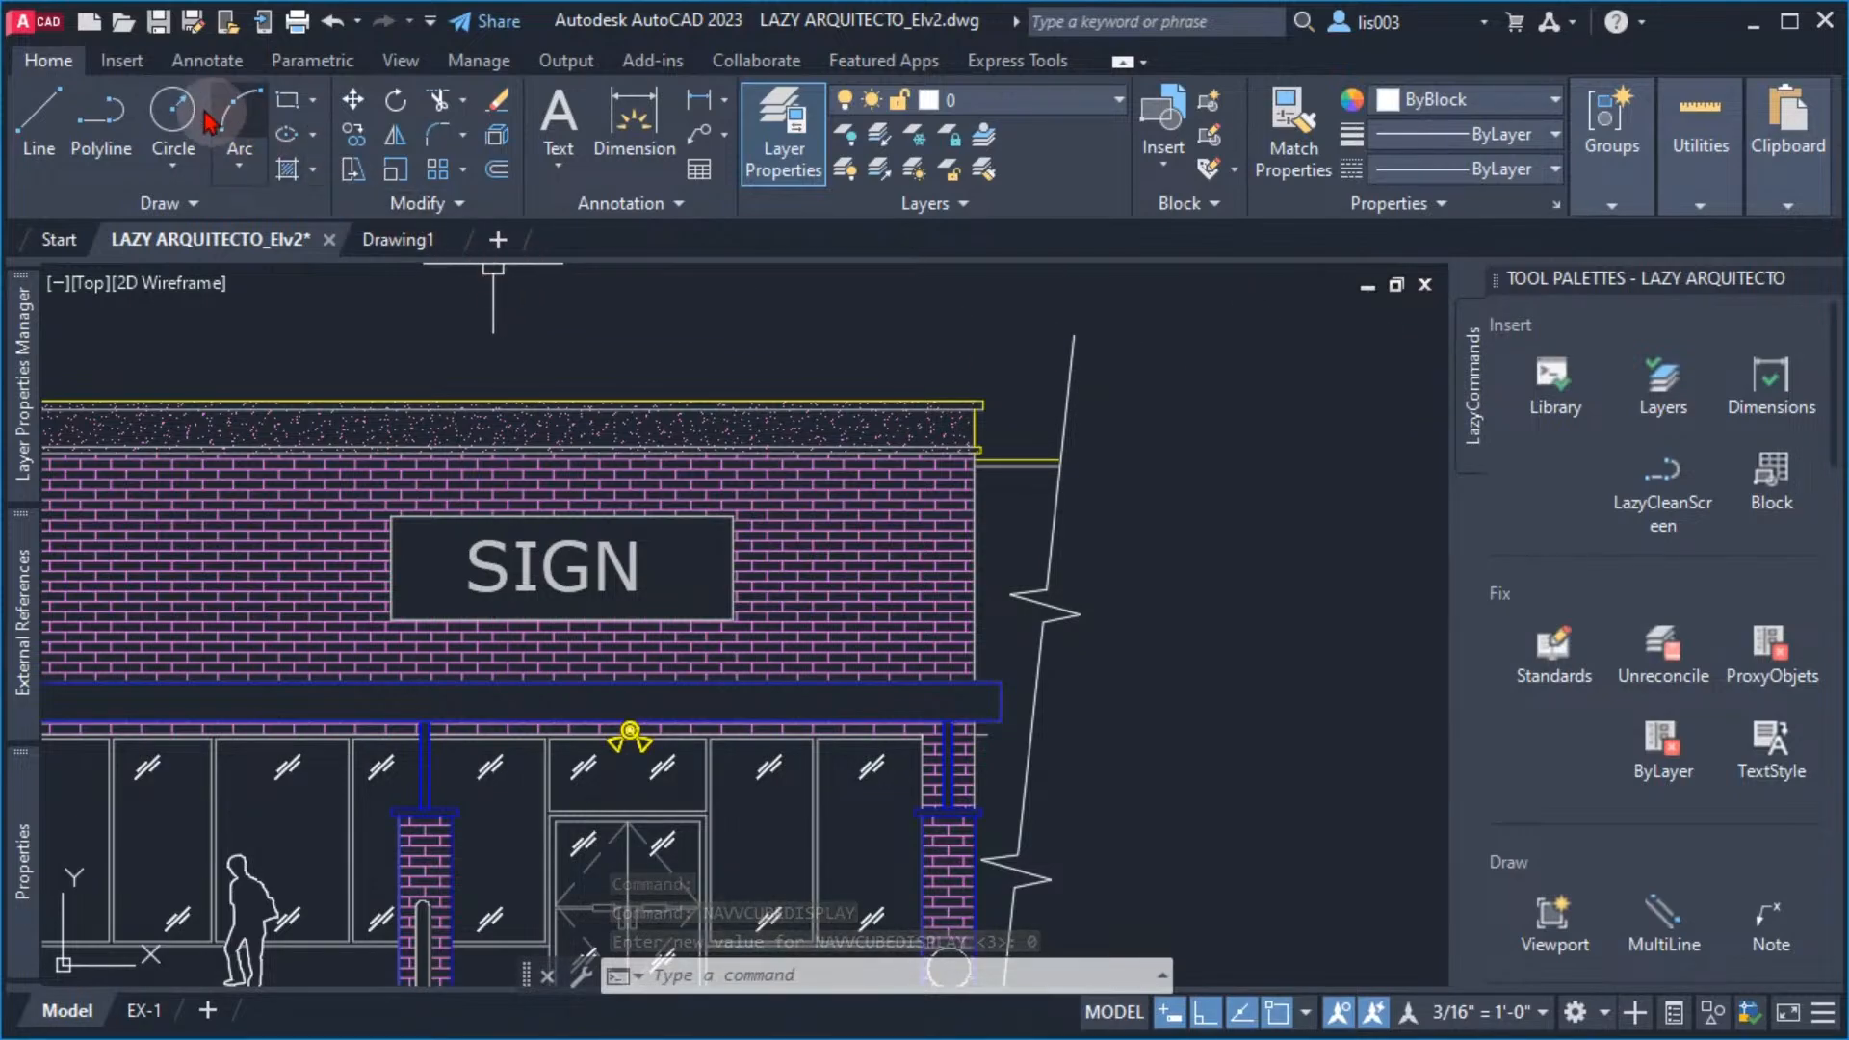
Check Drawing1 for the ViewCube, and open the recent drawing LAZY ARQUITECTO_Elv1.dwg to check it there too
left_click(404, 241)
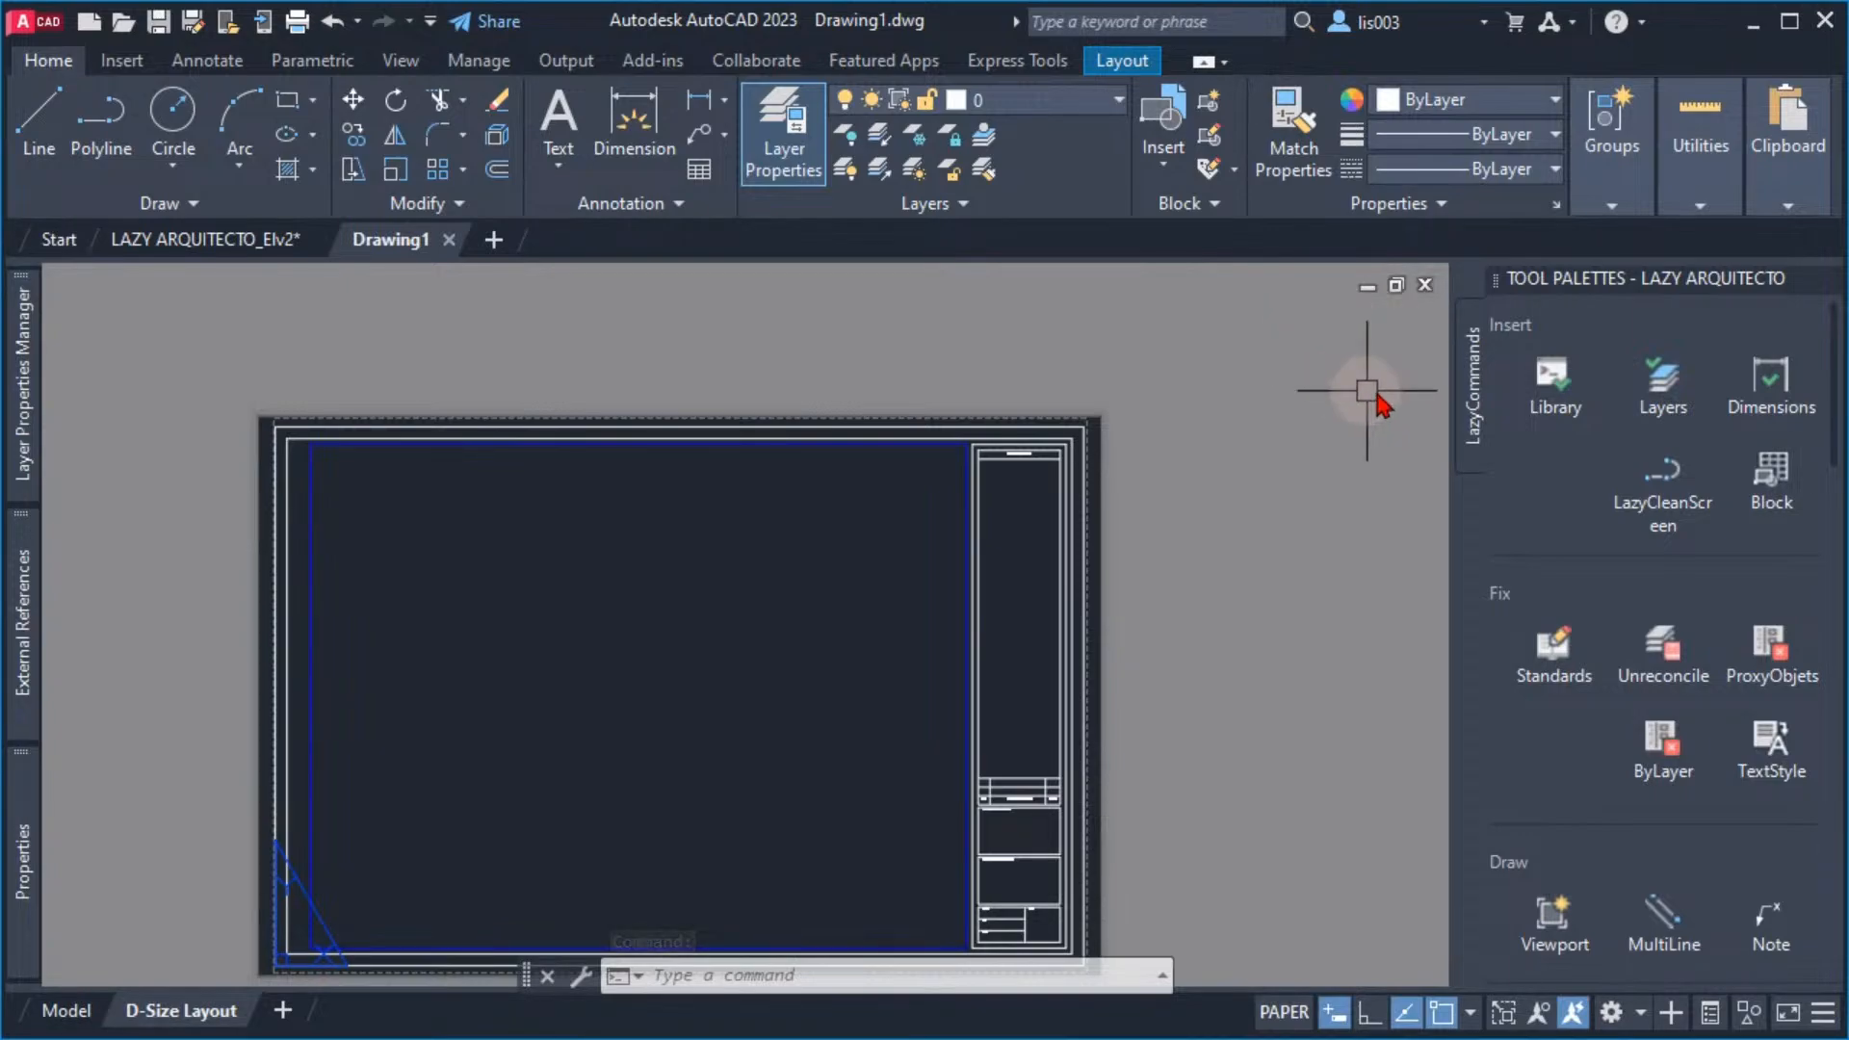
left_click(39, 21)
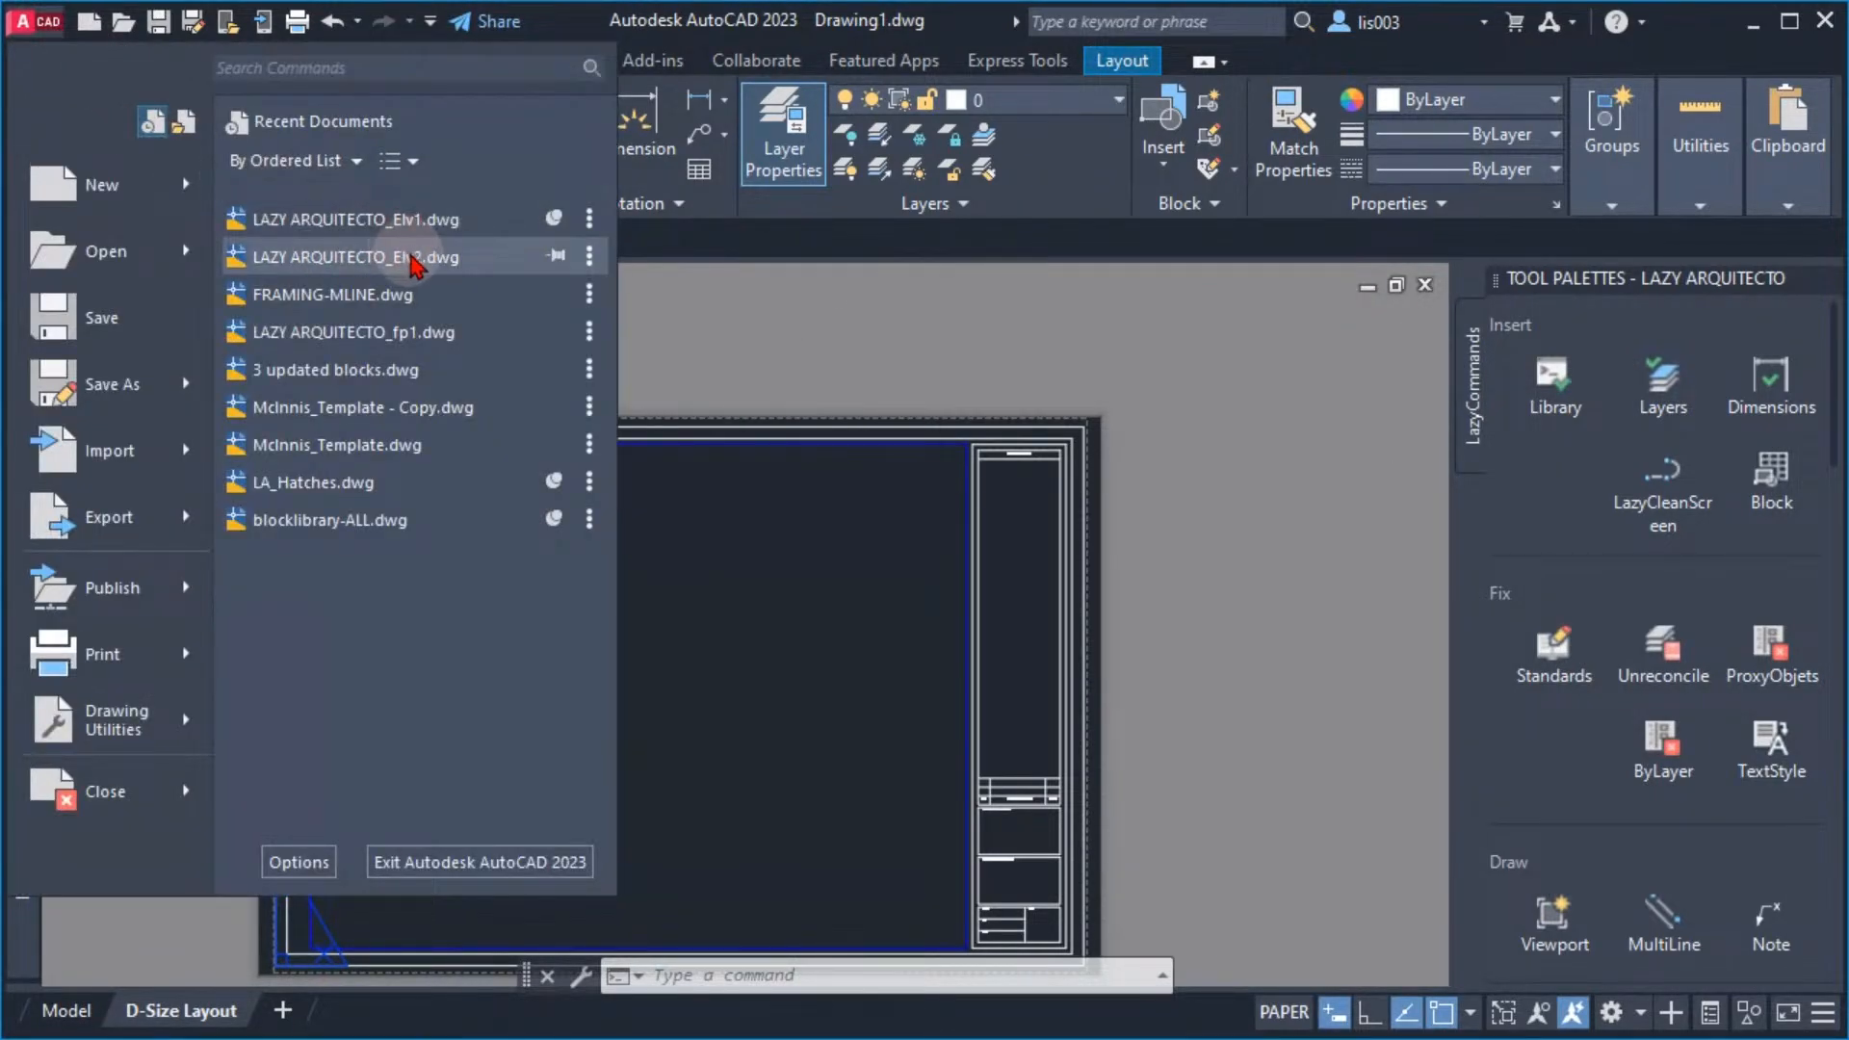
left_click(414, 257)
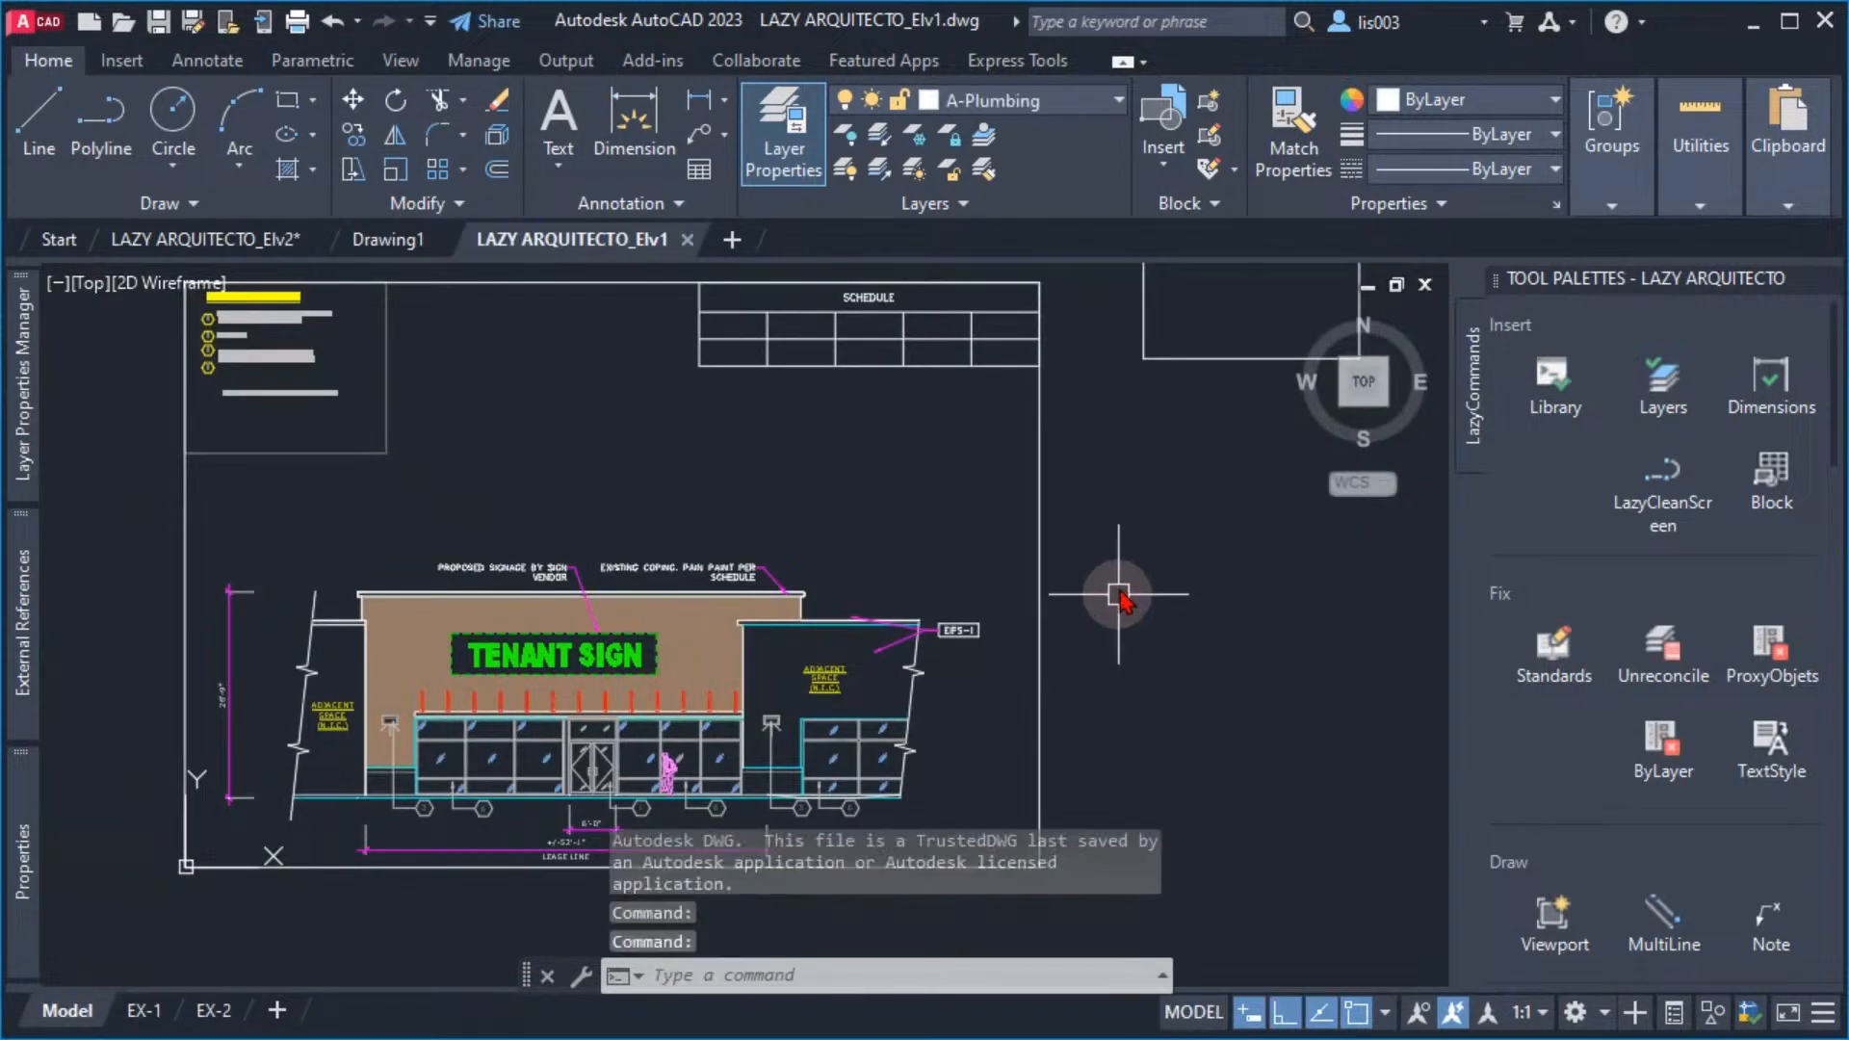
middle_click_drag(1119, 515, 1084, 591)
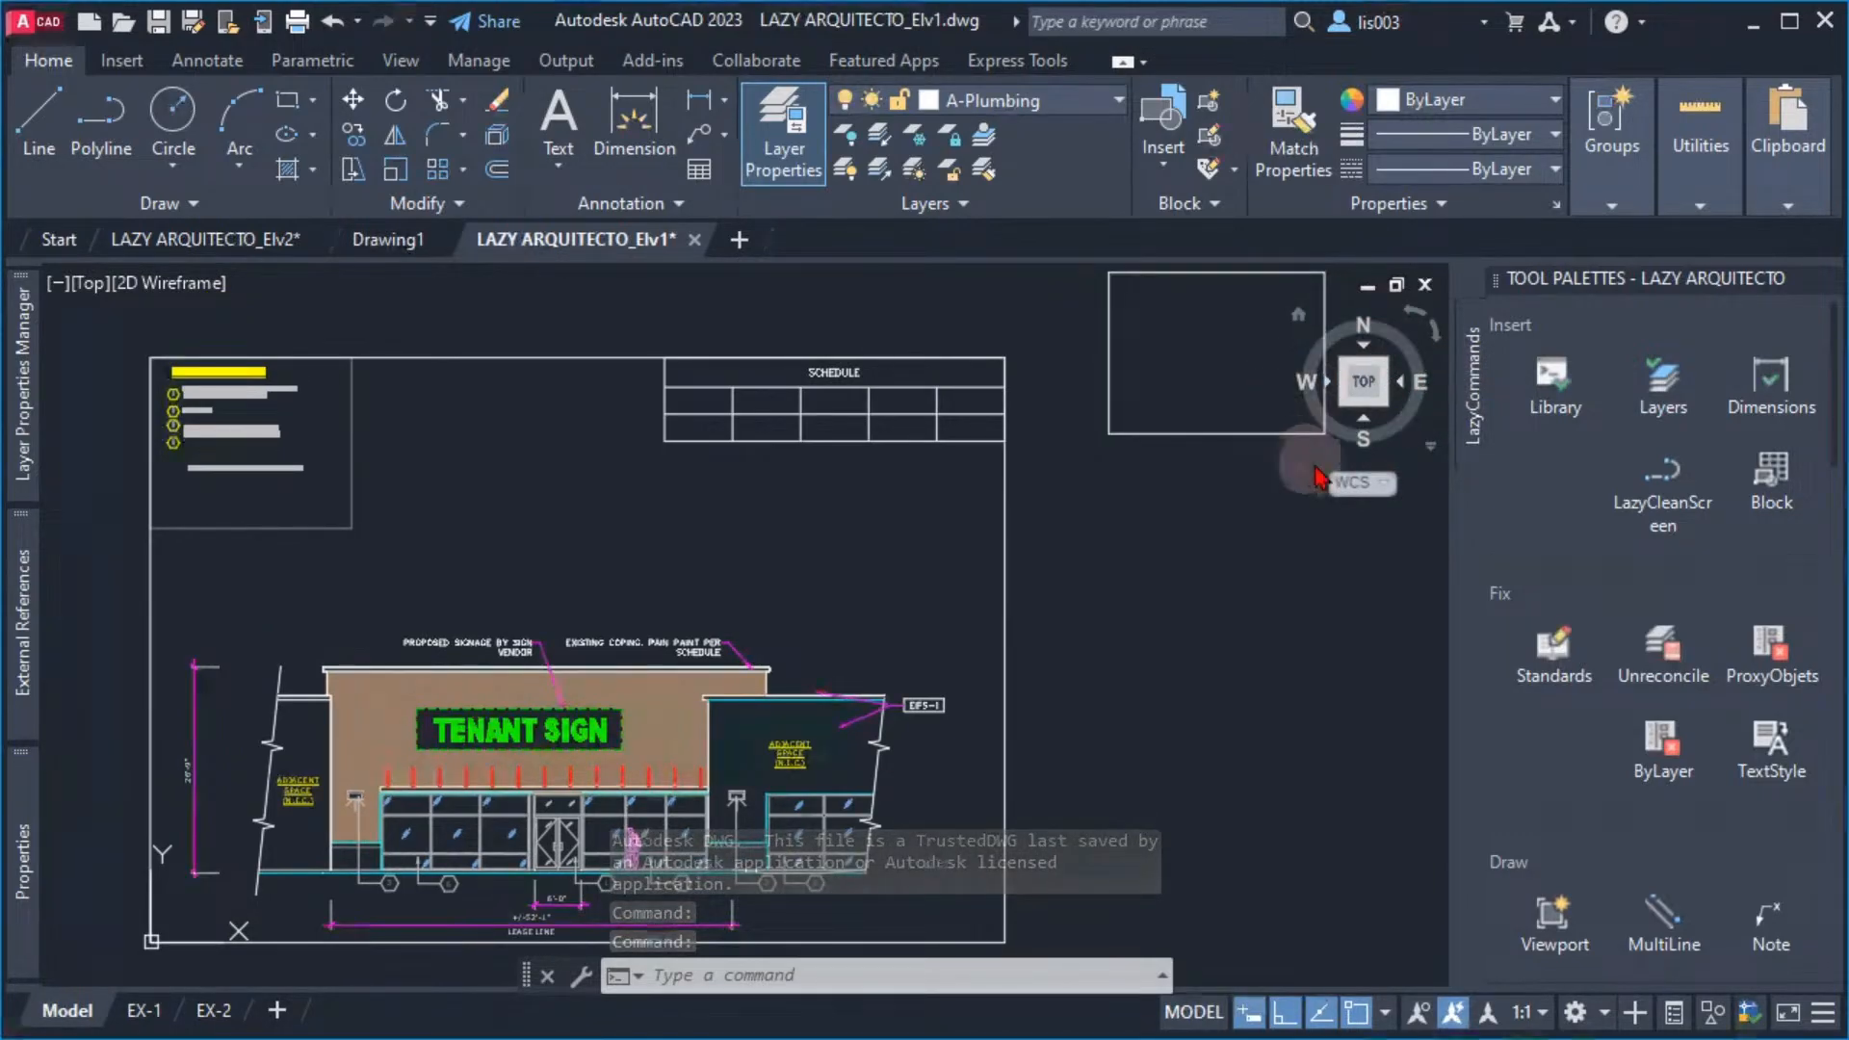
middle_click_drag(1258, 470, 1218, 507)
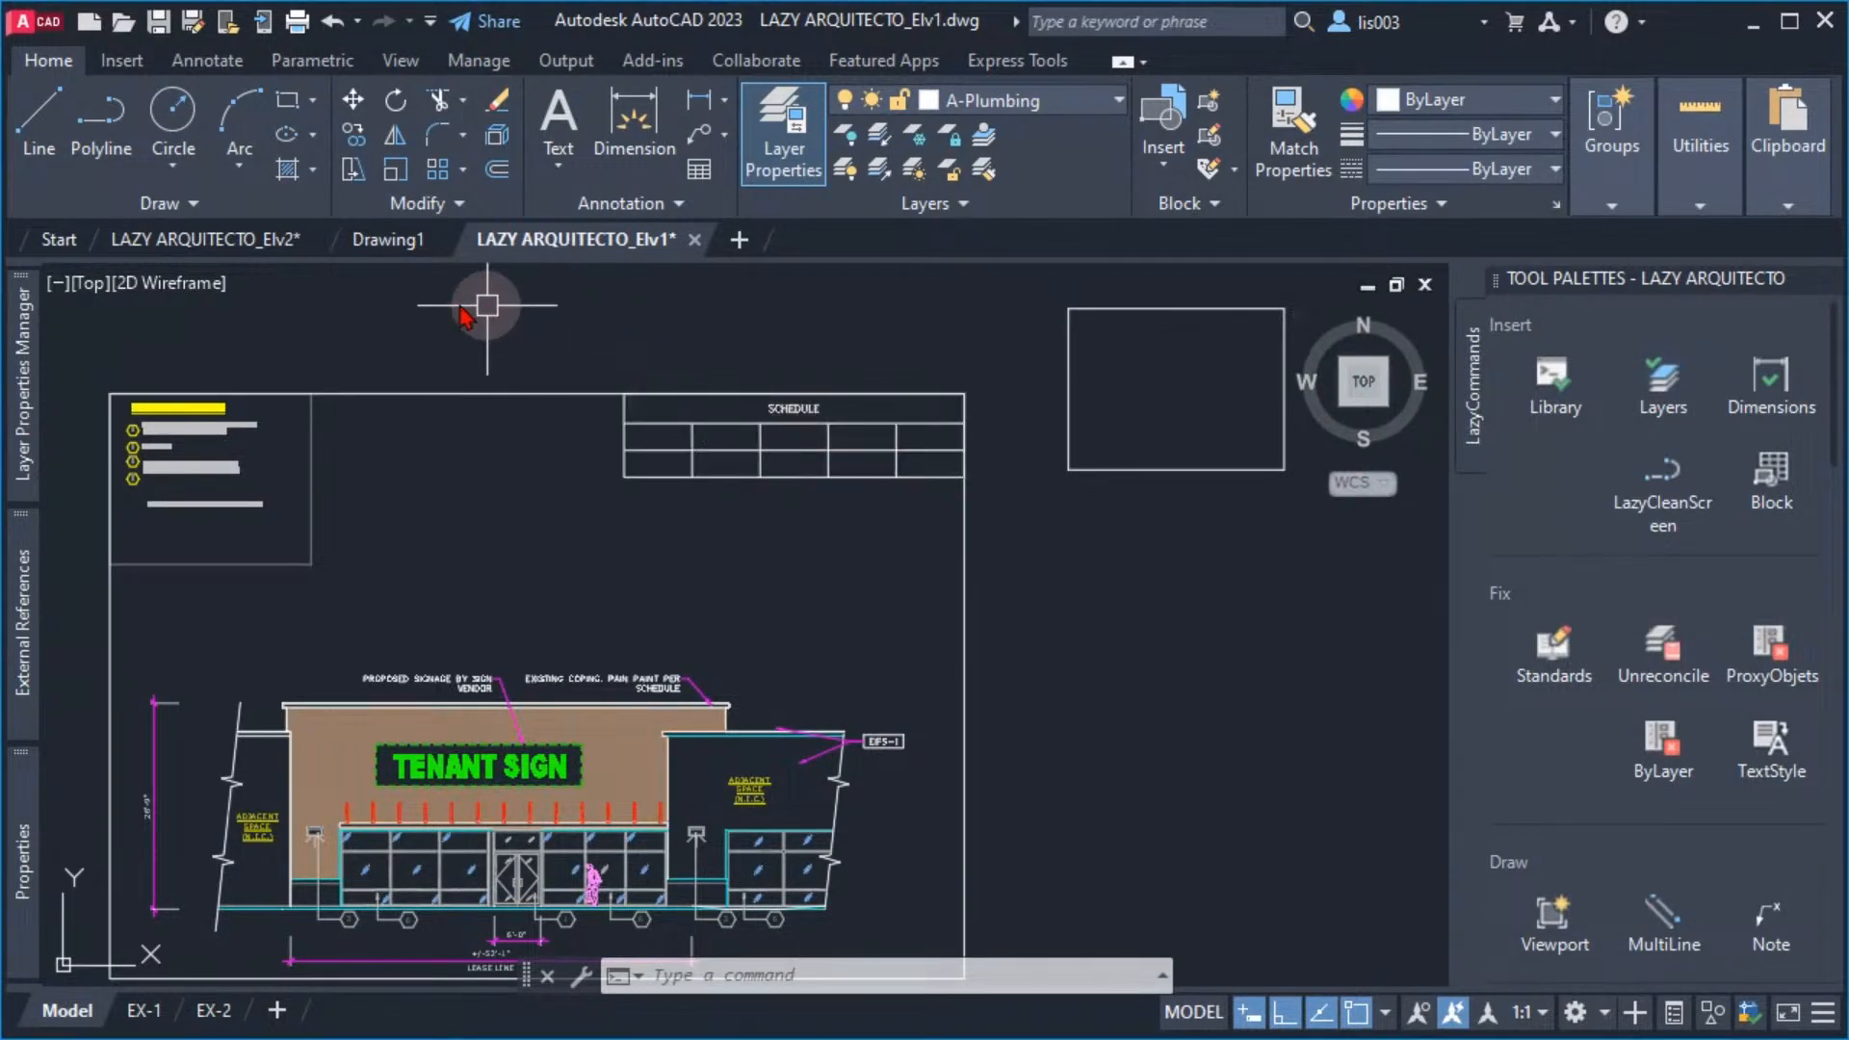
Return to the LAZY ARQUITECTO_Elv2 drawing and restore its ViewCube by setting NAVVCUBEDISPLAY to 3
left_click(254, 252)
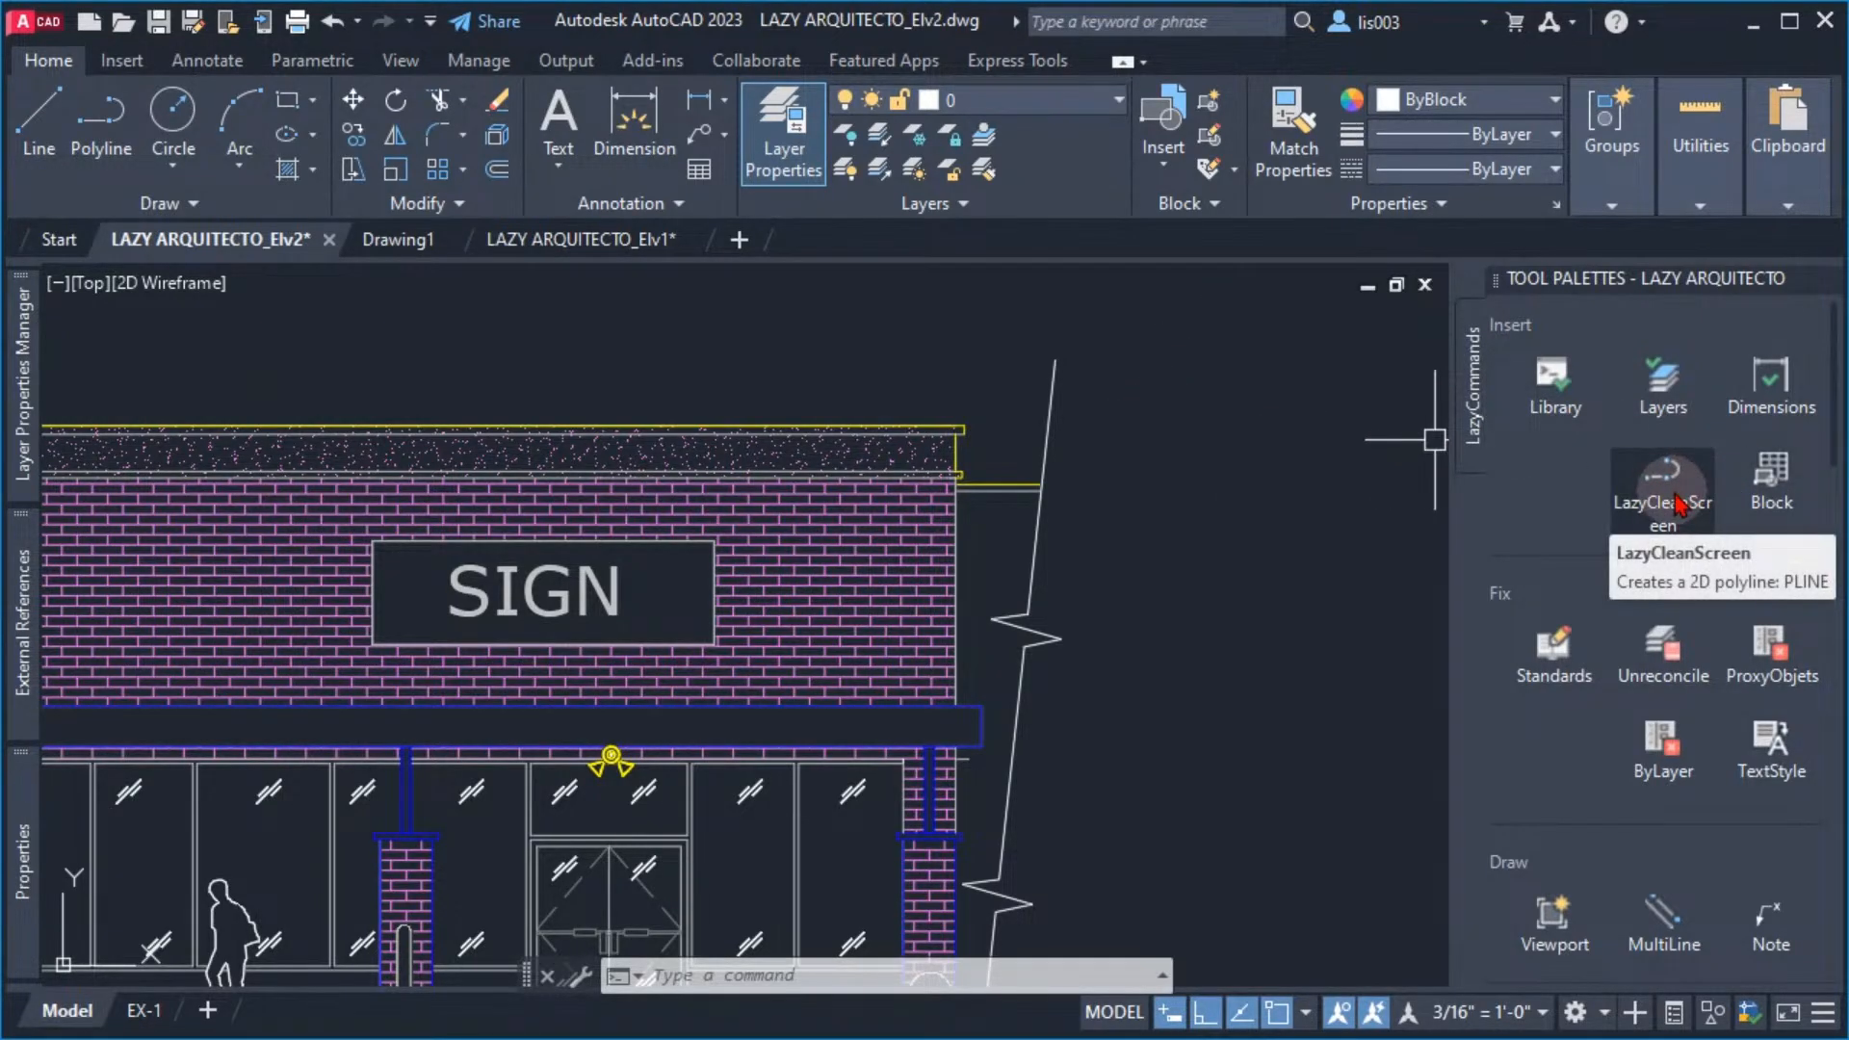
mouse_move(1185, 426)
middle_mouse_down()
mouse_move(1223, 471)
mouse_move(1229, 446)
middle_mouse_up()
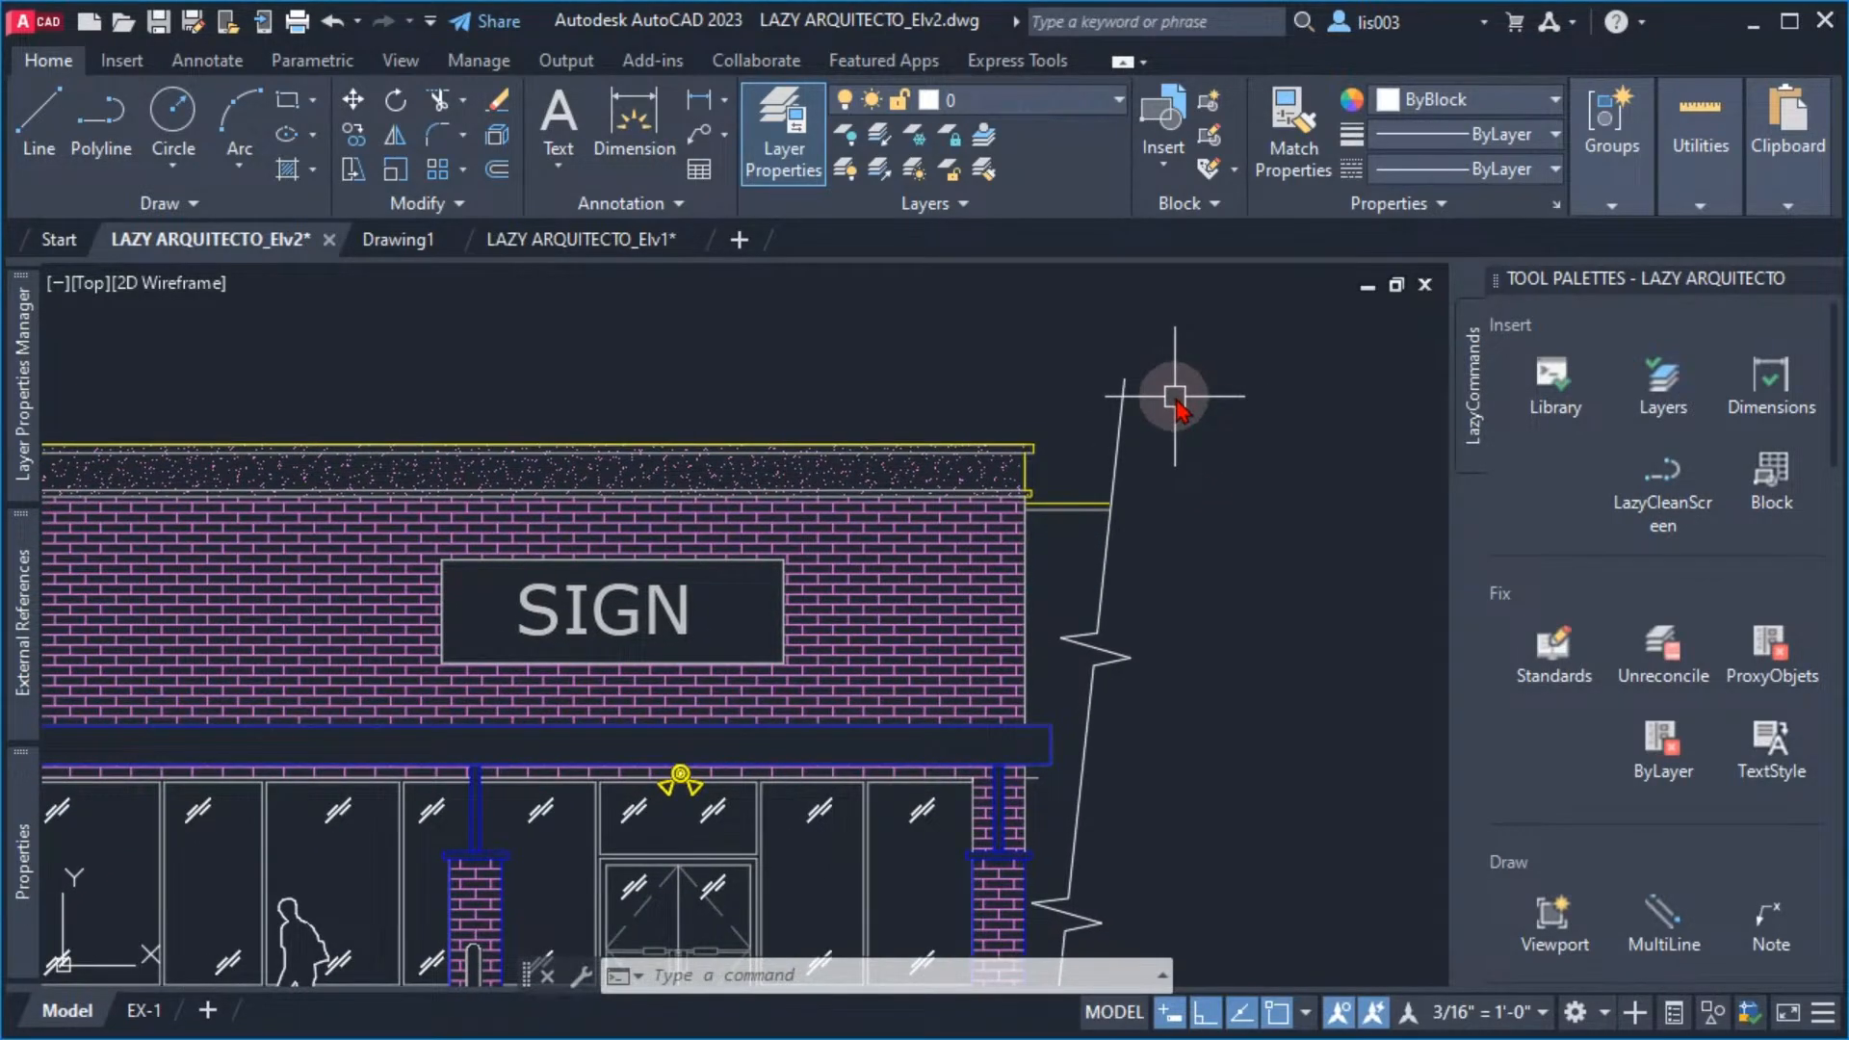
middle_click_drag(825, 353, 873, 356)
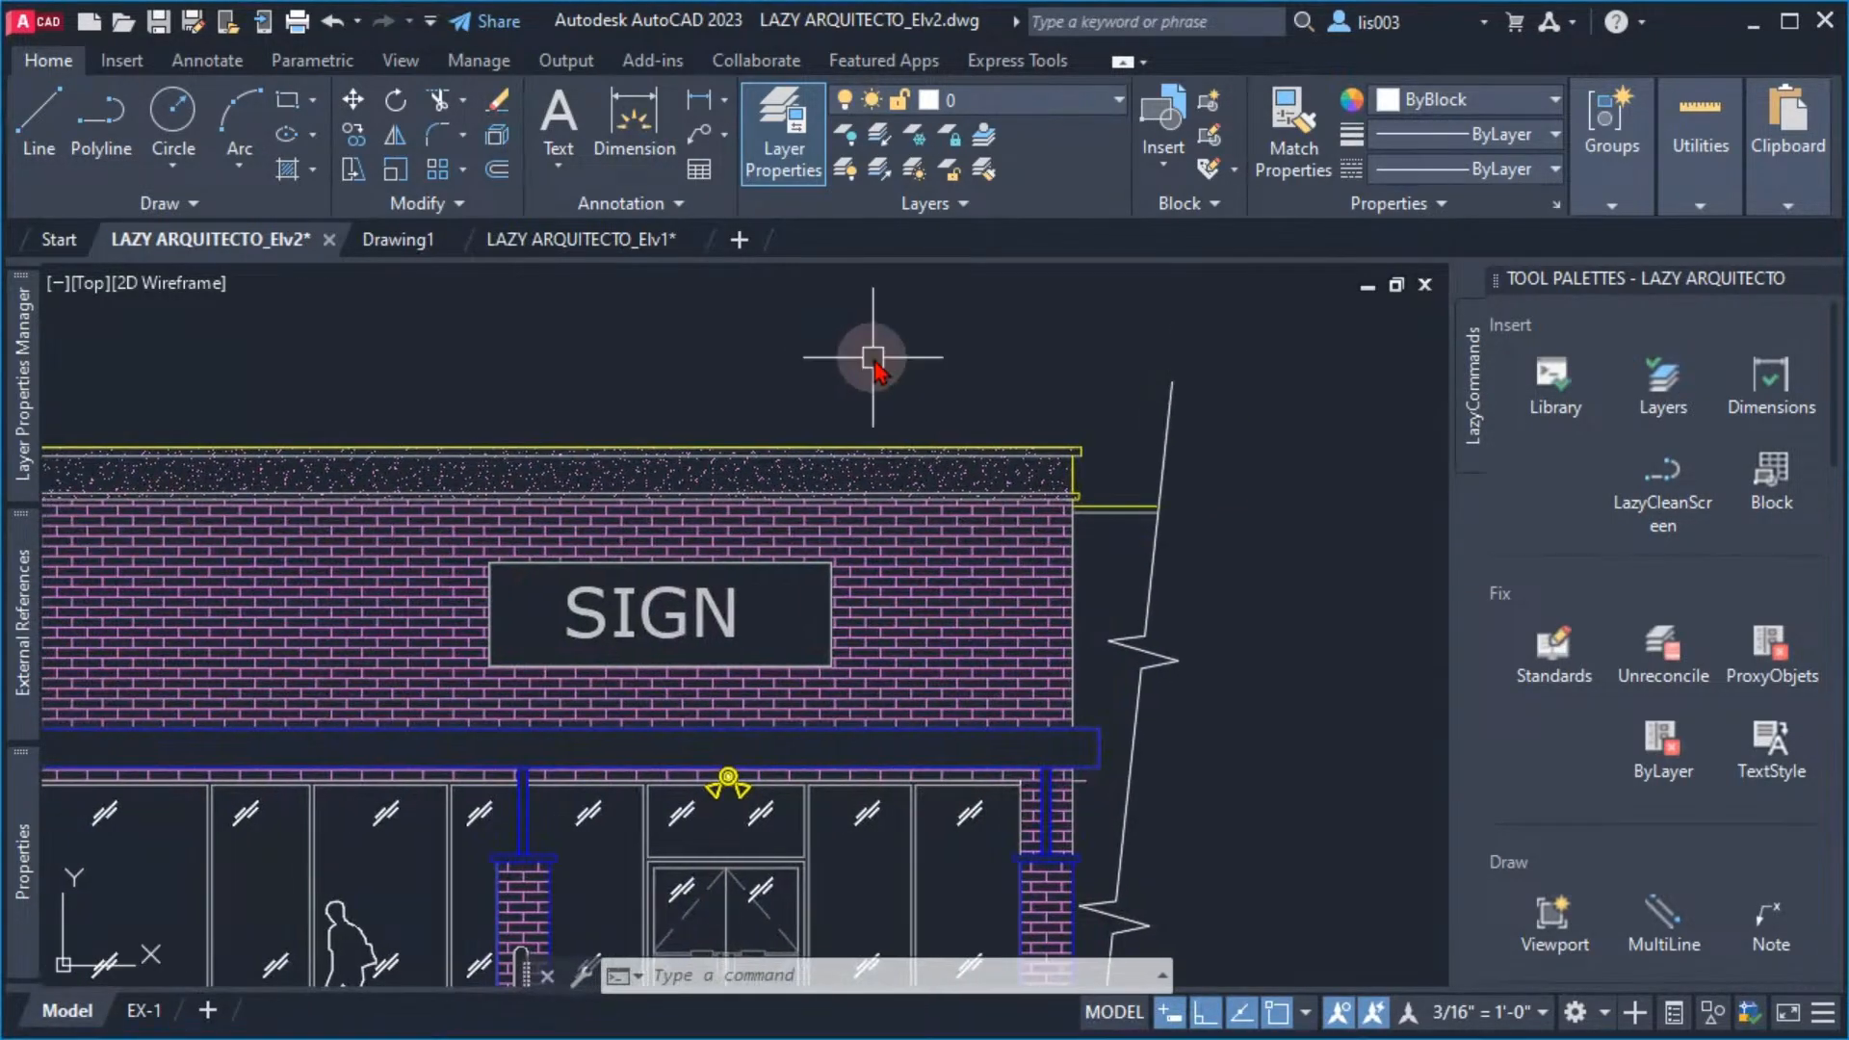
middle_click_drag(1014, 380, 1005, 383)
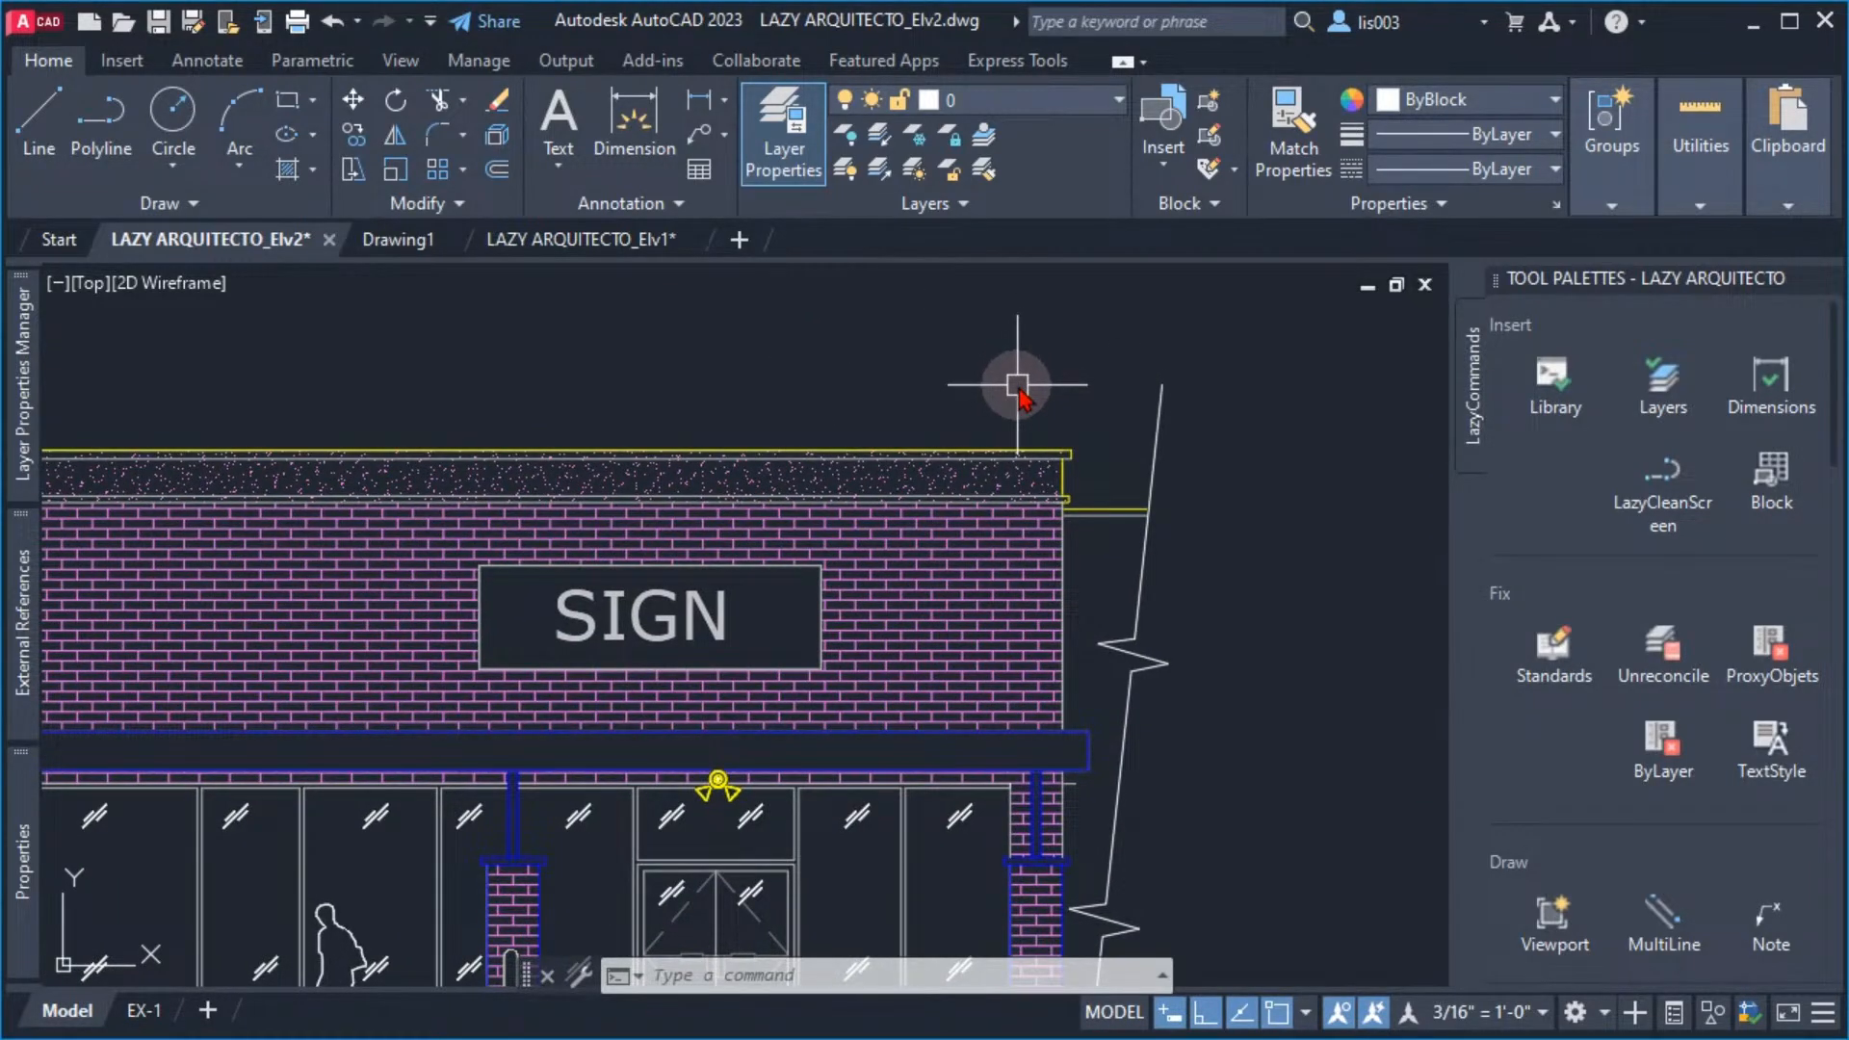
type("v")
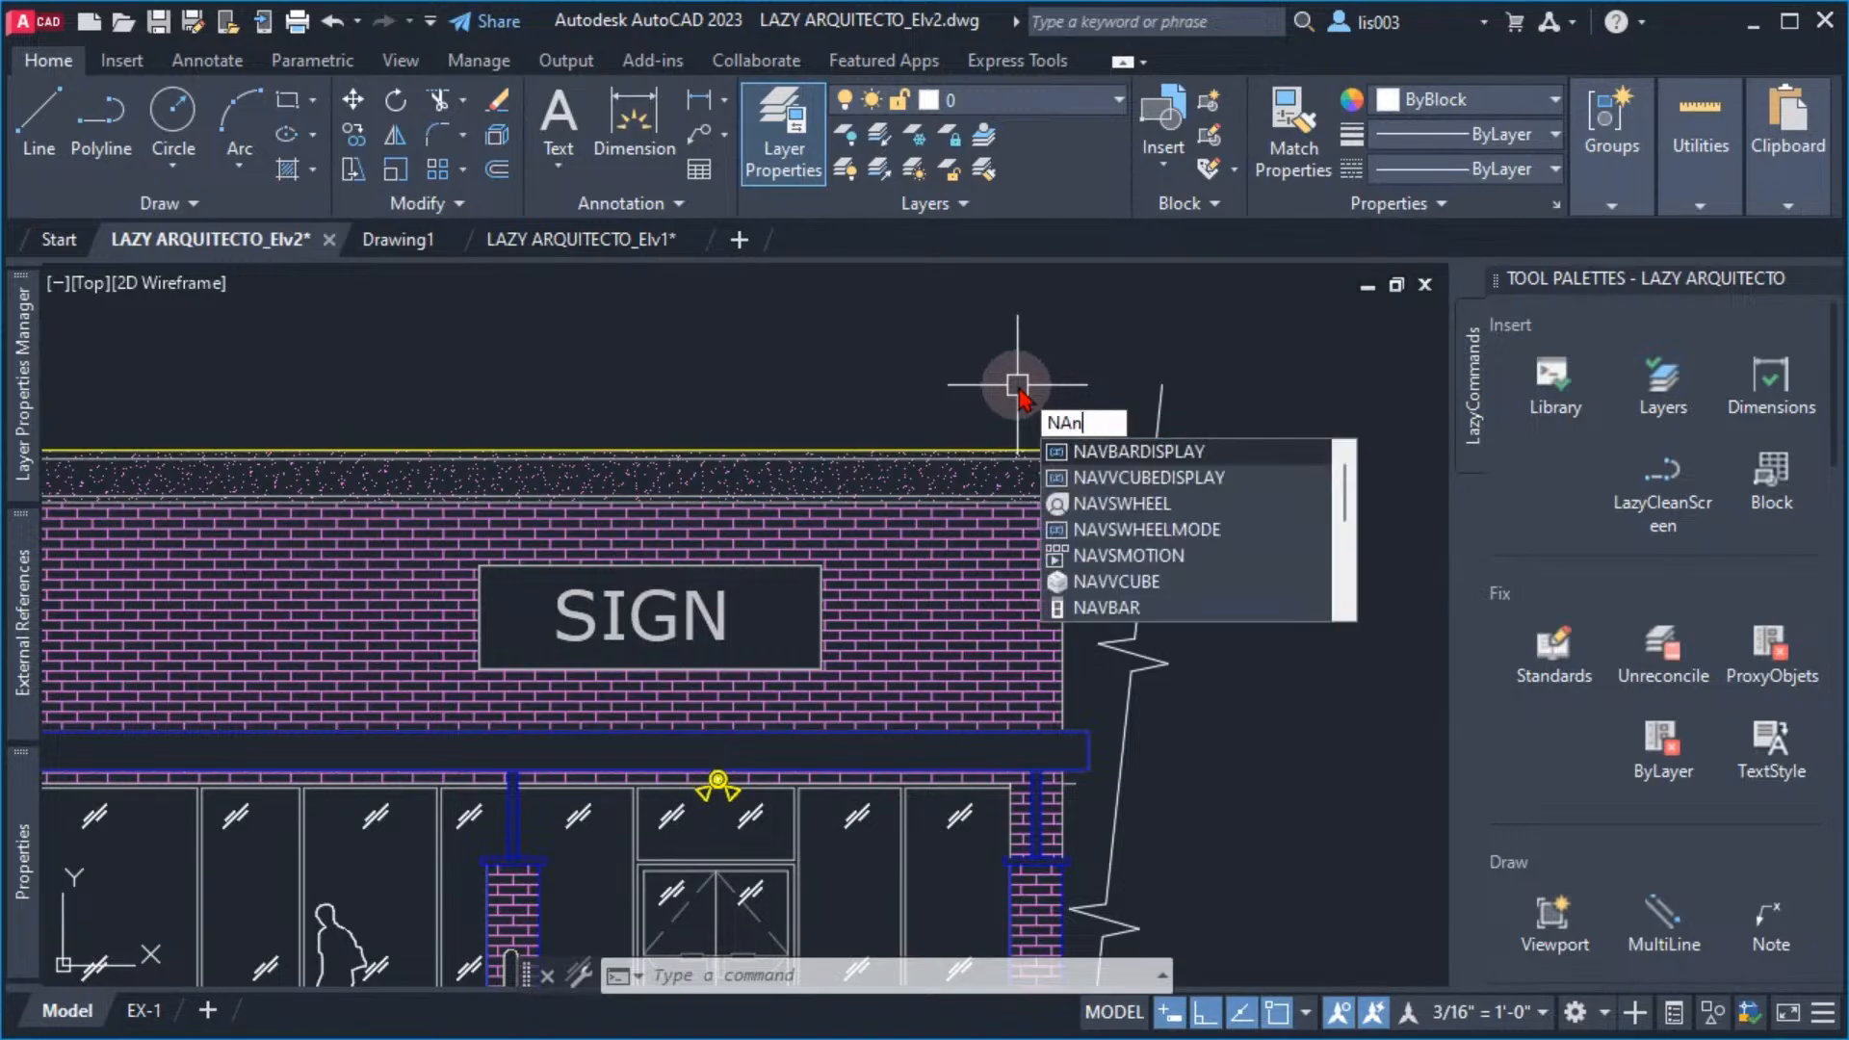
key("BackSpace")
type("ncubed")
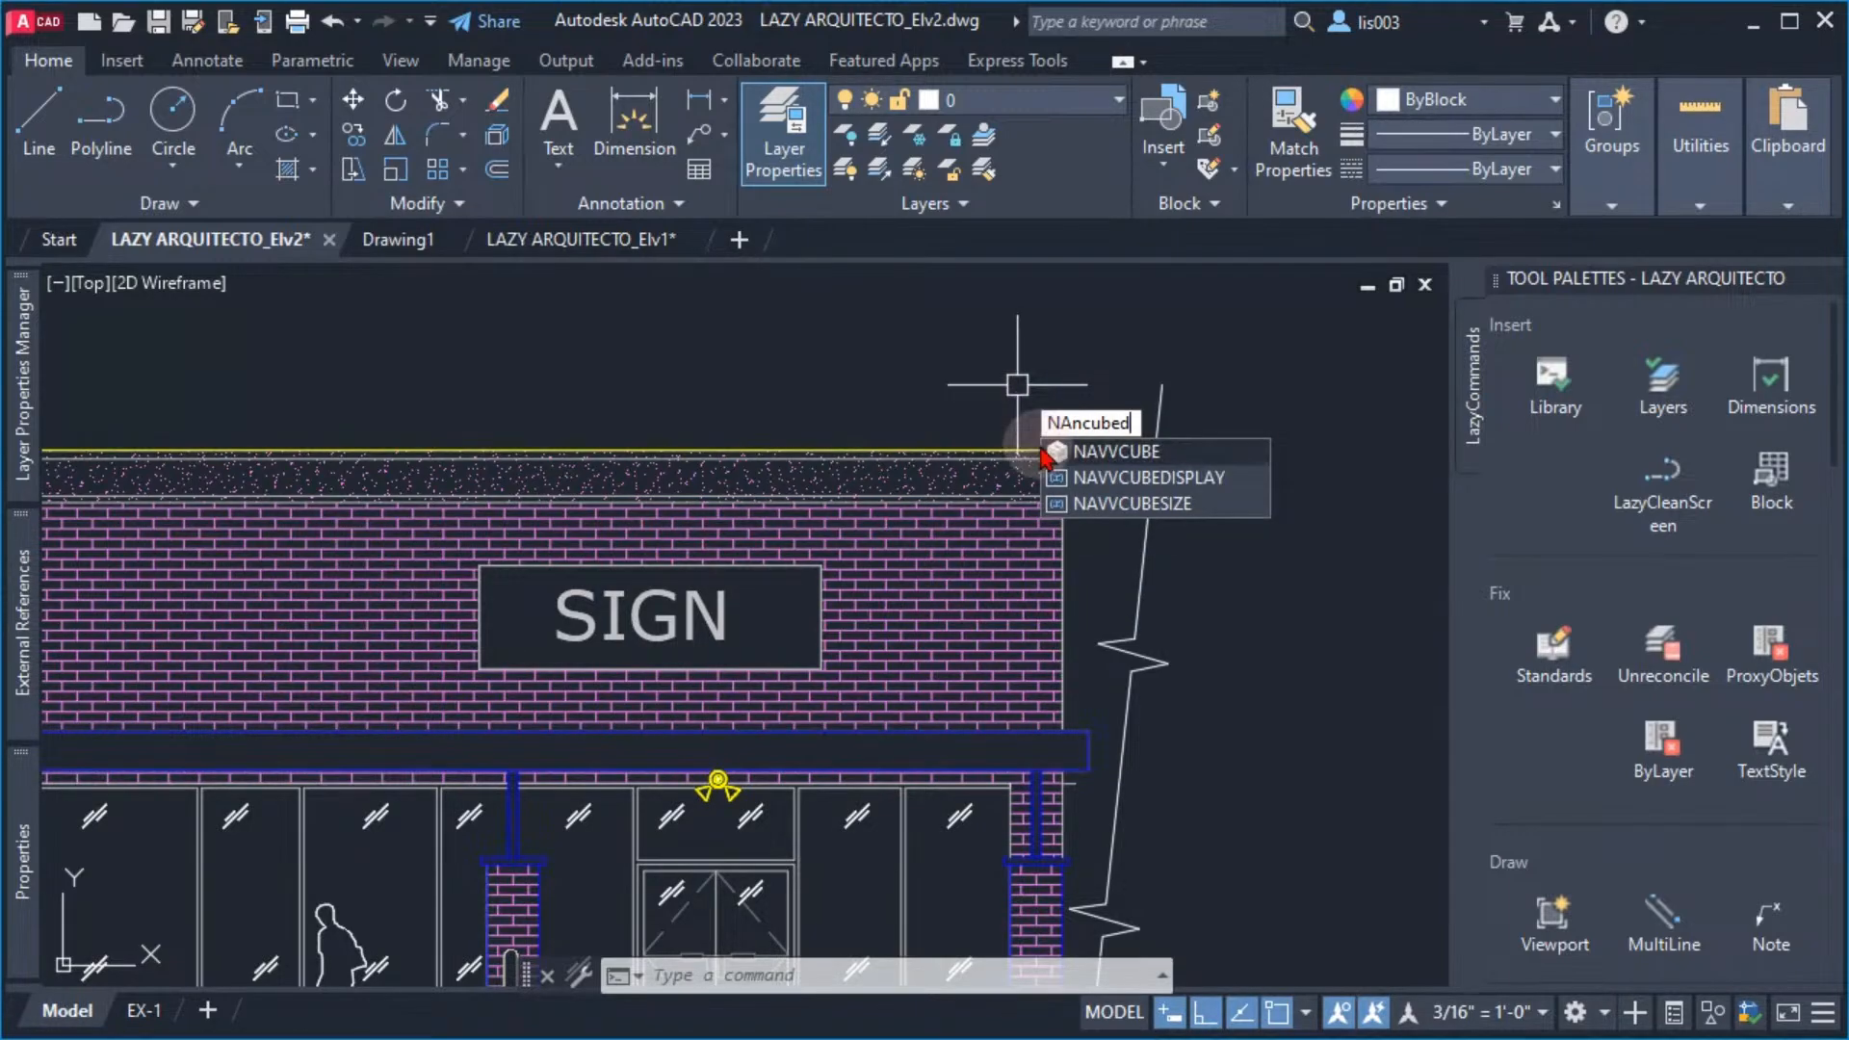
left_click(1107, 478)
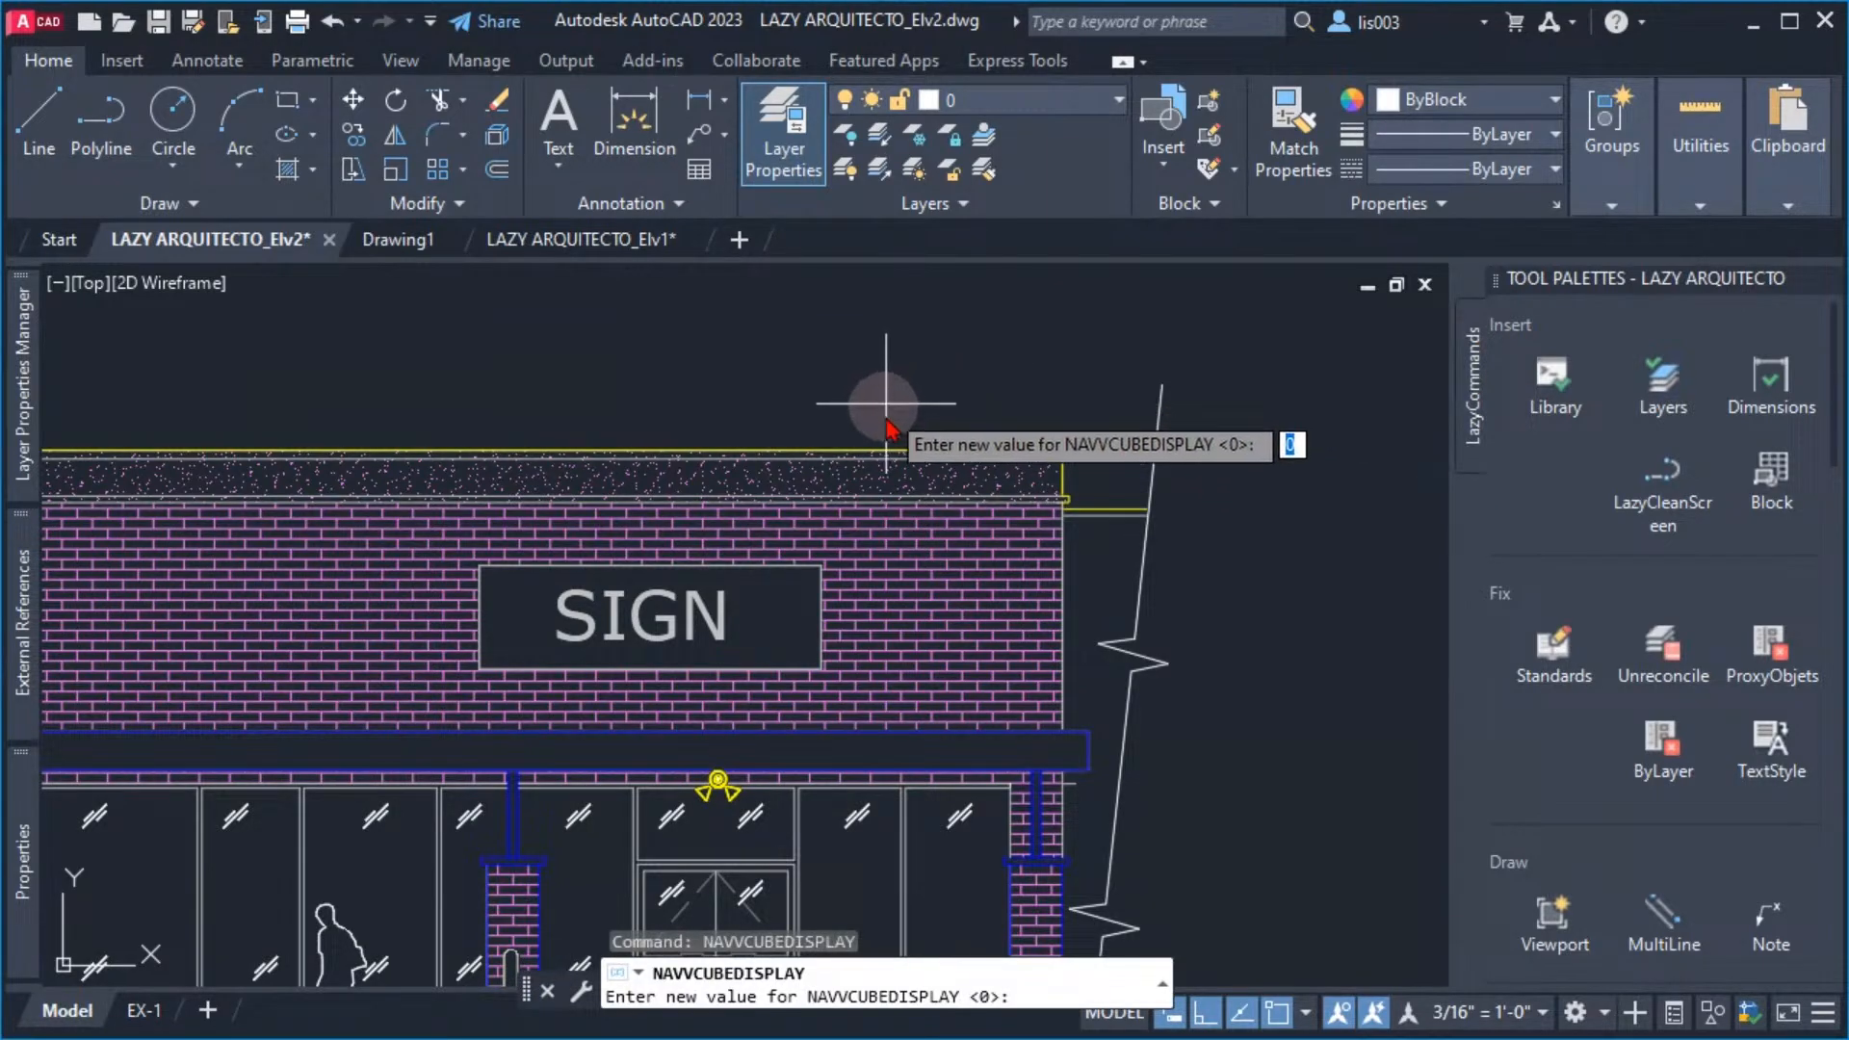
type("3")
key("Return")
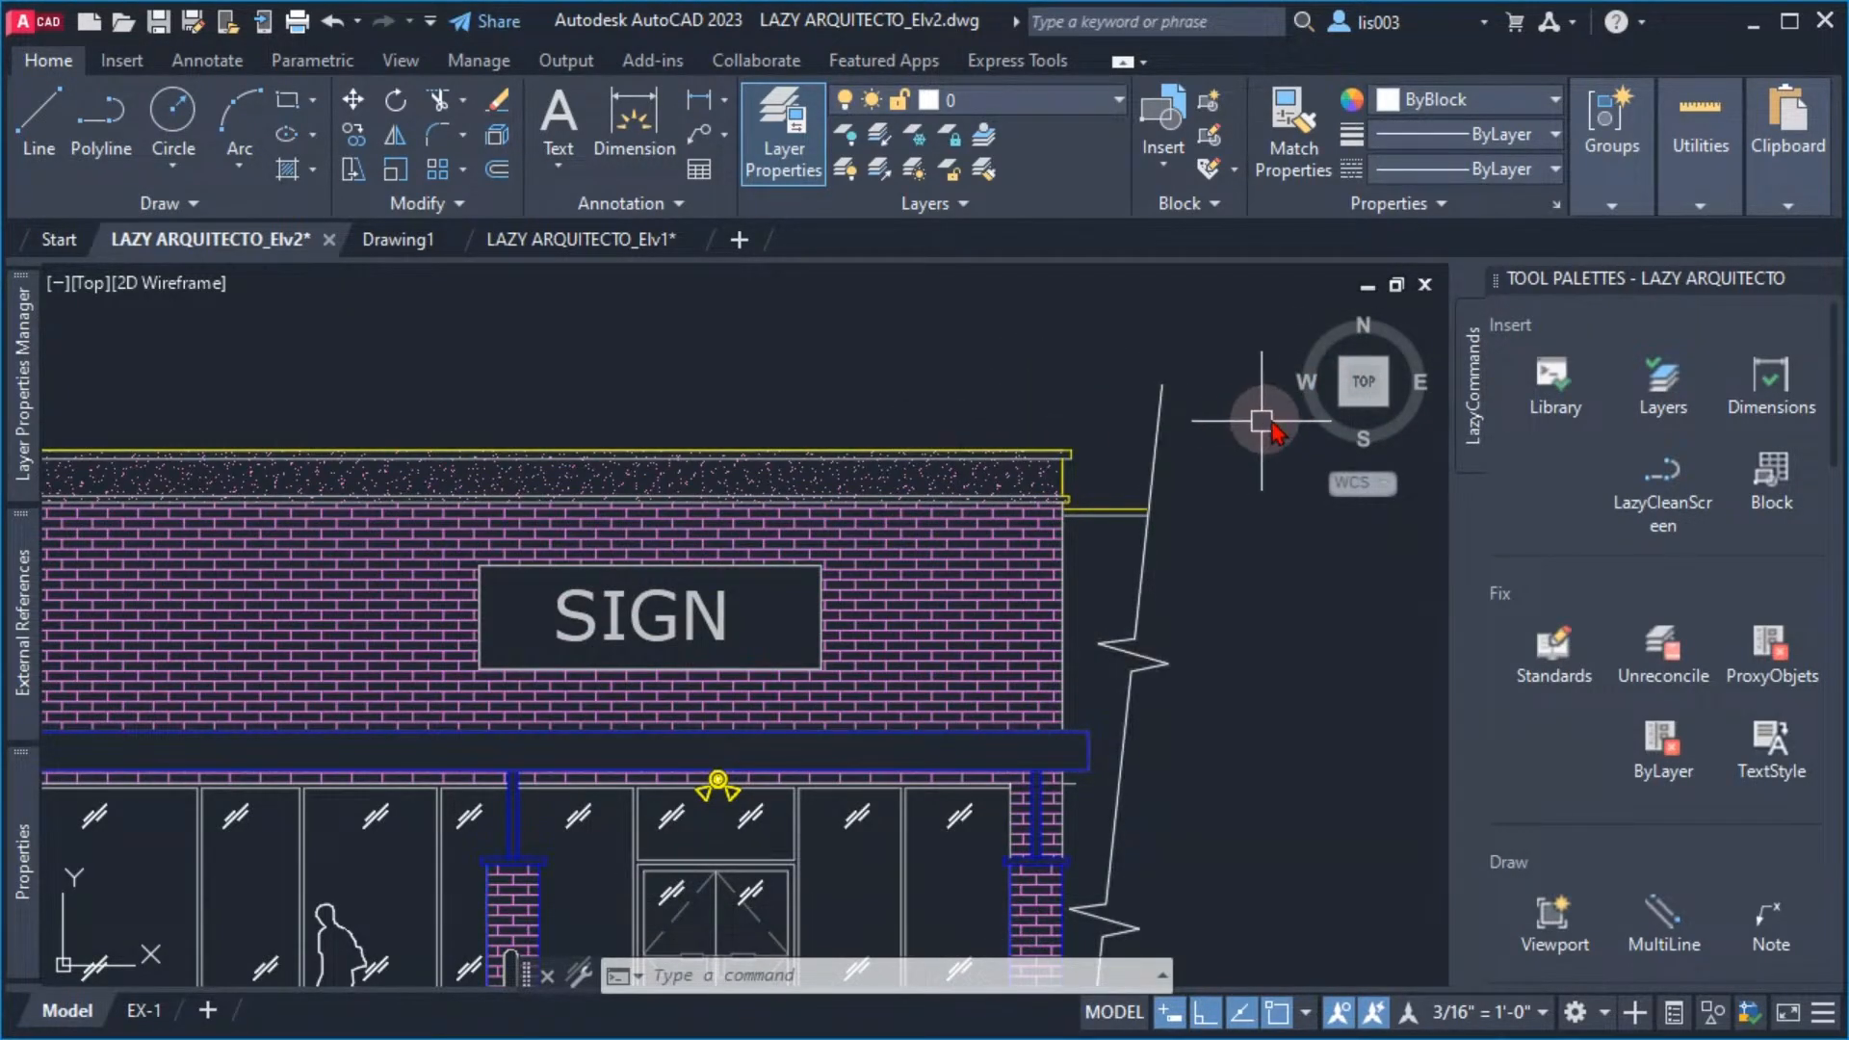
Hide the ViewCube in the 2D visual style by setting the DISPLAYVIEWCUBEIN2D system variable to OFF
mouse_move(1348, 430)
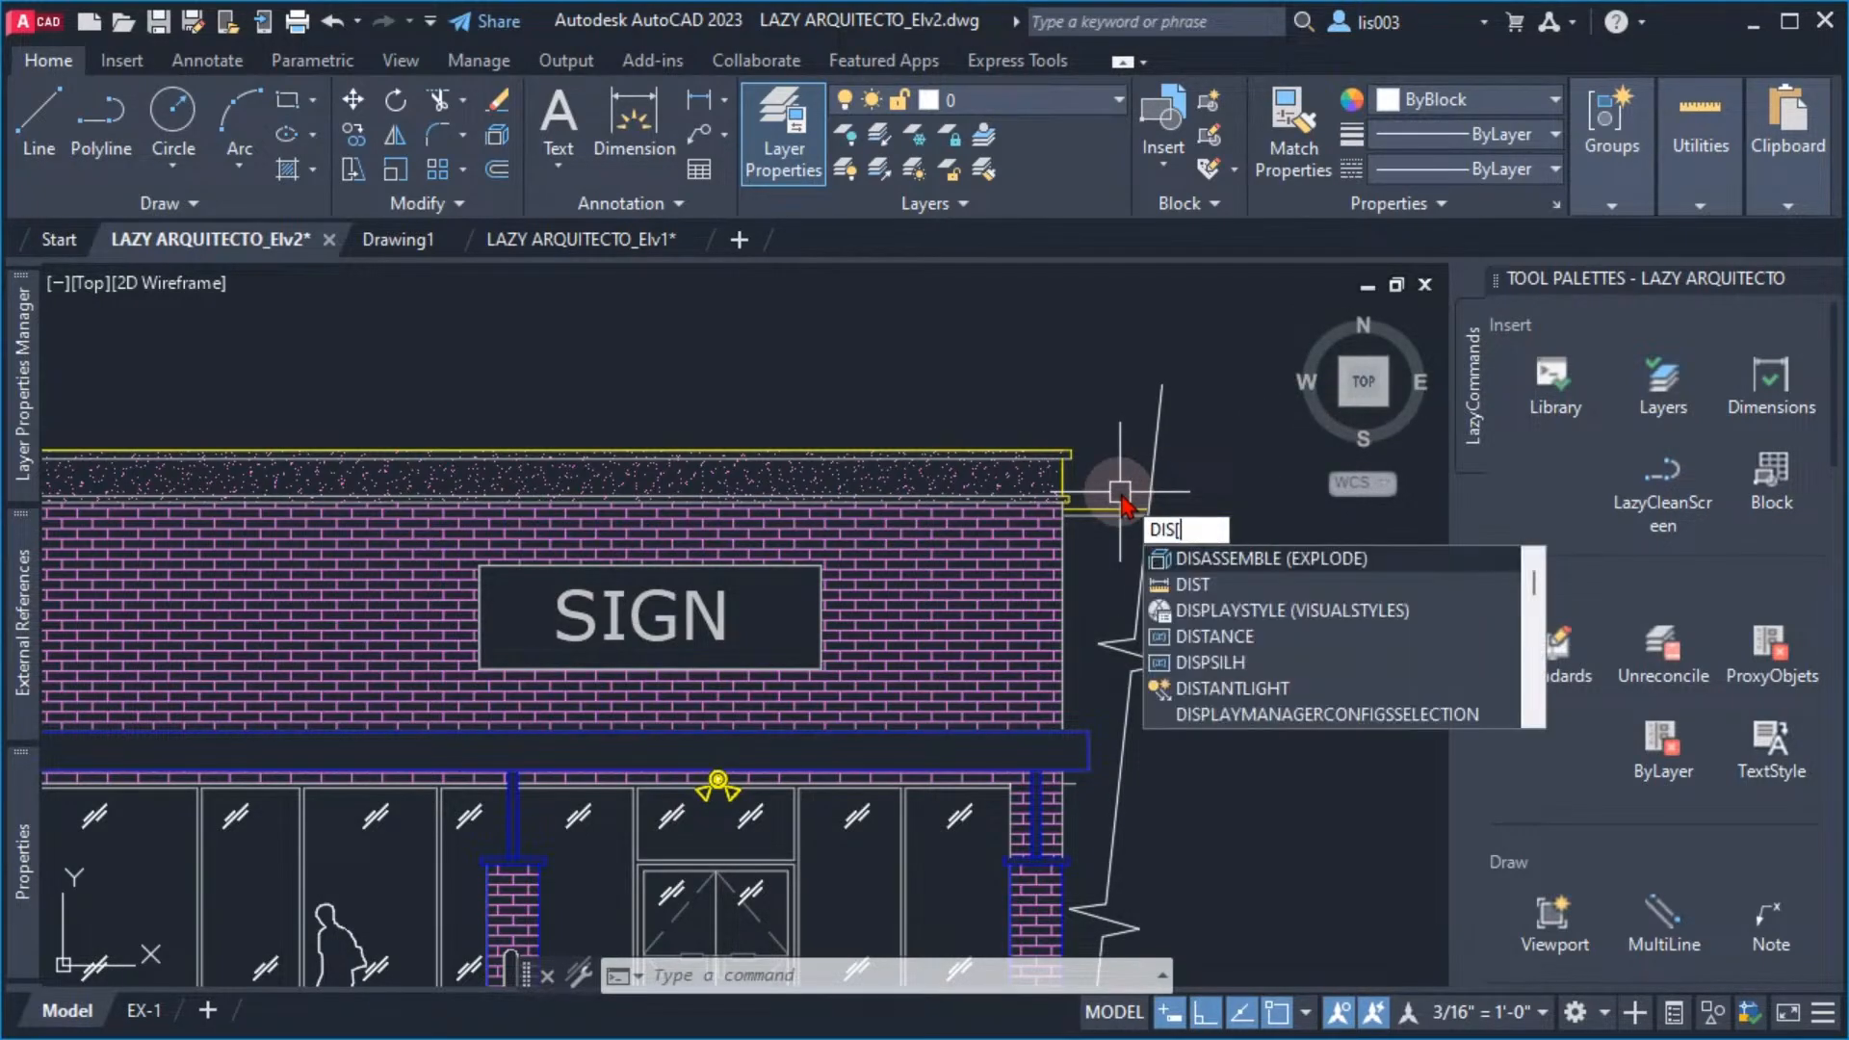
type("[lay")
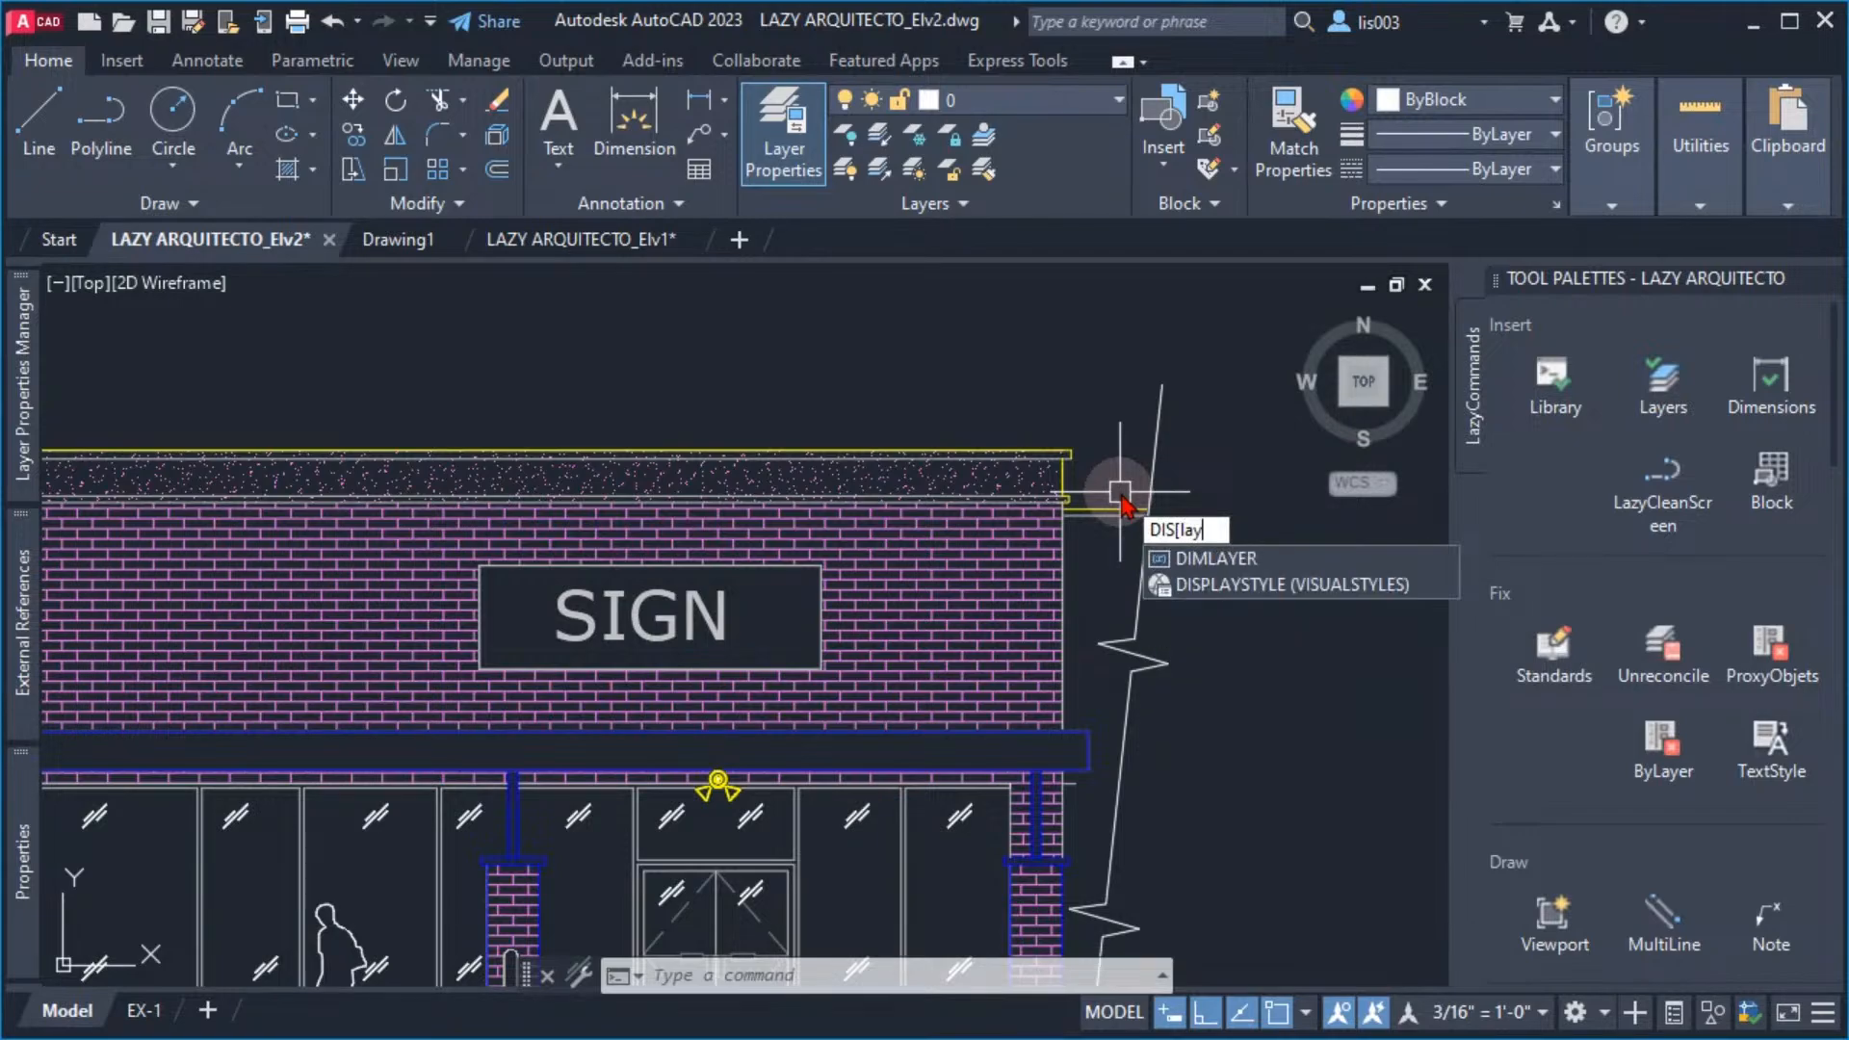
type("view")
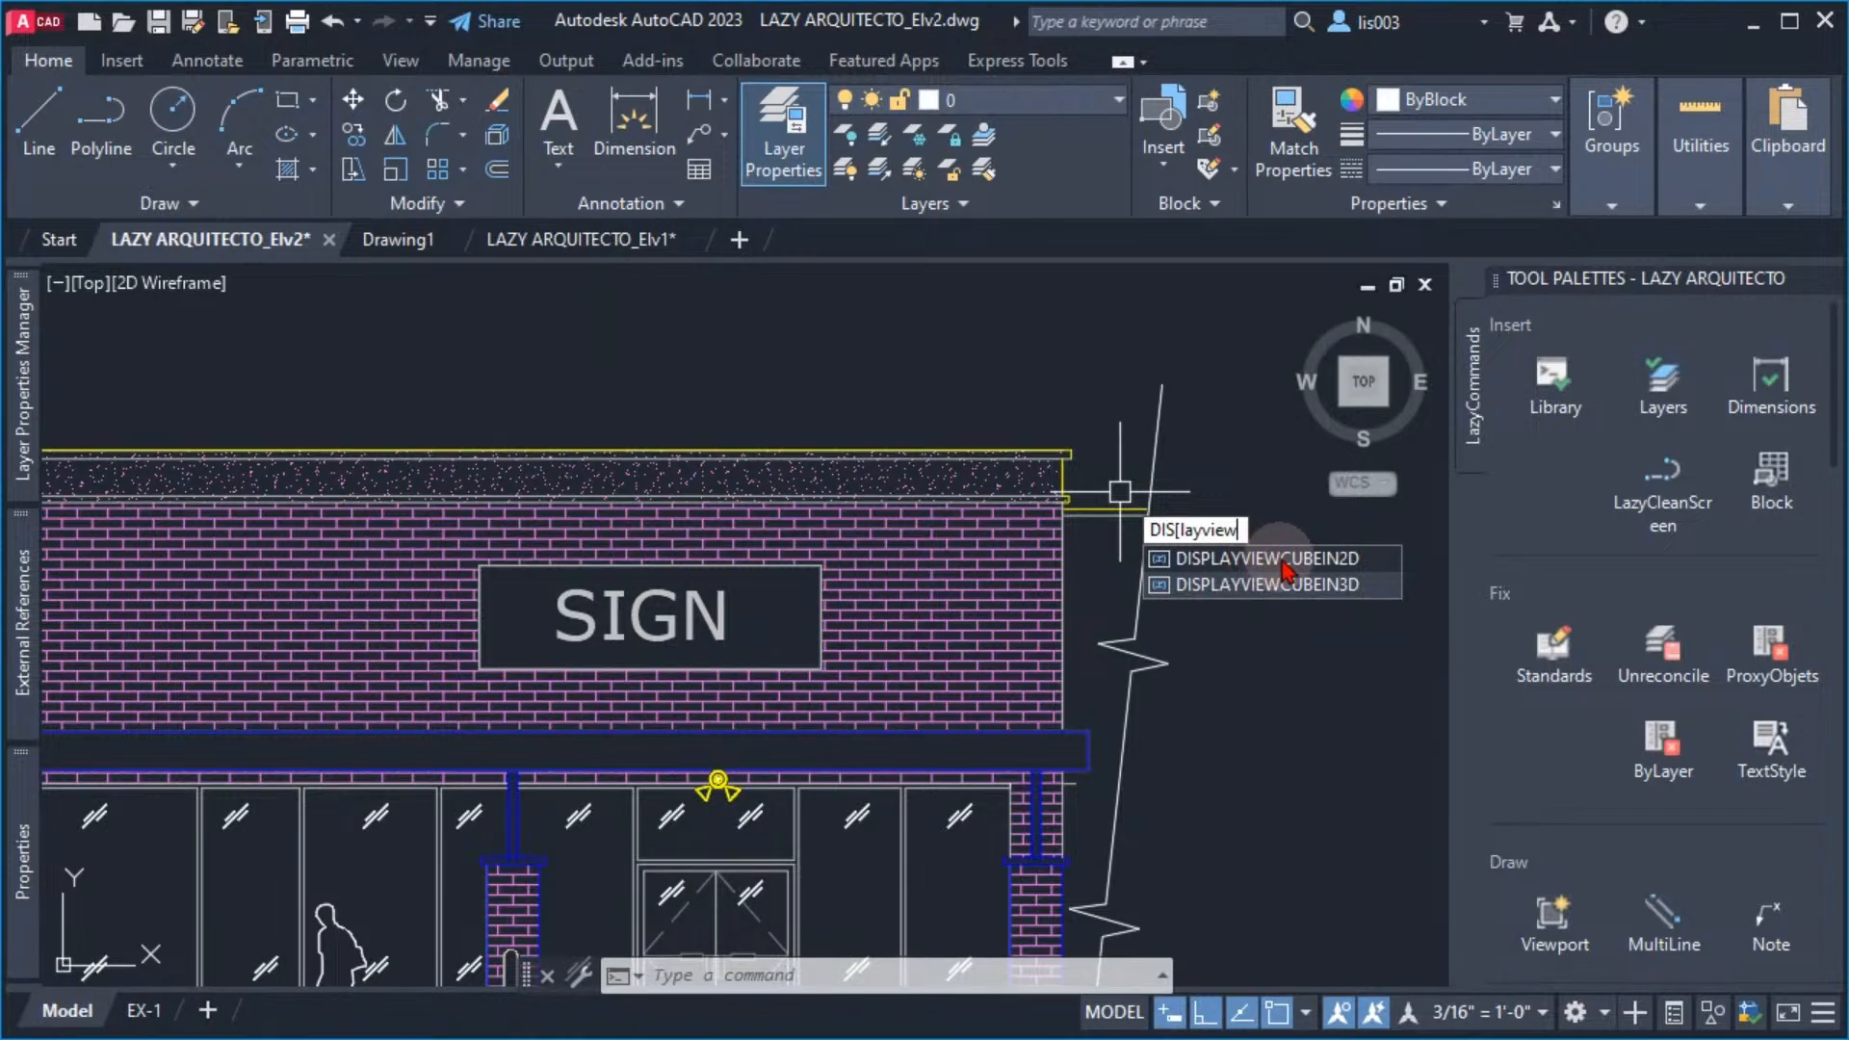
left_click(1284, 567)
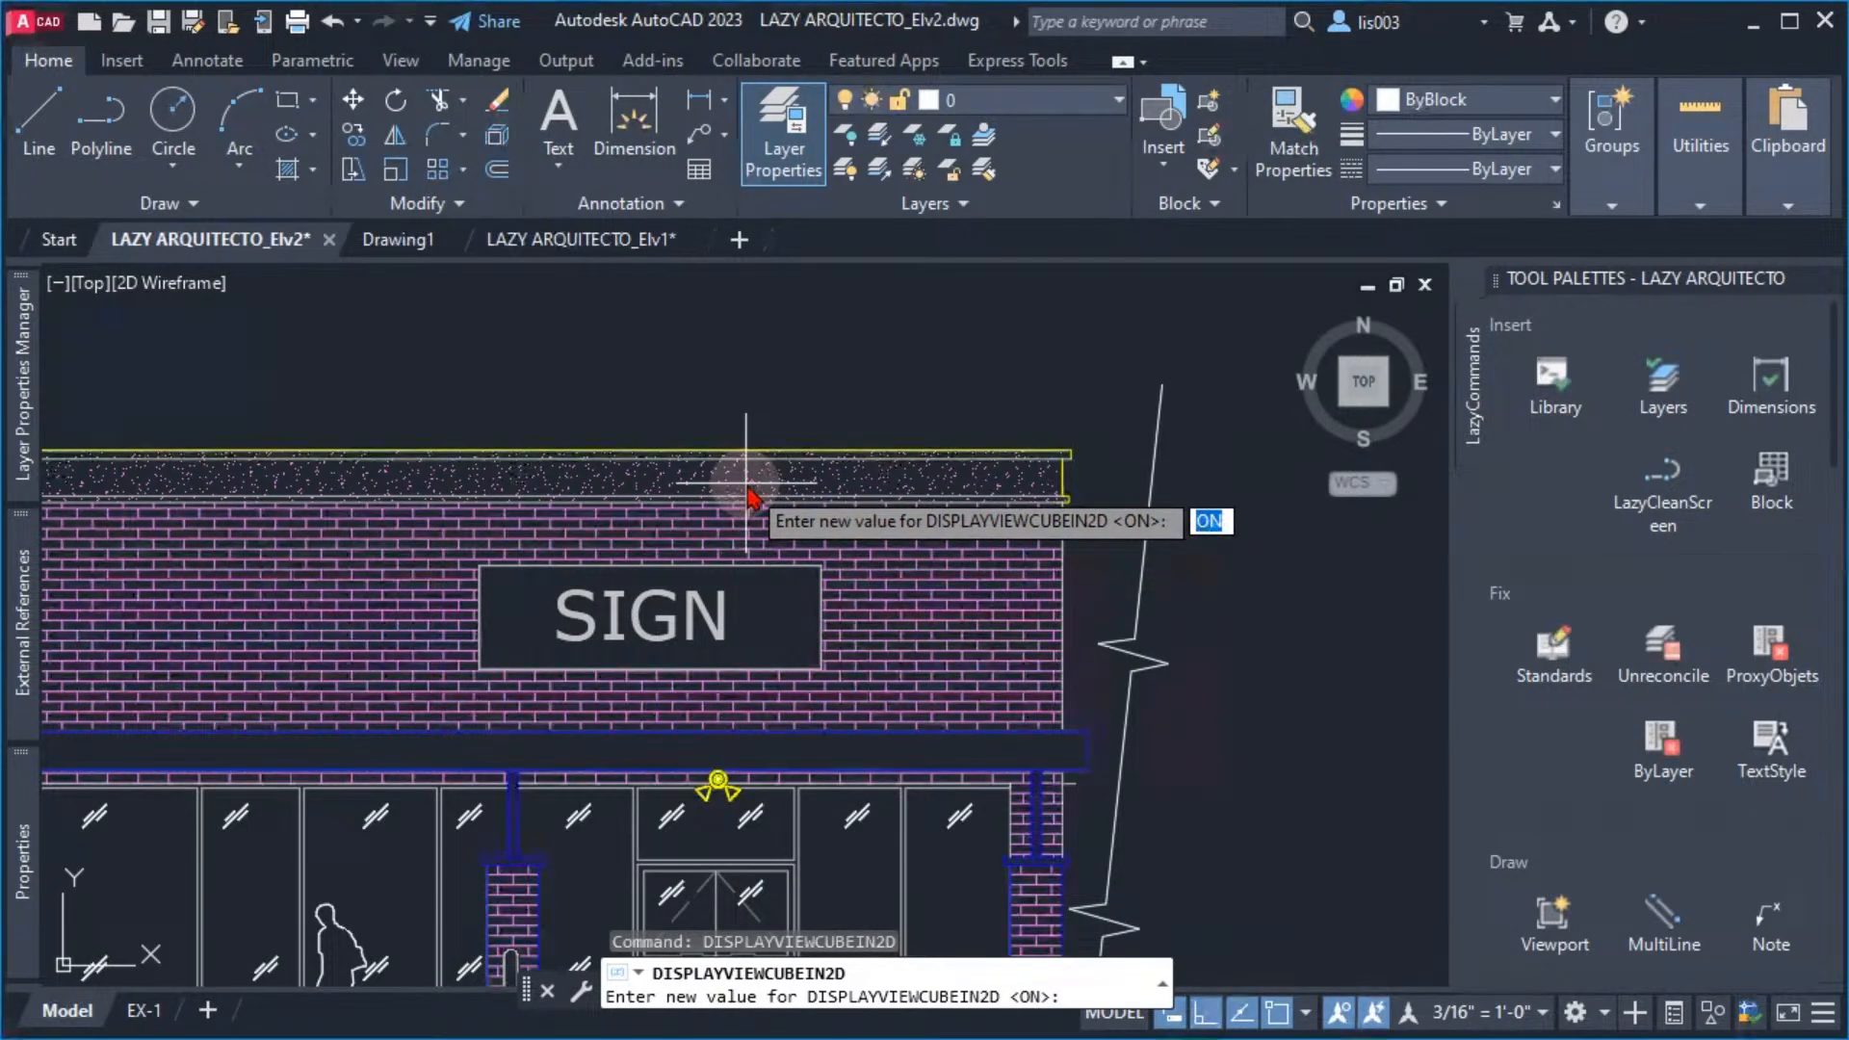
key("Return")
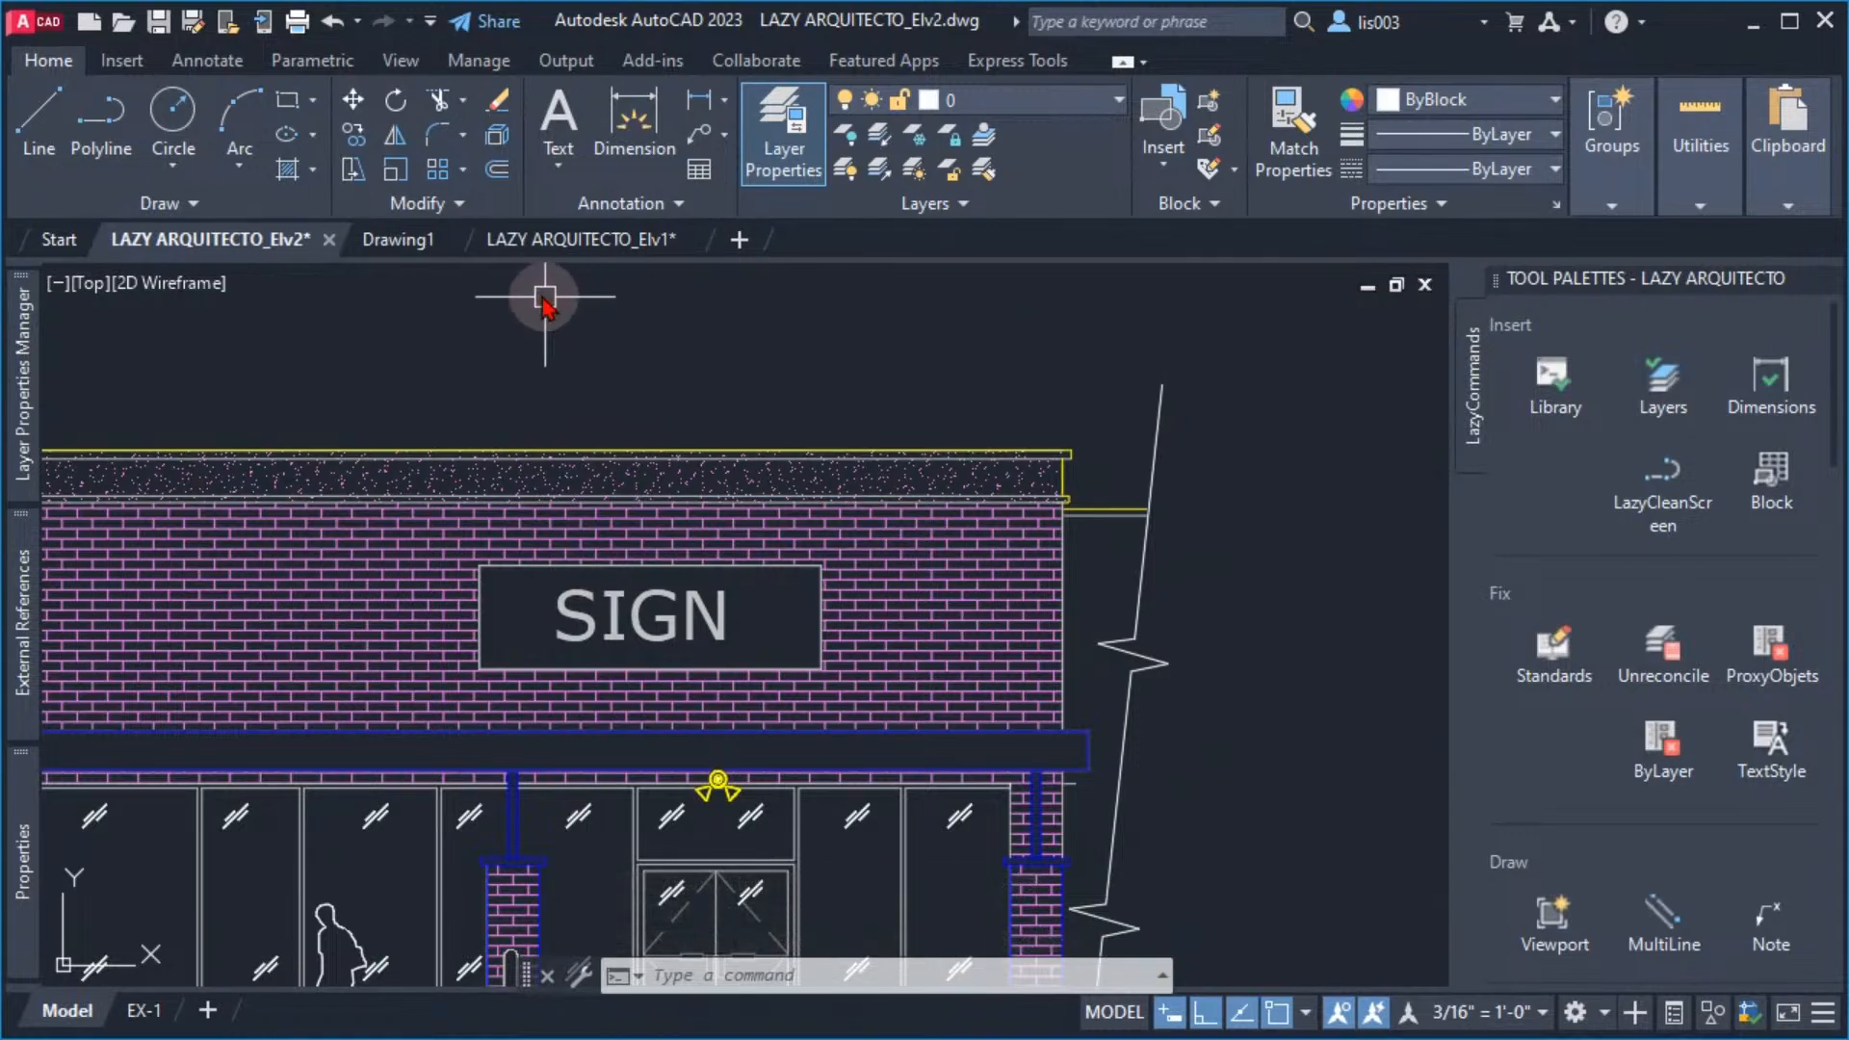
Check Drawing1 and LAZY ARQUITECTO_Elv1 for the ViewCube and return to LAZY ARQUITECTO_Elv2
left_click(393, 241)
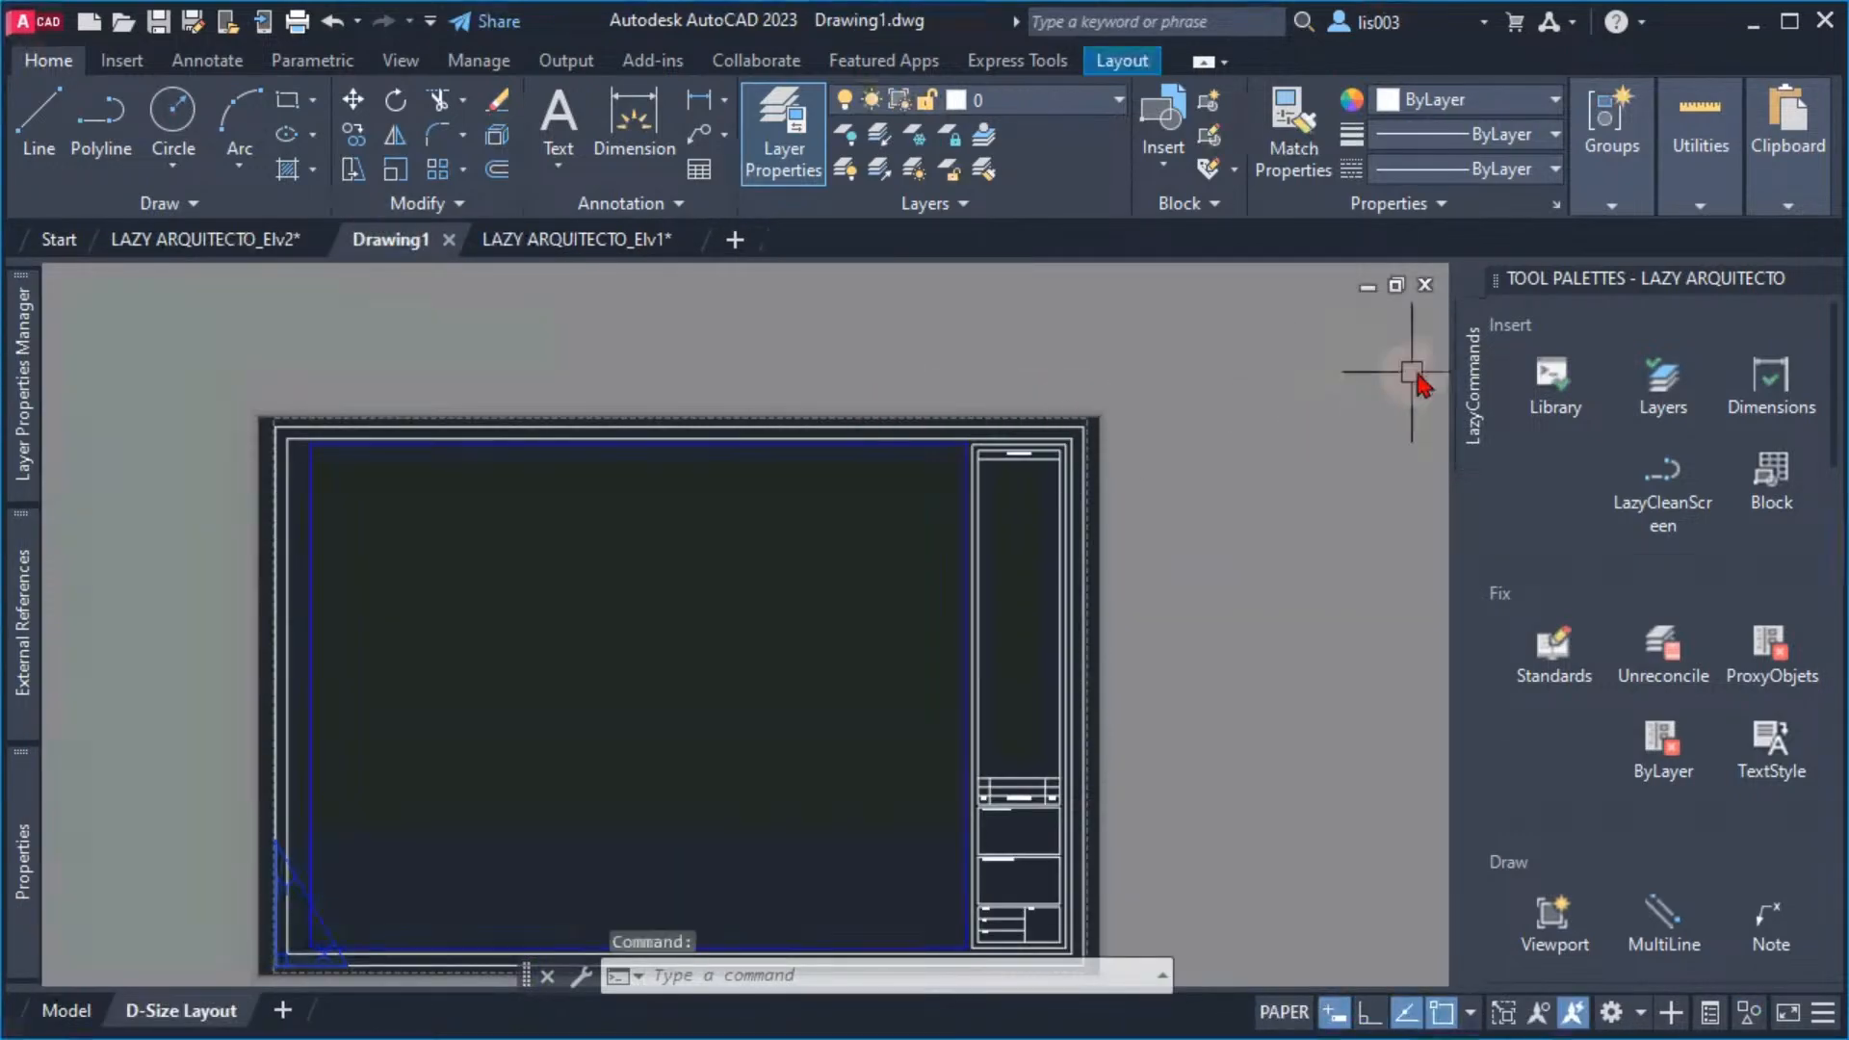
left_click(576, 240)
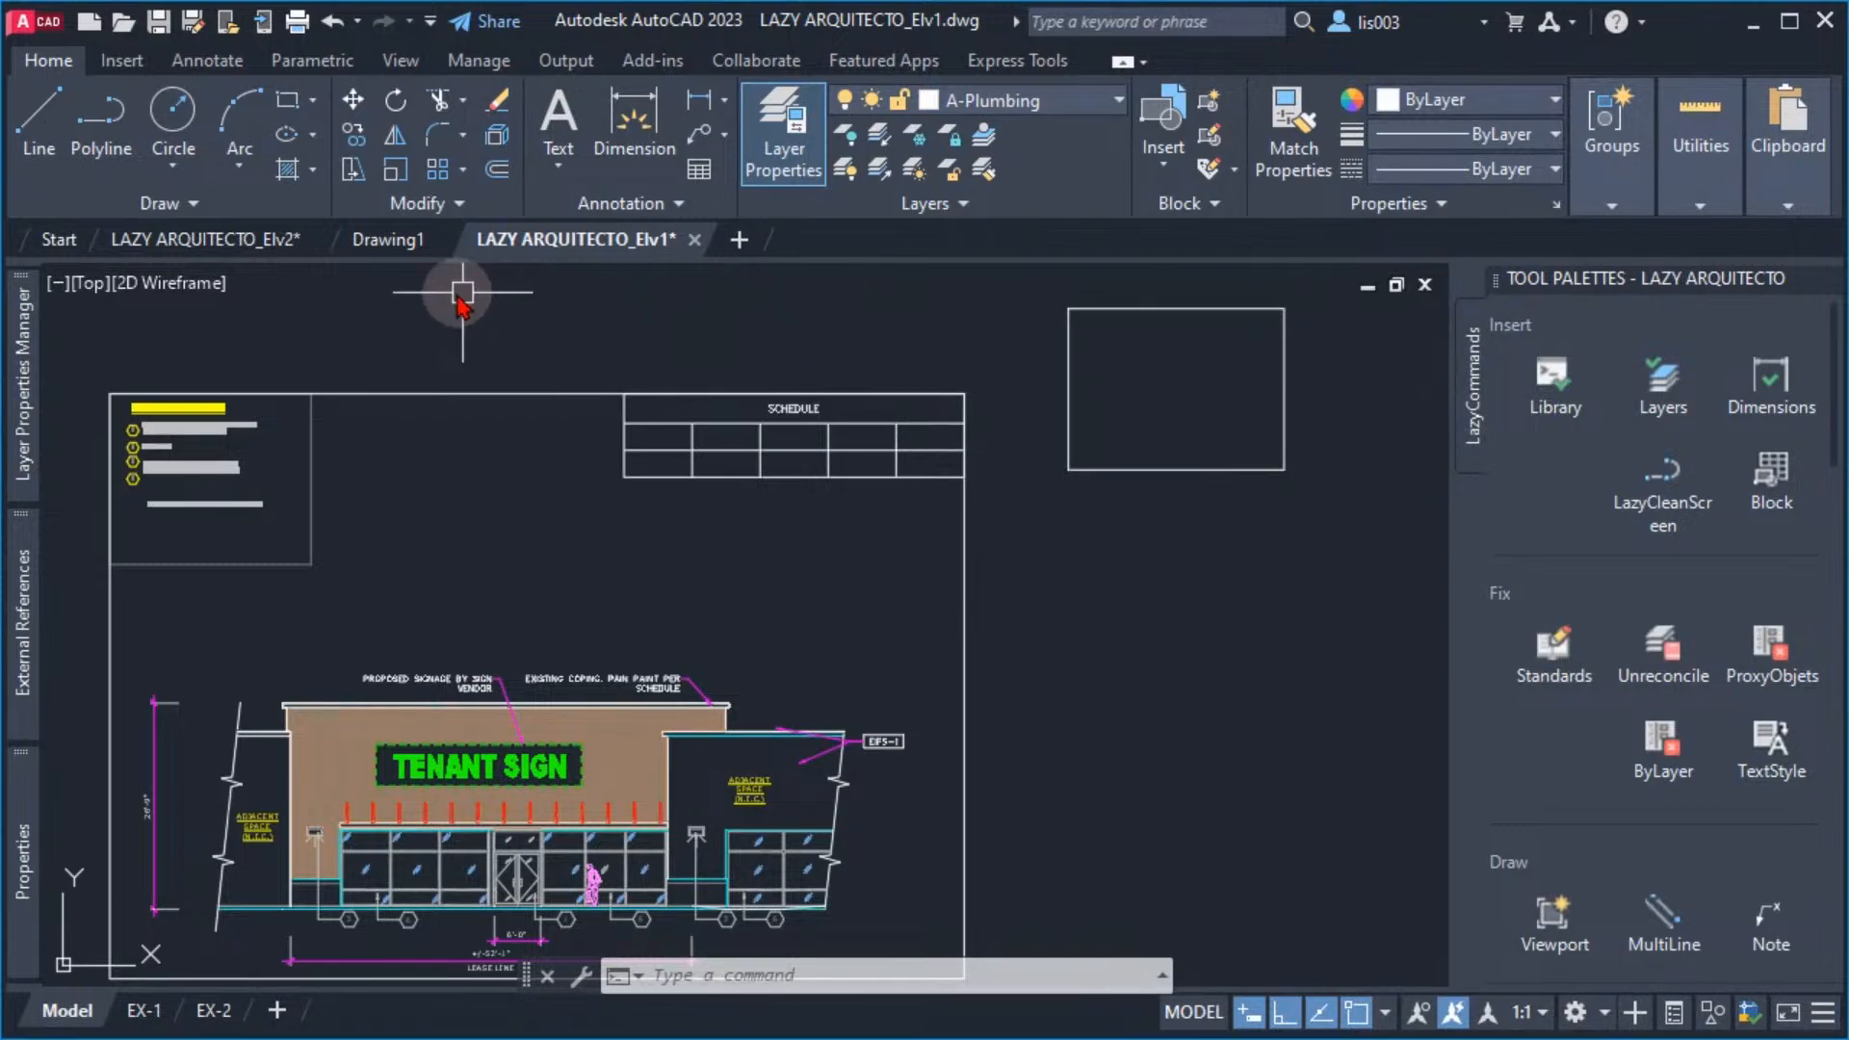
left_click(236, 241)
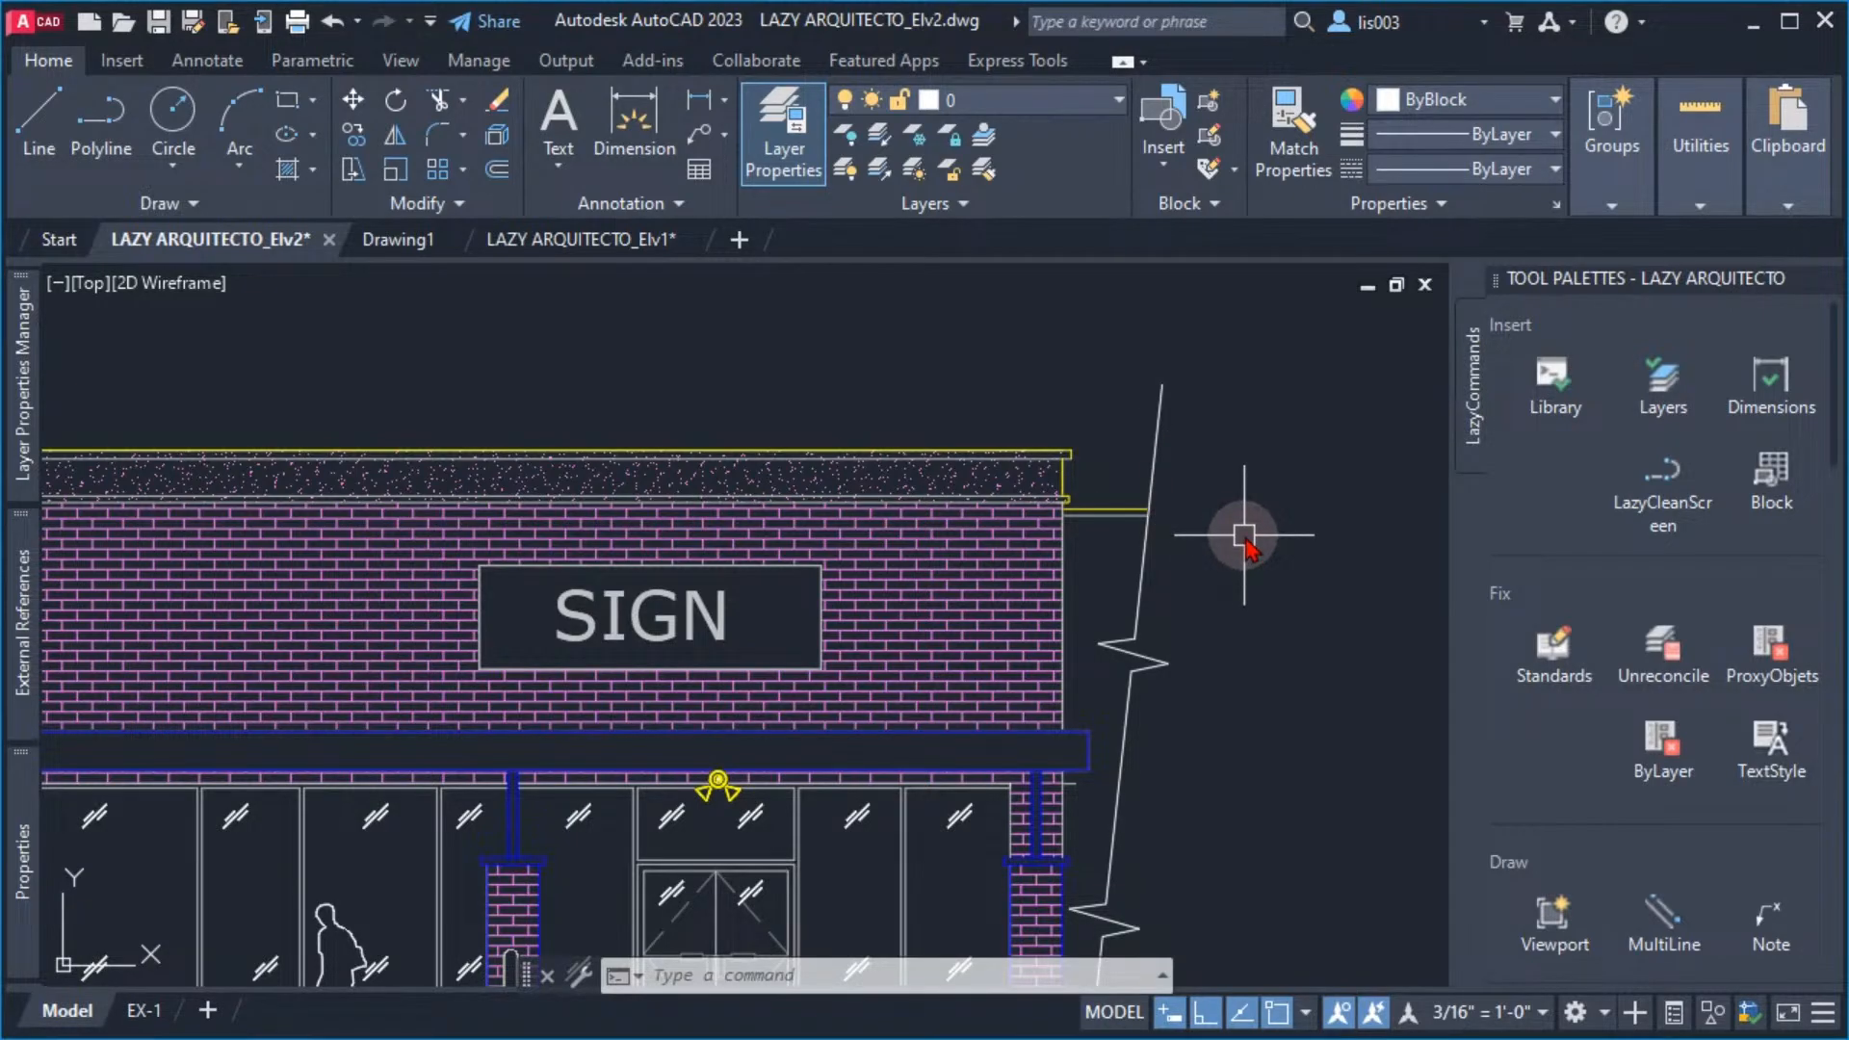
middle_click_drag(1135, 479, 1193, 446)
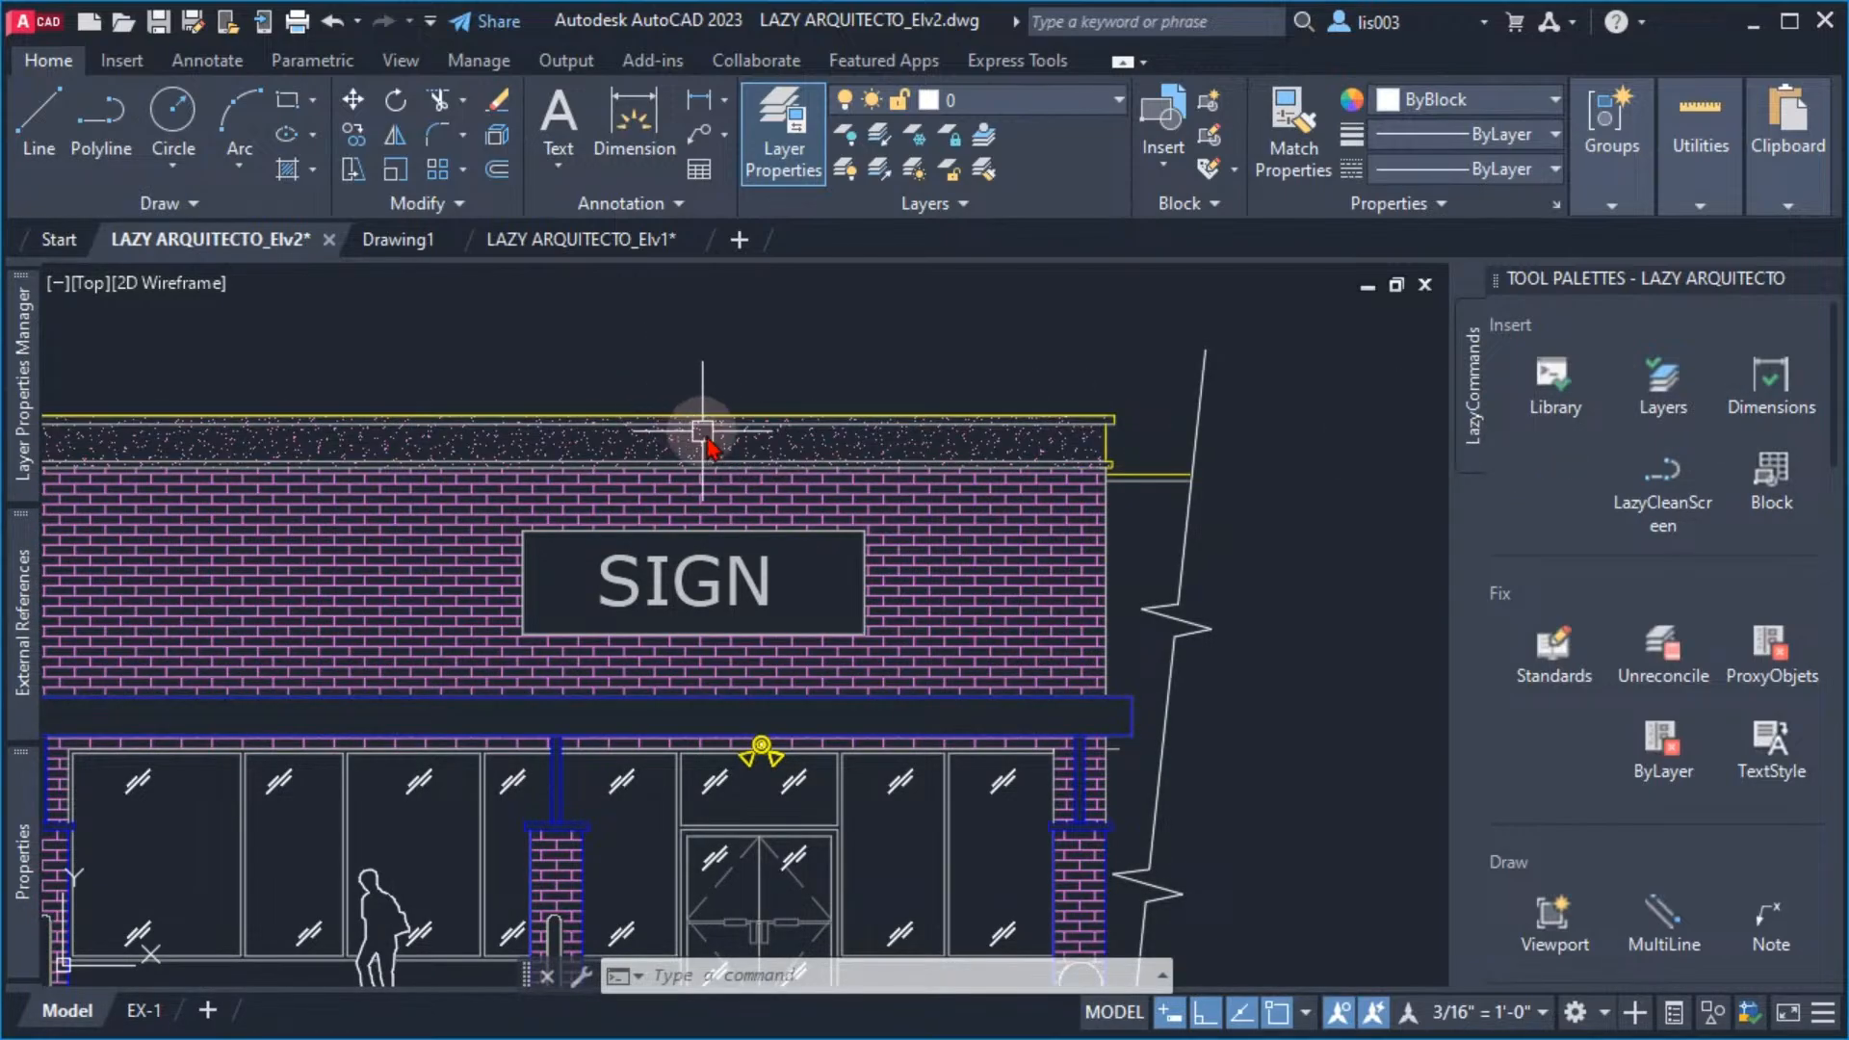
middle_click_drag(812, 474, 866, 487)
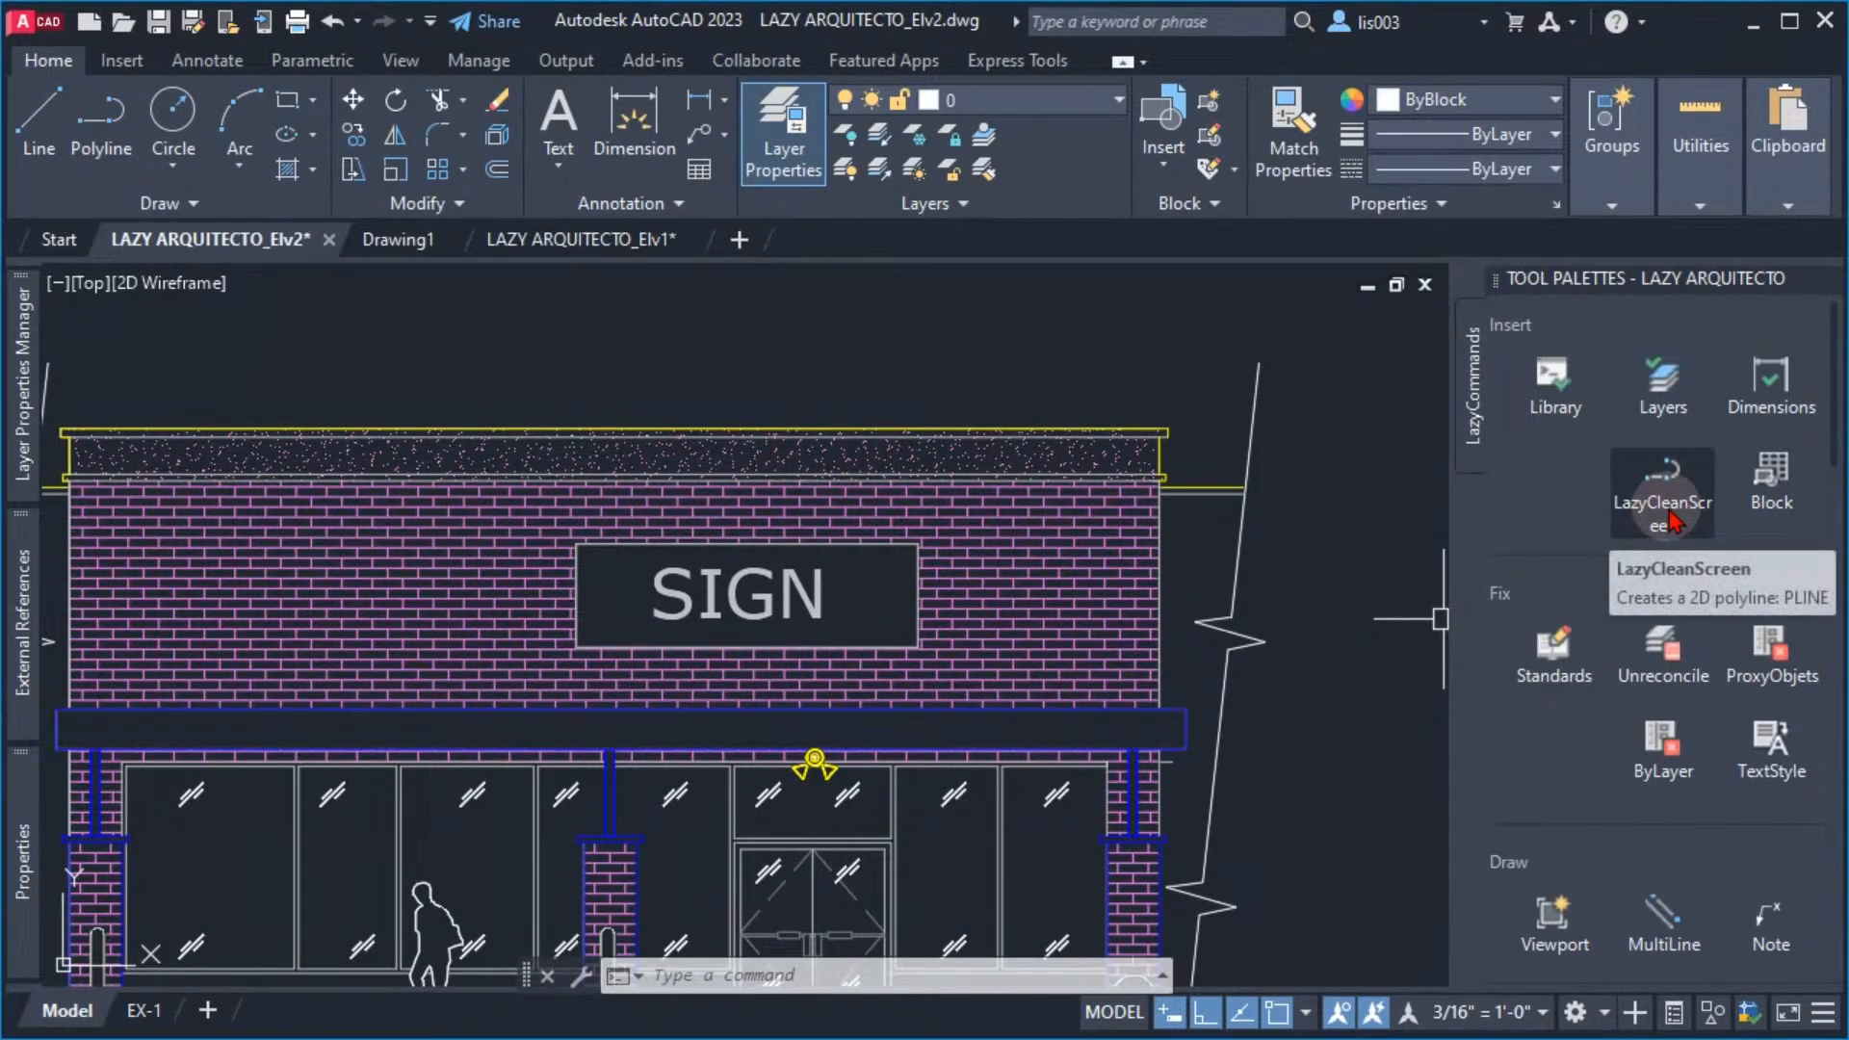
Switch on clean screen with LazyCleanScreen and look over the storefront elevation around the sign and entrance doors
left_click(1669, 521)
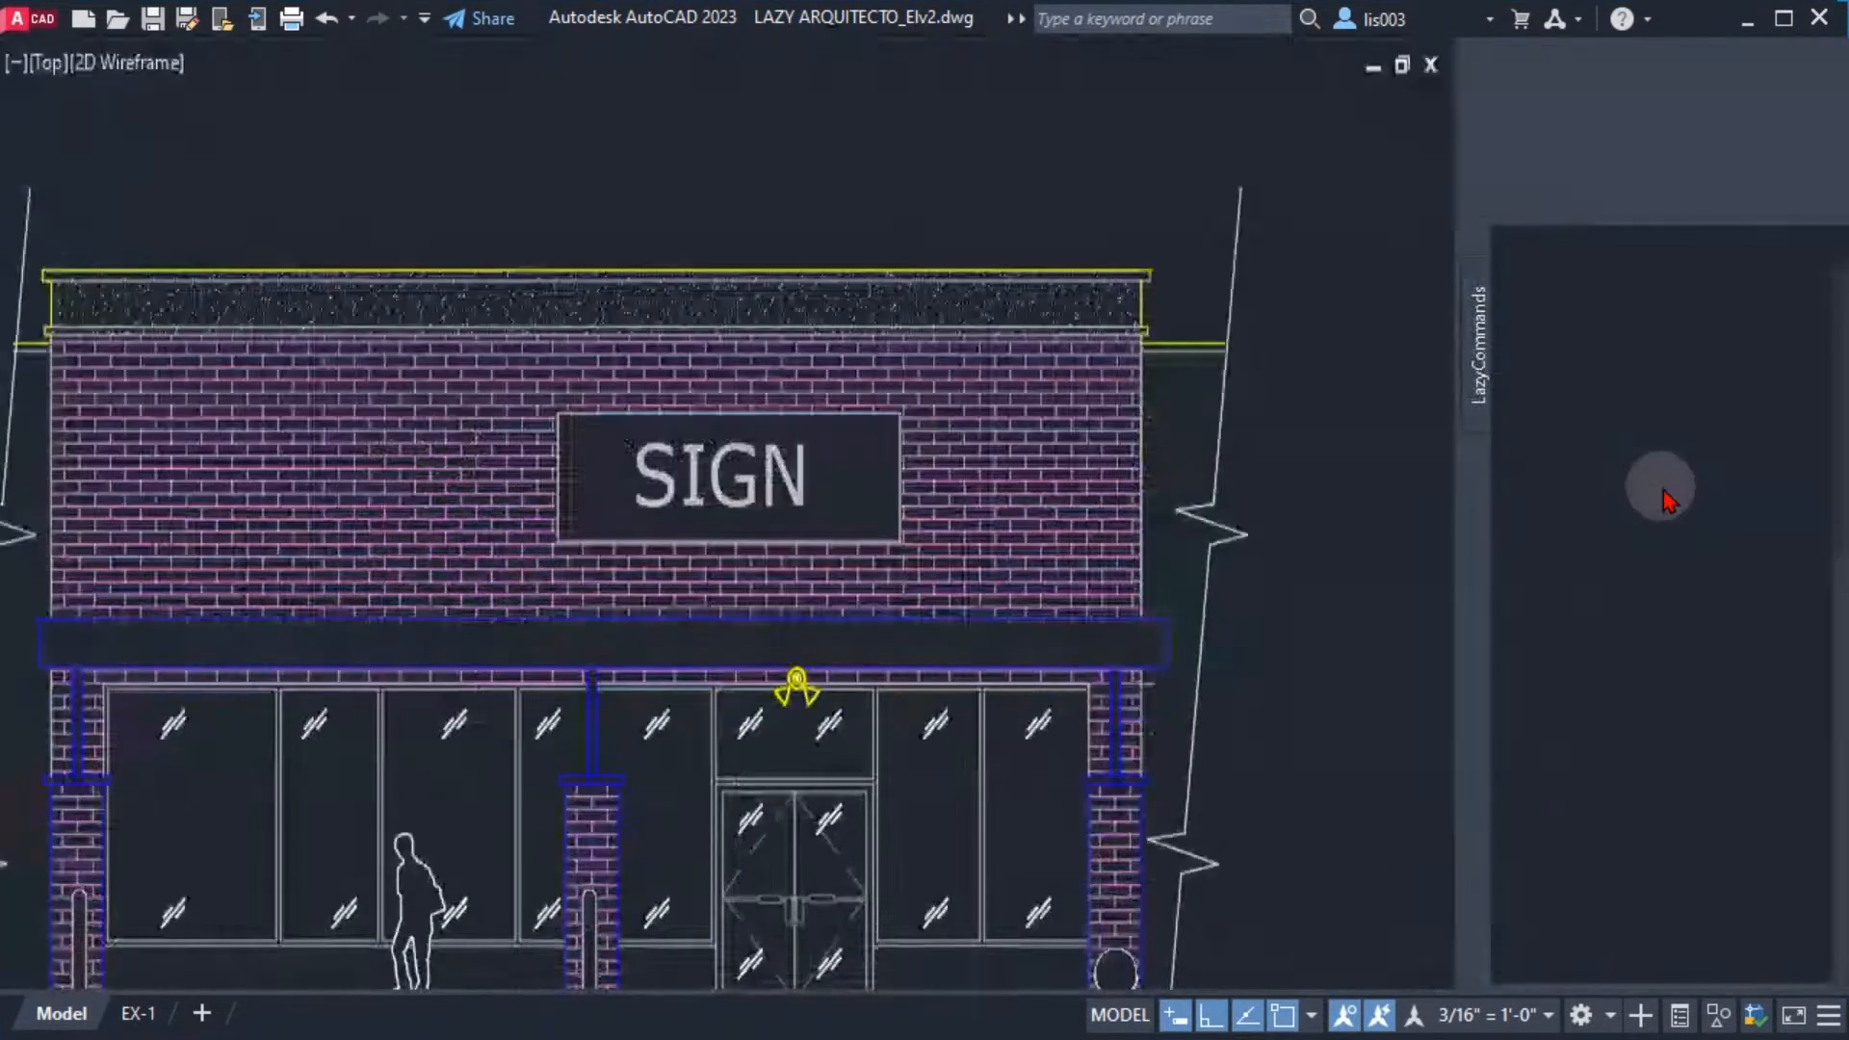
mouse_move(991, 413)
middle_mouse_down()
mouse_move(1031, 536)
mouse_move(1290, 587)
middle_mouse_up()
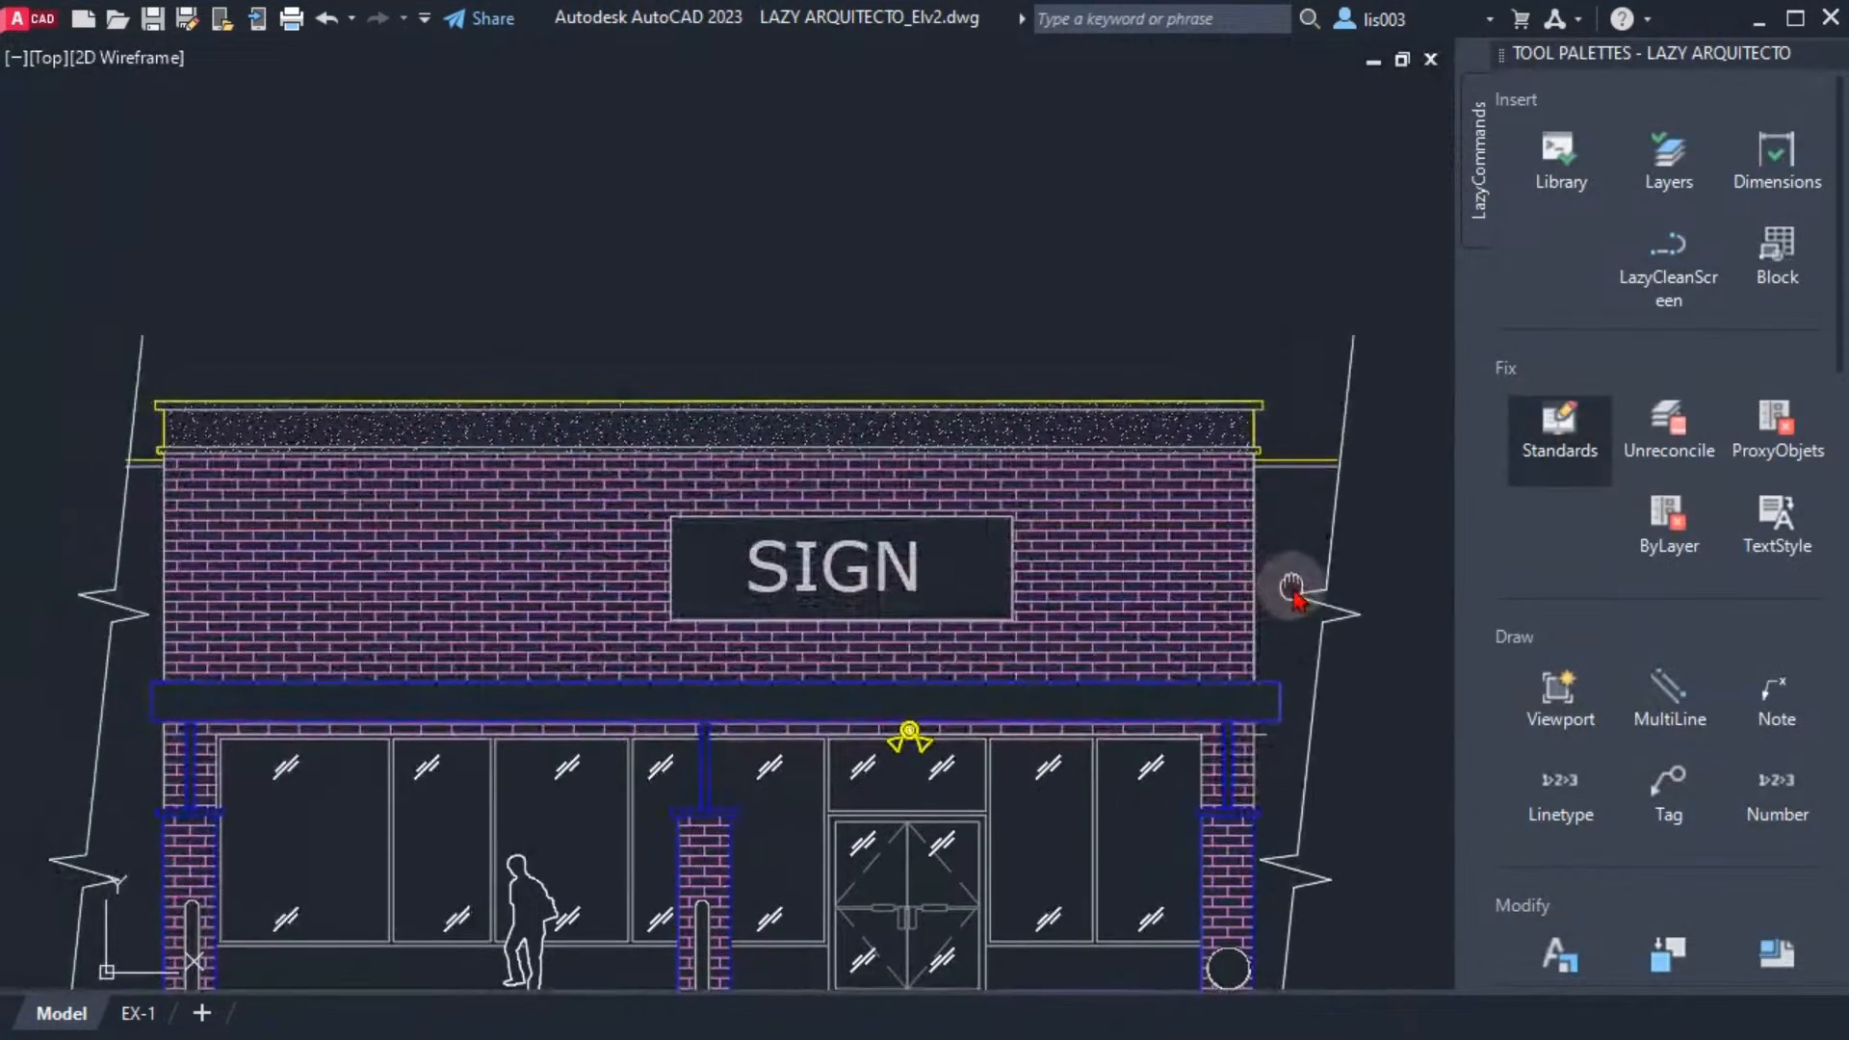
scroll(886, 639, "up", 1)
scroll(886, 746, "down", 4)
scroll(887, 771, "up", 5)
scroll(867, 717, "up", 1)
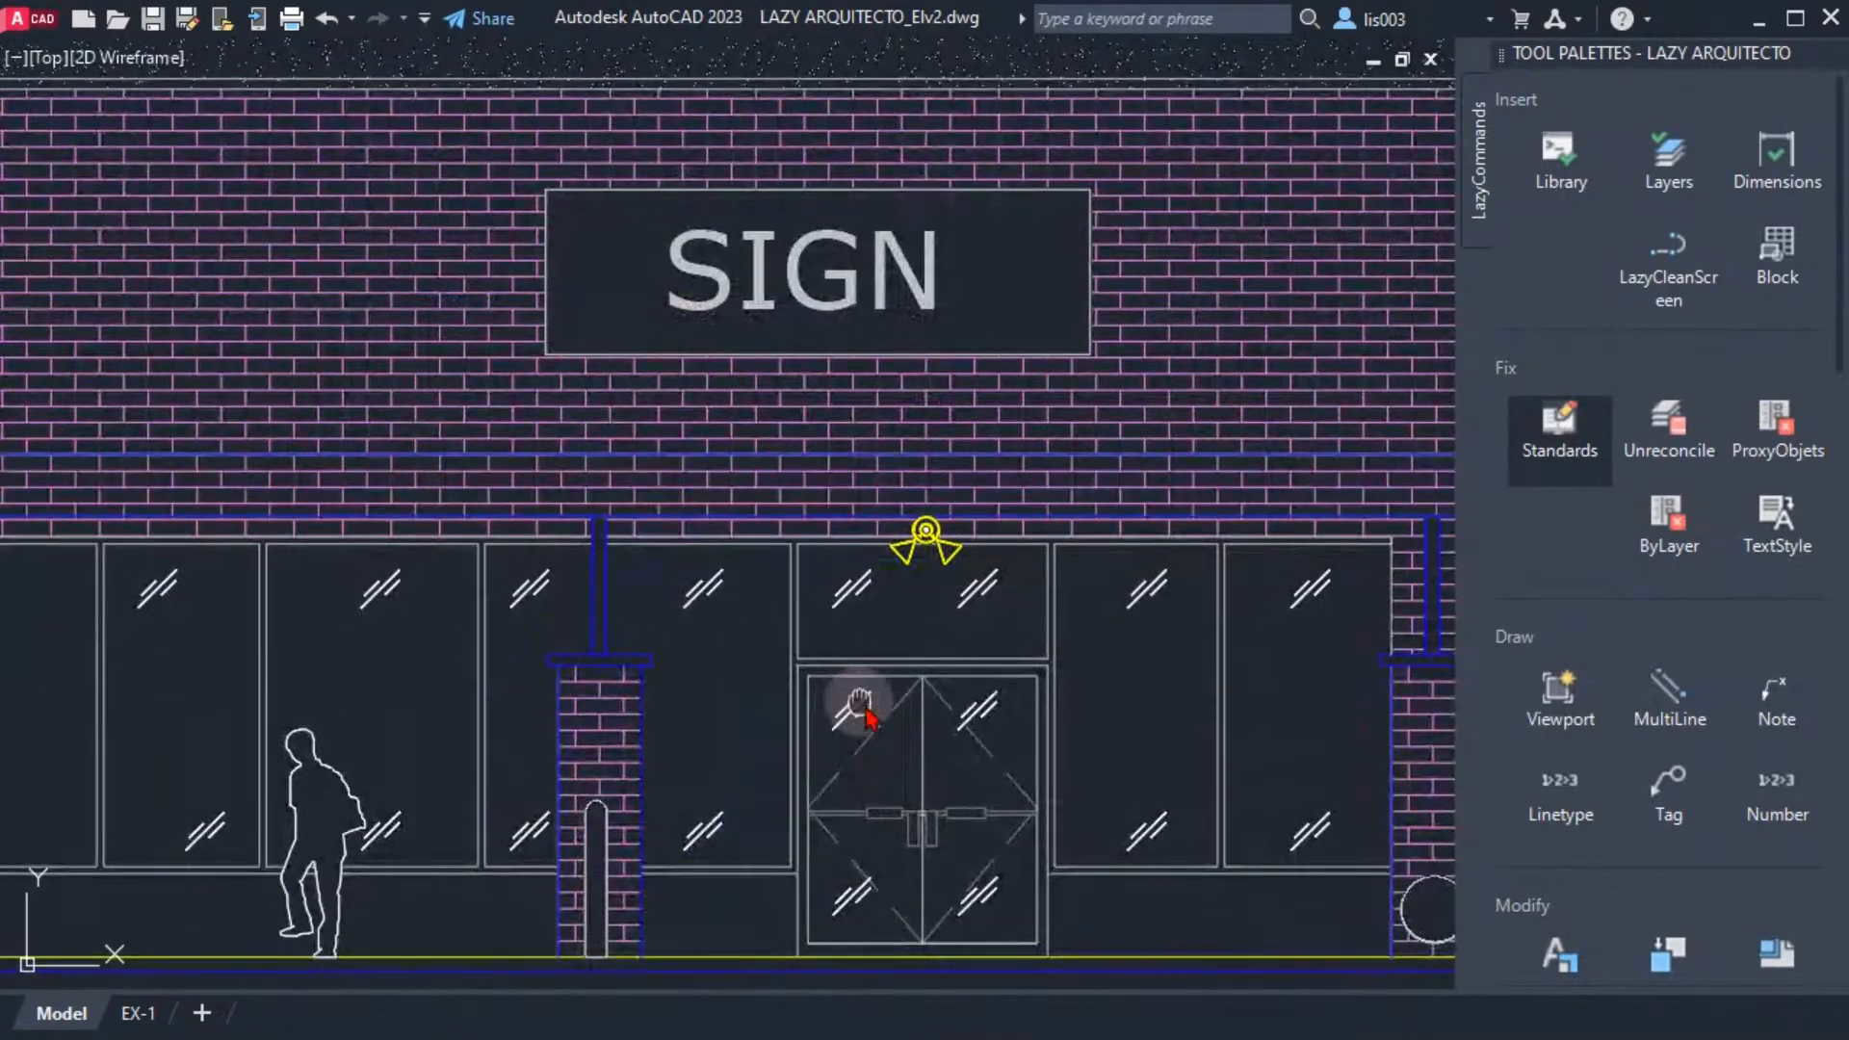
middle_click_drag(860, 701, 933, 766)
scroll(933, 760, "down", 4)
scroll(809, 722, "up", 4)
mouse_move(767, 646)
middle_mouse_down()
mouse_move(677, 585)
mouse_move(699, 592)
middle_mouse_up()
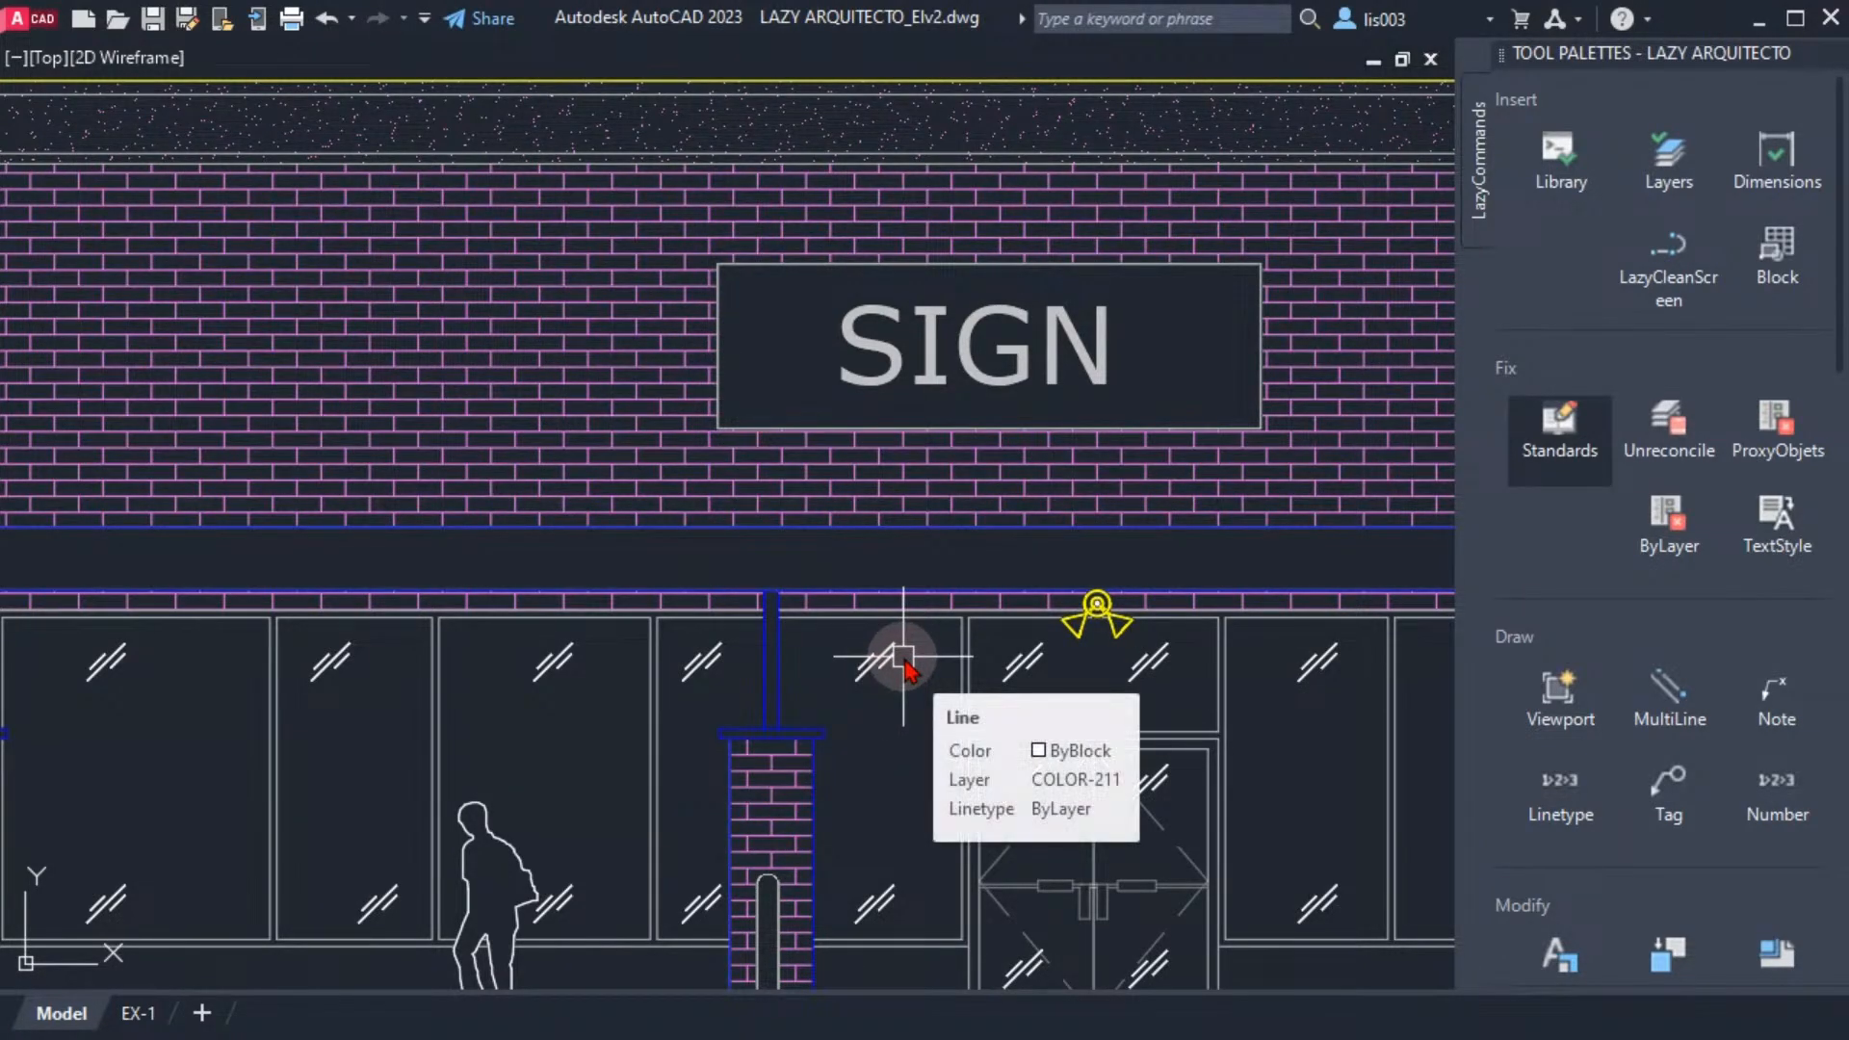
Cycle through the open drawings in clean screen mode and return to LAZY ARQUITECTO_Elv2
key("ctrl+Tab")
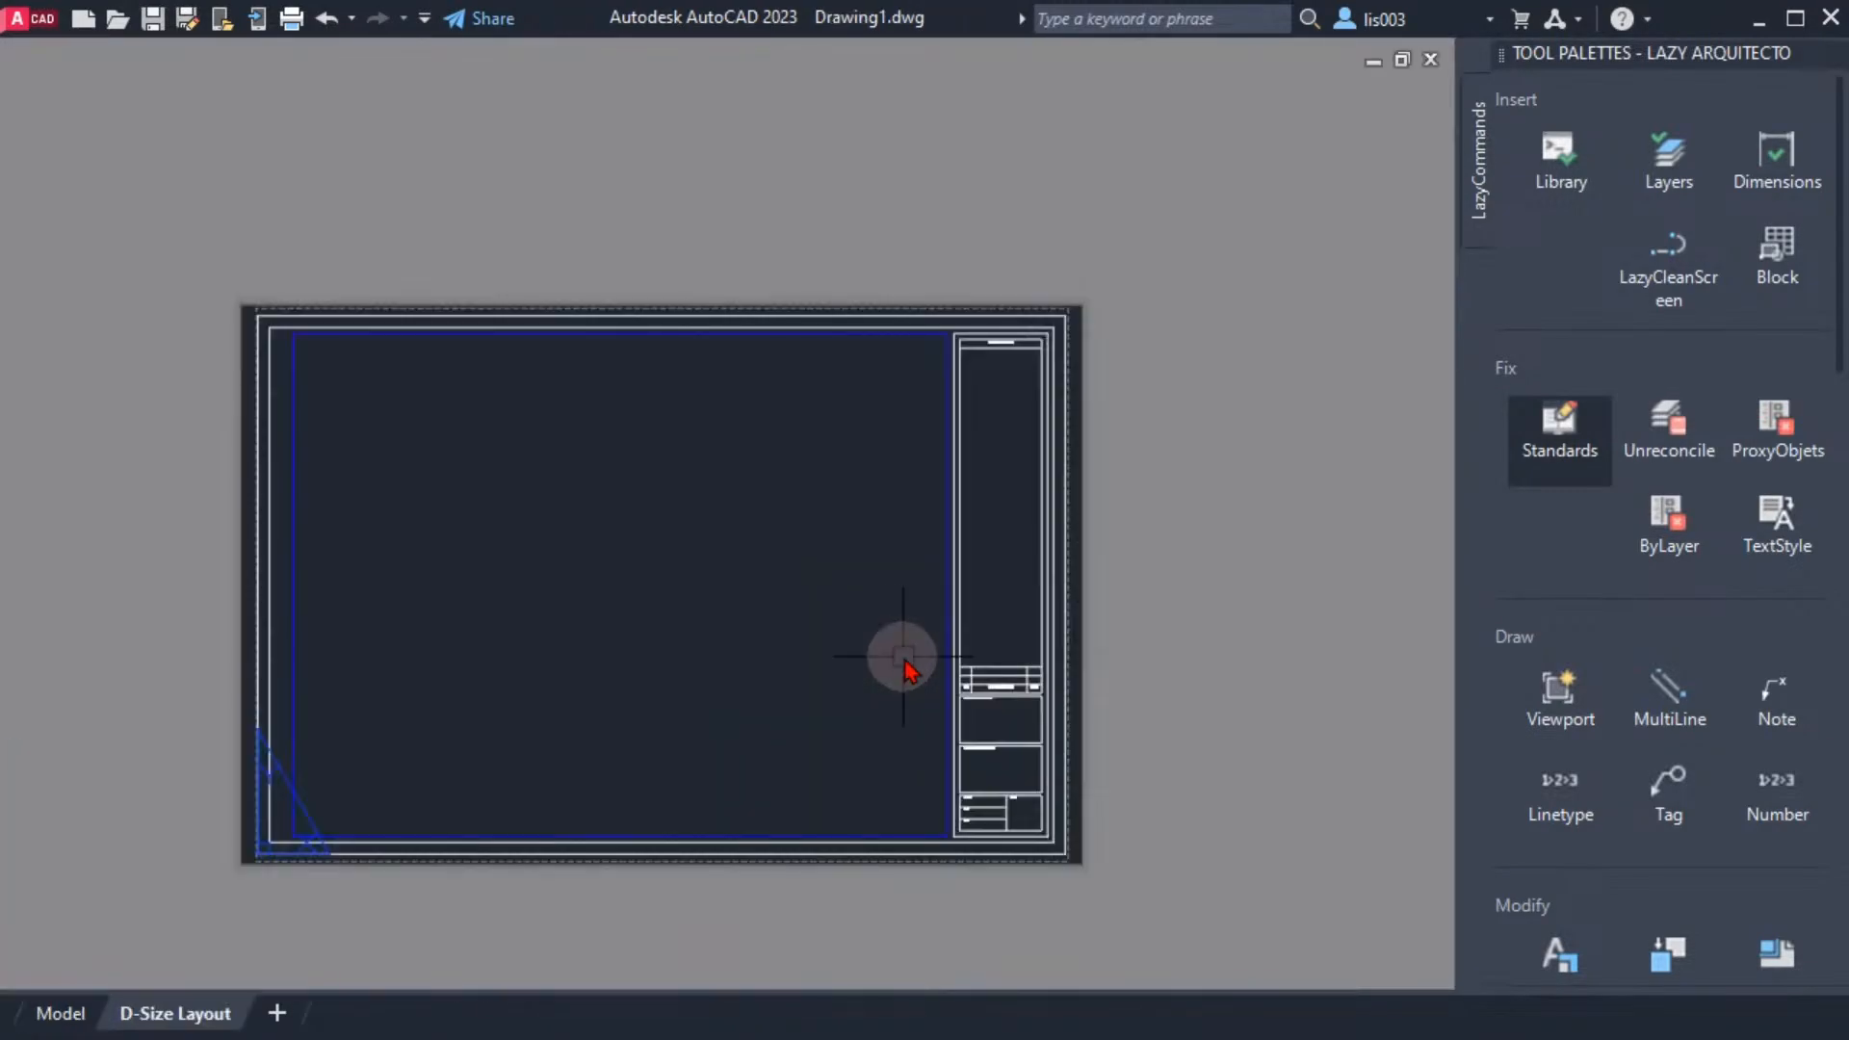
key("ctrl+Tab")
key("ctrl+Tab")
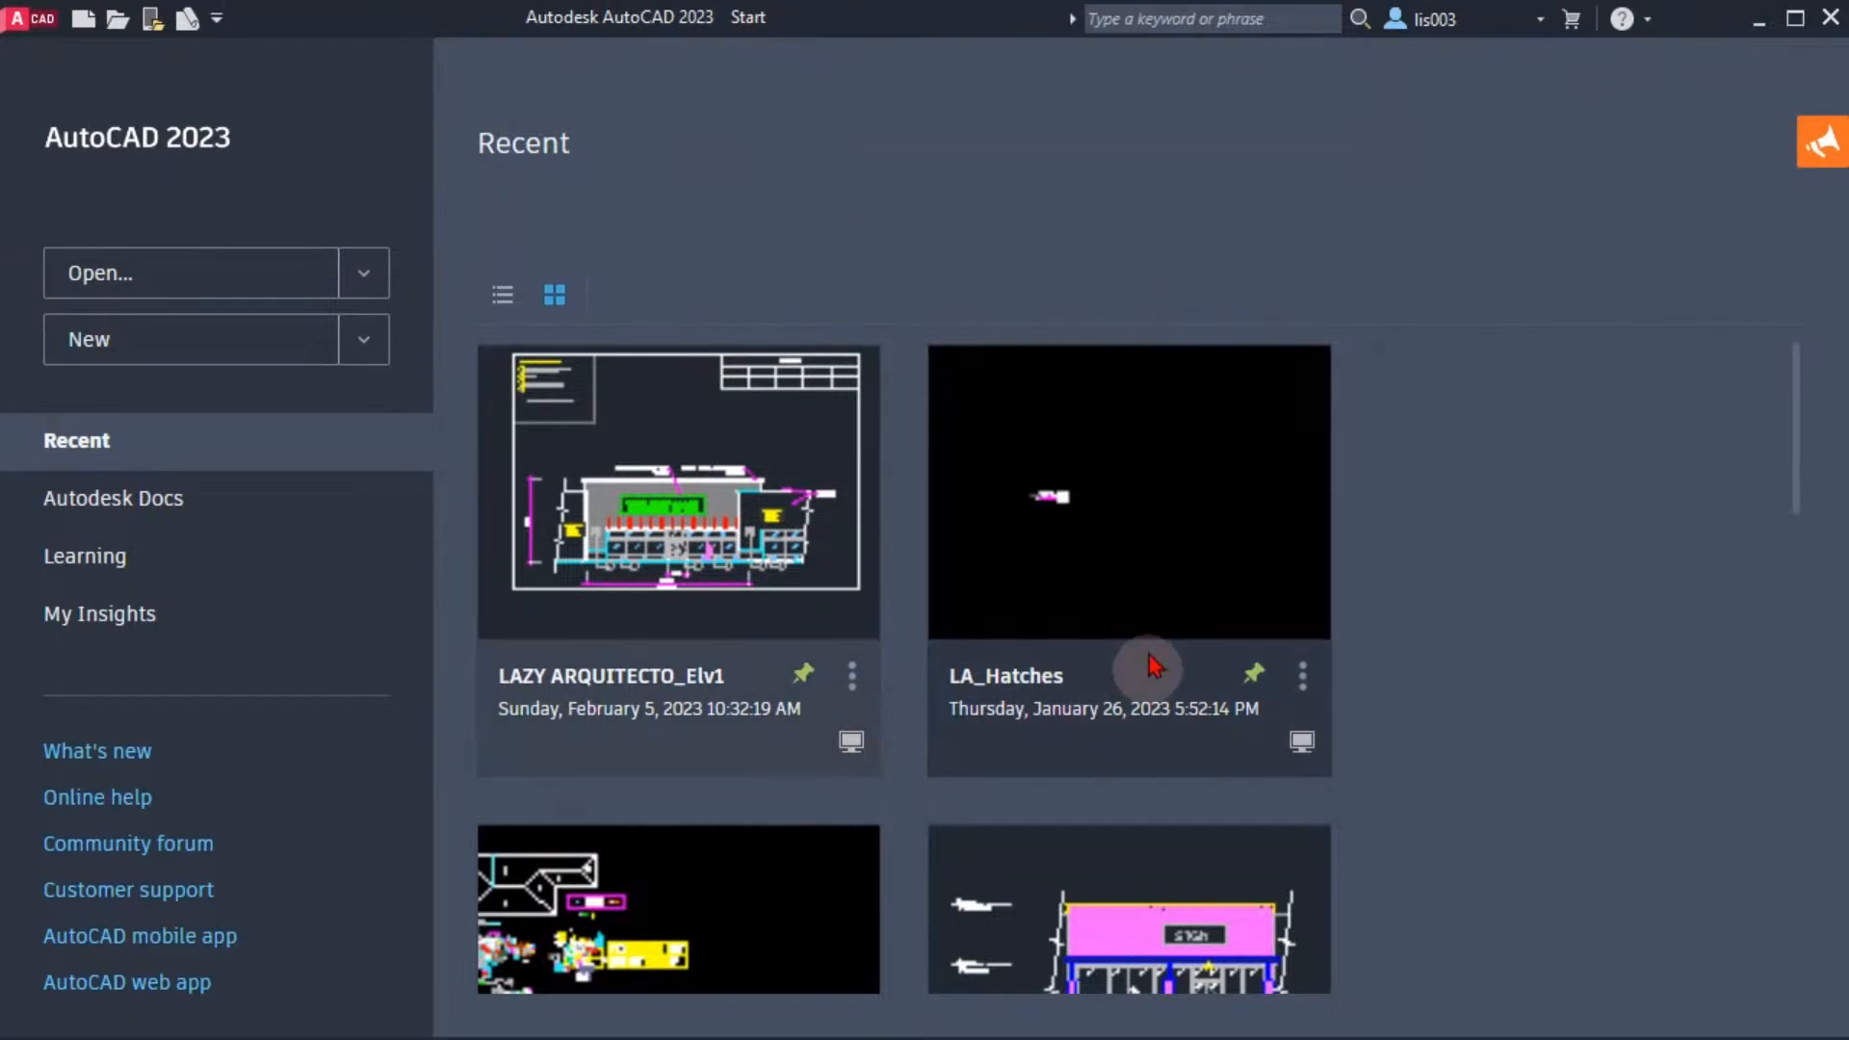
left_click(874, 674)
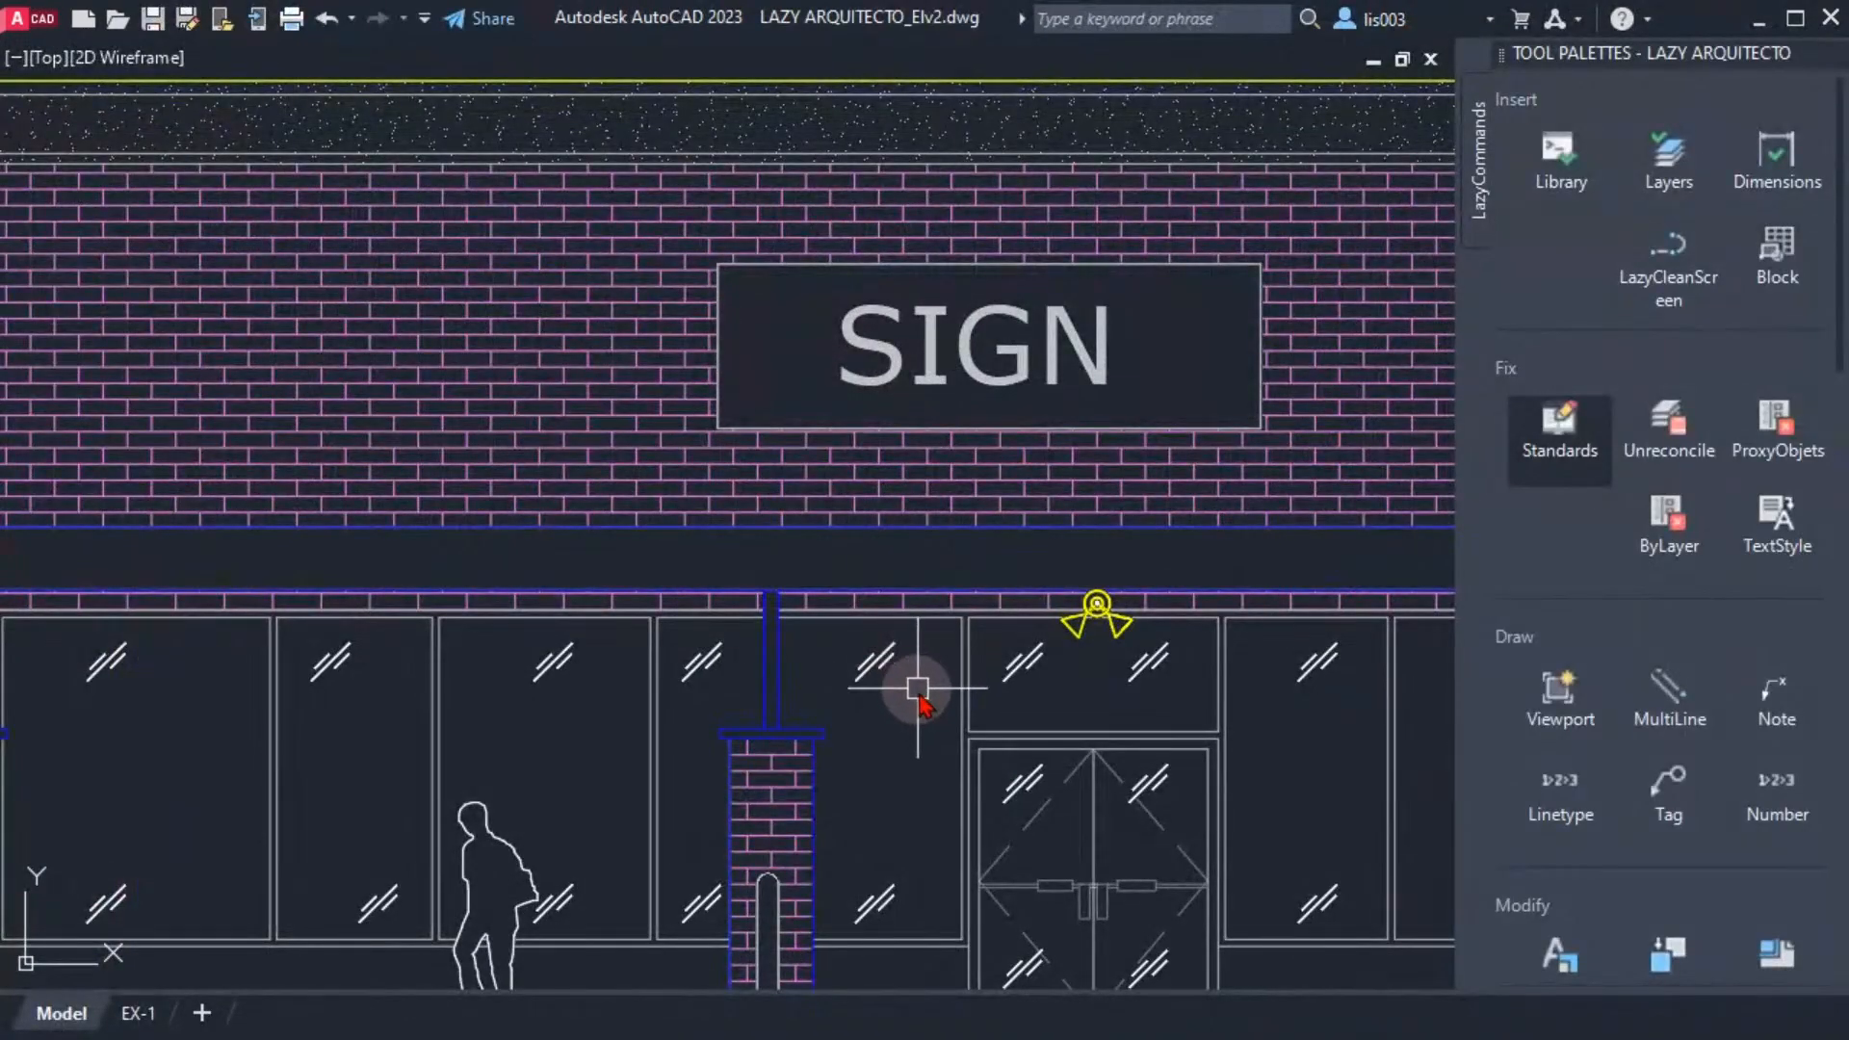
Cycle repeatedly through the open drawings and the Start page in clean screen mode, and return to LAZY ARQUITECTO_Elv2
scroll(879, 680, "down", 3)
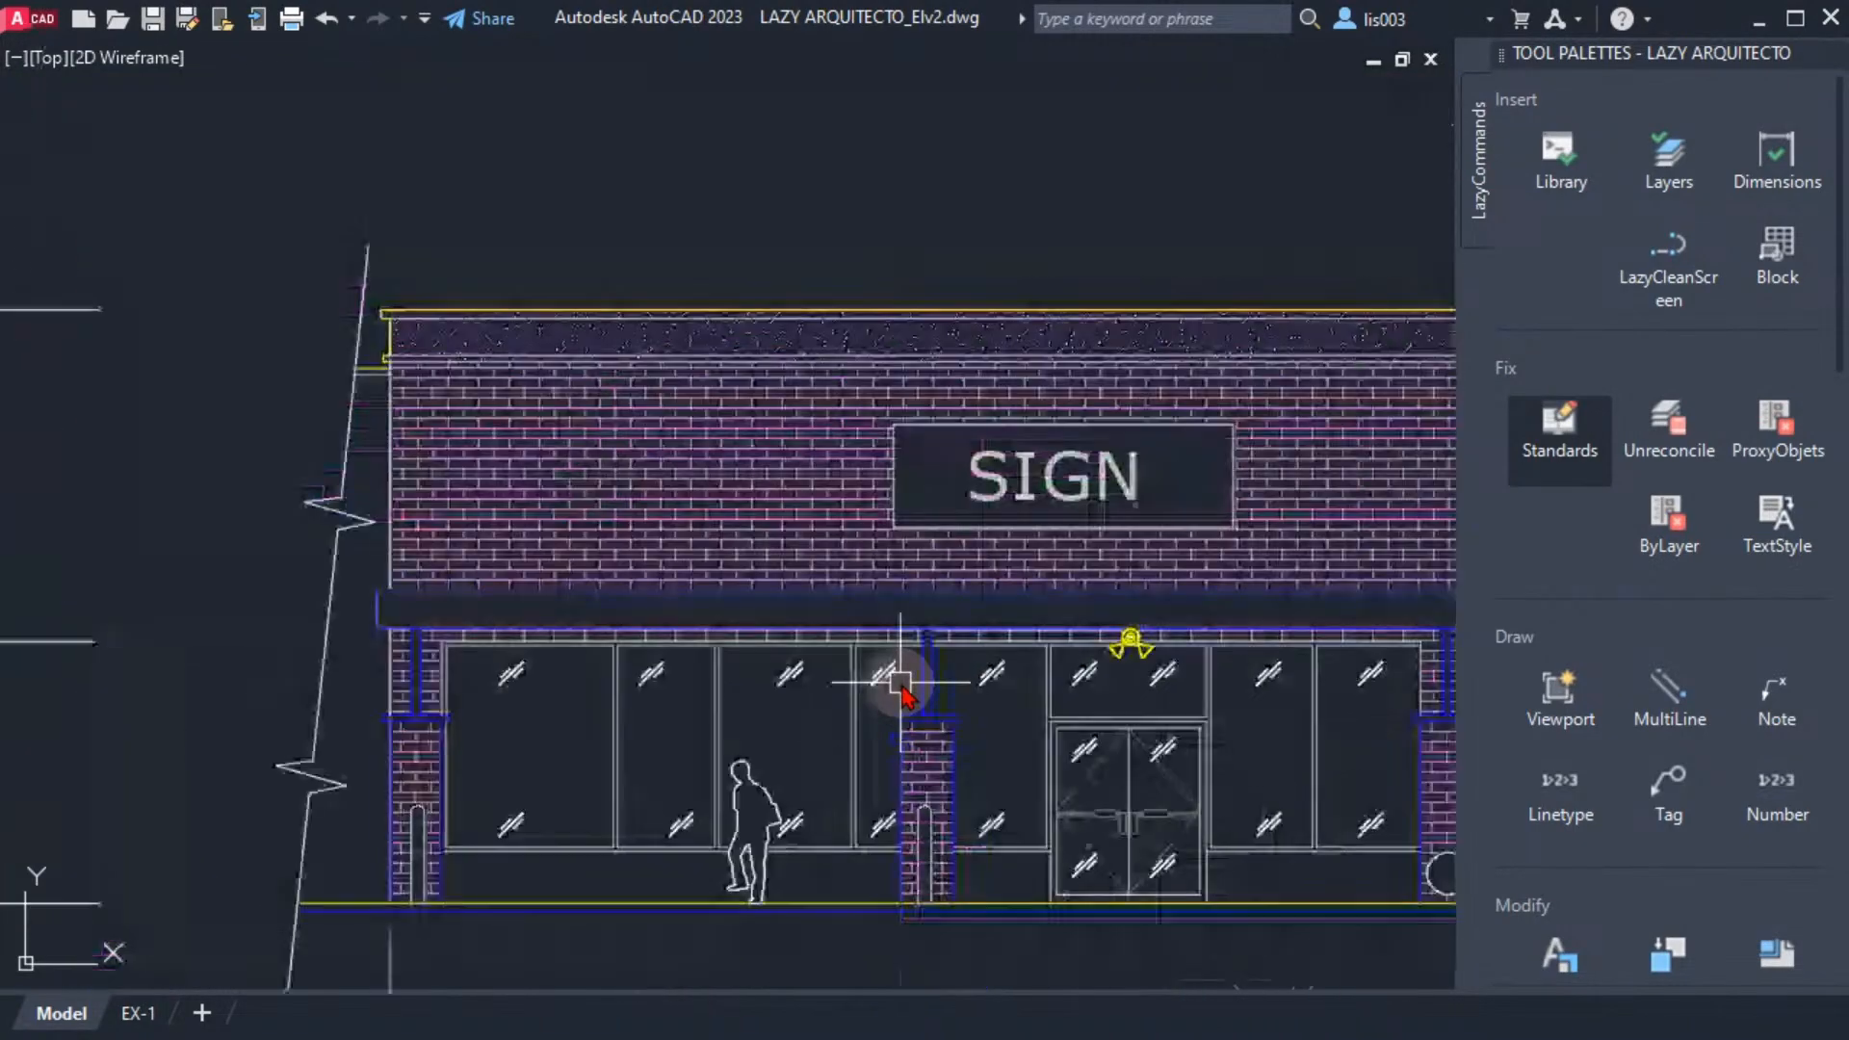
key("ctrl+Tab")
key("ctrl+Tab")
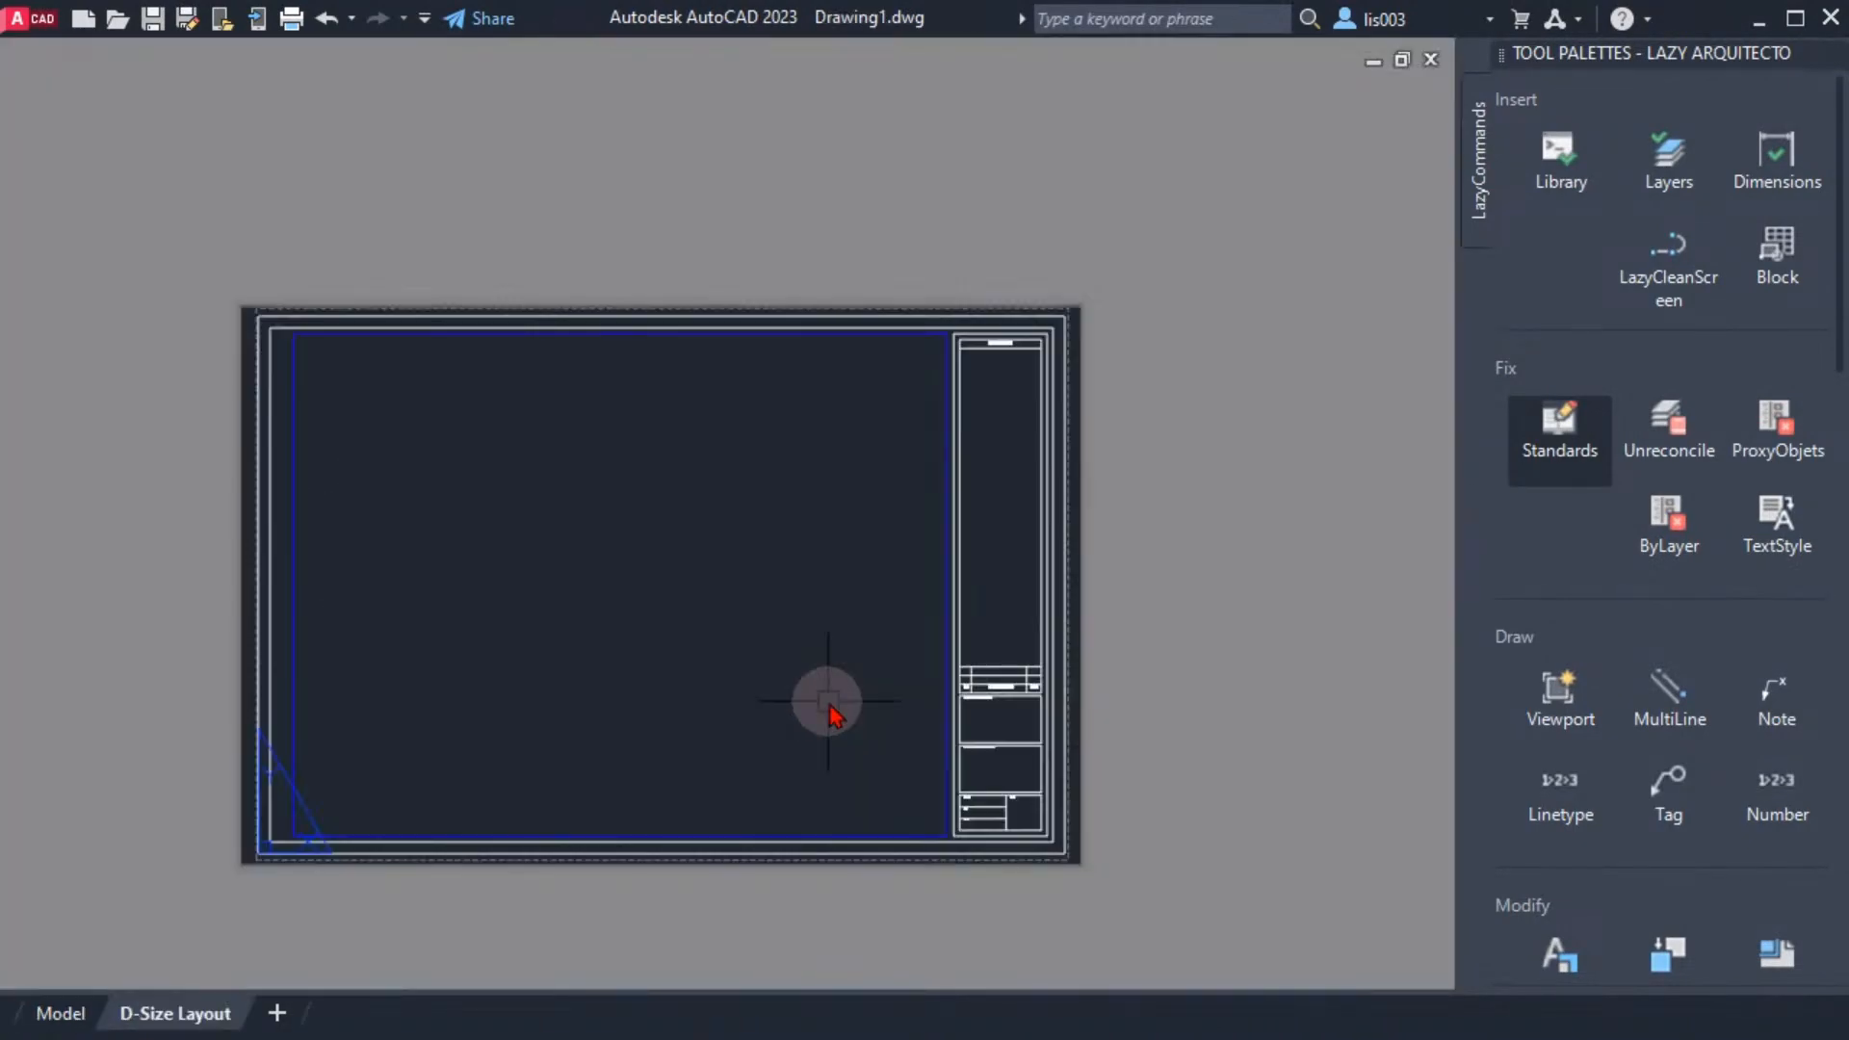
key("ctrl+Tab")
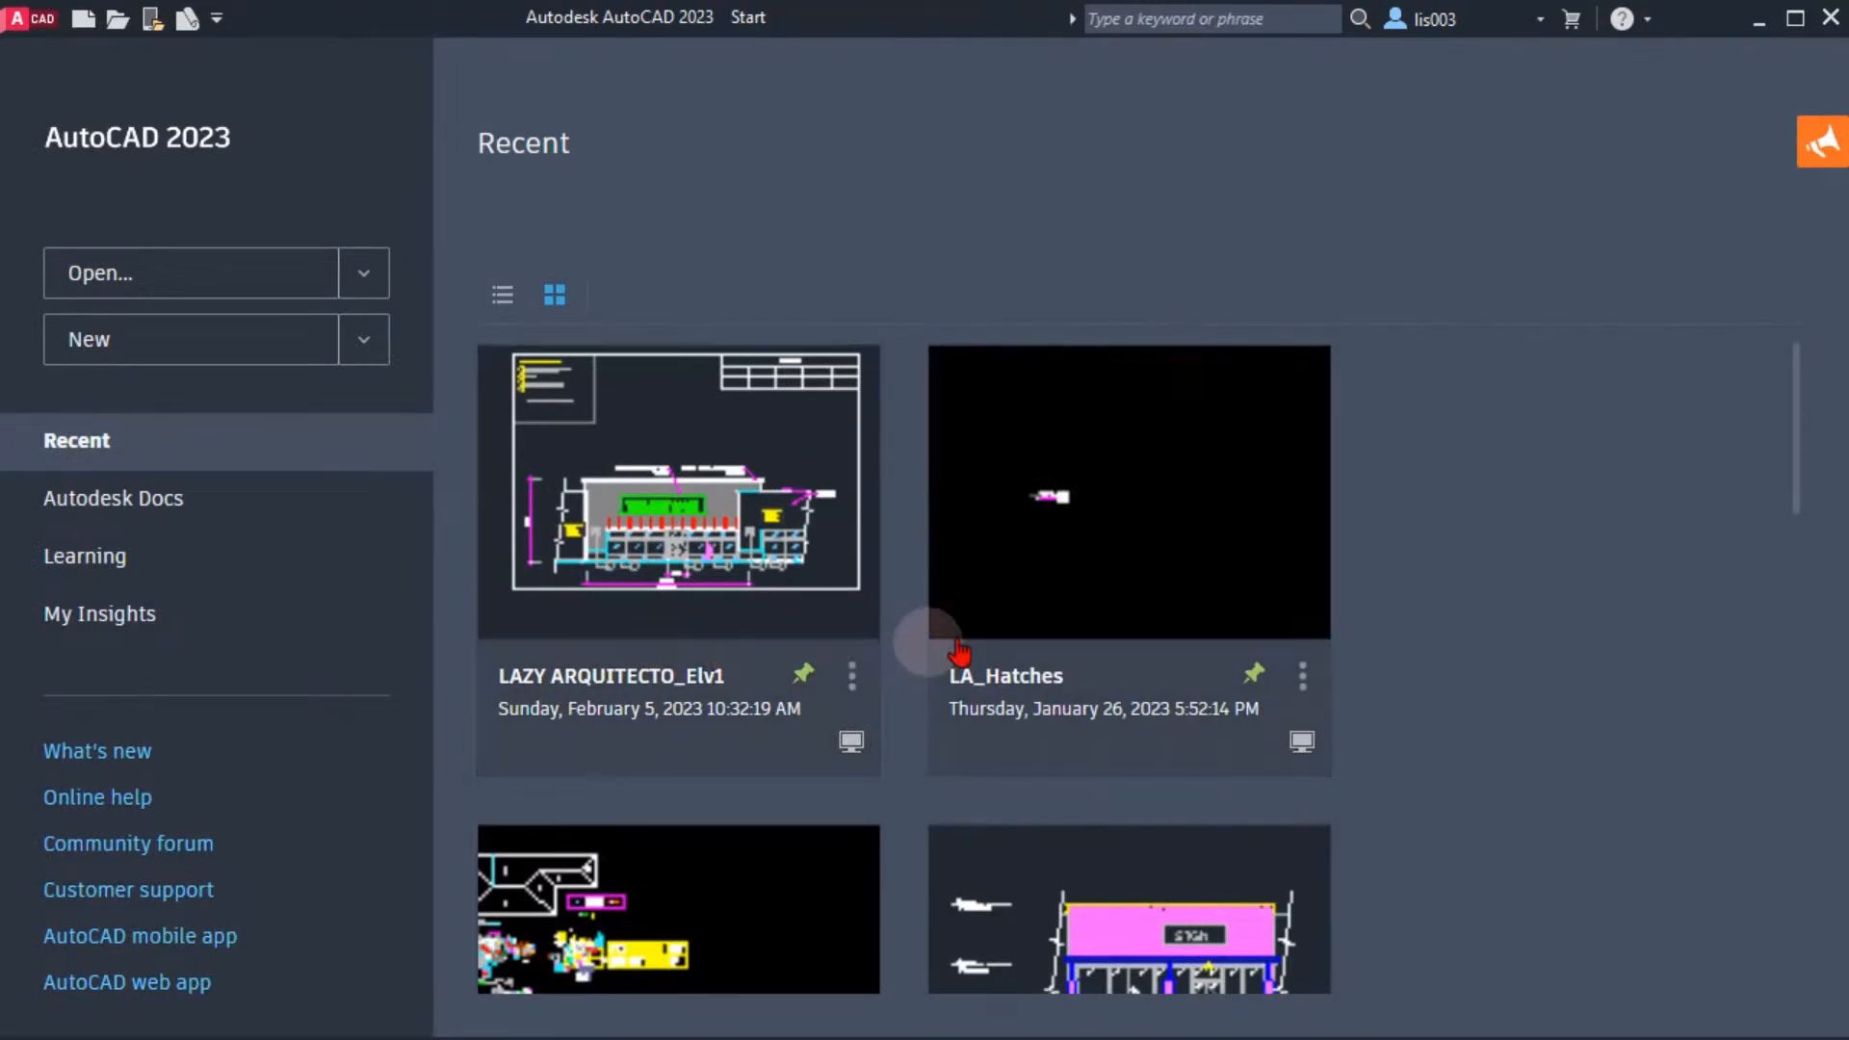
key("ctrl+Tab")
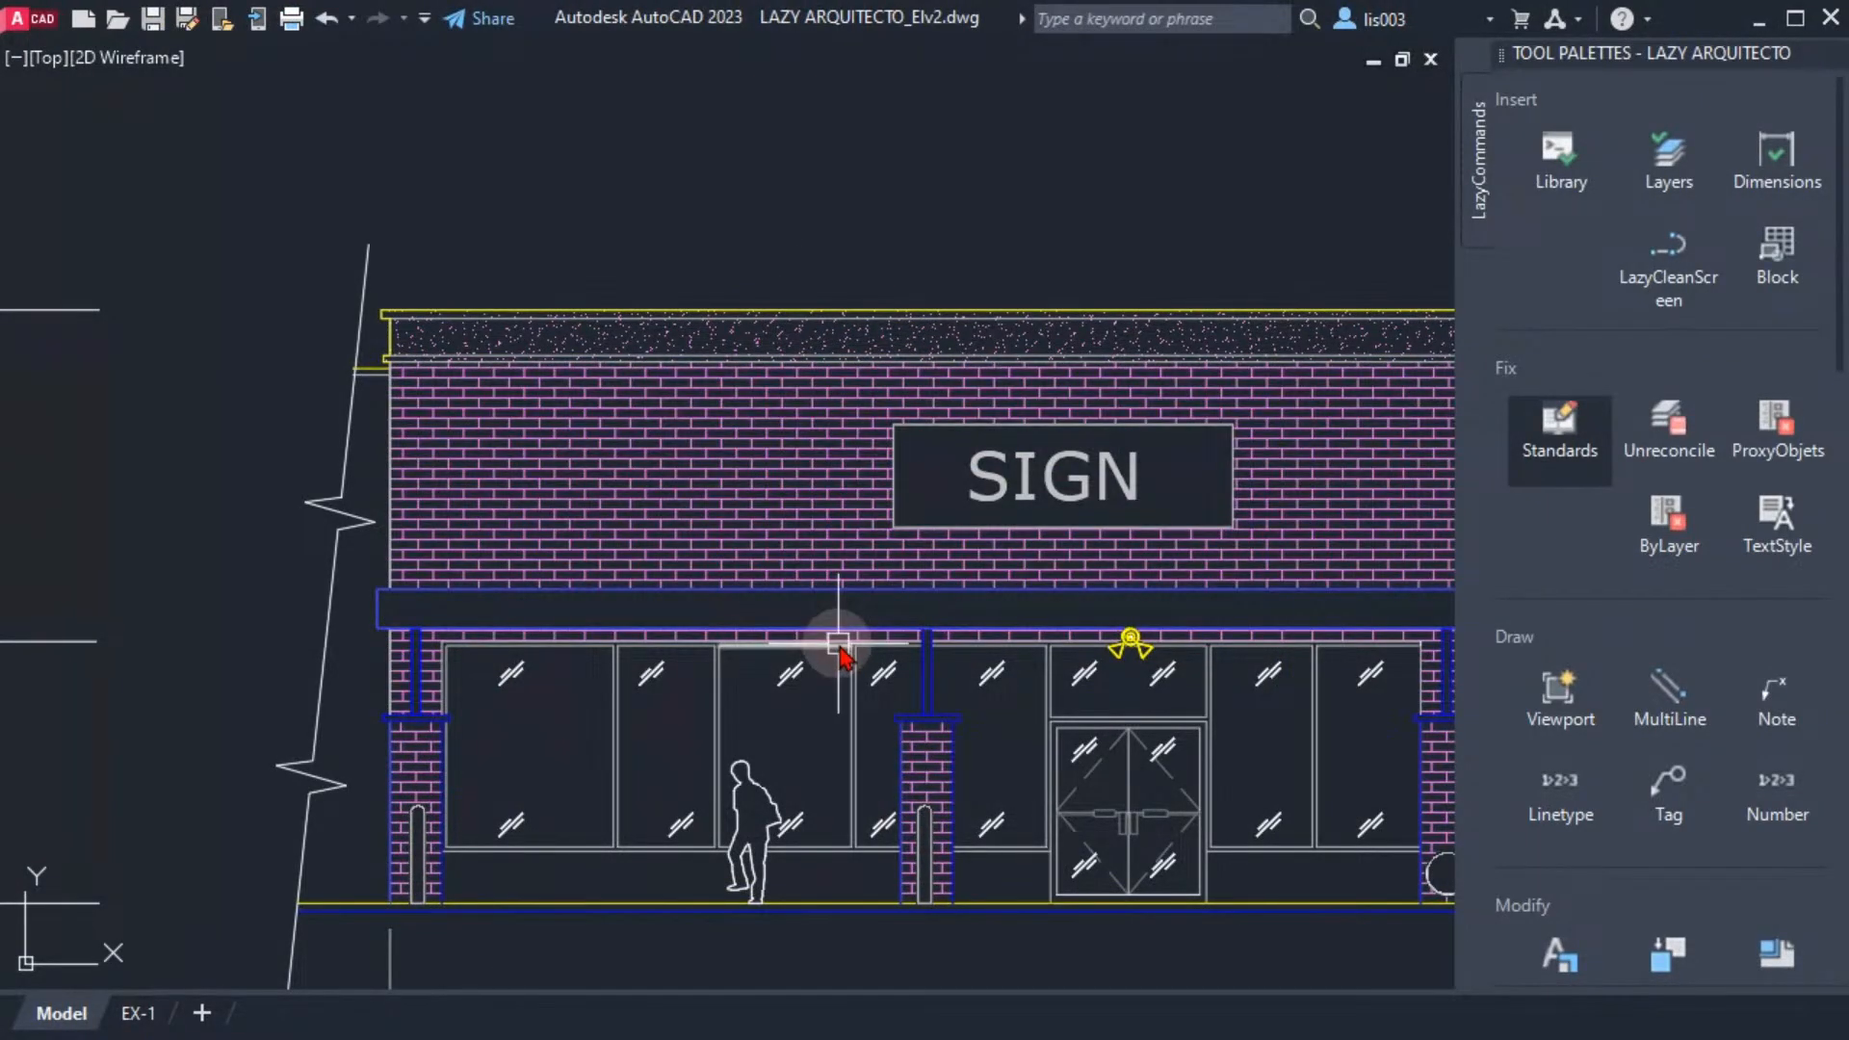
mouse_move(838, 656)
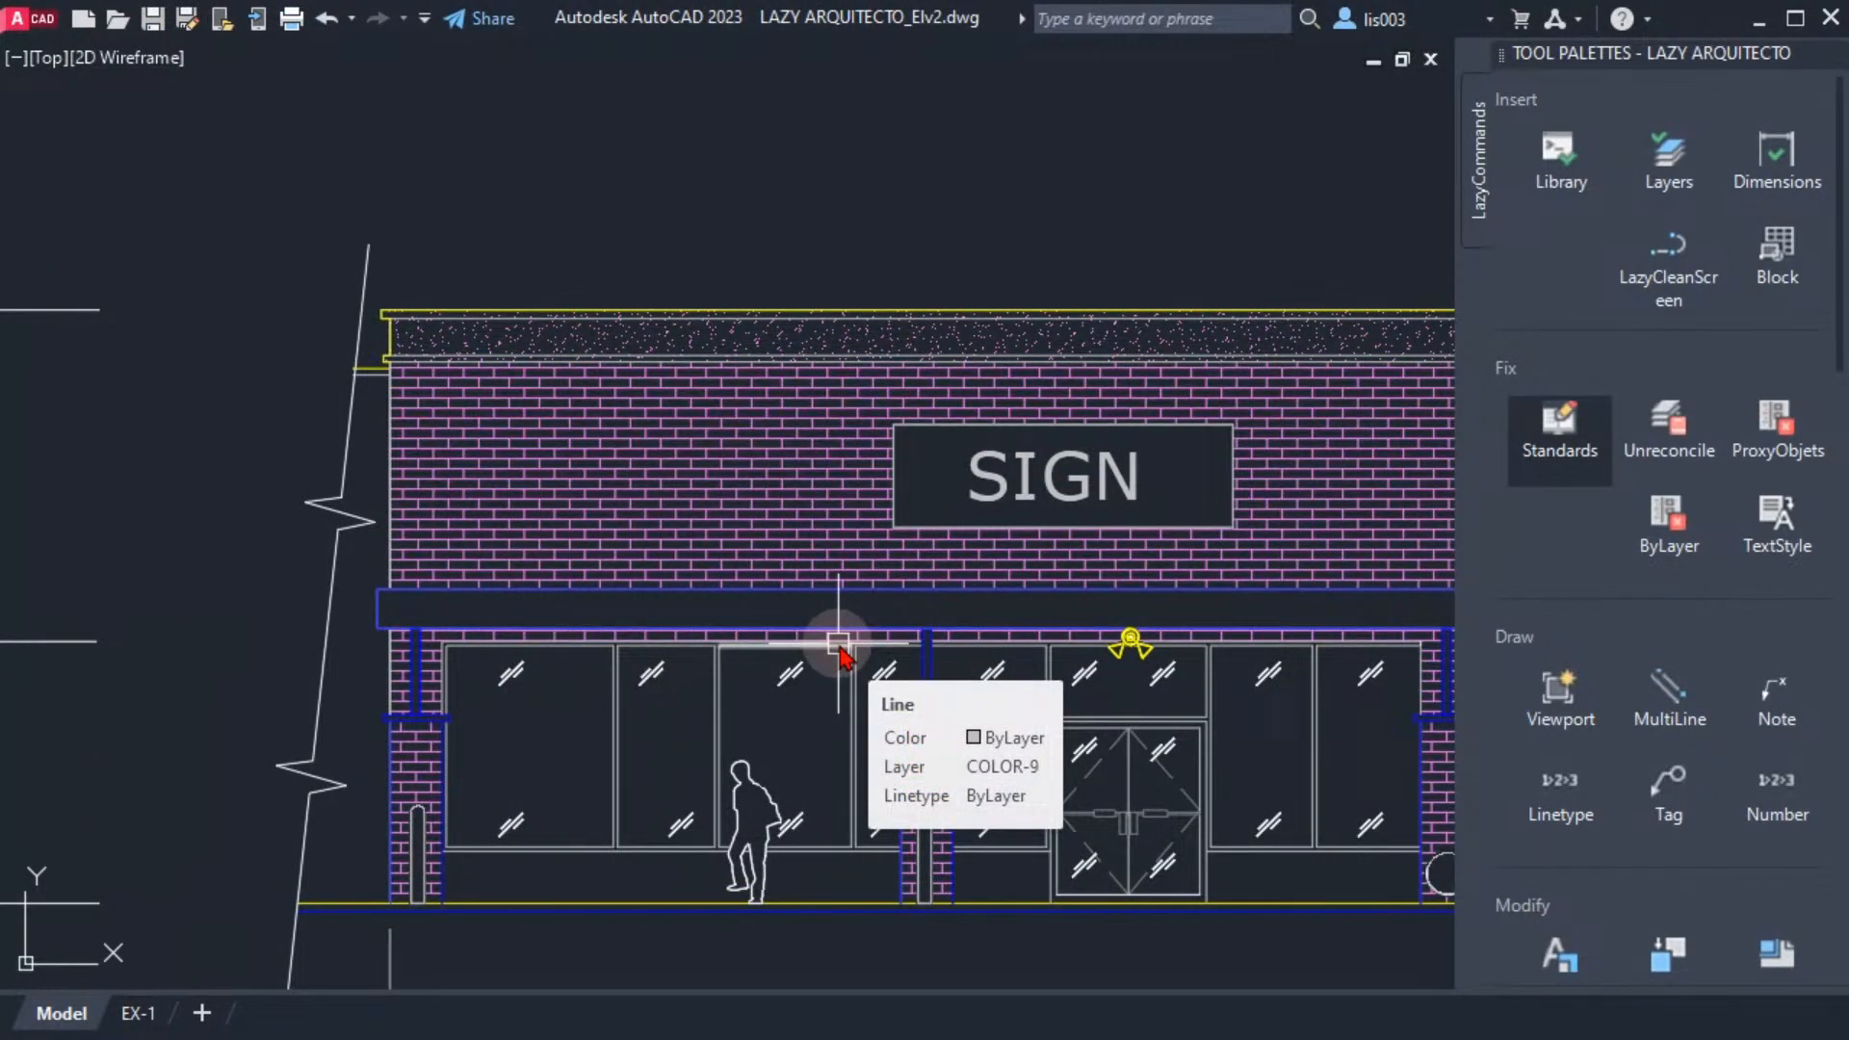
key("ctrl+Tab")
key("ctrl+Tab")
key("ctrl+Tab")
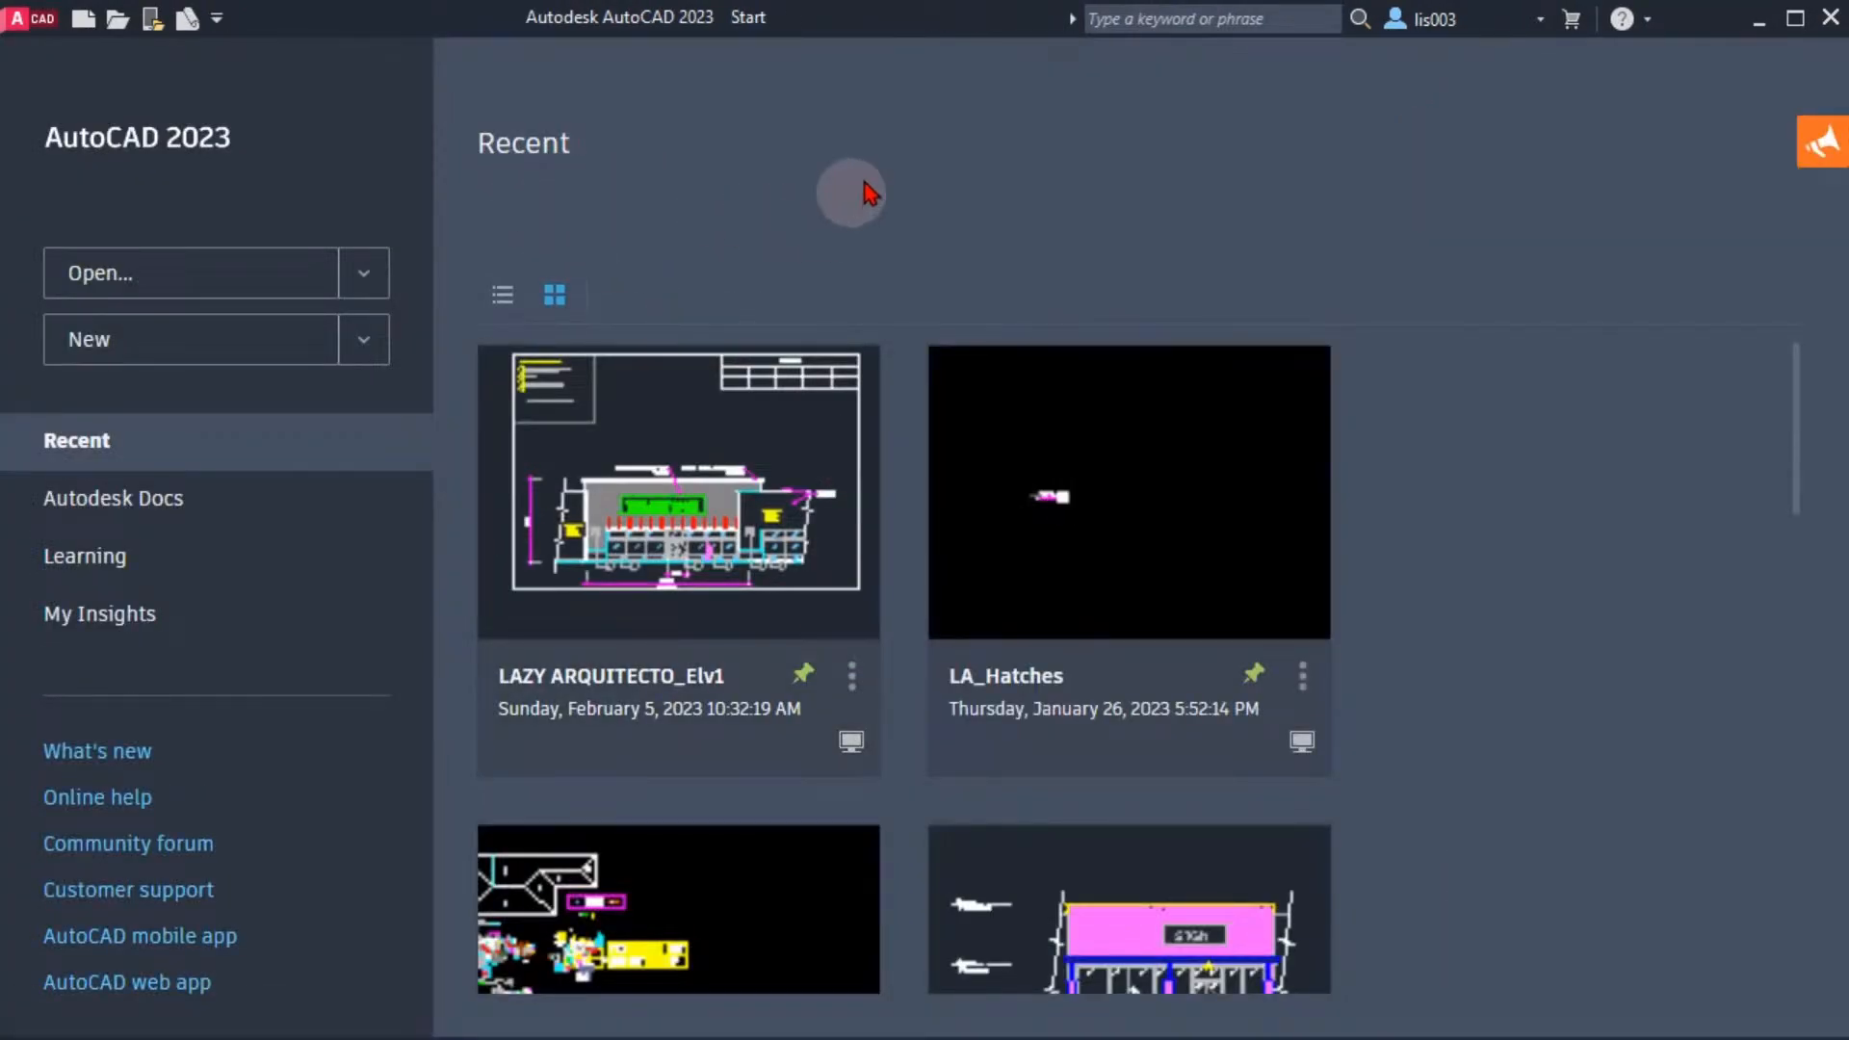
left_click(1139, 556)
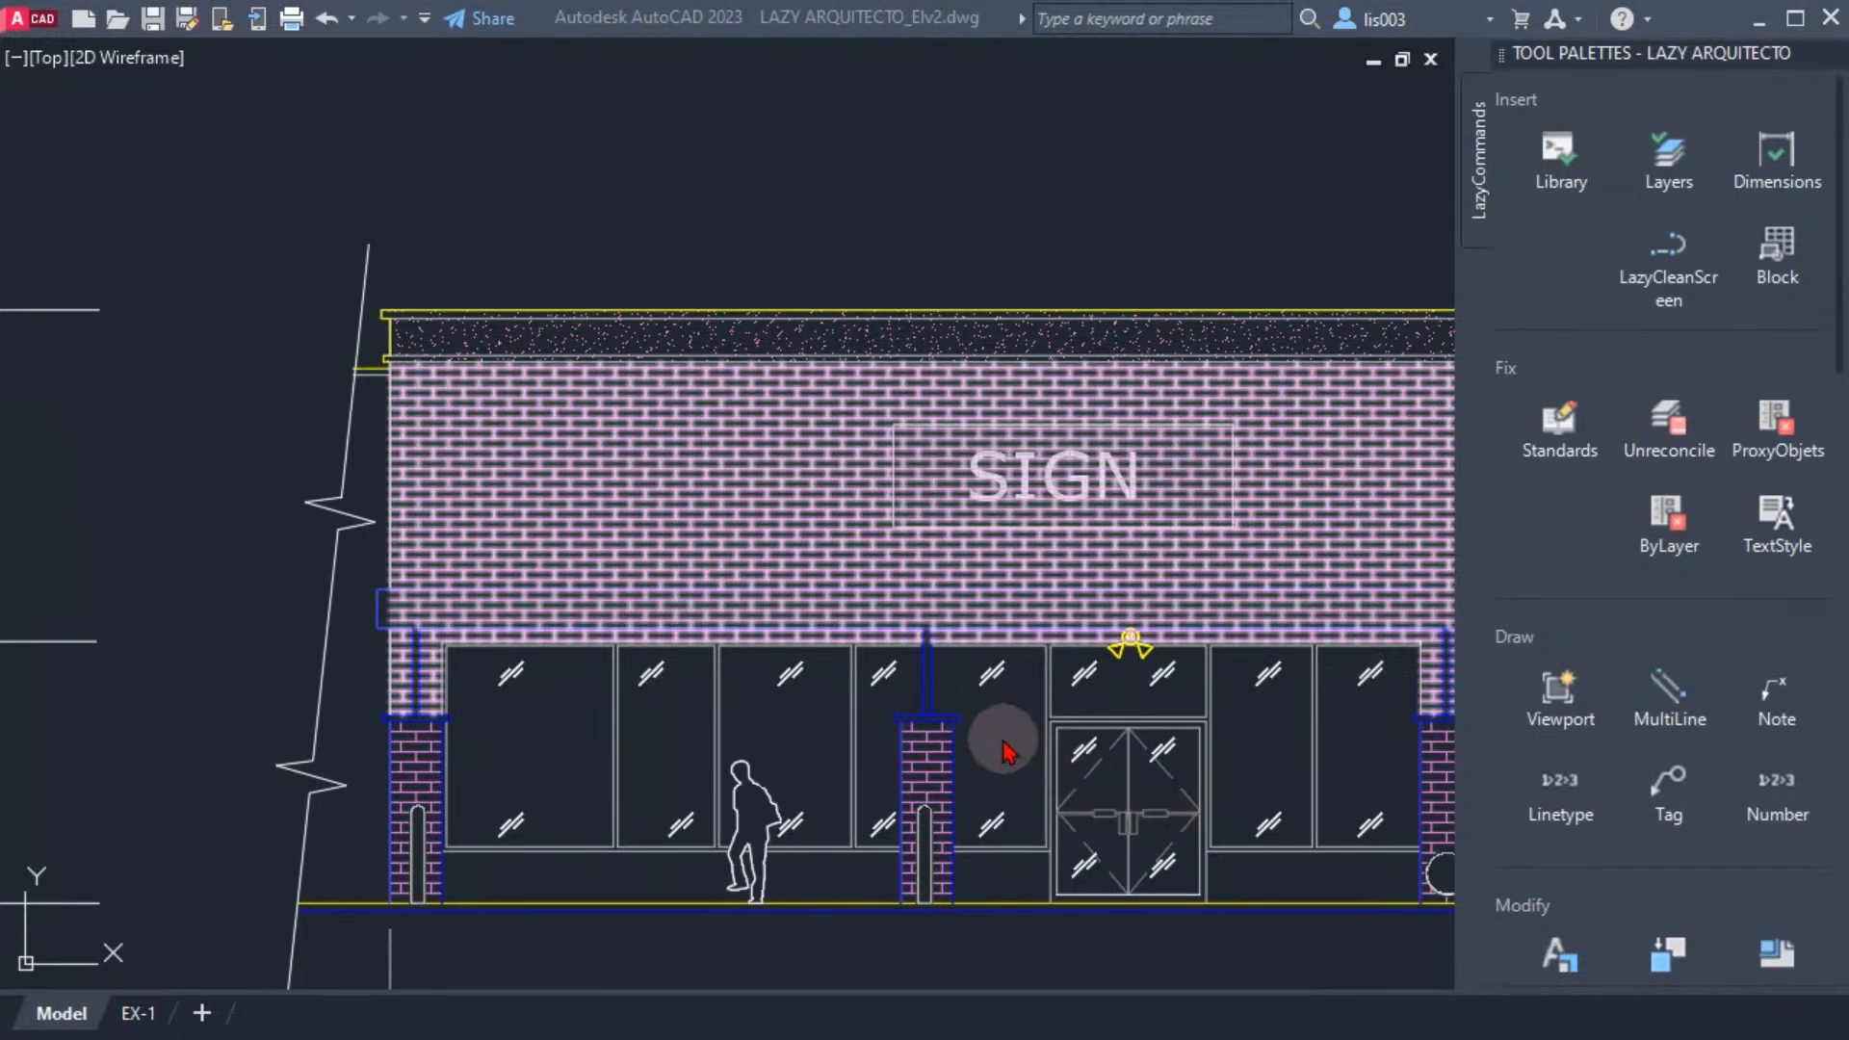
Turn off the Start page using the STARTMODE system variable
type("START")
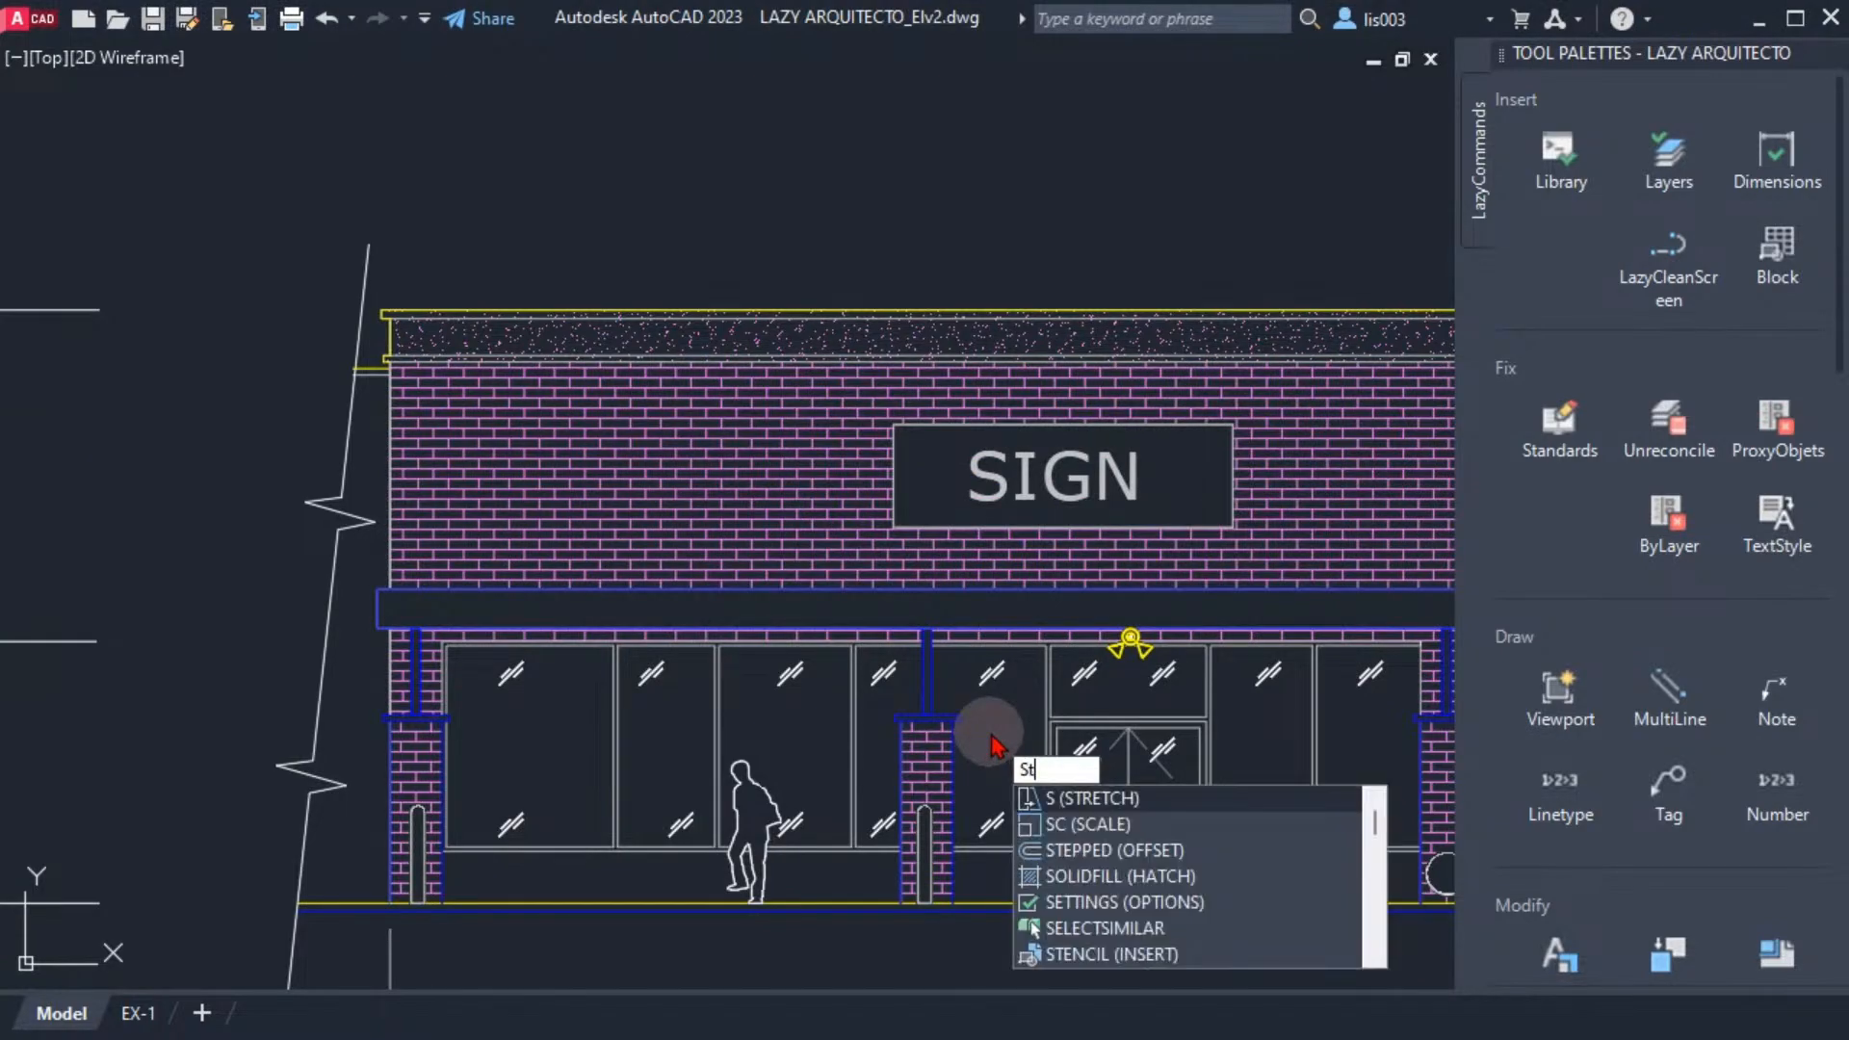
type("MODE")
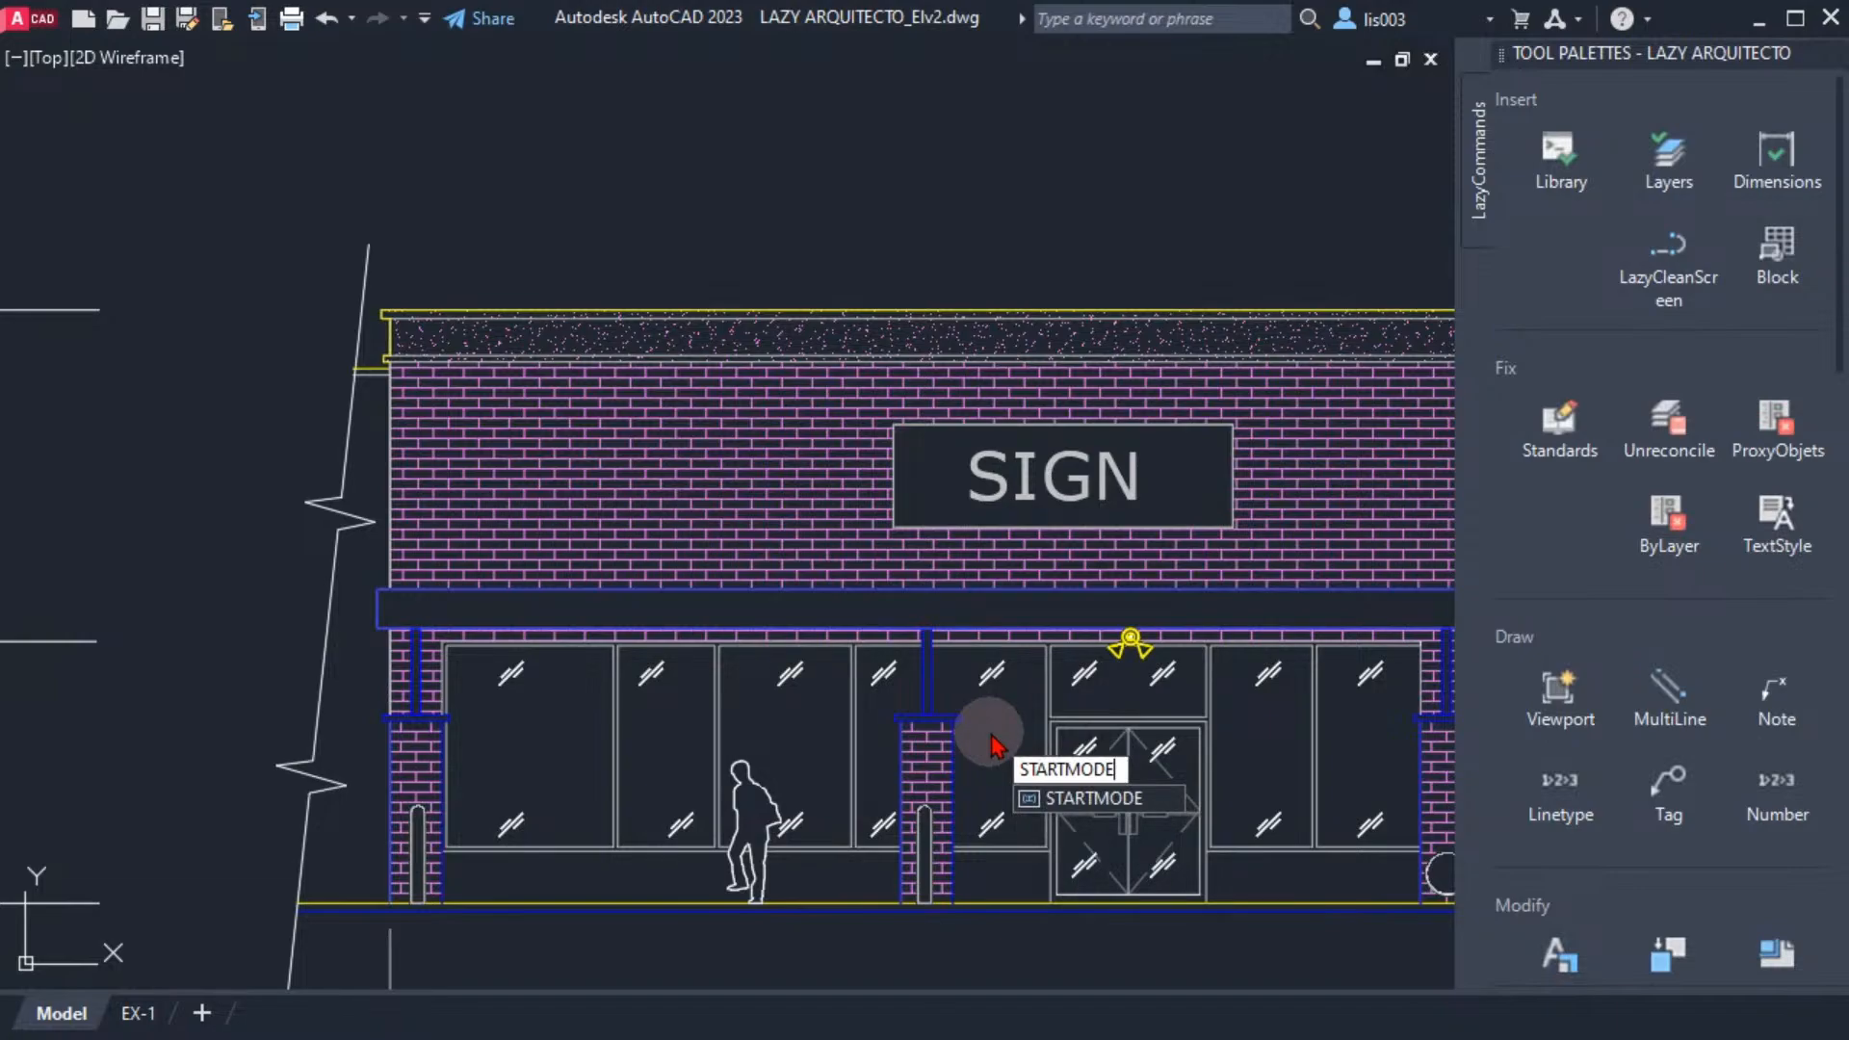
key("Return")
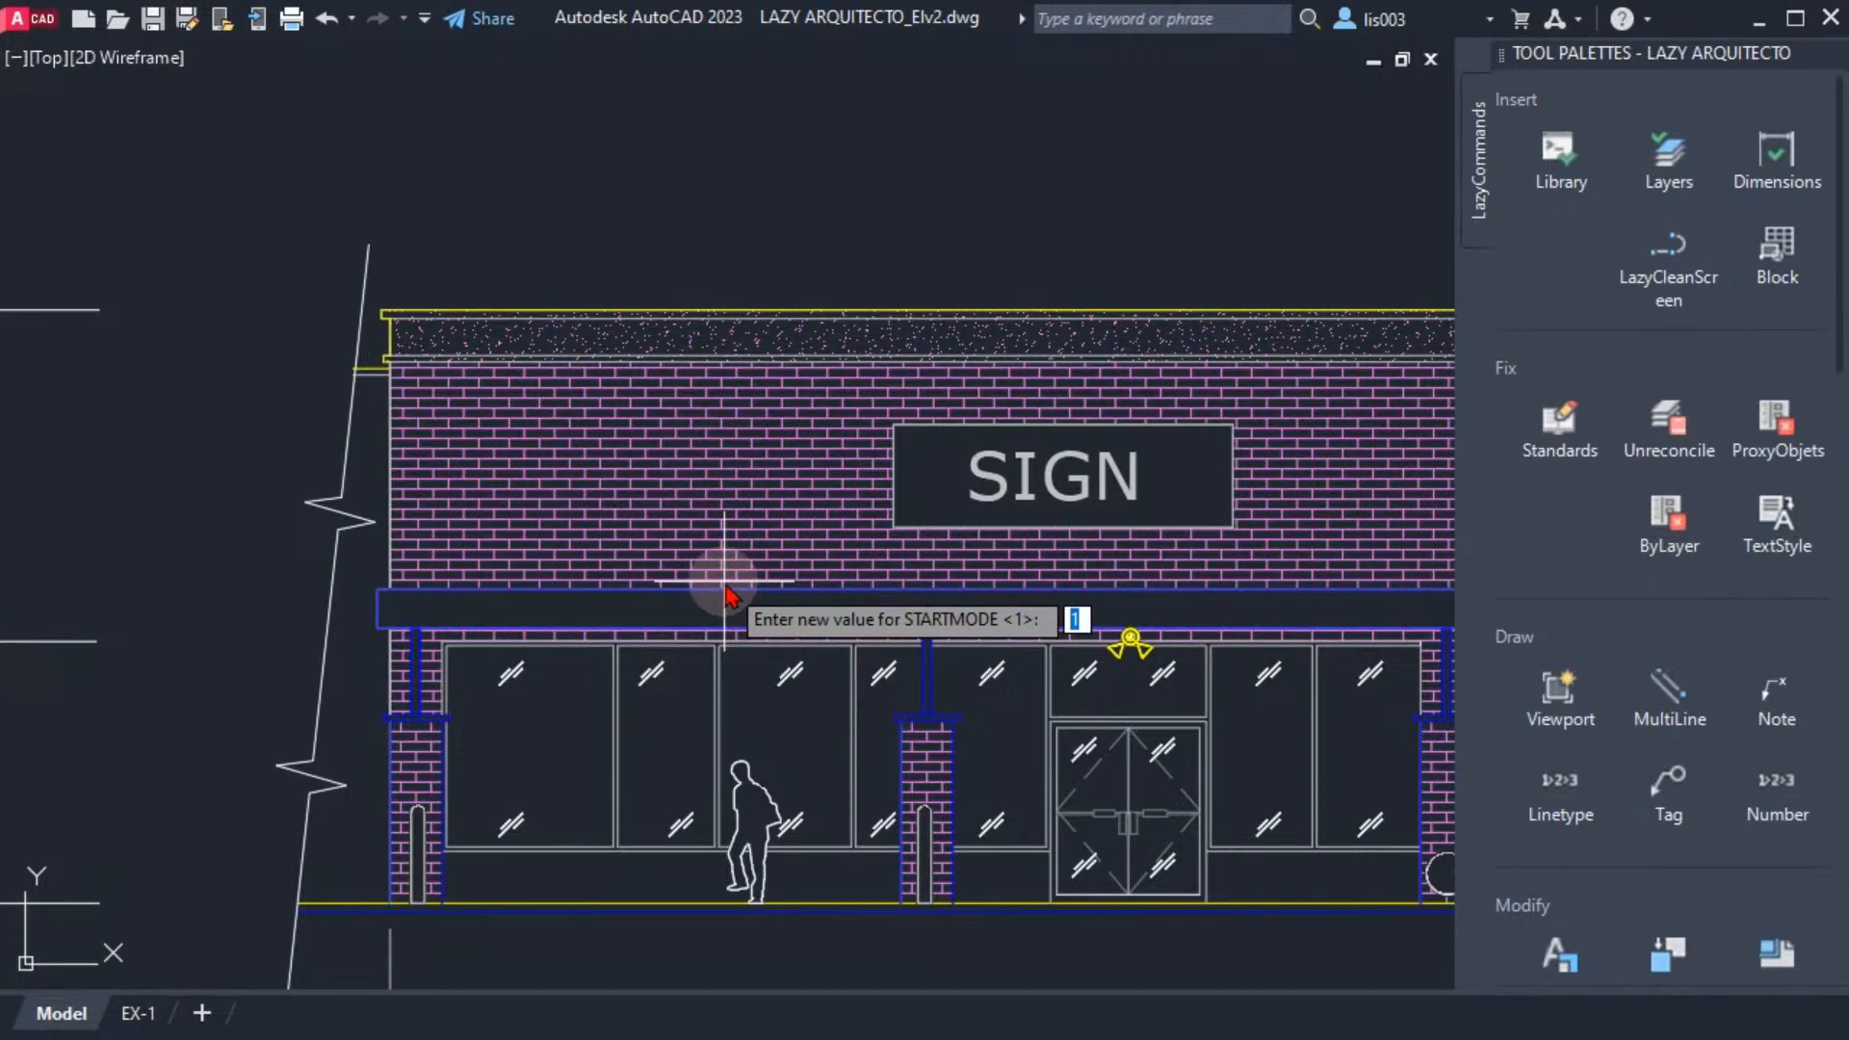
key("Return")
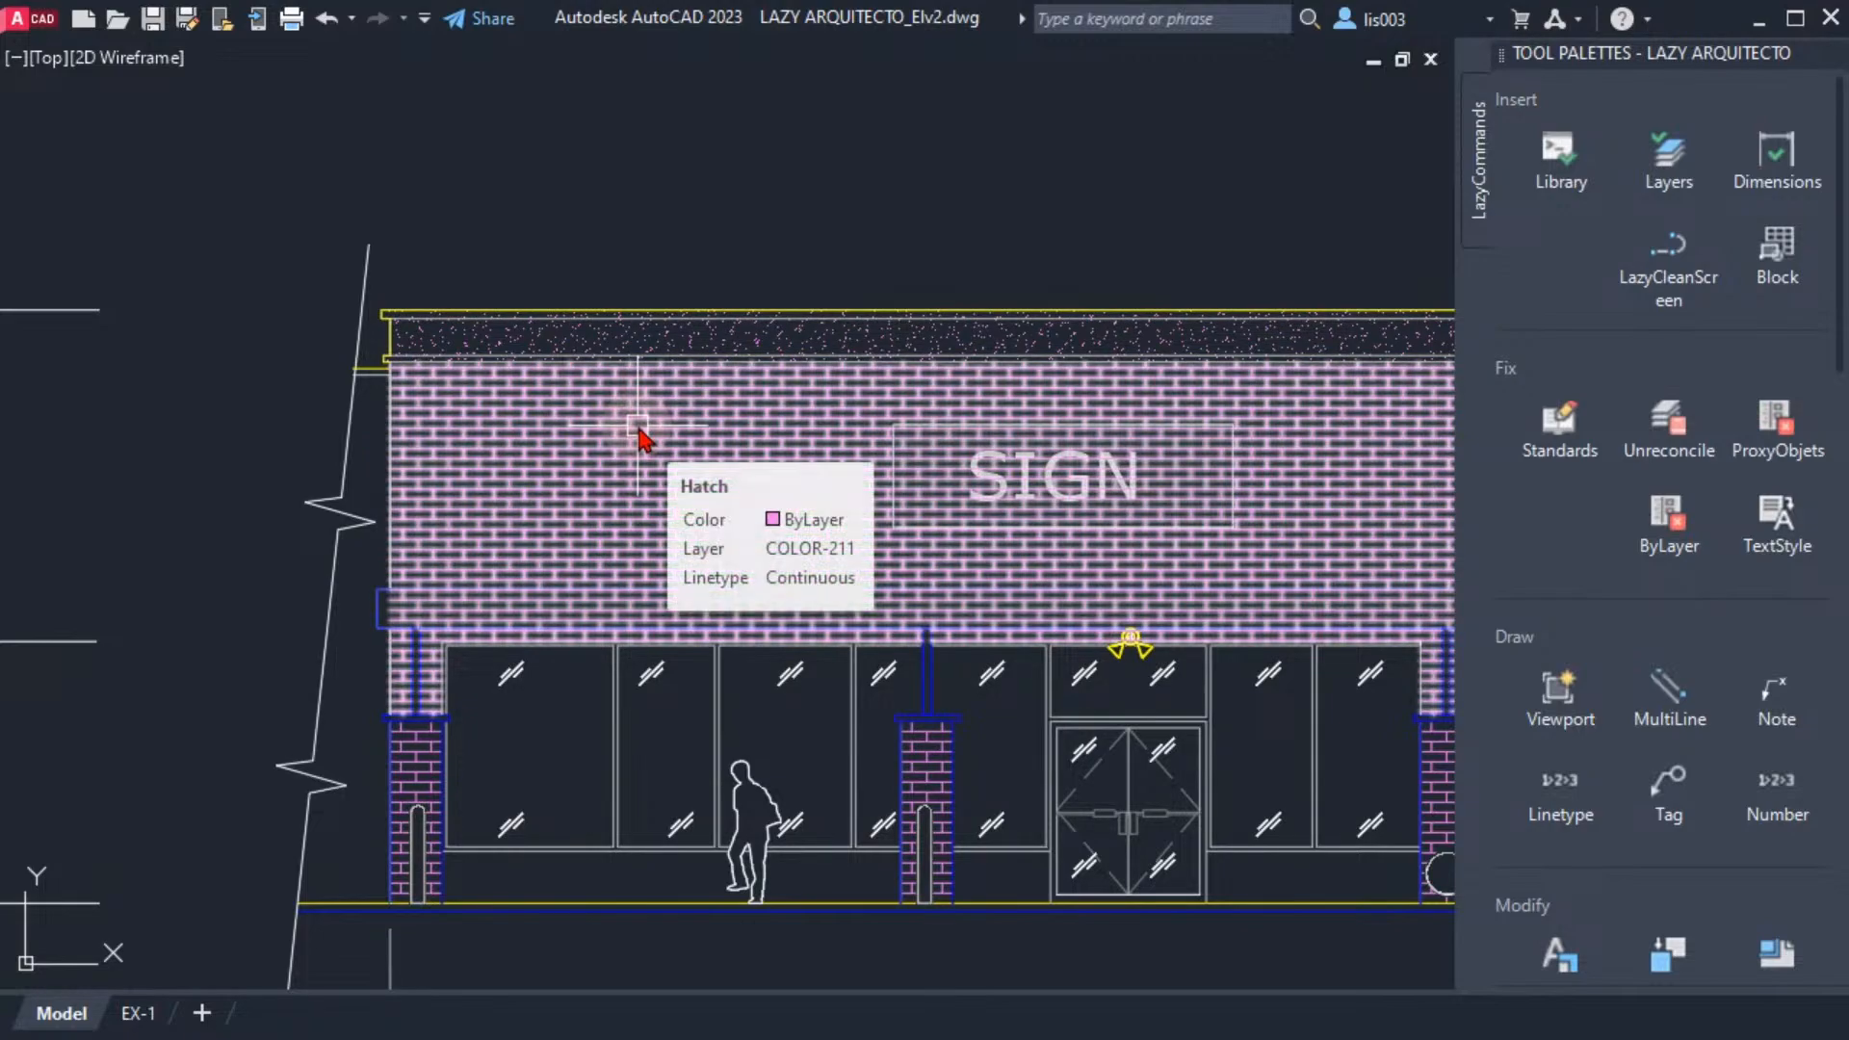
Cycle through Drawing1, LAZY ARQUITECTO_Elv1 and LAZY ARQUITECTO_Elv2 to check whether the Start page still comes up
key("ctrl+Tab")
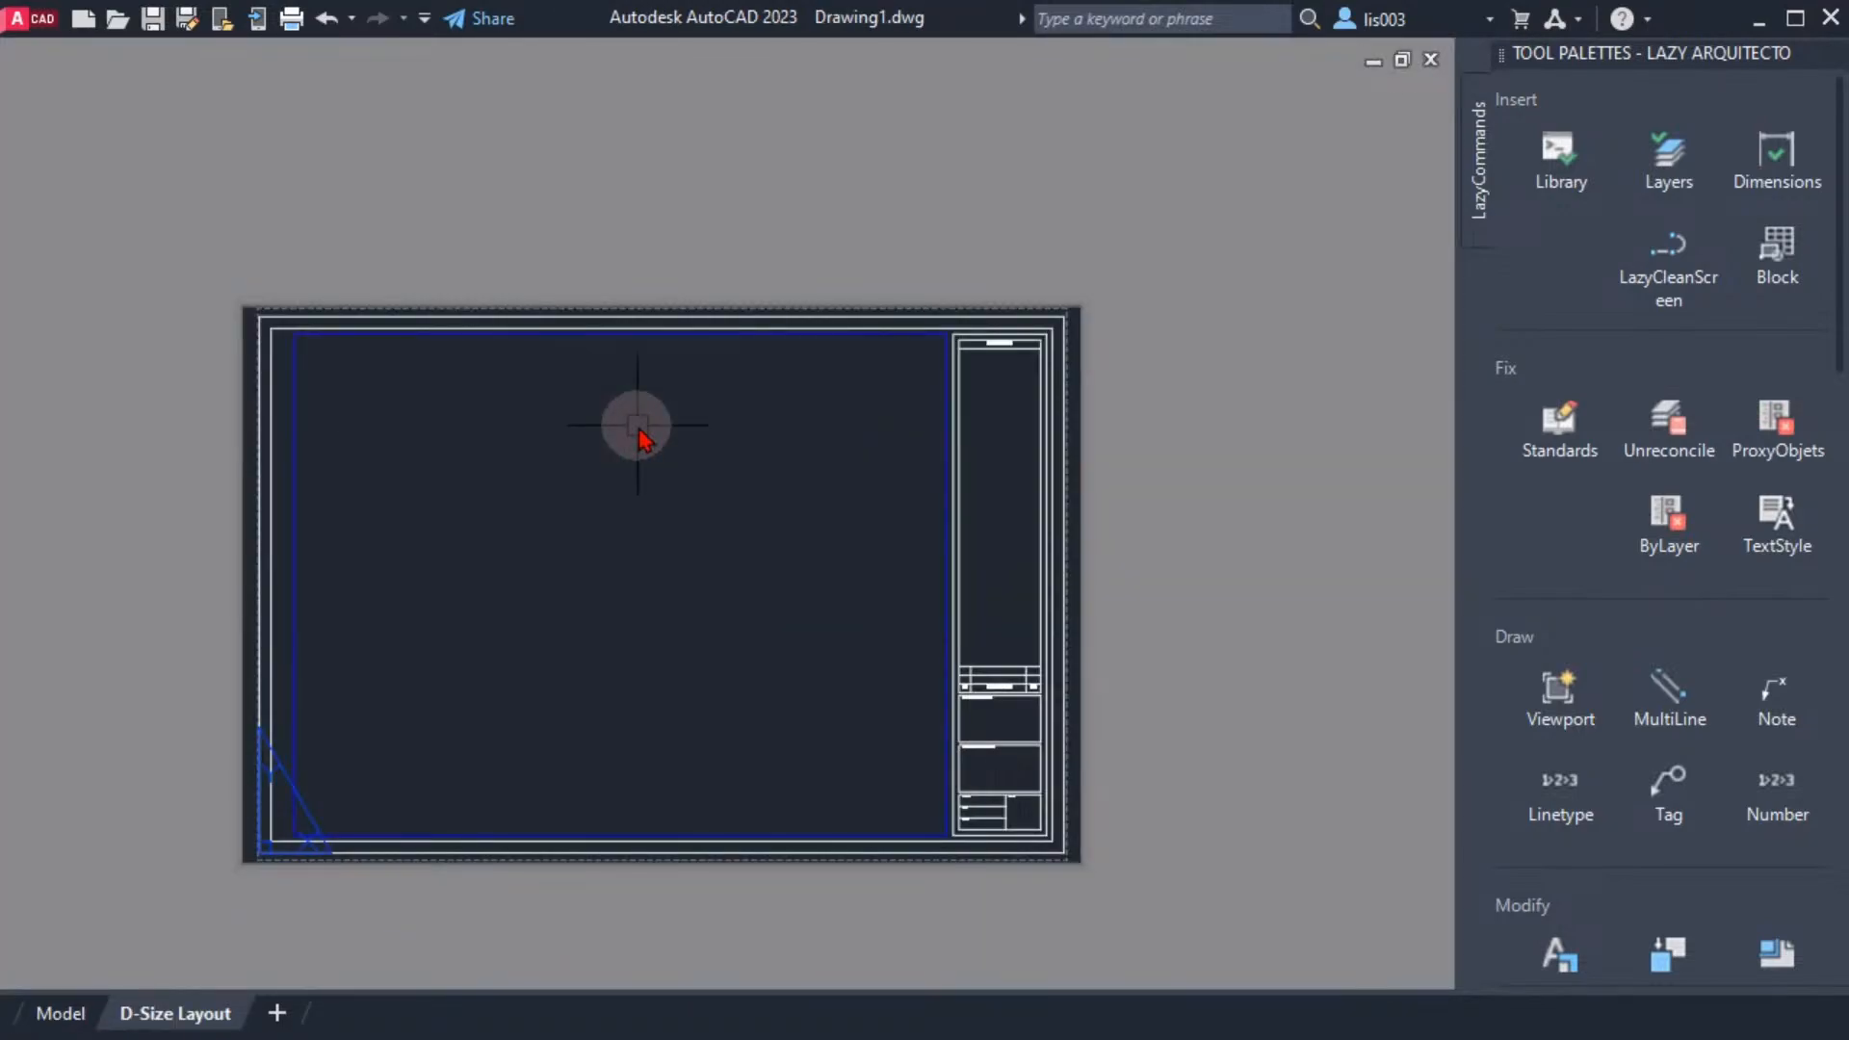
key("ctrl+Tab")
key("ctrl+Tab")
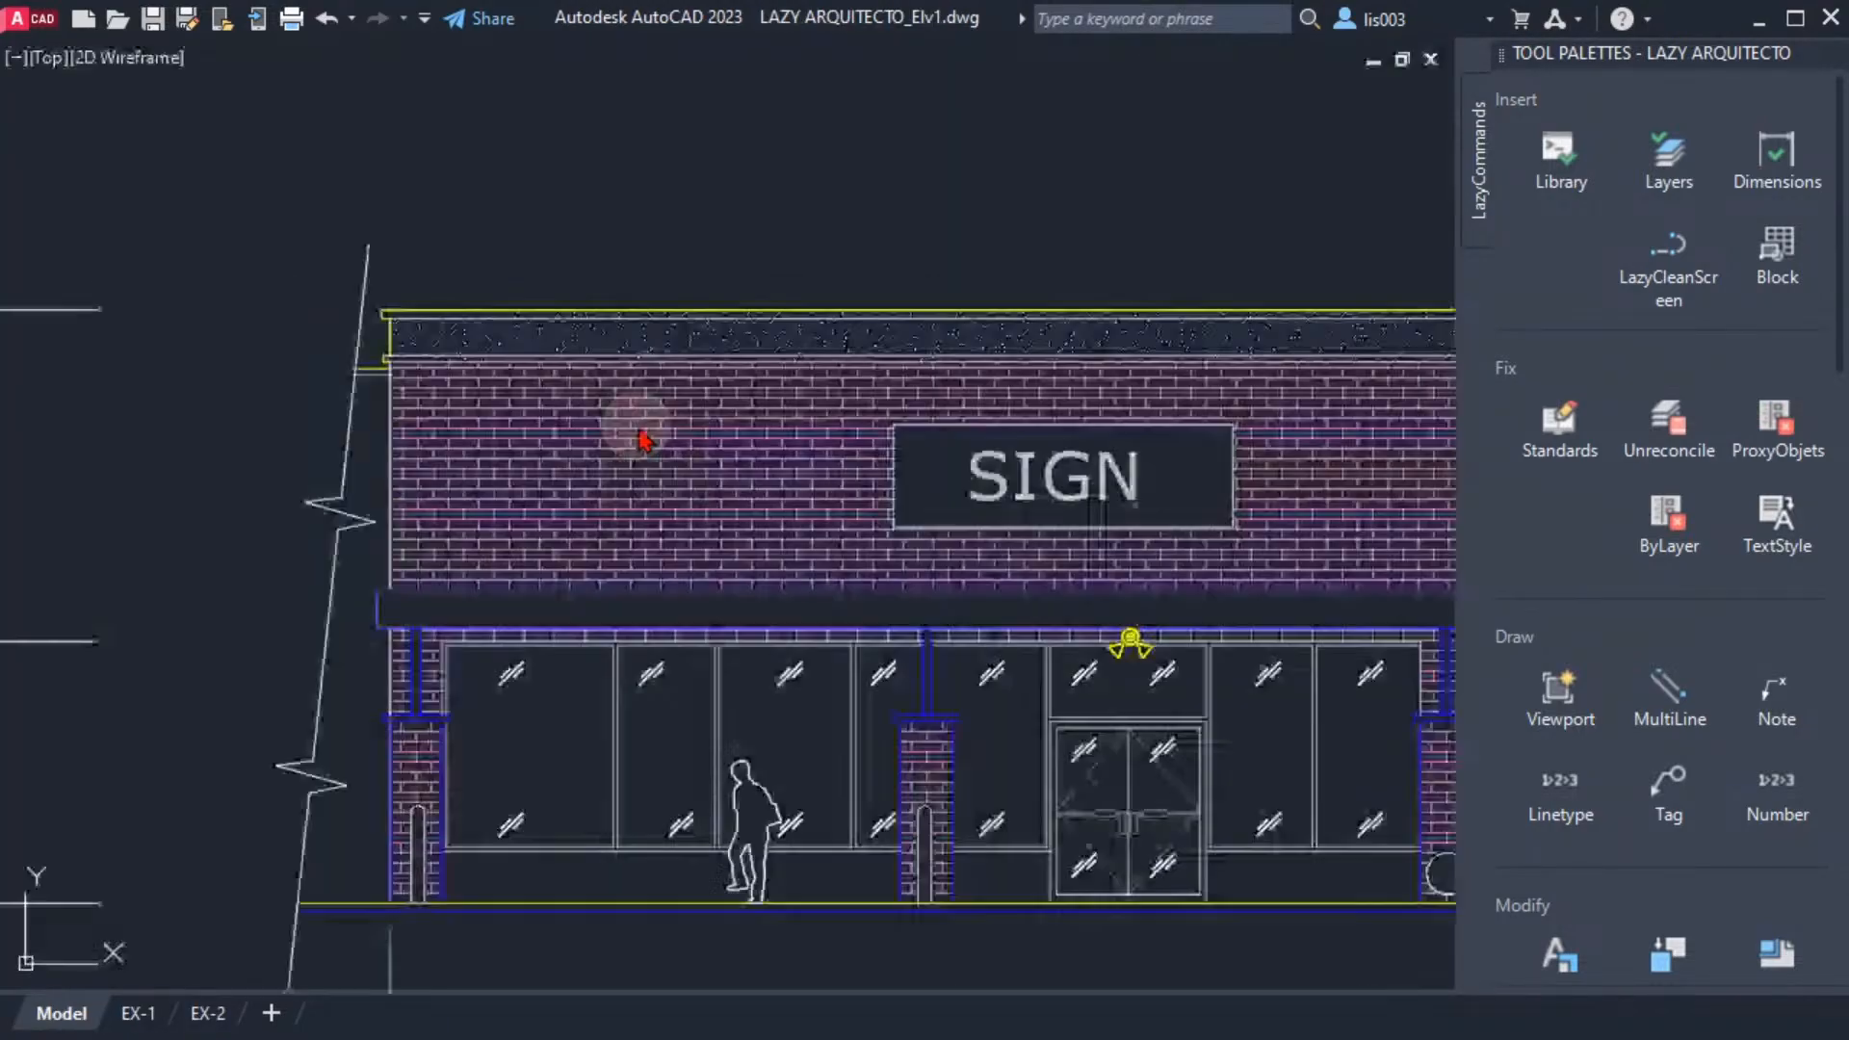
key("ctrl+Tab")
key("ctrl+Tab")
key("ctrl+Tab")
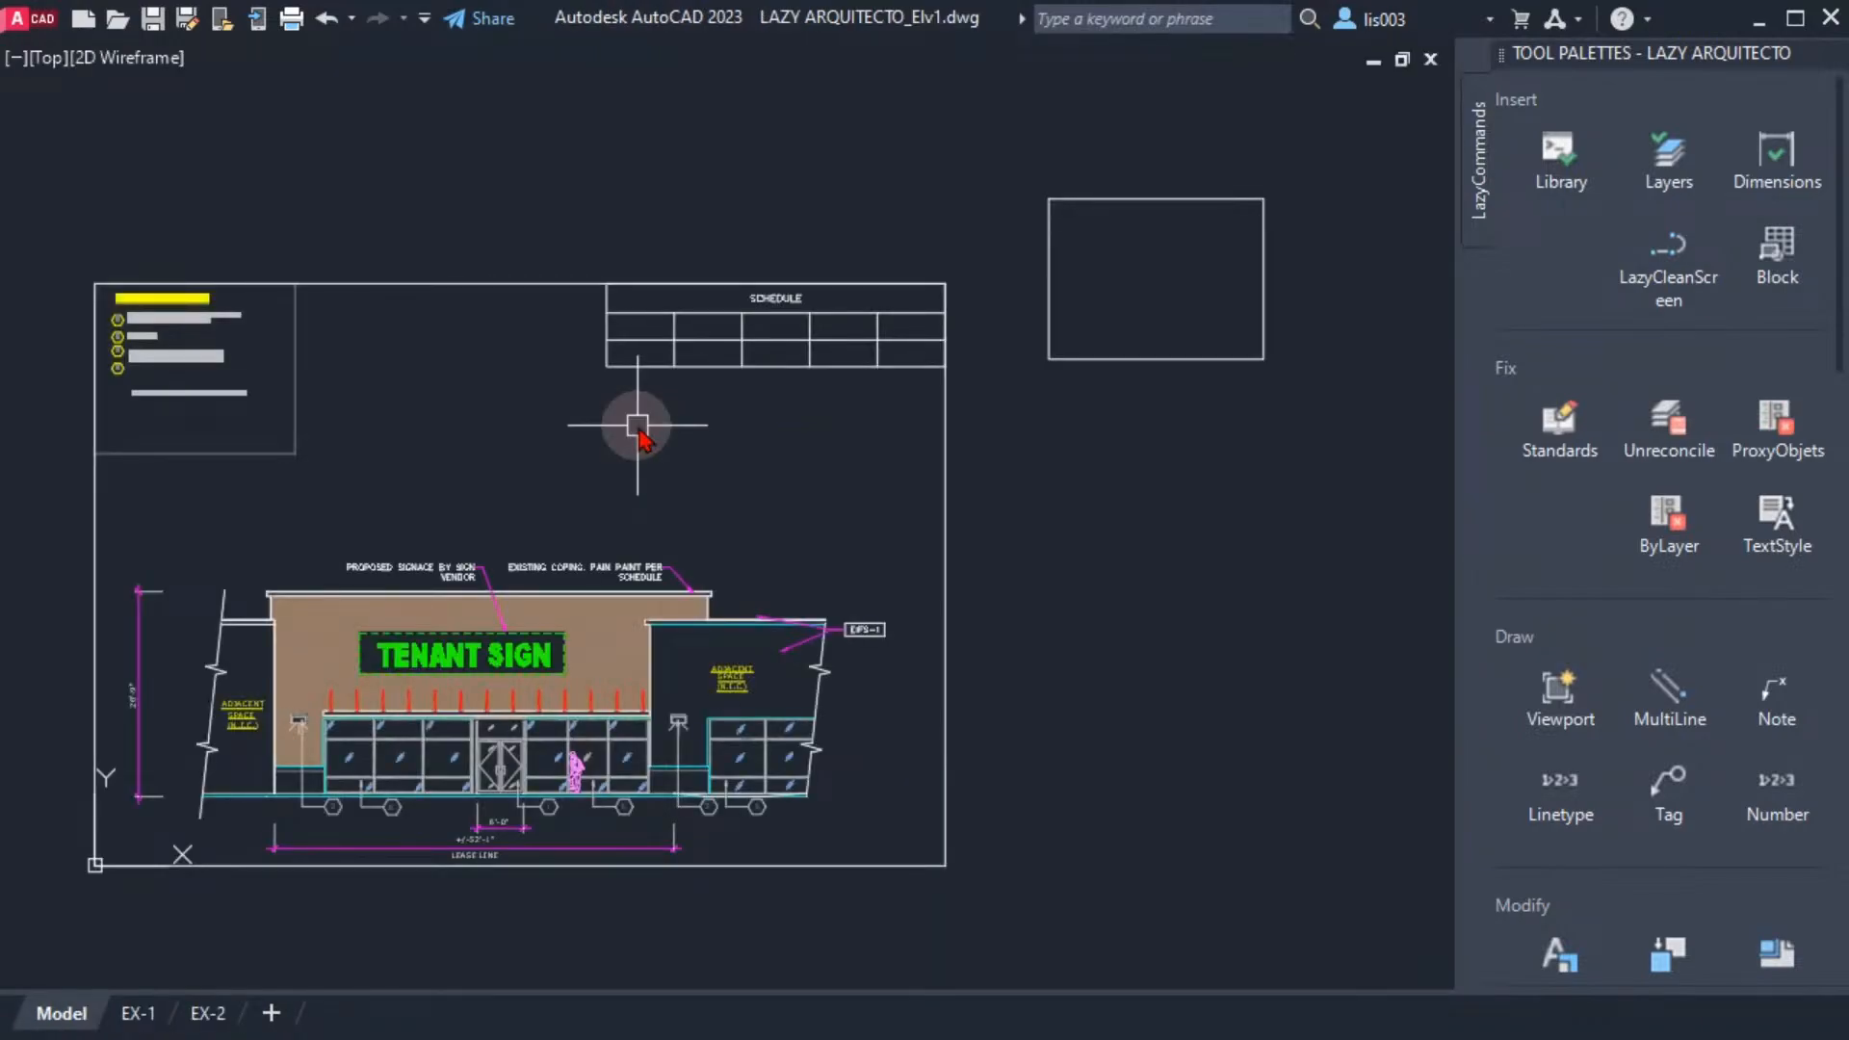
key("ctrl+Tab")
key("ctrl+Tab")
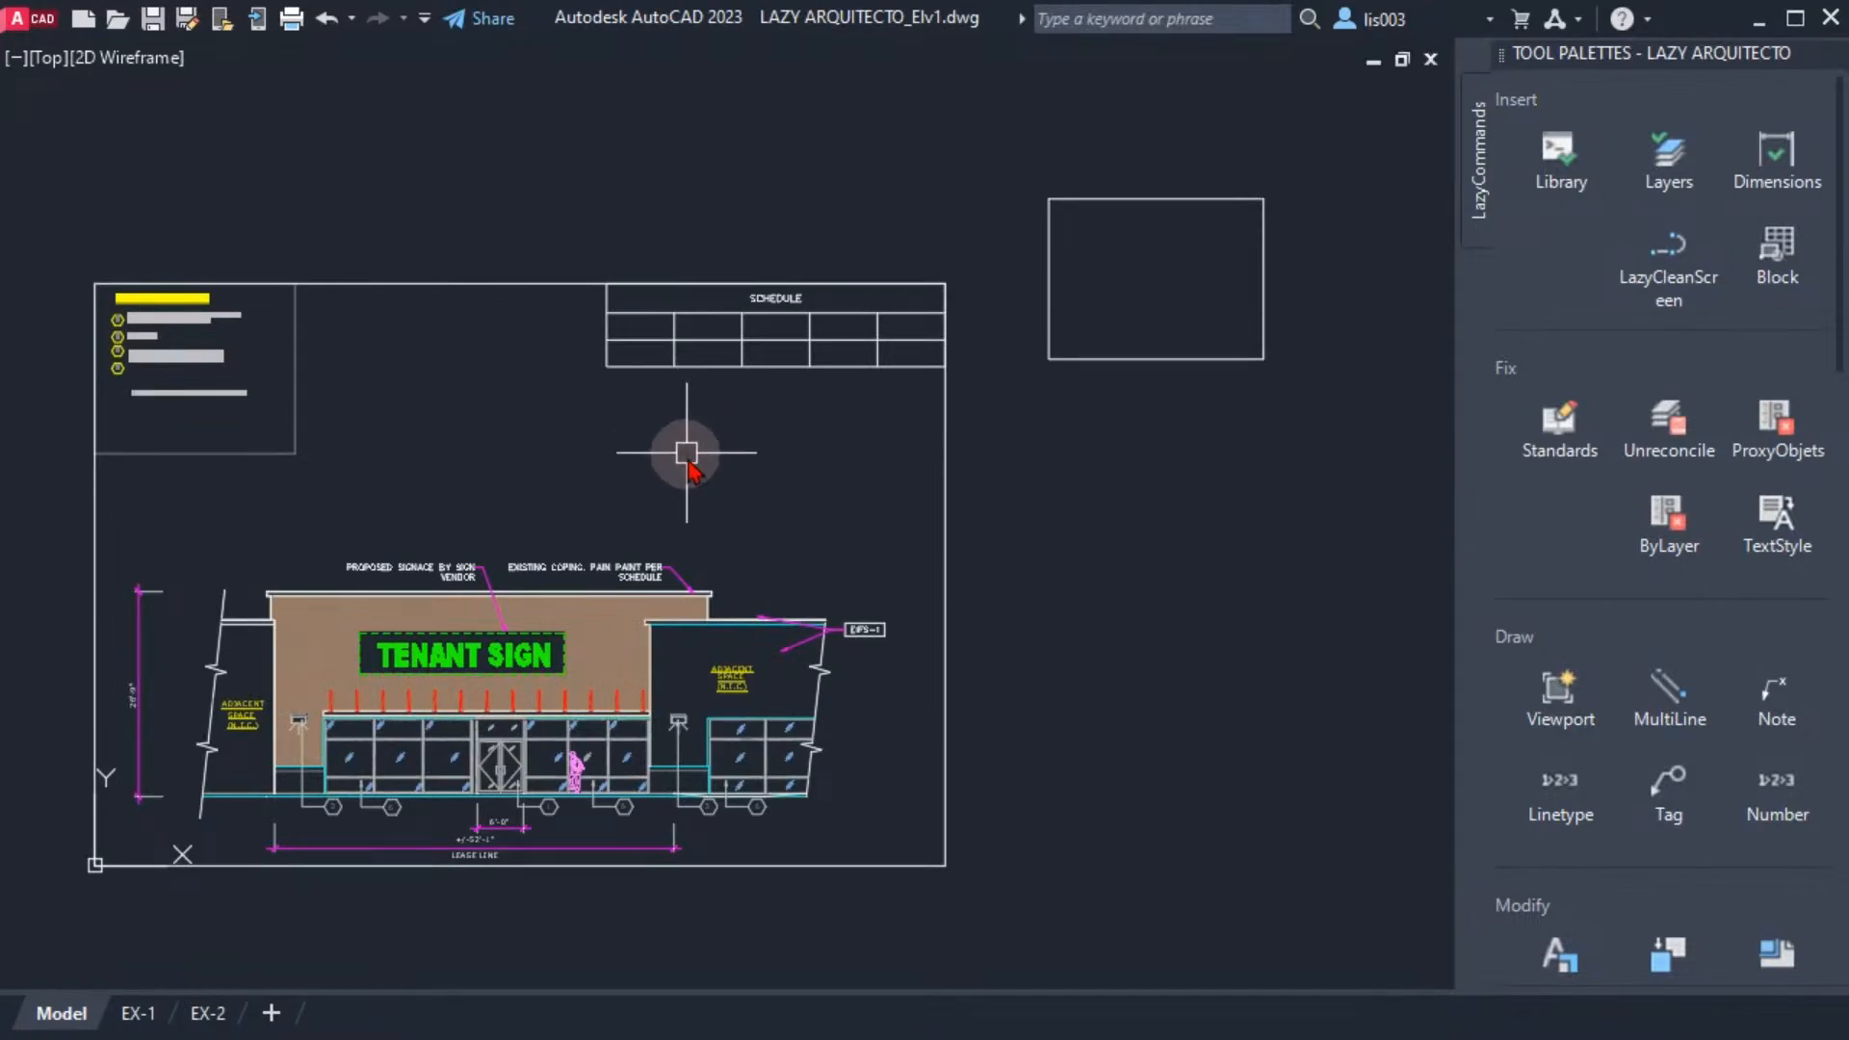
middle_click_drag(638, 475, 866, 524)
key("ctrl+Tab")
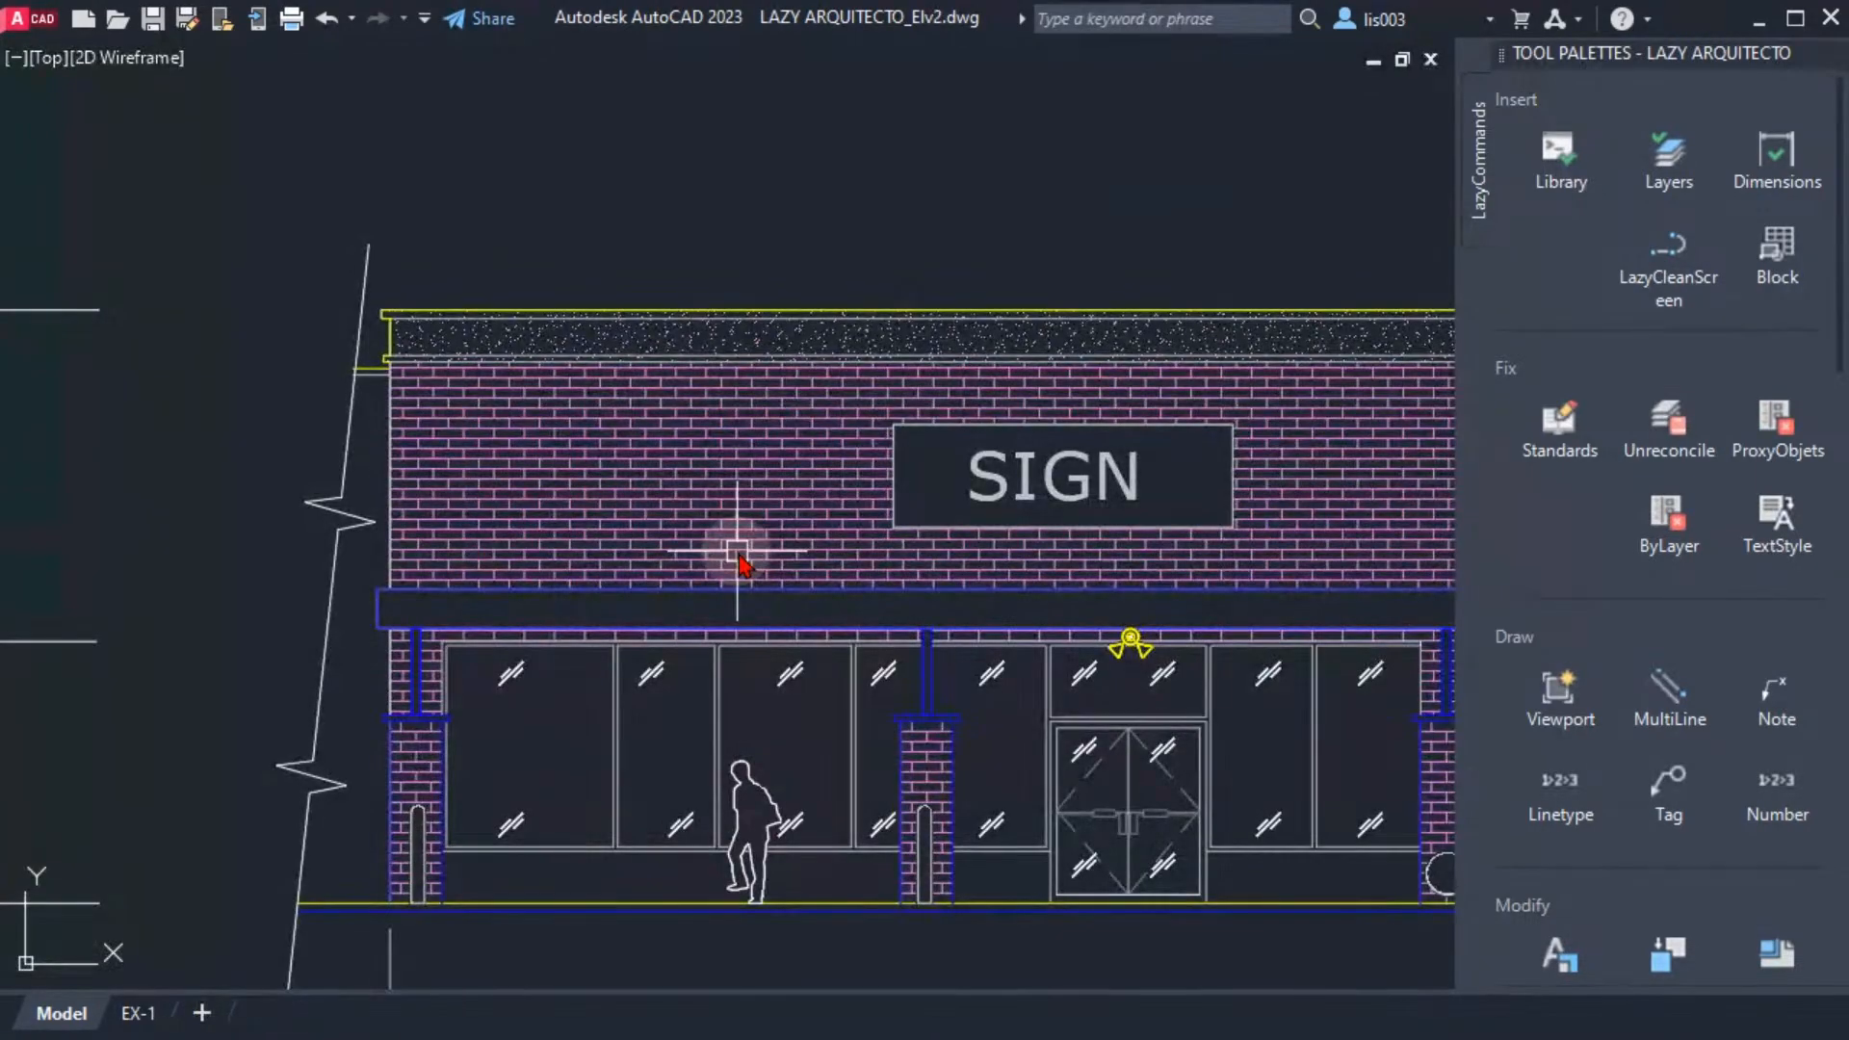
Cycle through the three open drawings again from LAZY ARQUITECTO_Elv2 and stop on LAZY ARQUITECTO_Elv1
key("ctrl+Tab")
key("ctrl+Tab")
key("ctrl+Tab")
key("ctrl+Tab")
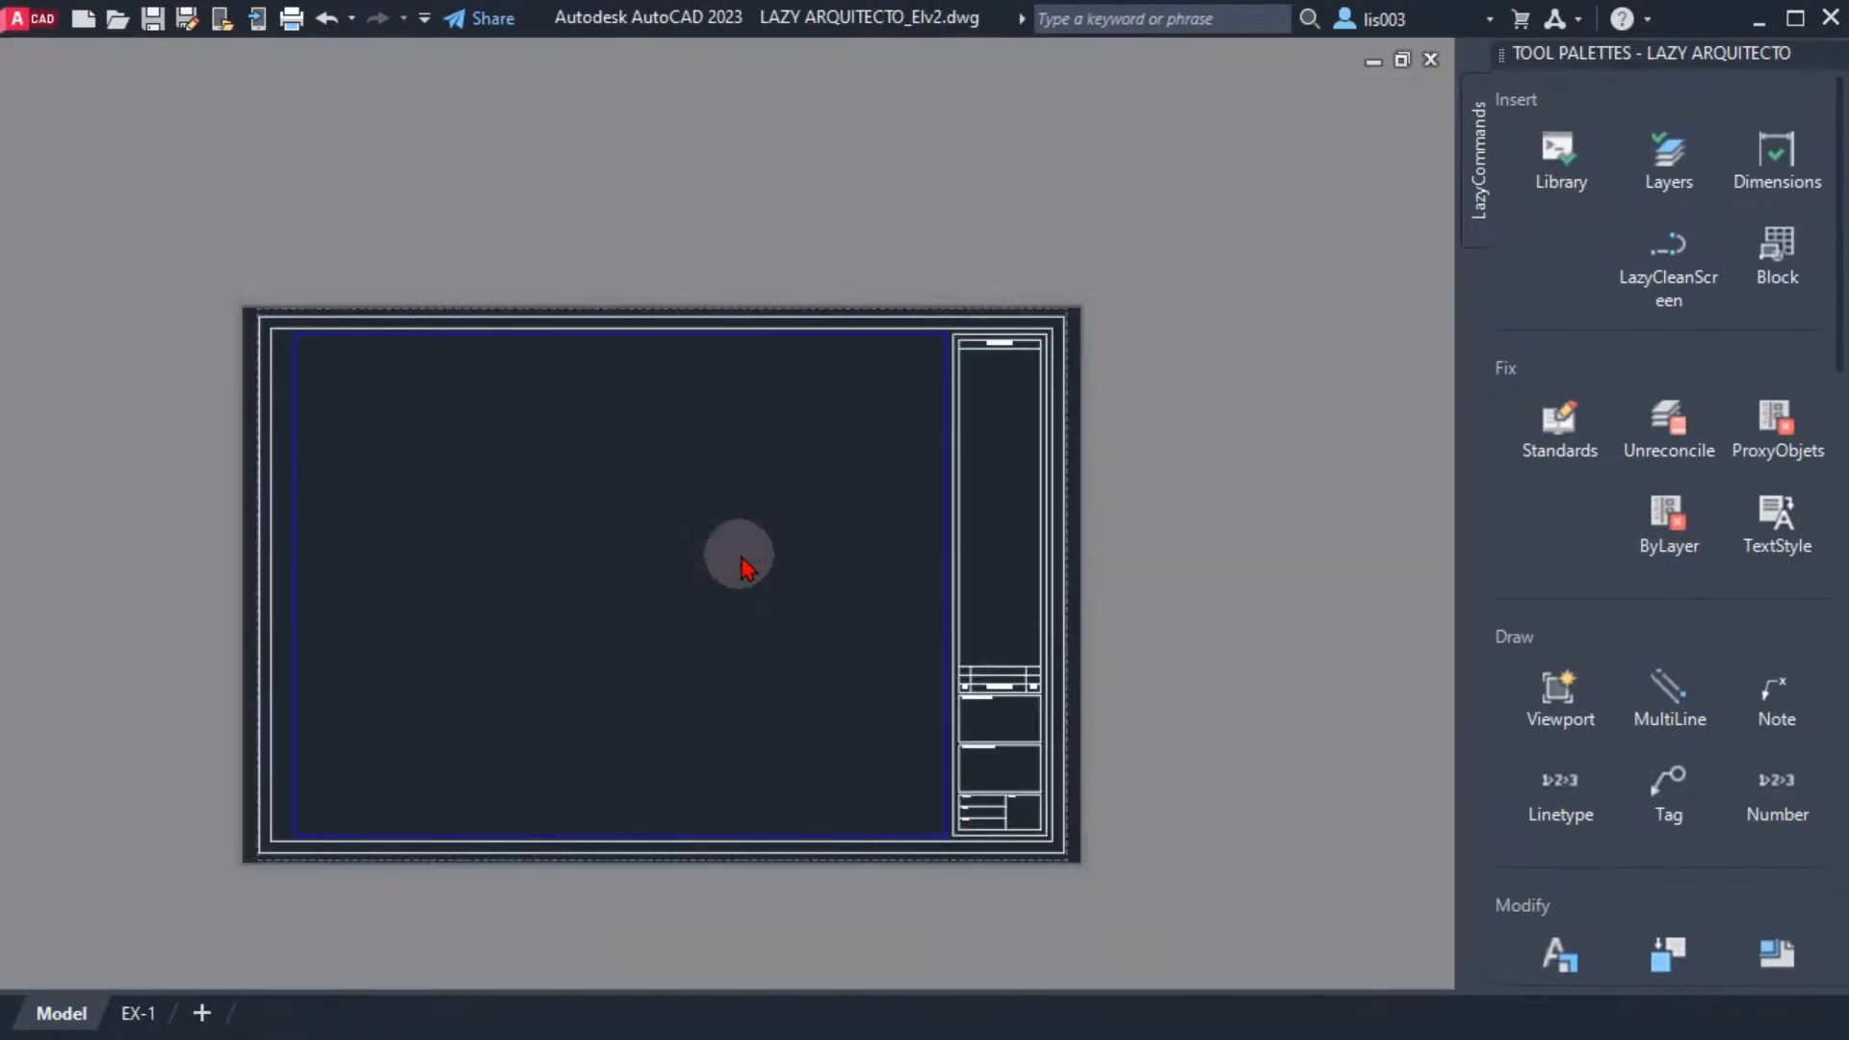
key("ctrl+Tab")
key("ctrl+Tab")
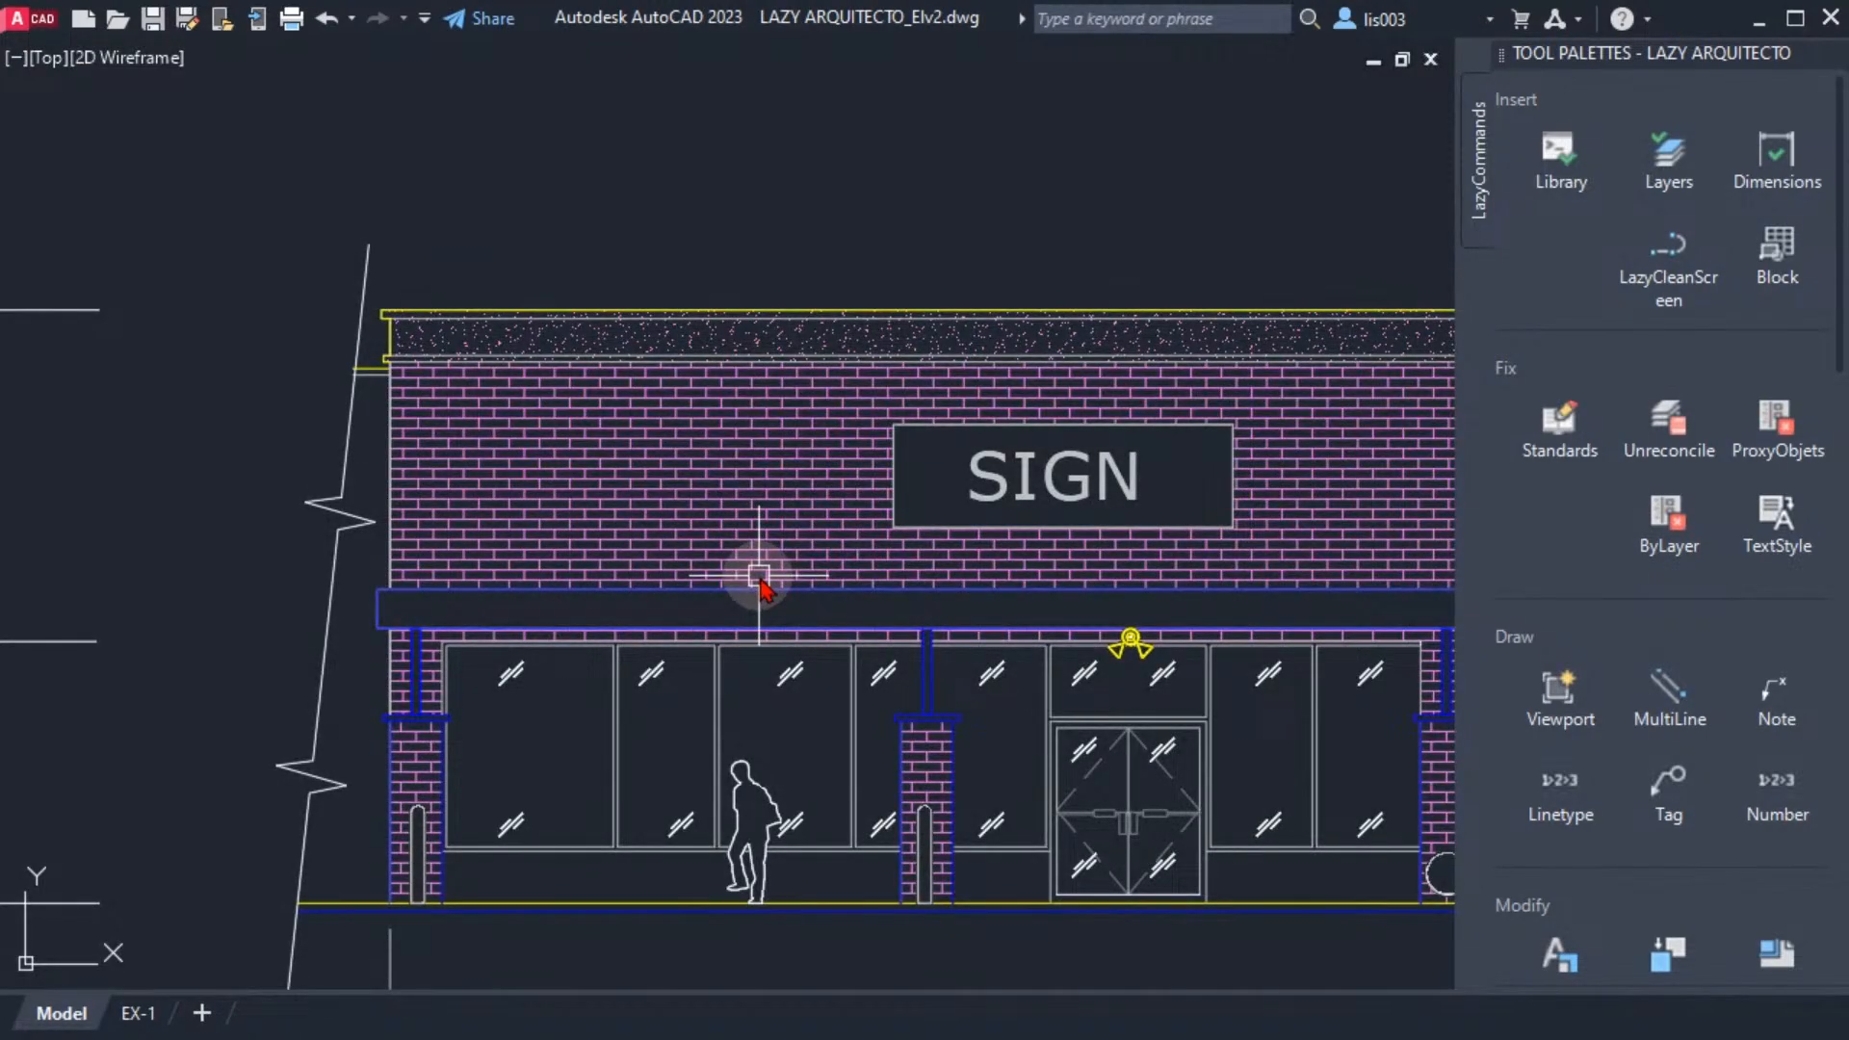
key("ctrl+Tab")
key("ctrl+Tab")
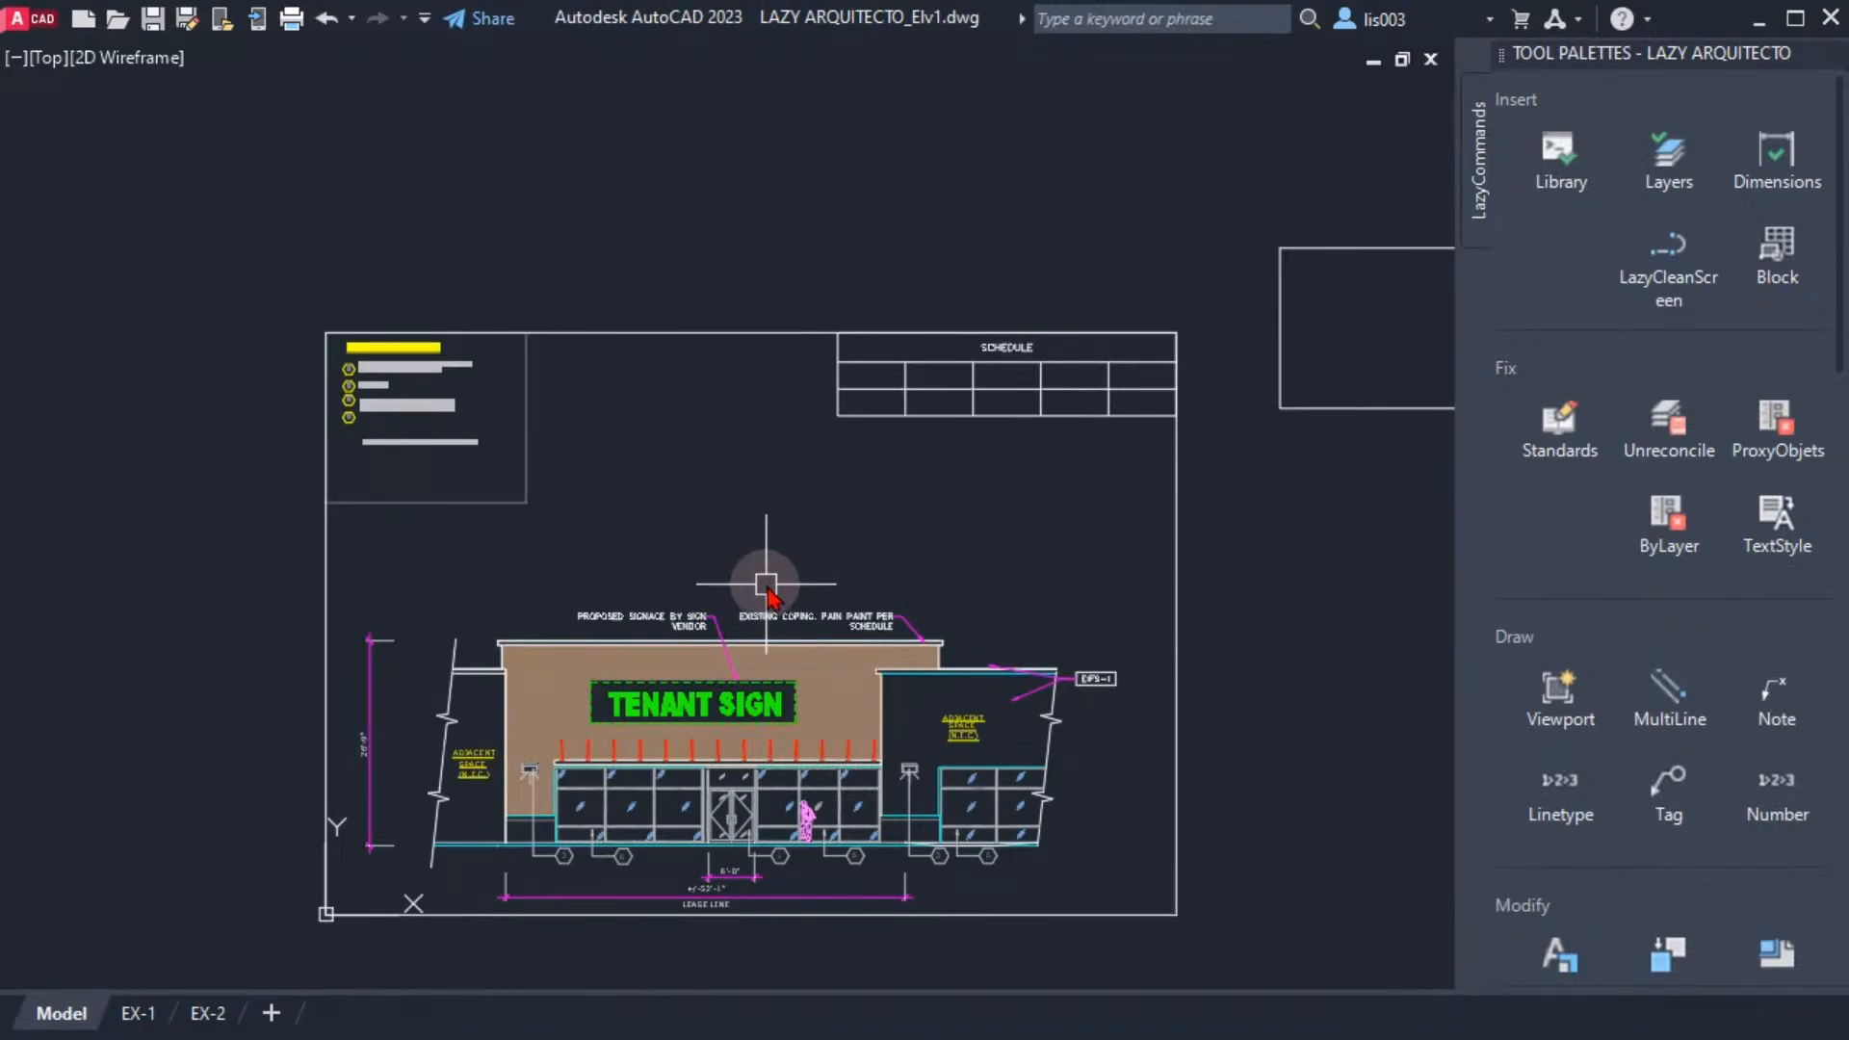
middle_click_drag(785, 593, 855, 628)
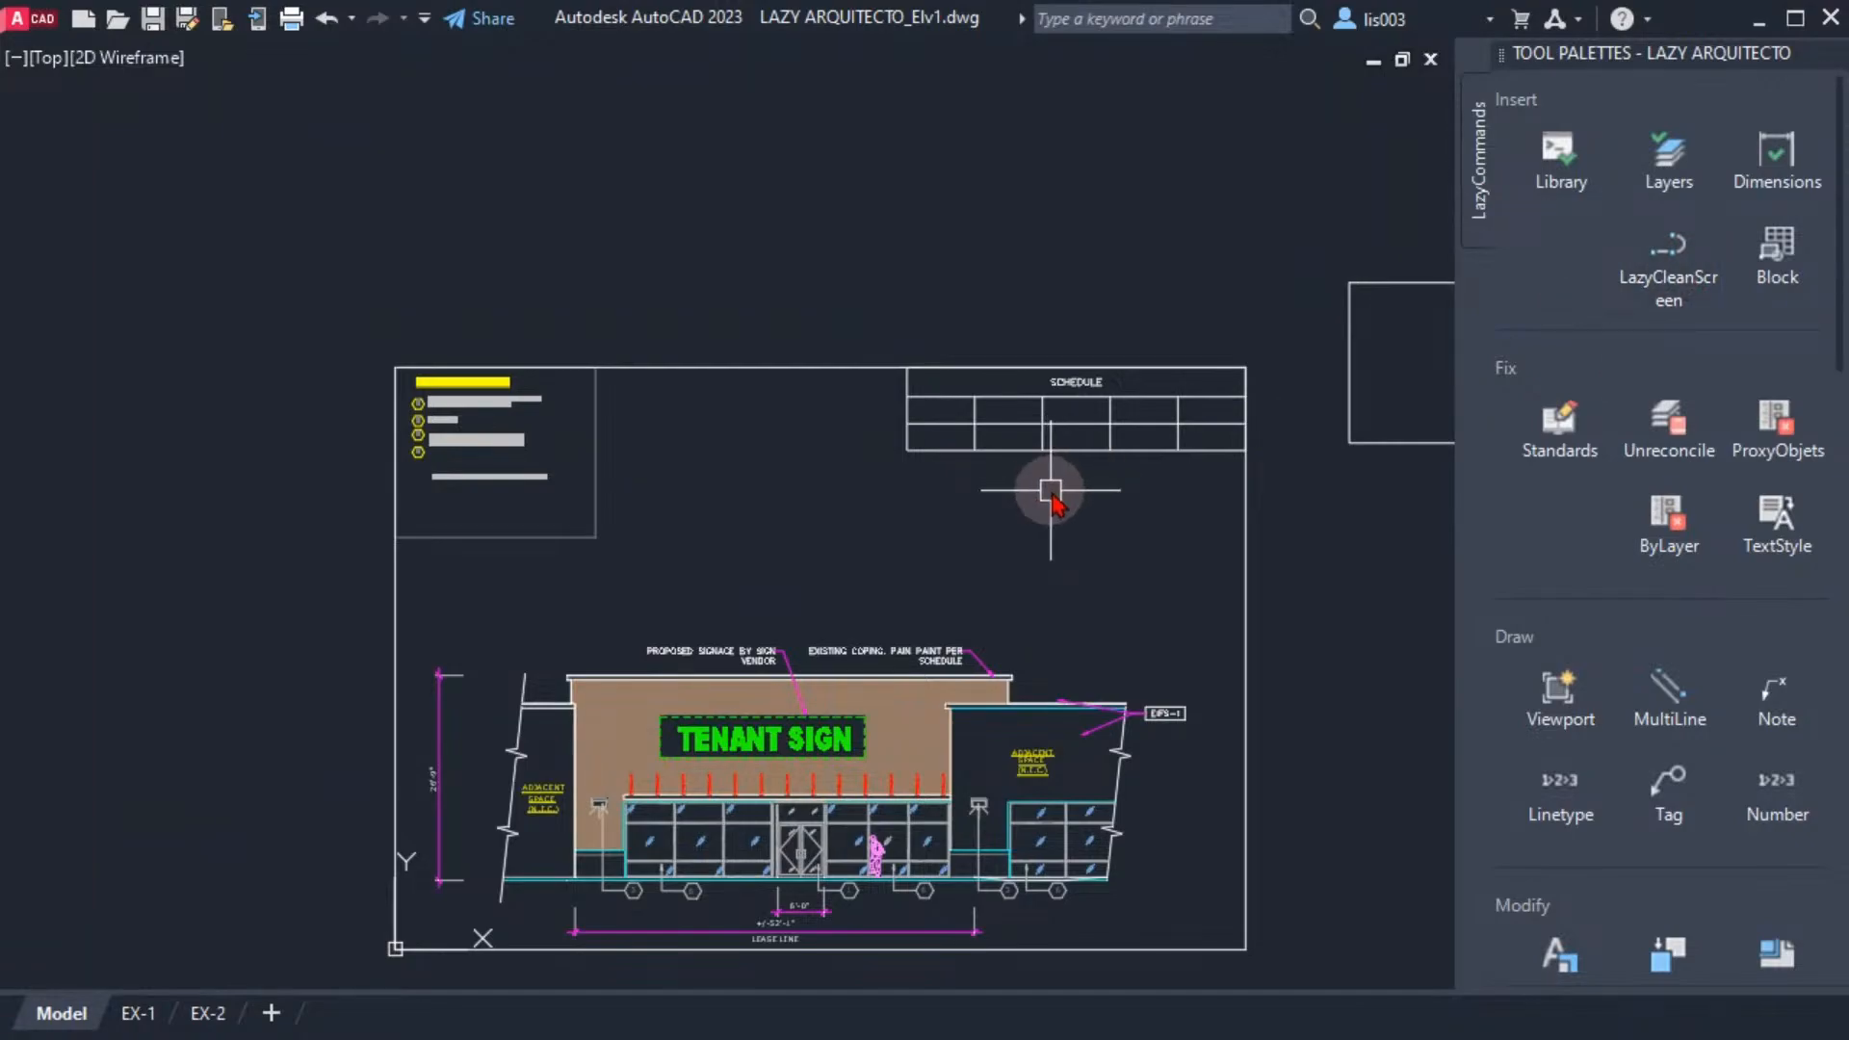
middle_click_drag(1071, 551, 1056, 533)
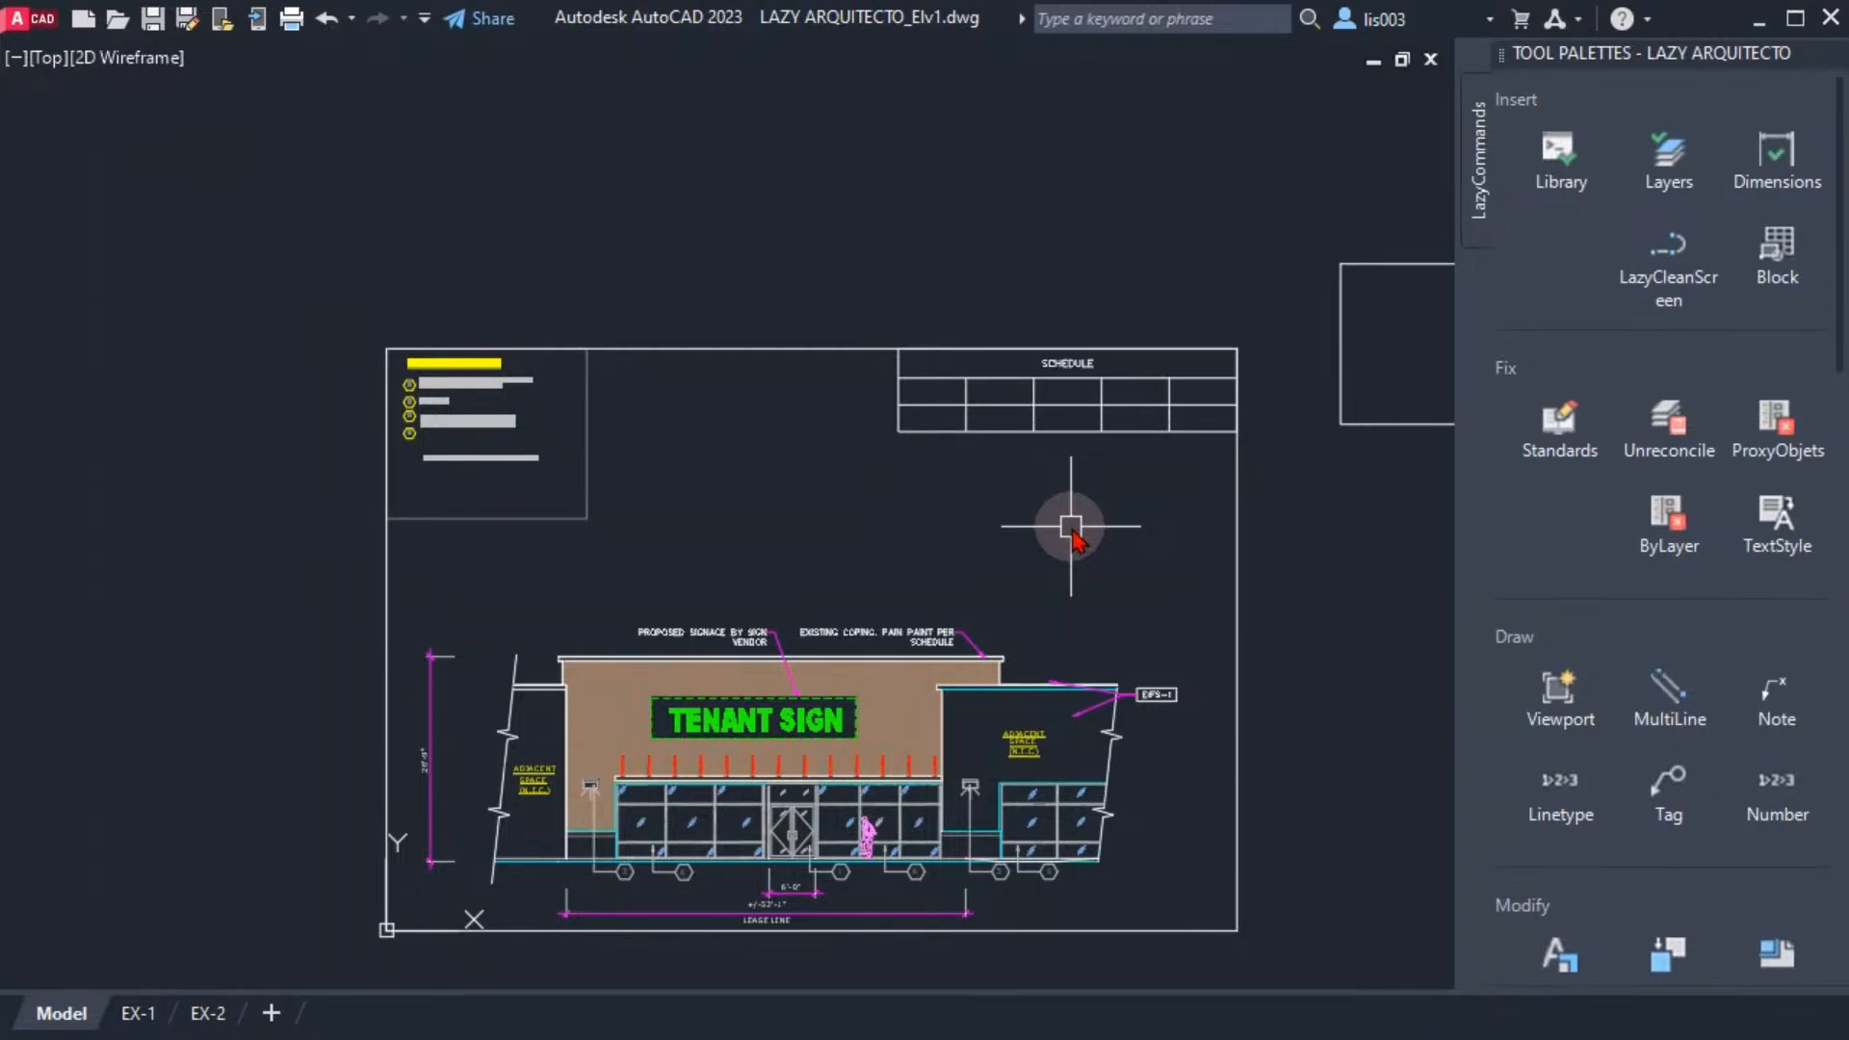
middle_click_drag(1071, 528, 1092, 484)
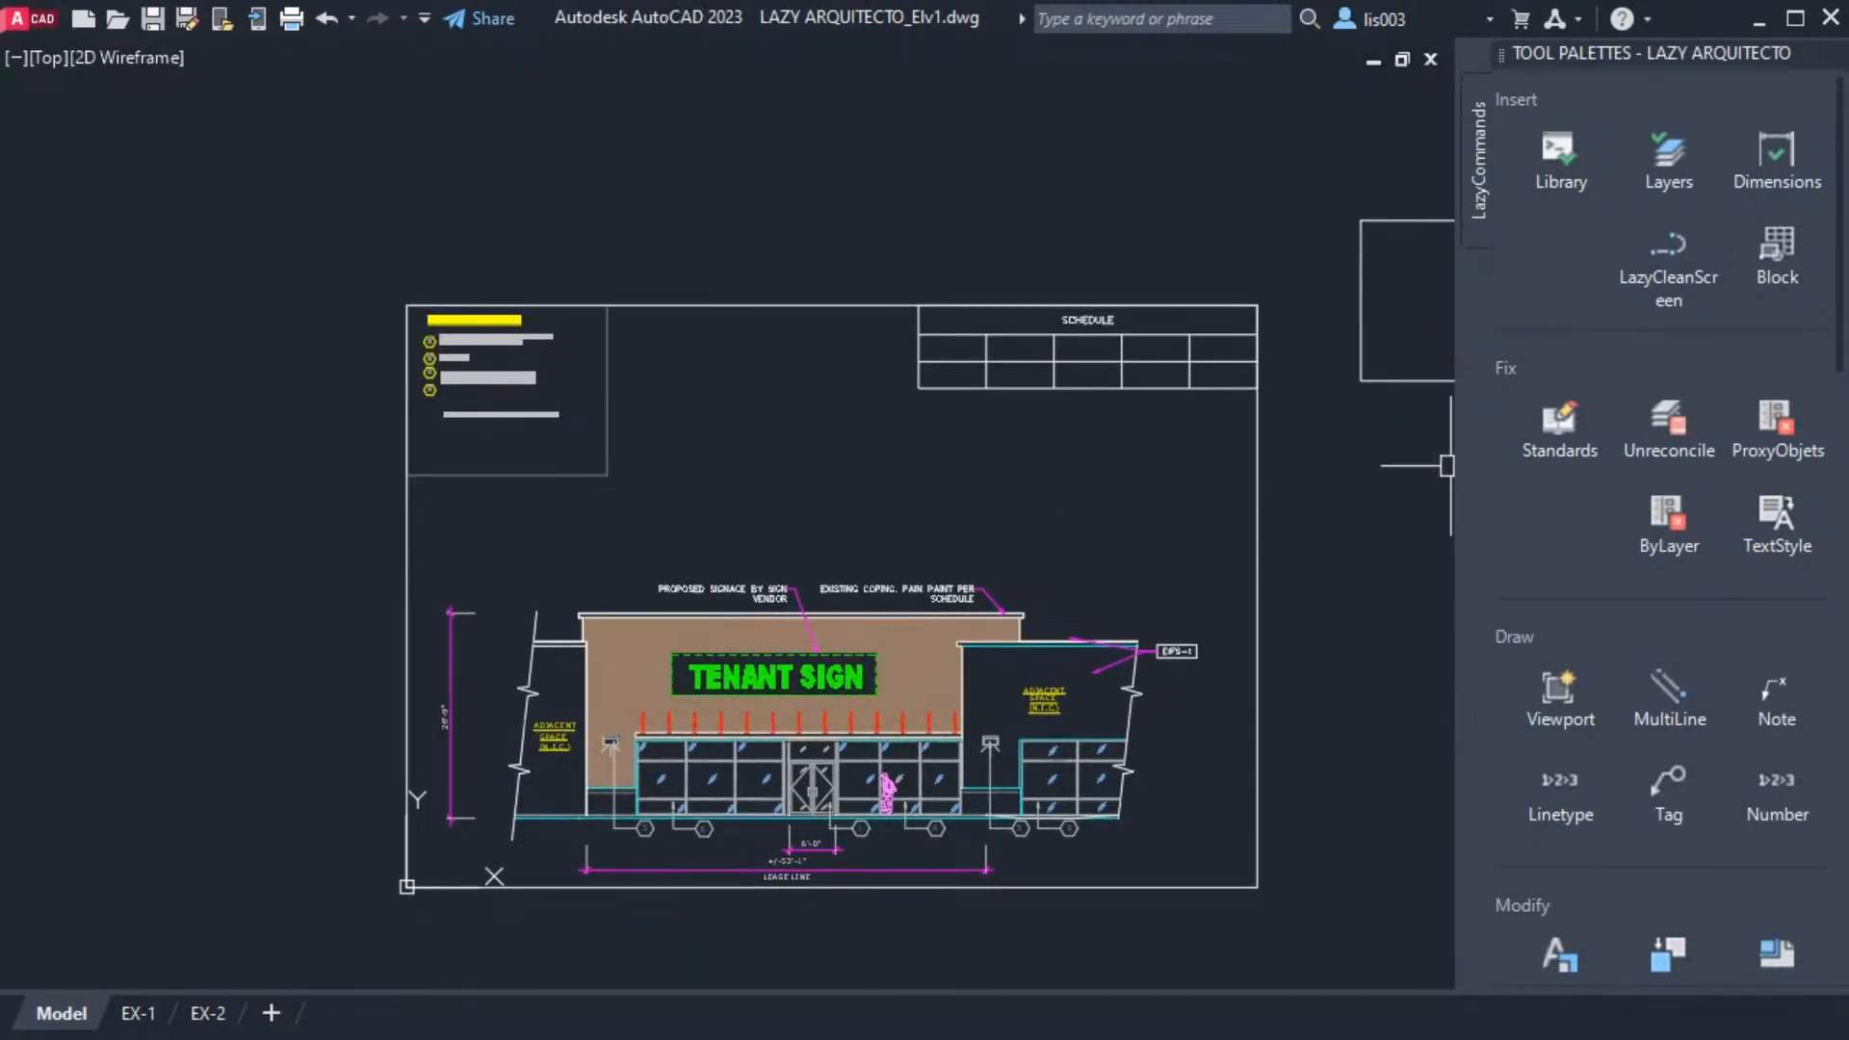
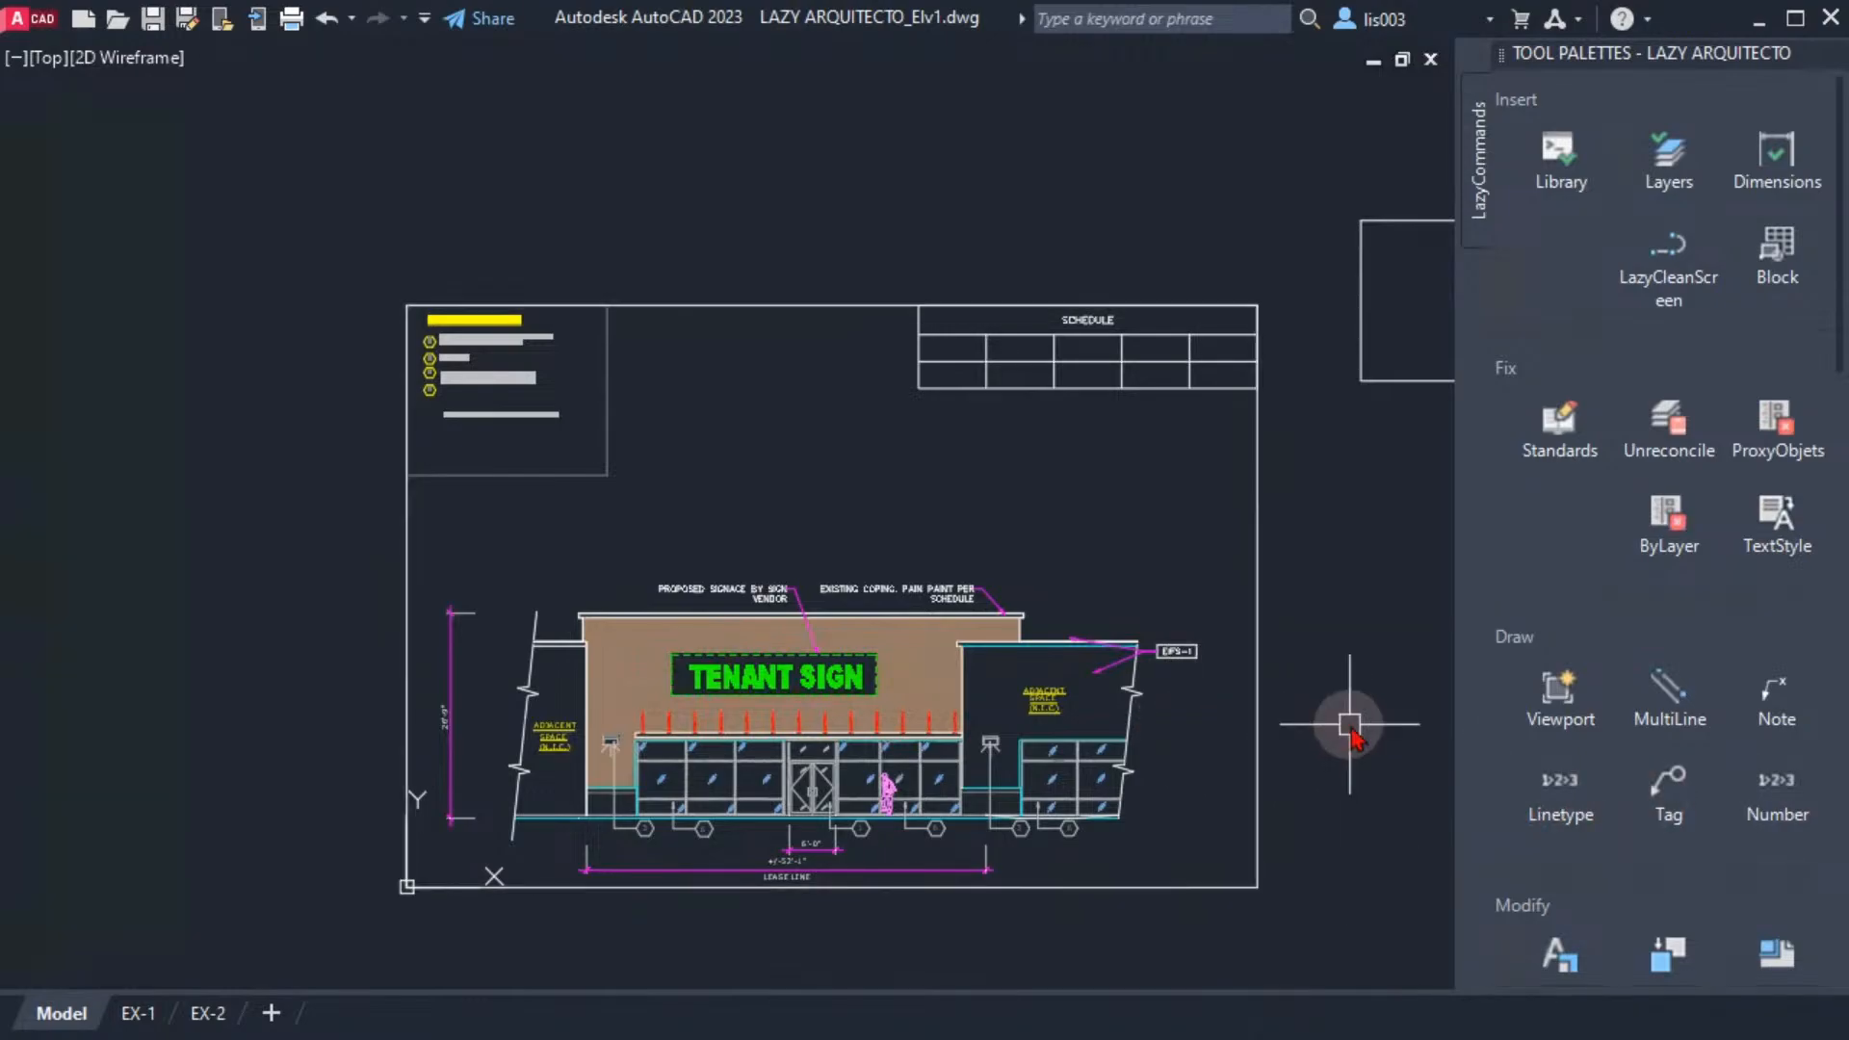
Cycle from LAZY ARQUITECTO_Elv1 through the open drawings and stop on LAZY ARQUITECTO_Elv2
middle_click_drag(834, 500, 818, 508)
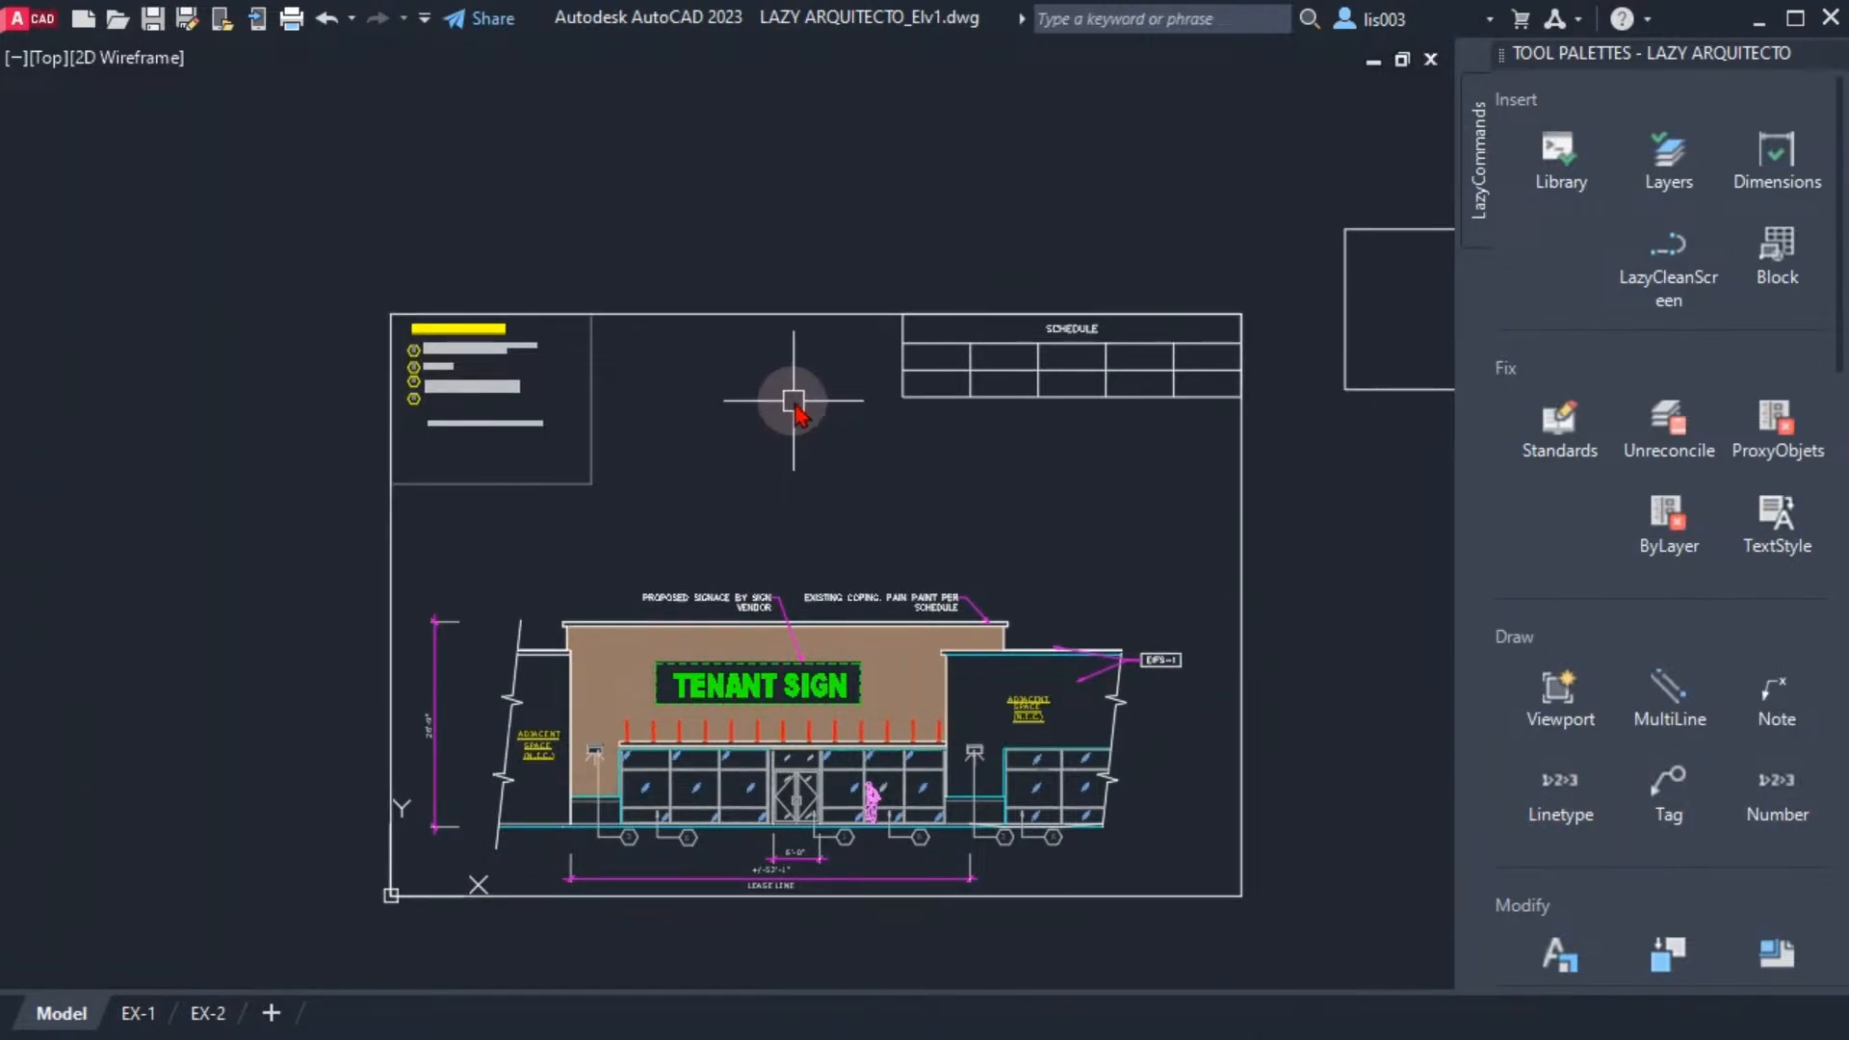
key("ctrl+Tab")
key("ctrl+Tab")
key("ctrl+Tab")
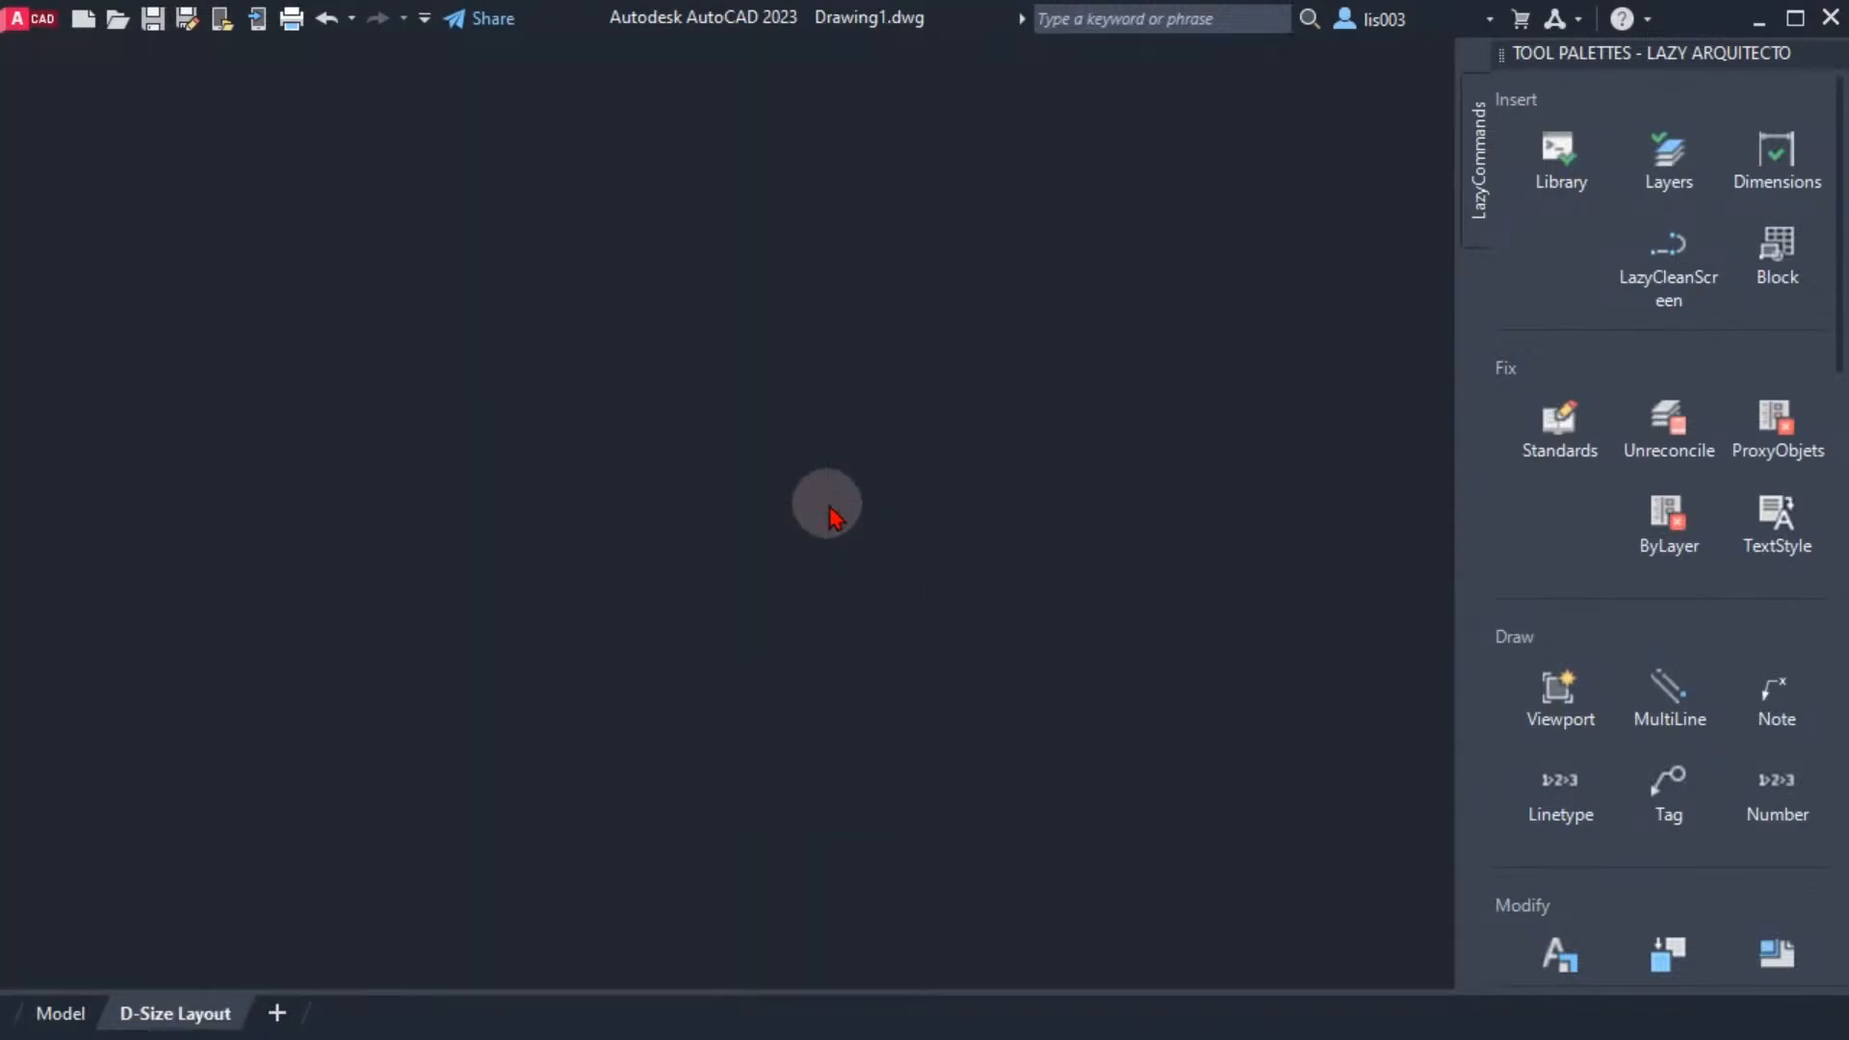
key("ctrl+Tab")
key("ctrl+Tab")
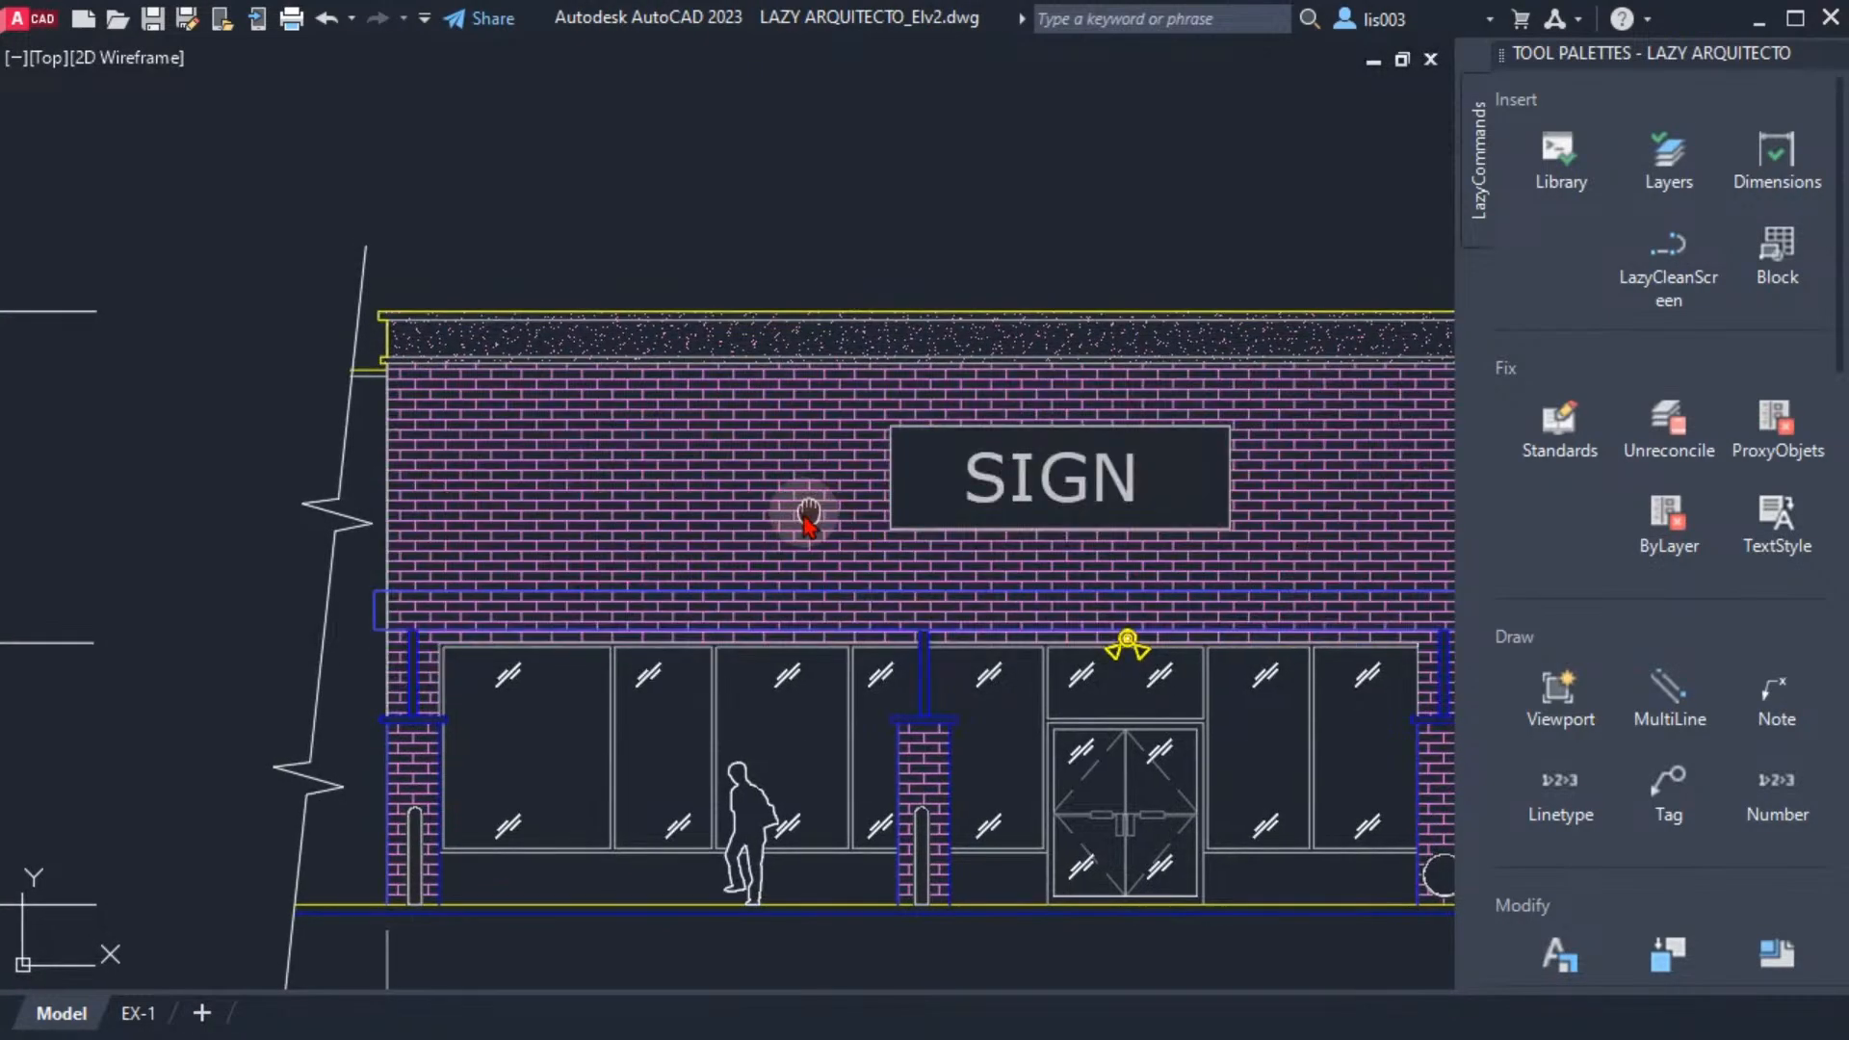
middle_click_drag(808, 513, 758, 521)
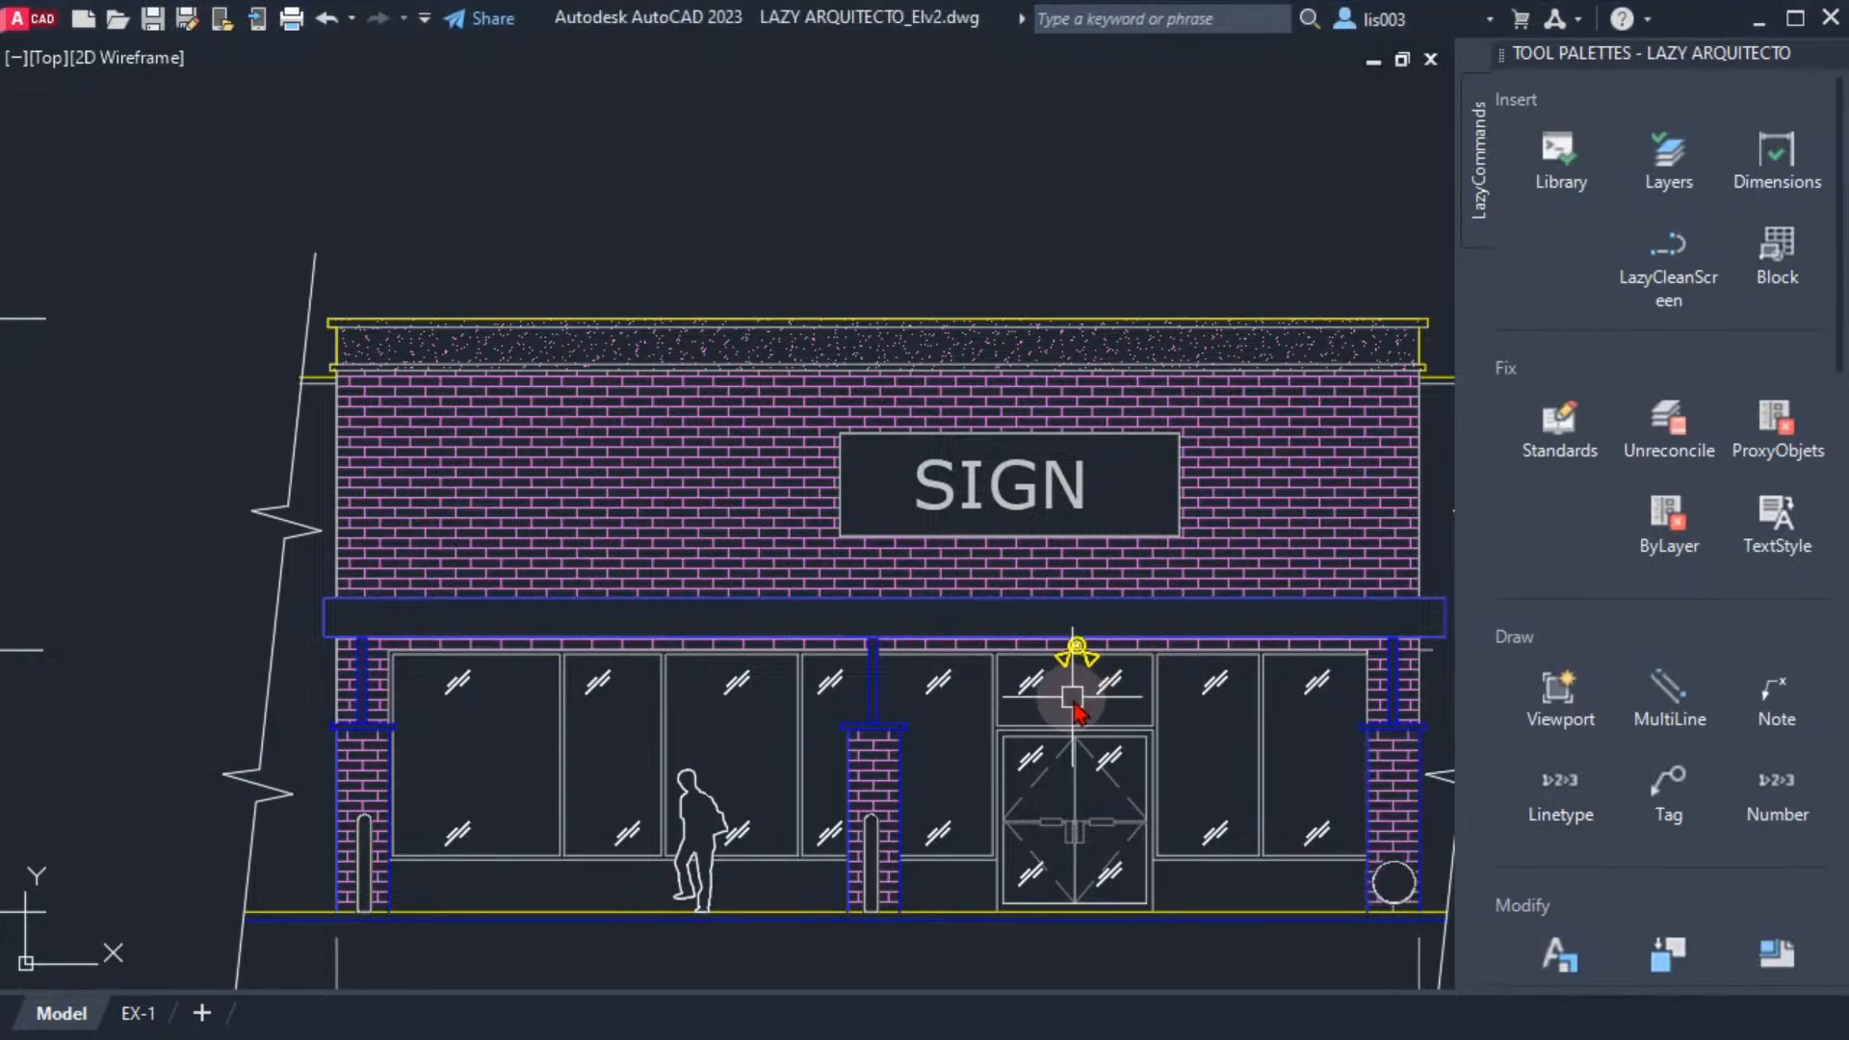
Select the vertical mullion line between the first two storefront windows in clean screen mode, and clear the selection
mouse_move(665, 689)
middle_mouse_down()
mouse_move(623, 687)
mouse_move(646, 700)
middle_mouse_up()
scroll(430, 702, "up", 4)
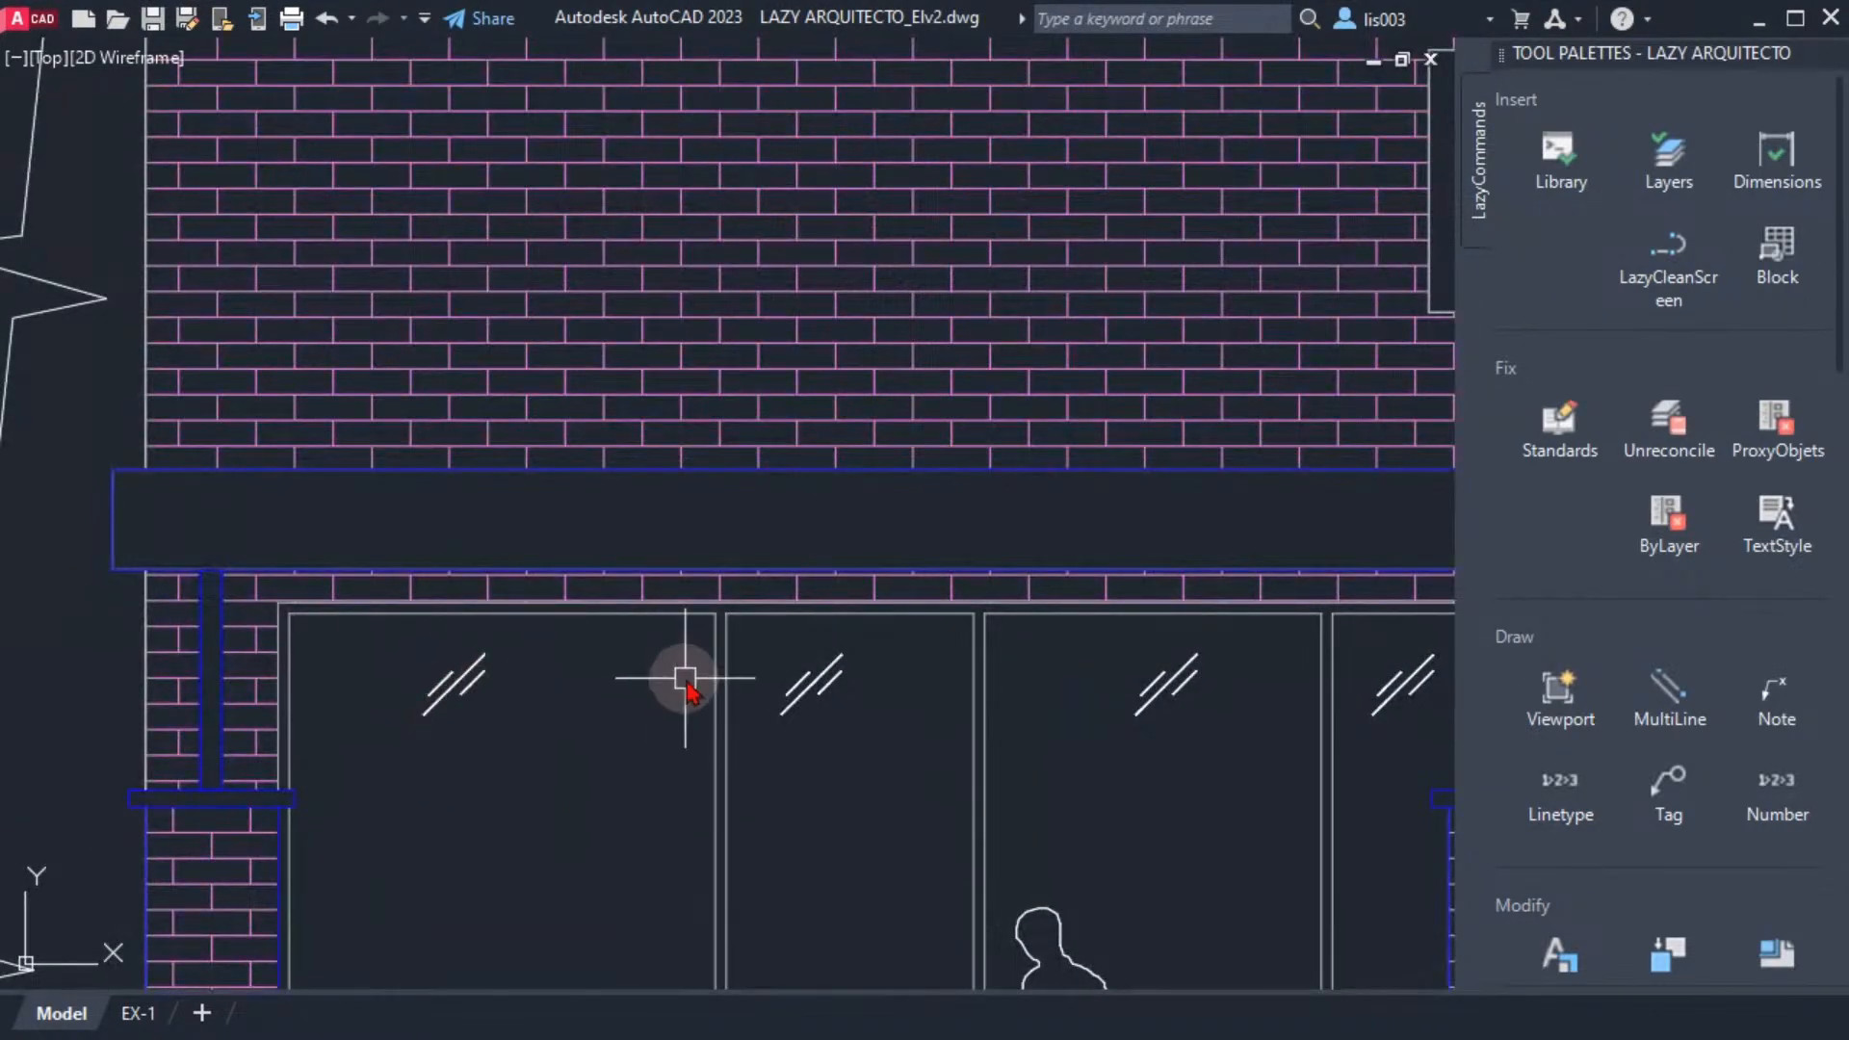
left_click(725, 724)
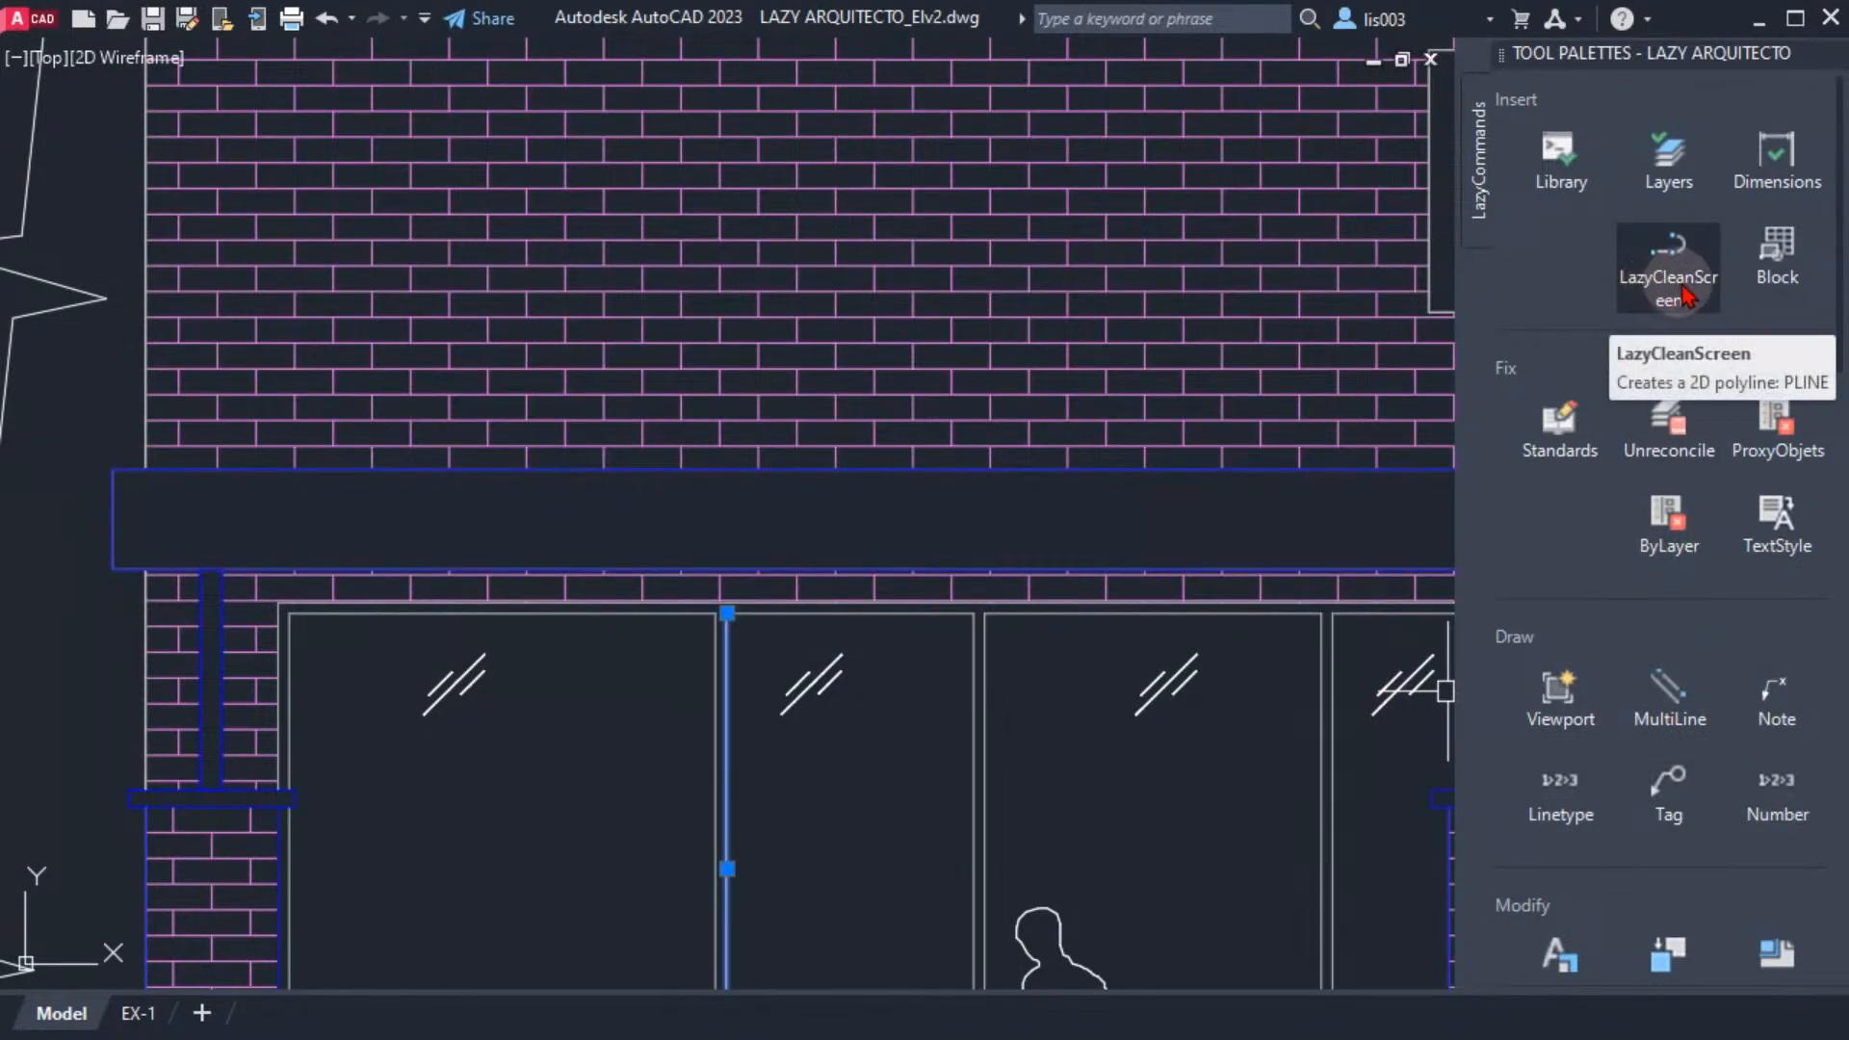
left_click(1718, 274)
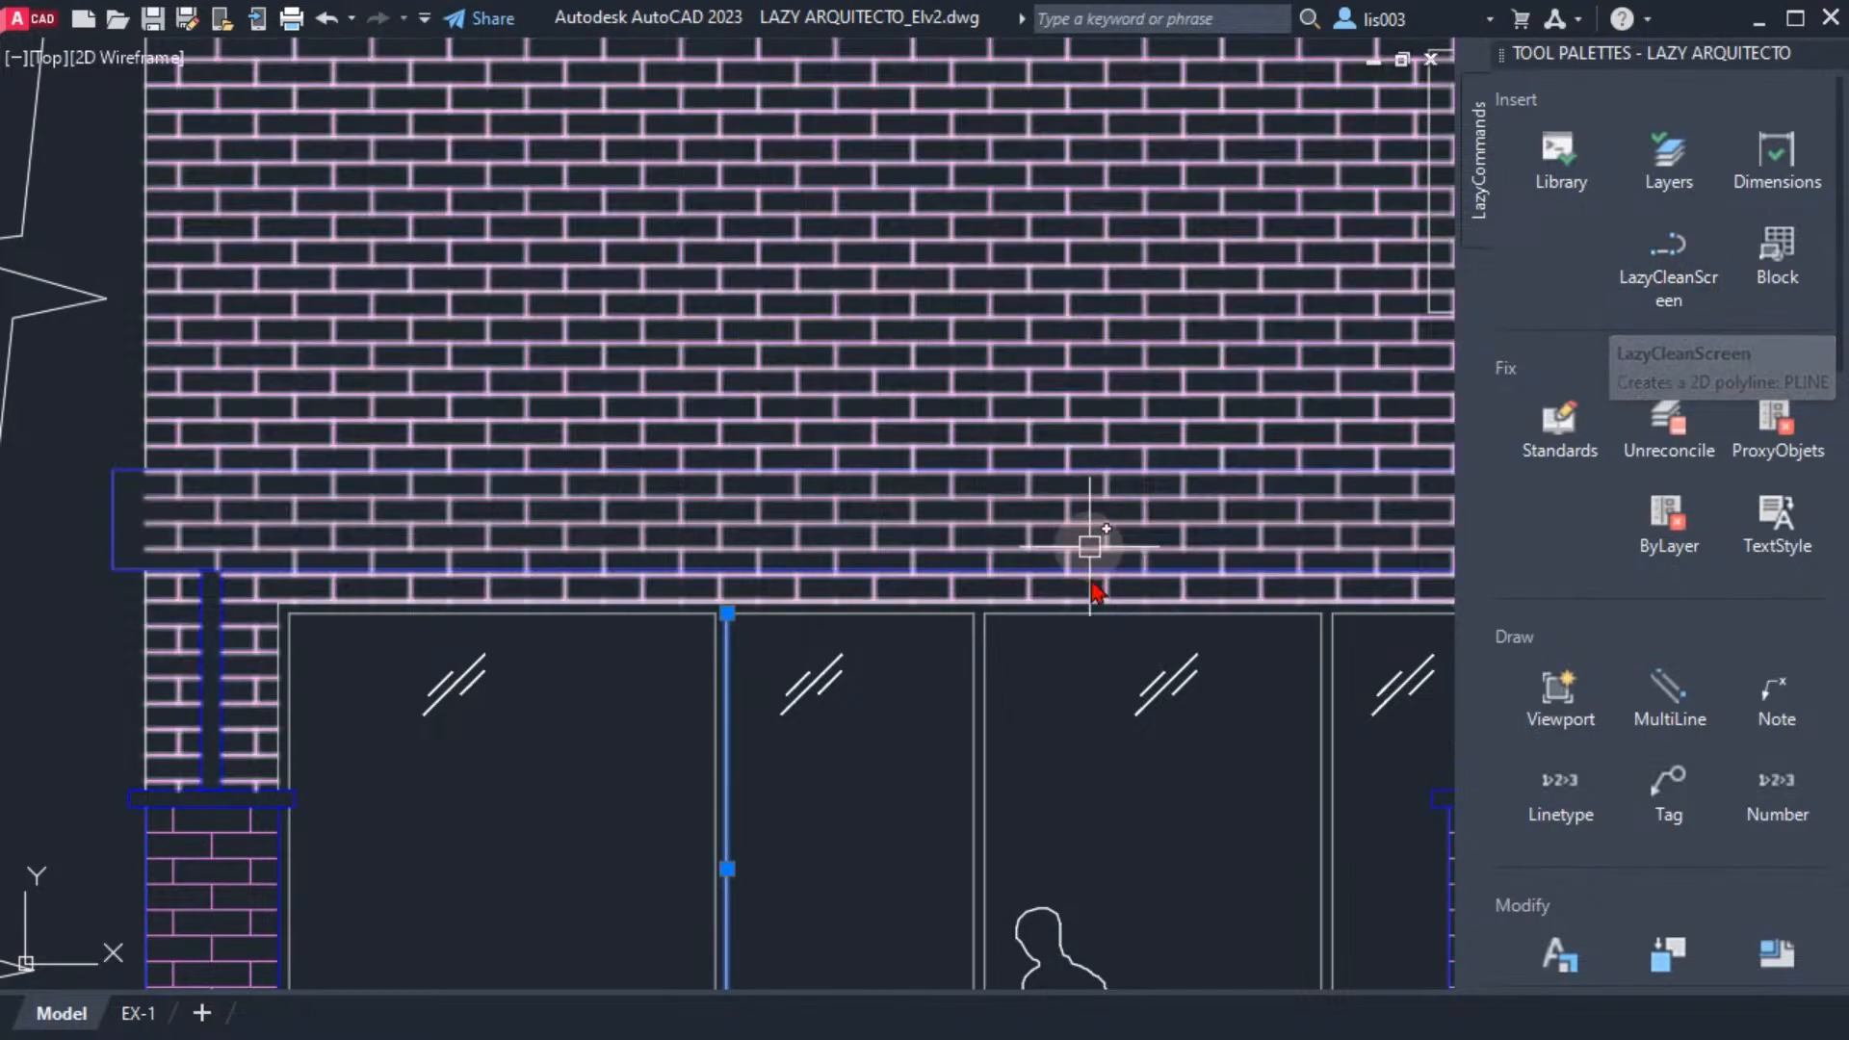
middle_click_drag(1072, 747, 982, 609)
scroll(982, 608, "down", 2)
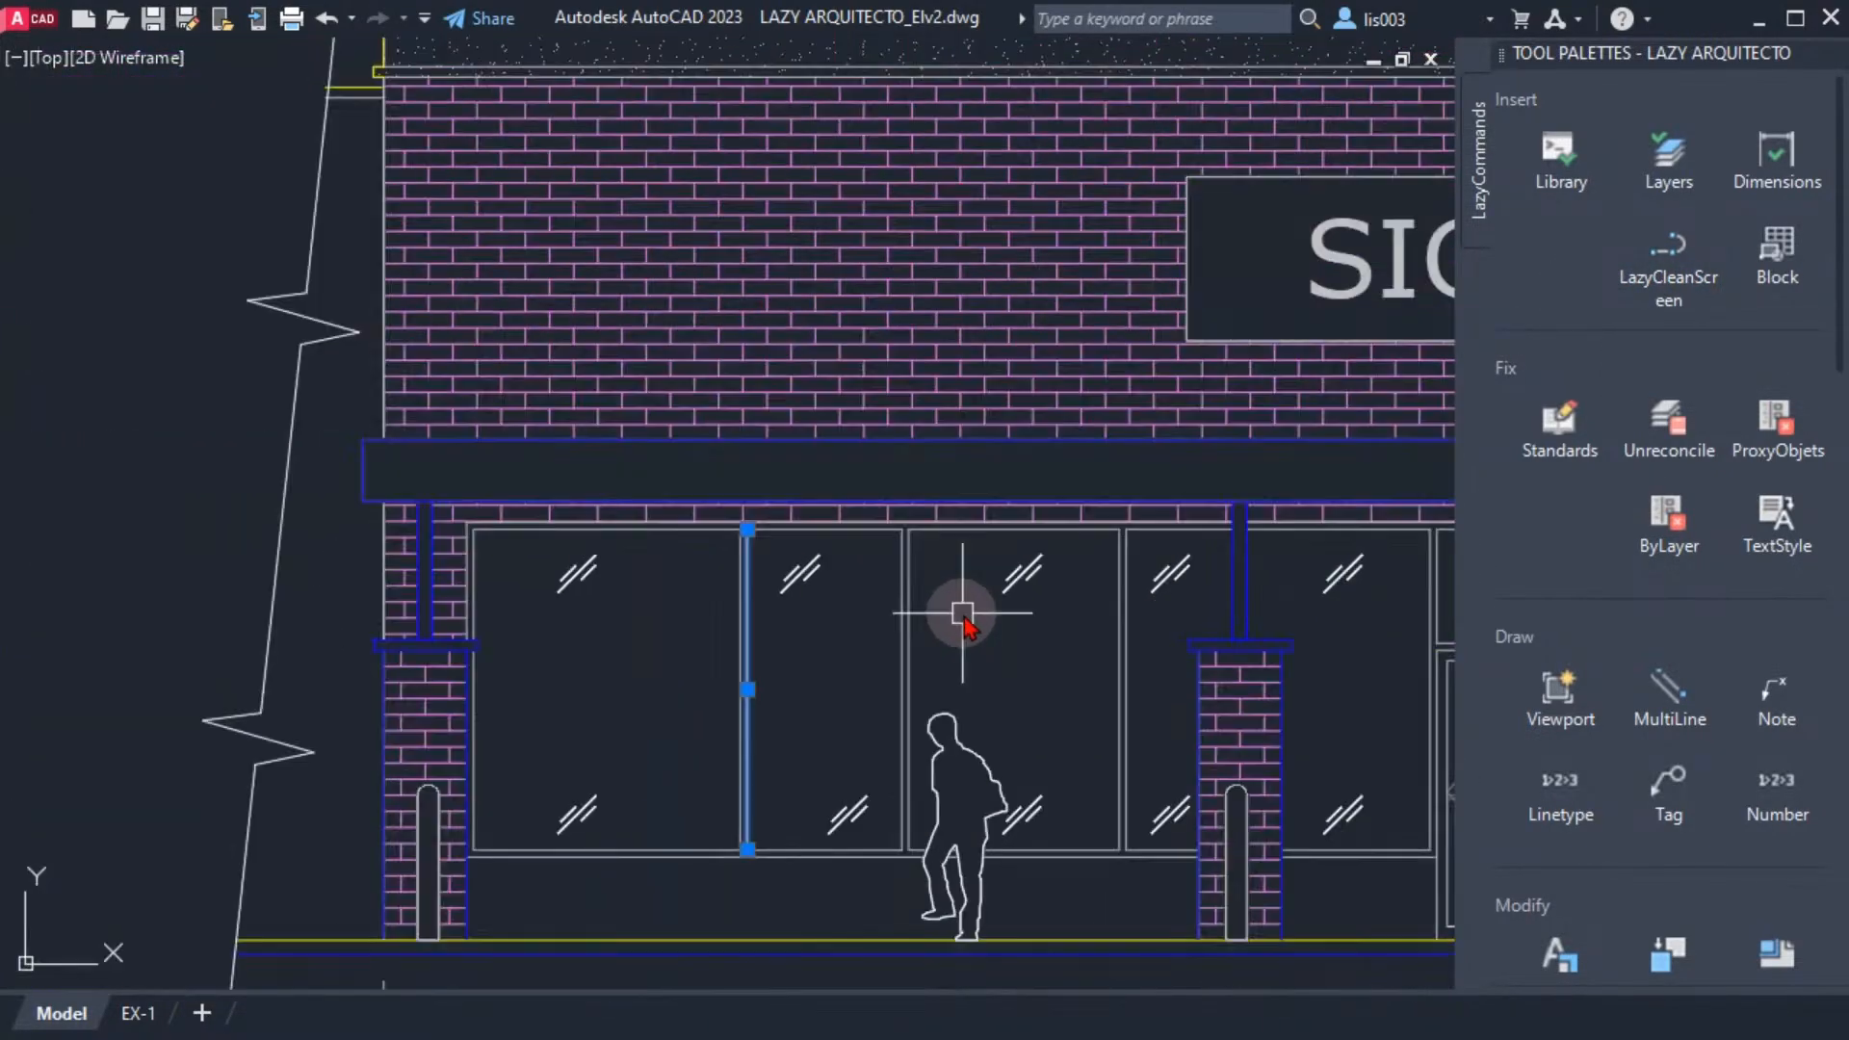
middle_click_drag(899, 631, 860, 636)
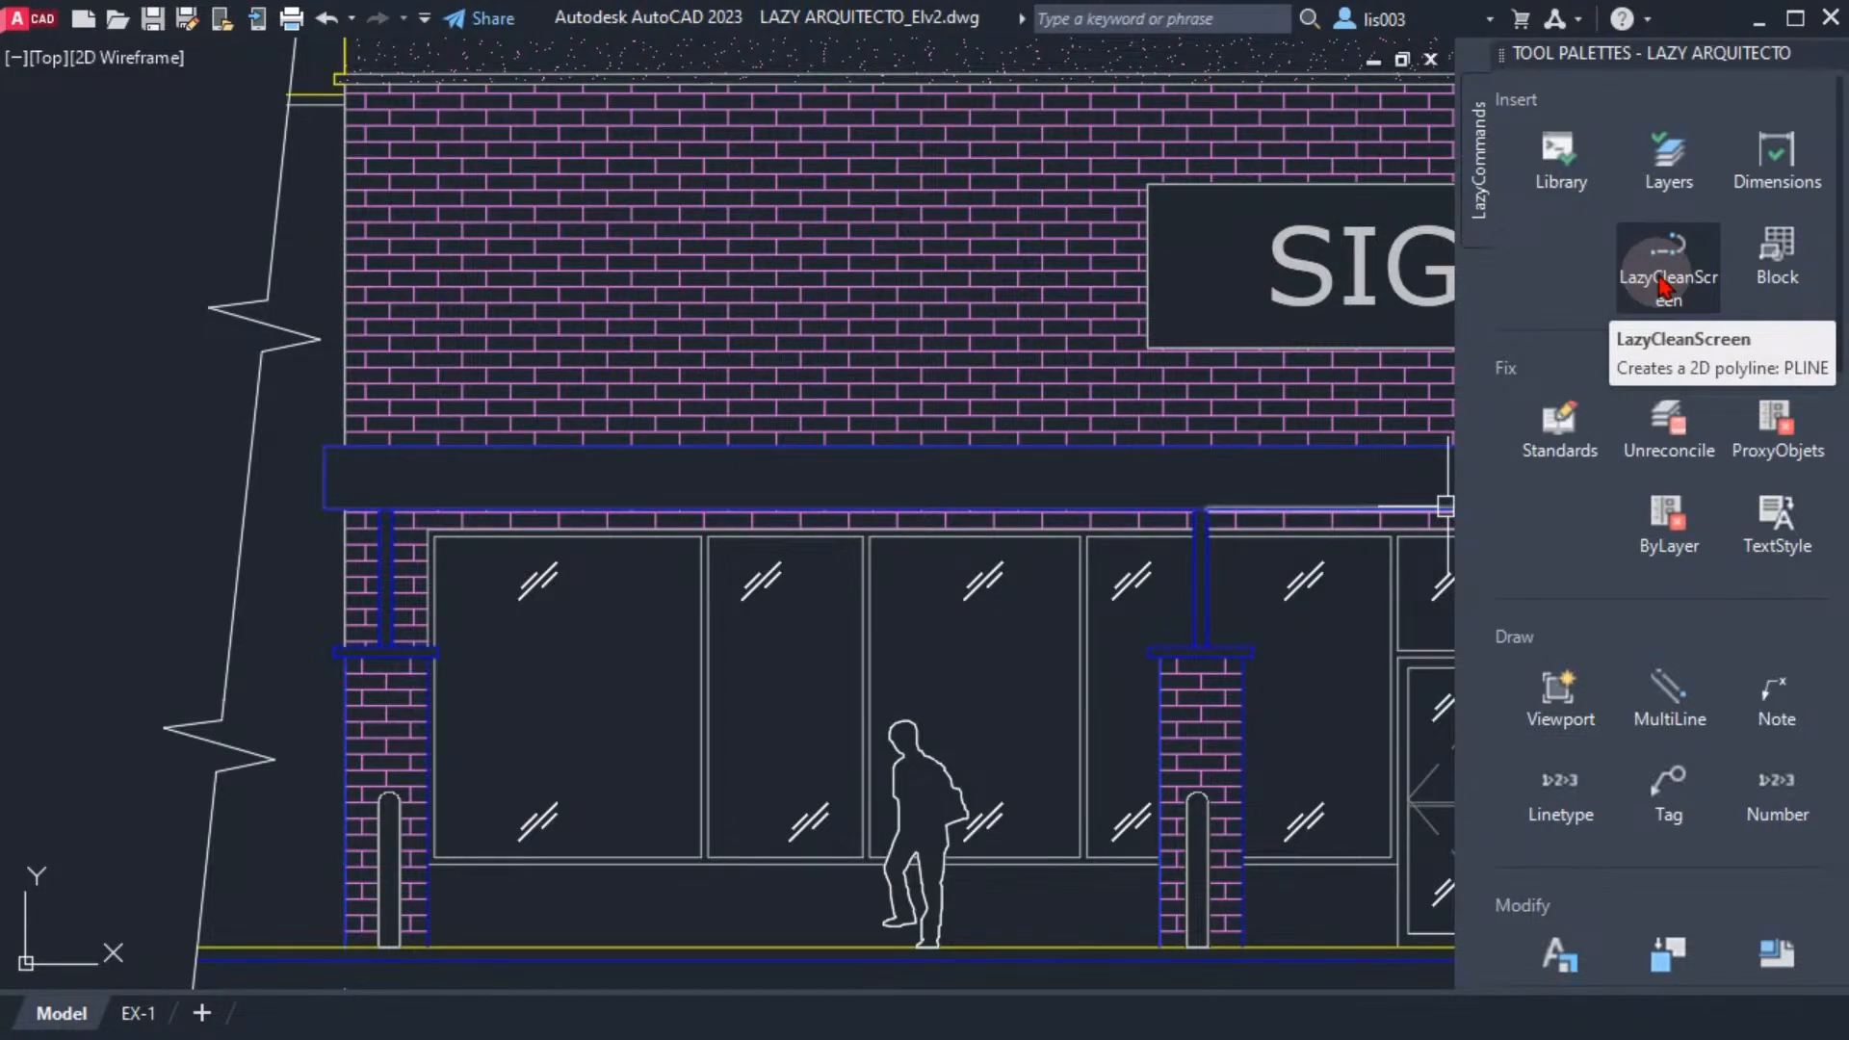
Restore the full interface with LazyCleanScreen and expand the docked External References and Layer Properties palettes for a look
left_click(1659, 286)
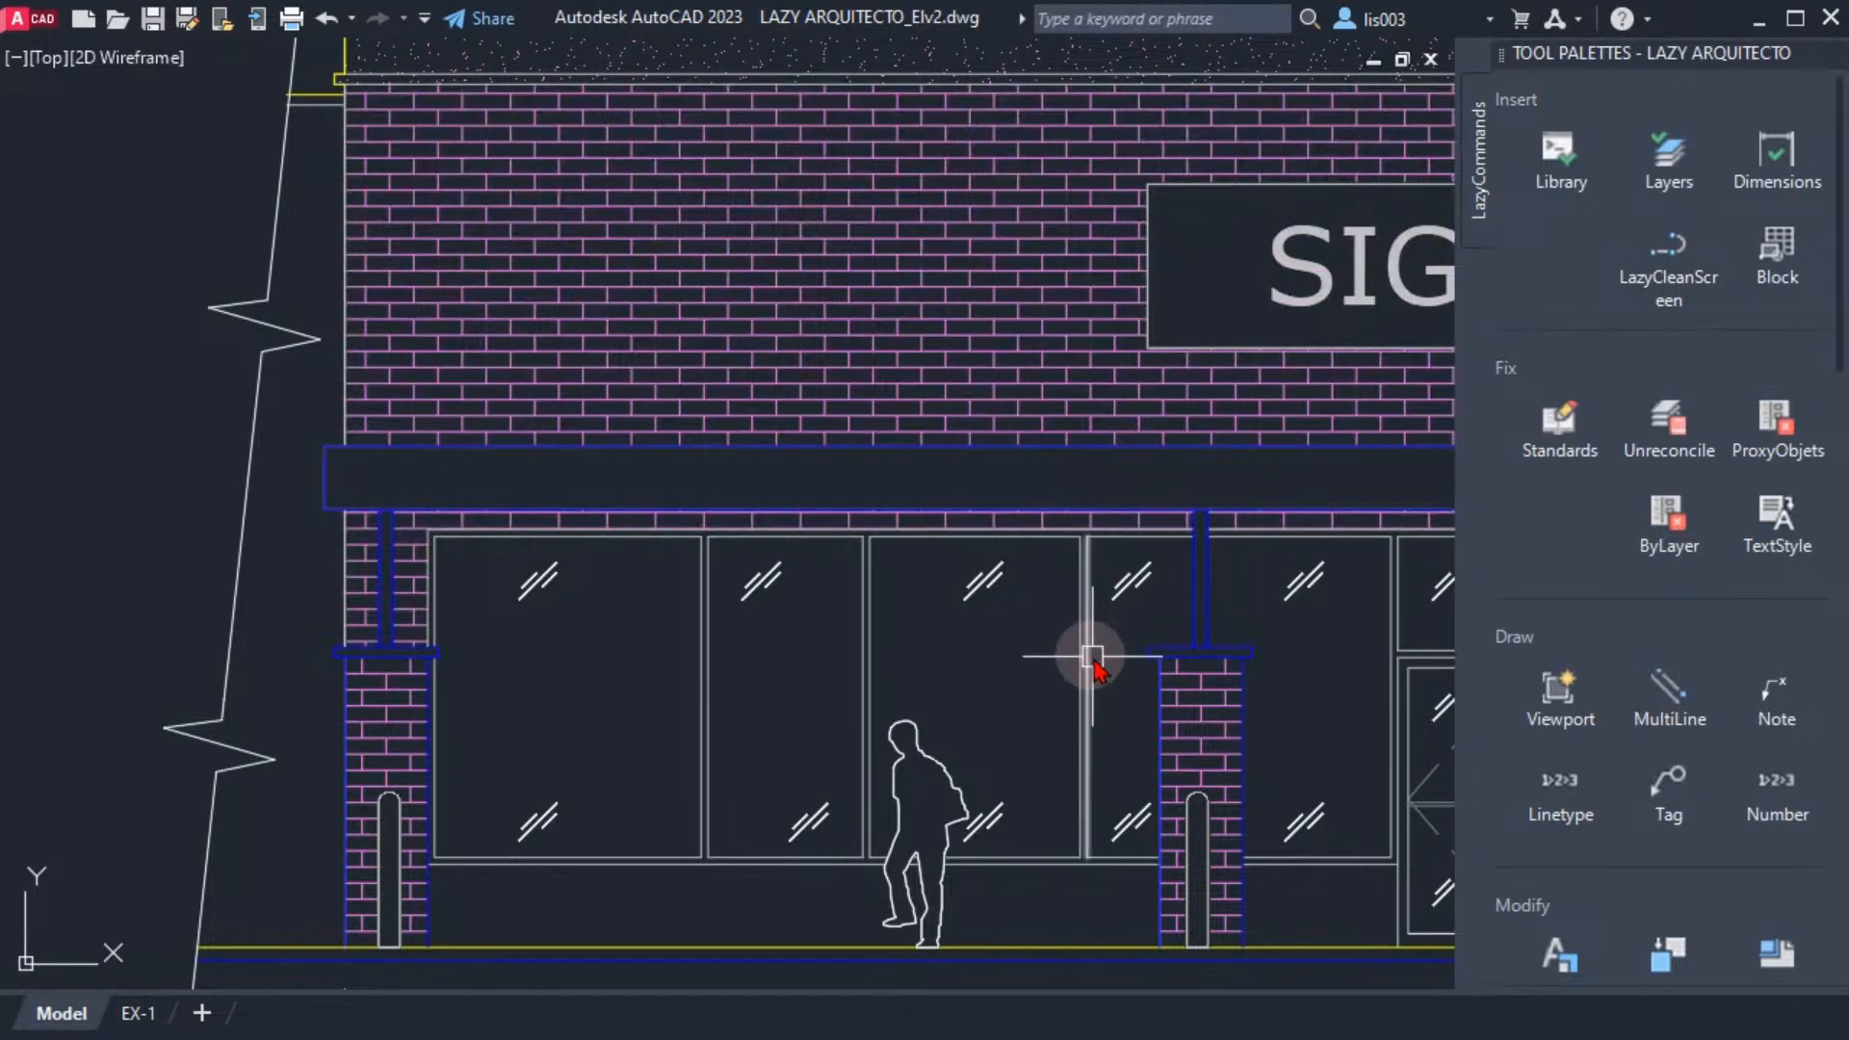
left_click(1673, 275)
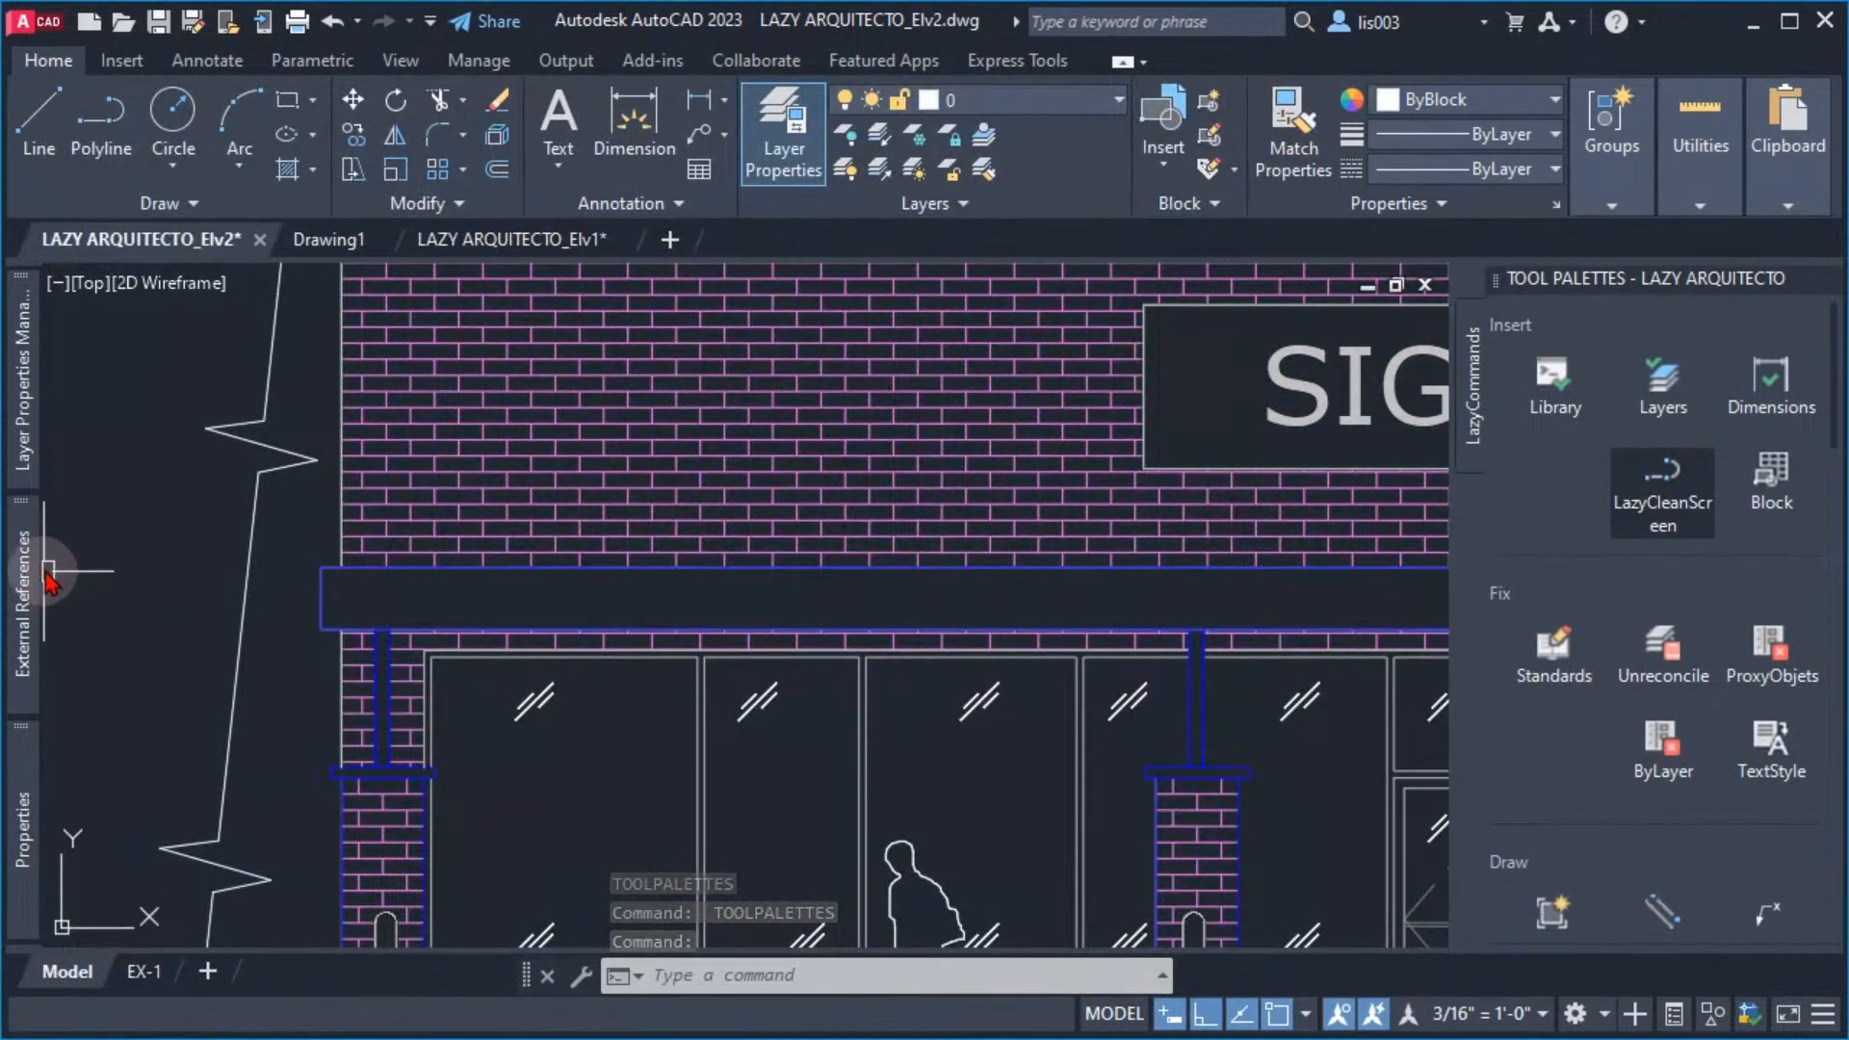
mouse_move(27, 508)
mouse_move(21, 405)
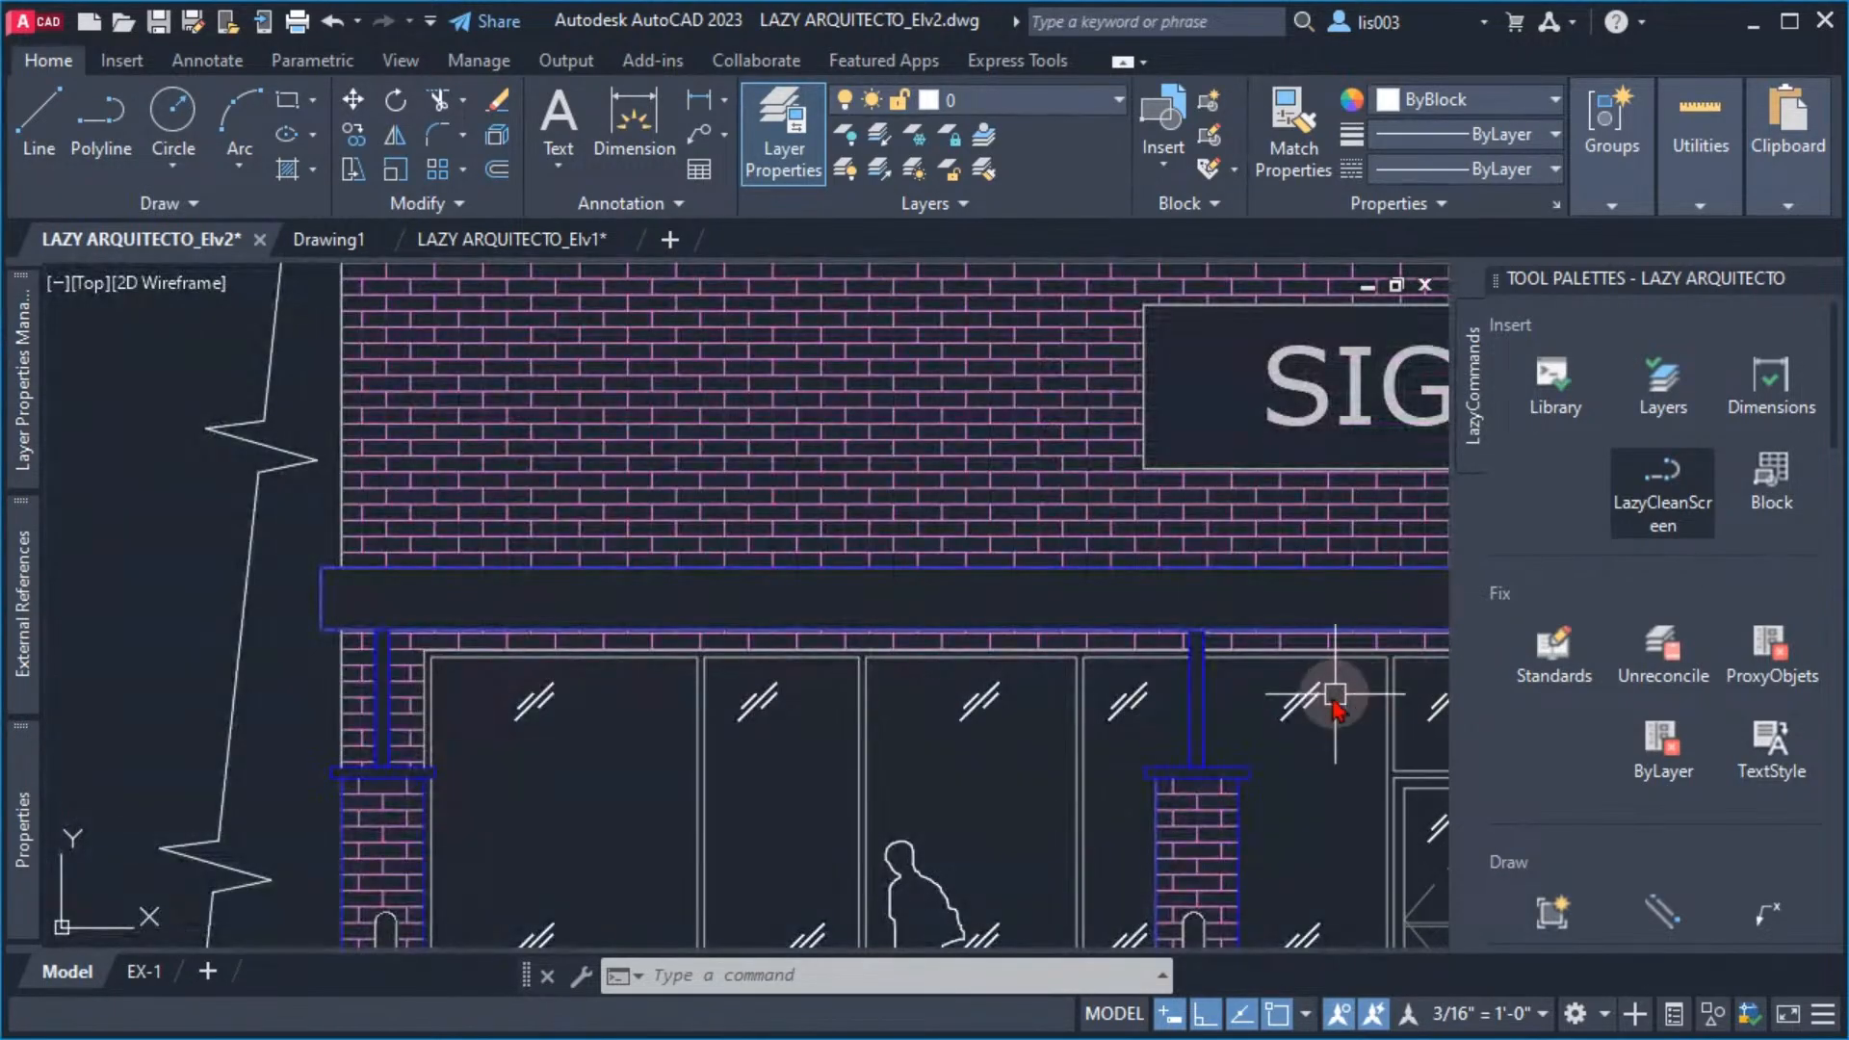
mouse_move(1332, 693)
middle_mouse_down()
mouse_move(1230, 639)
mouse_move(1175, 582)
middle_mouse_up()
middle_click_drag(1130, 648, 1172, 673)
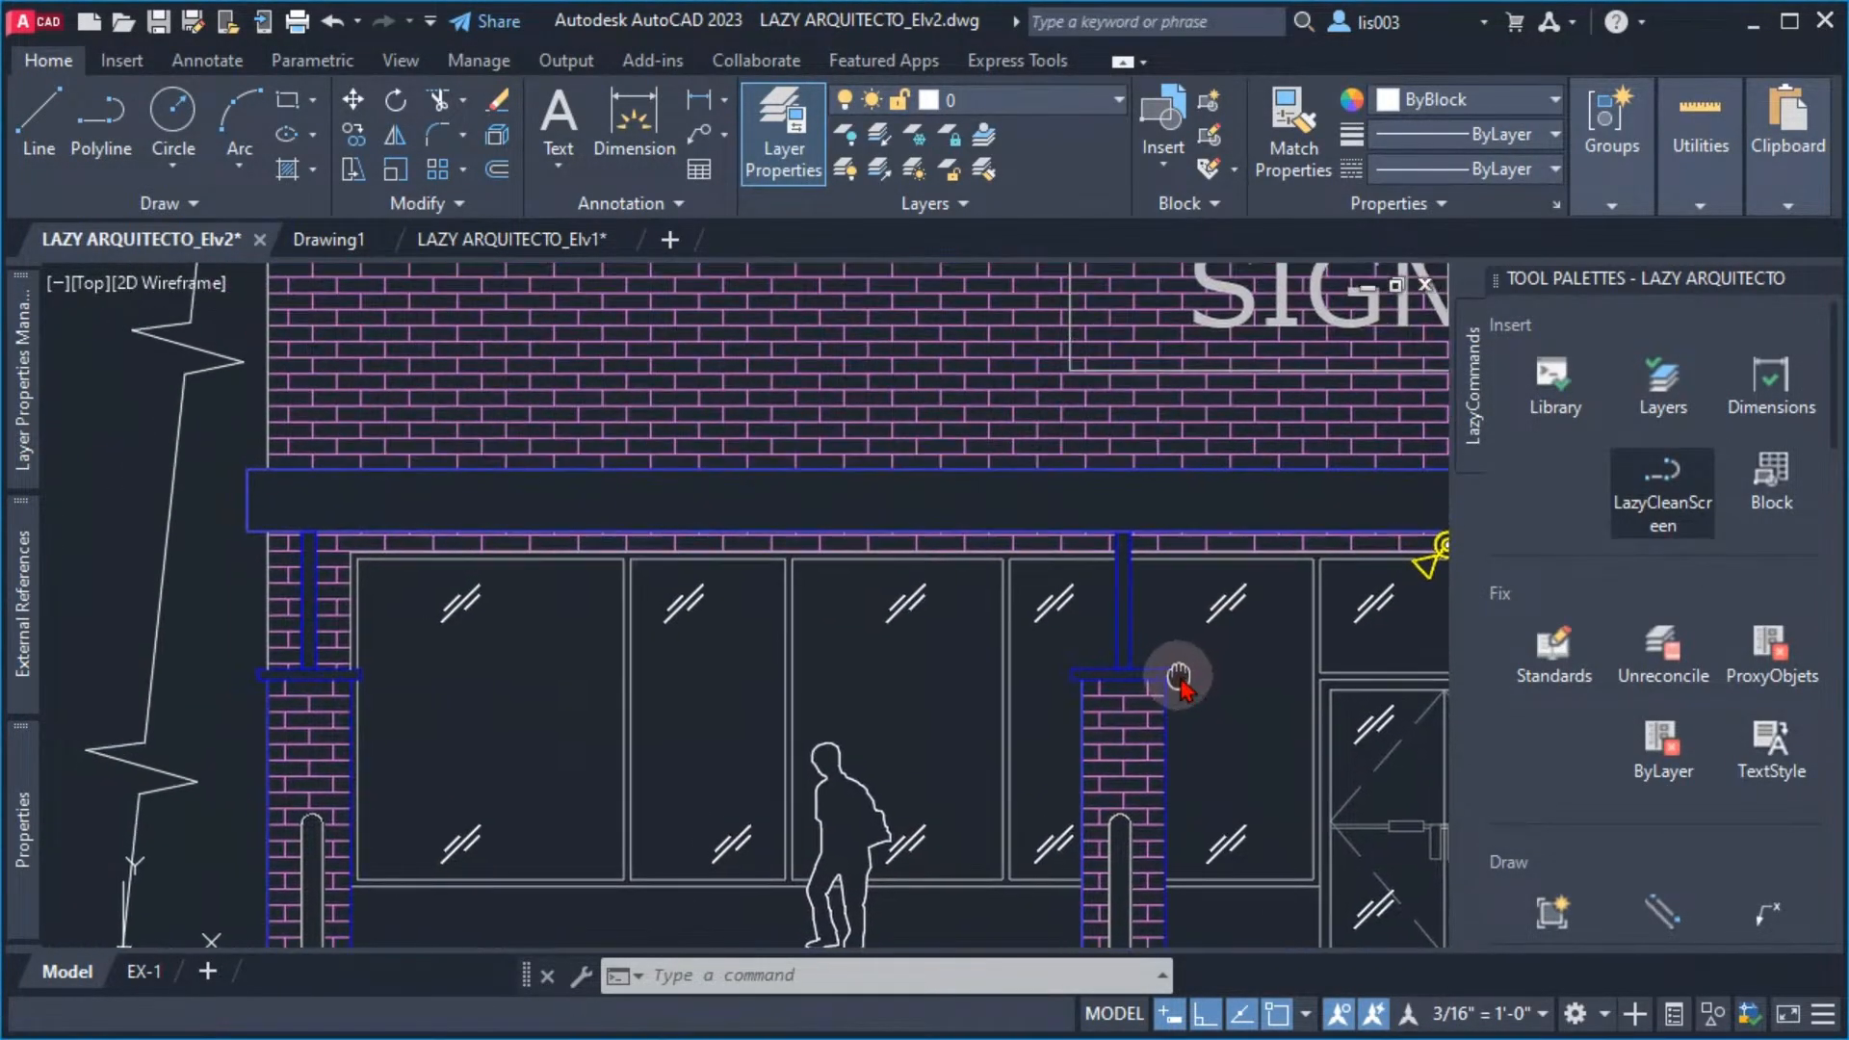
Switch back to clean screen mode with LazyCleanScreen, select the canopy's left end line and clear the selection
left_click(1658, 491)
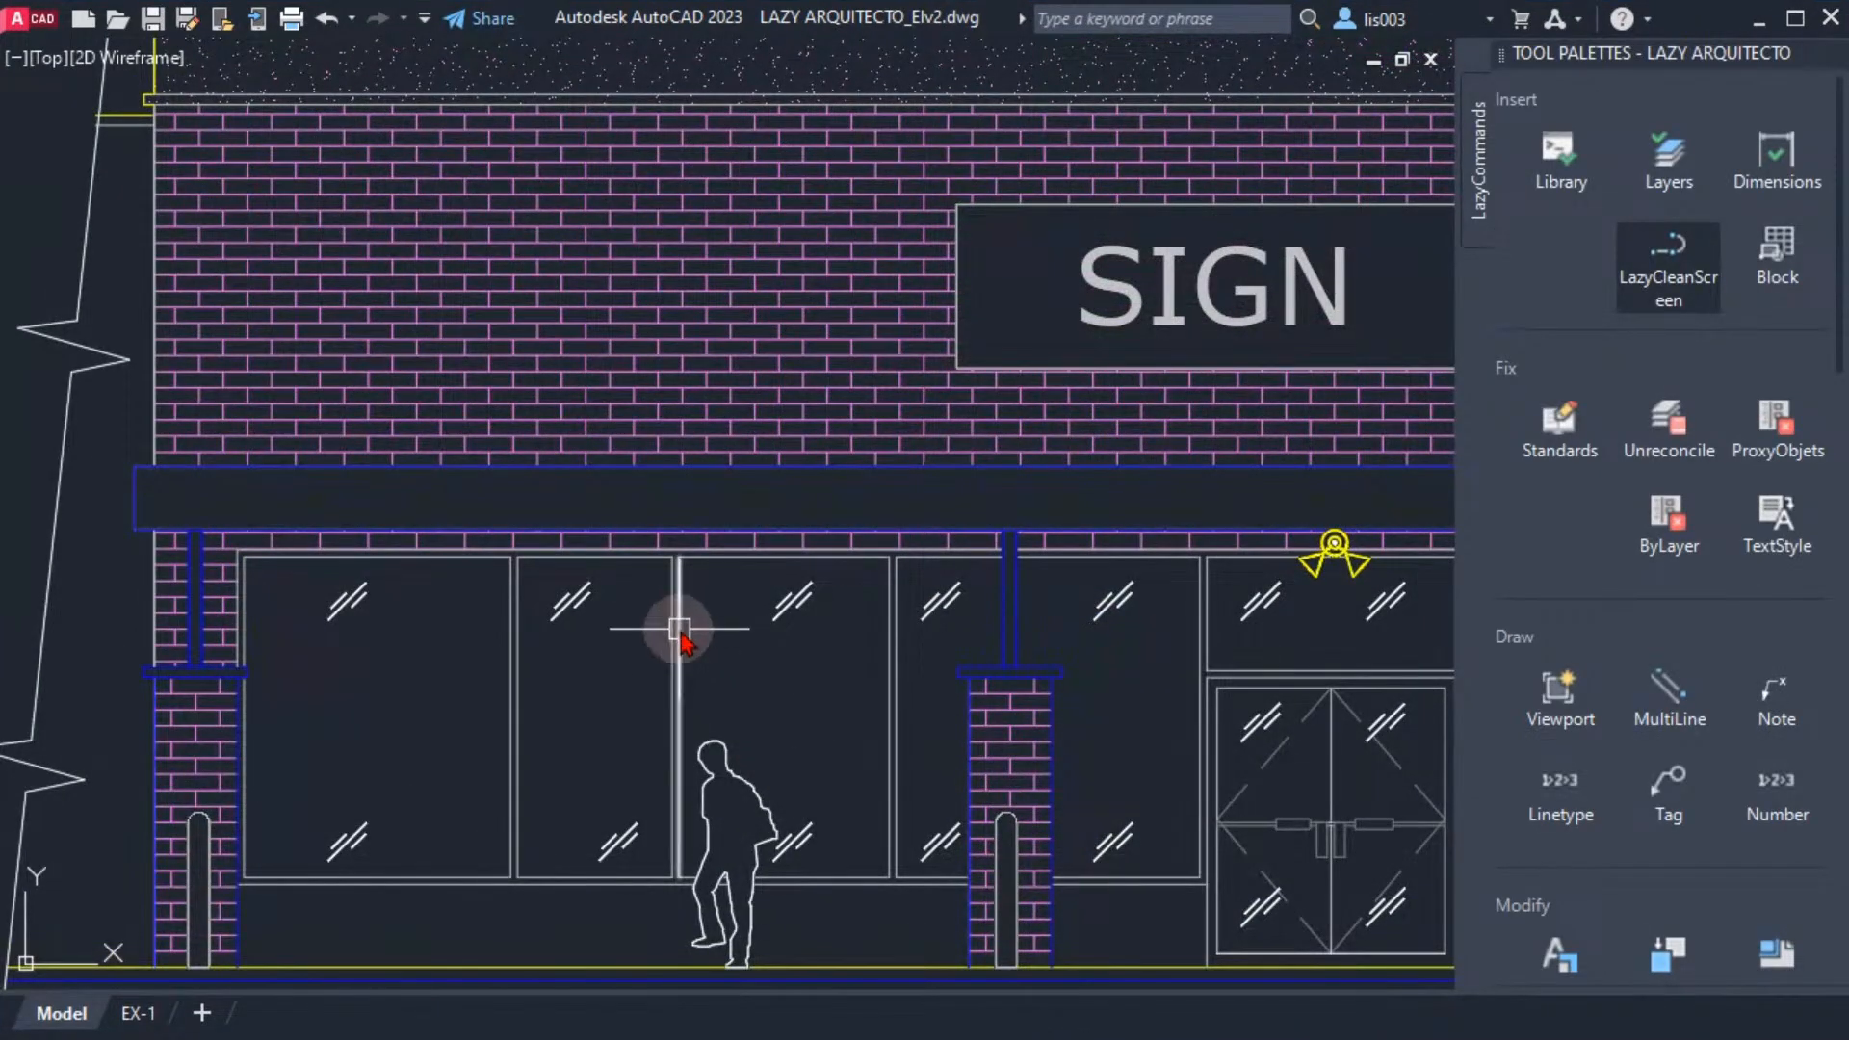
mouse_move(718, 651)
middle_mouse_down()
mouse_move(660, 622)
mouse_move(662, 653)
middle_mouse_up()
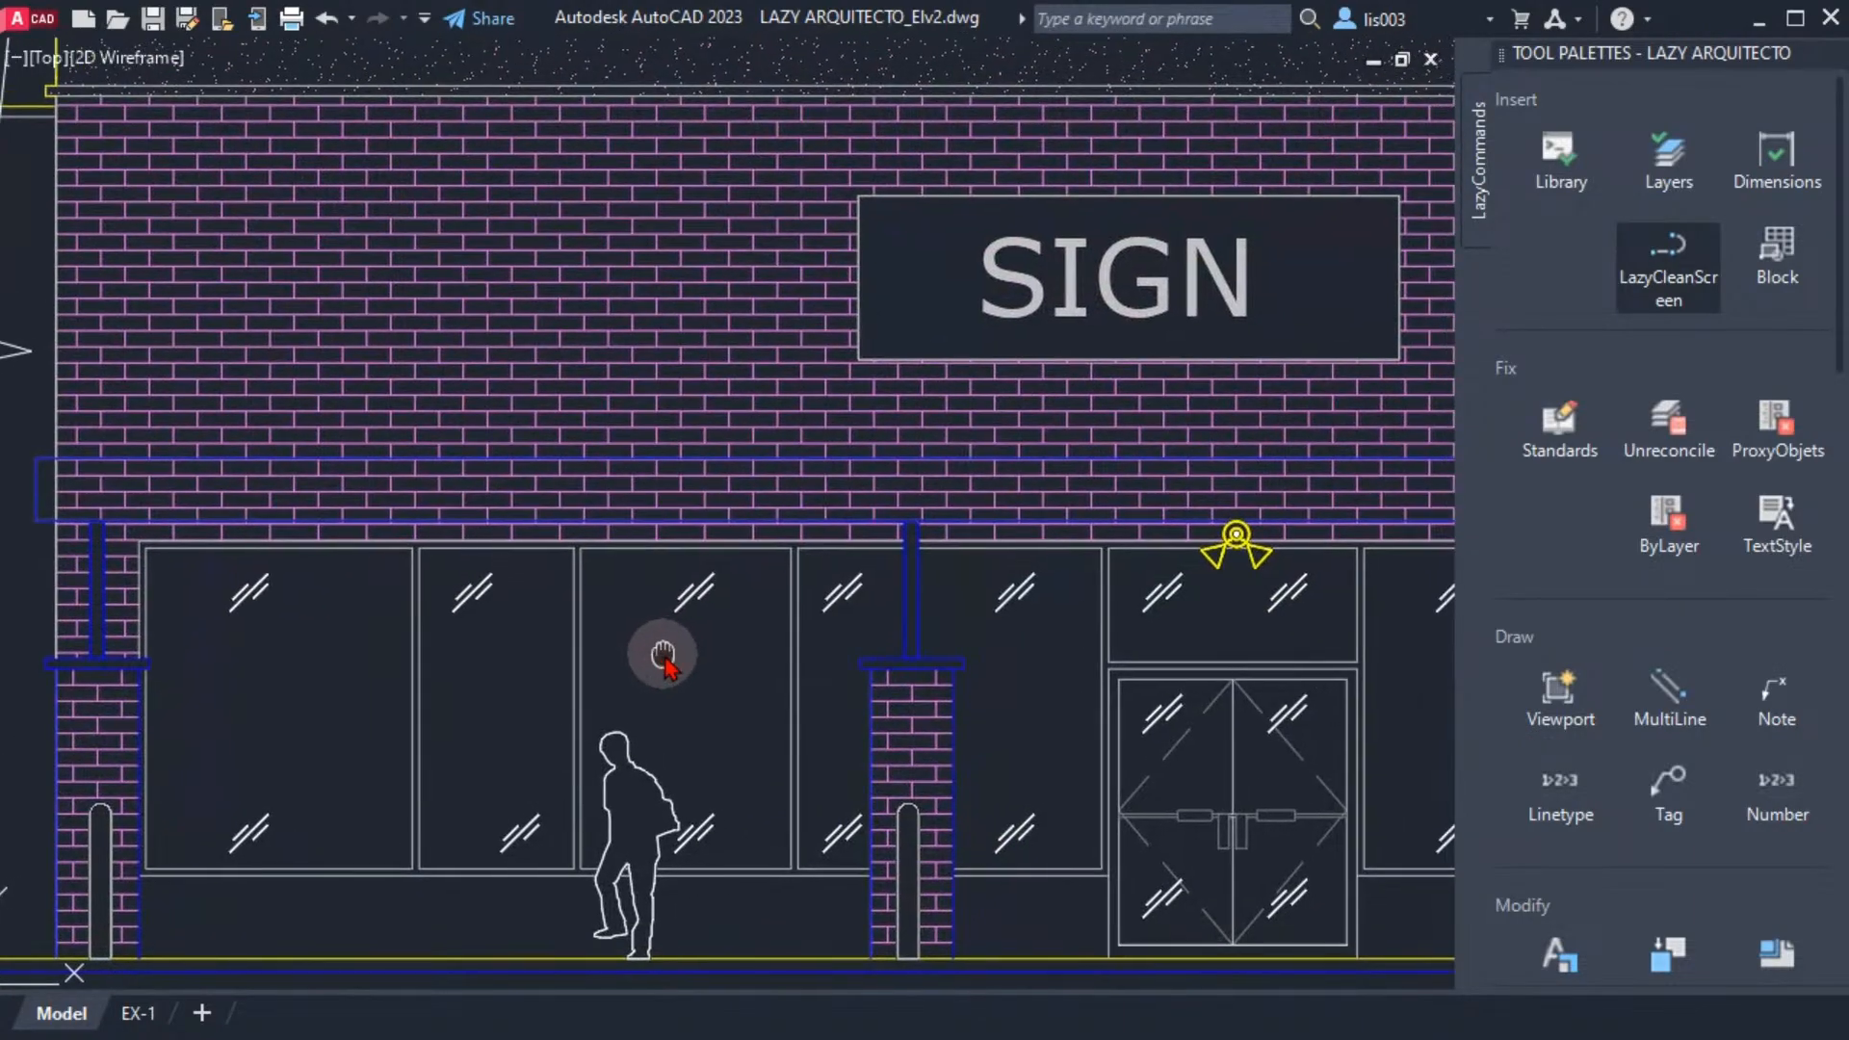
mouse_move(331, 701)
middle_mouse_down()
mouse_move(495, 678)
mouse_move(509, 607)
middle_mouse_up()
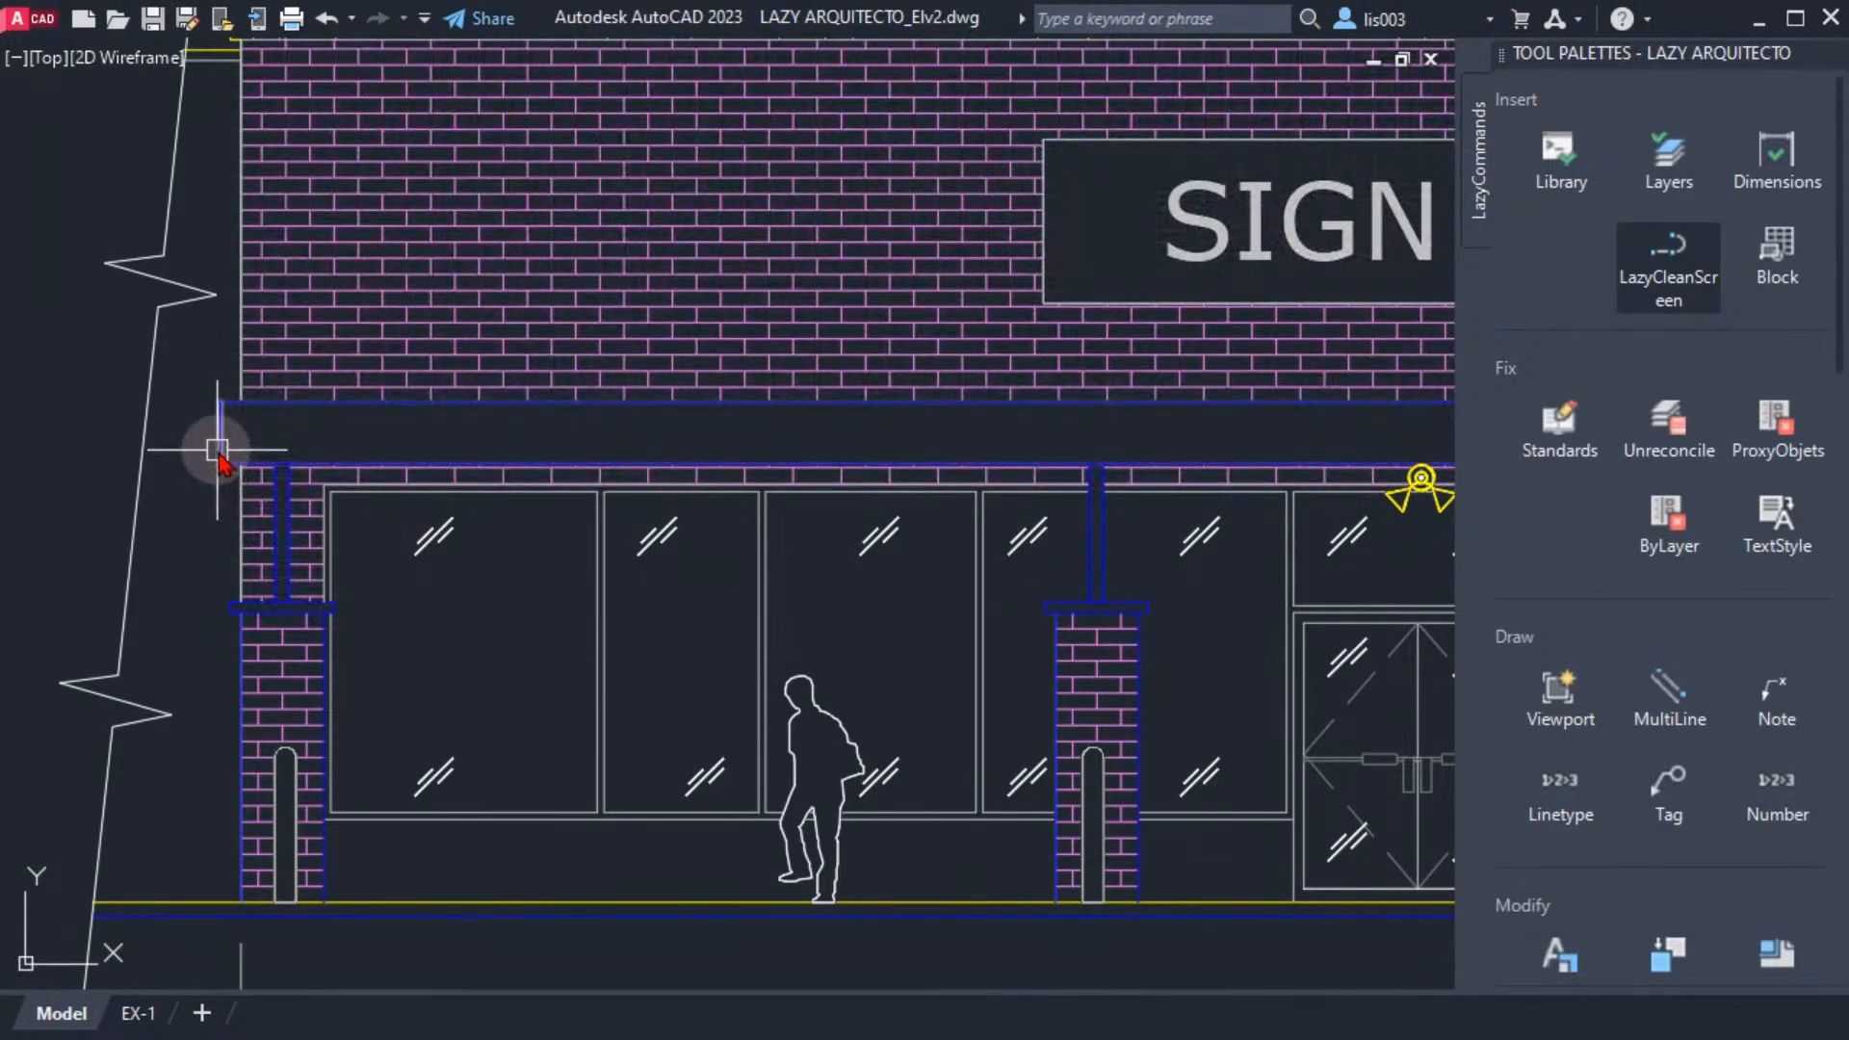
left_click(220, 419)
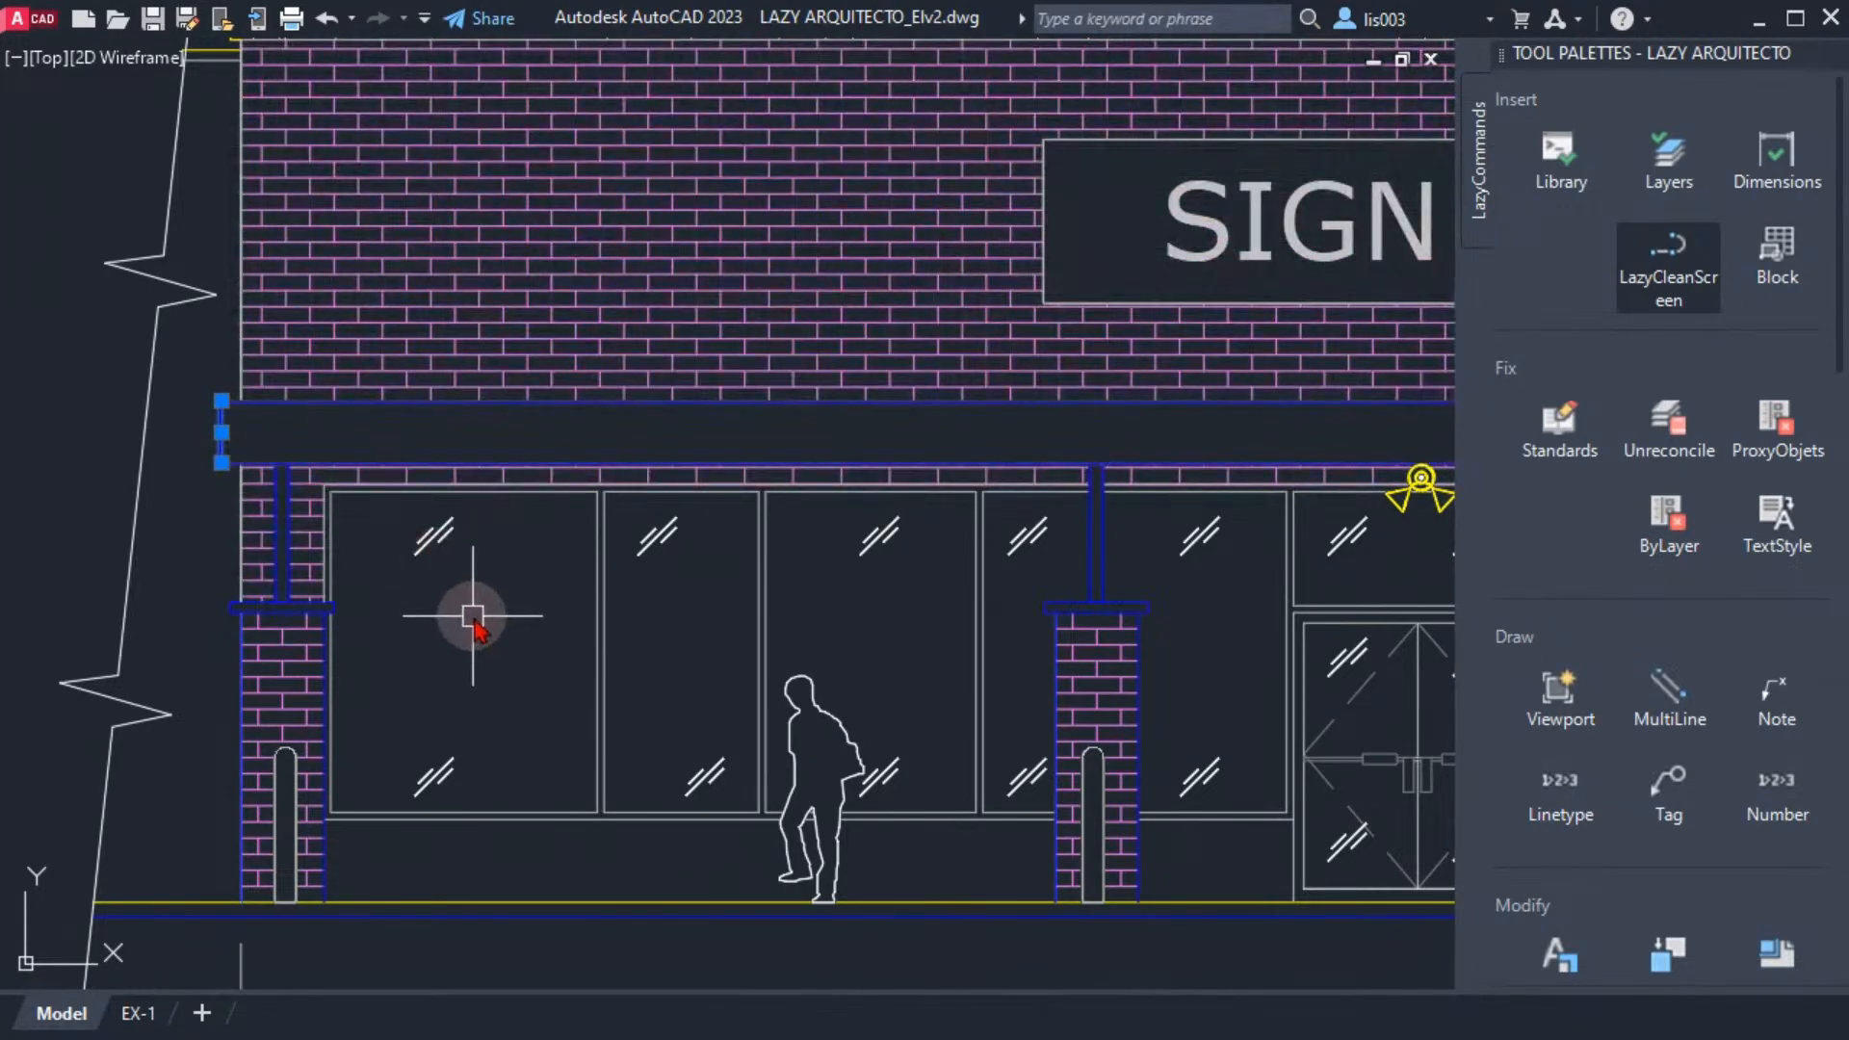
key("Escape")
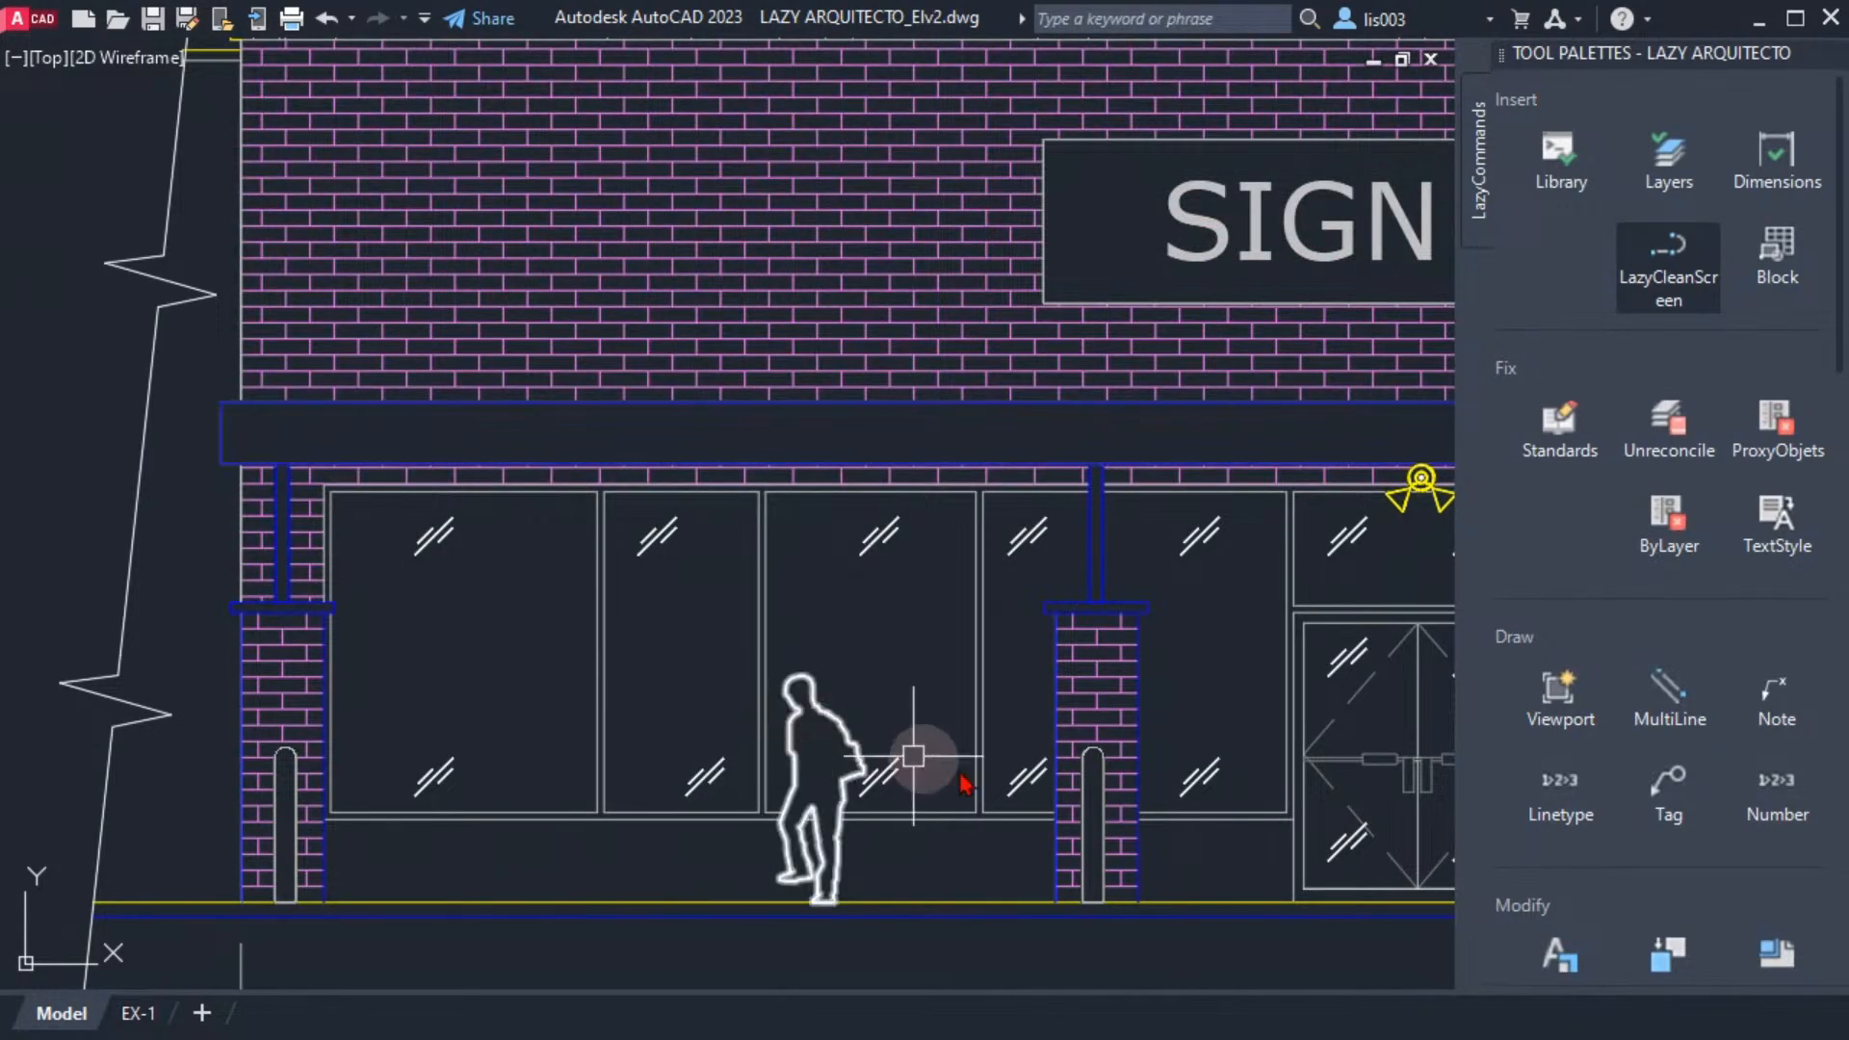
Open the plot preview of the front elevation, examine the canopy and column lineweights up close, and leave the preview
scroll(1598, 808, "down", 5)
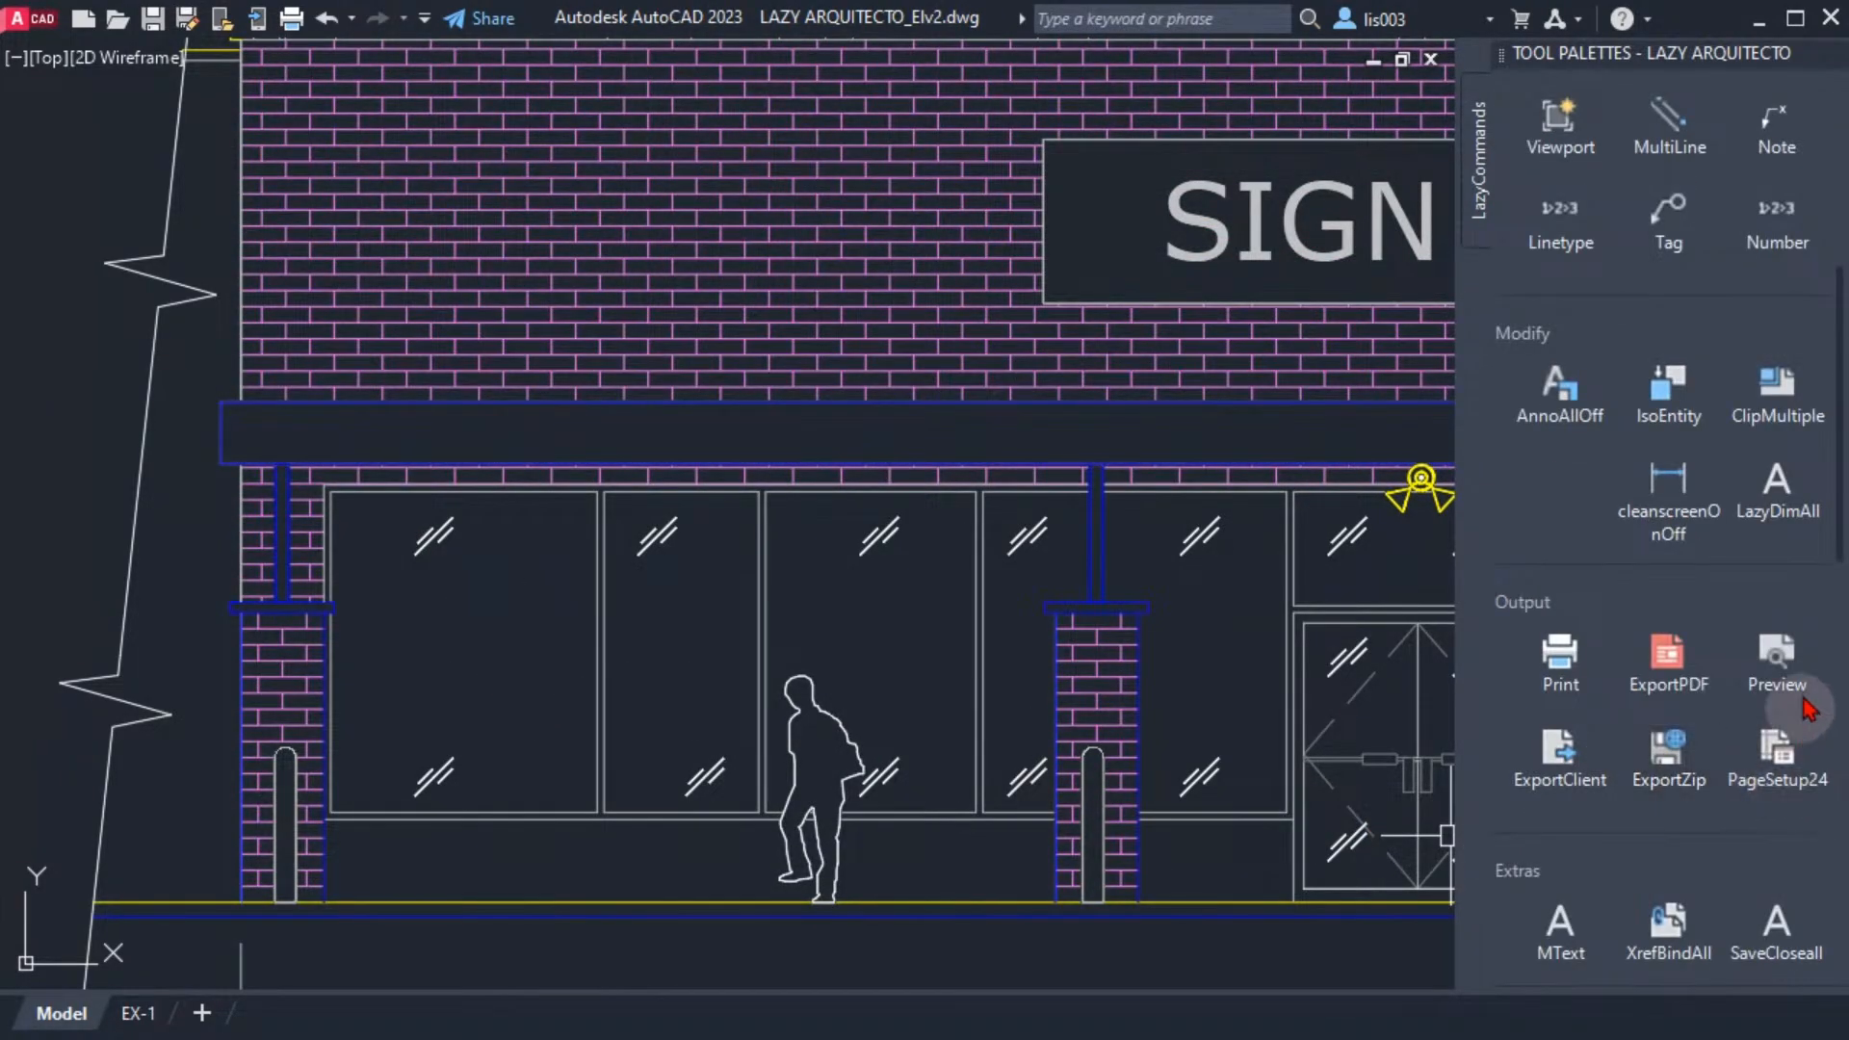
left_click(1779, 664)
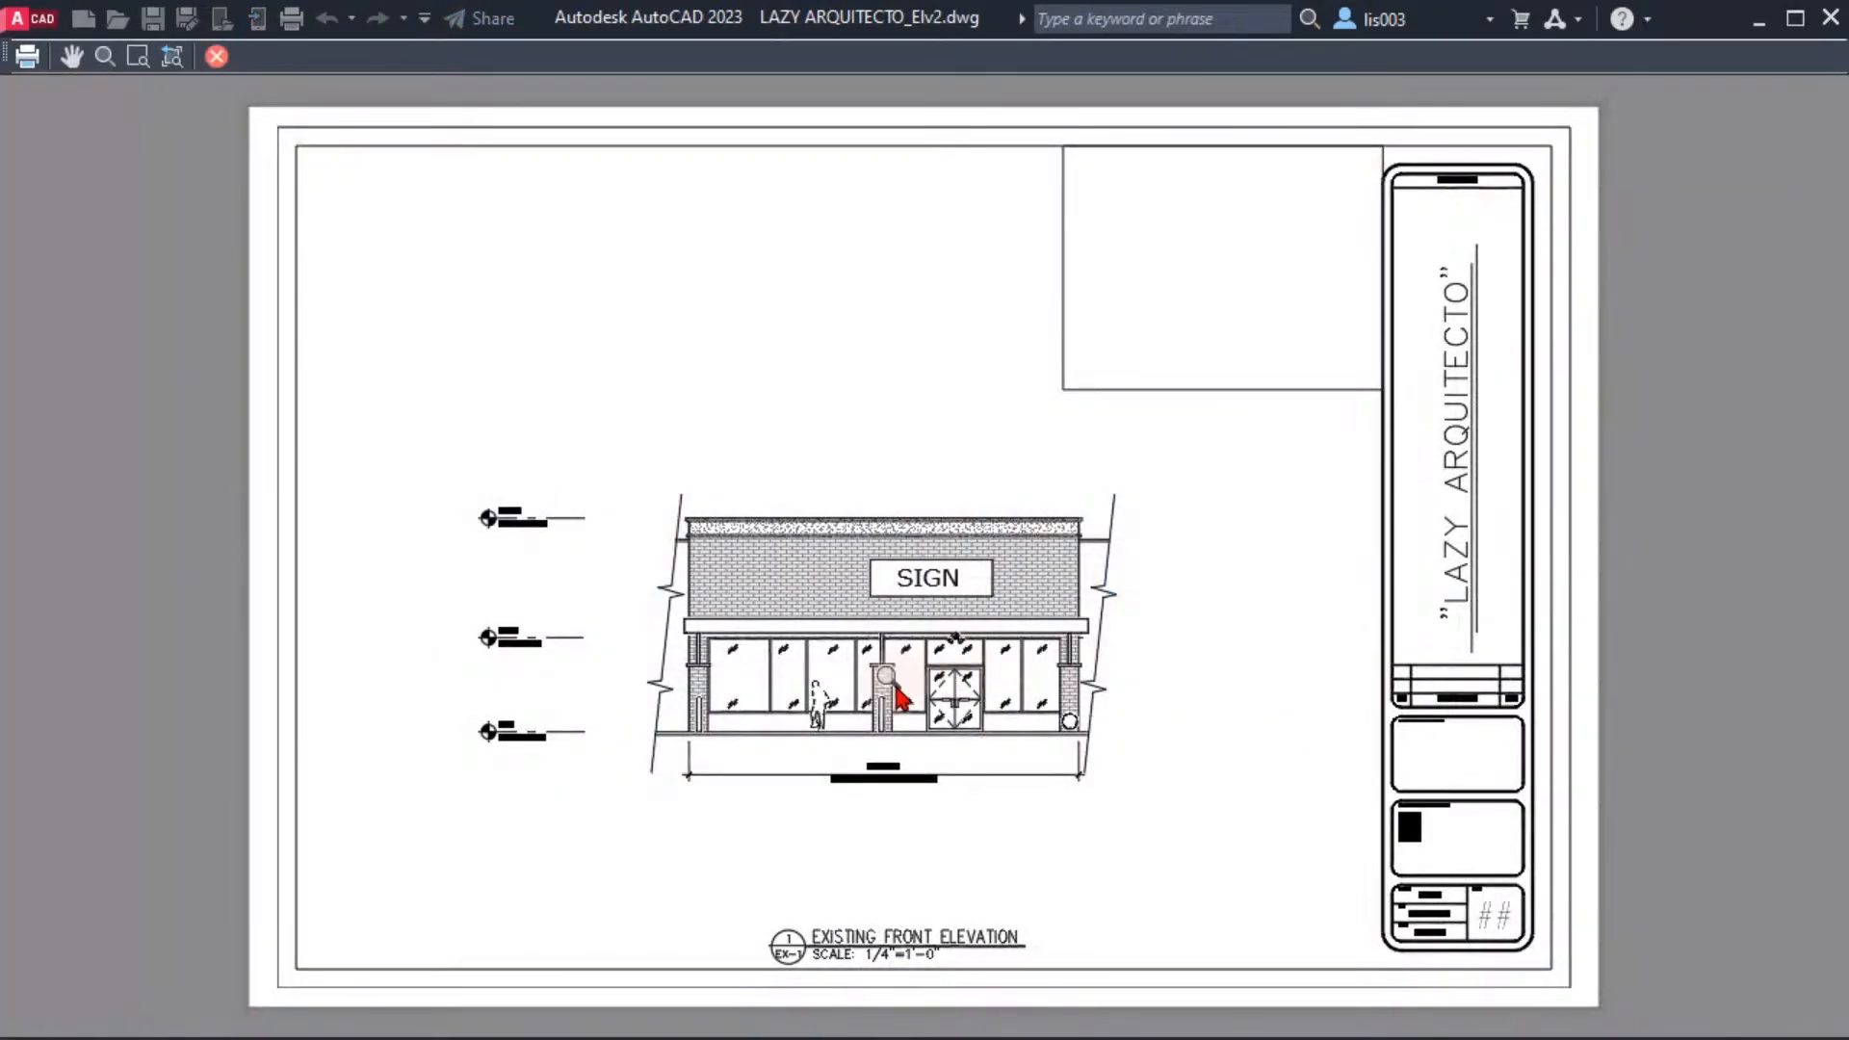
scroll(830, 693, "up", 5)
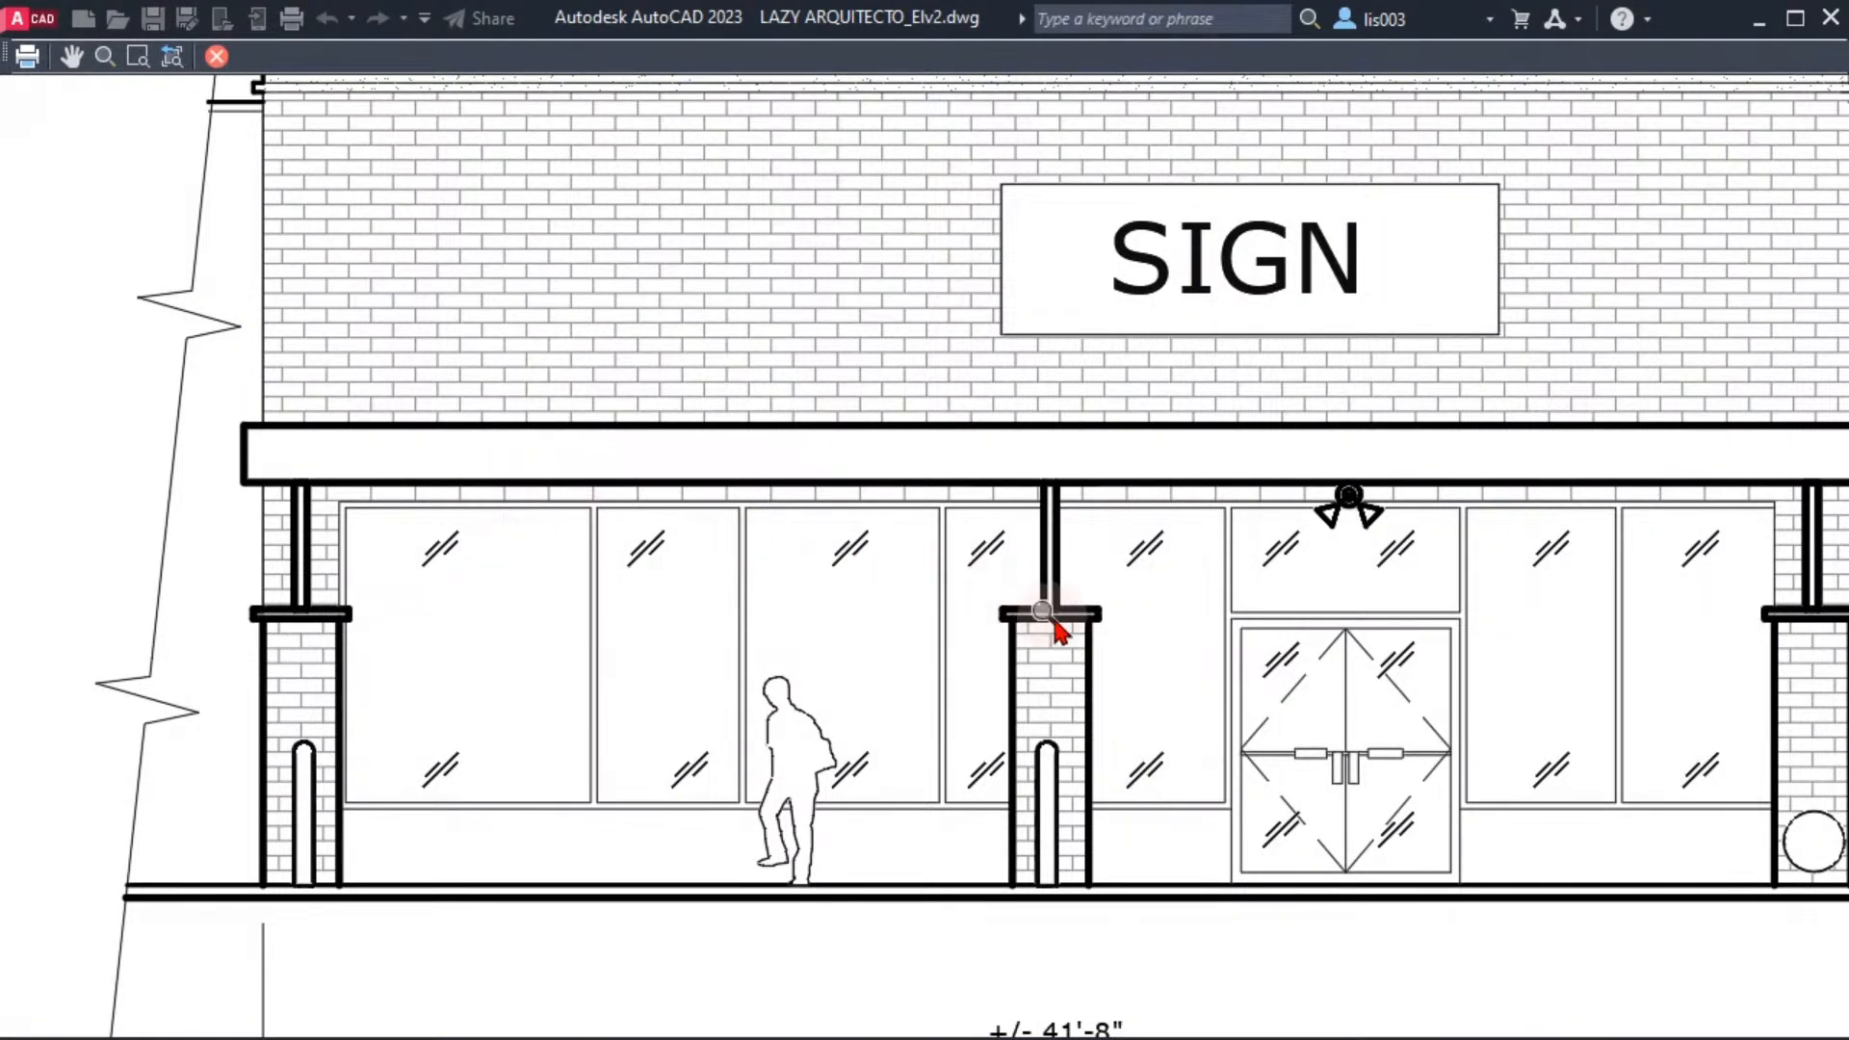
mouse_move(1054, 625)
middle_mouse_down()
mouse_move(770, 627)
mouse_move(960, 630)
middle_mouse_up()
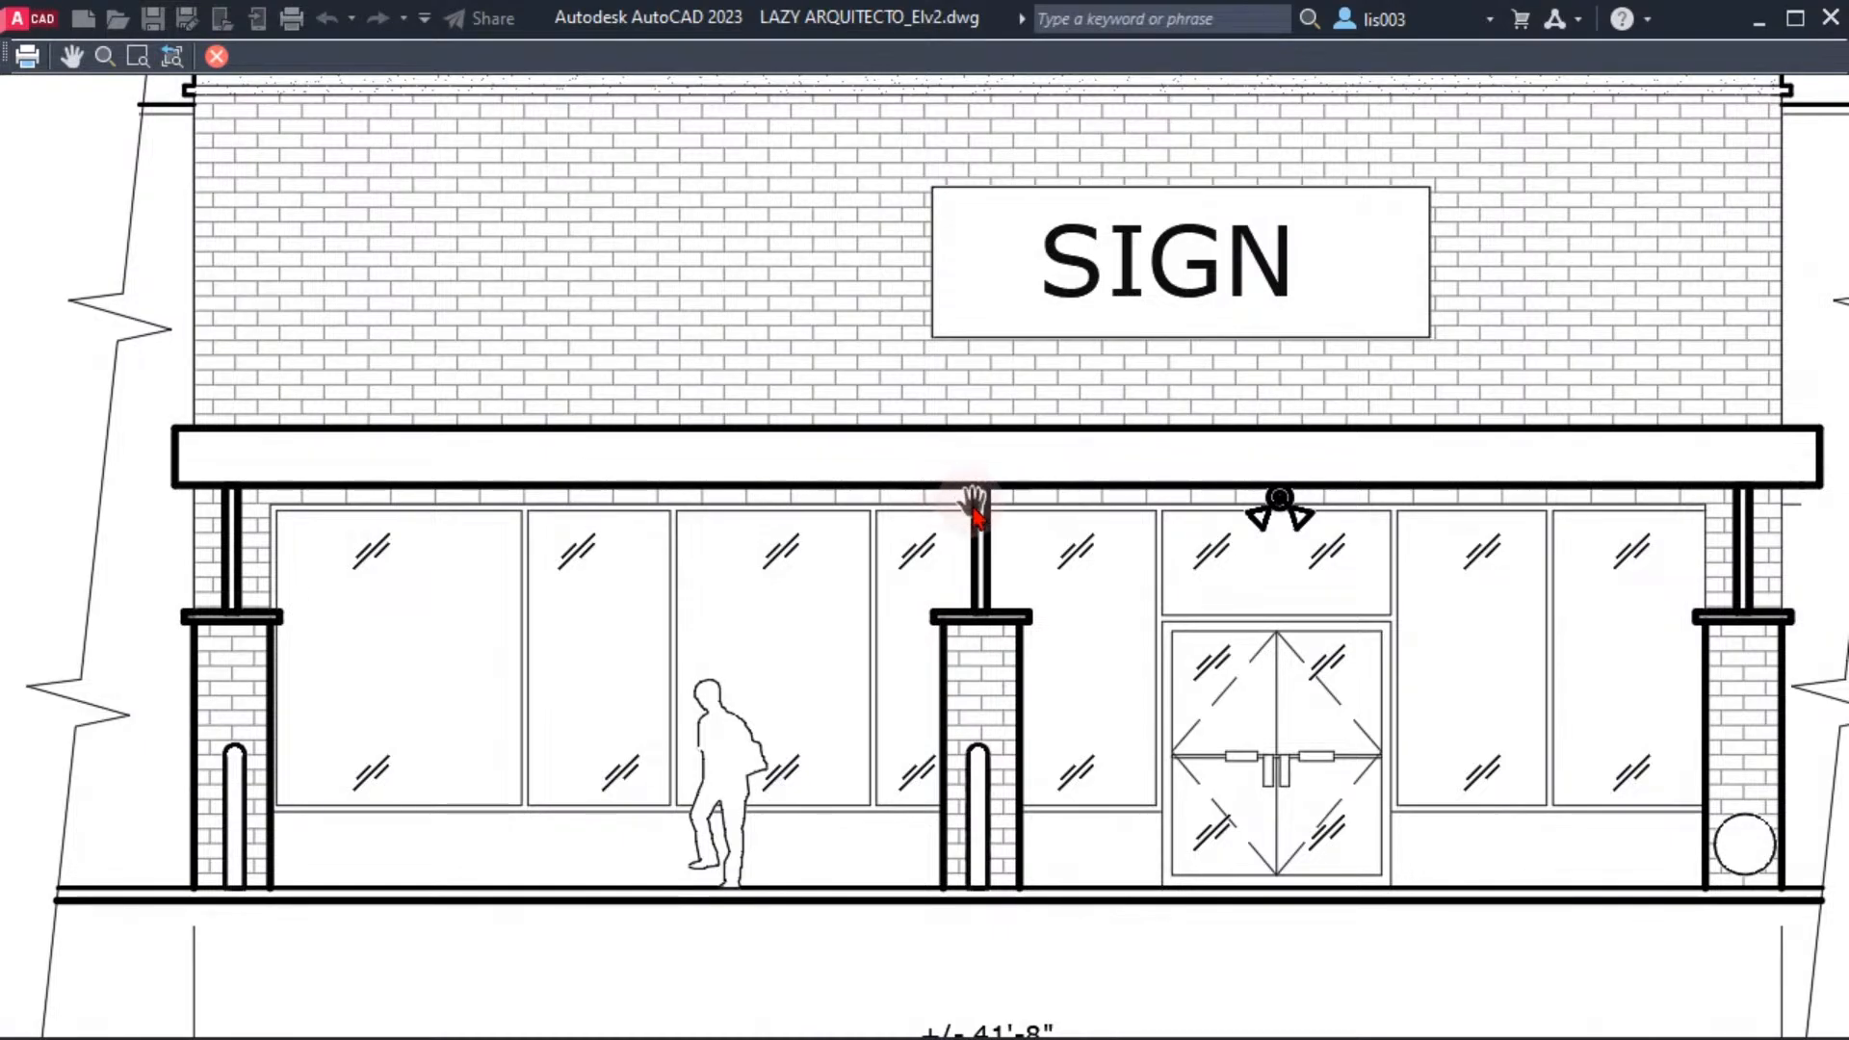
scroll(975, 511, "up", 3)
scroll(976, 506, "down", 2)
key("Escape")
scroll(539, 588, "up", 5)
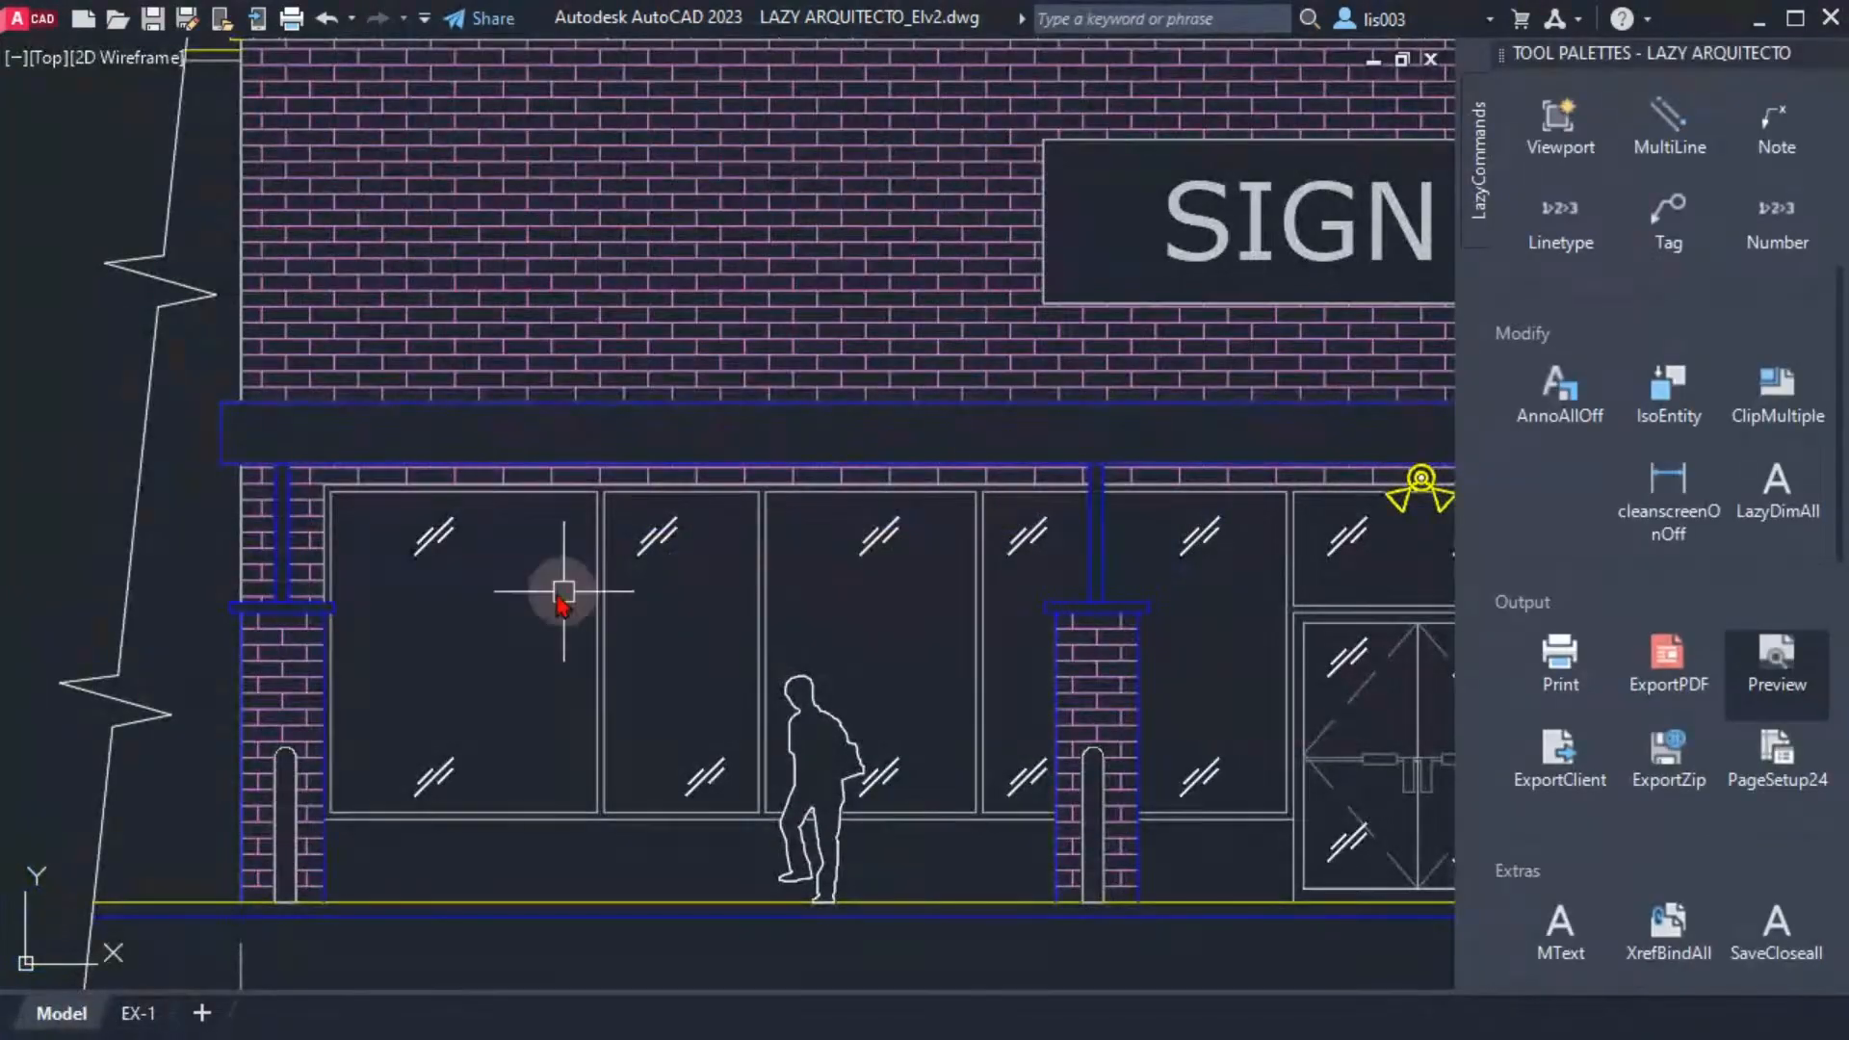
Set the QPMODE system variable to 1 so Quick Properties appear for selected objects
scroll(563, 592, "down", 5)
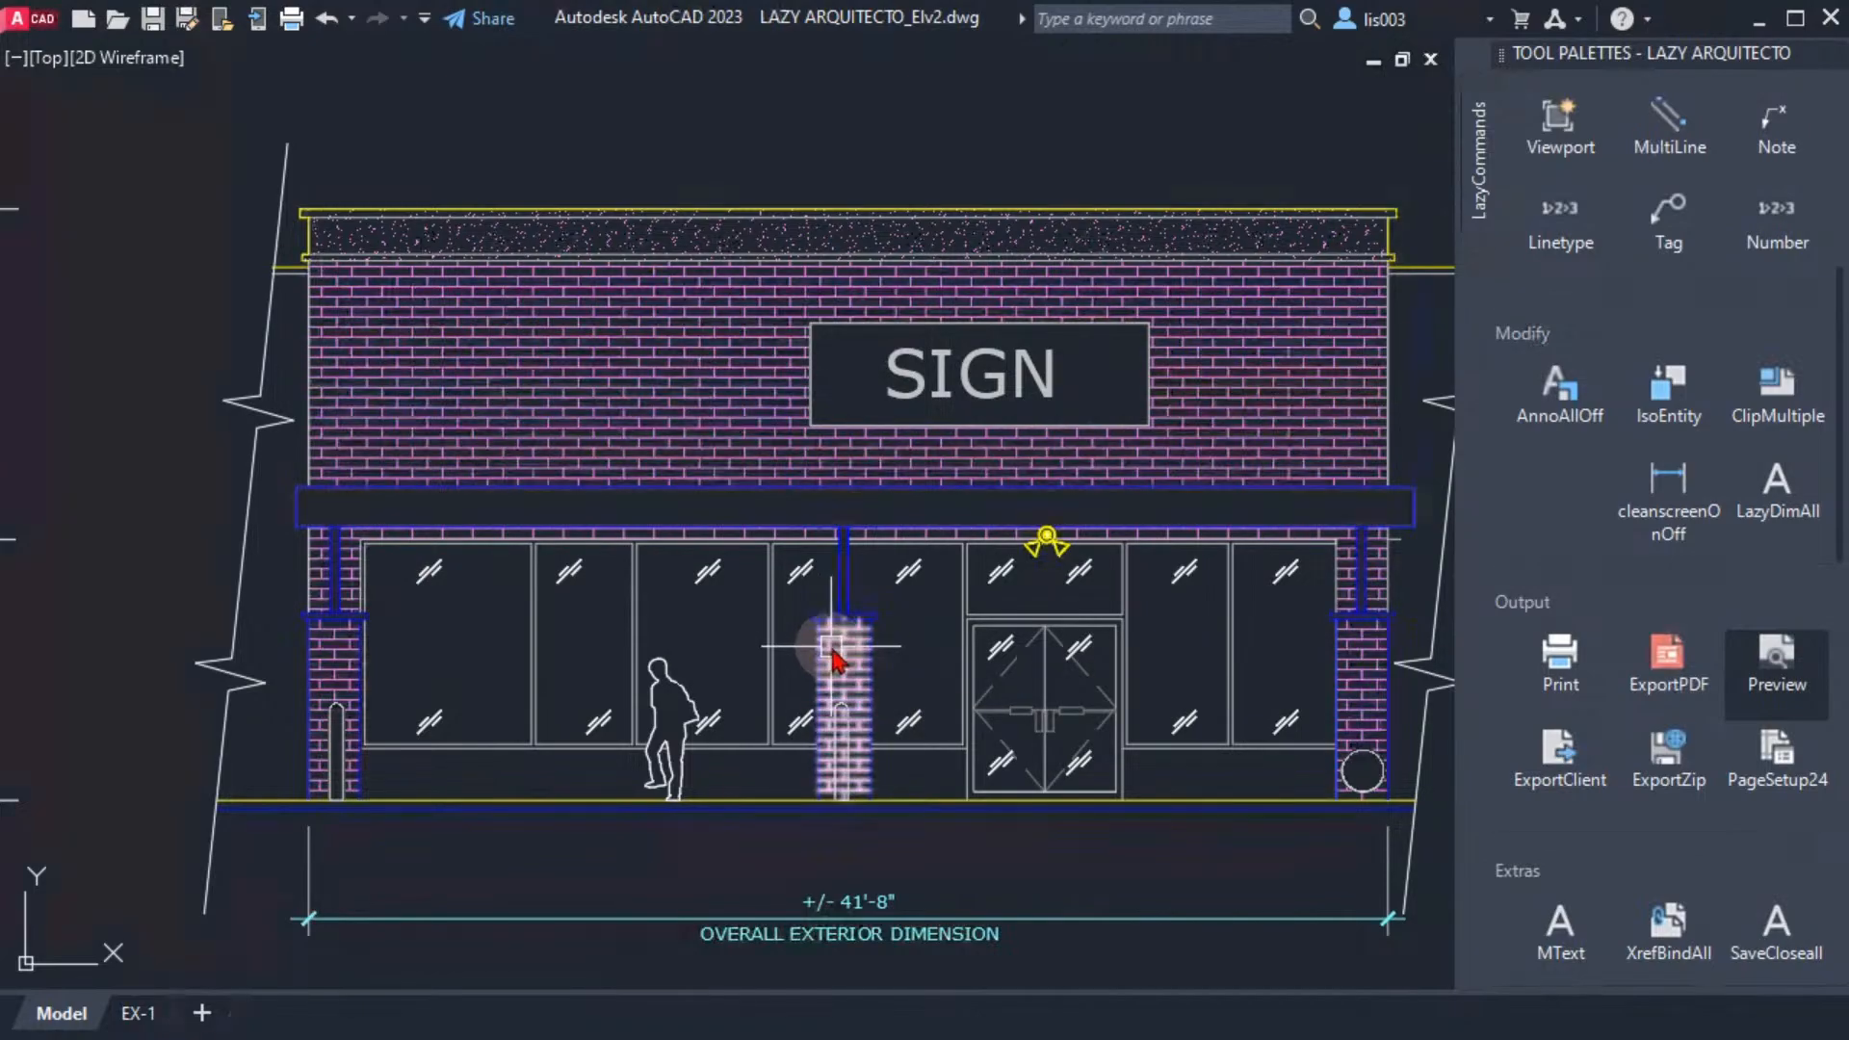
type("q")
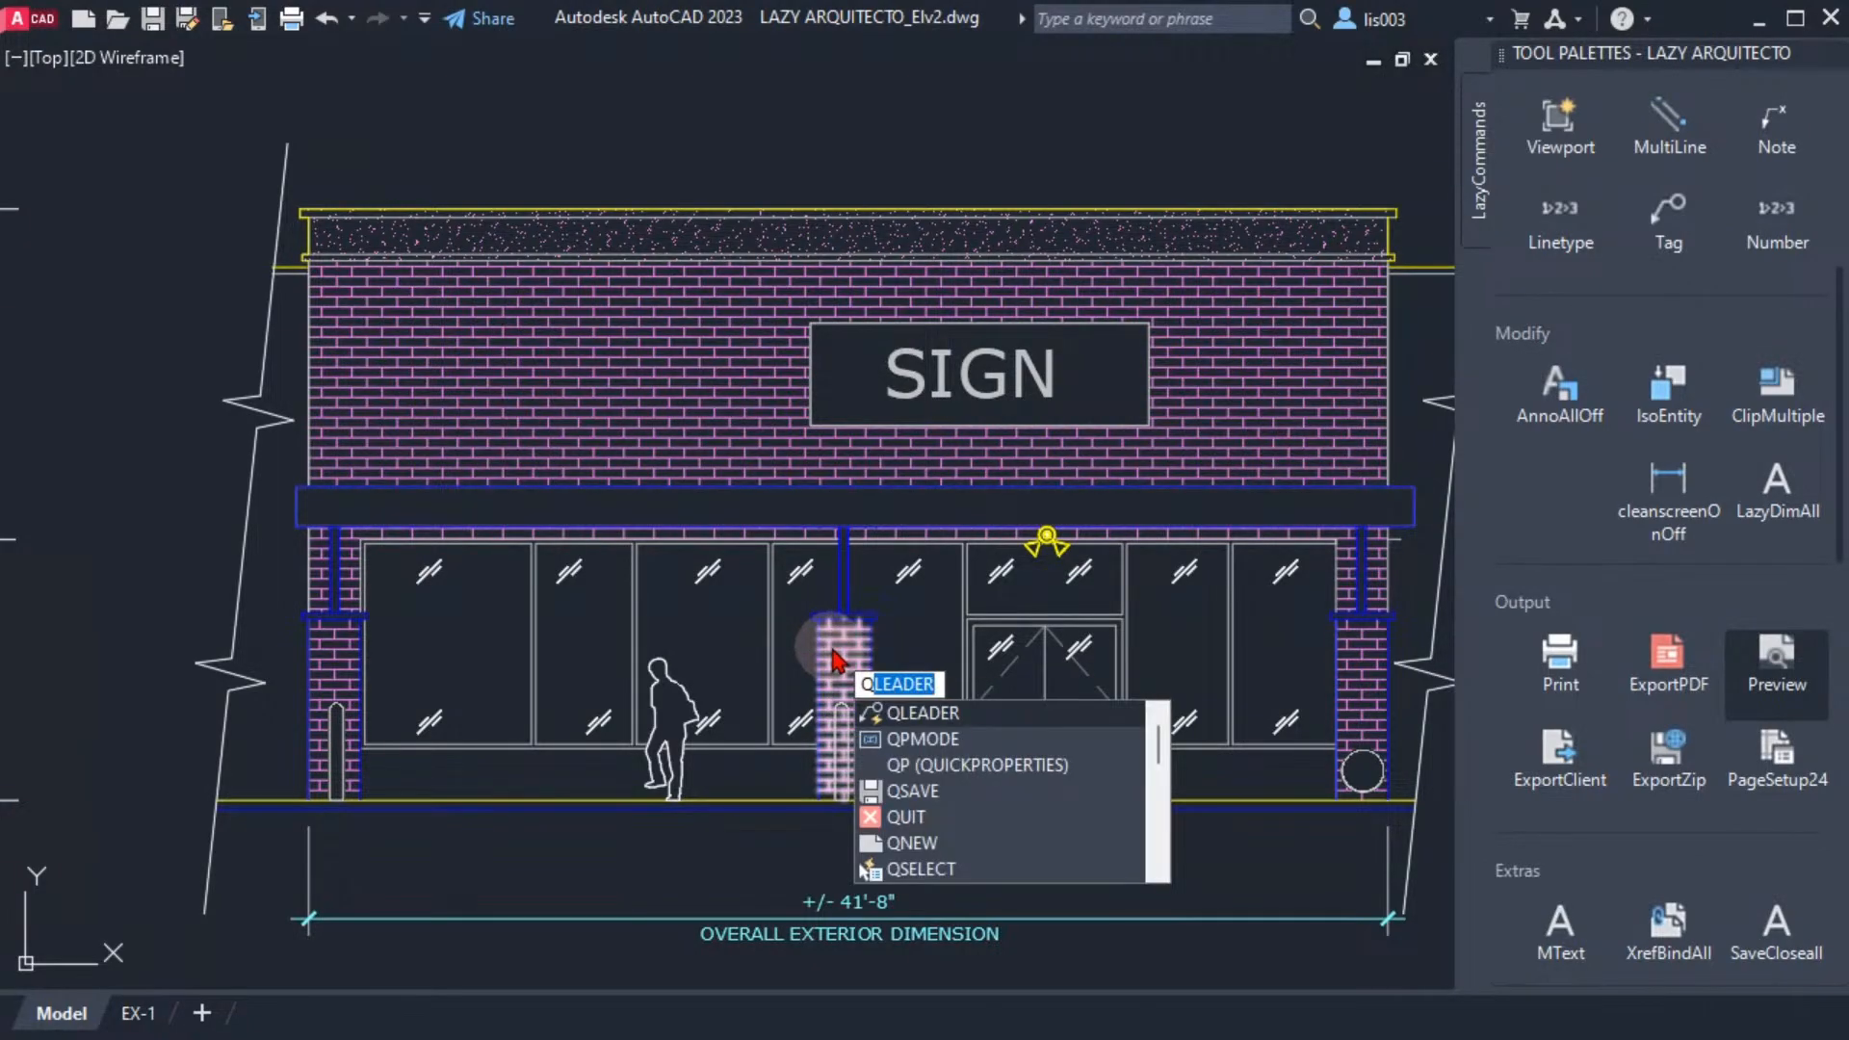
type("om")
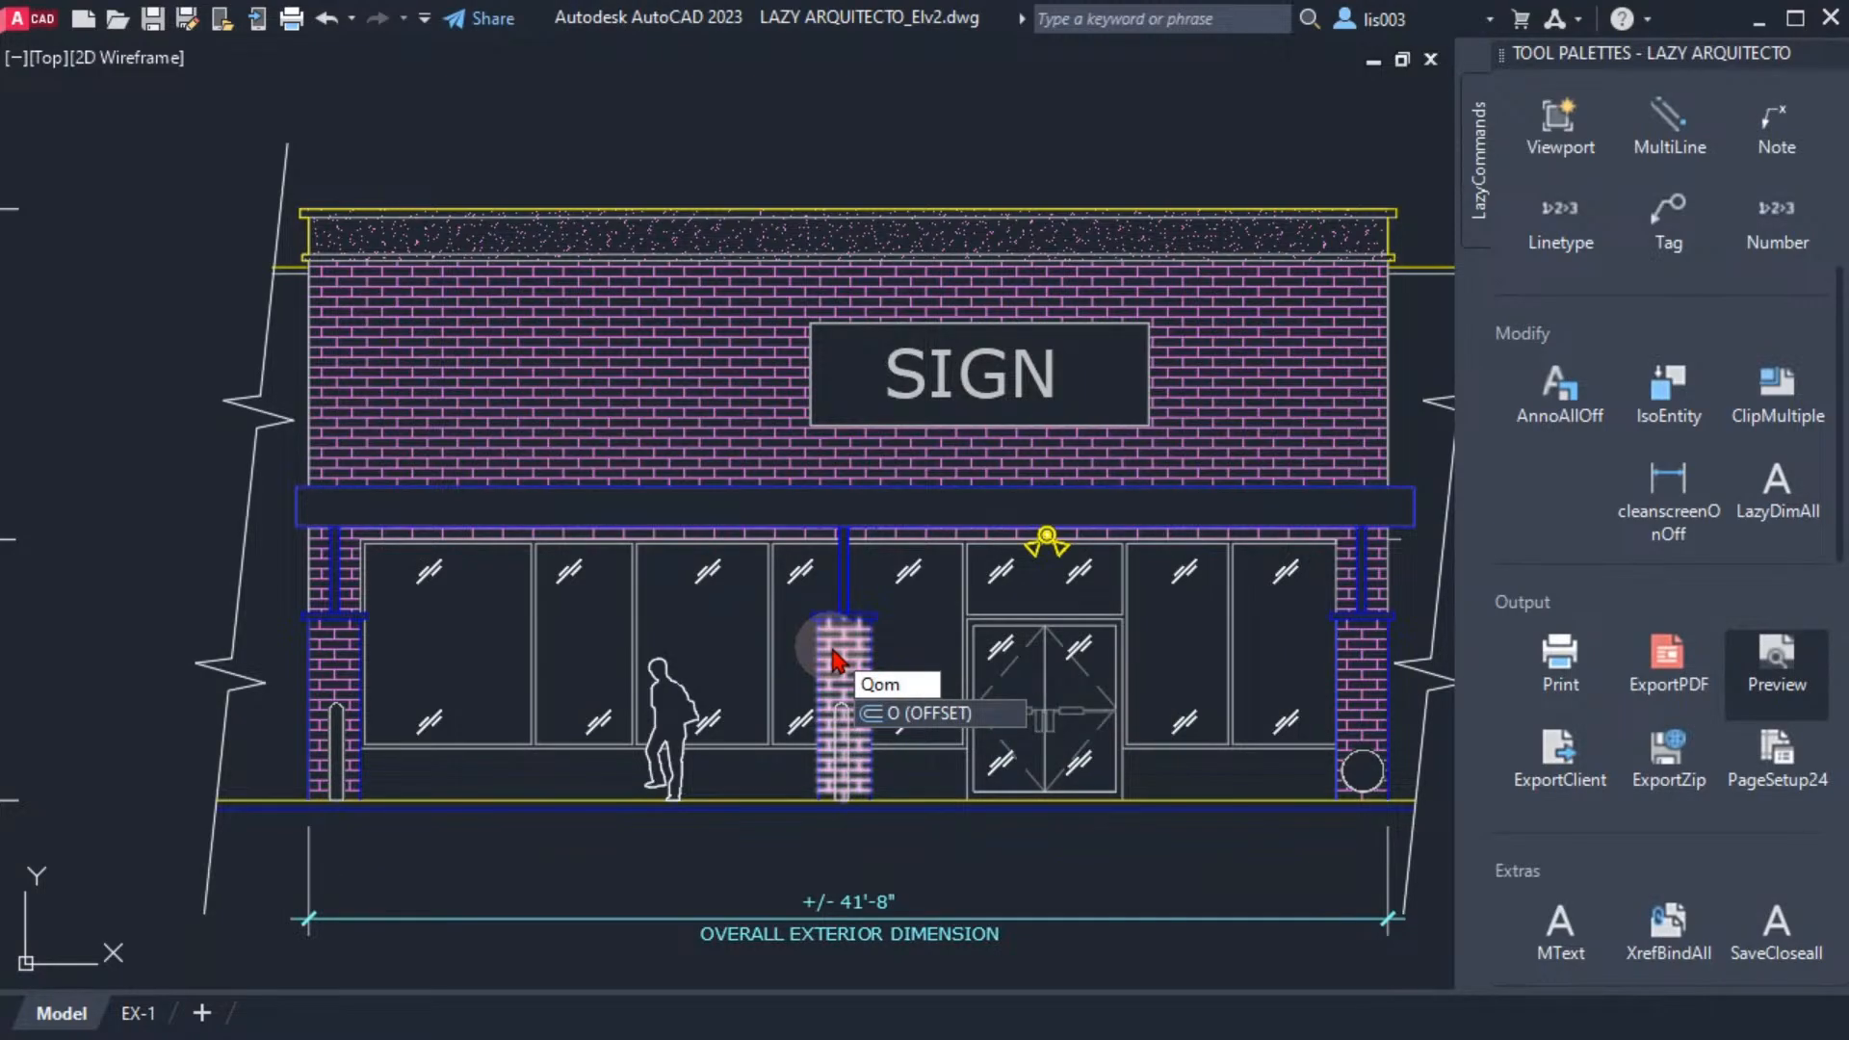
key("BackSpace")
key("BackSpace")
type("PMODE")
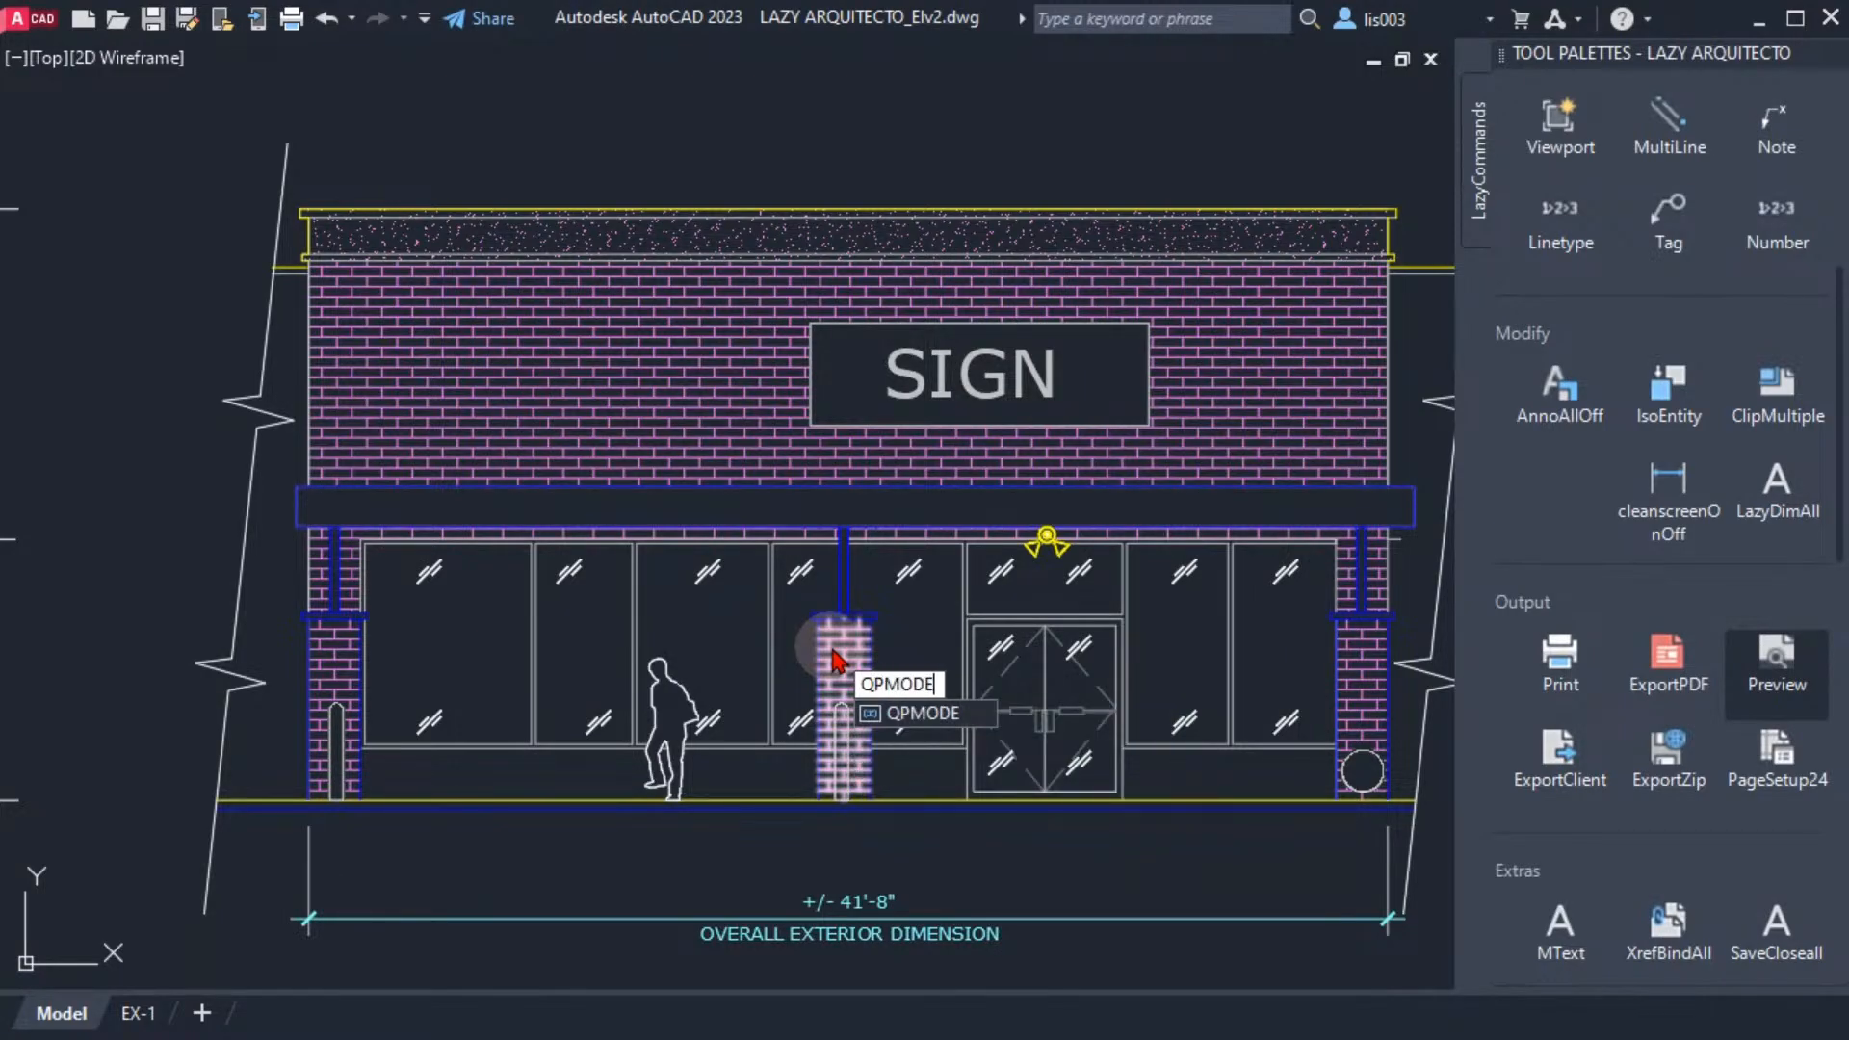
key("Return")
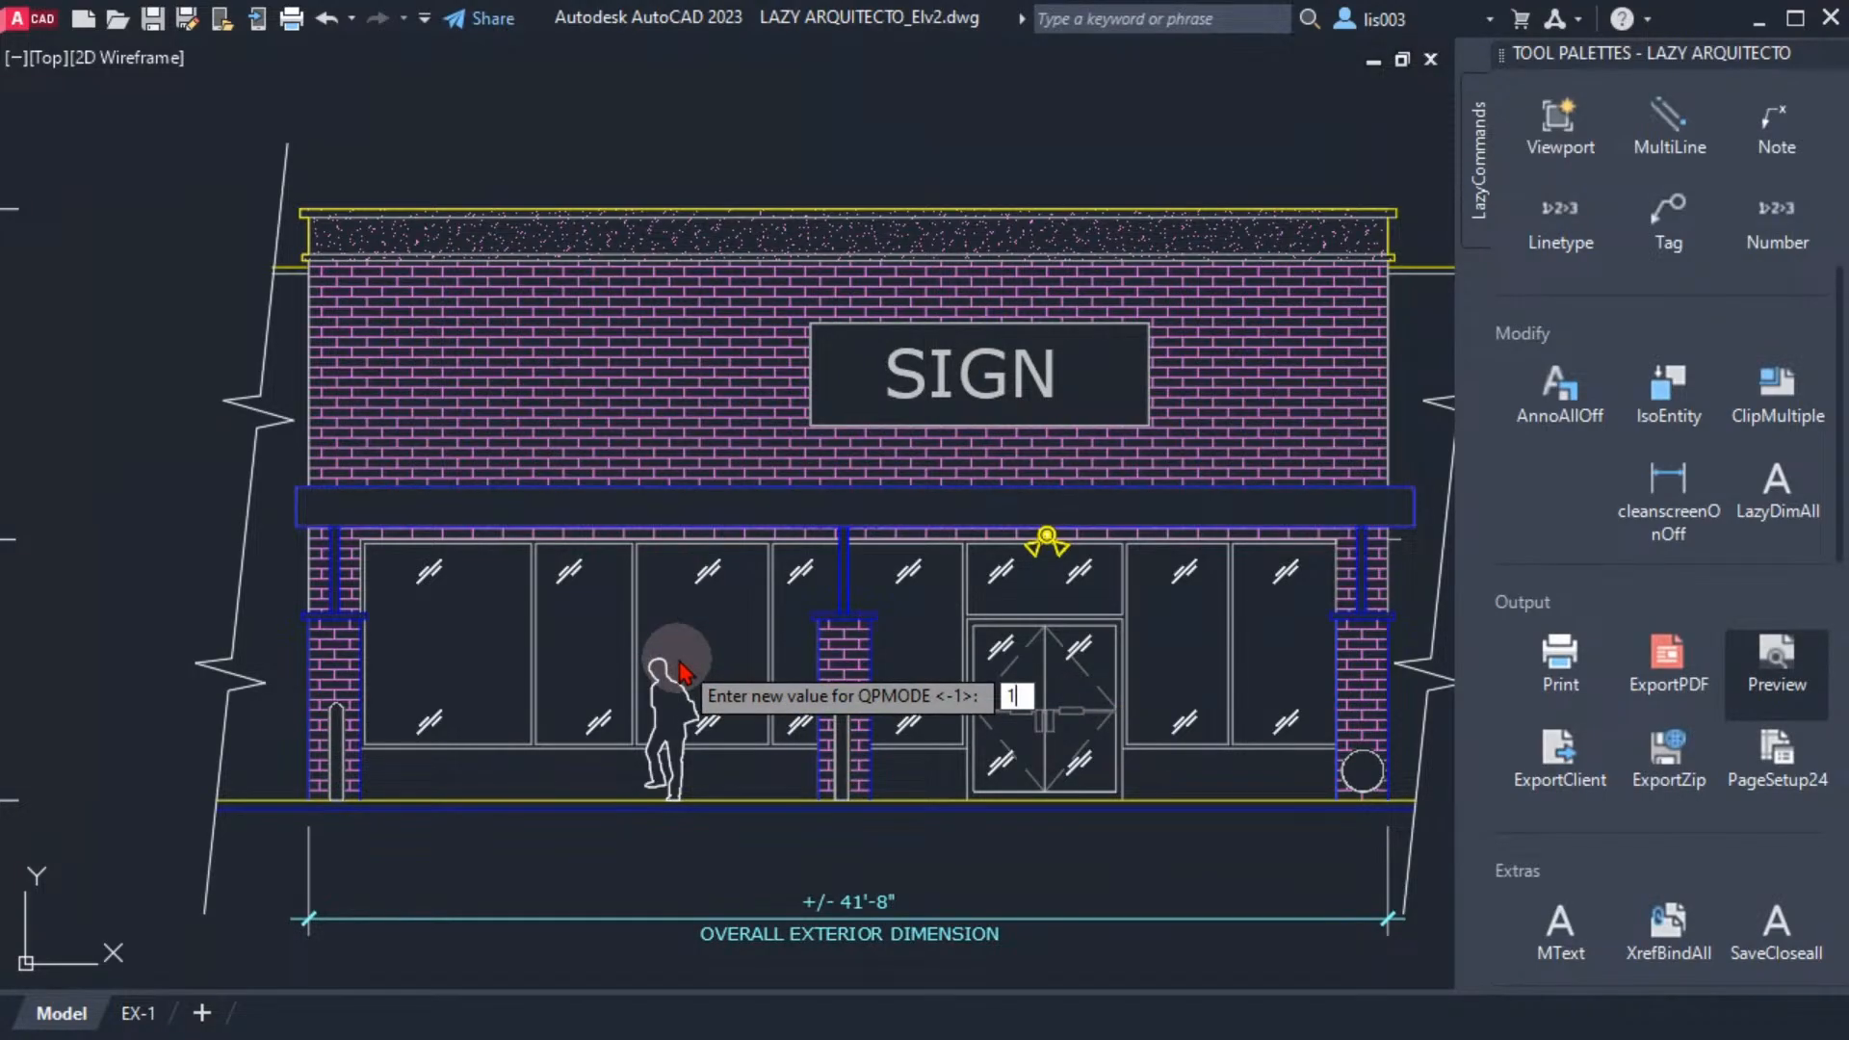
type("1")
key("Return")
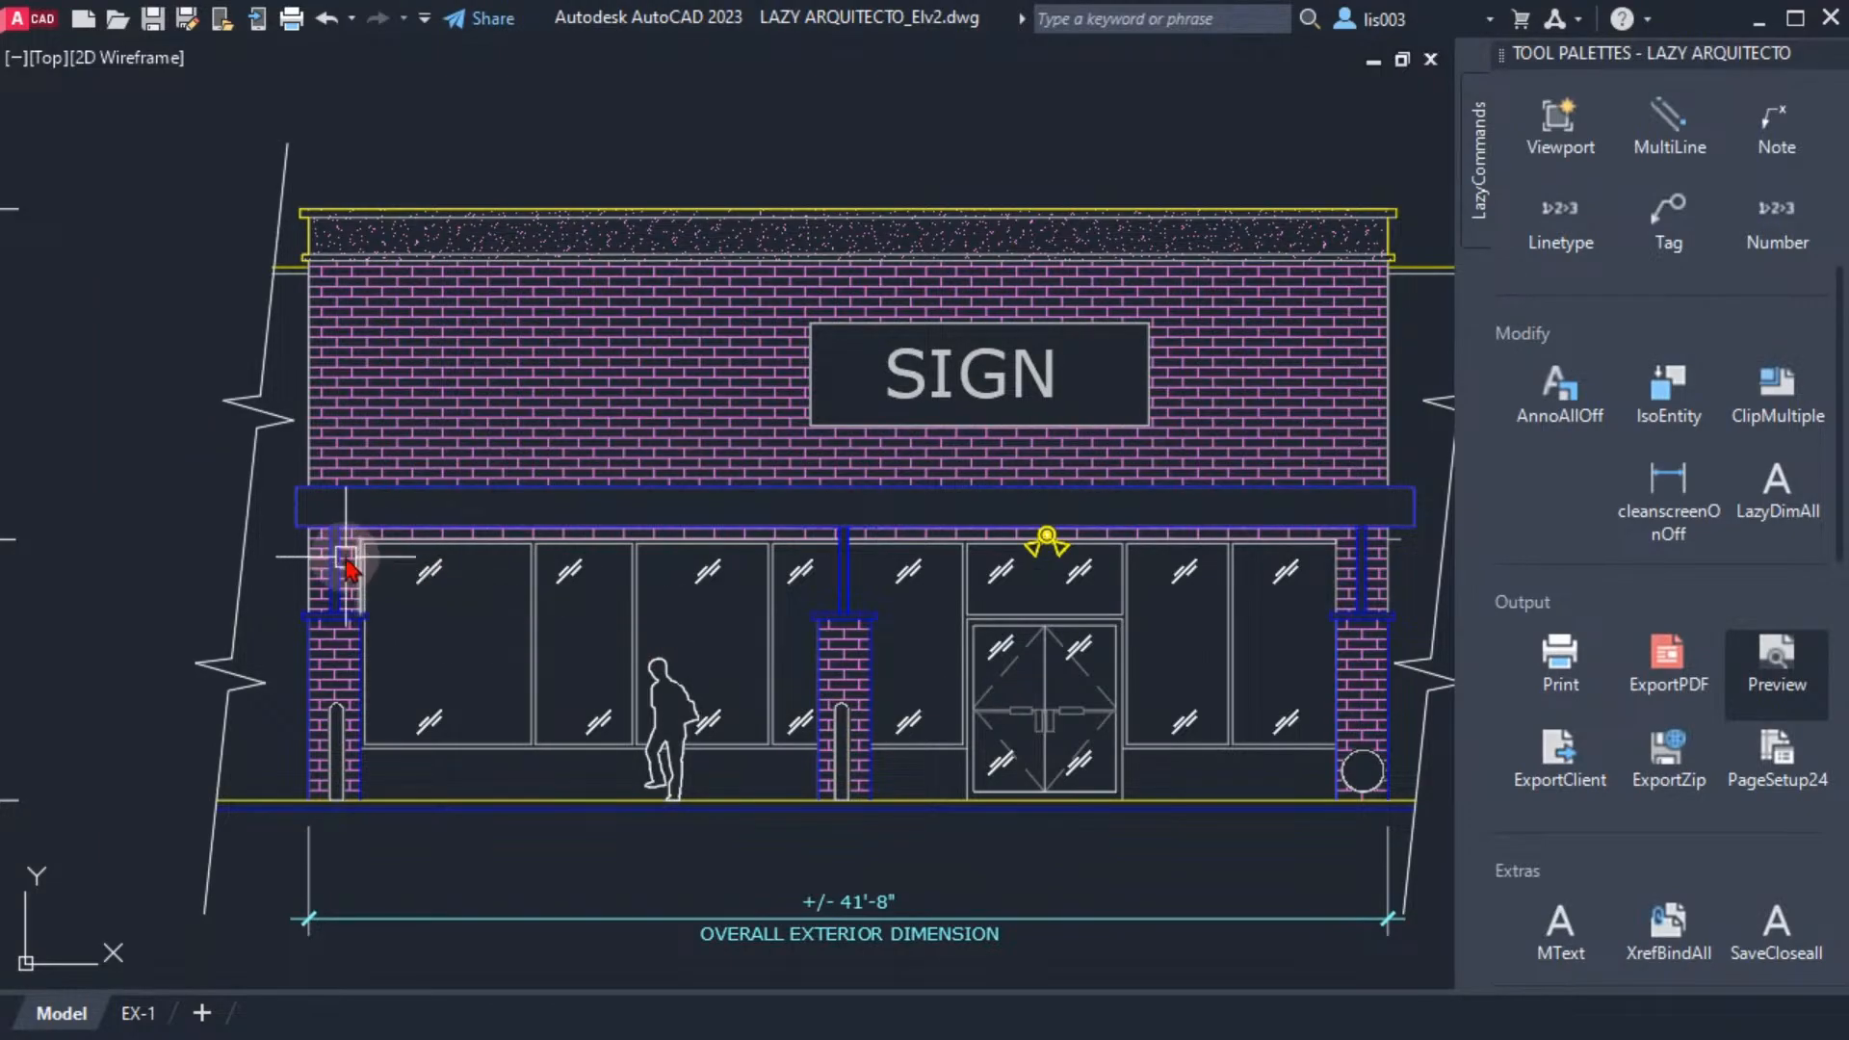
Select the canopy's left end line to check its Quick Properties, and clear the selection
left_click(298, 516)
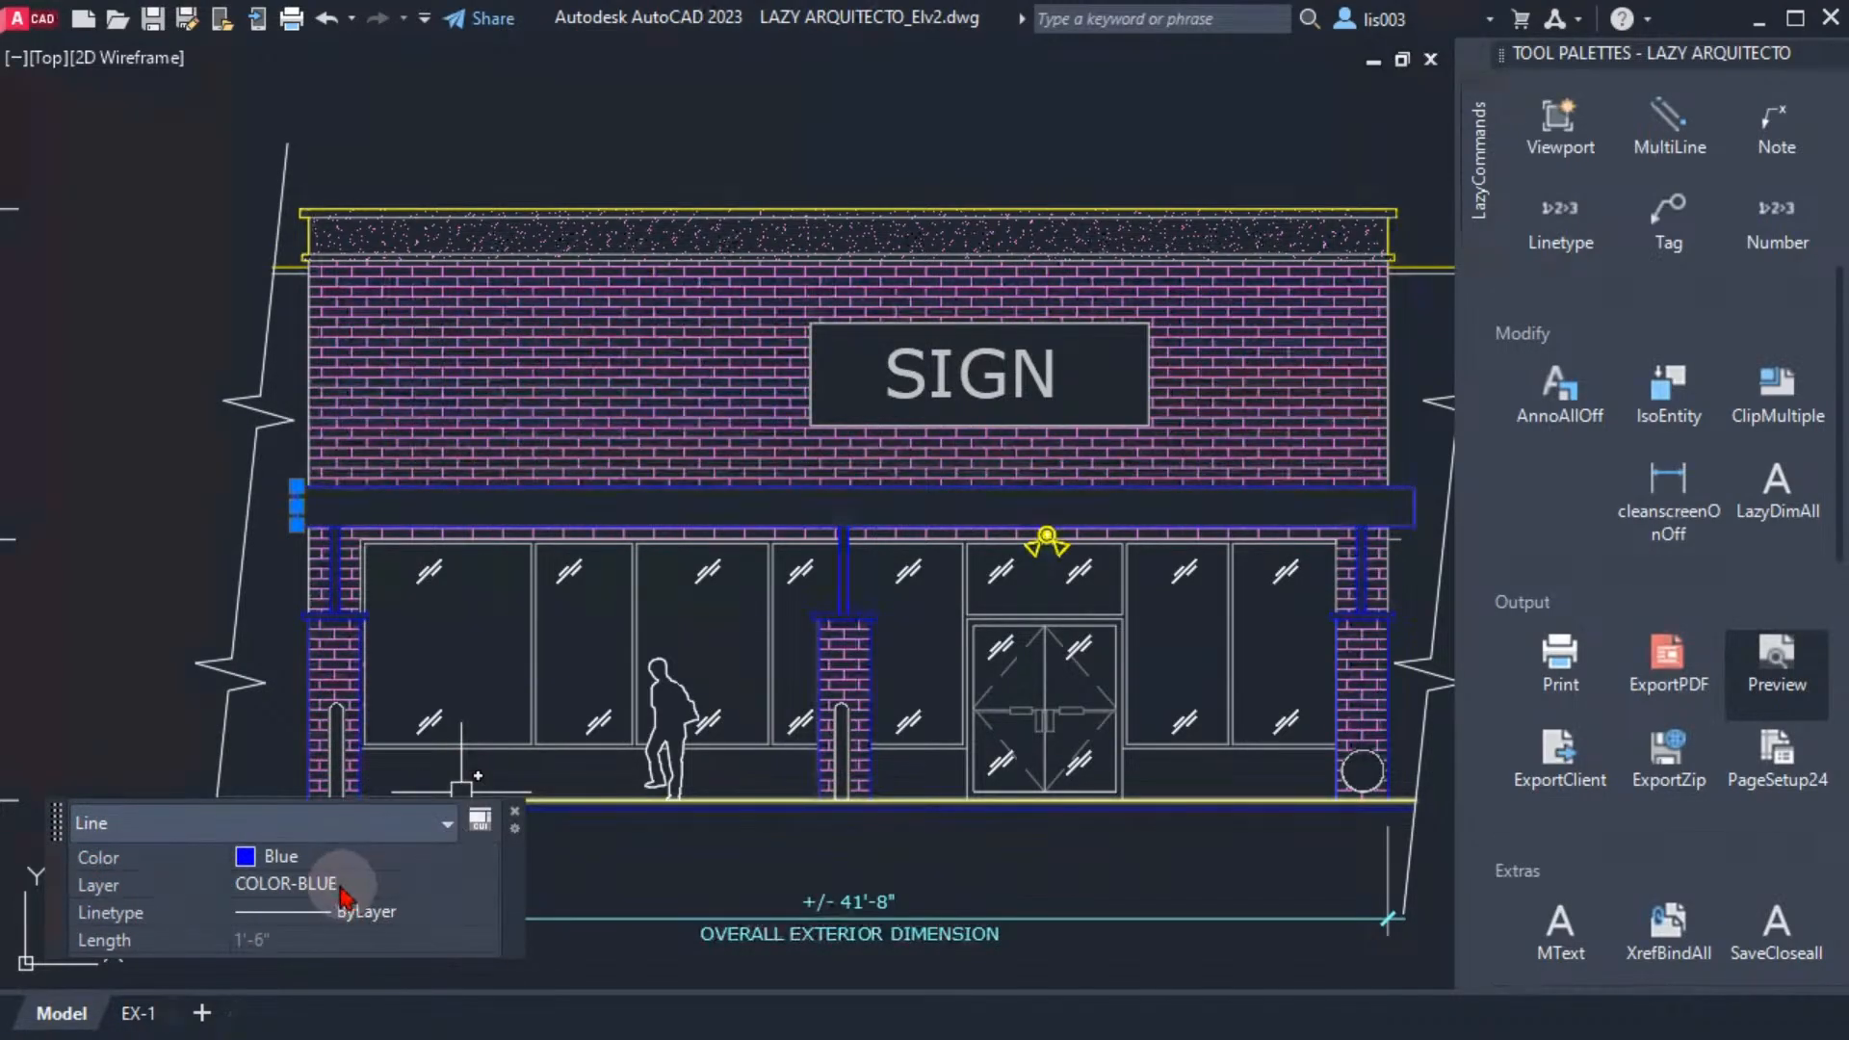
key("Escape")
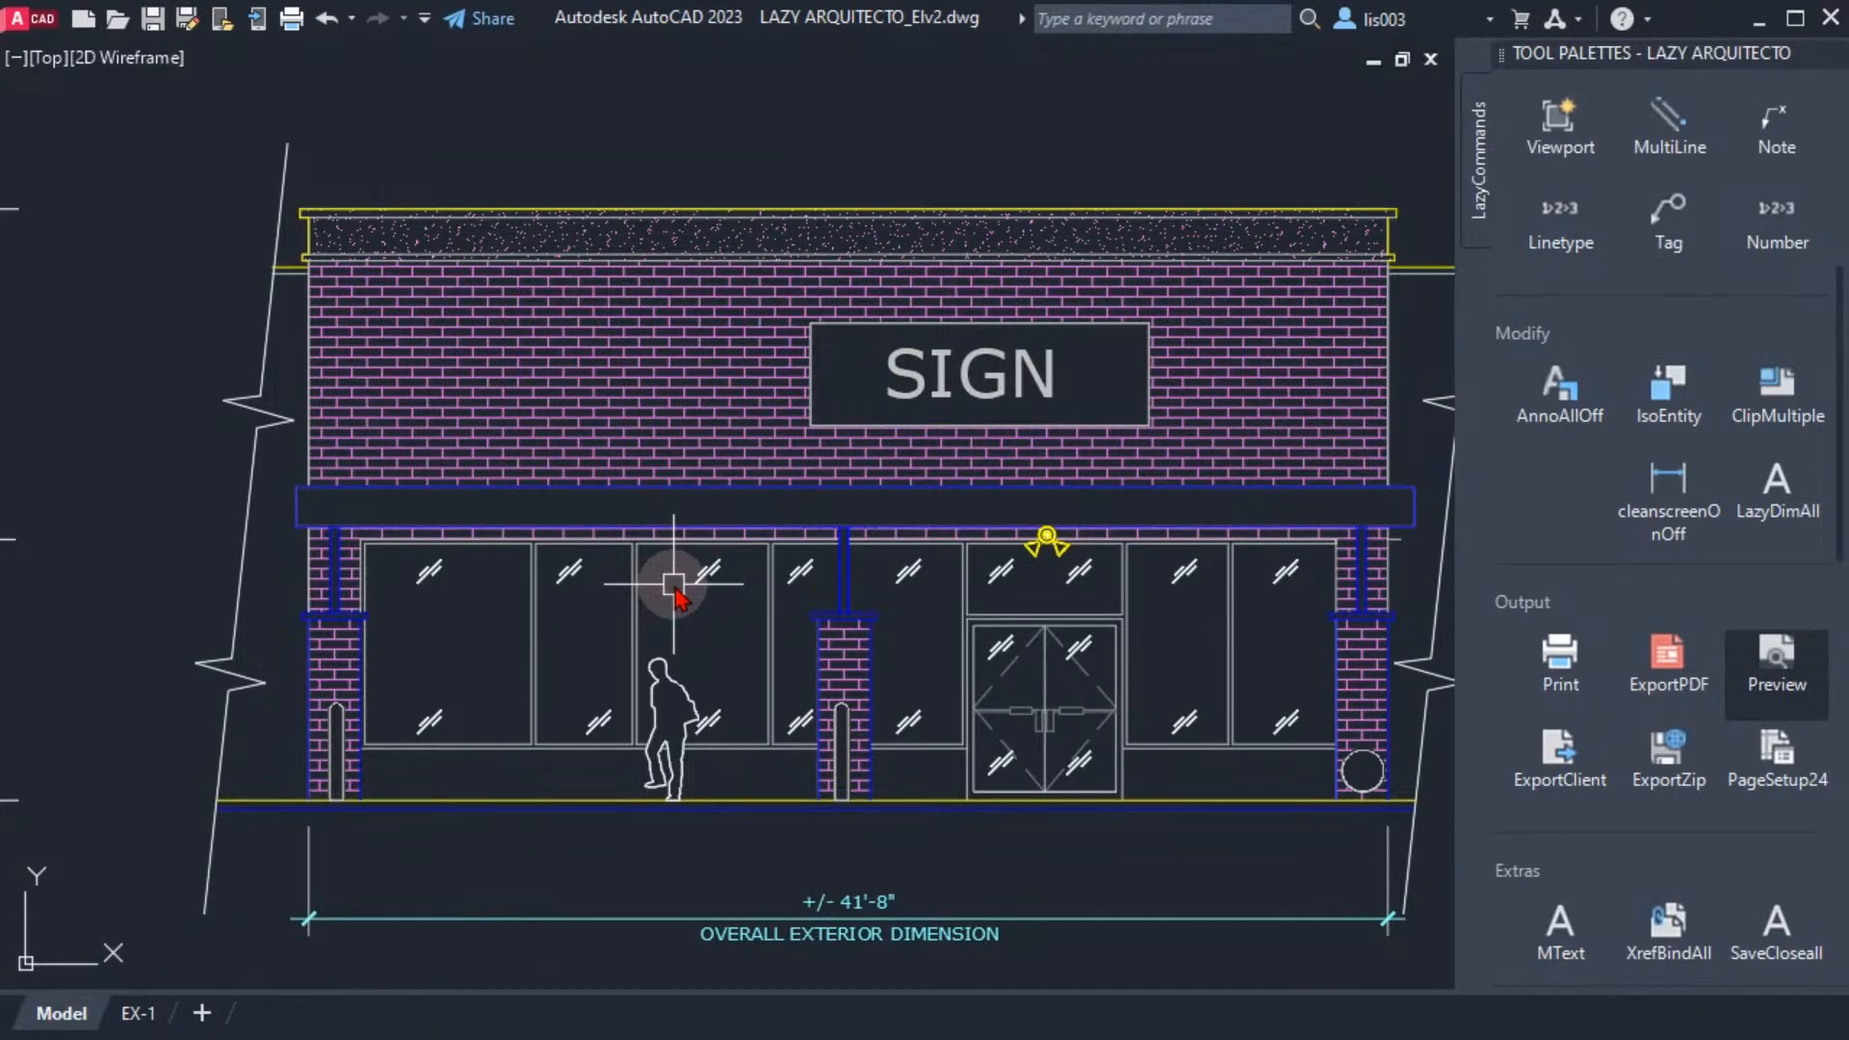
mouse_move(760, 559)
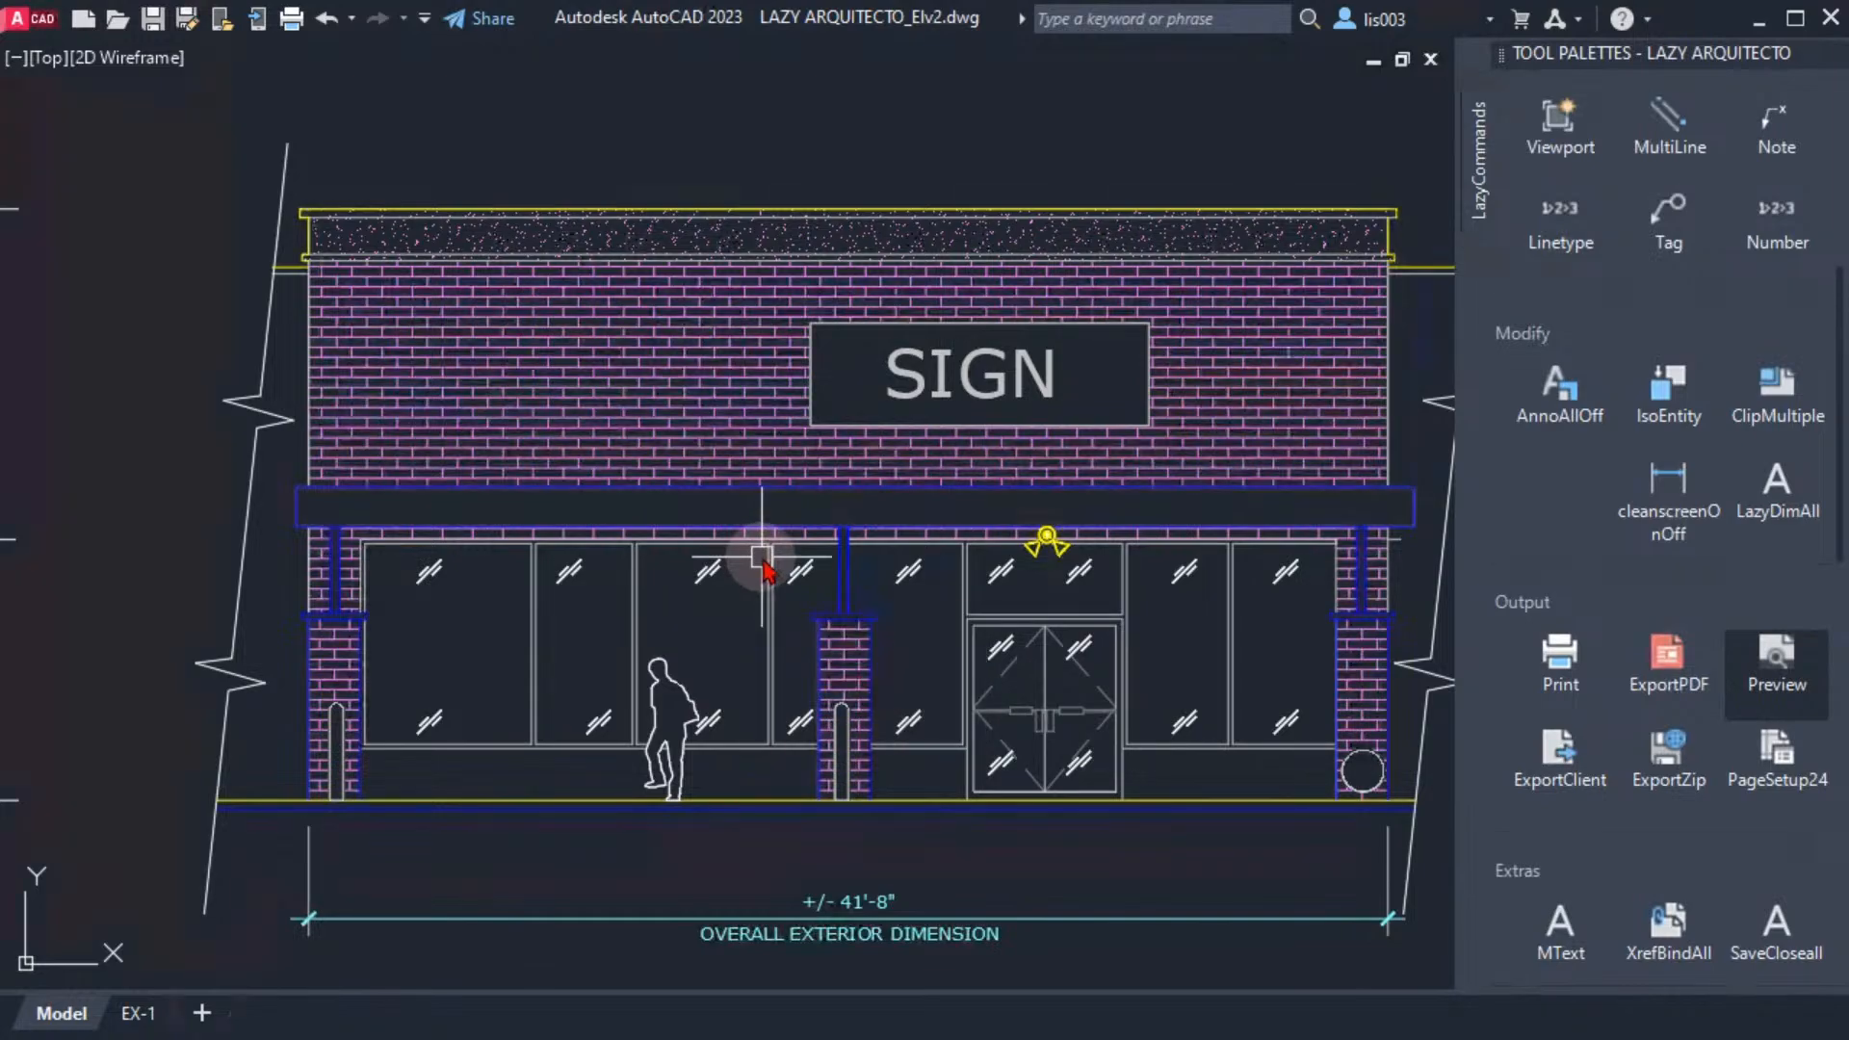
Select the canopy's upper edge line and move its Quick Properties panel below the storefront's entrance doors
left_click(291, 513)
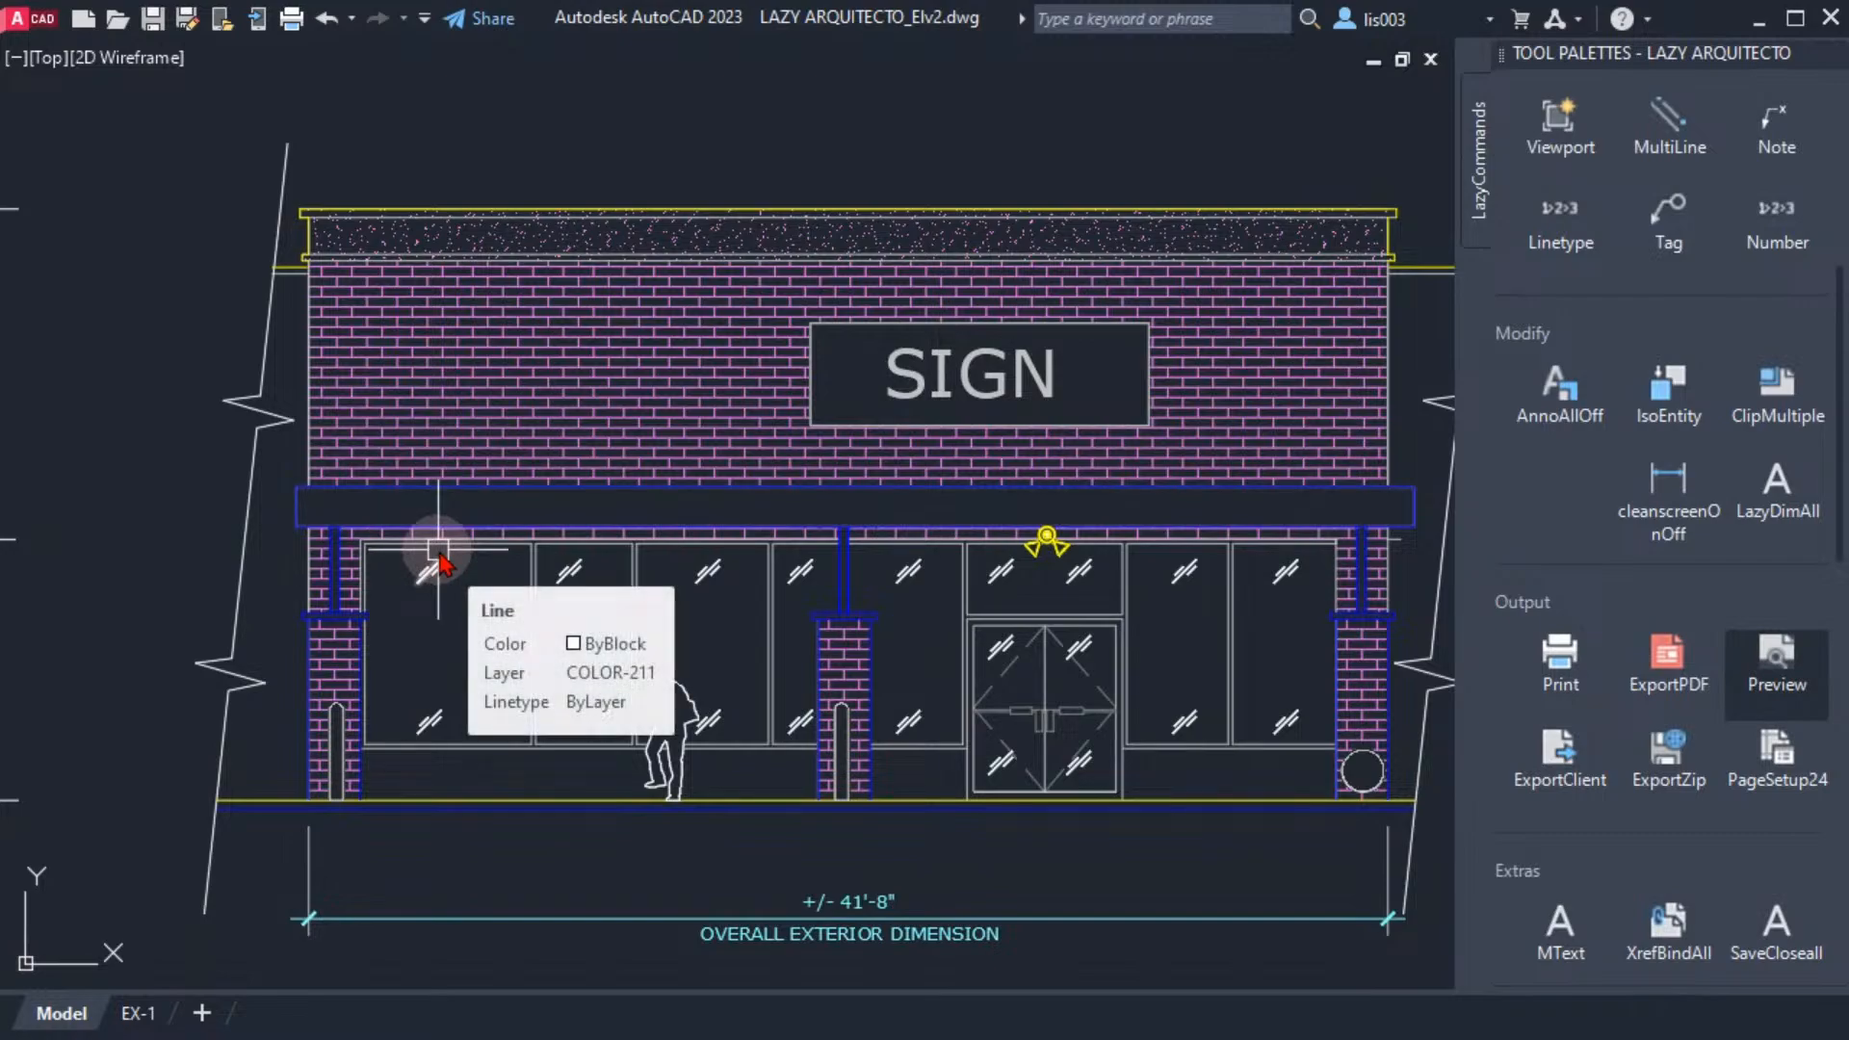
left_click(287, 496)
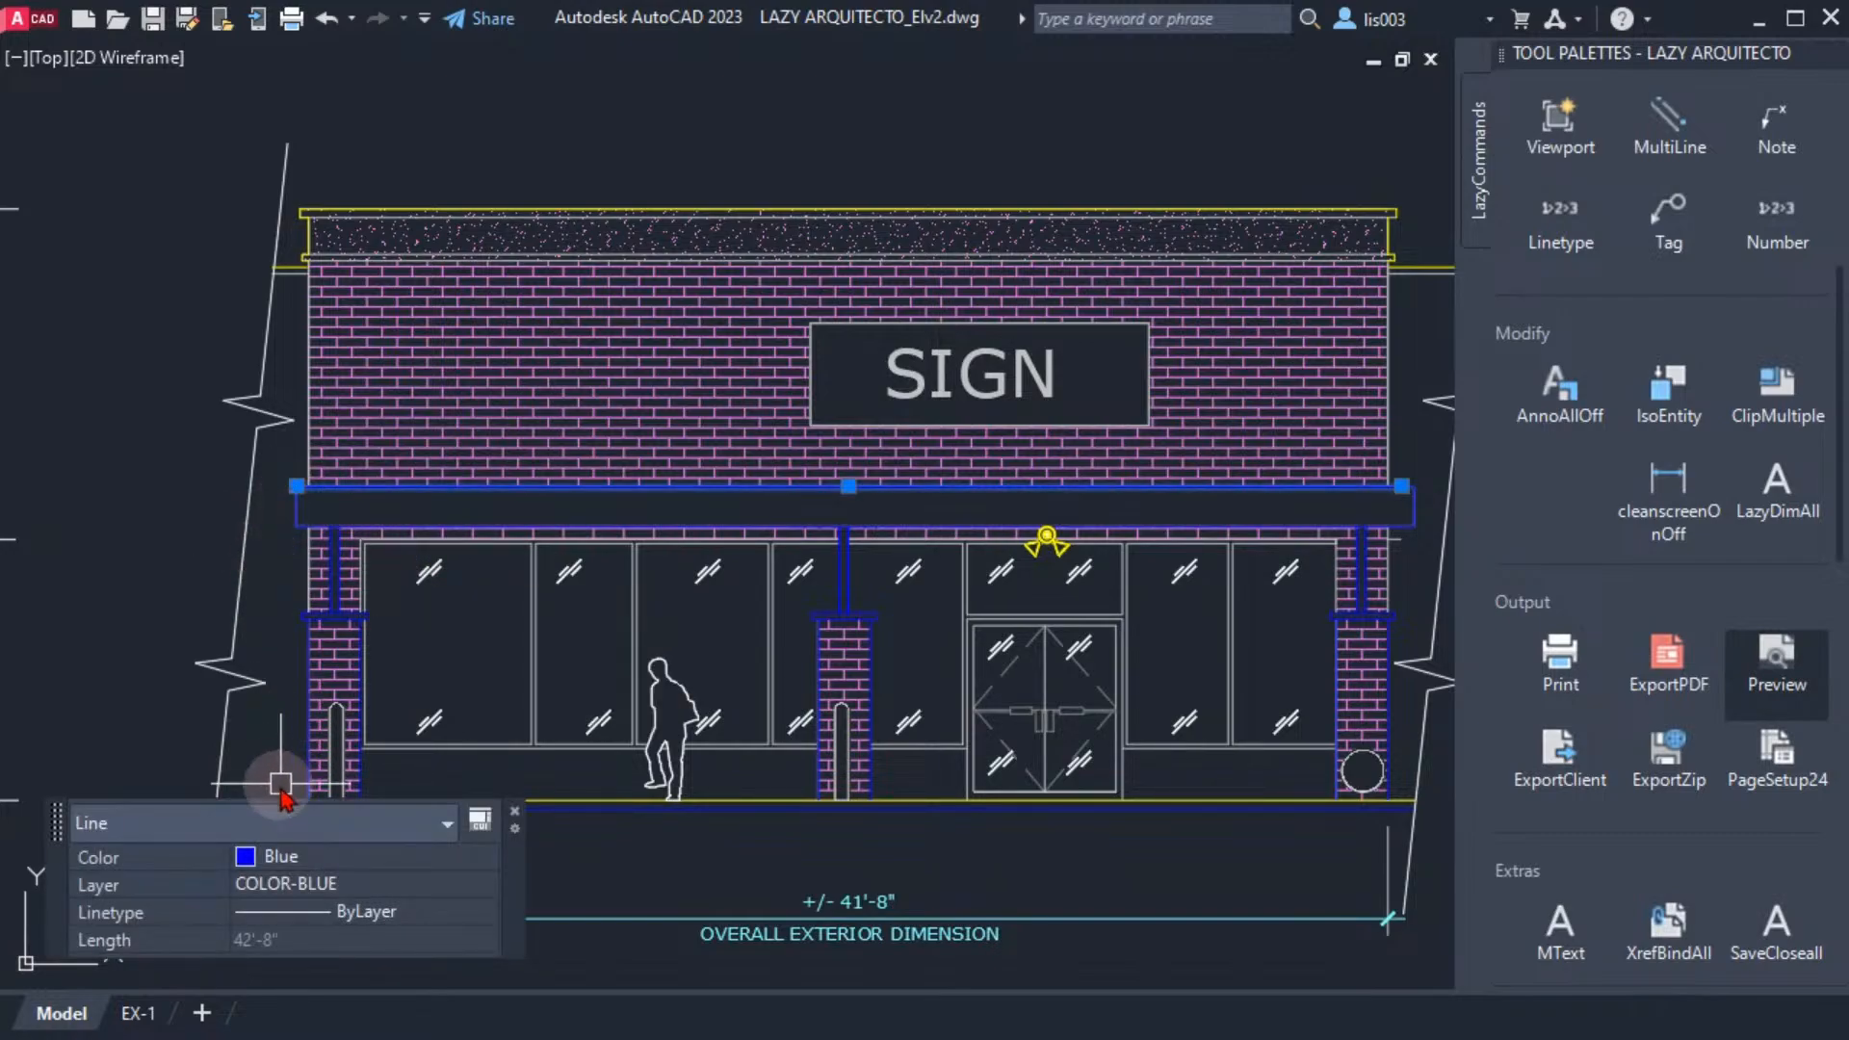
mouse_move(55, 824)
left_mouse_down()
mouse_move(59, 945)
mouse_move(31, 817)
mouse_move(122, 887)
mouse_move(799, 303)
mouse_move(991, 108)
mouse_move(913, 623)
mouse_move(985, 860)
left_mouse_up()
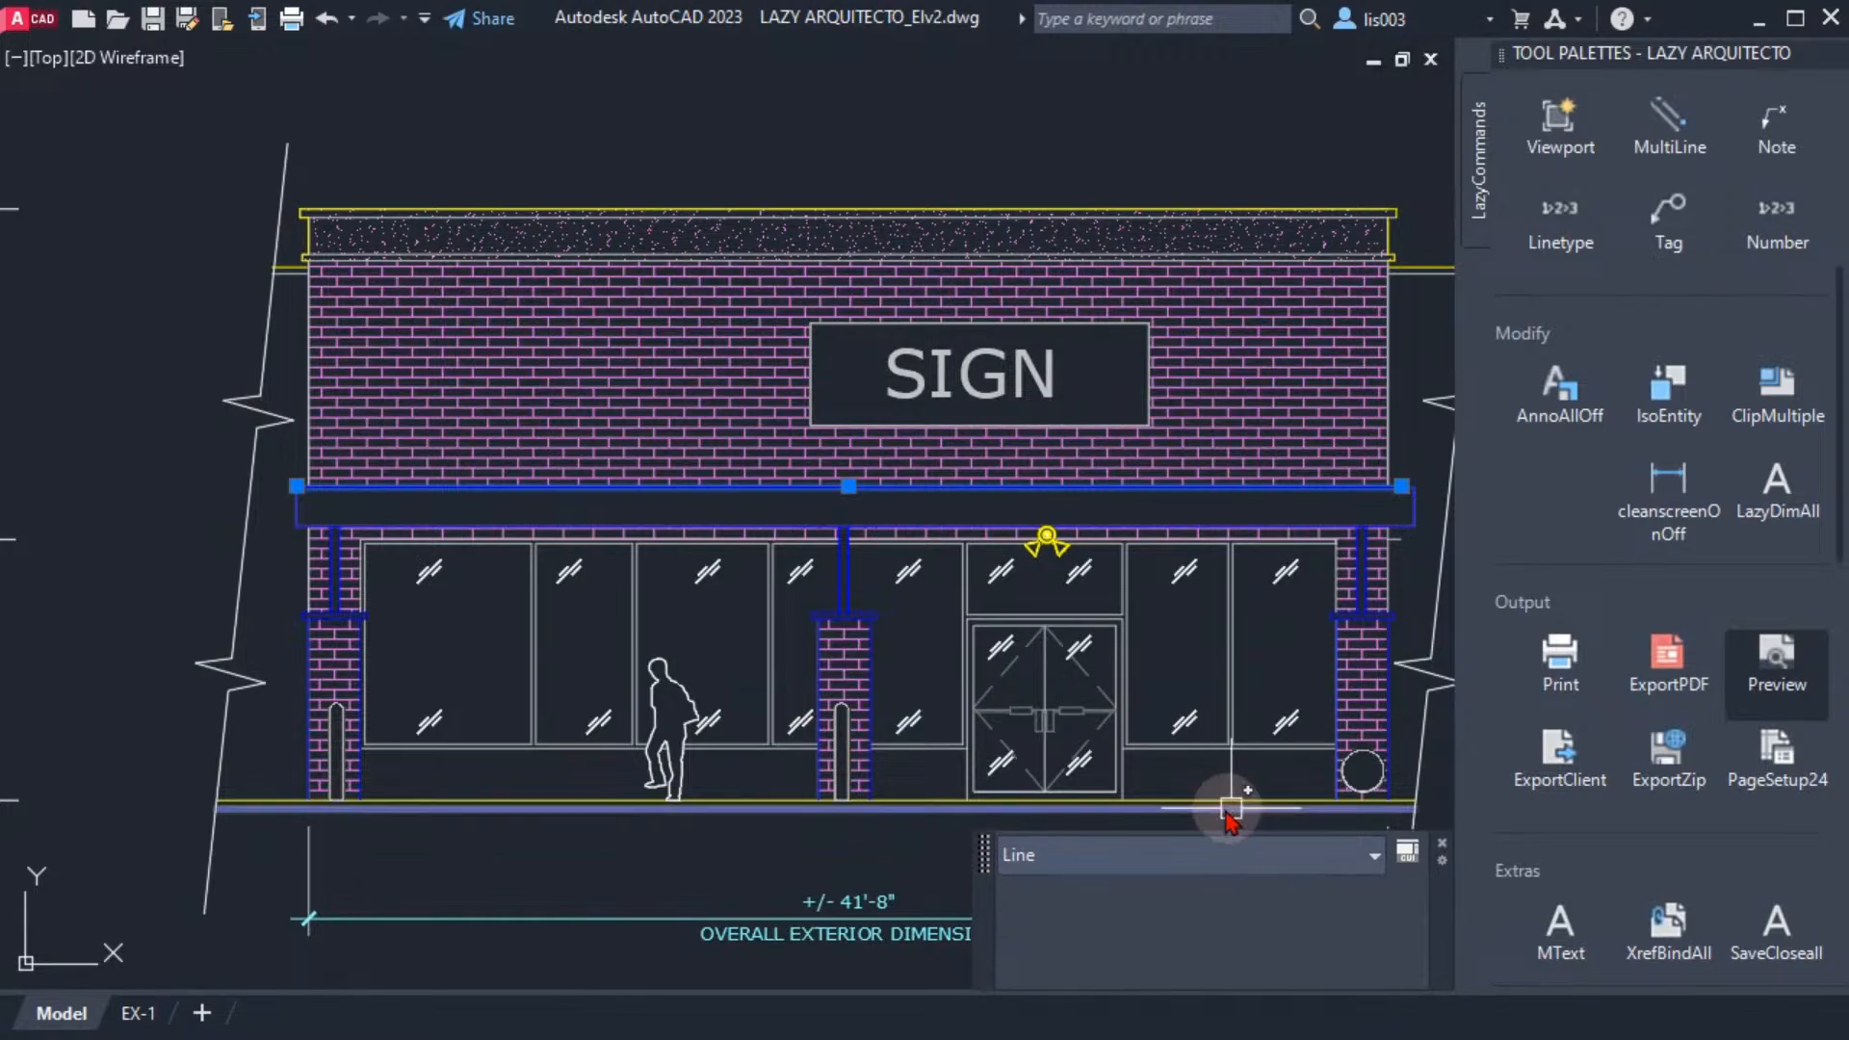
Clear the current selection and select all lines similar to the canopy's left end line
middle_click_drag(569, 698, 558, 683)
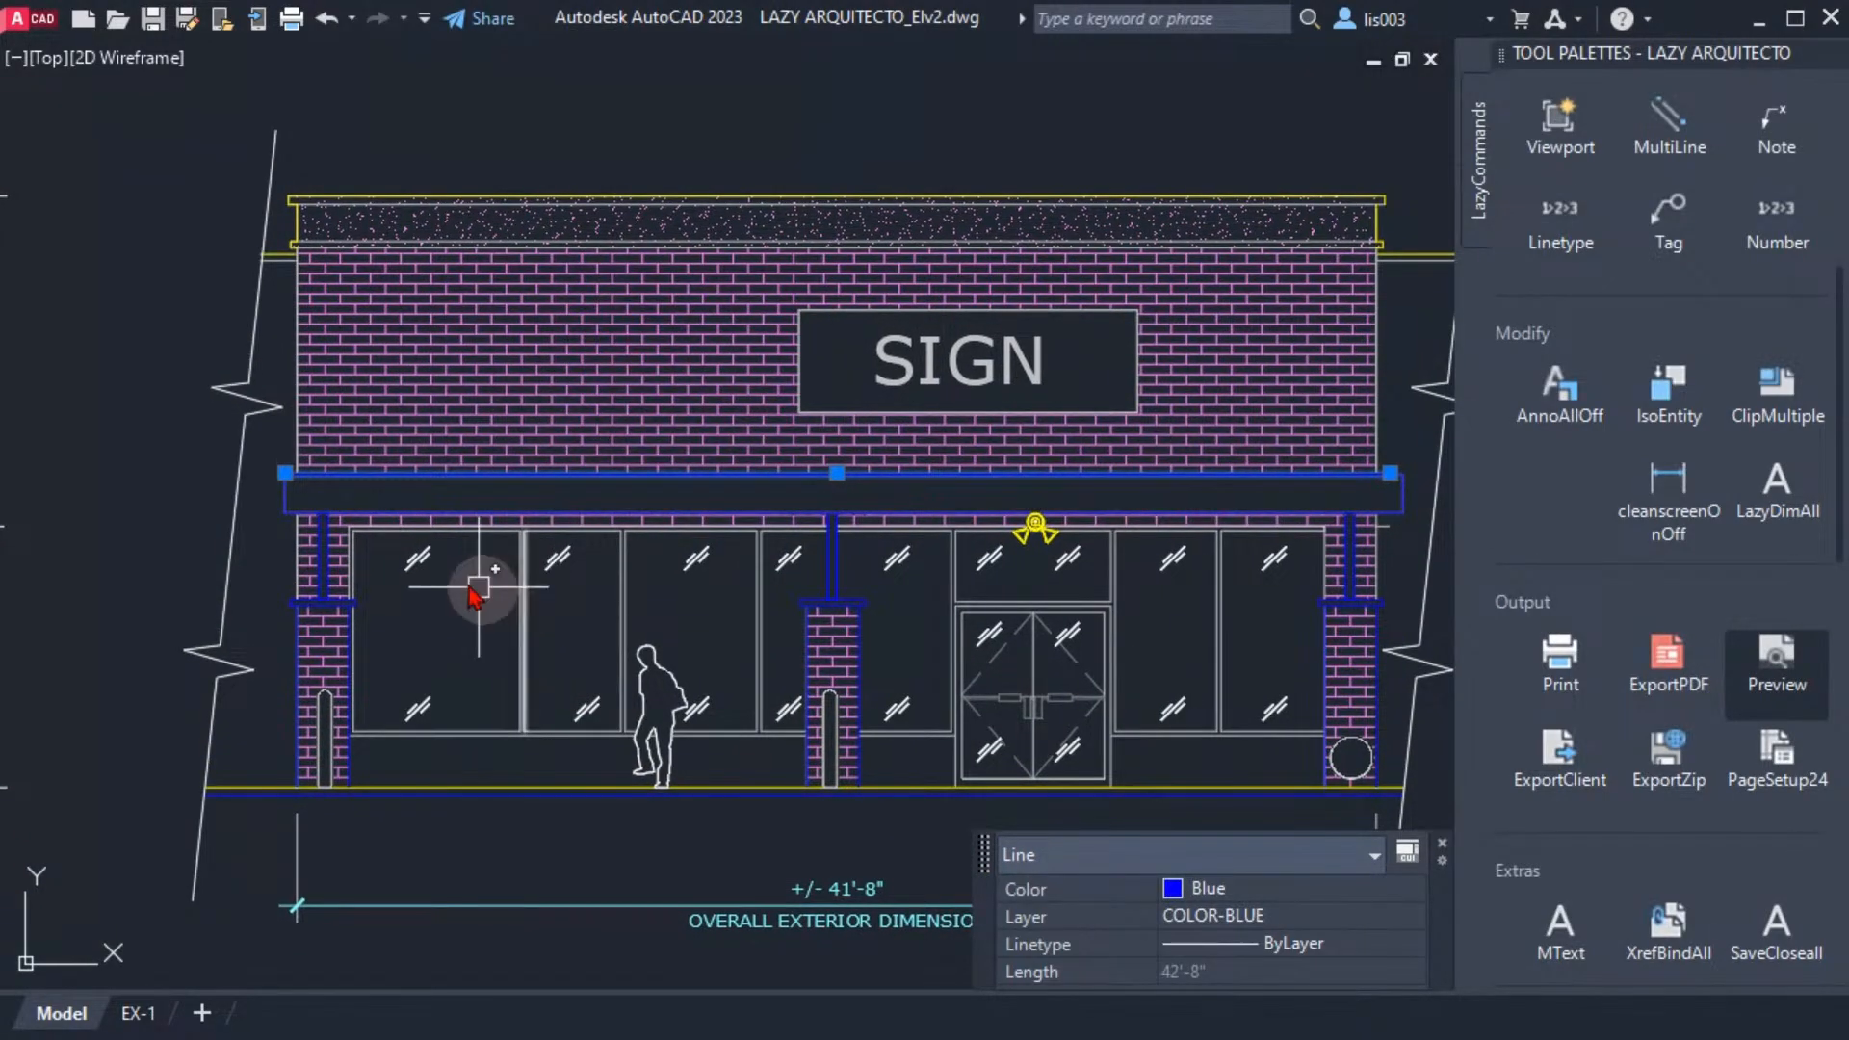
key("Escape")
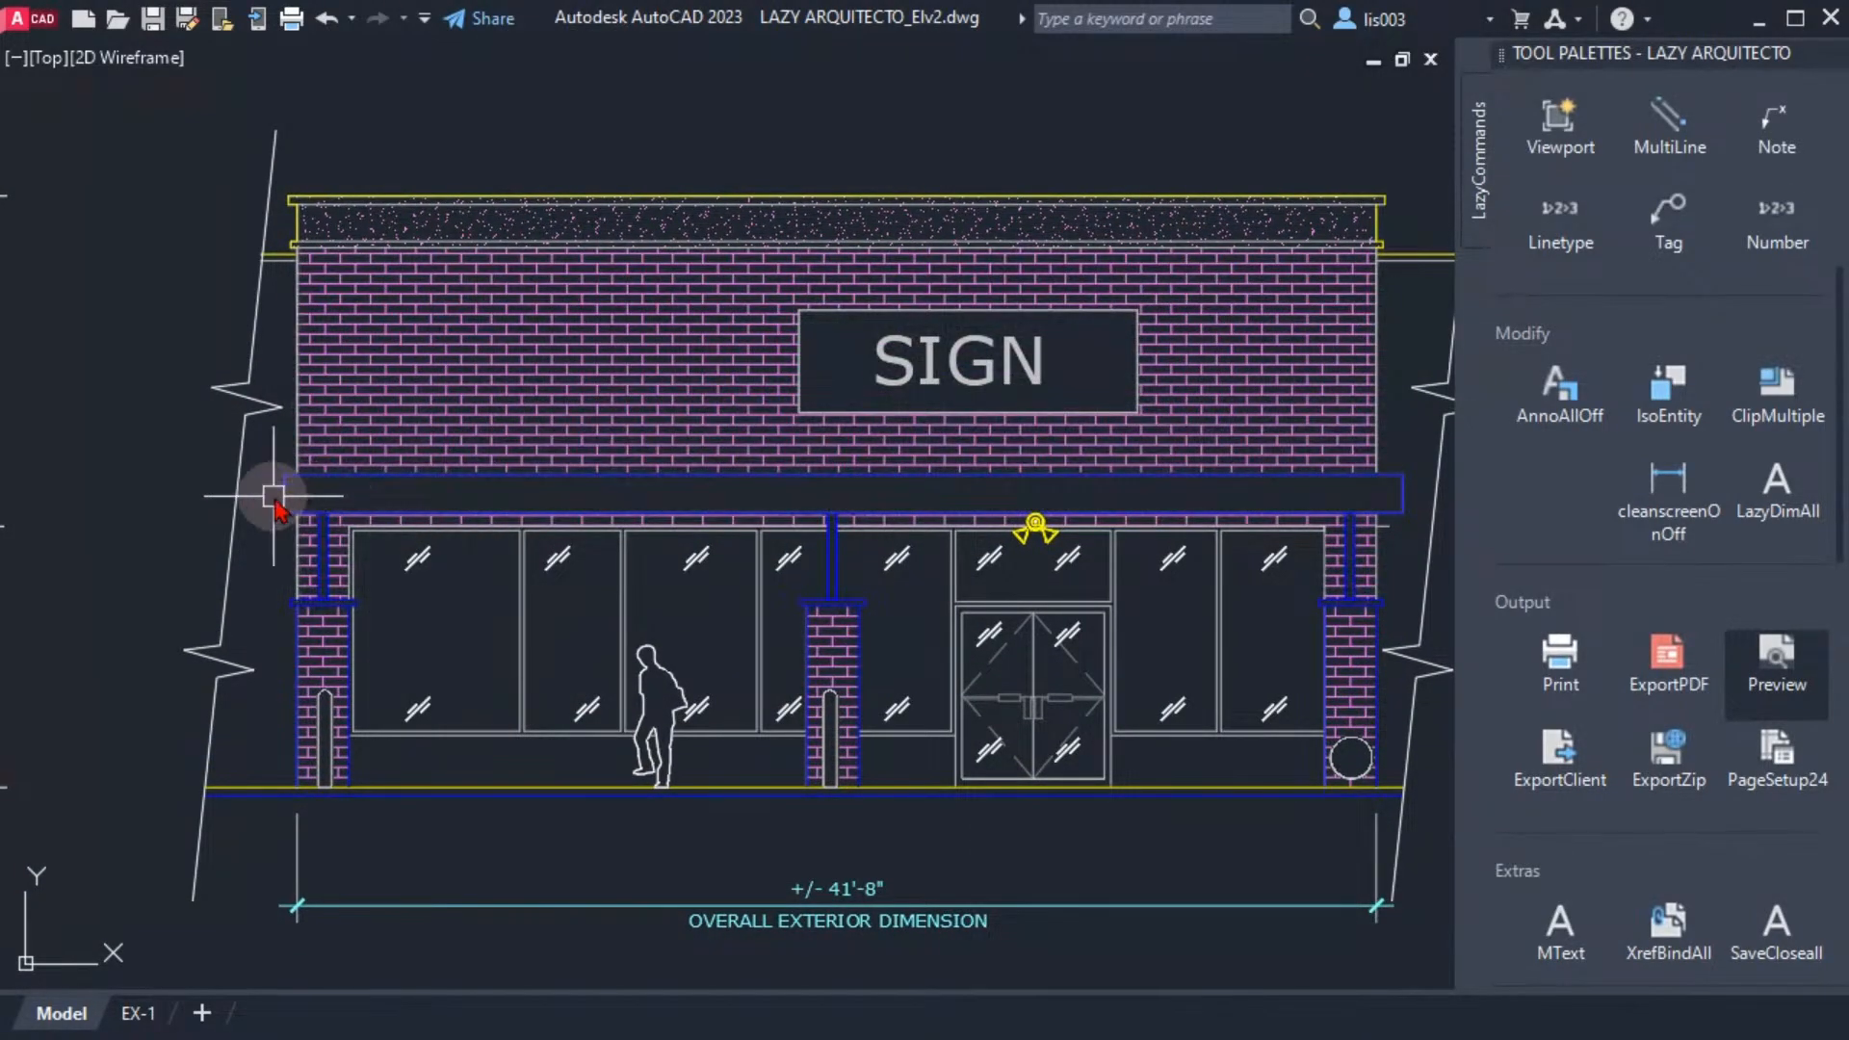
left_click(286, 496)
right_click(421, 640)
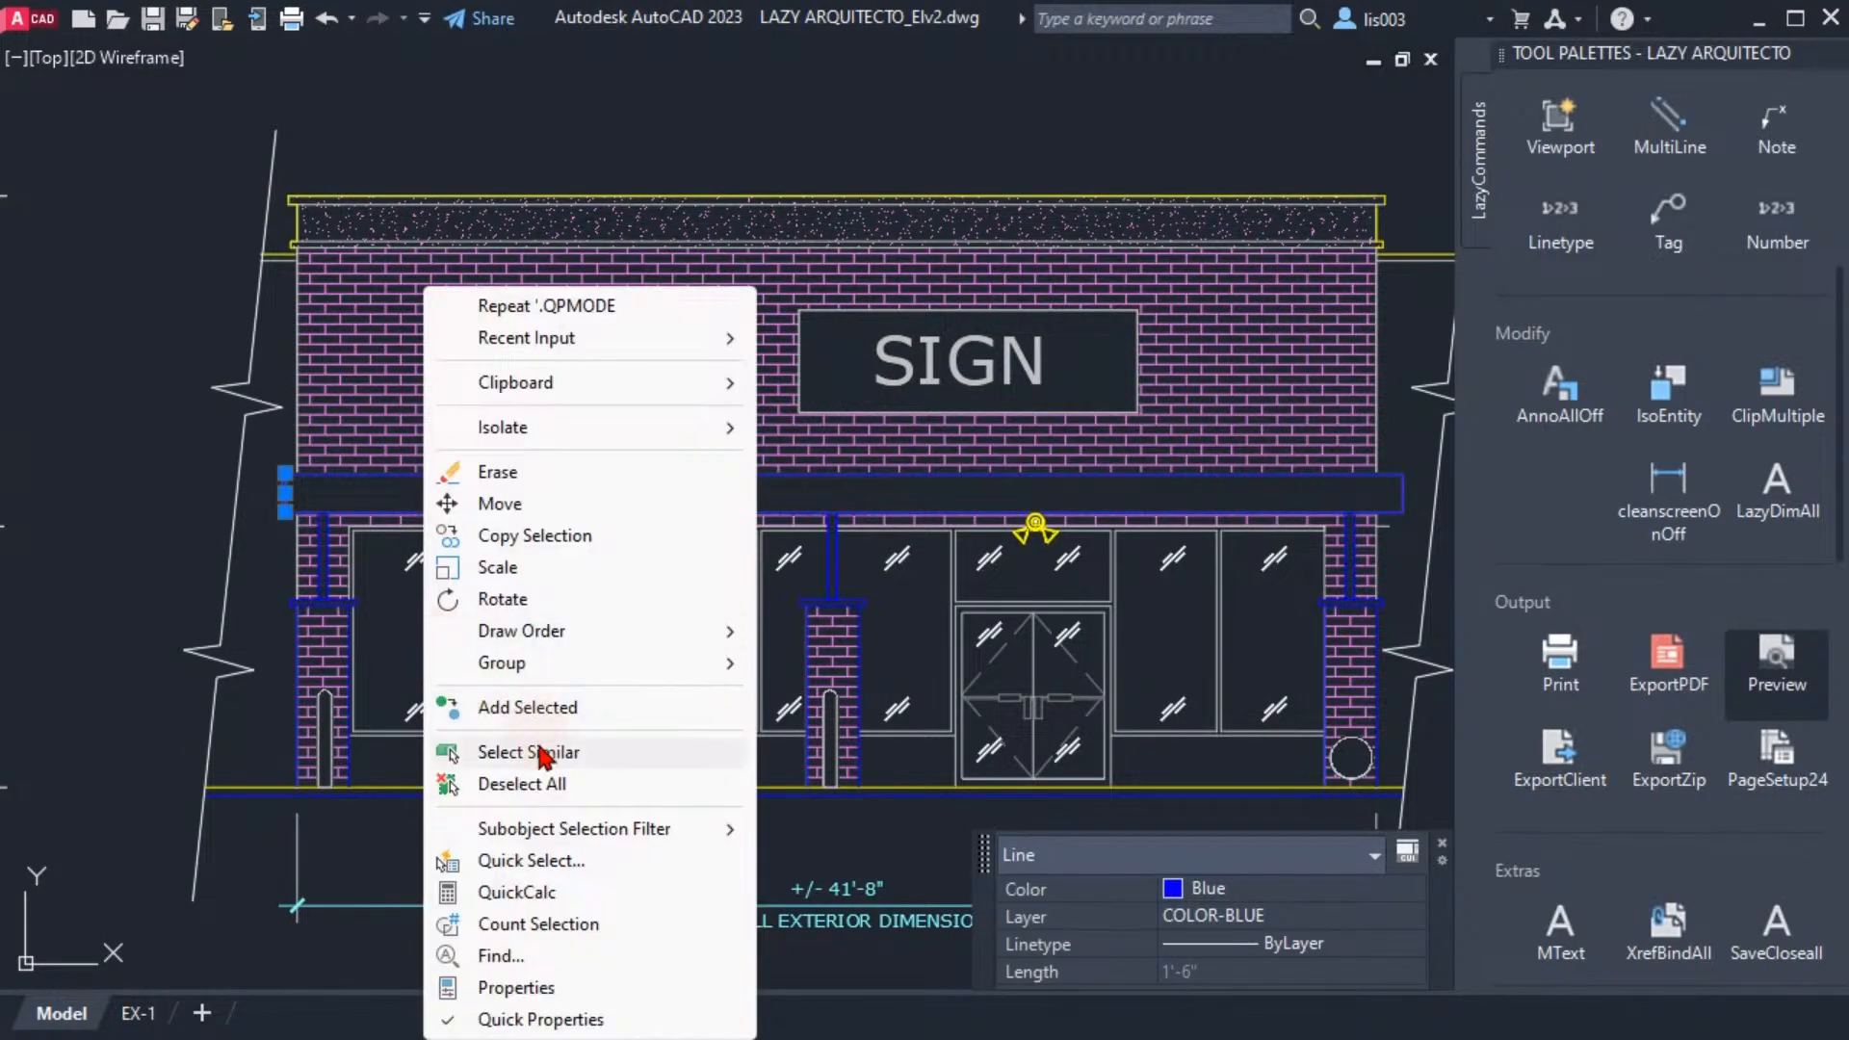
left_click(529, 752)
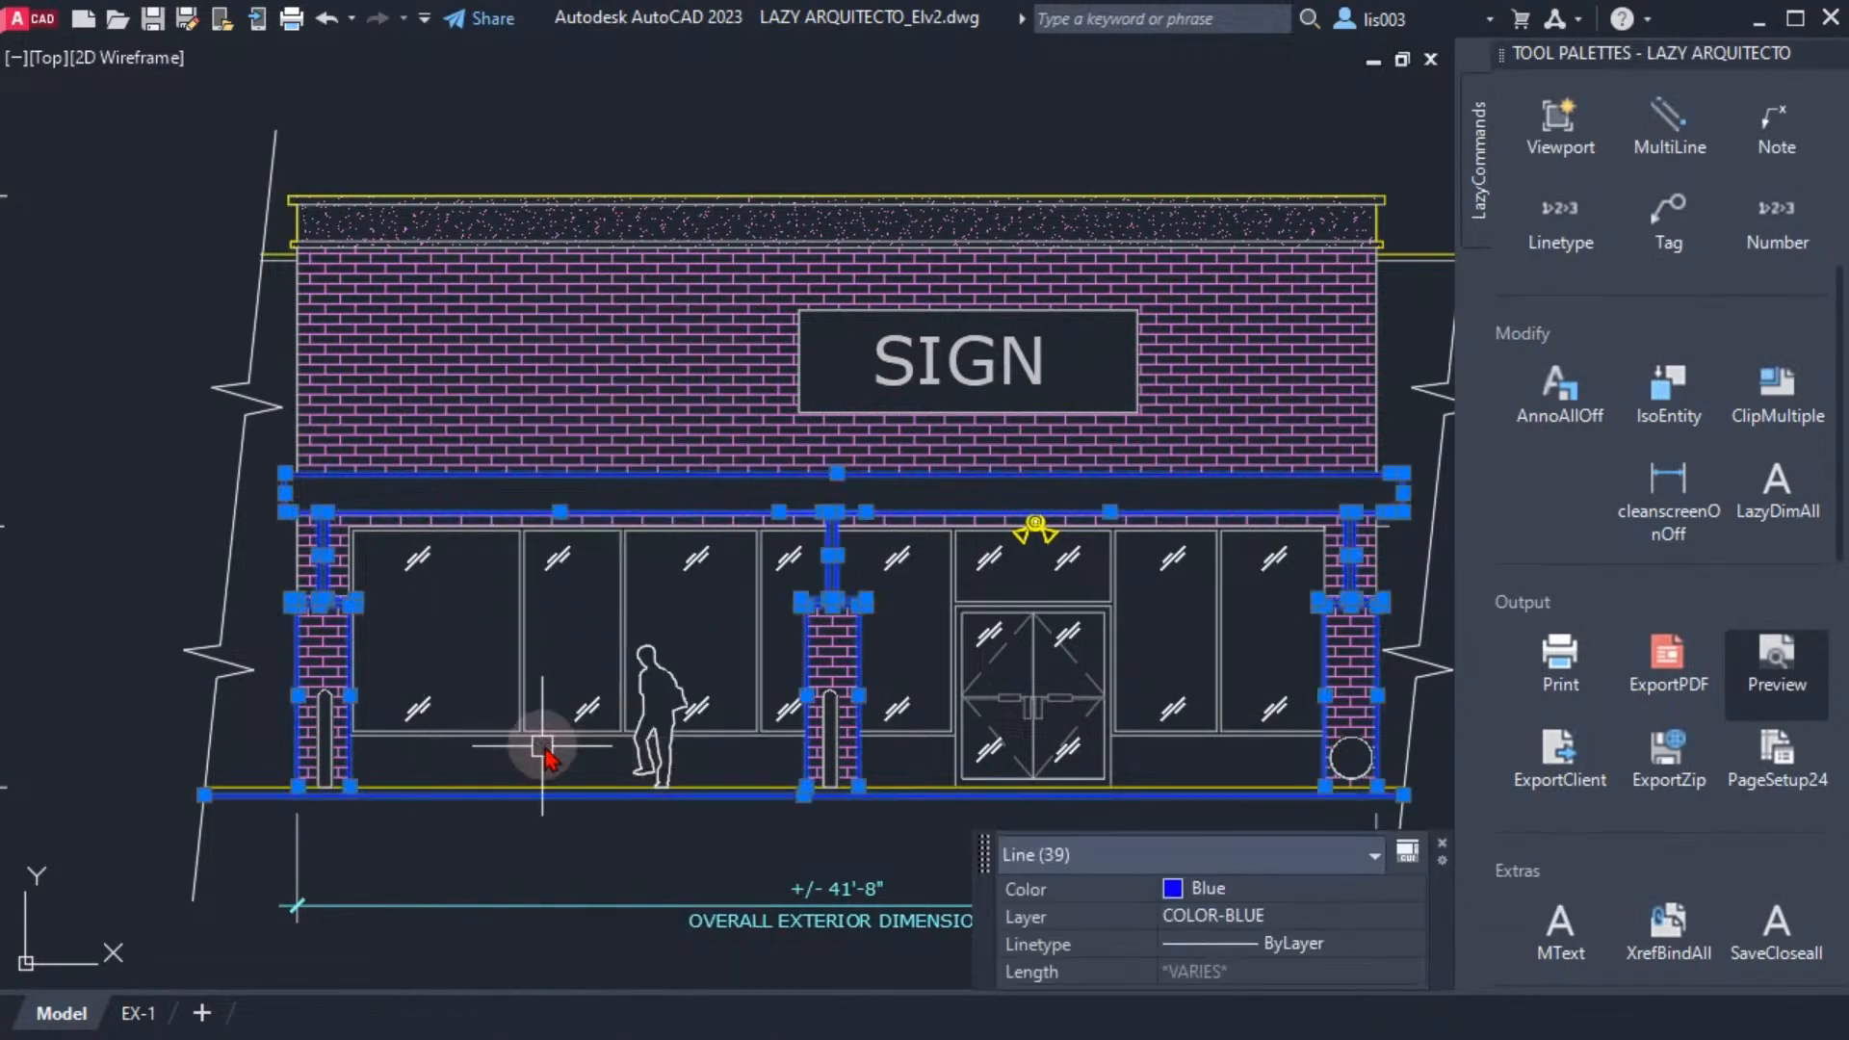
Move the selected canopy, column and ground lines to layer A-ELEV-WIDE through Quick Properties
left_click(1221, 916)
left_click(1221, 916)
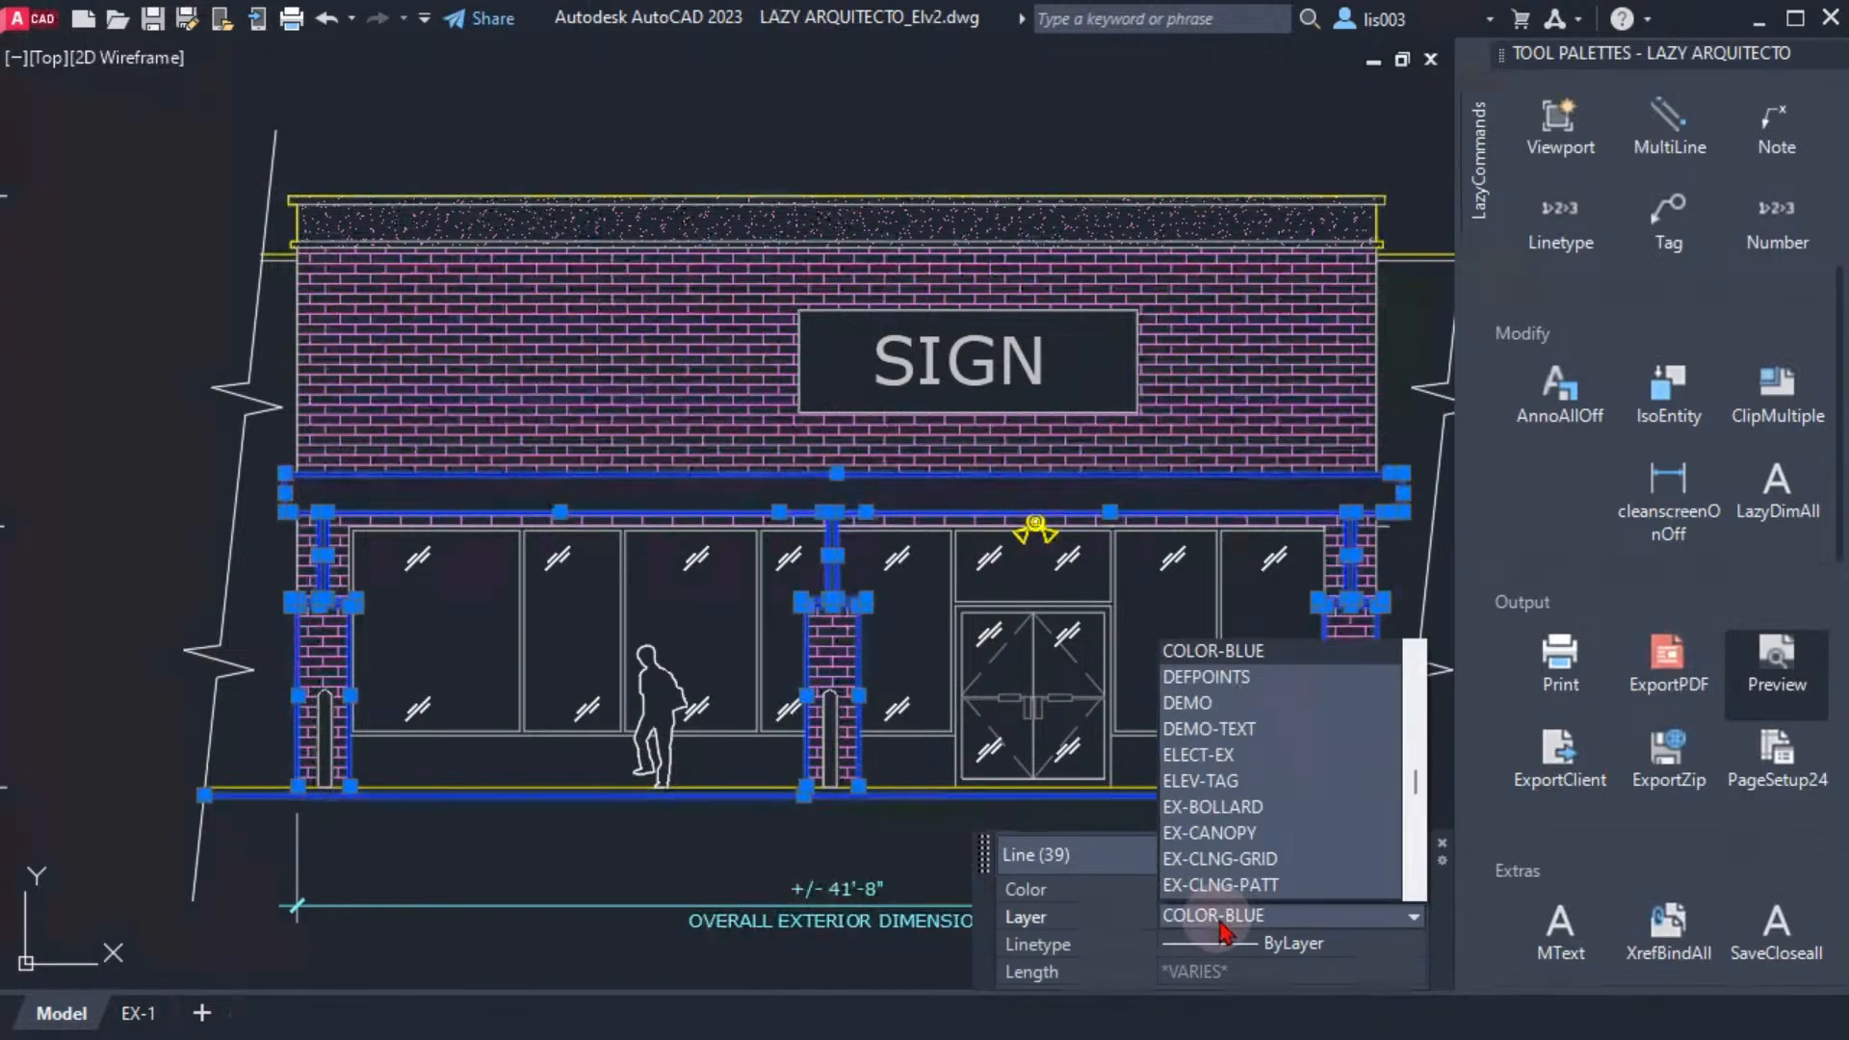
key("a")
key("a")
key("a")
key("a")
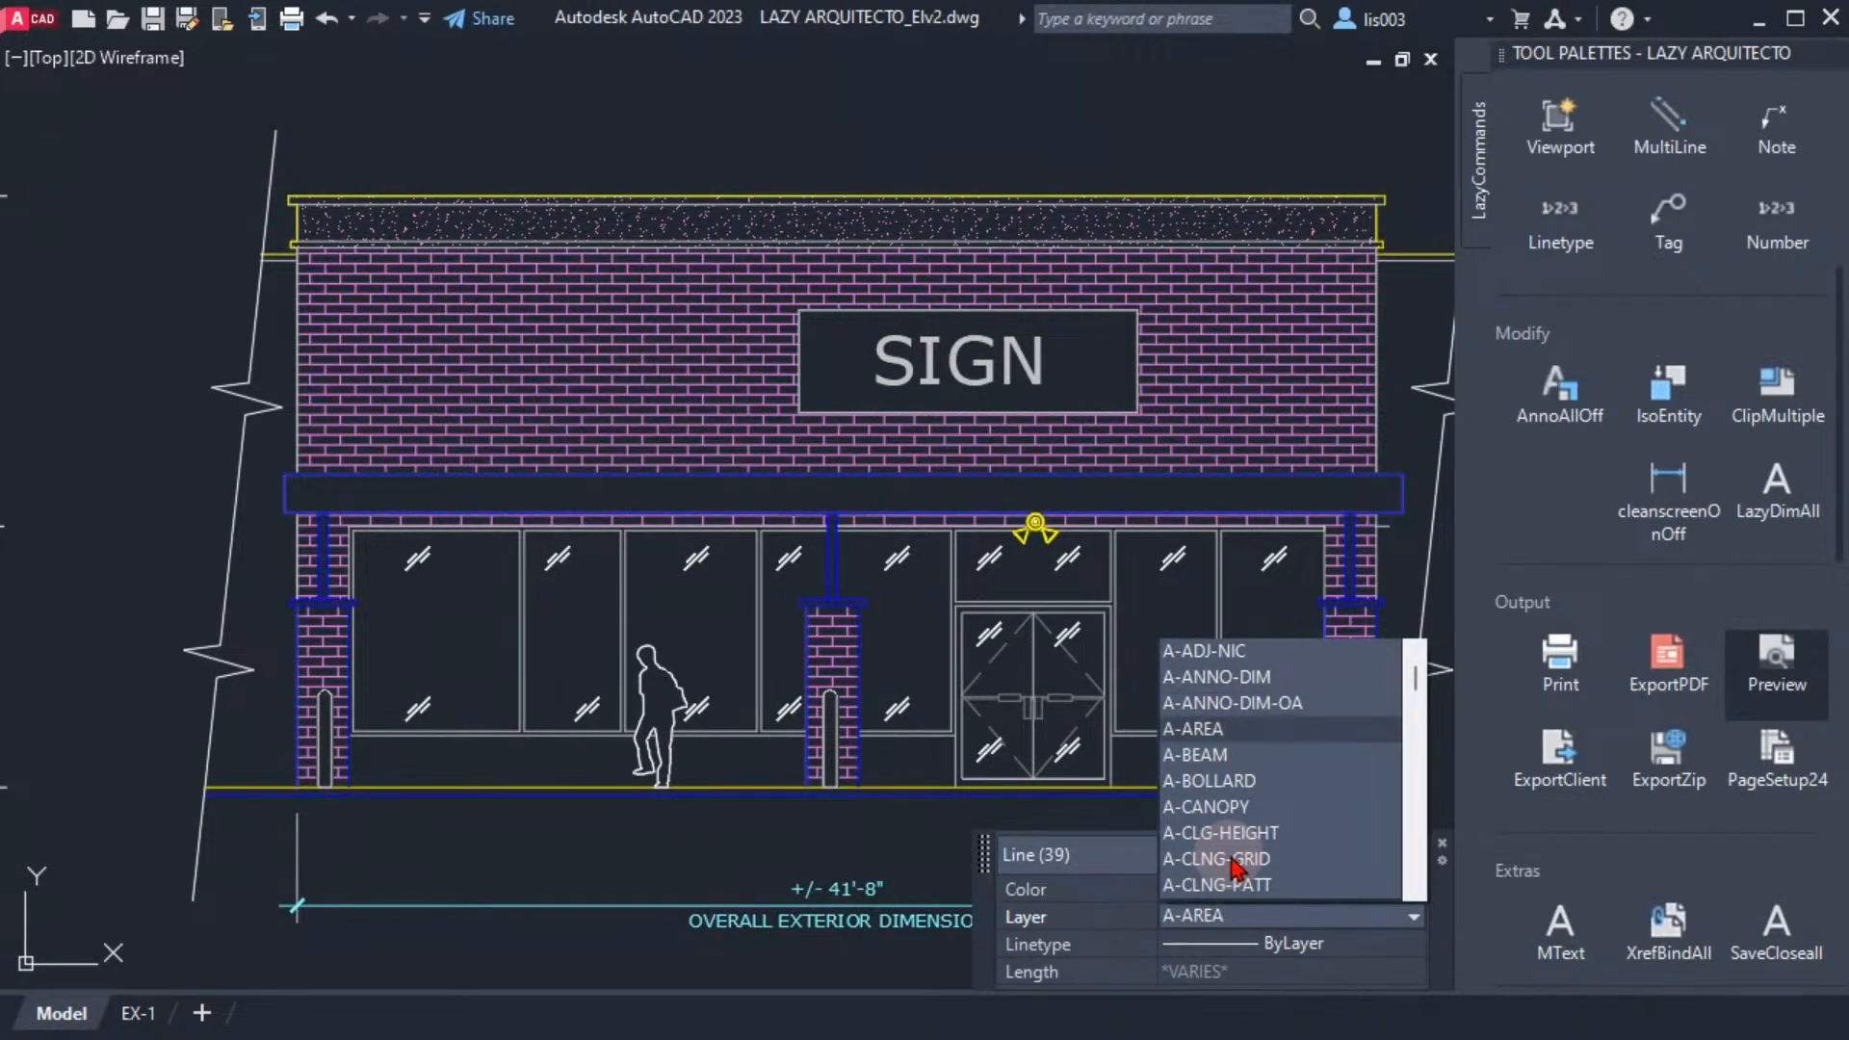
key("a")
key("a")
key("a")
key("a")
key("a")
key("a")
key("a")
key("a")
key("a")
key("a")
key("a")
key("a")
key("a")
key("a")
key("a")
key("a")
key("a")
key("a")
key("a")
key("a")
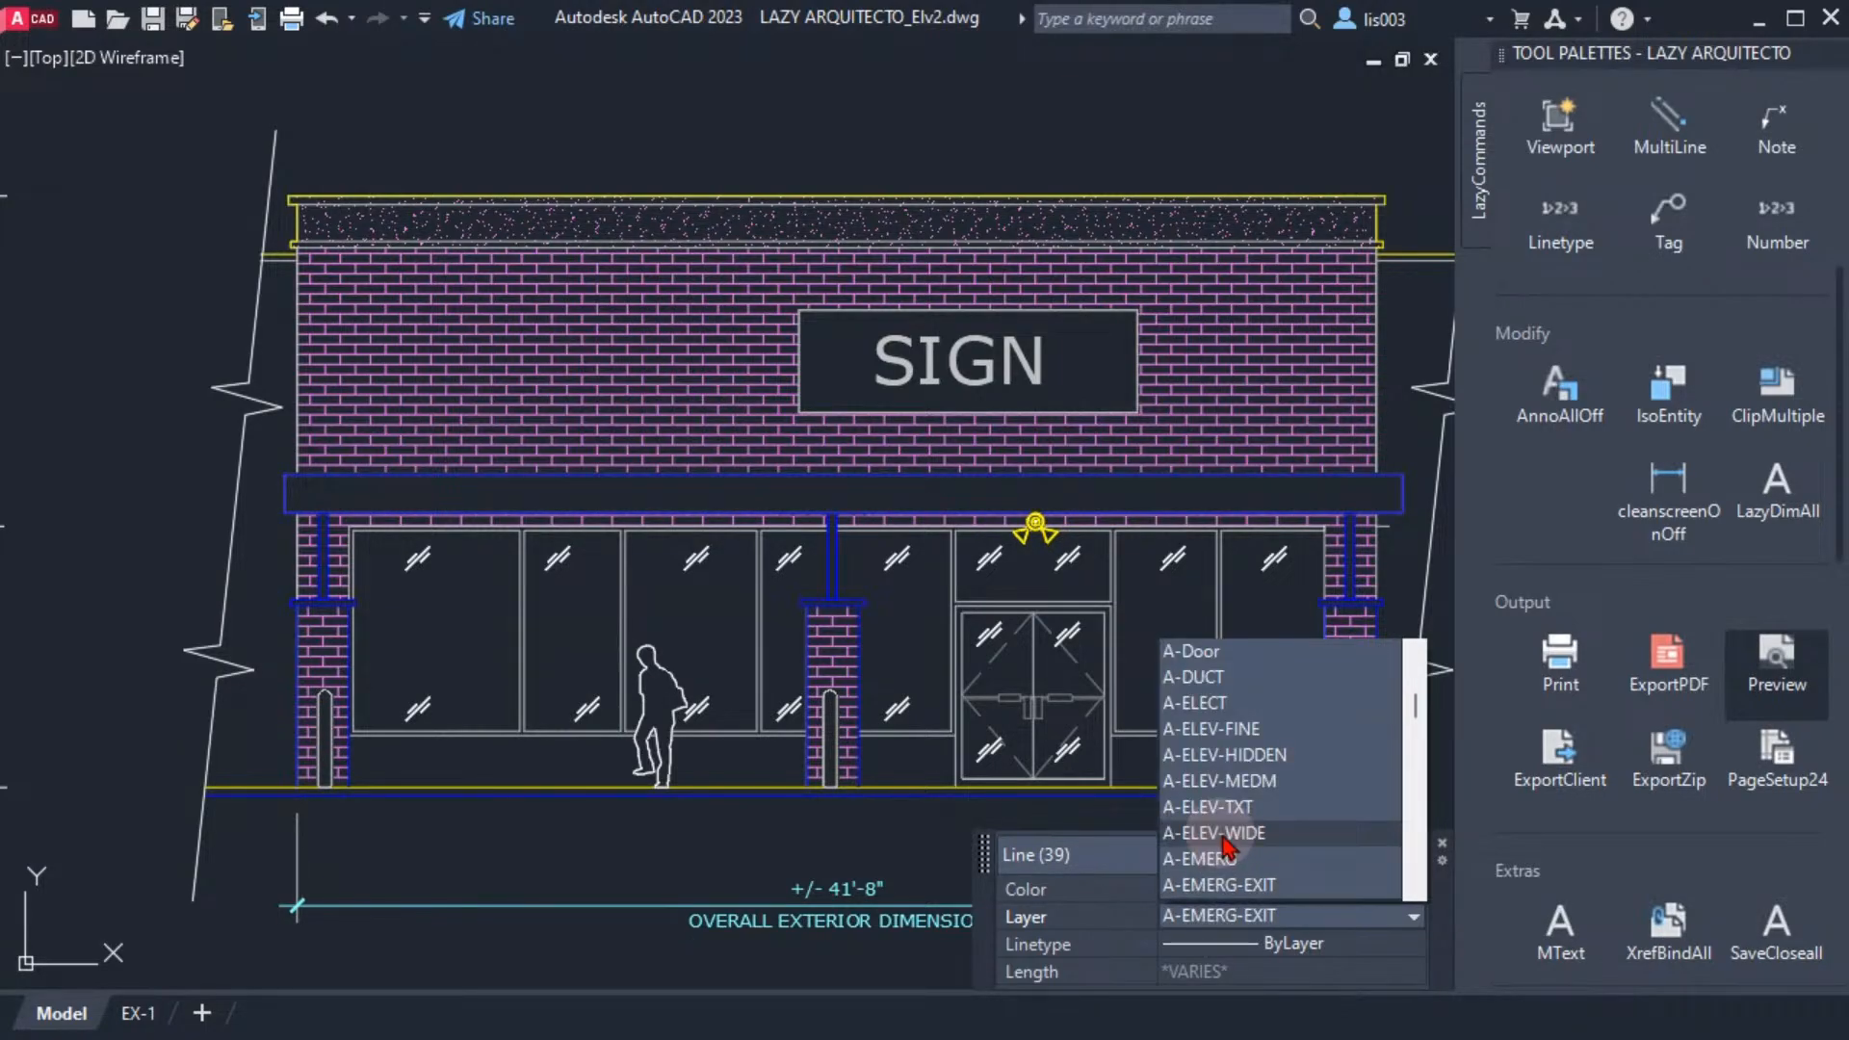
left_click(1223, 835)
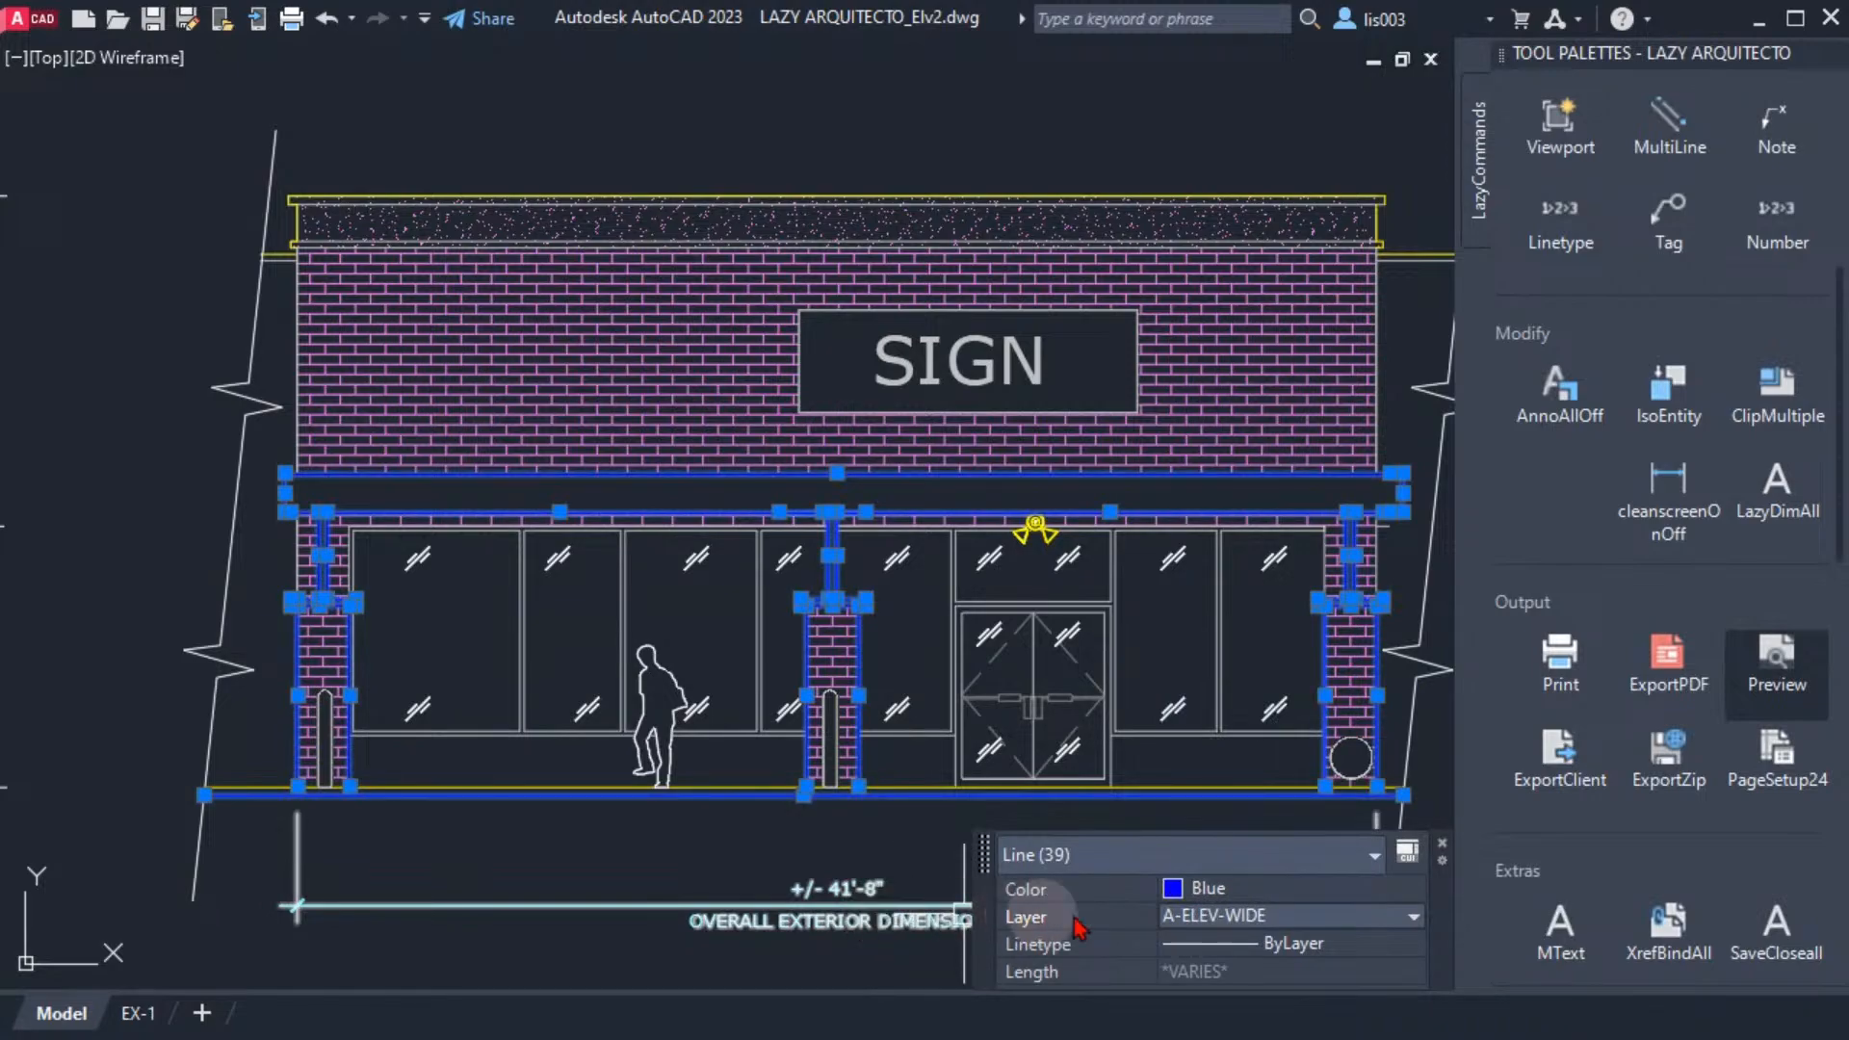
Set the colour of the selected elevation lines to ByLayer and clear the selection
left_click(1242, 888)
left_click(1242, 887)
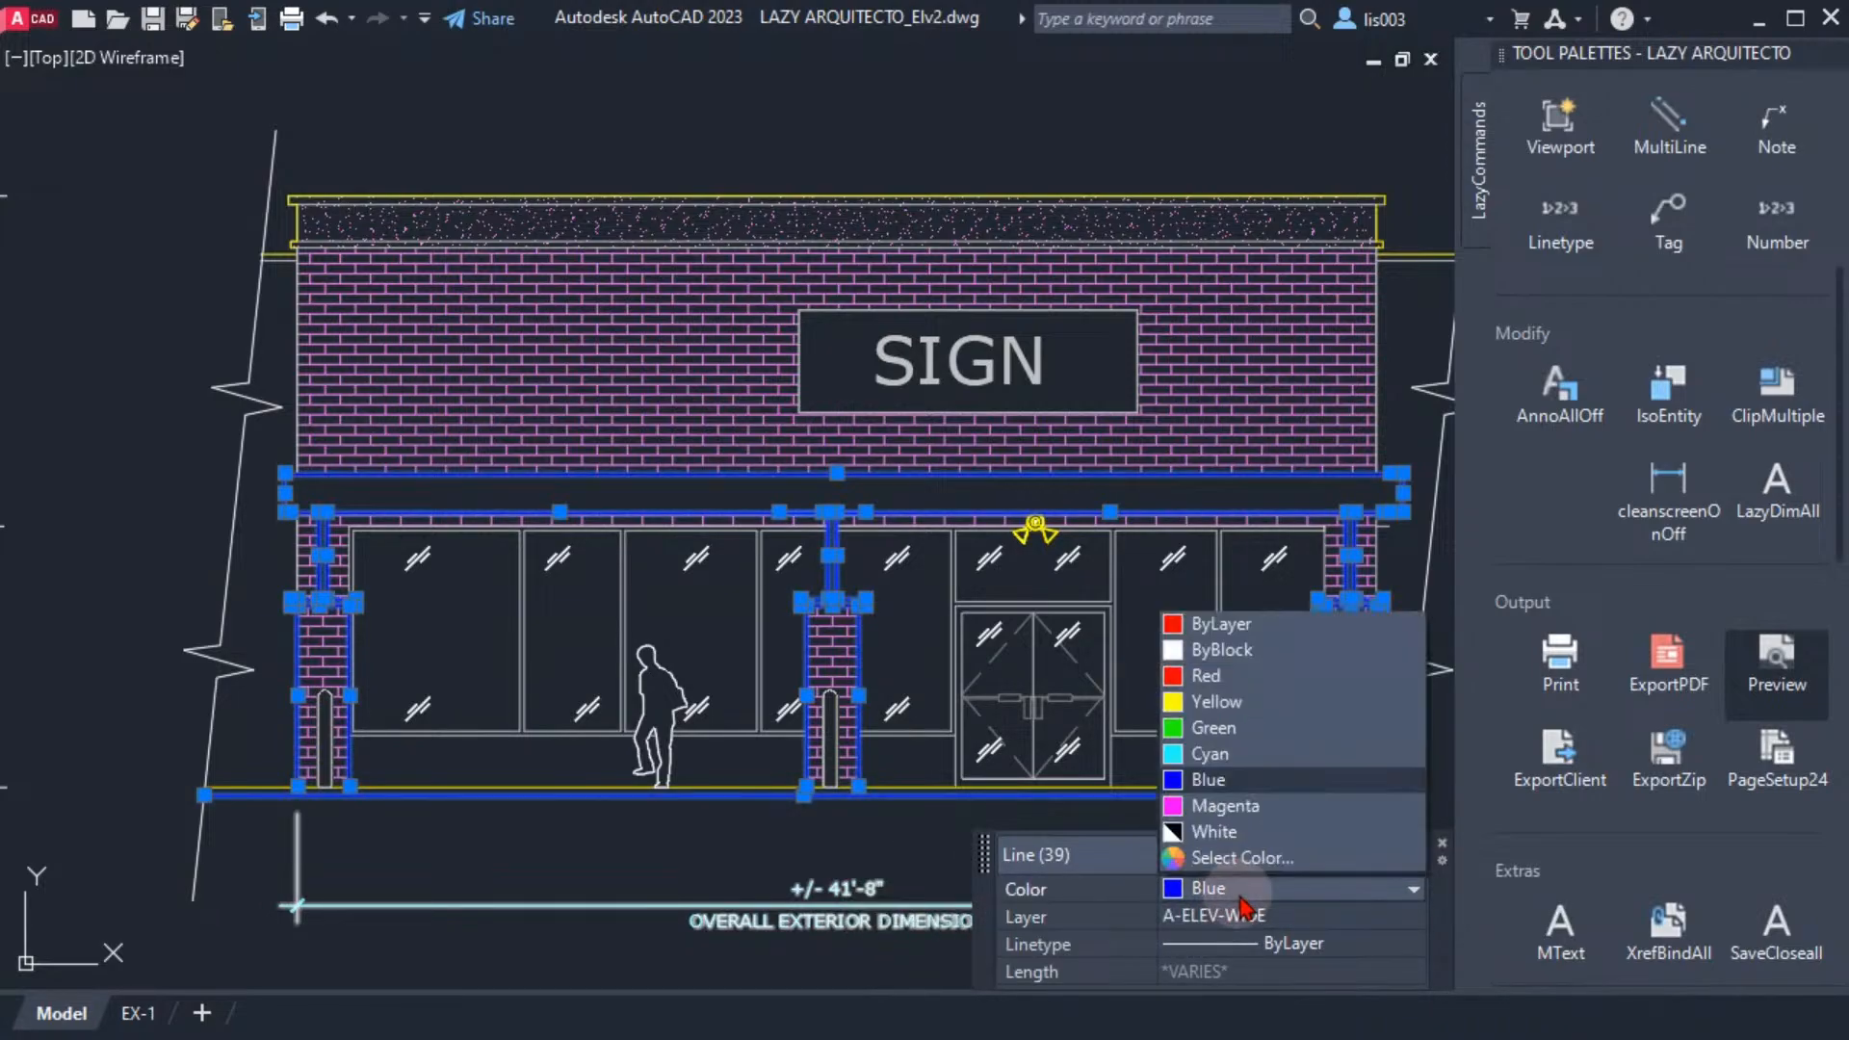
left_click(1219, 626)
key("Escape")
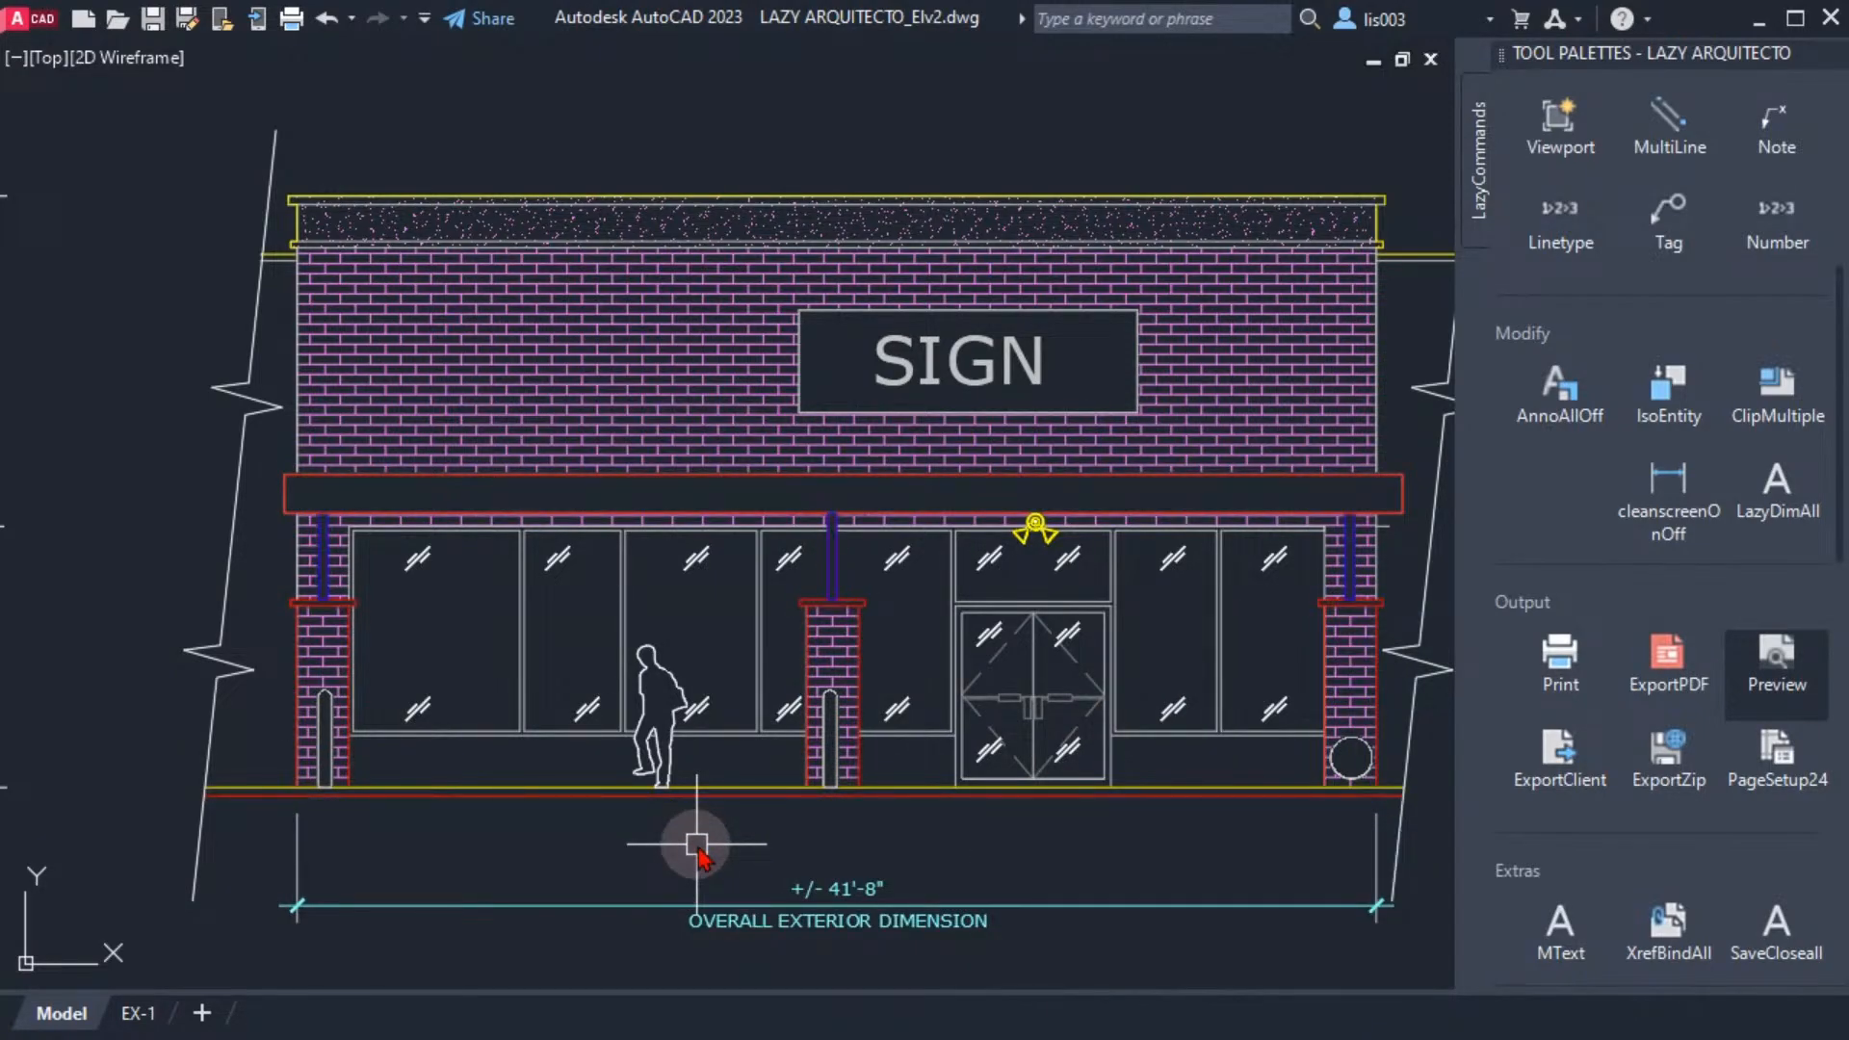
Select the middle column's left edge line to check its Quick Properties, and clear the selection
middle_click_drag(682, 798, 711, 814)
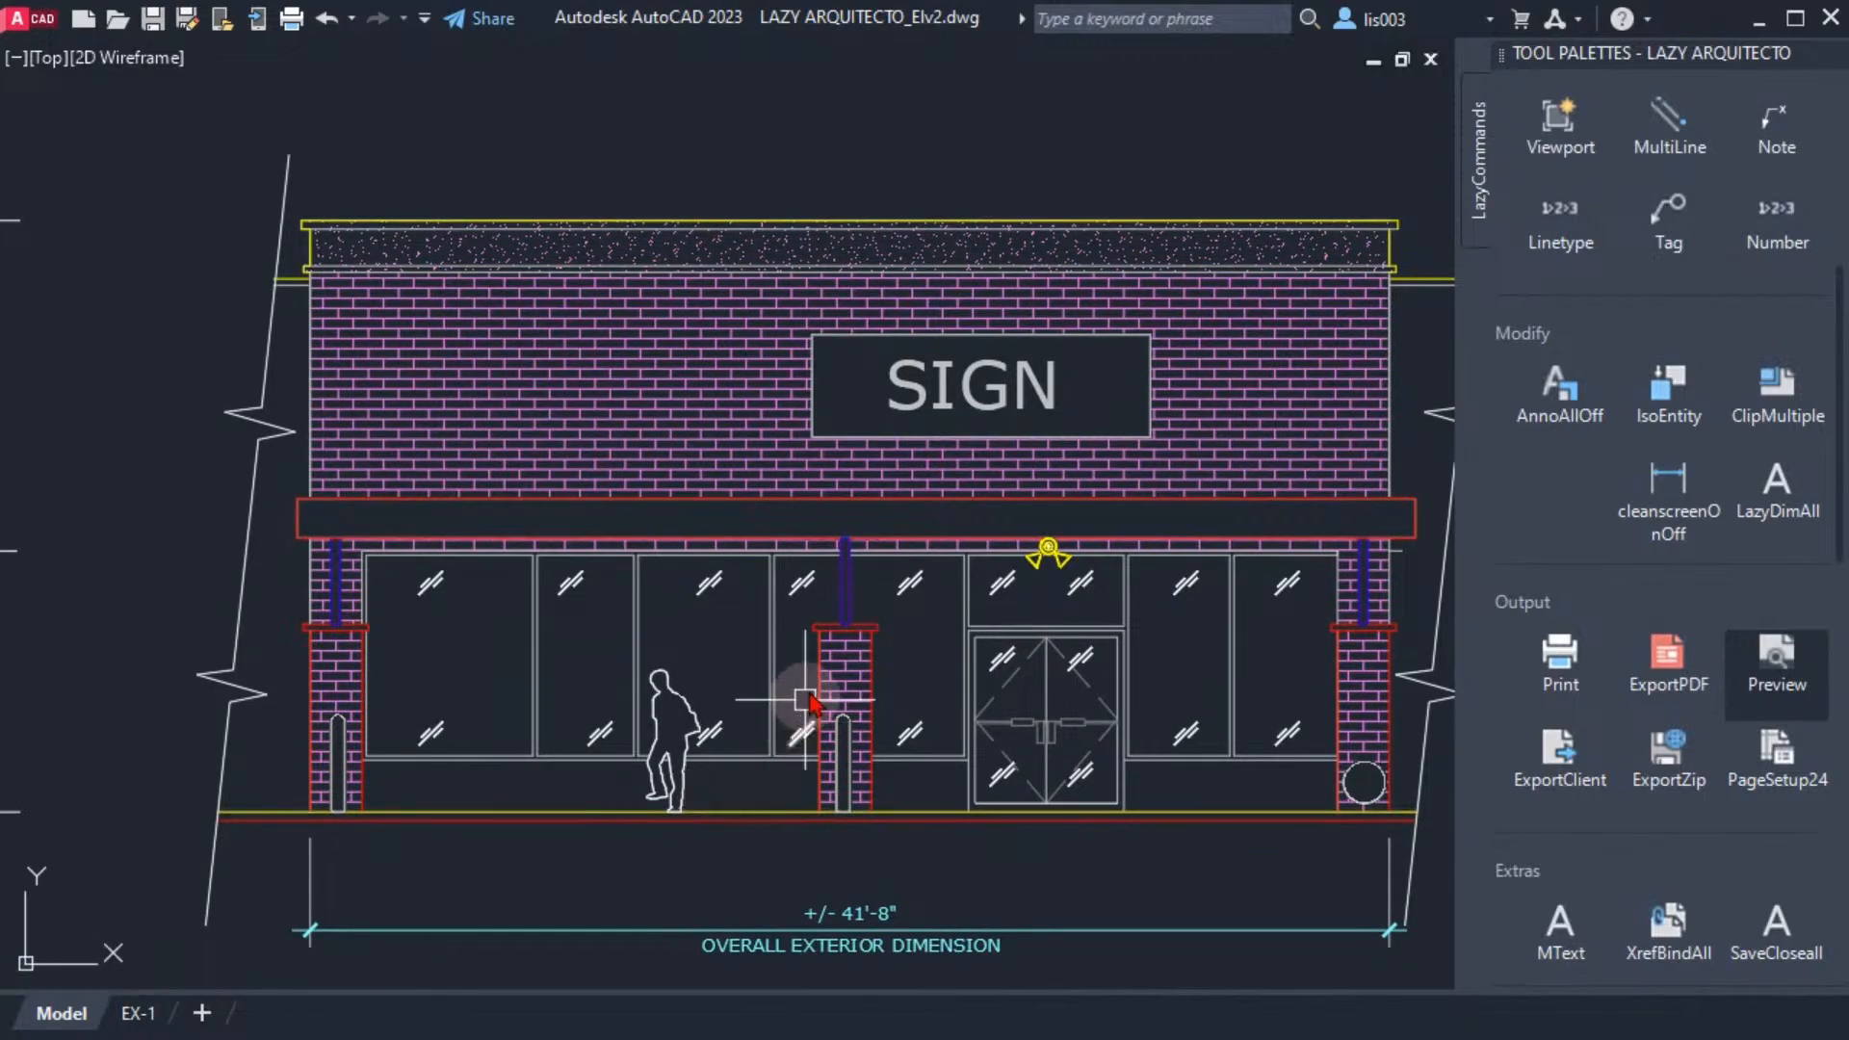
left_click(820, 641)
middle_click_drag(961, 639, 947, 593)
mouse_move(982, 713)
middle_mouse_down()
mouse_move(1001, 671)
mouse_move(940, 680)
middle_mouse_up()
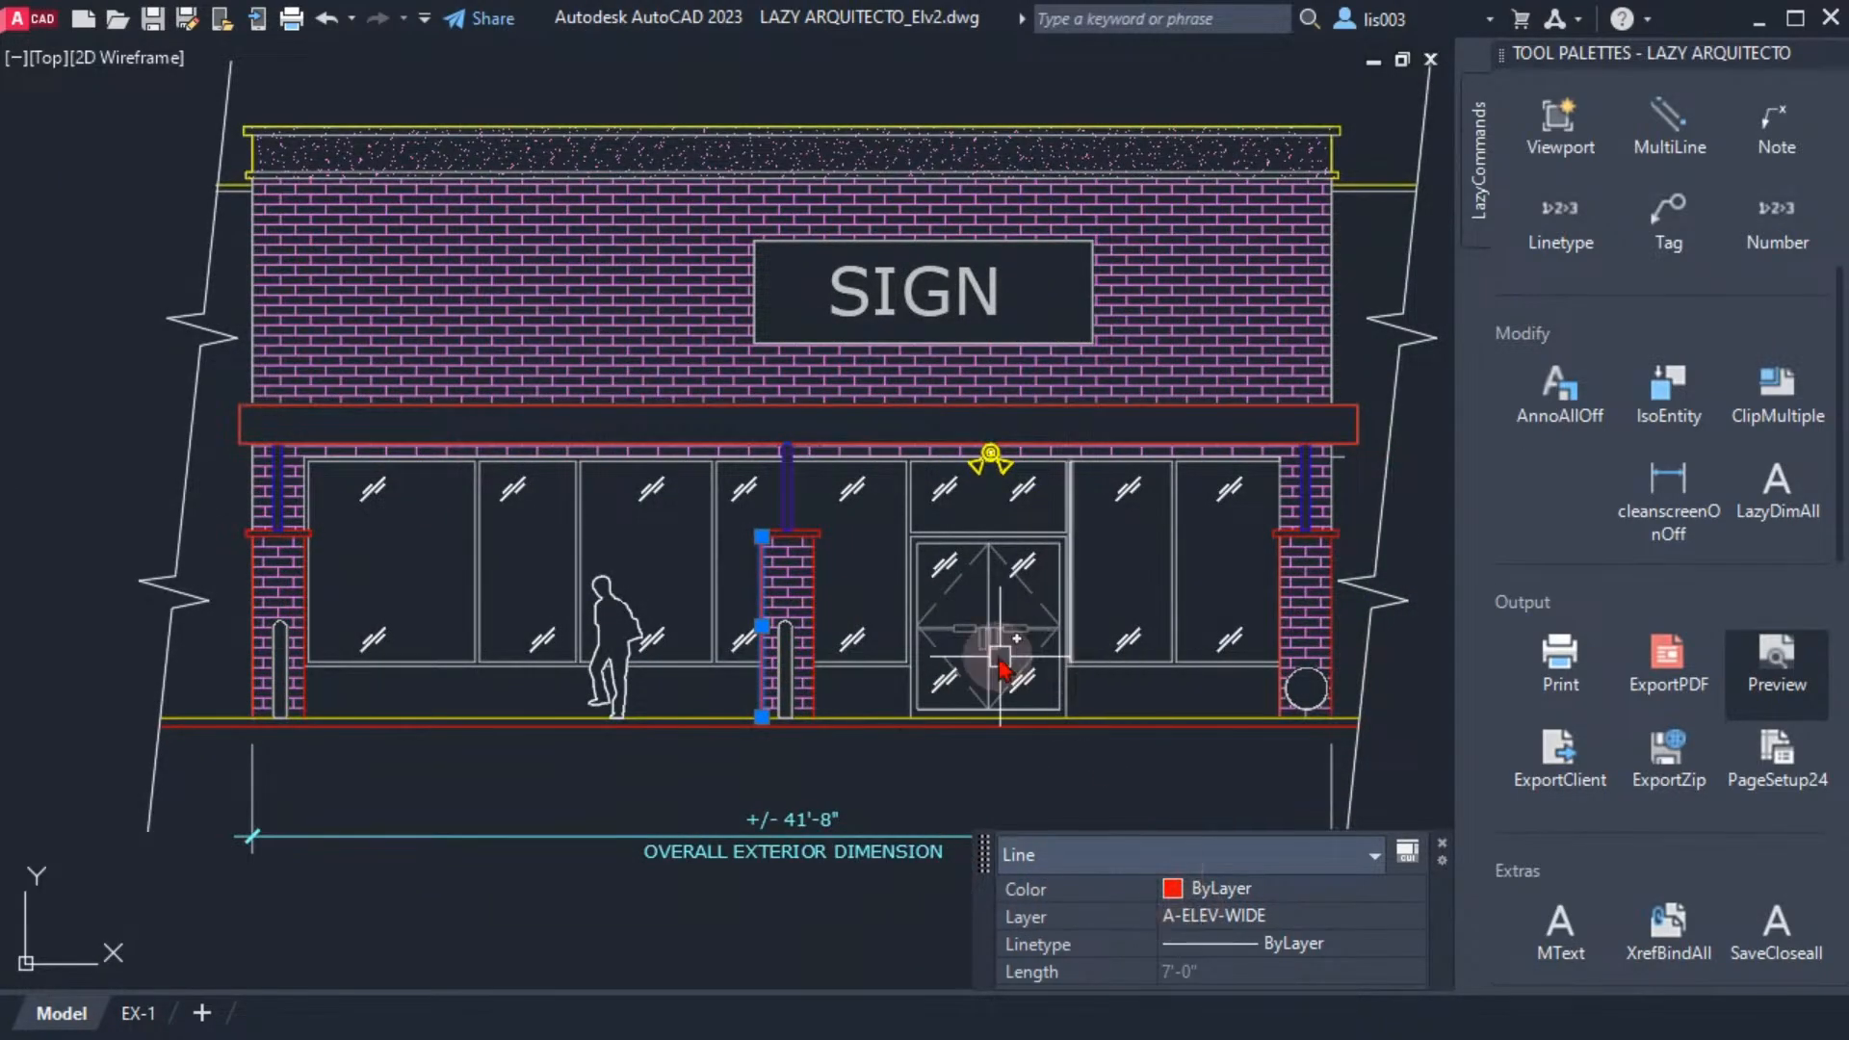
key("Escape")
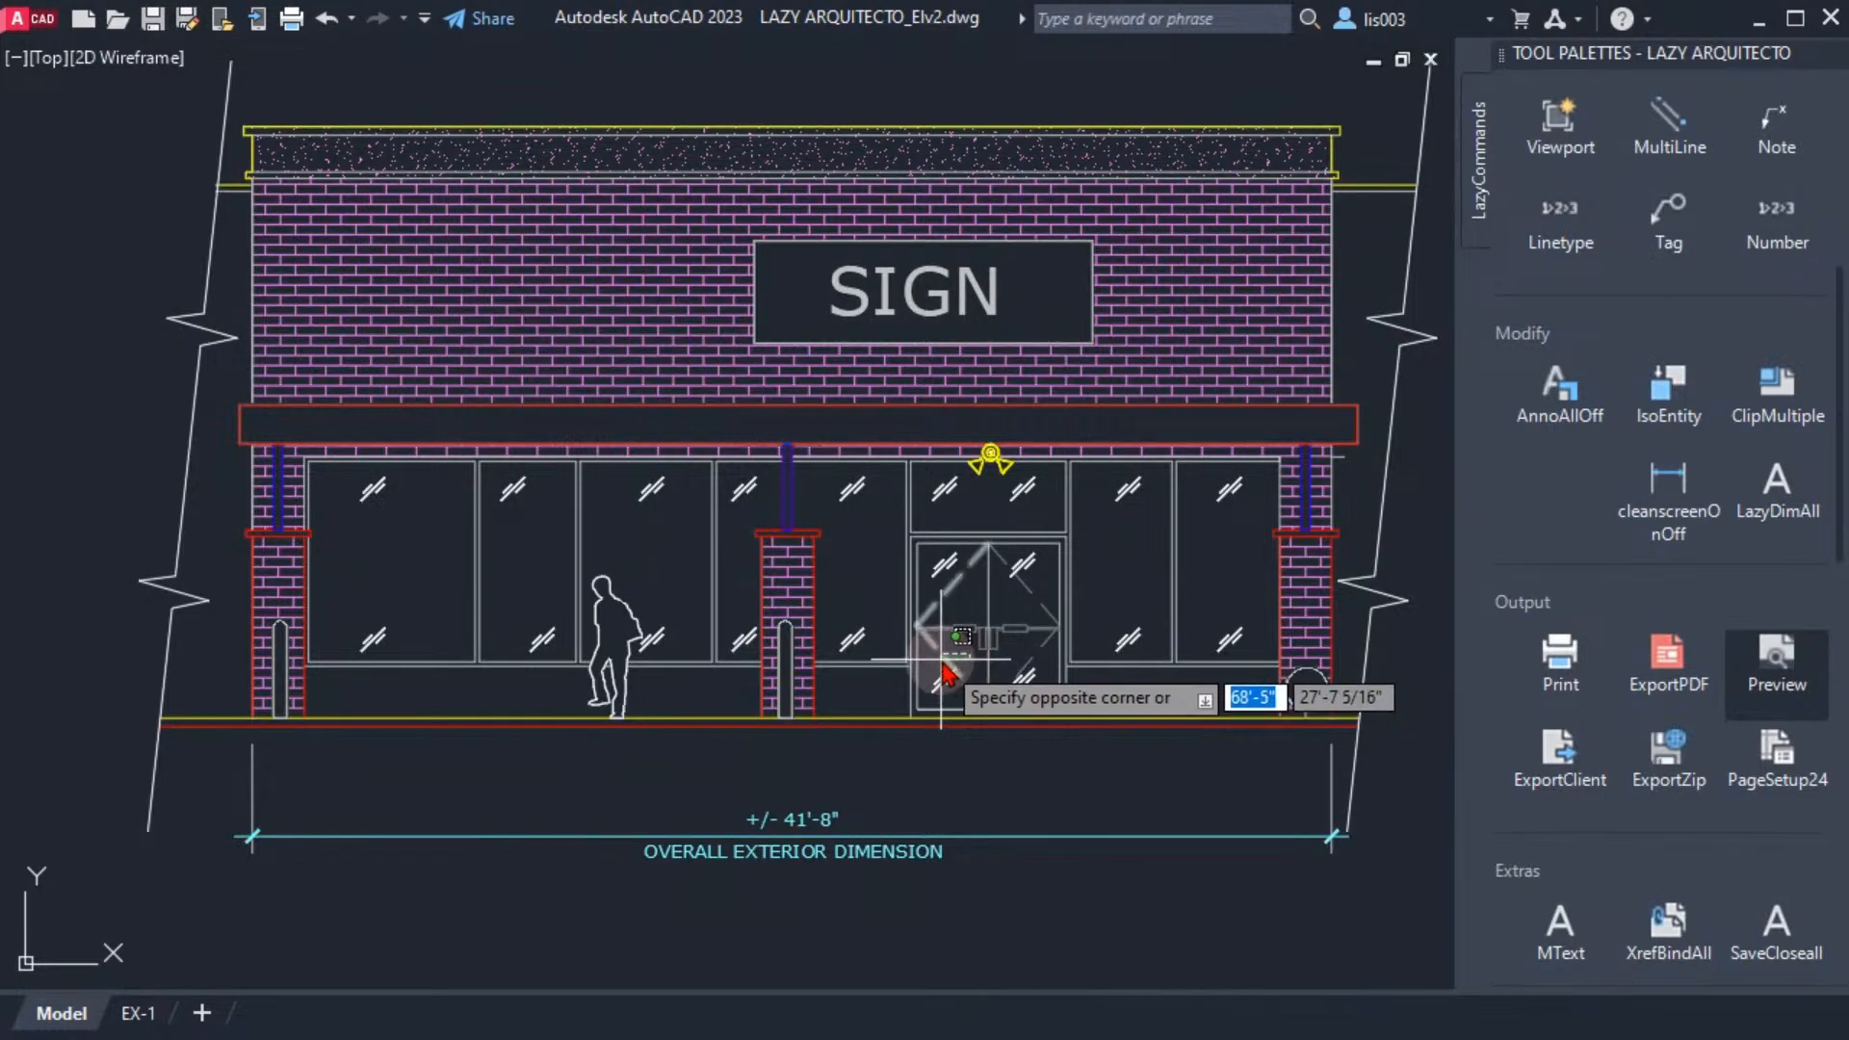
Select the left door's dashed swing polyline, open its layer choices in Quick Properties, and cancel without changing them
left_click(942, 676)
left_click(1188, 921)
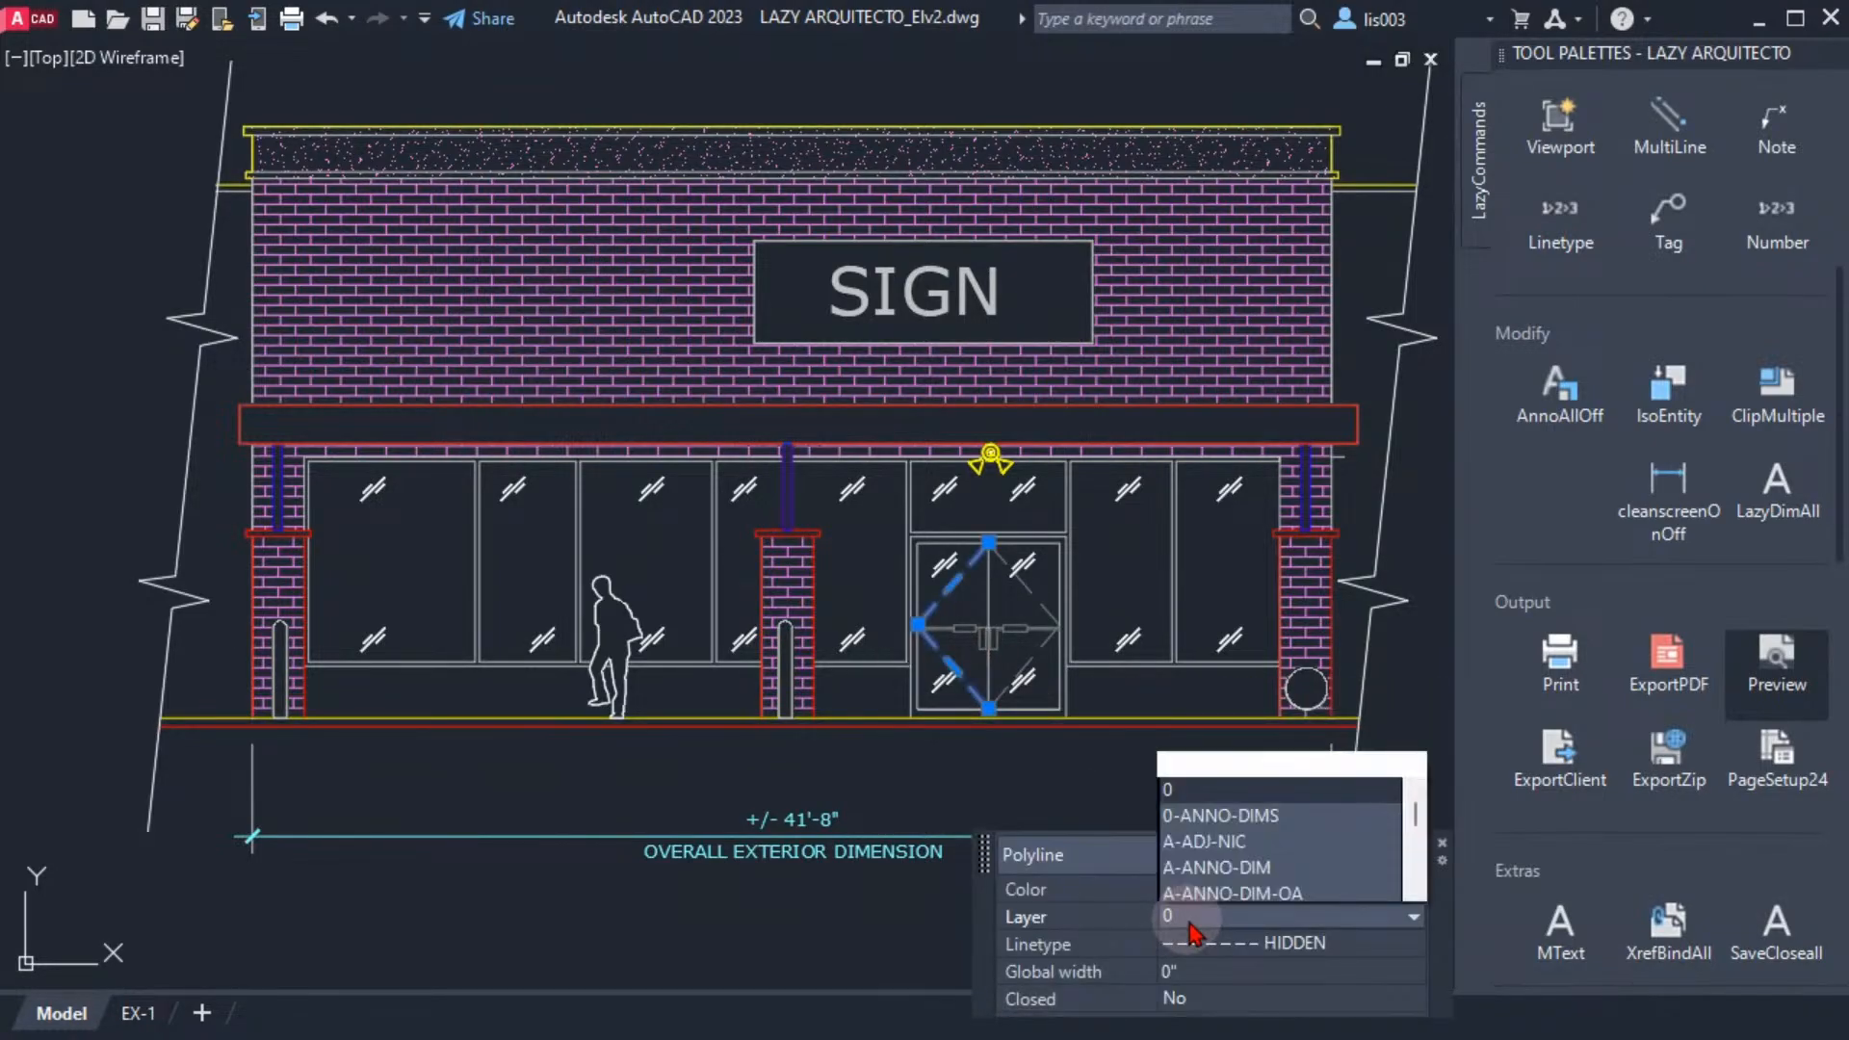
key("Escape")
key("Escape")
Select the canopy post above the middle column to check it, and clear the selection
middle_click_drag(826, 544, 806, 660)
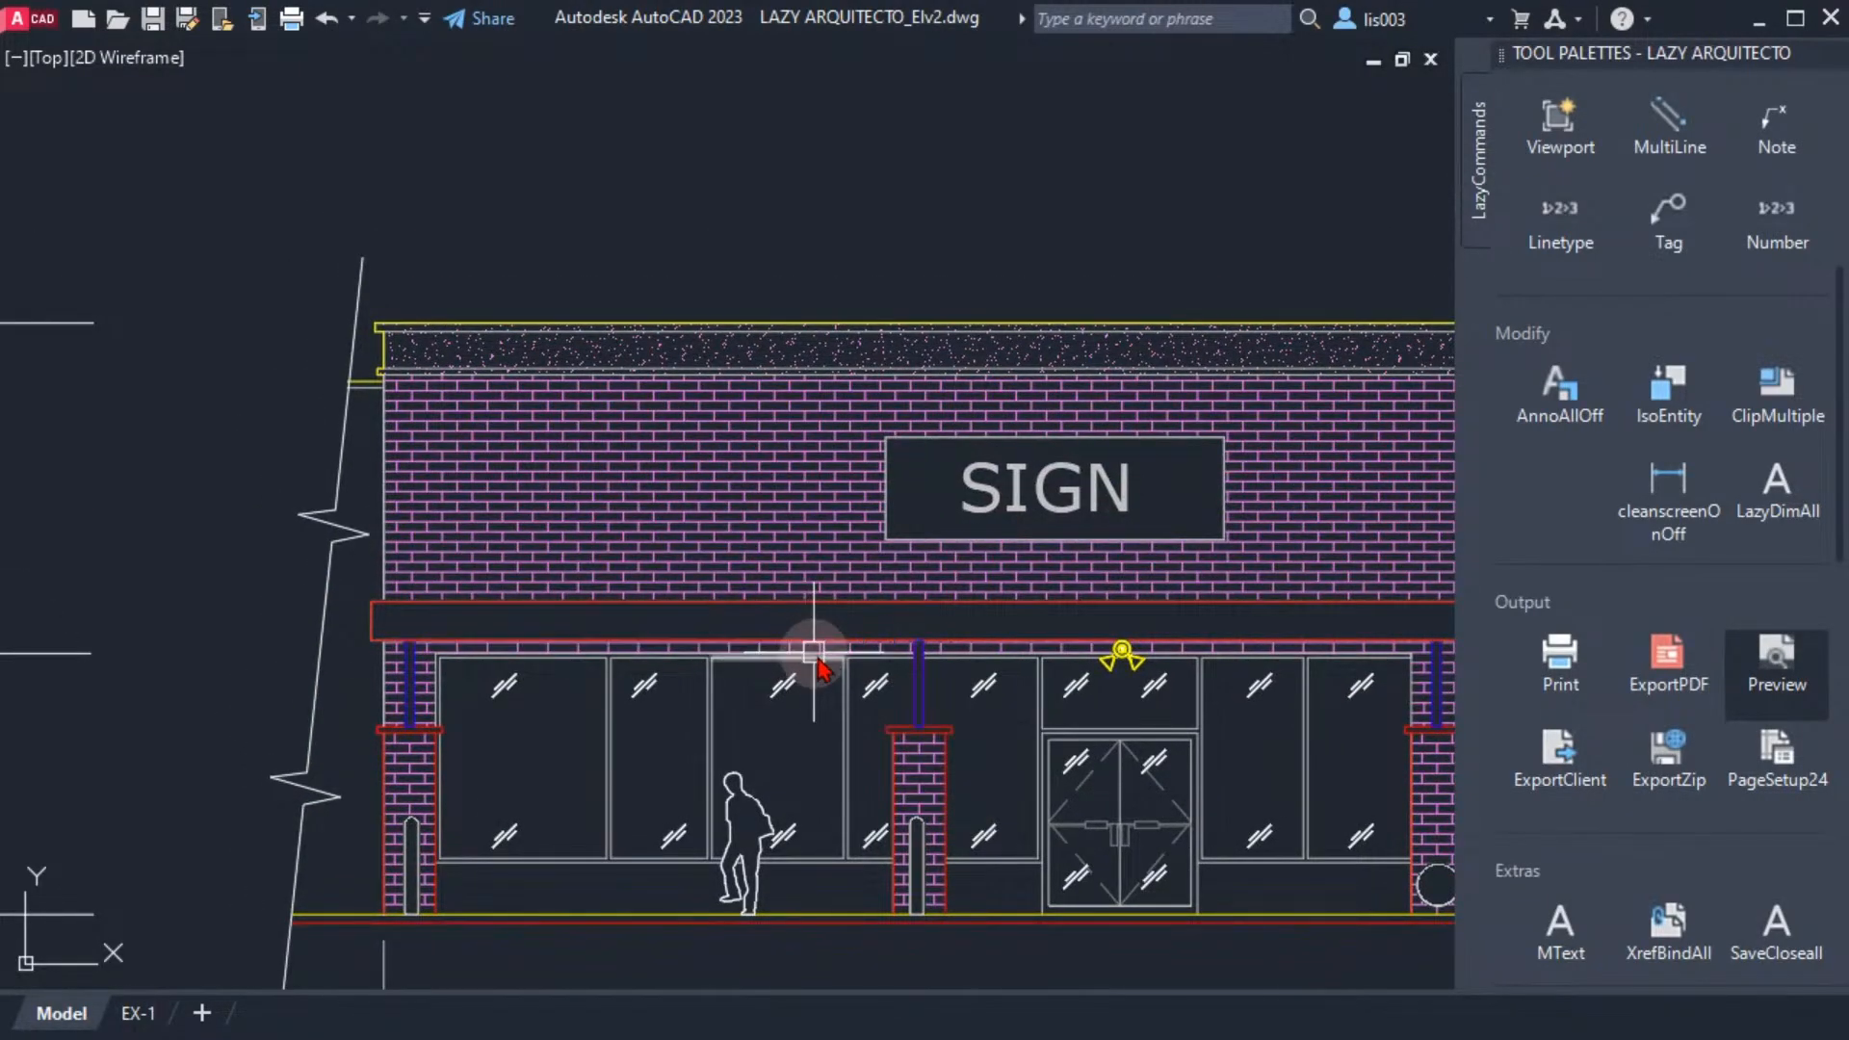
left_click(921, 704)
middle_click_drag(943, 732, 830, 664)
key("Escape")
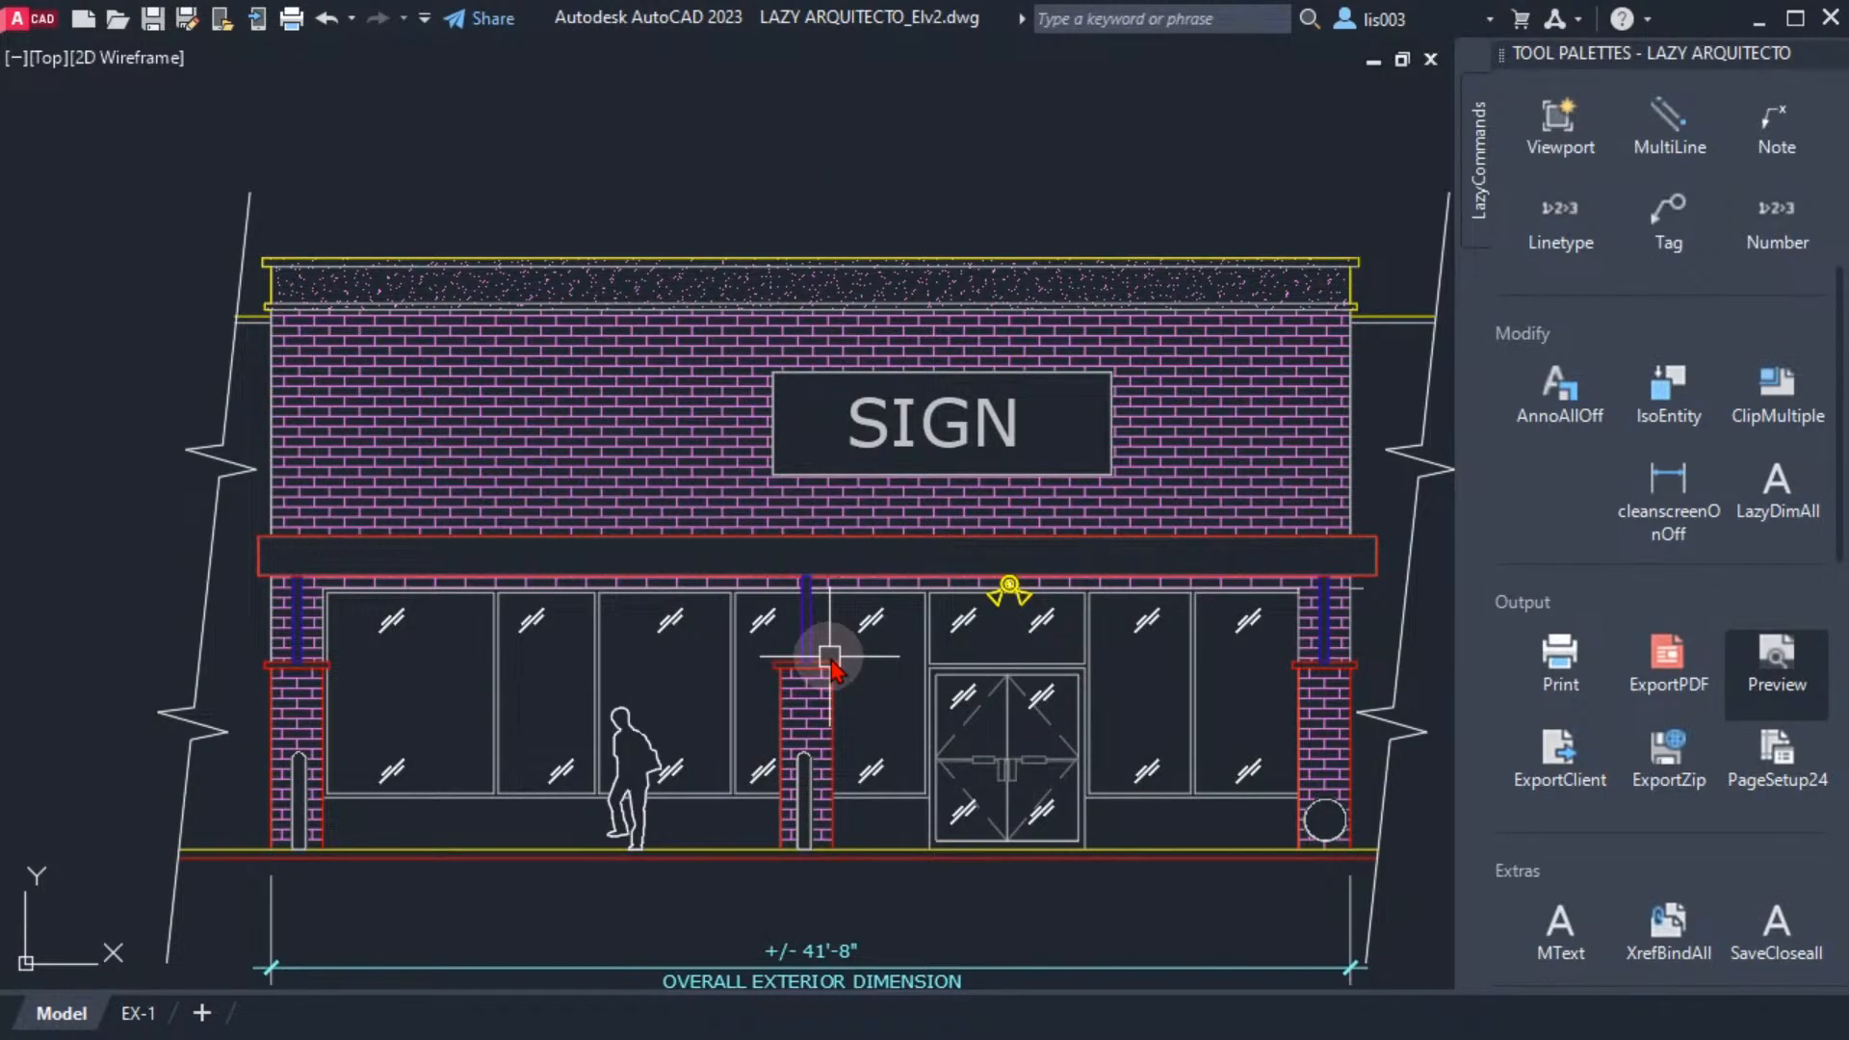
Select the top line of the left column's cap, review its colour choices in Quick Properties, and deselect it without changing the colour
middle_click_drag(830, 674, 710, 524)
scroll(356, 591, "up", 2)
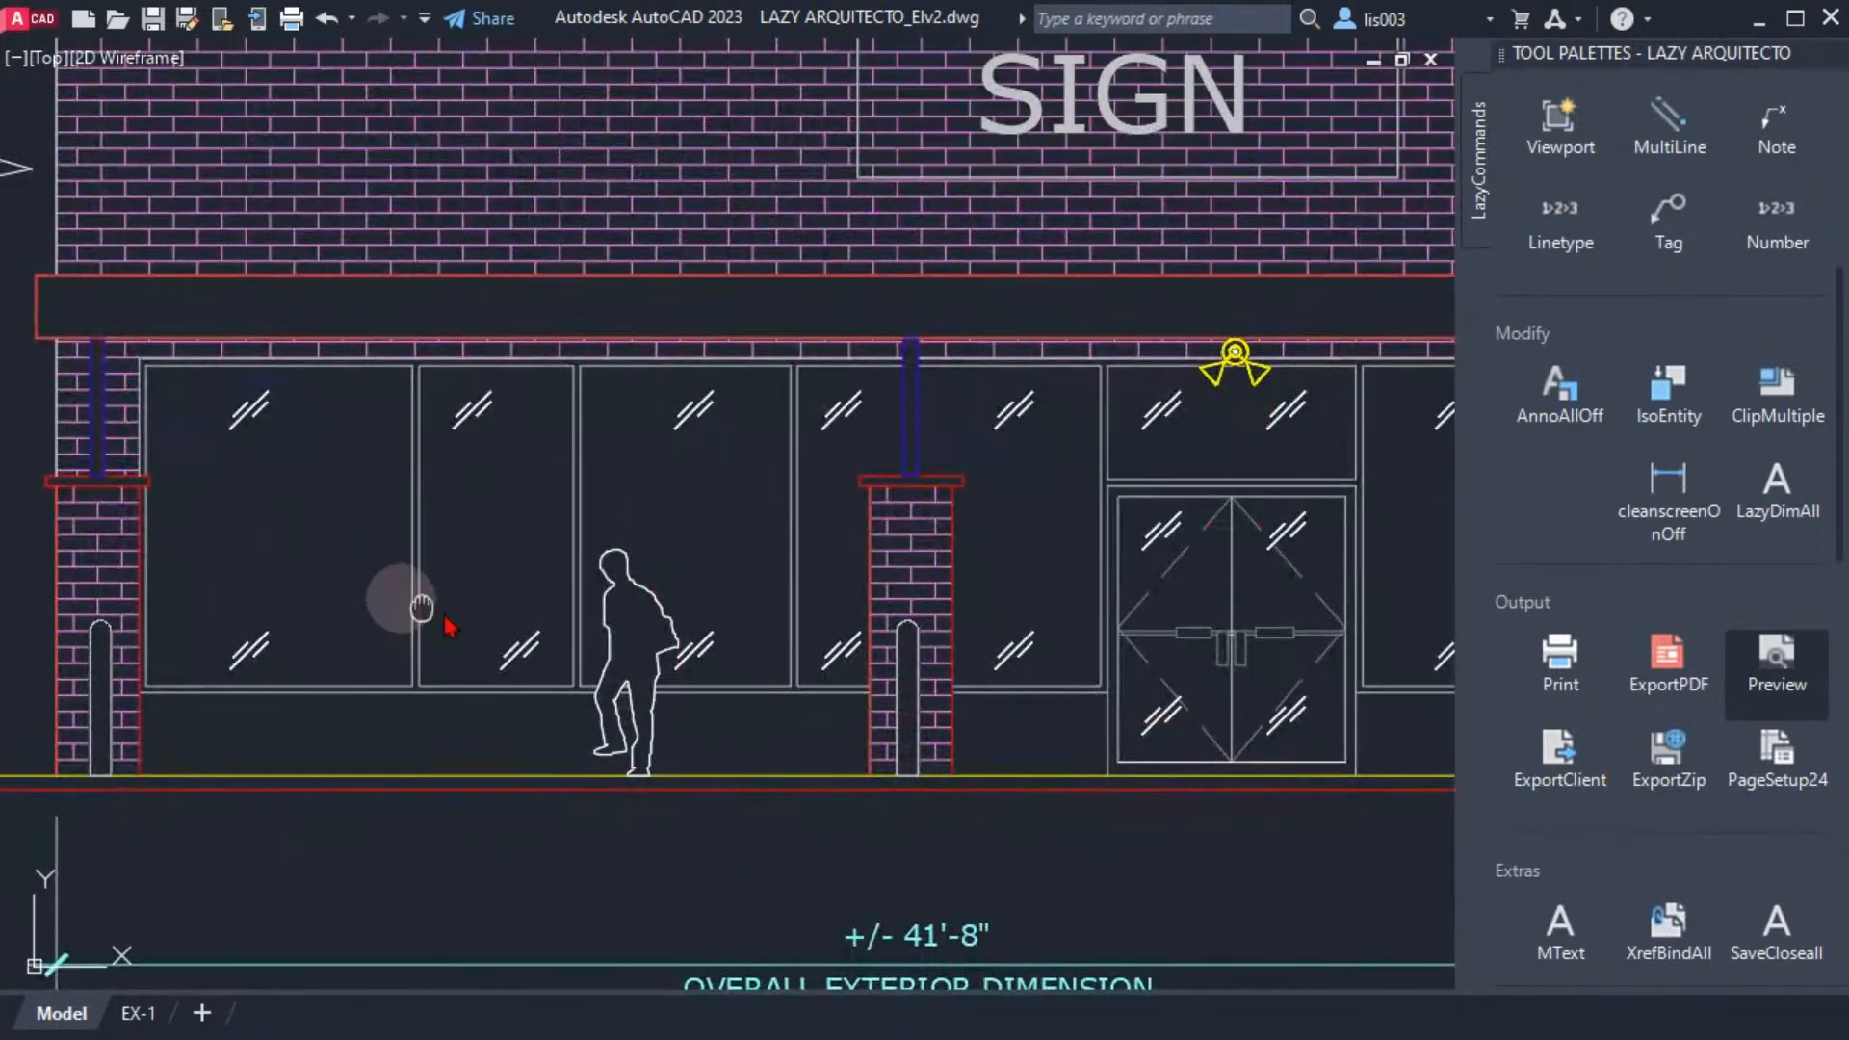
middle_click_drag(421, 607, 707, 664)
scroll(414, 529, "up", 4)
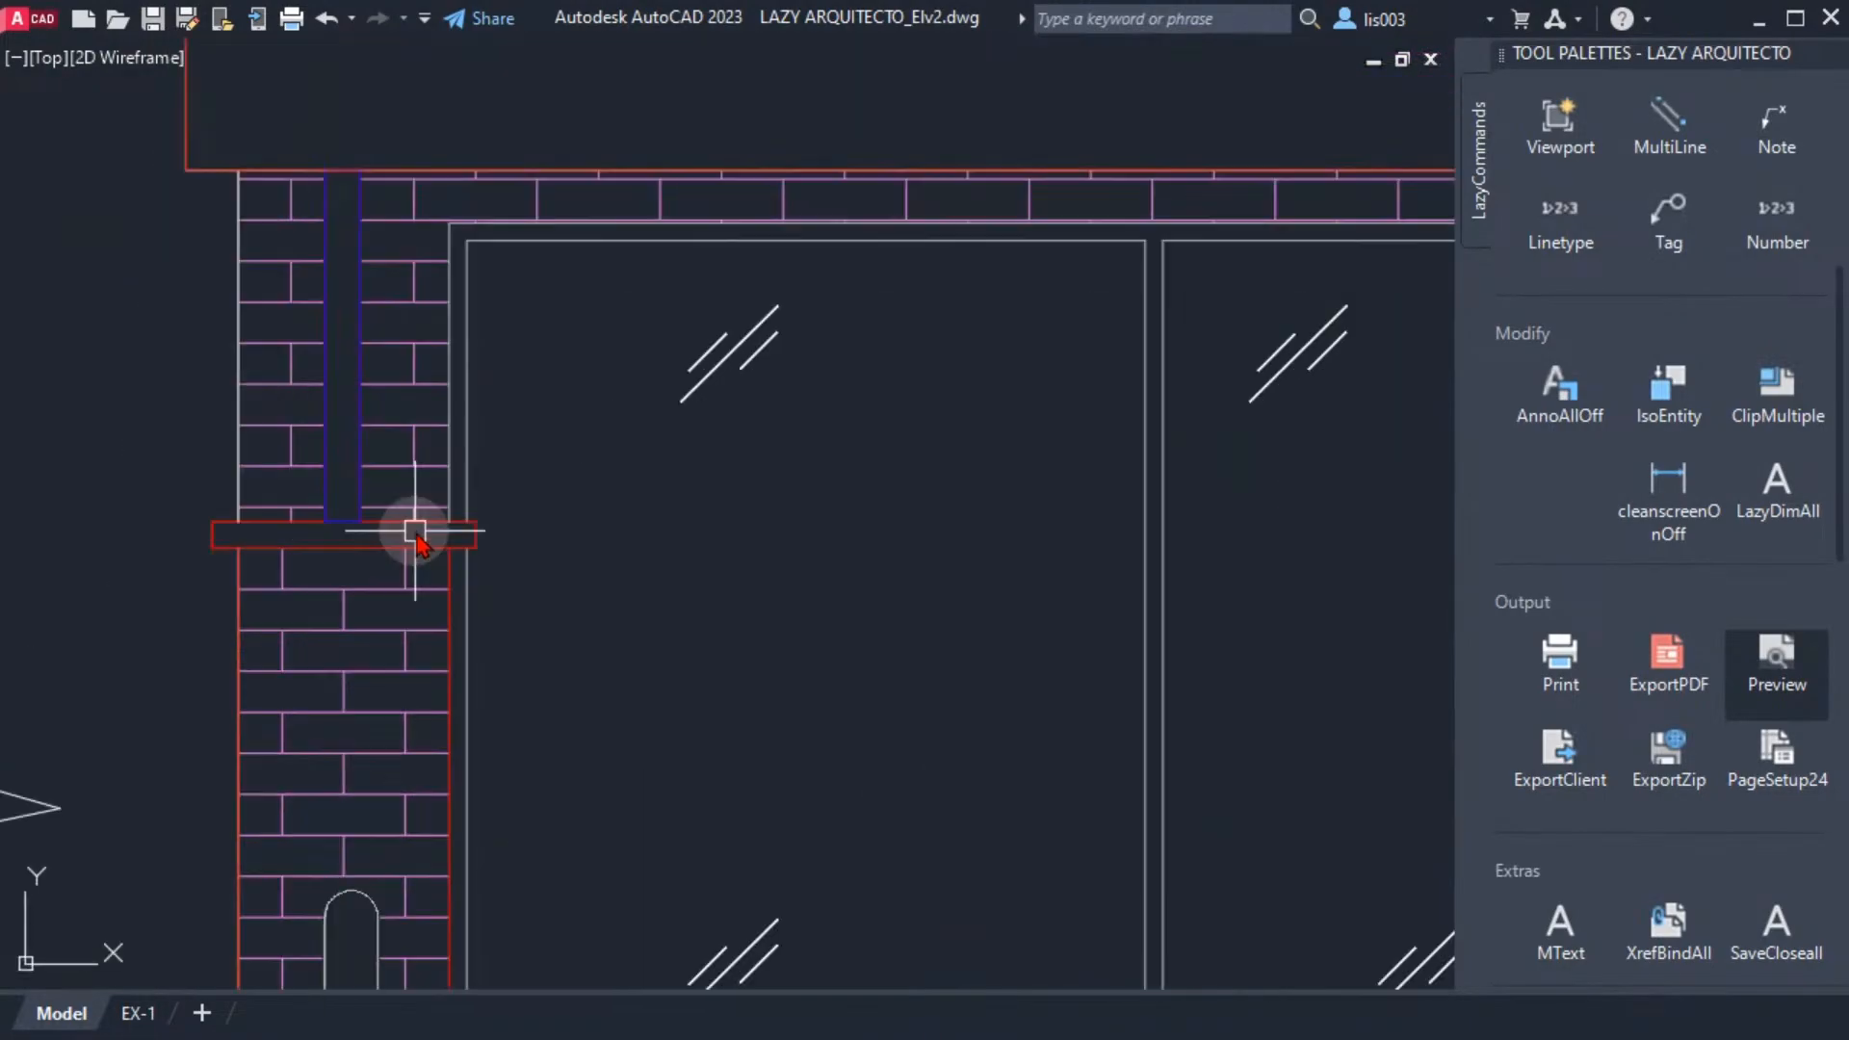
left_click(441, 528)
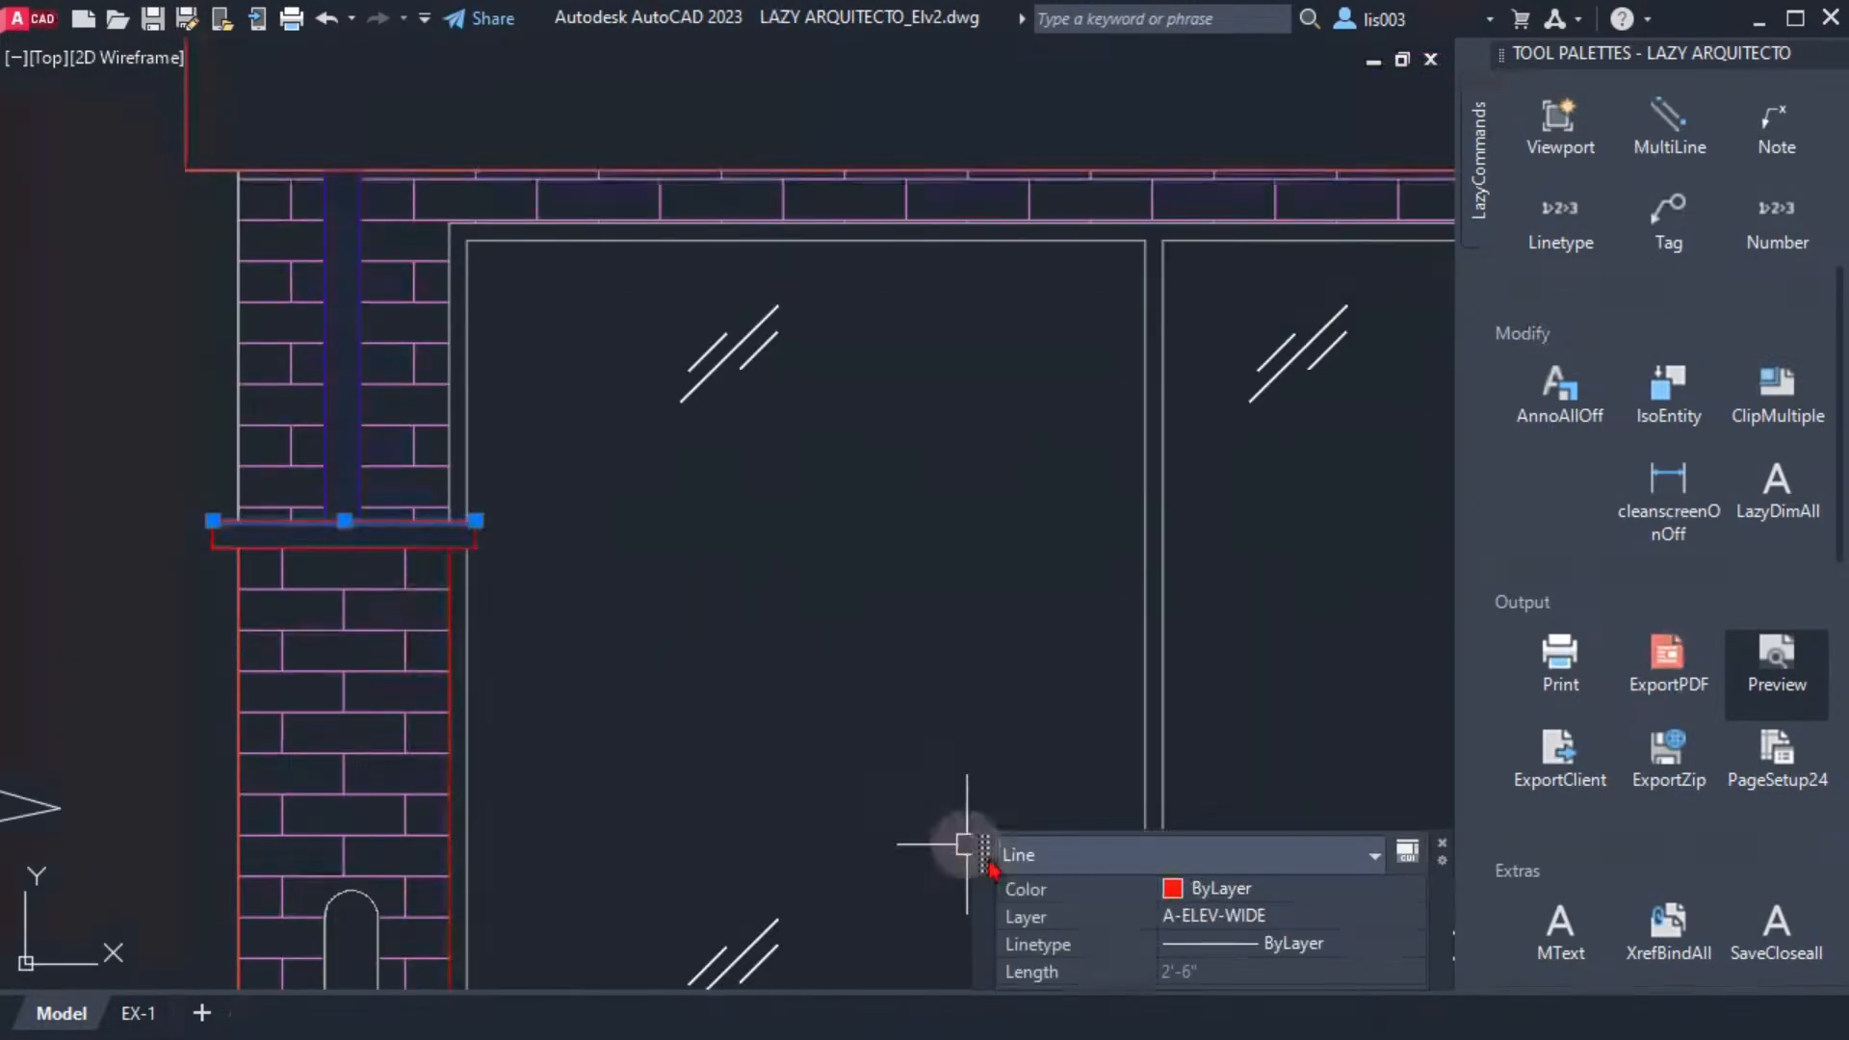
left_click(1241, 889)
left_click(1244, 894)
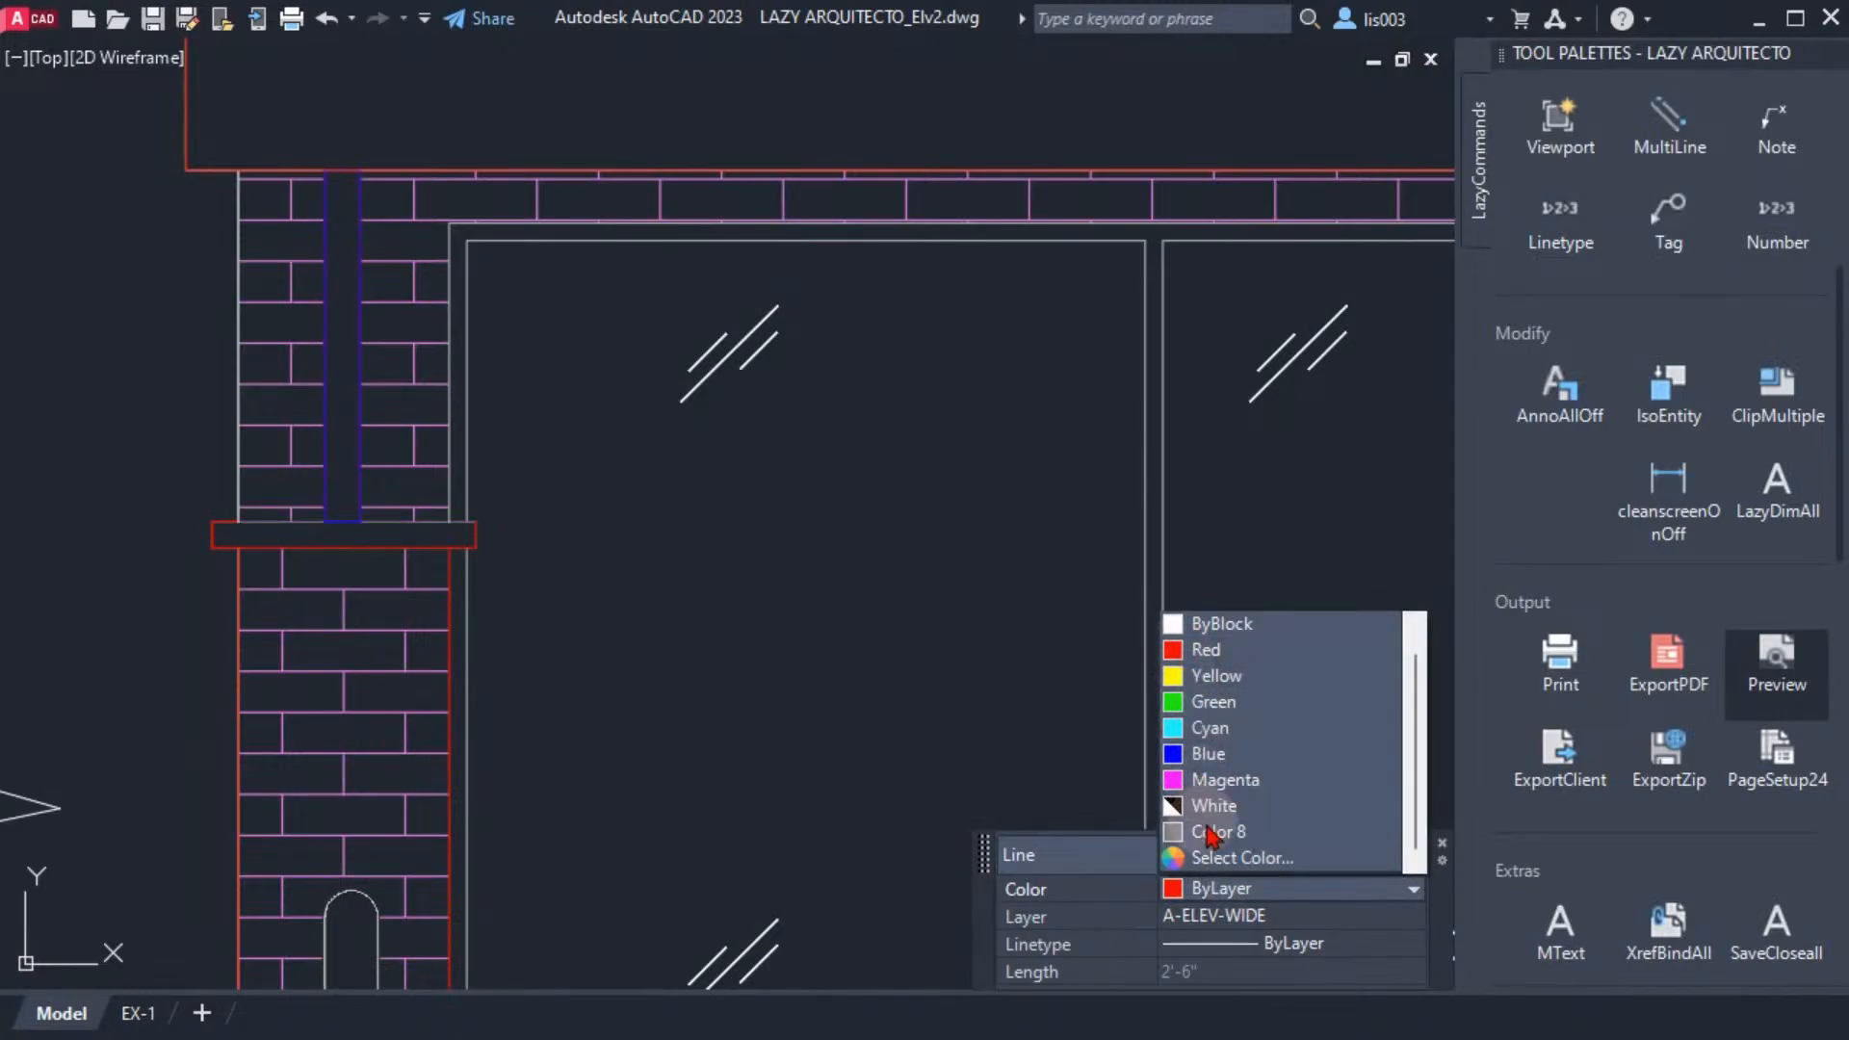
left_click(1173, 902)
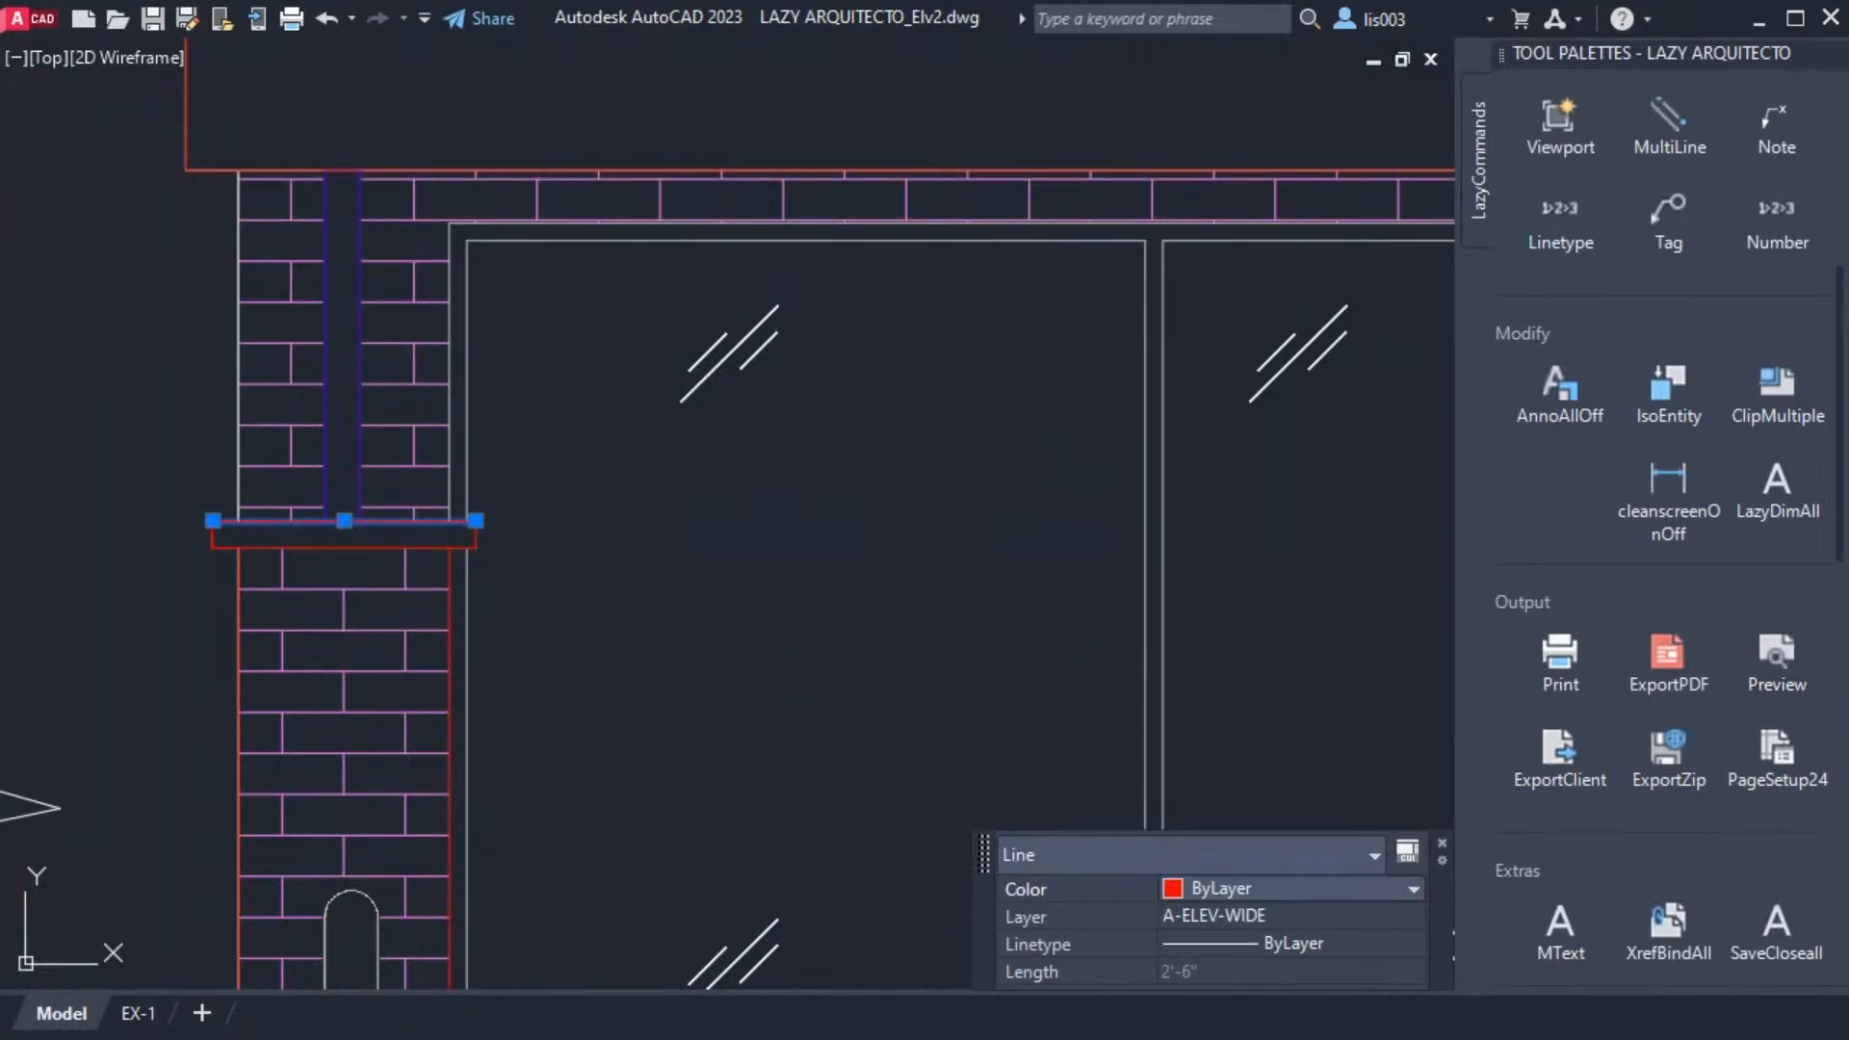
left_click(994, 608)
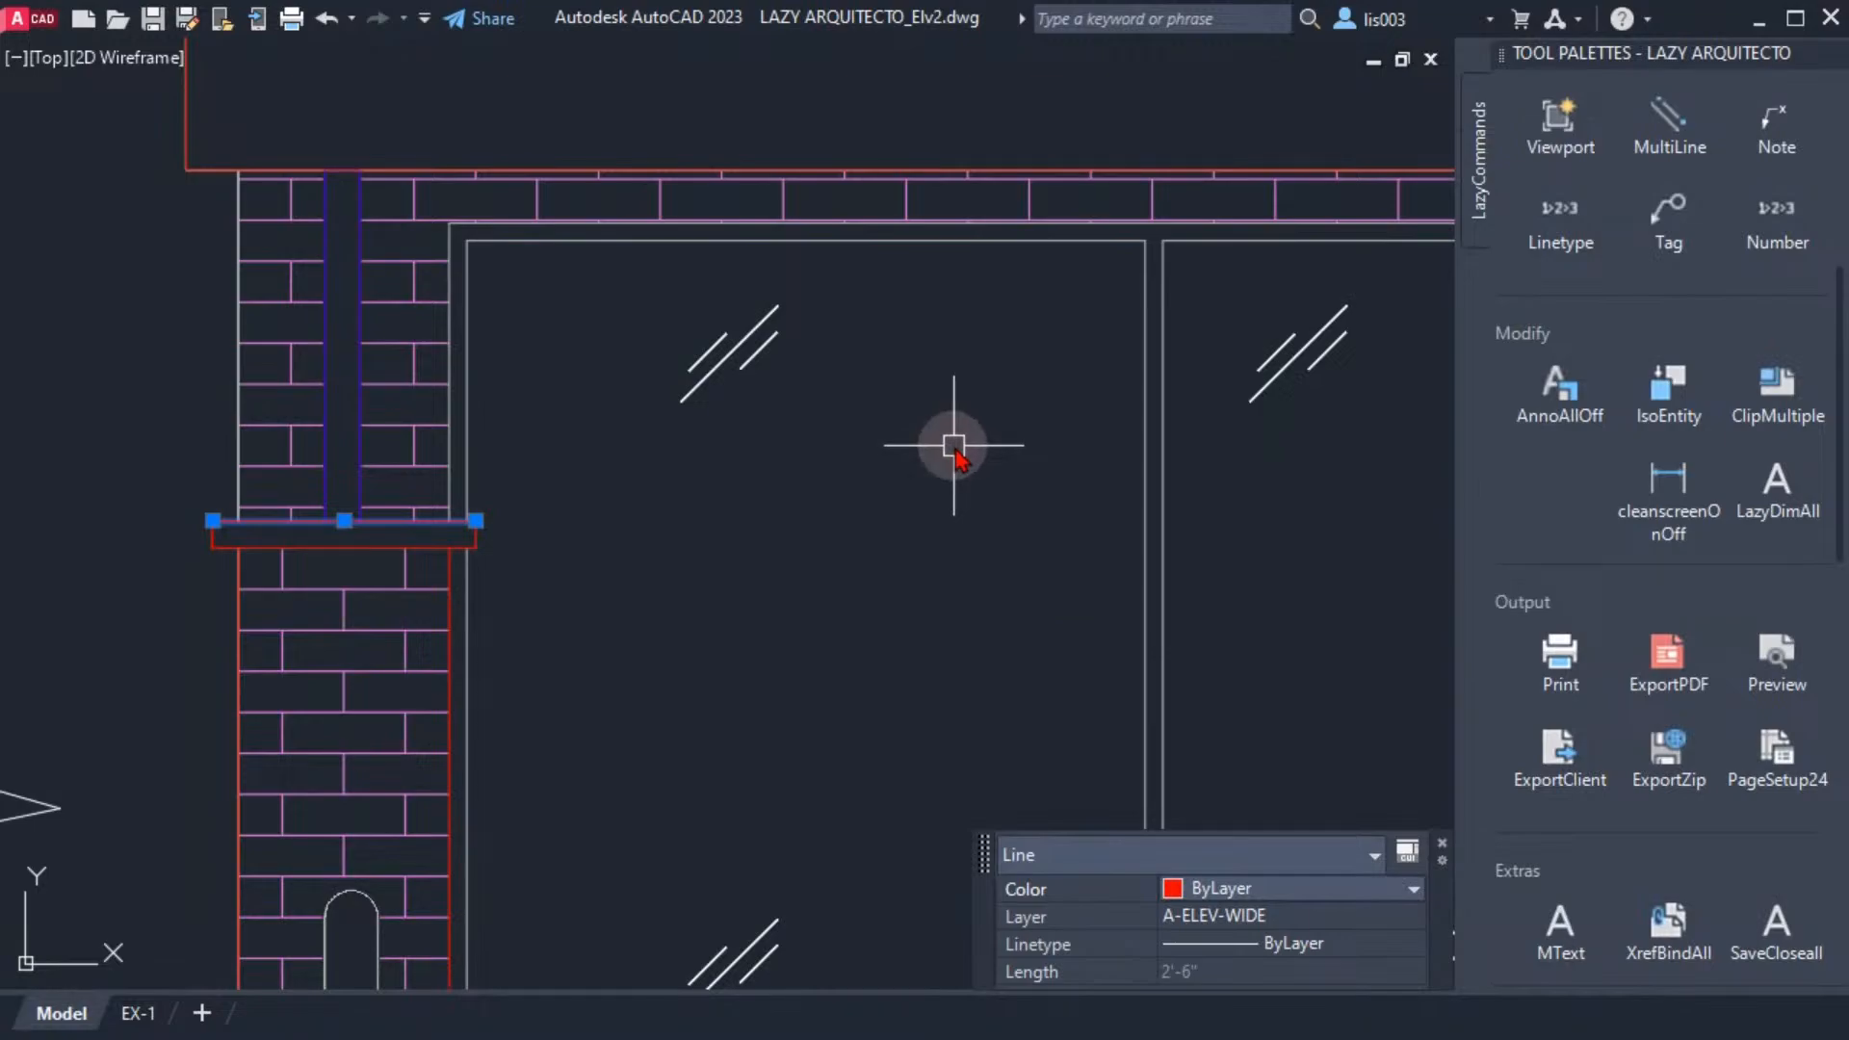
key("Escape")
Add the Layer control to the Quick Access Toolbar
scroll(838, 529, "down", 2)
middle_click_drag(837, 529, 565, 673)
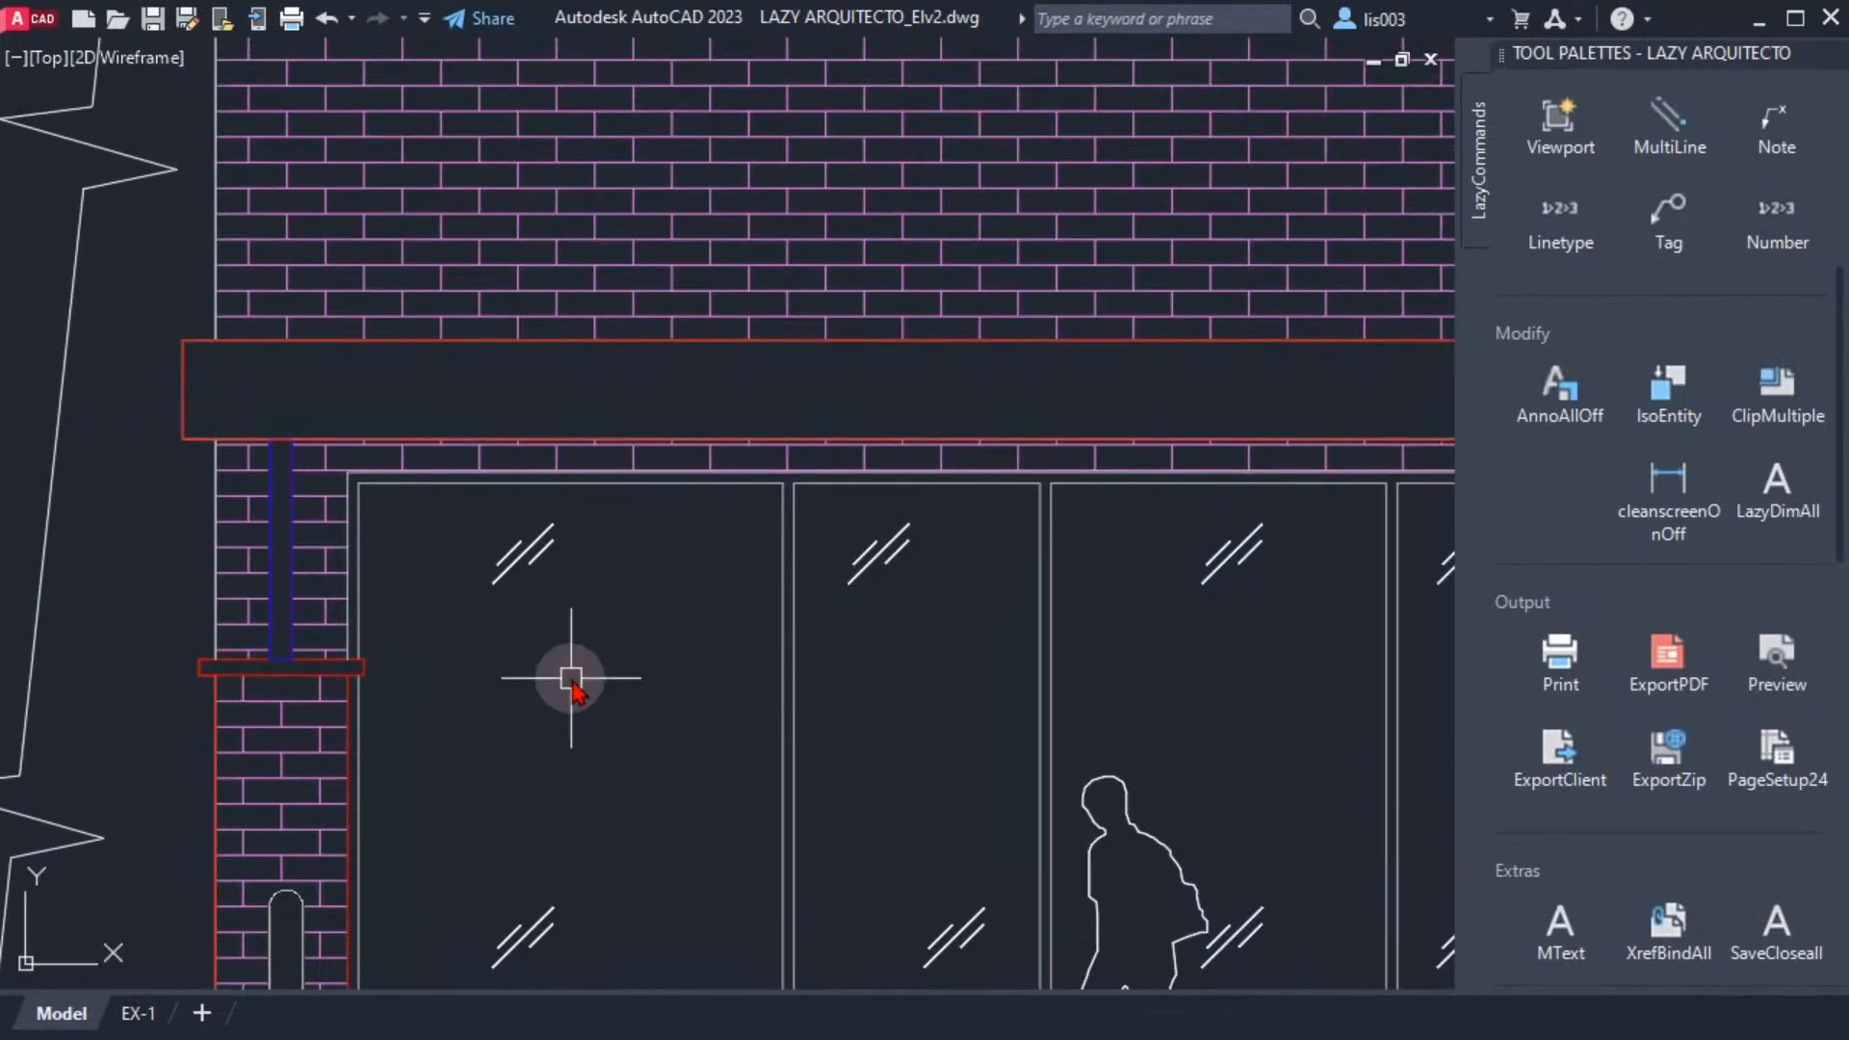
scroll(566, 673, "down", 4)
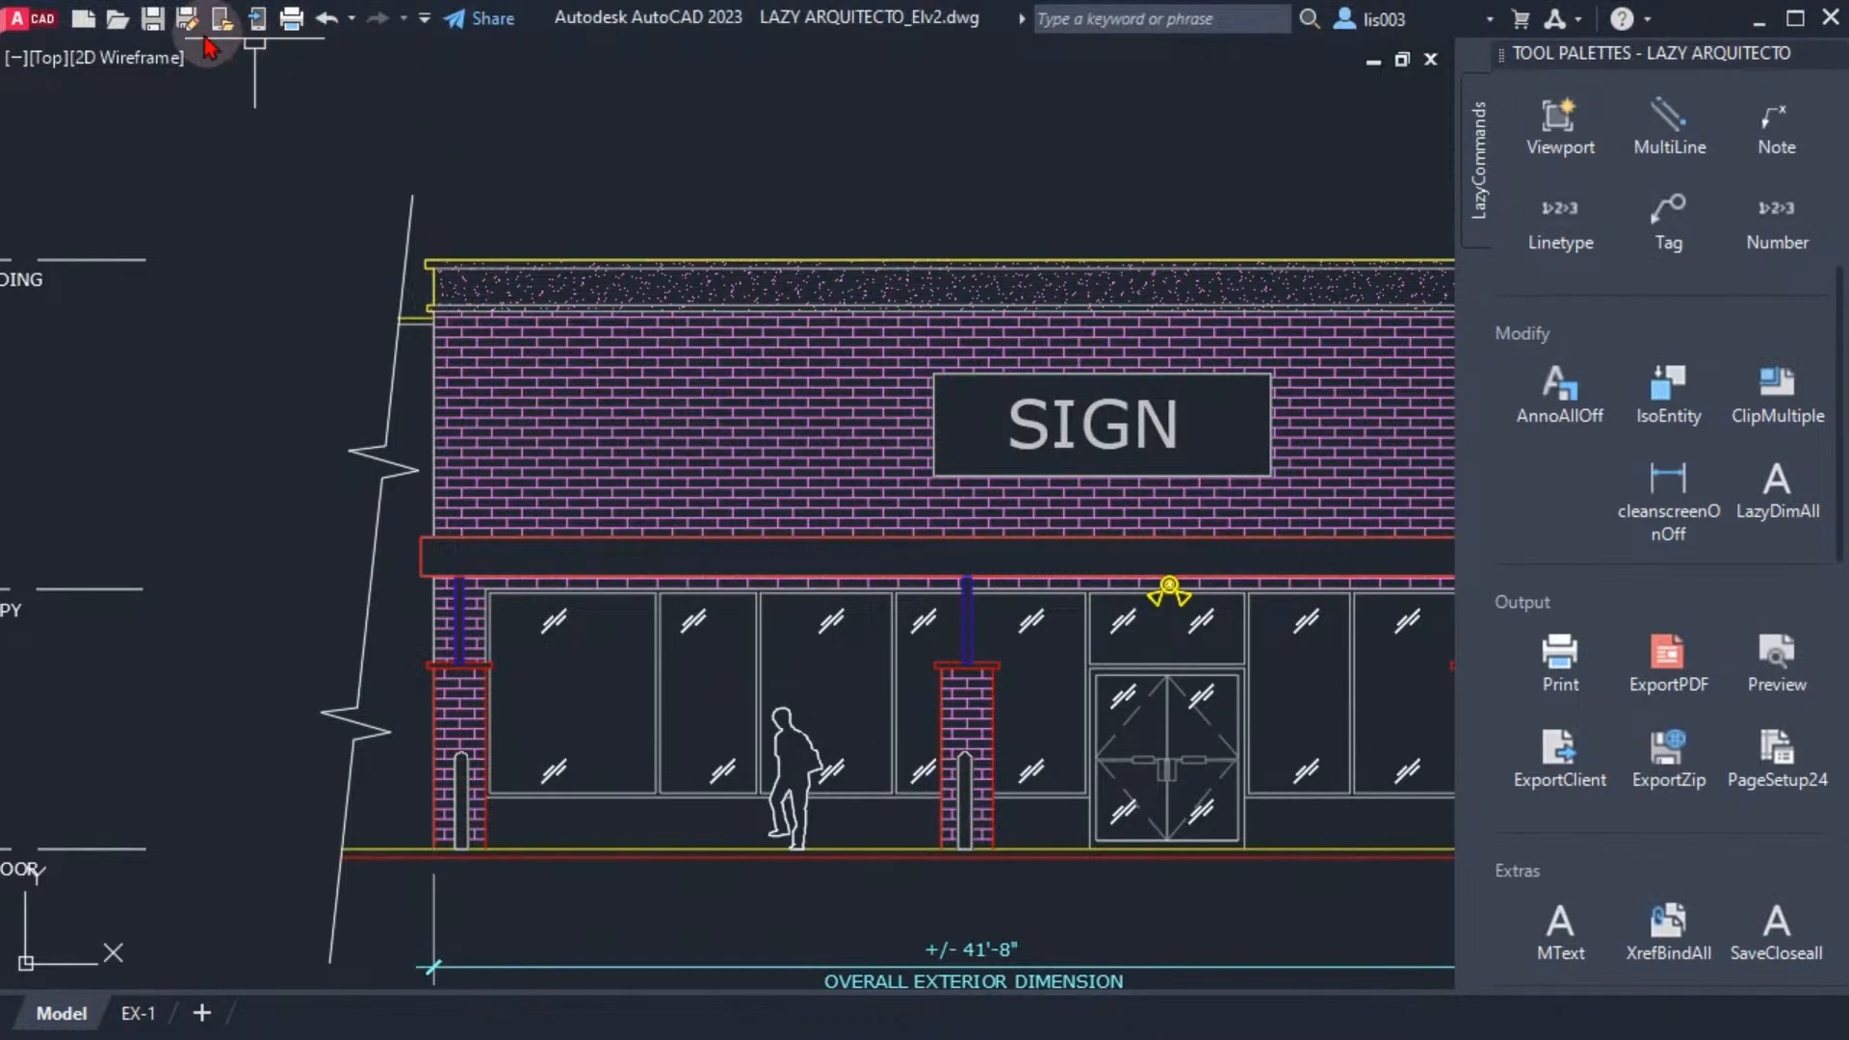
left_click(425, 19)
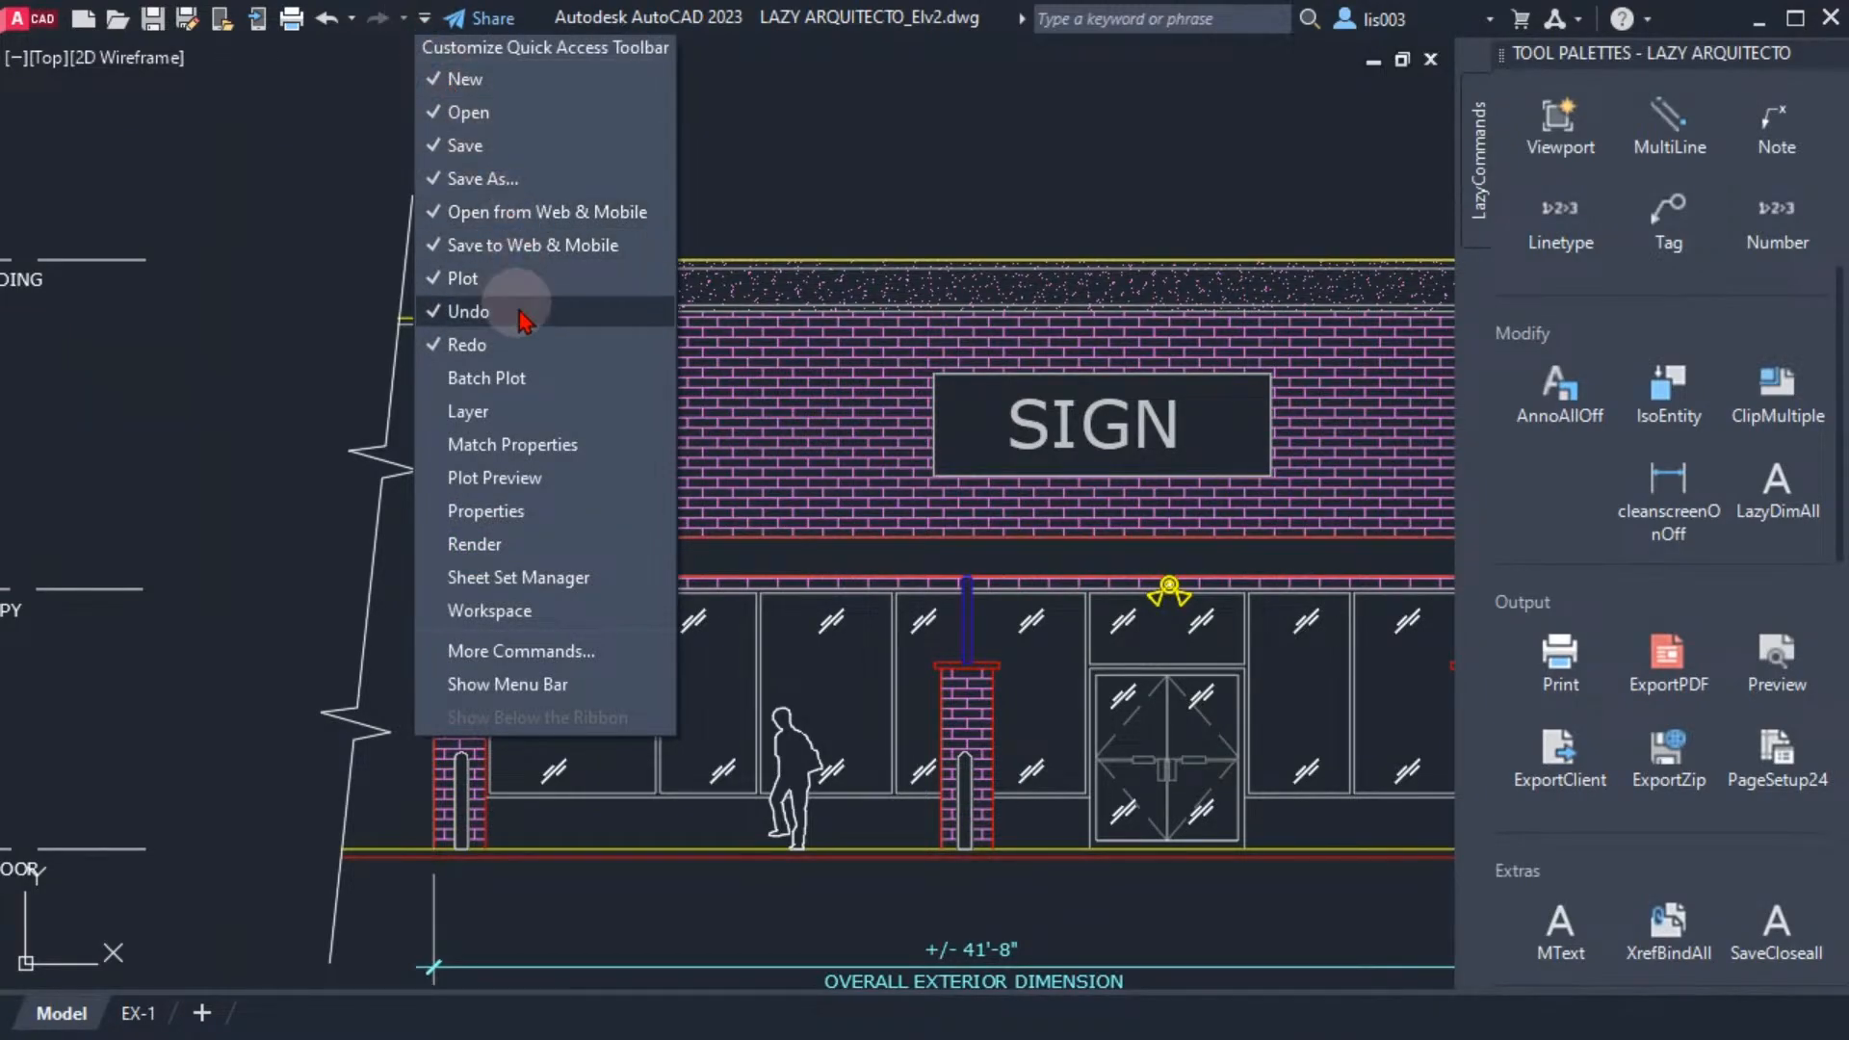
left_click(469, 413)
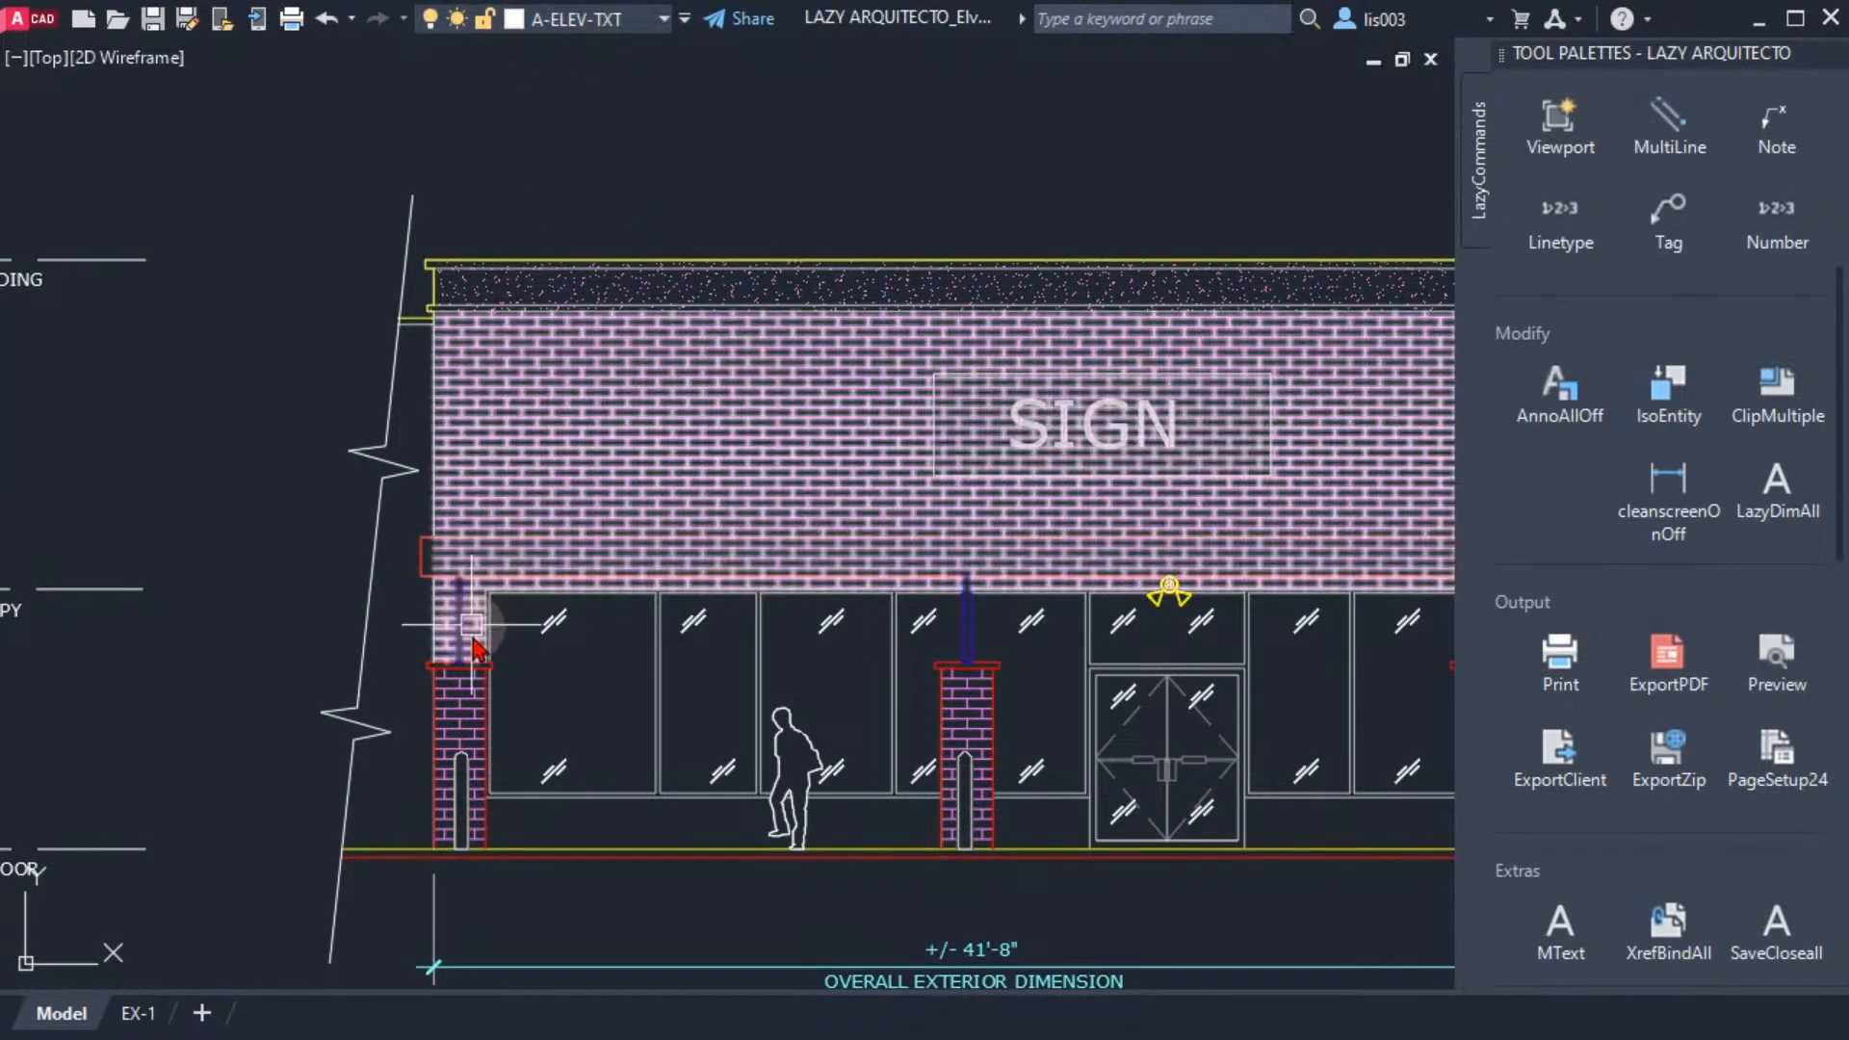
Select the canopy's left end line, set the colour of its layer A-ELEV-WIDE to blue, and clear the selection
scroll(453, 609, "down", 3)
scroll(454, 586, "up", 5)
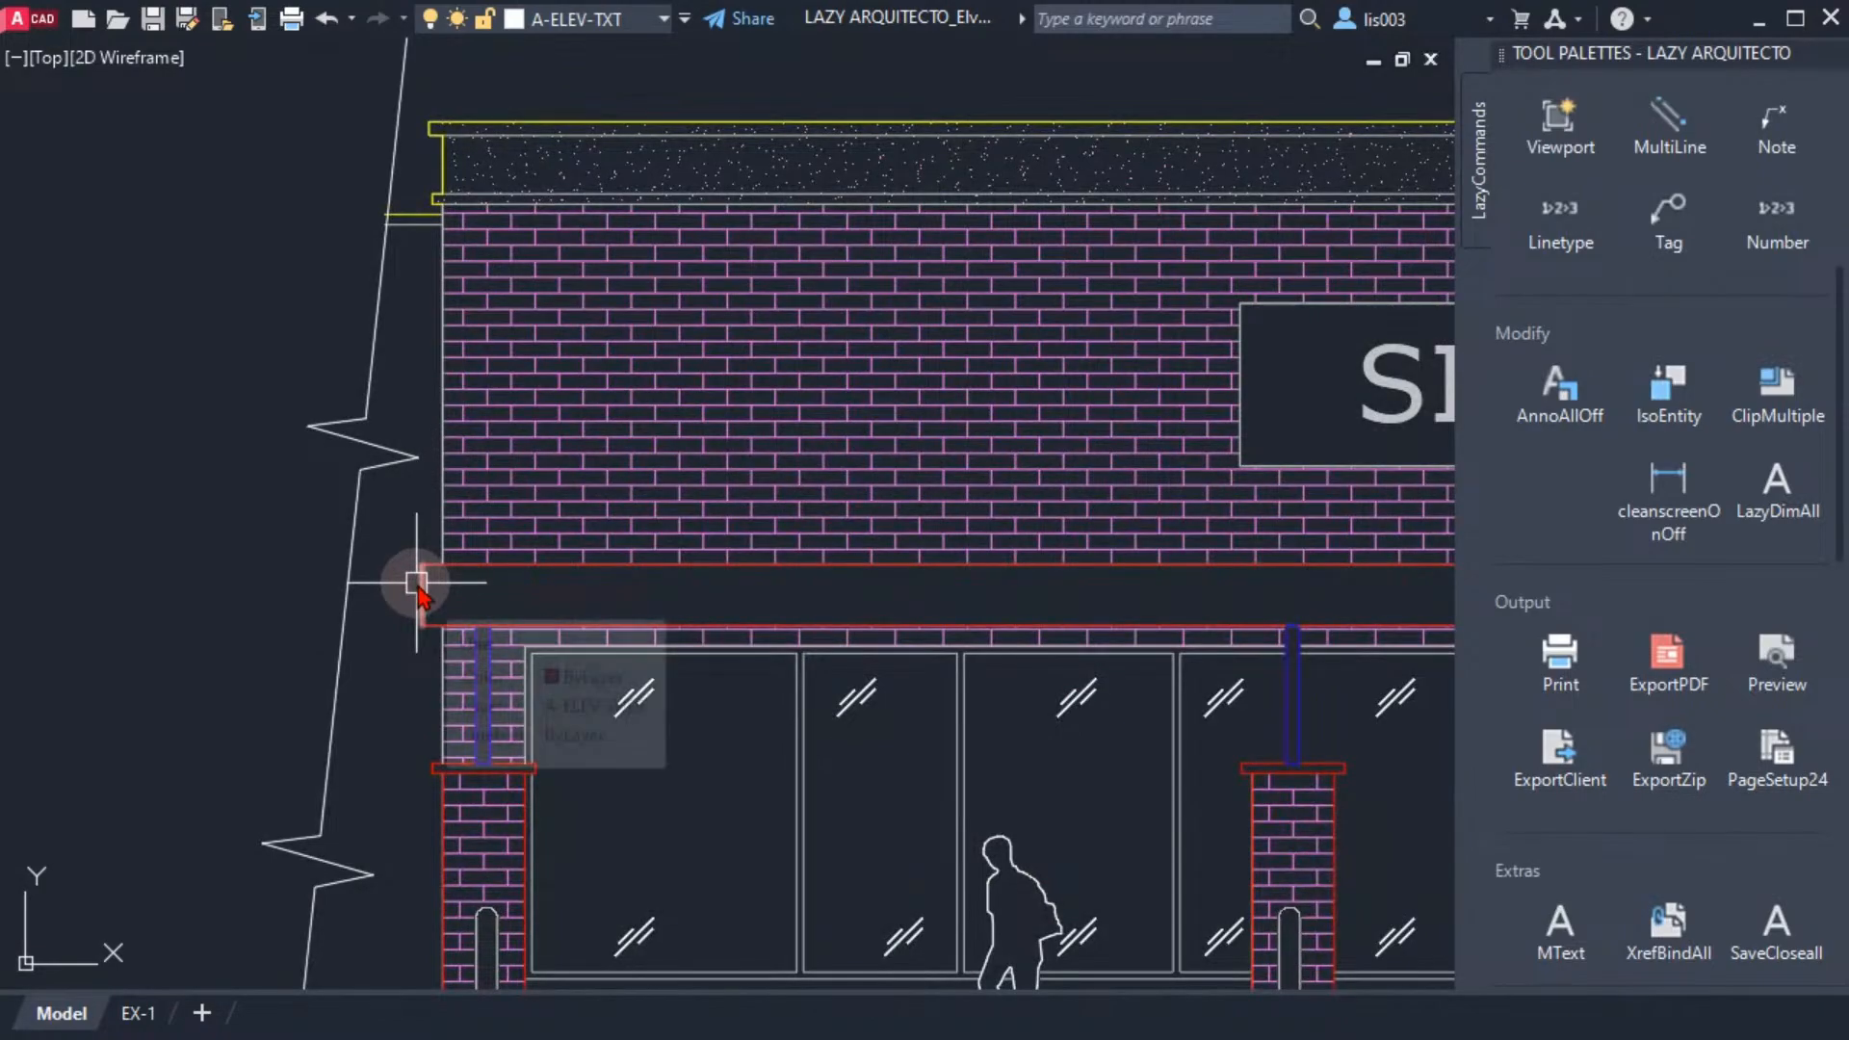
left_click(419, 588)
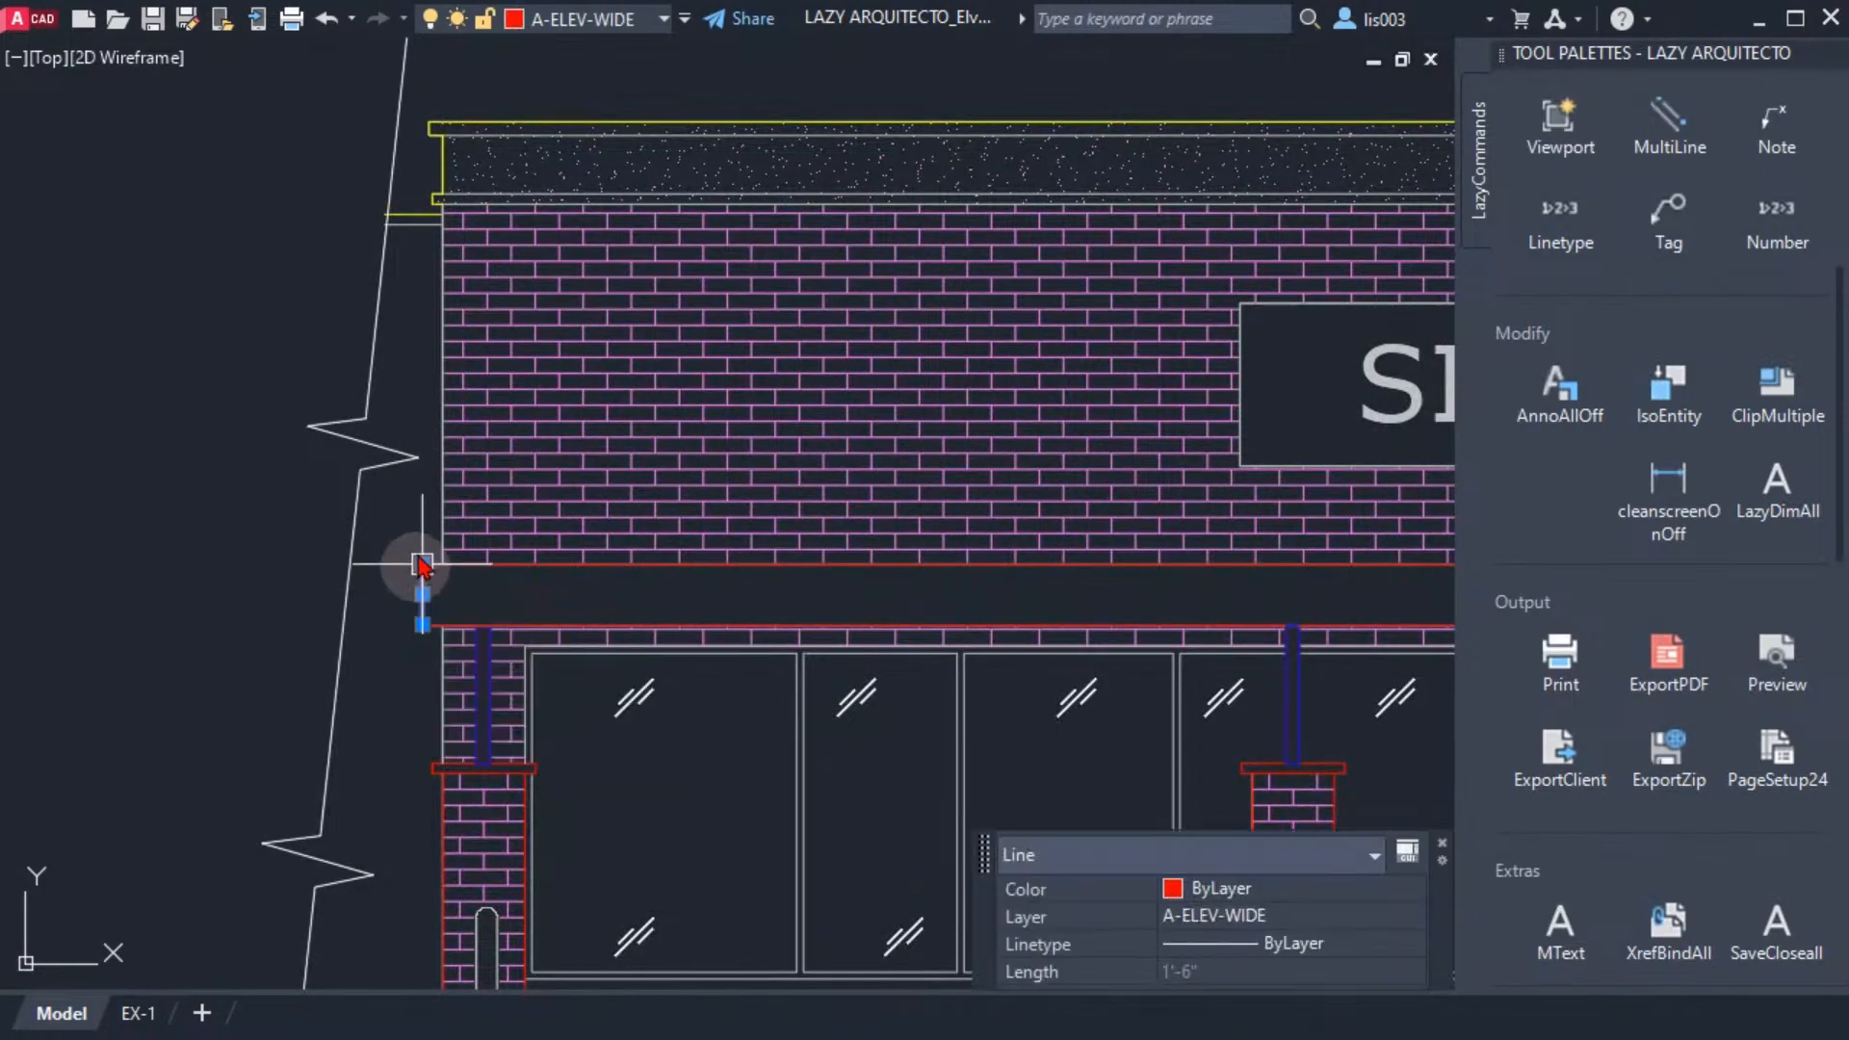
left_click(613, 31)
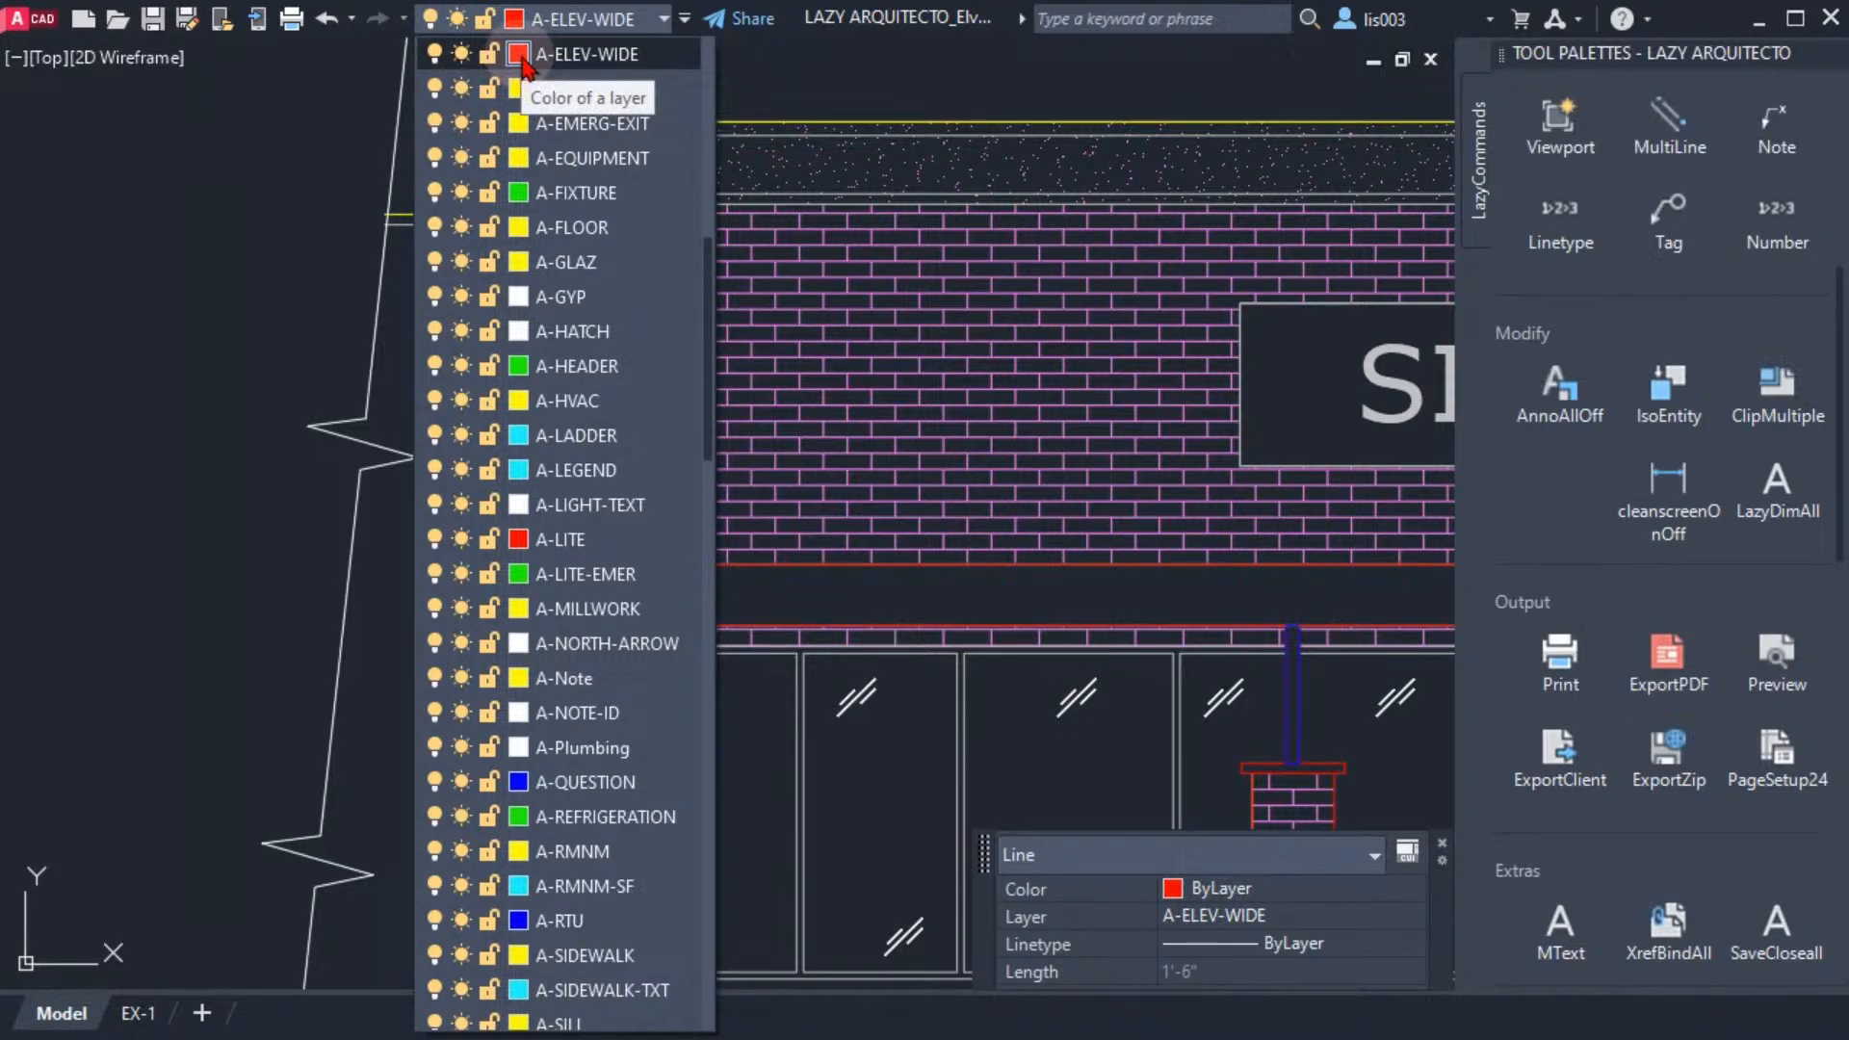
left_click(519, 55)
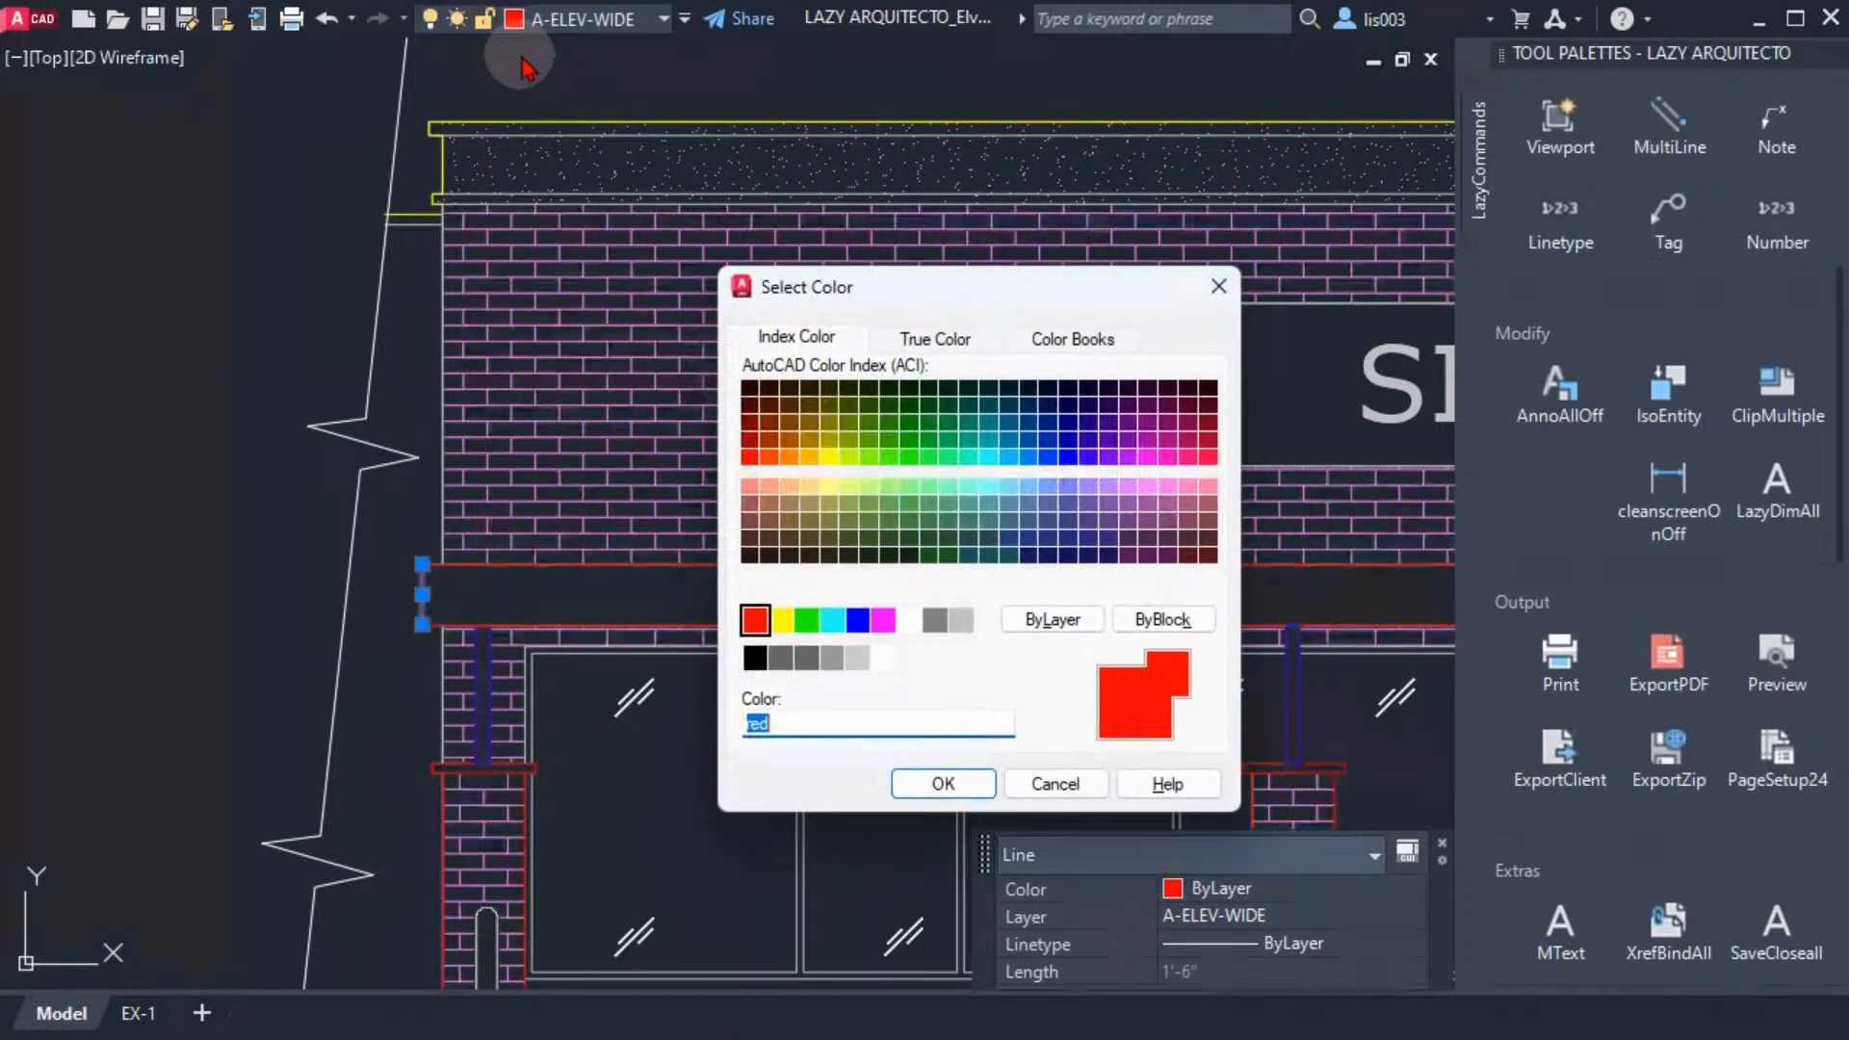
left_click(857, 619)
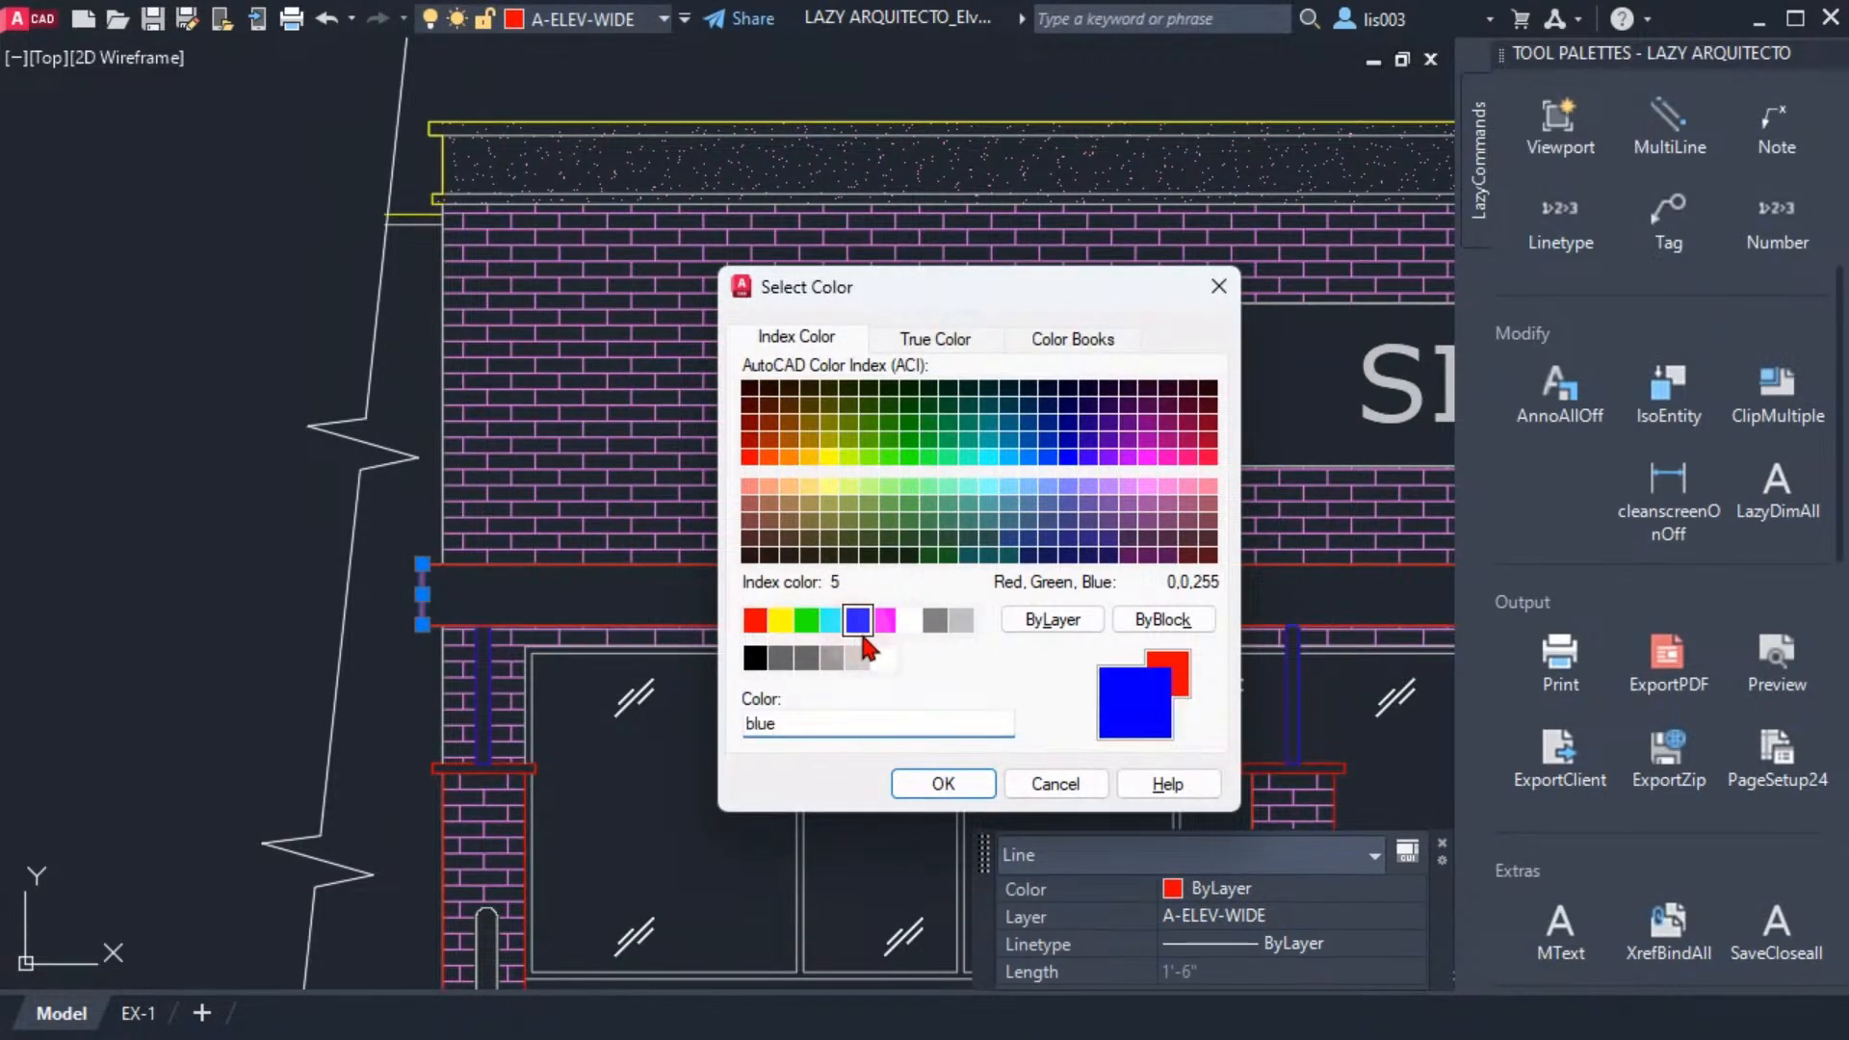
left_click(944, 785)
scroll(482, 516, "up", 4)
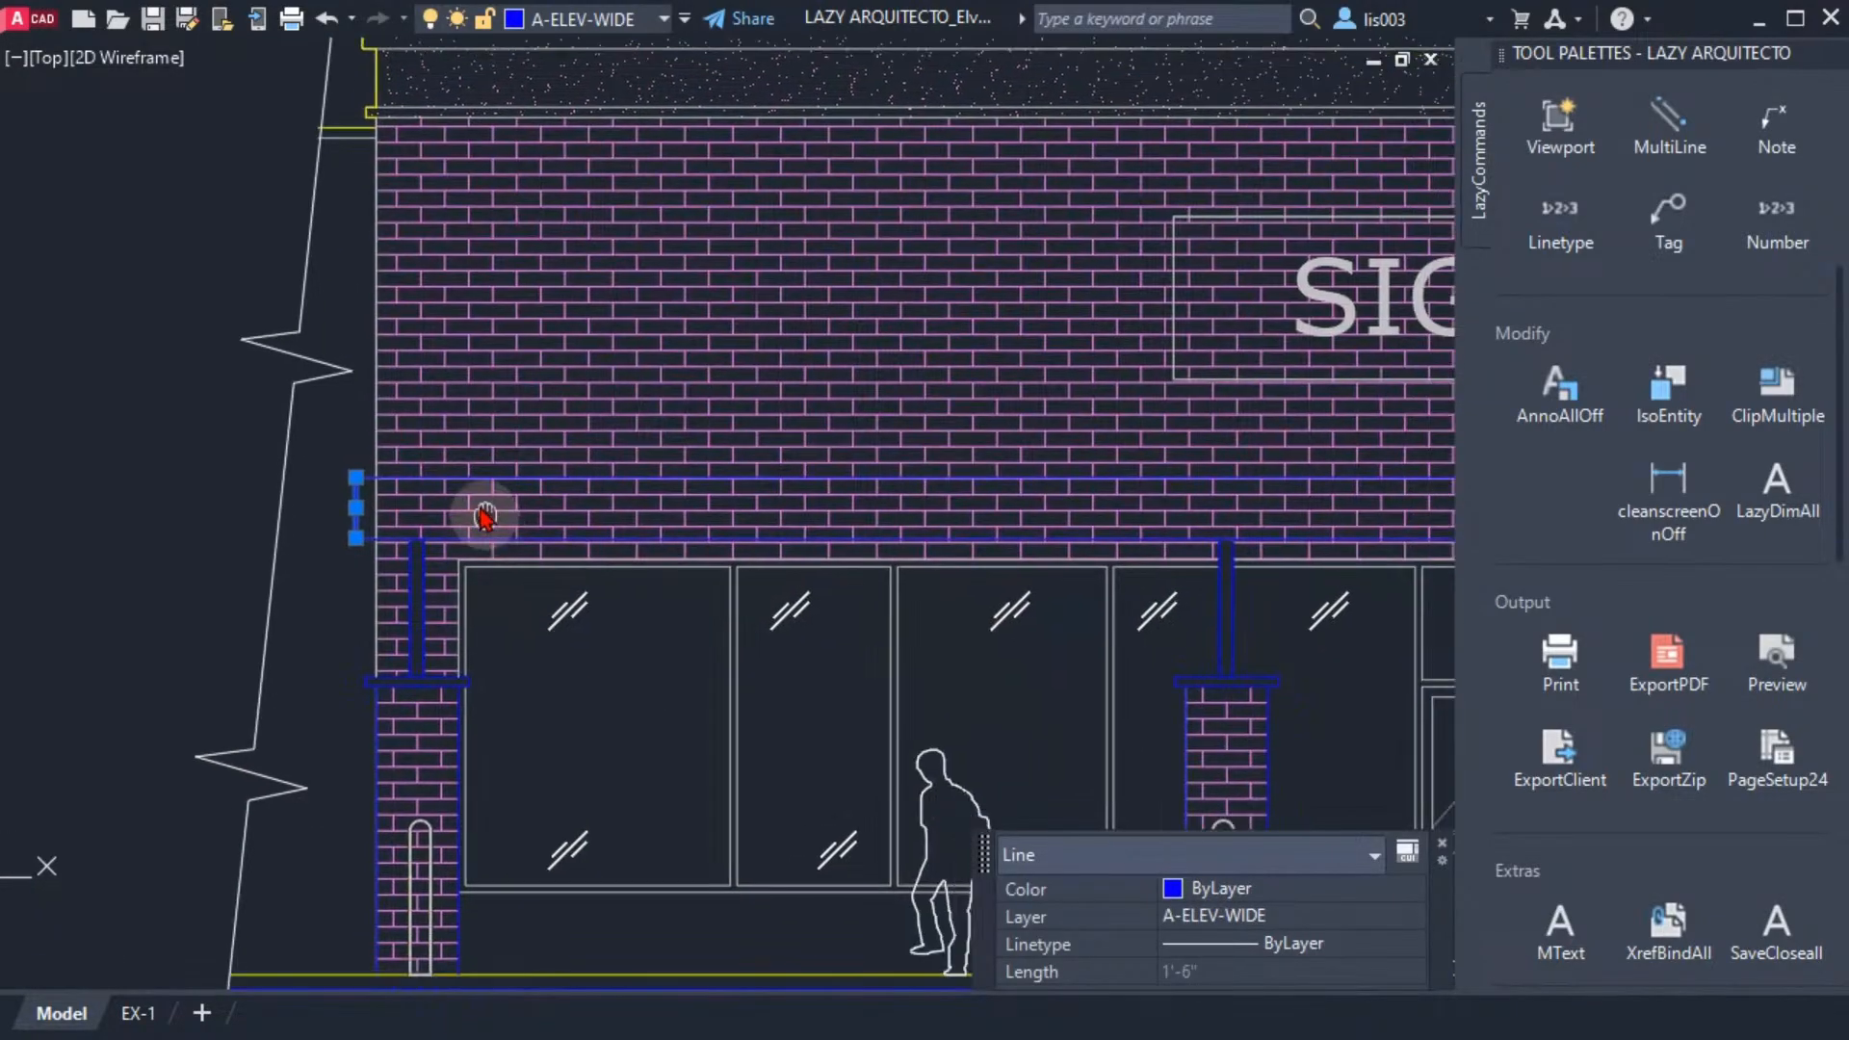
left_click(453, 446)
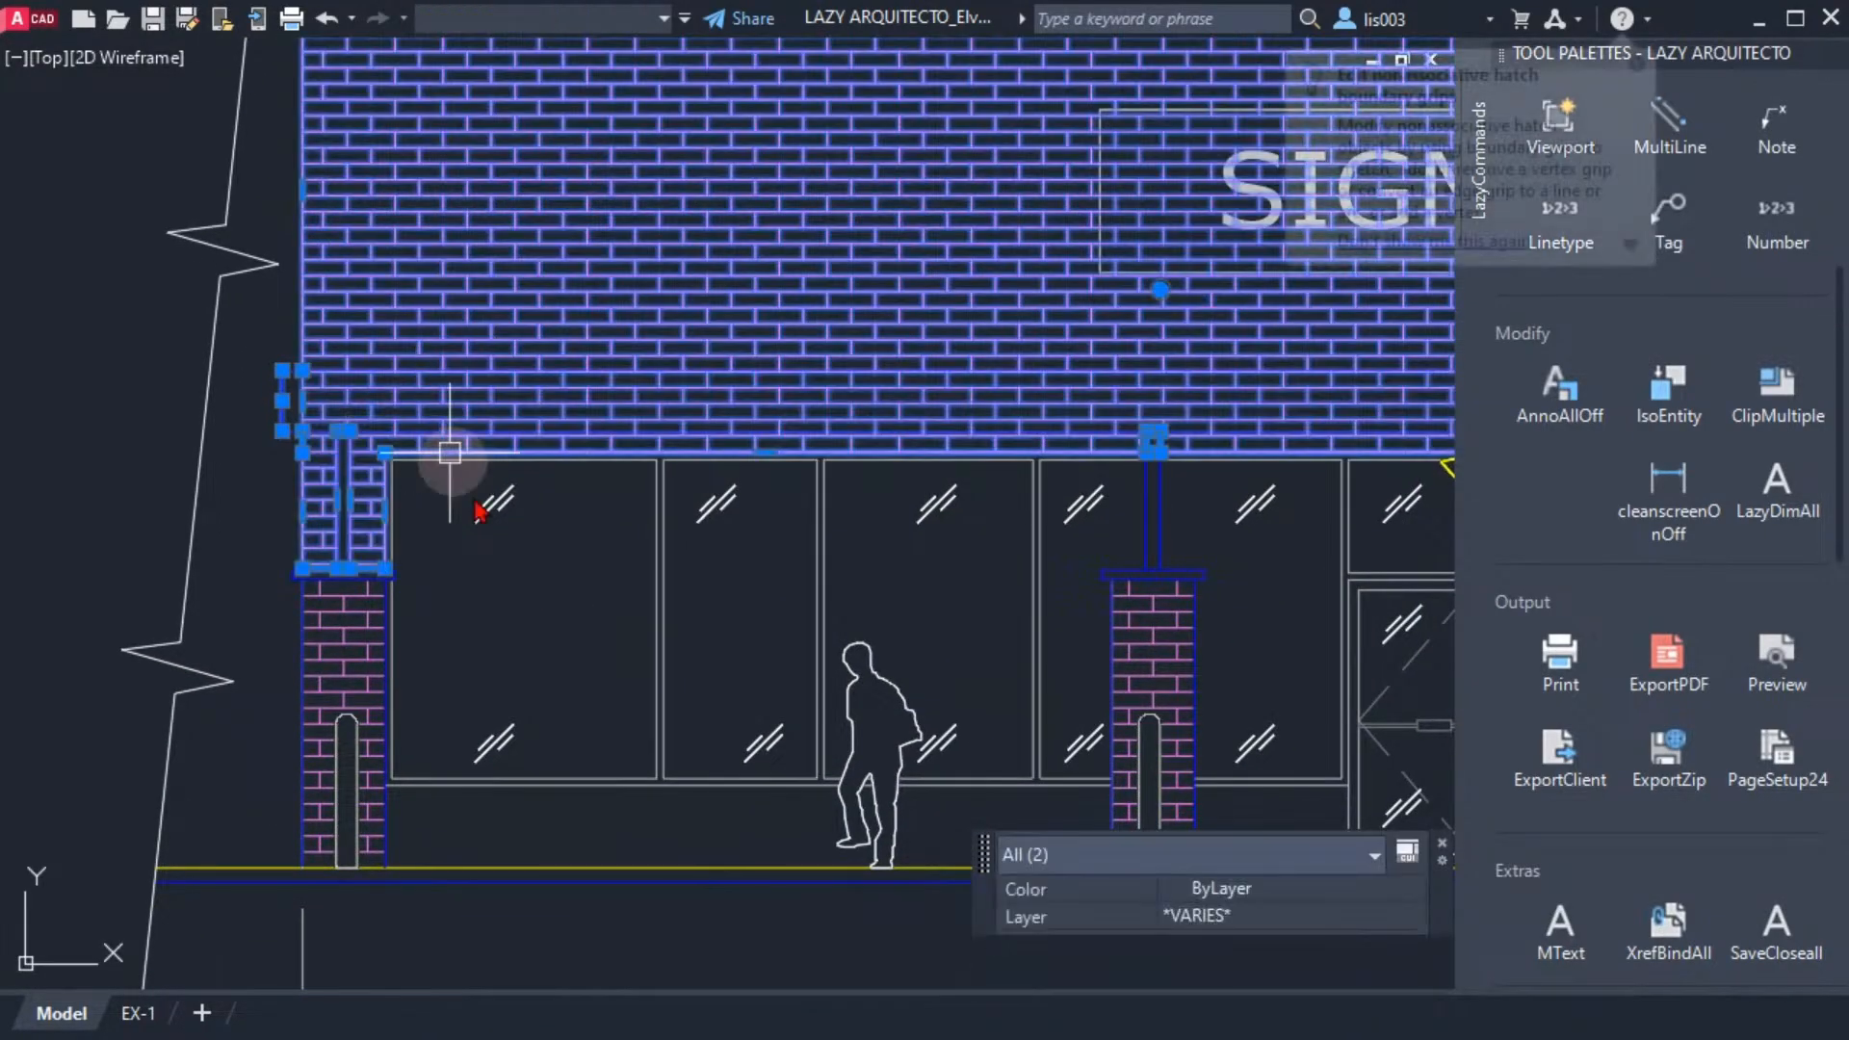
key("Escape")
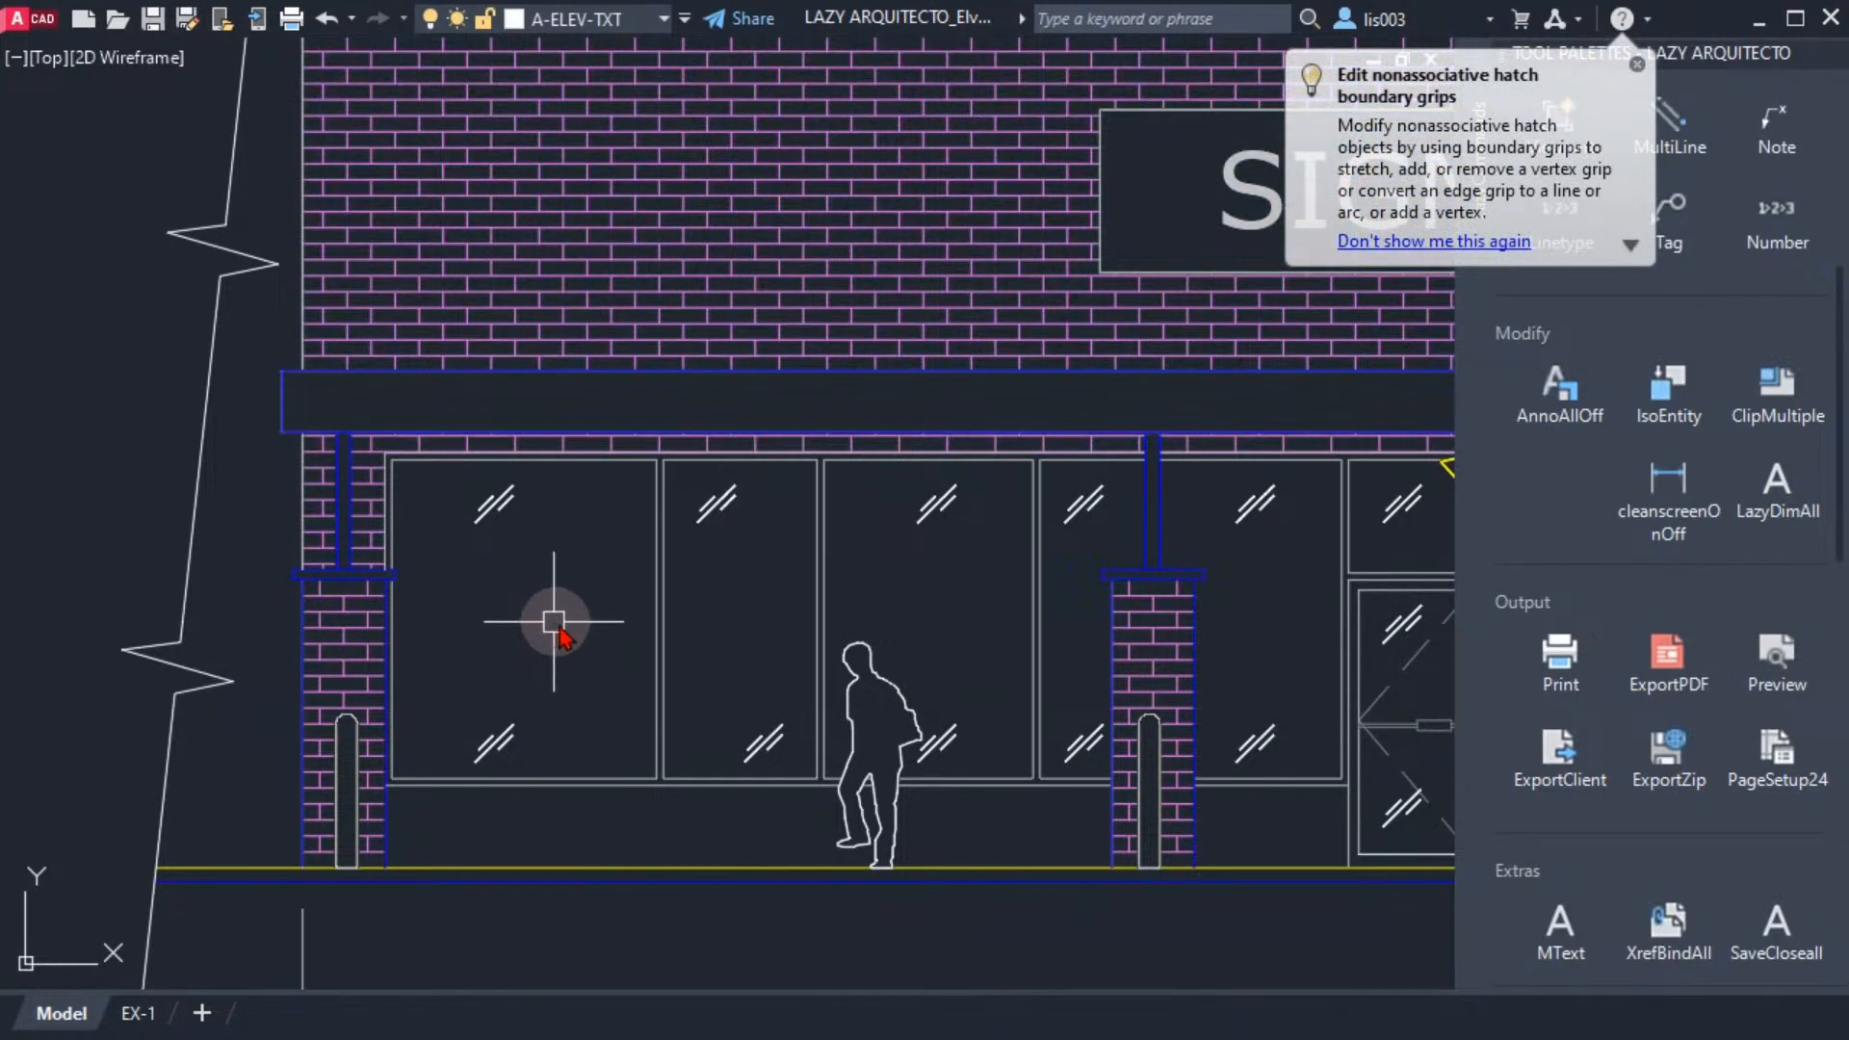
scroll(597, 645, "down", 1)
scroll(641, 663, "down", 1)
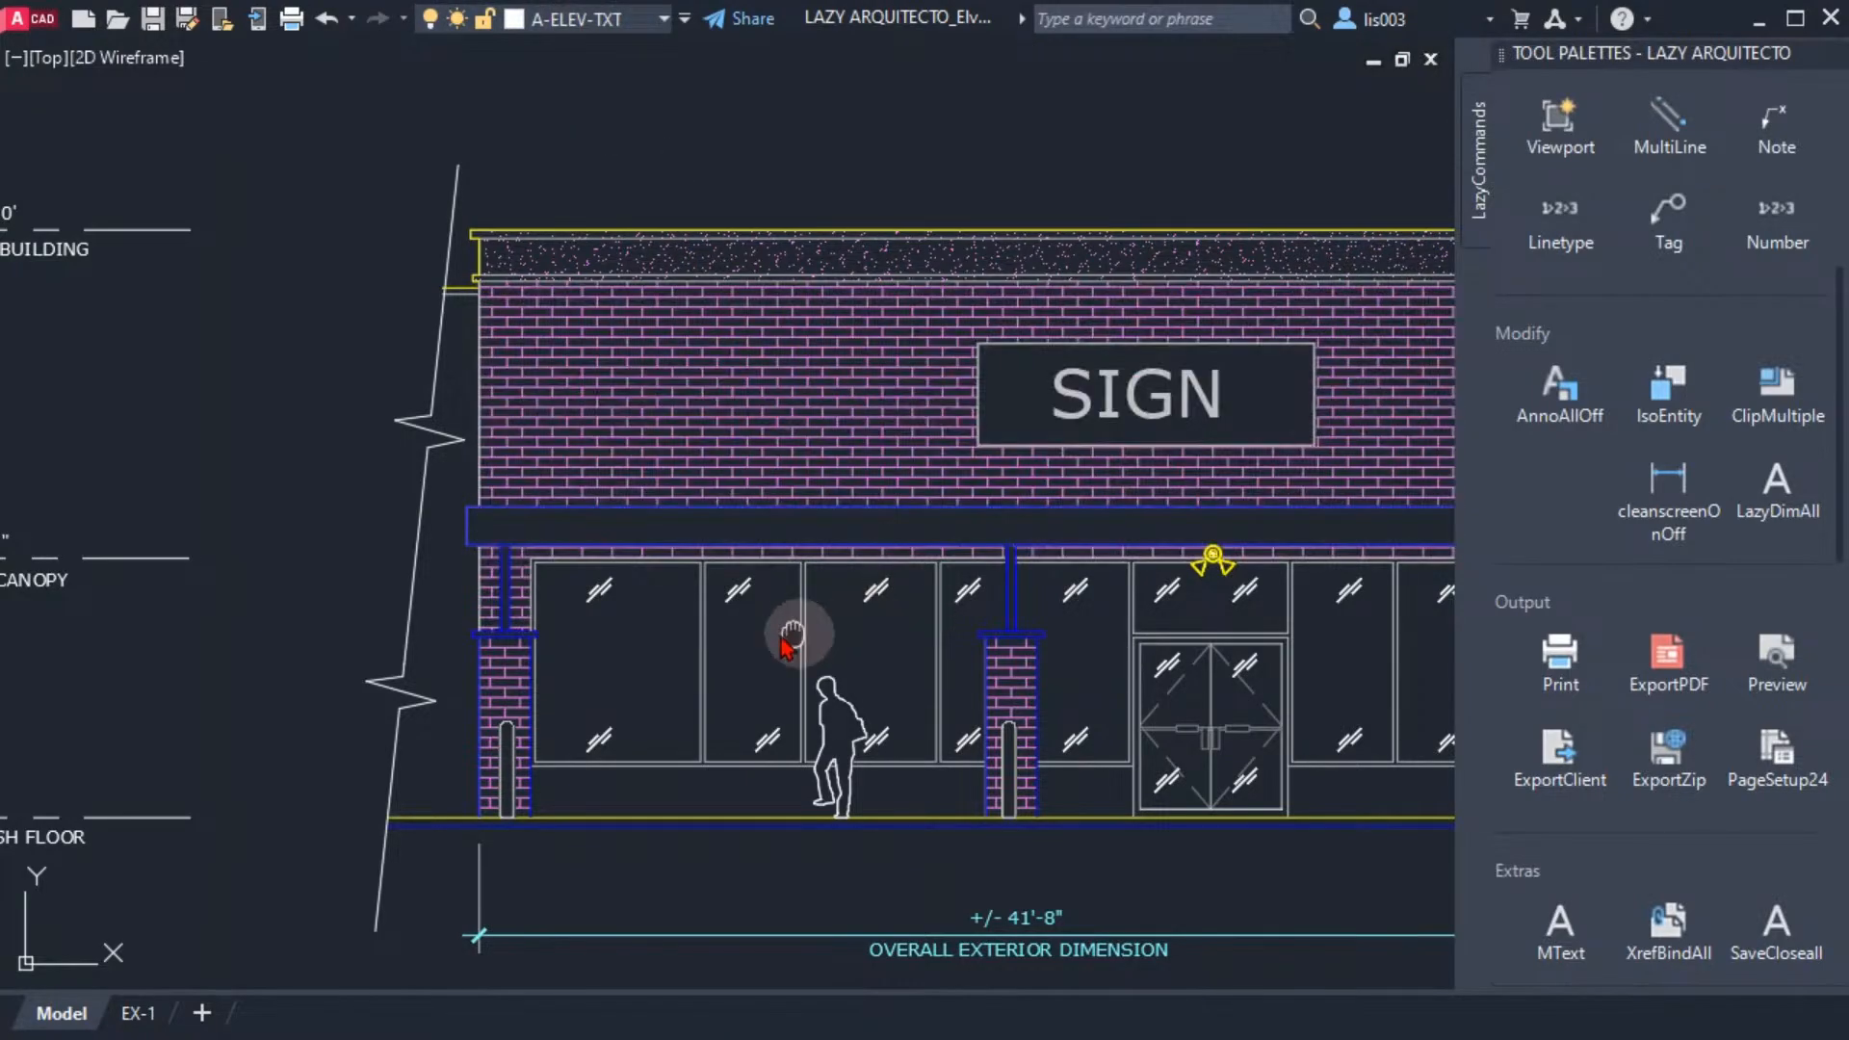
Turn off the clean screen with the cleanscreenOnOff palette tool to restore the full interface
middle_click_drag(784, 645, 605, 602)
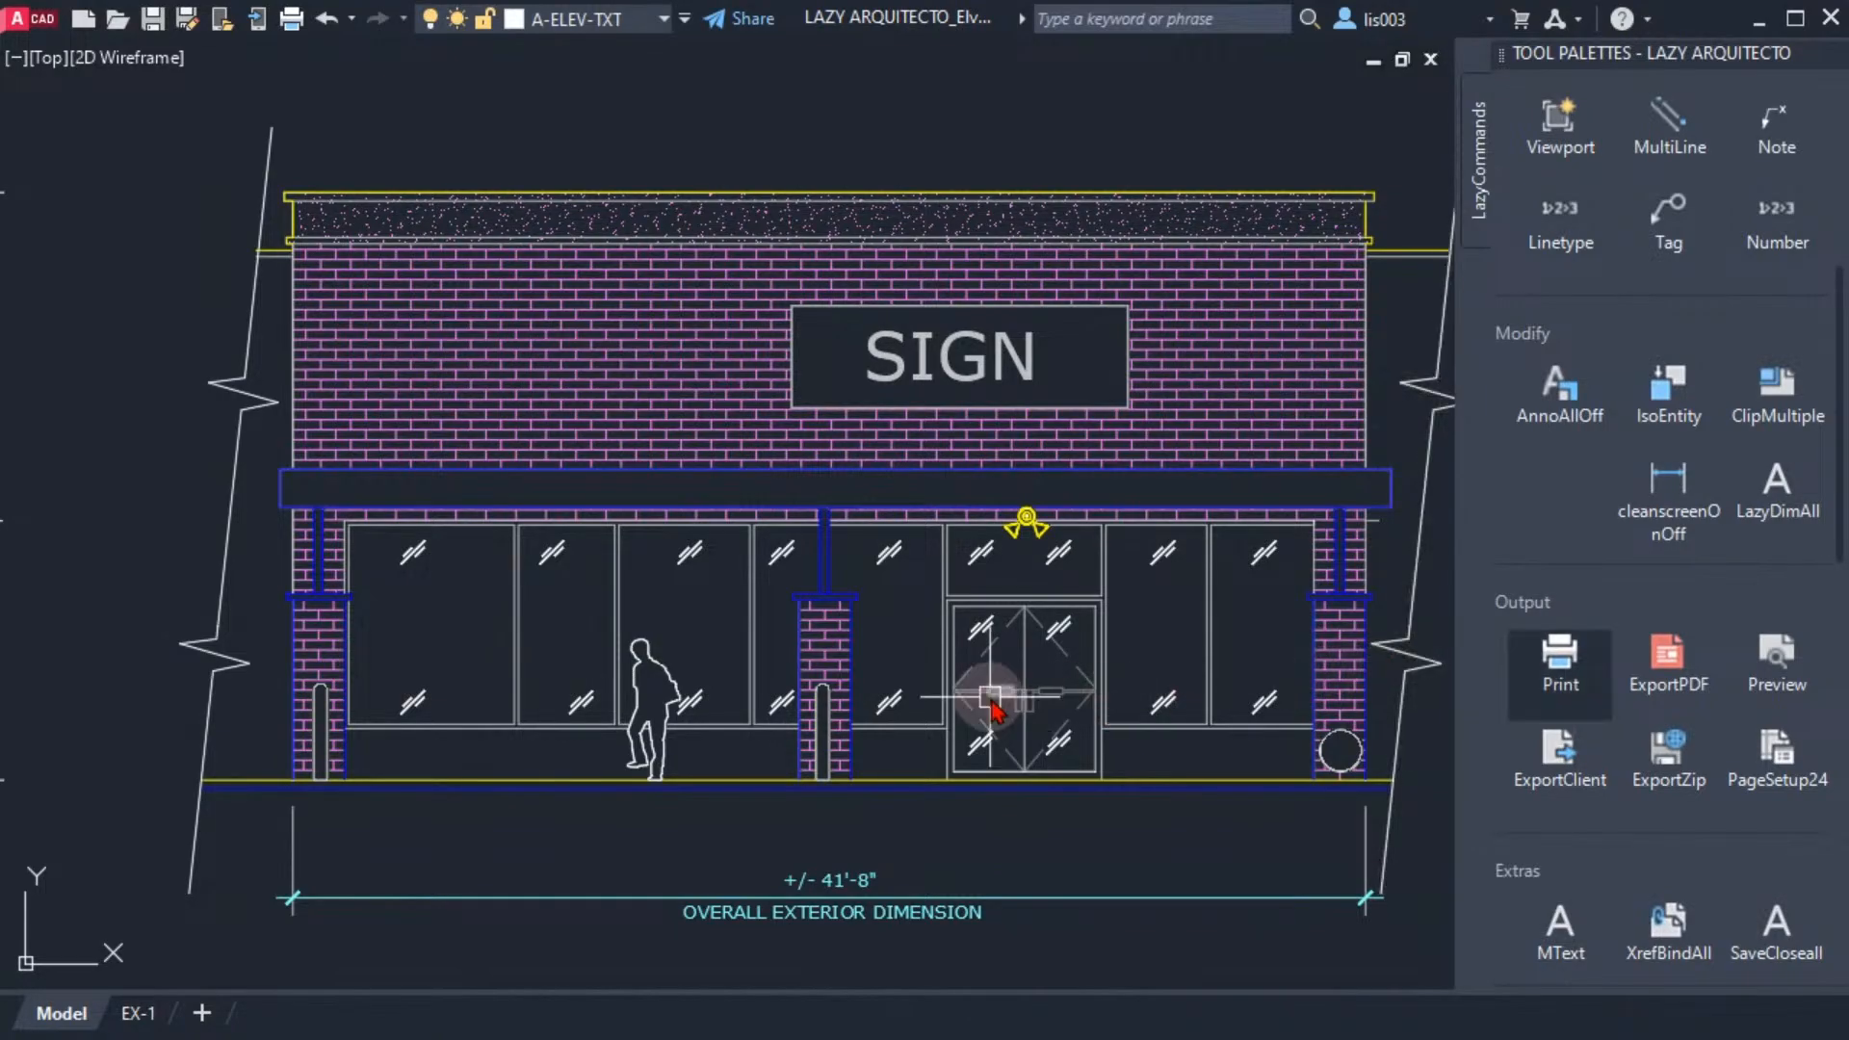
mouse_move(992, 710)
middle_mouse_down()
mouse_move(1155, 712)
mouse_move(1074, 641)
mouse_move(1144, 619)
mouse_move(1196, 735)
middle_mouse_up()
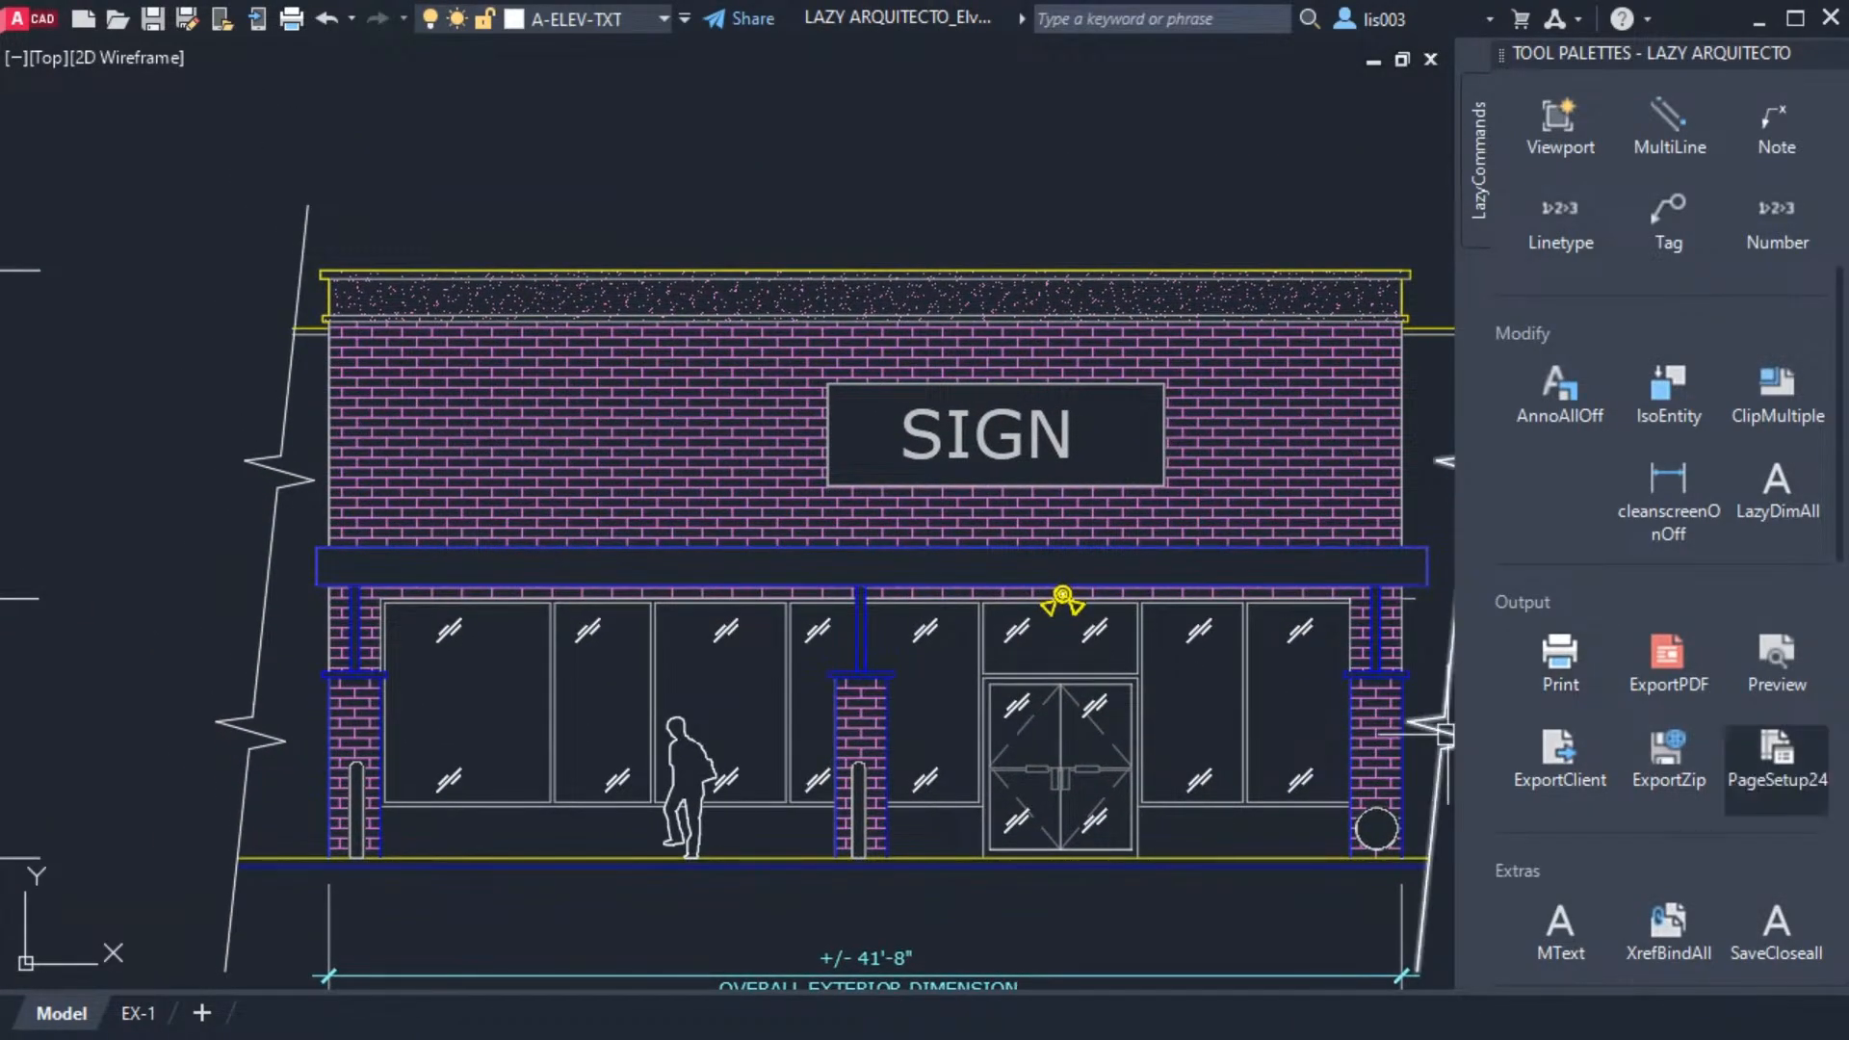
left_click(1776, 761)
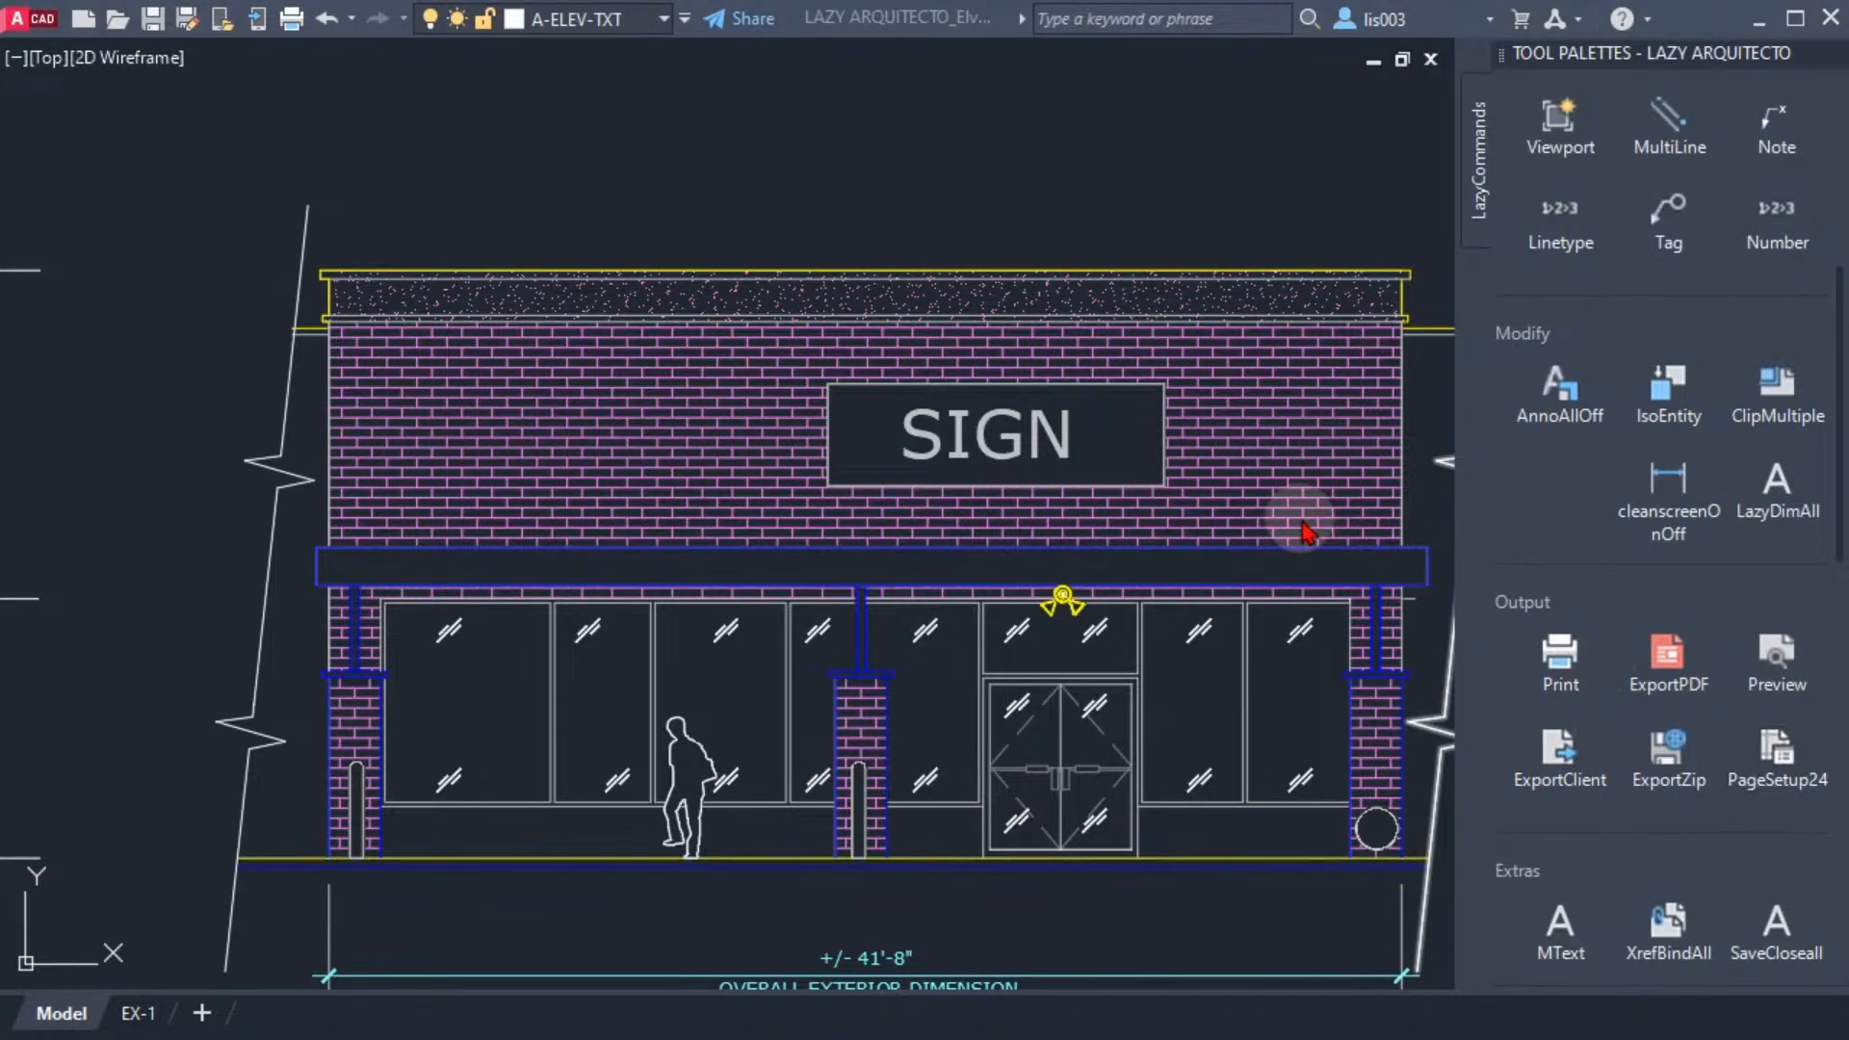
left_click(1668, 505)
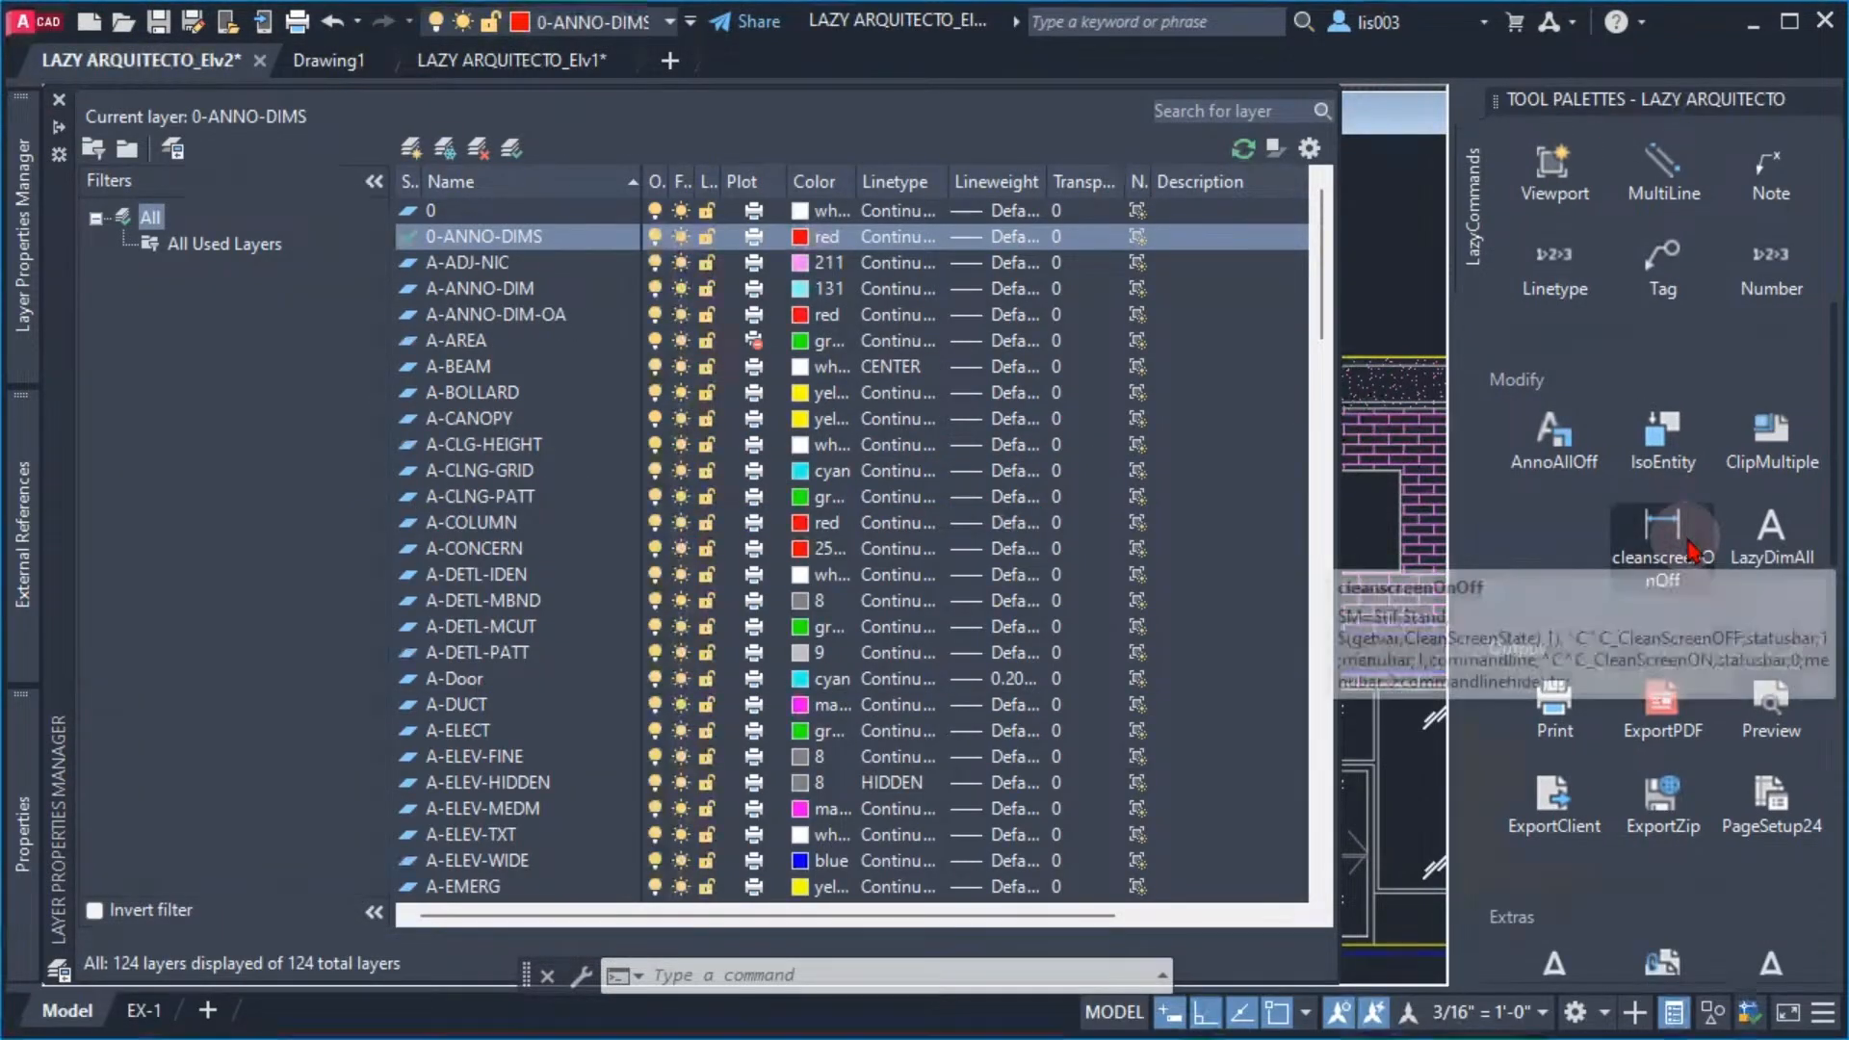
Bring the floating LAZY ARQUITECTO_Elv2 drawing window forward and maximize it within the workspace
left_click(1411, 241)
left_click(1376, 170)
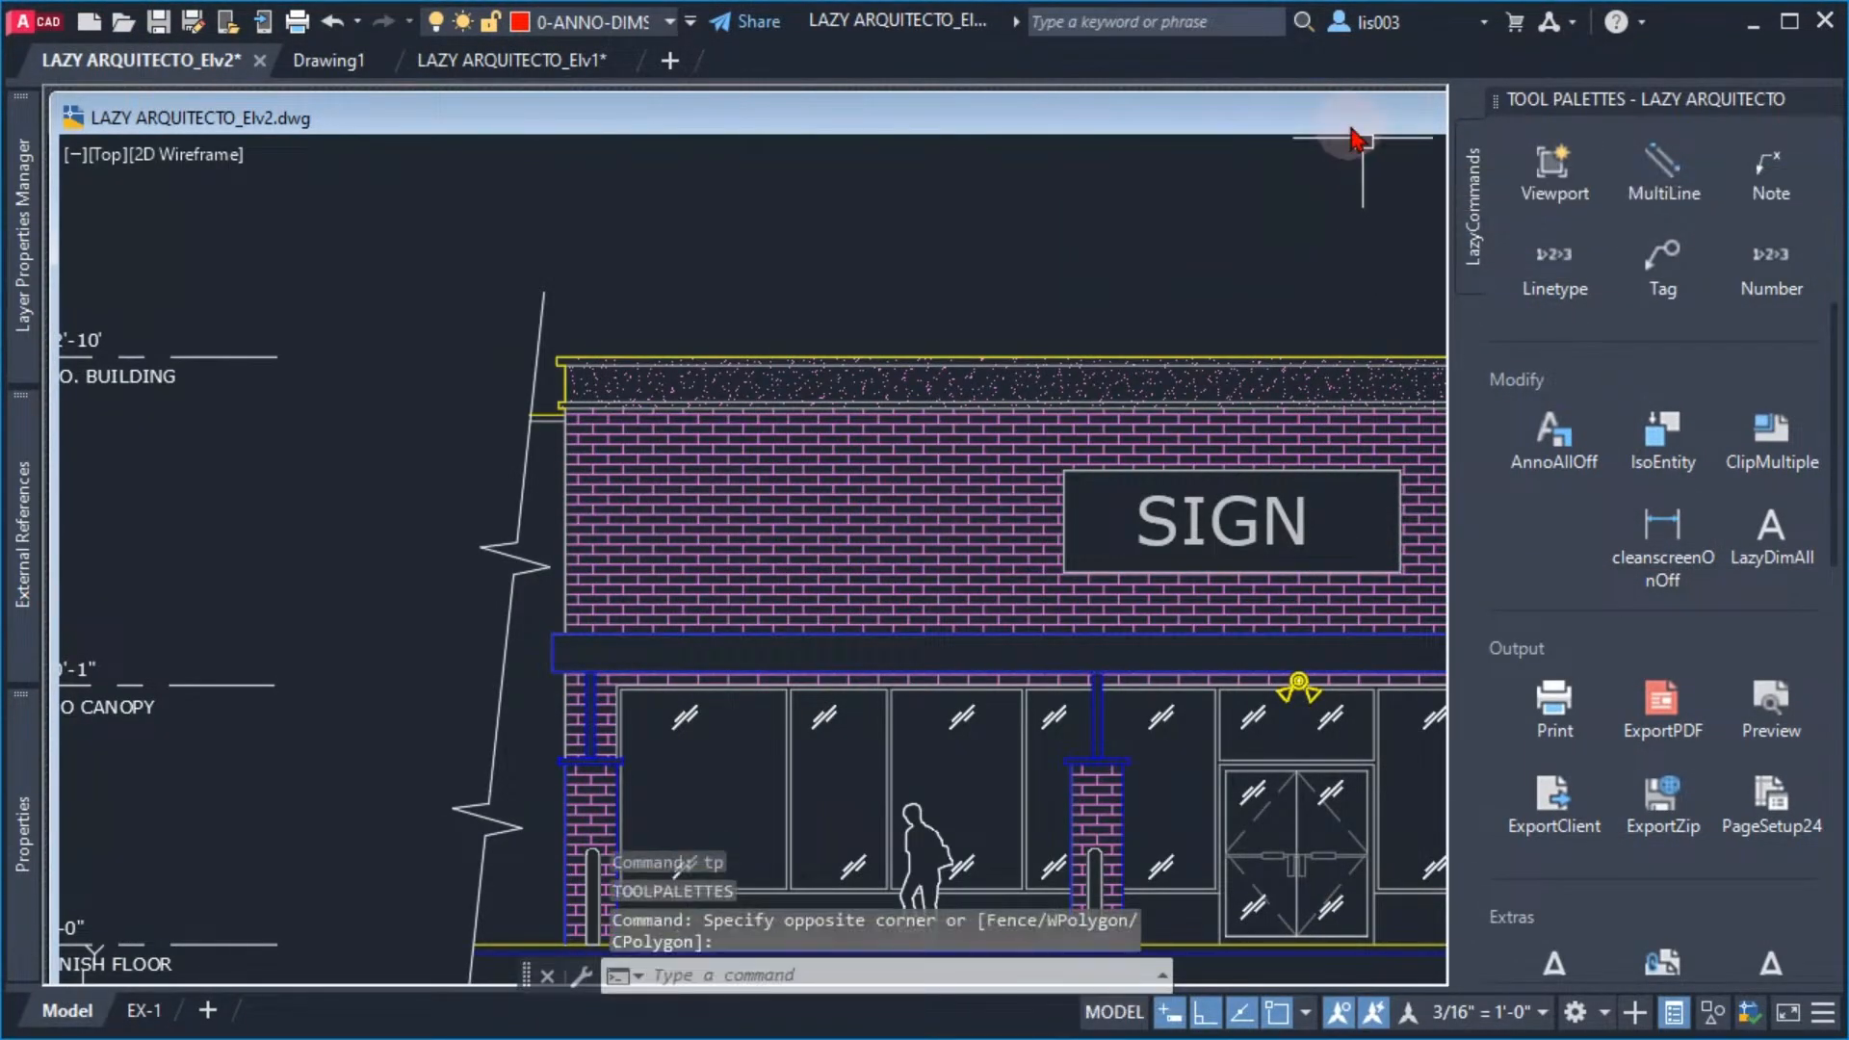
mouse_move(1346, 117)
left_mouse_down()
mouse_move(1096, 111)
mouse_move(847, 142)
left_mouse_up()
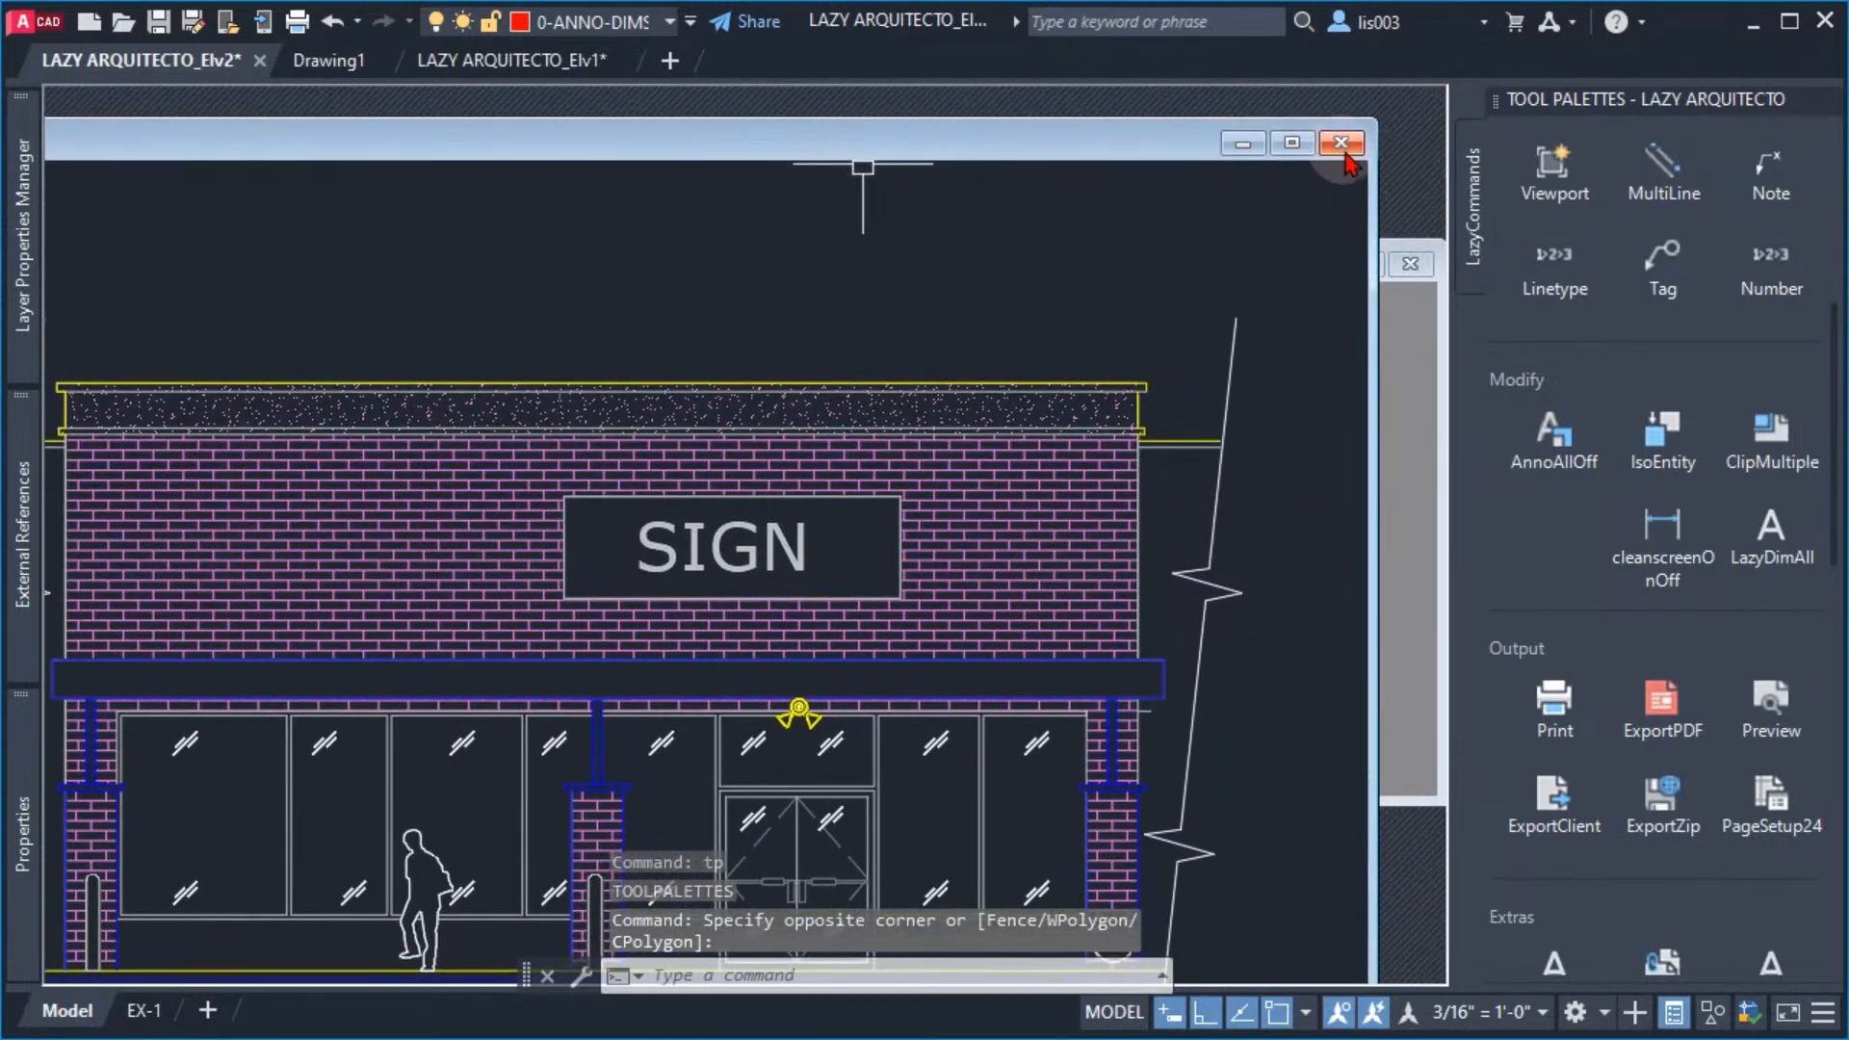
left_click(1291, 143)
middle_click_drag(998, 547, 948, 547)
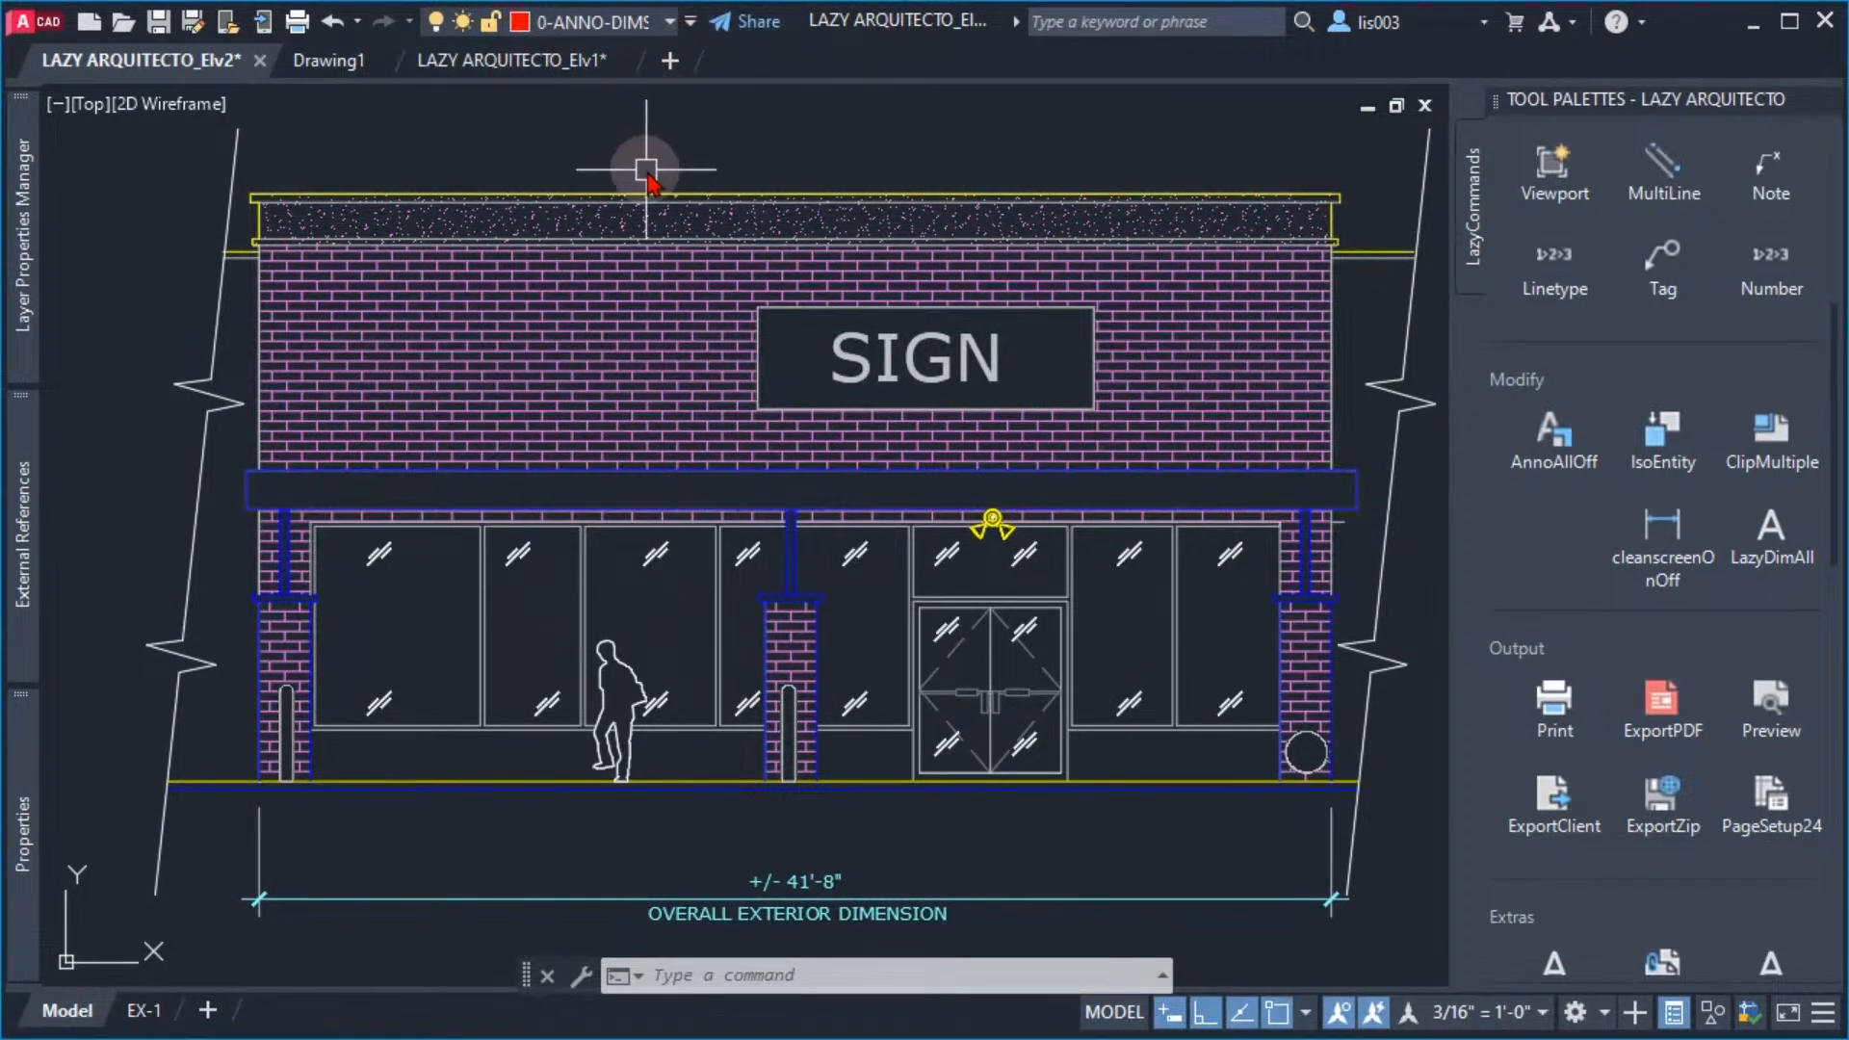
Display the ribbon with the RIBBON command and hide it again with RIBBONCLOSE
type("RIbb")
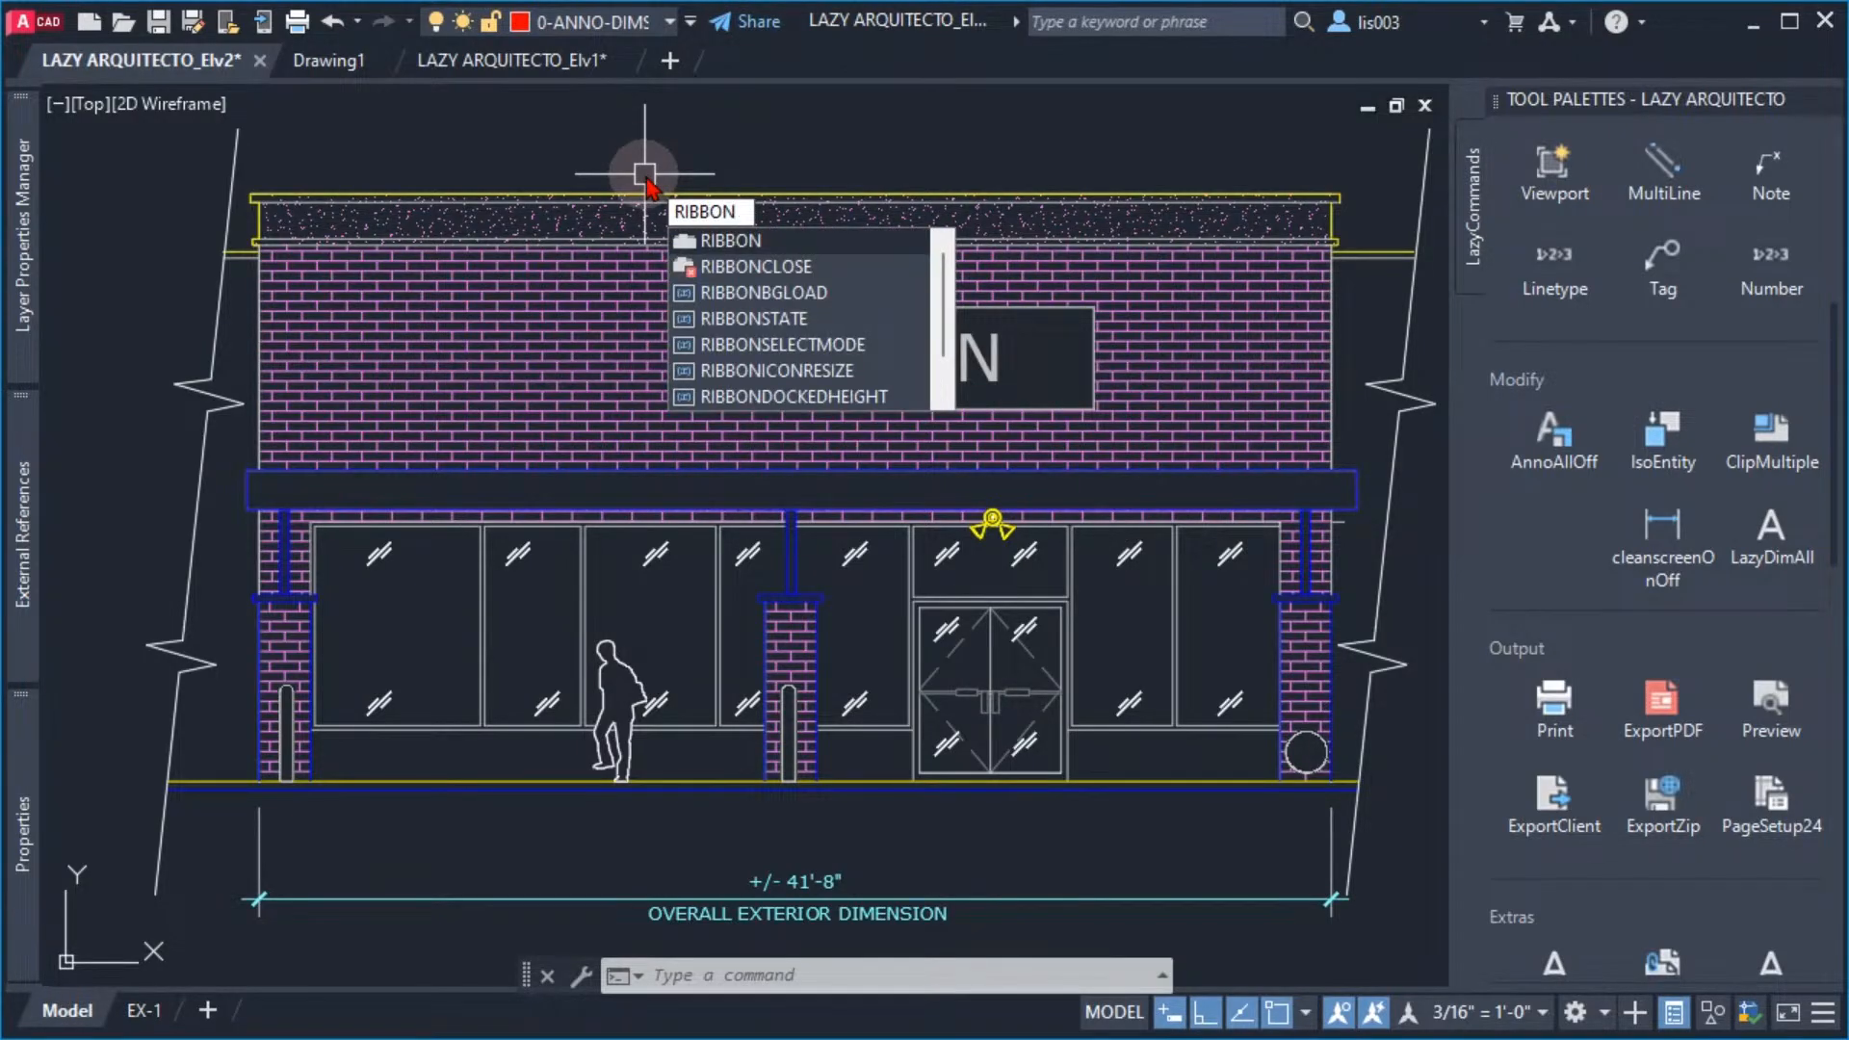
key("Return")
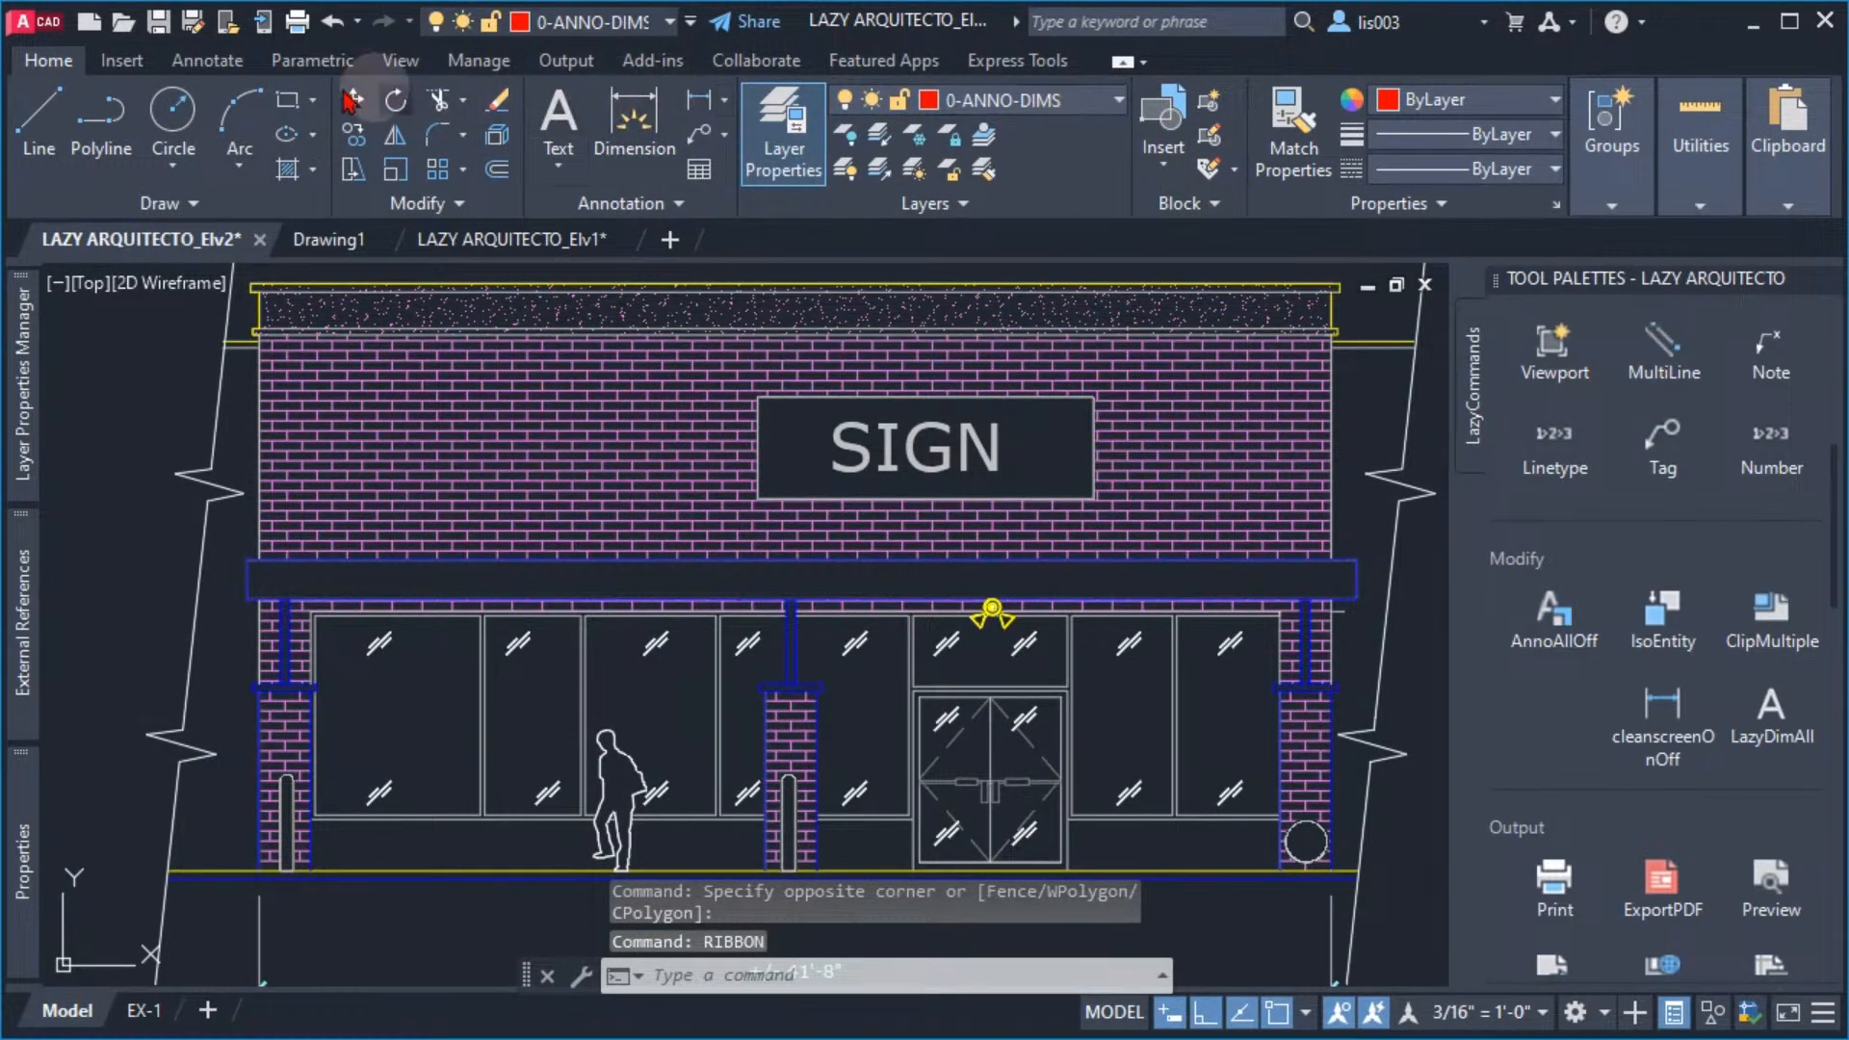
type("r")
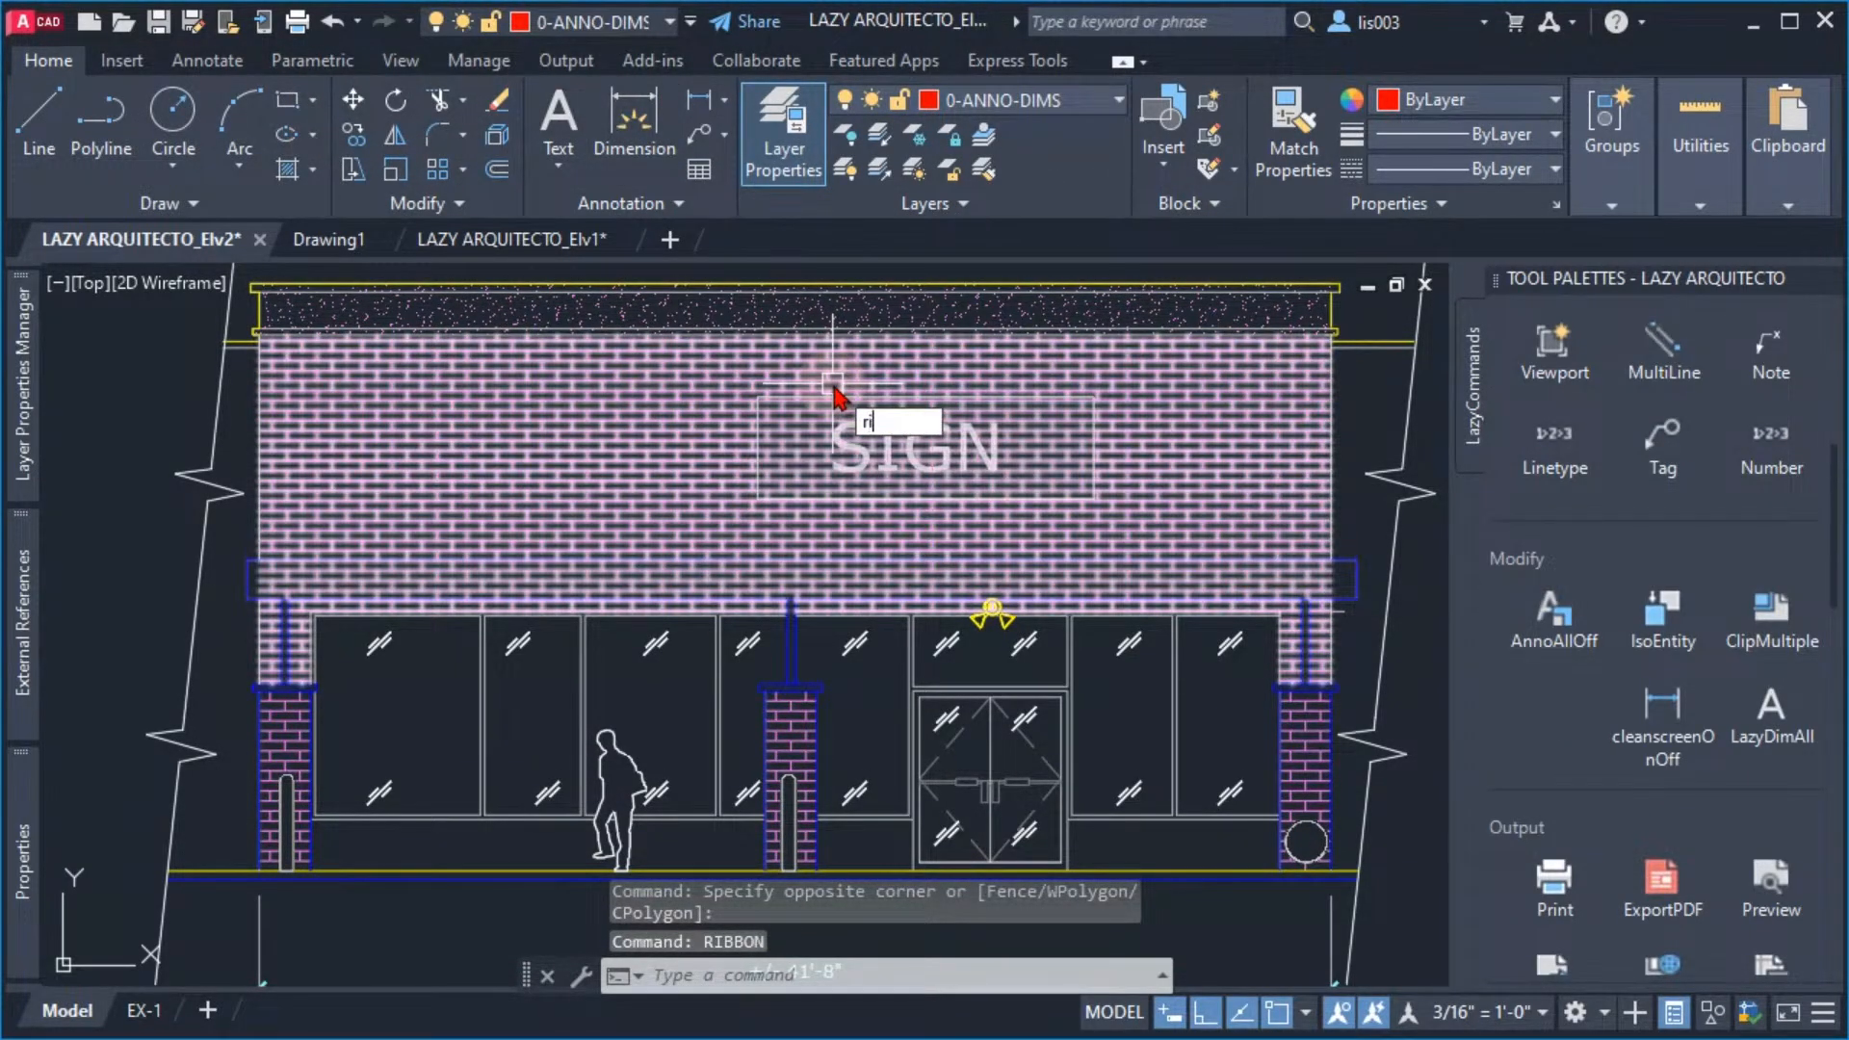
type("ibbonclose")
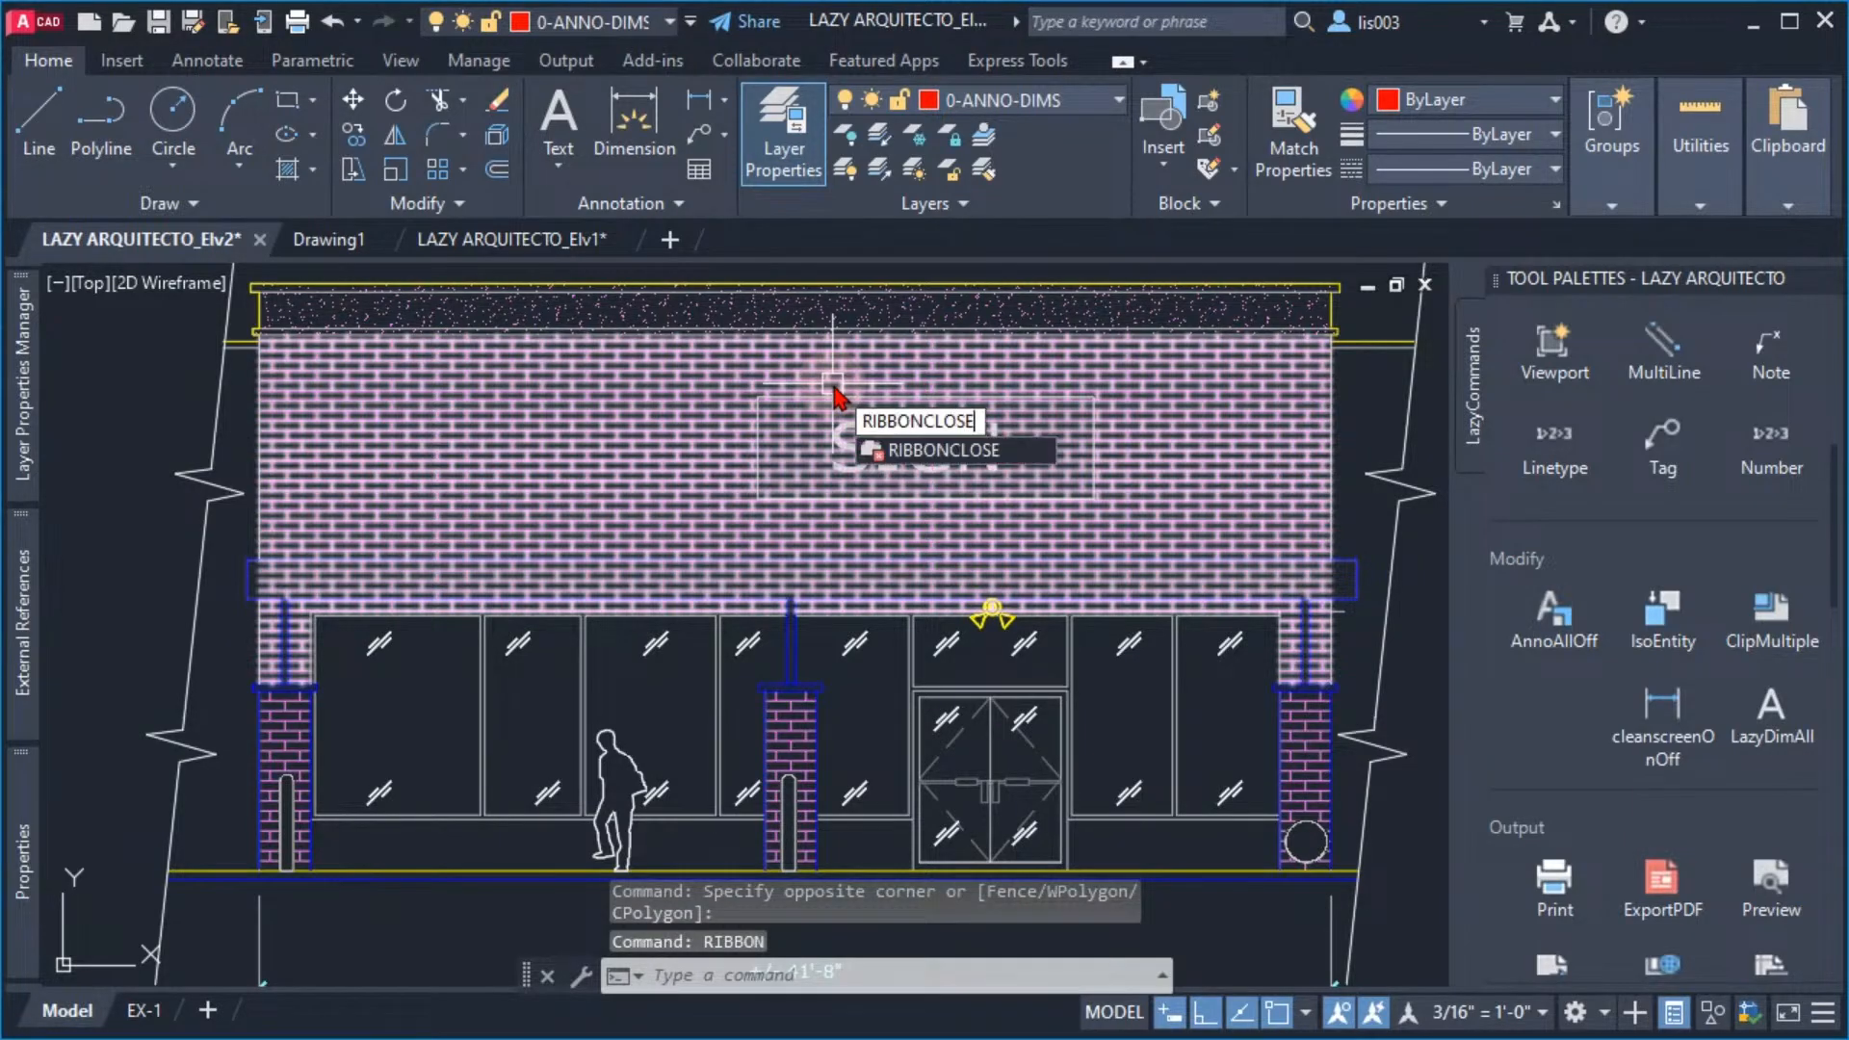
key("Return")
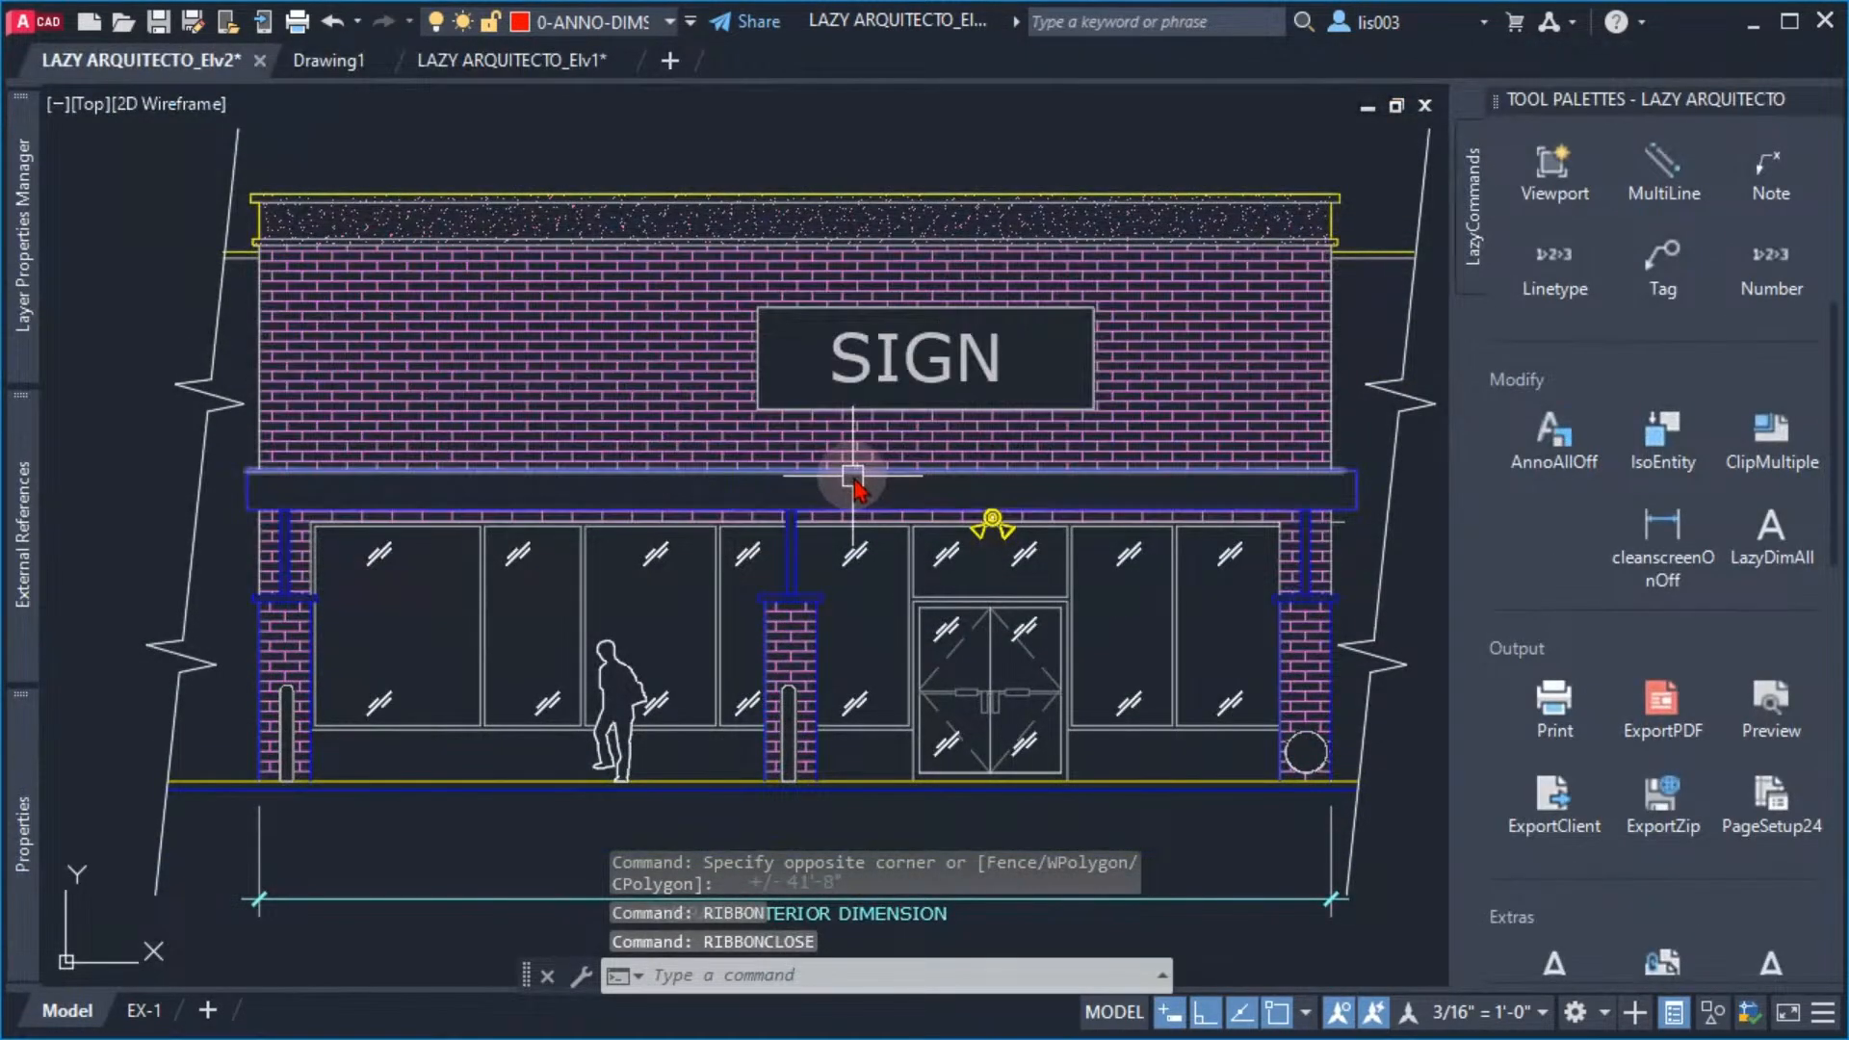
Bring the ribbon back with the RIBBON command
mouse_move(847, 486)
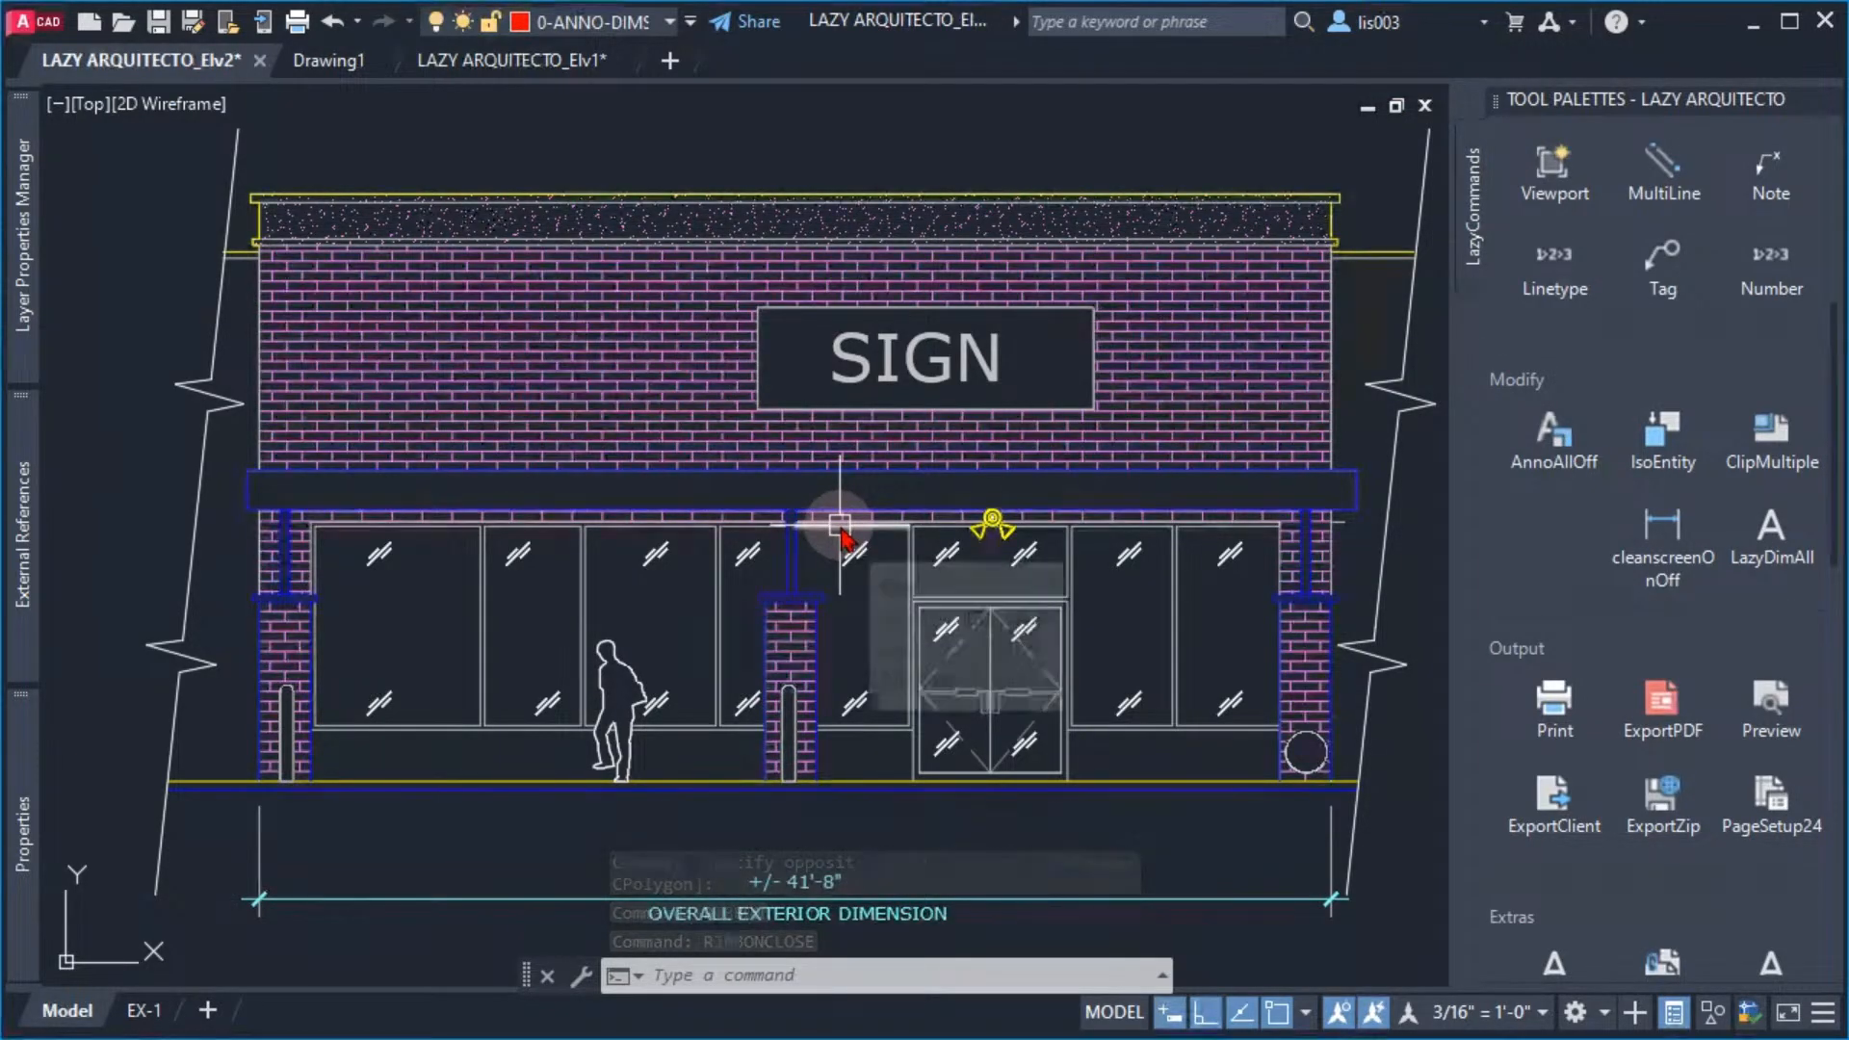
type("r")
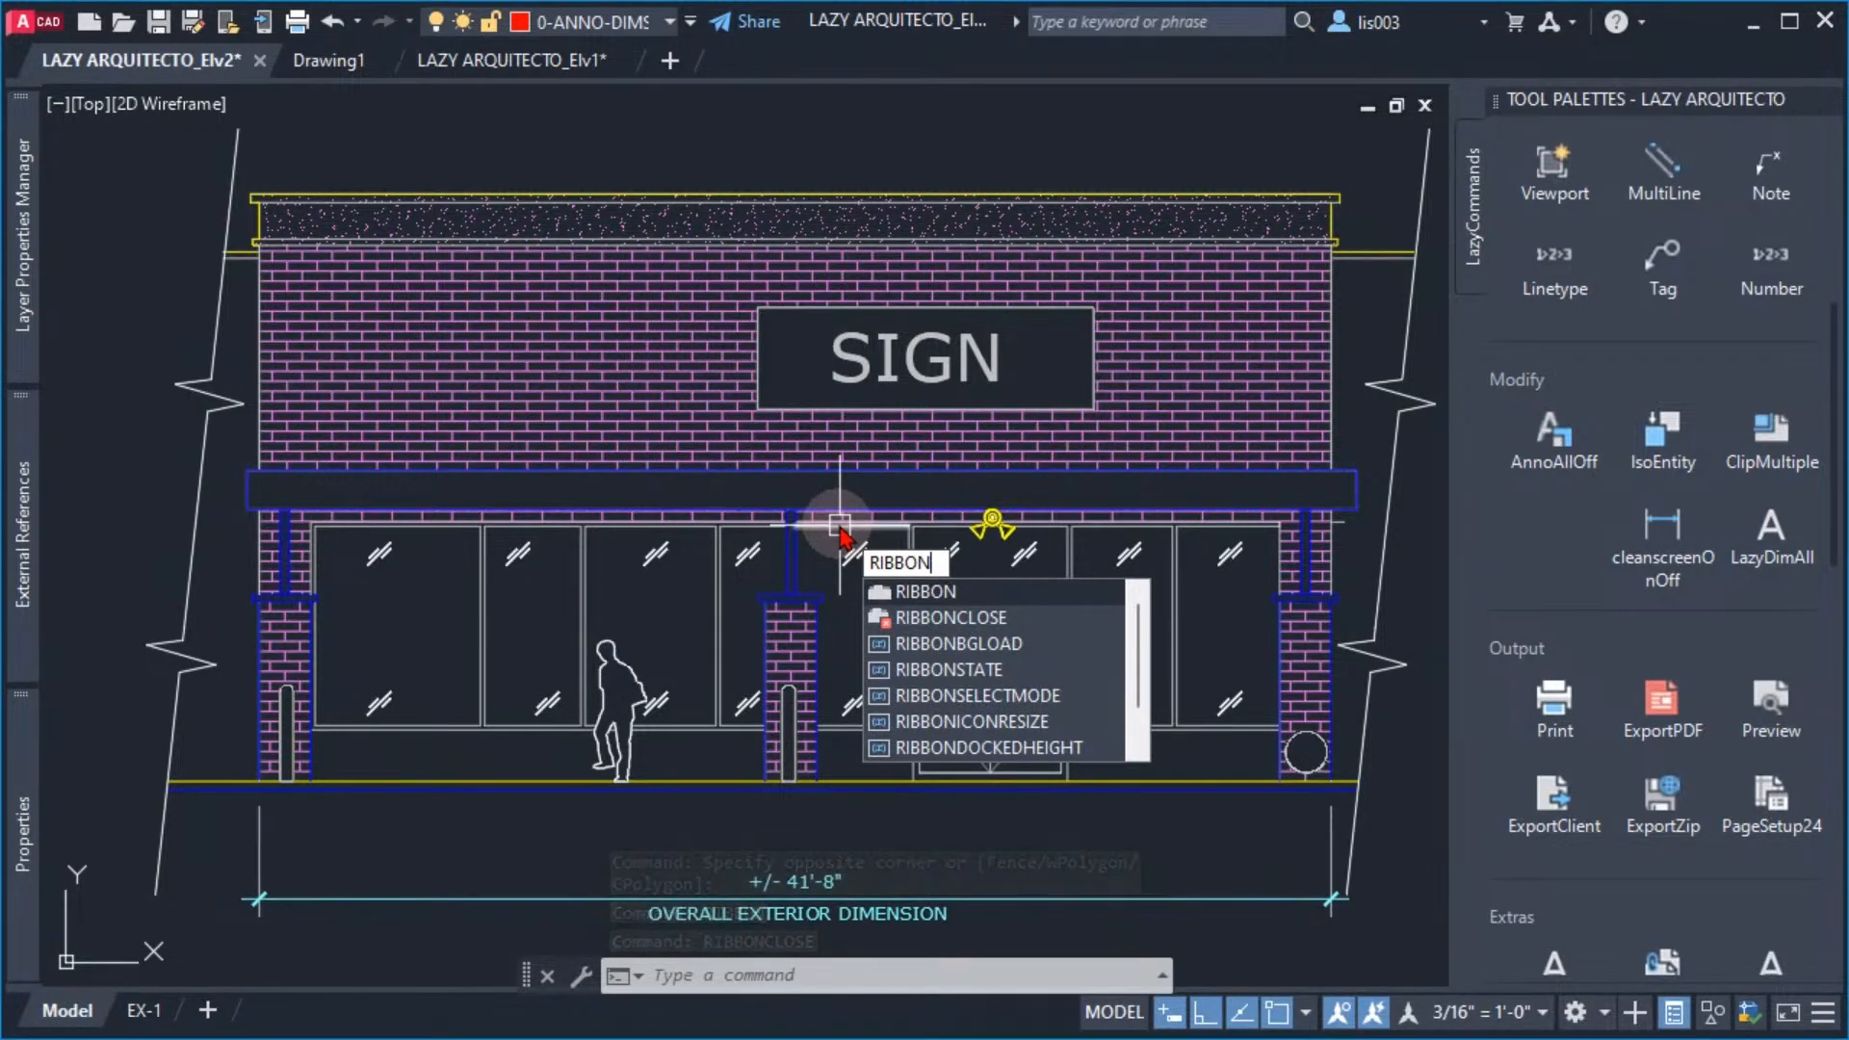
key("Return")
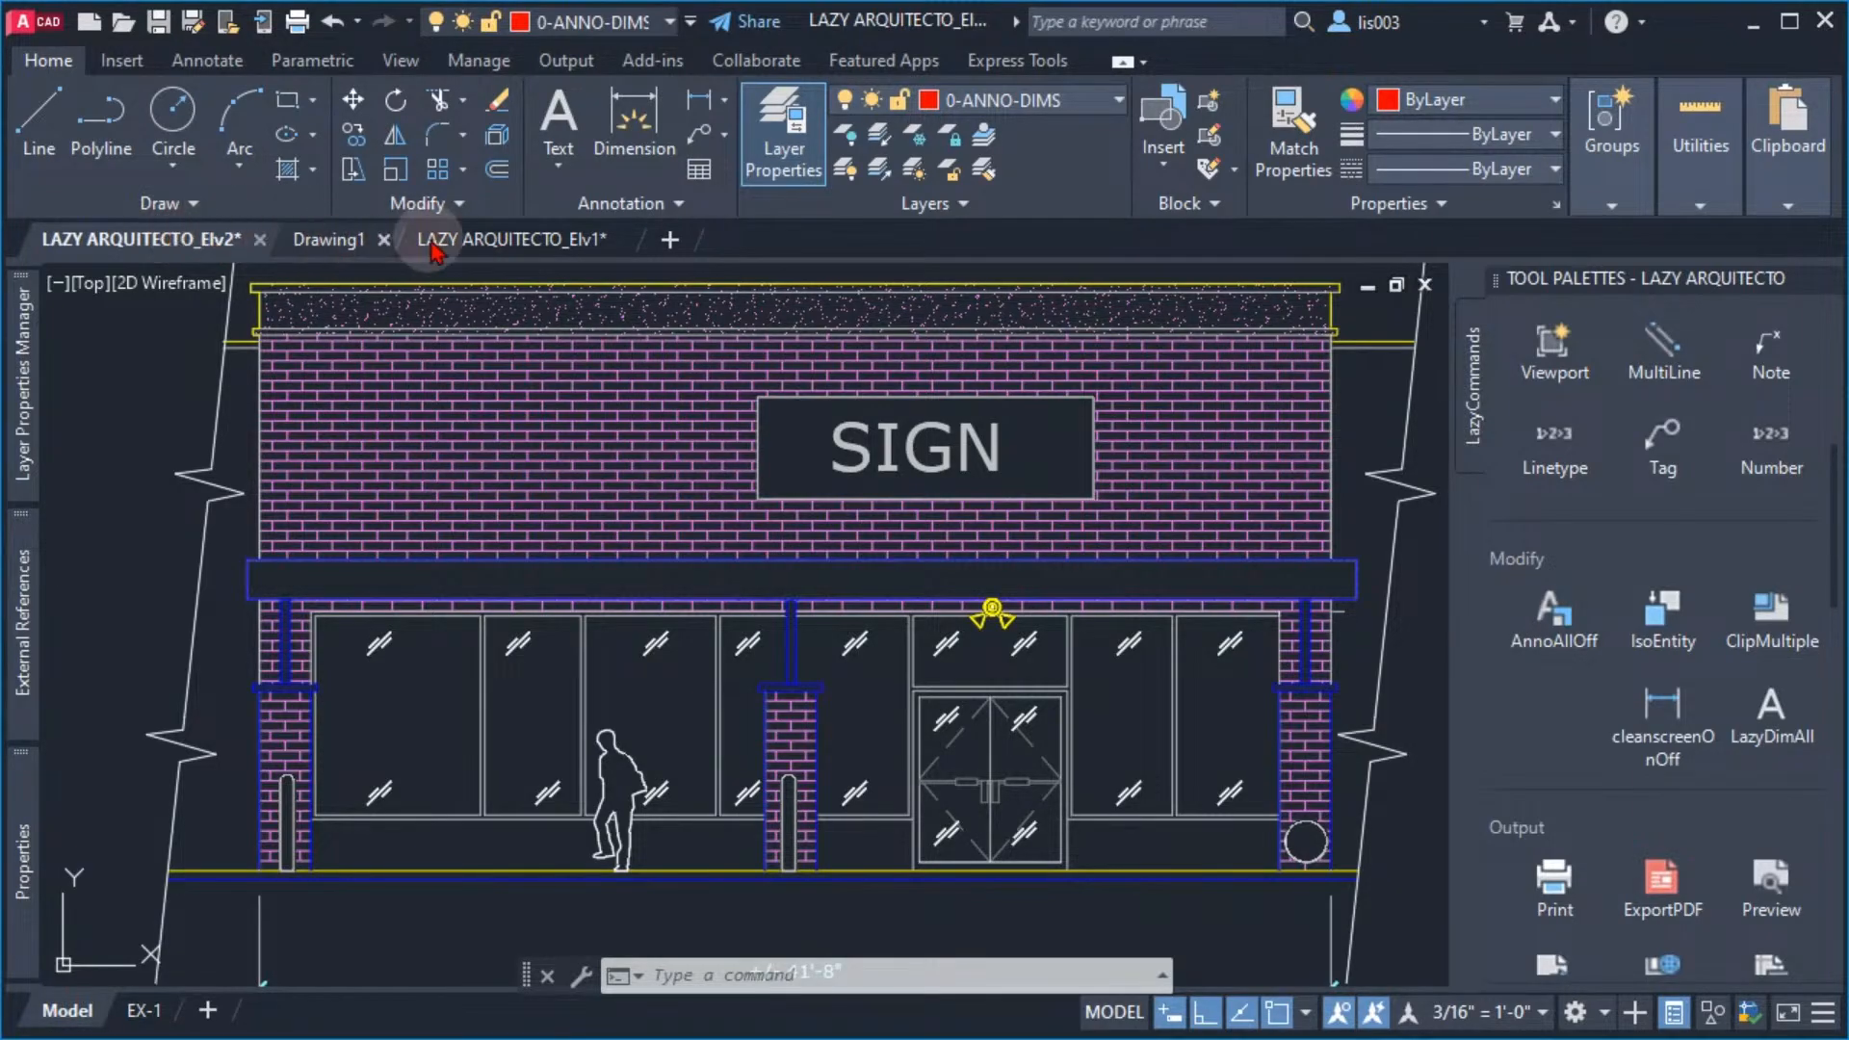
Hide the drawing file tabs with FILETABCLOSE and show them again with FILETAB
mouse_move(486, 238)
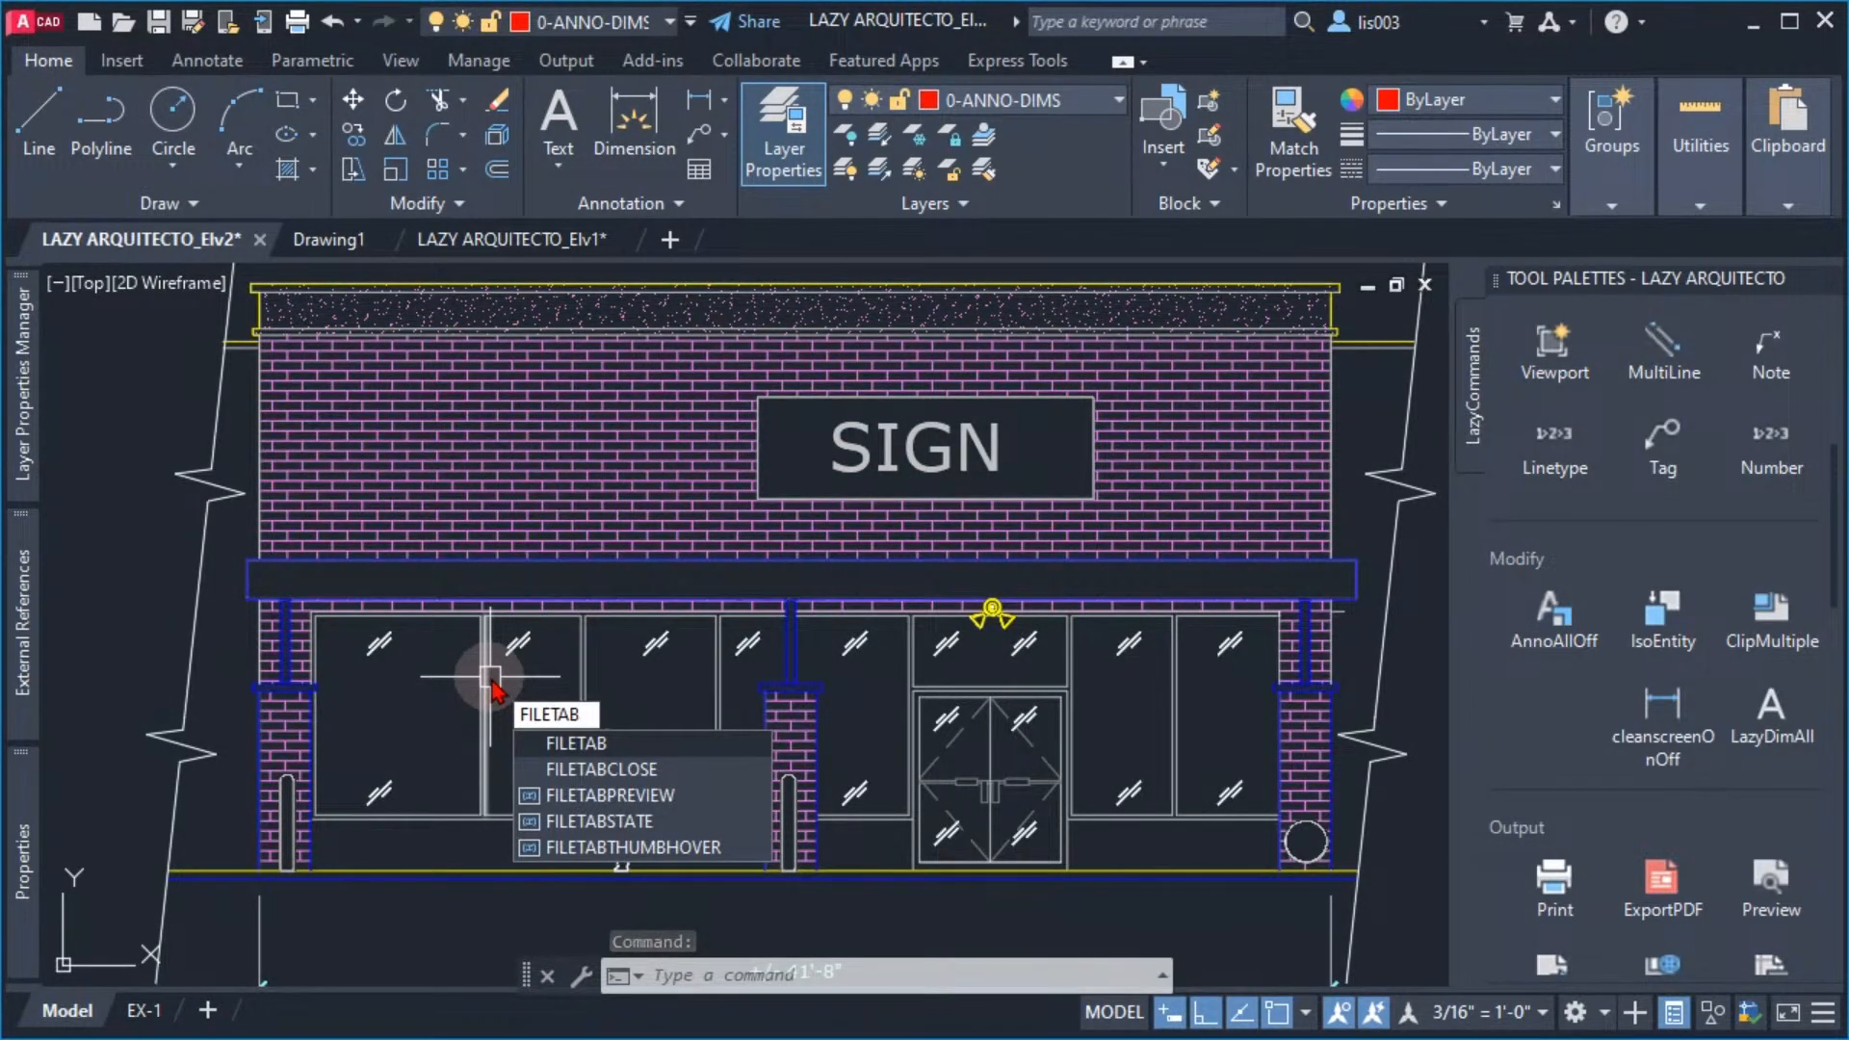
left_click(599, 769)
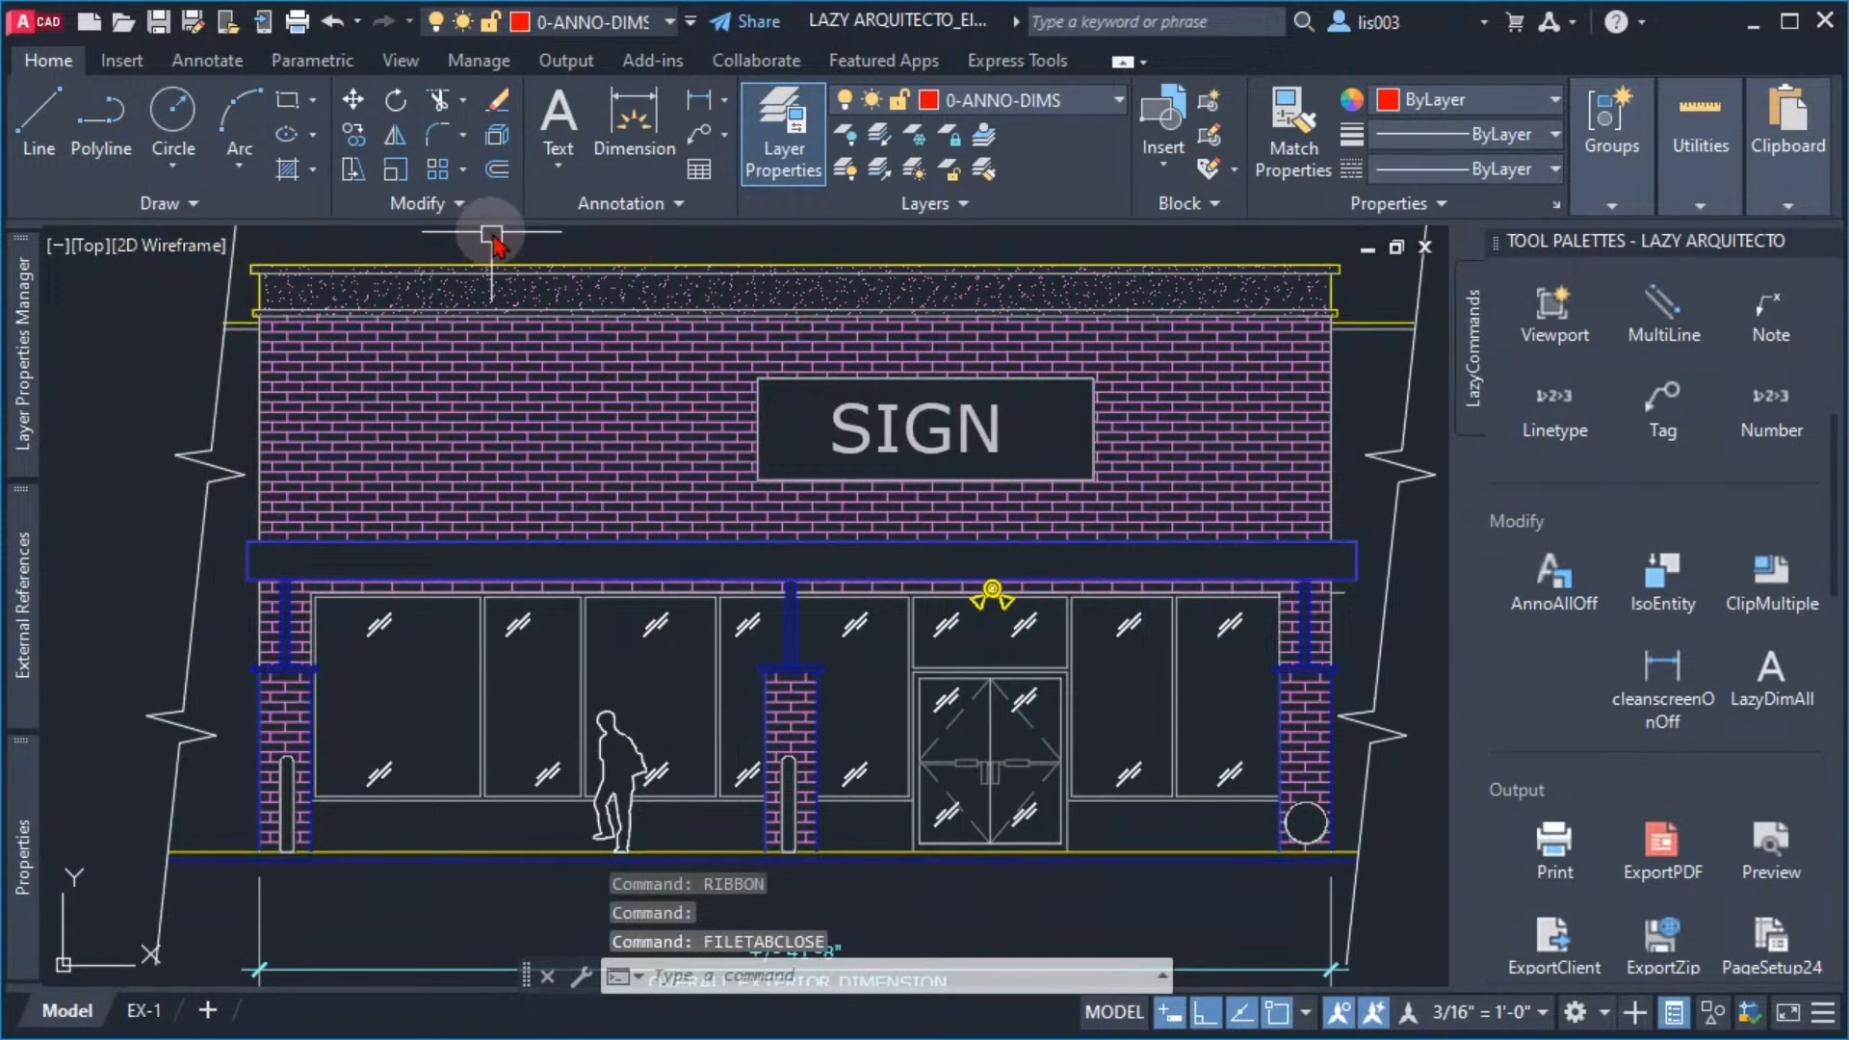
type("fil")
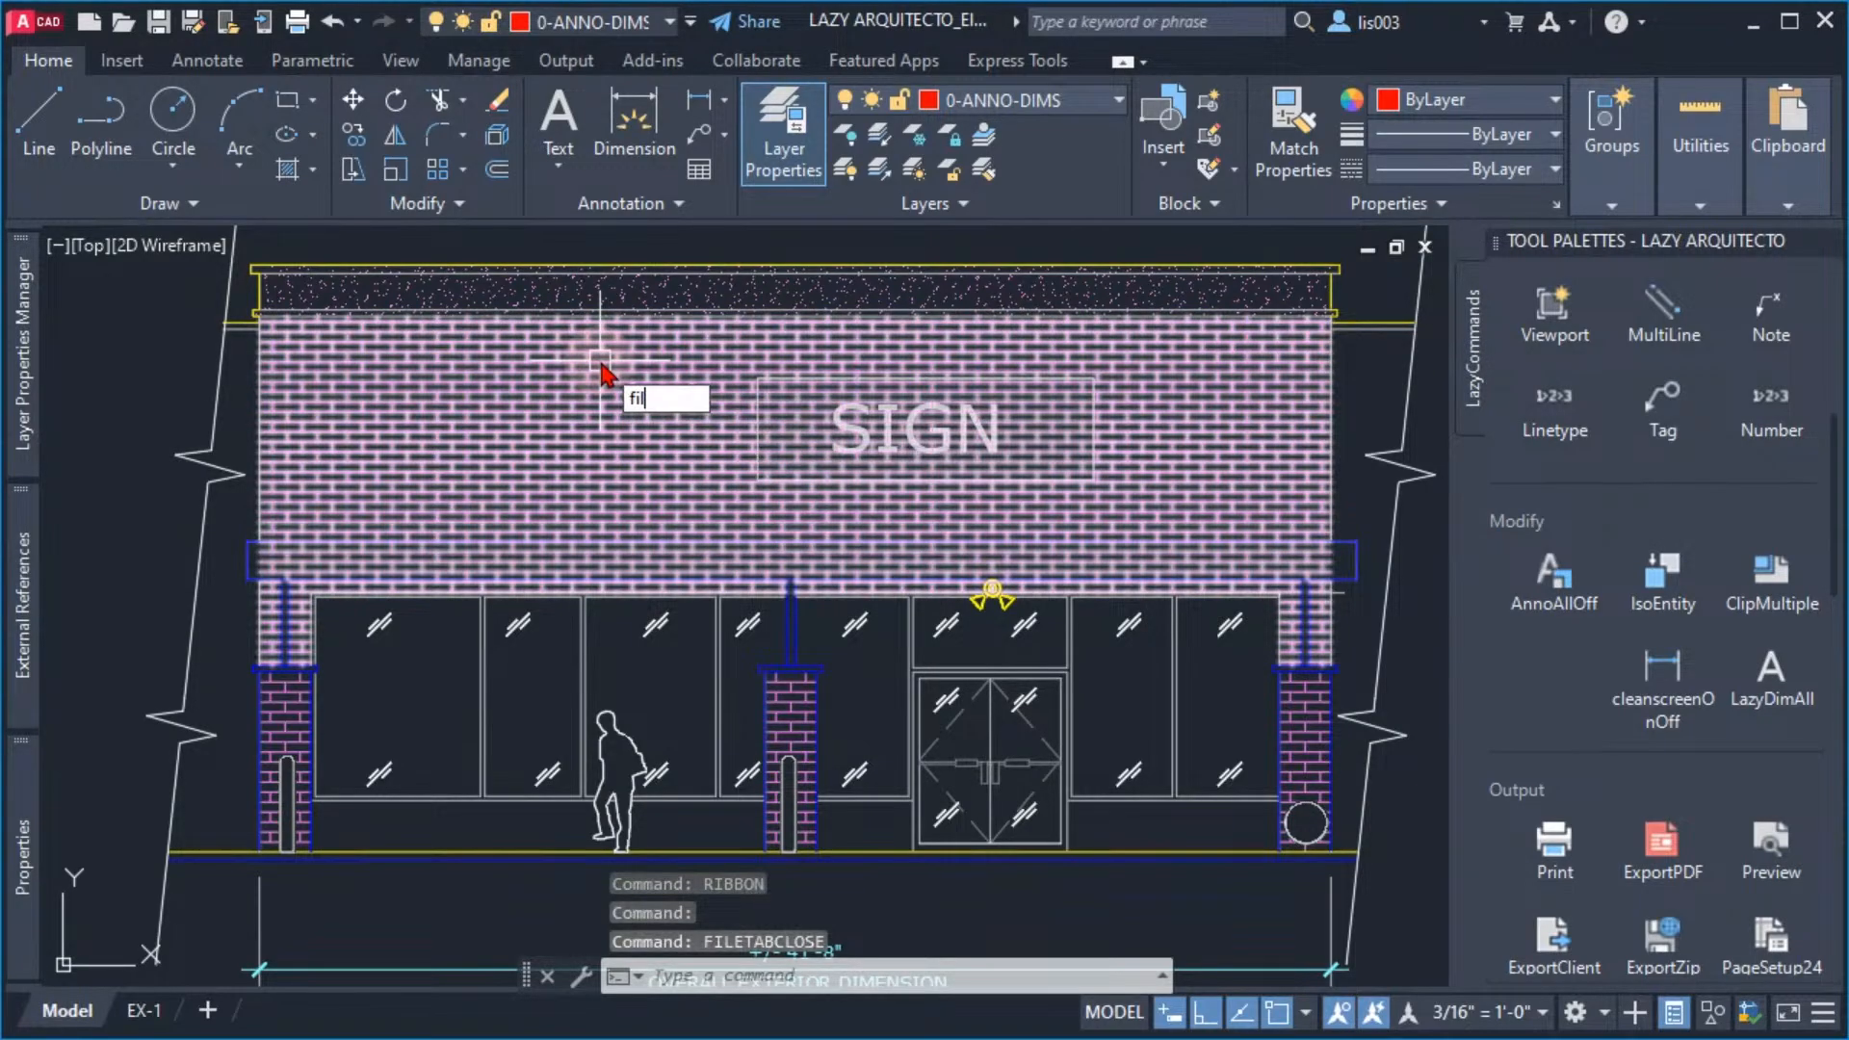
type("etab")
key("Return")
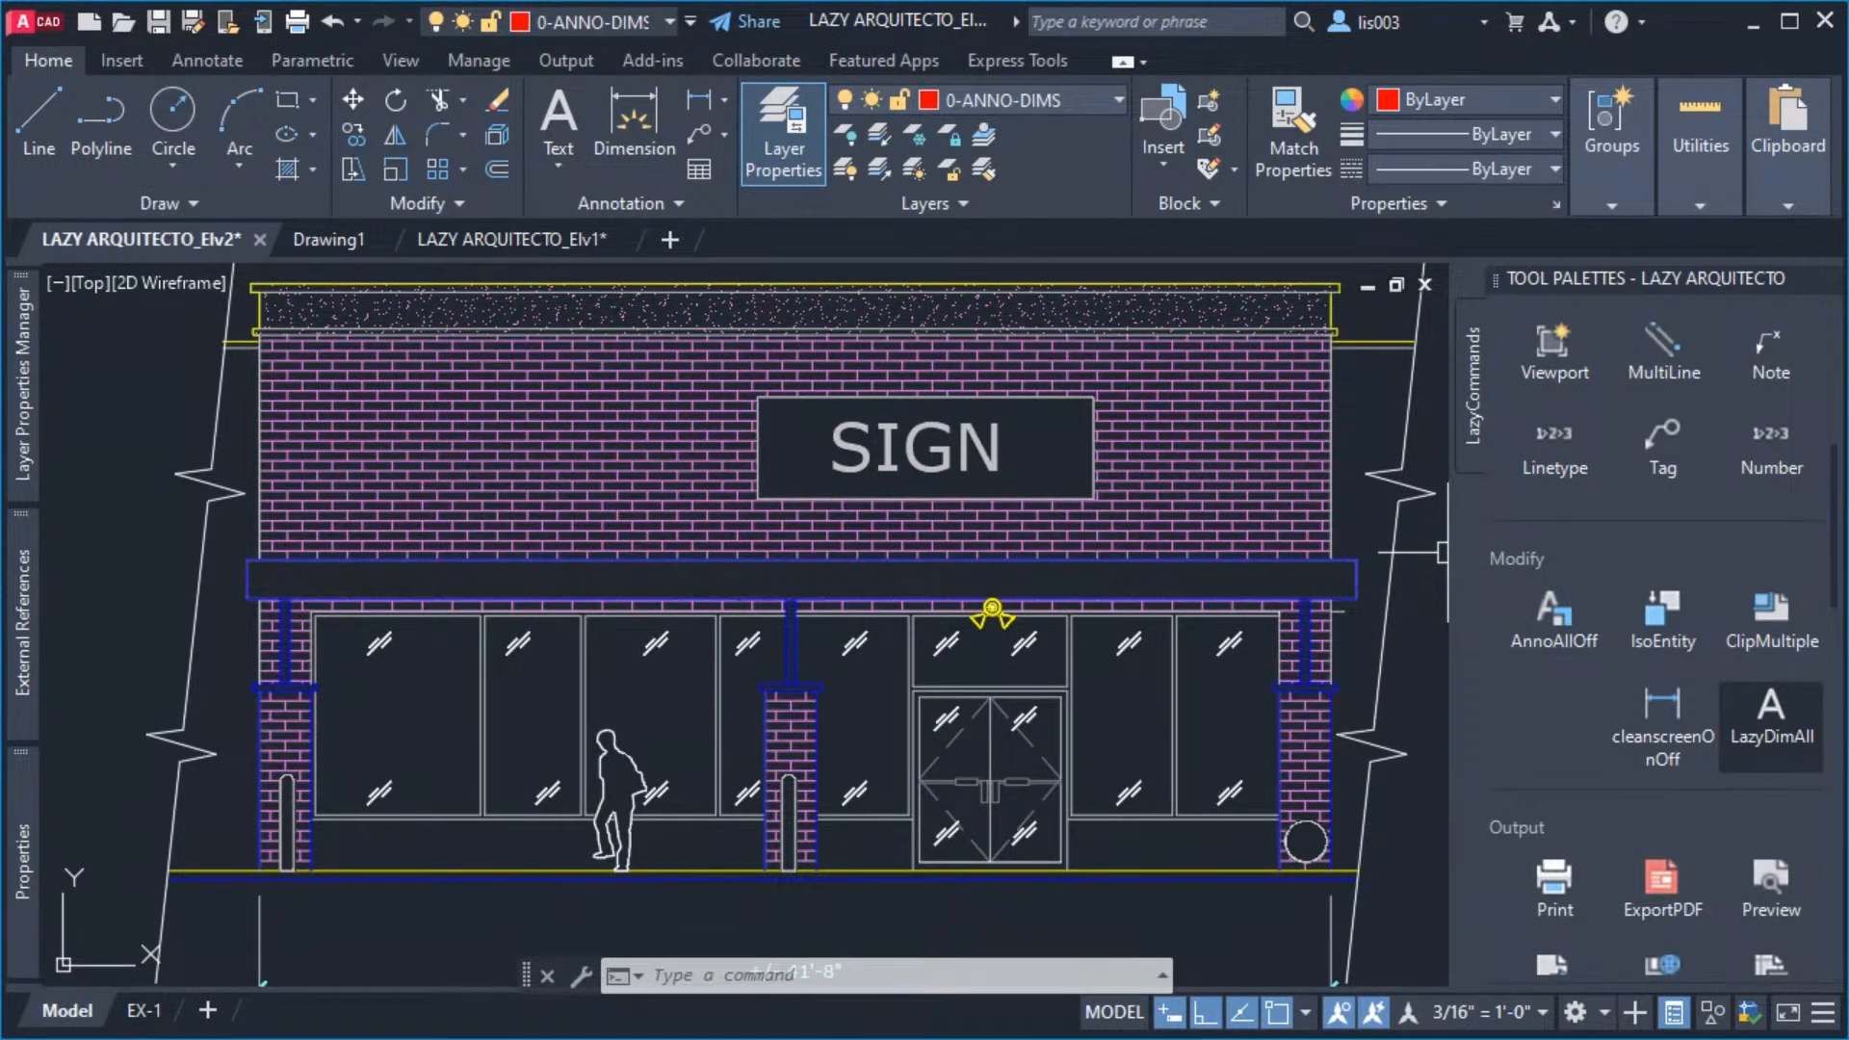
Turn the clean screen on with the LazyCleanScreen palette tool and use the same tool to turn it off
left_click(1771, 727)
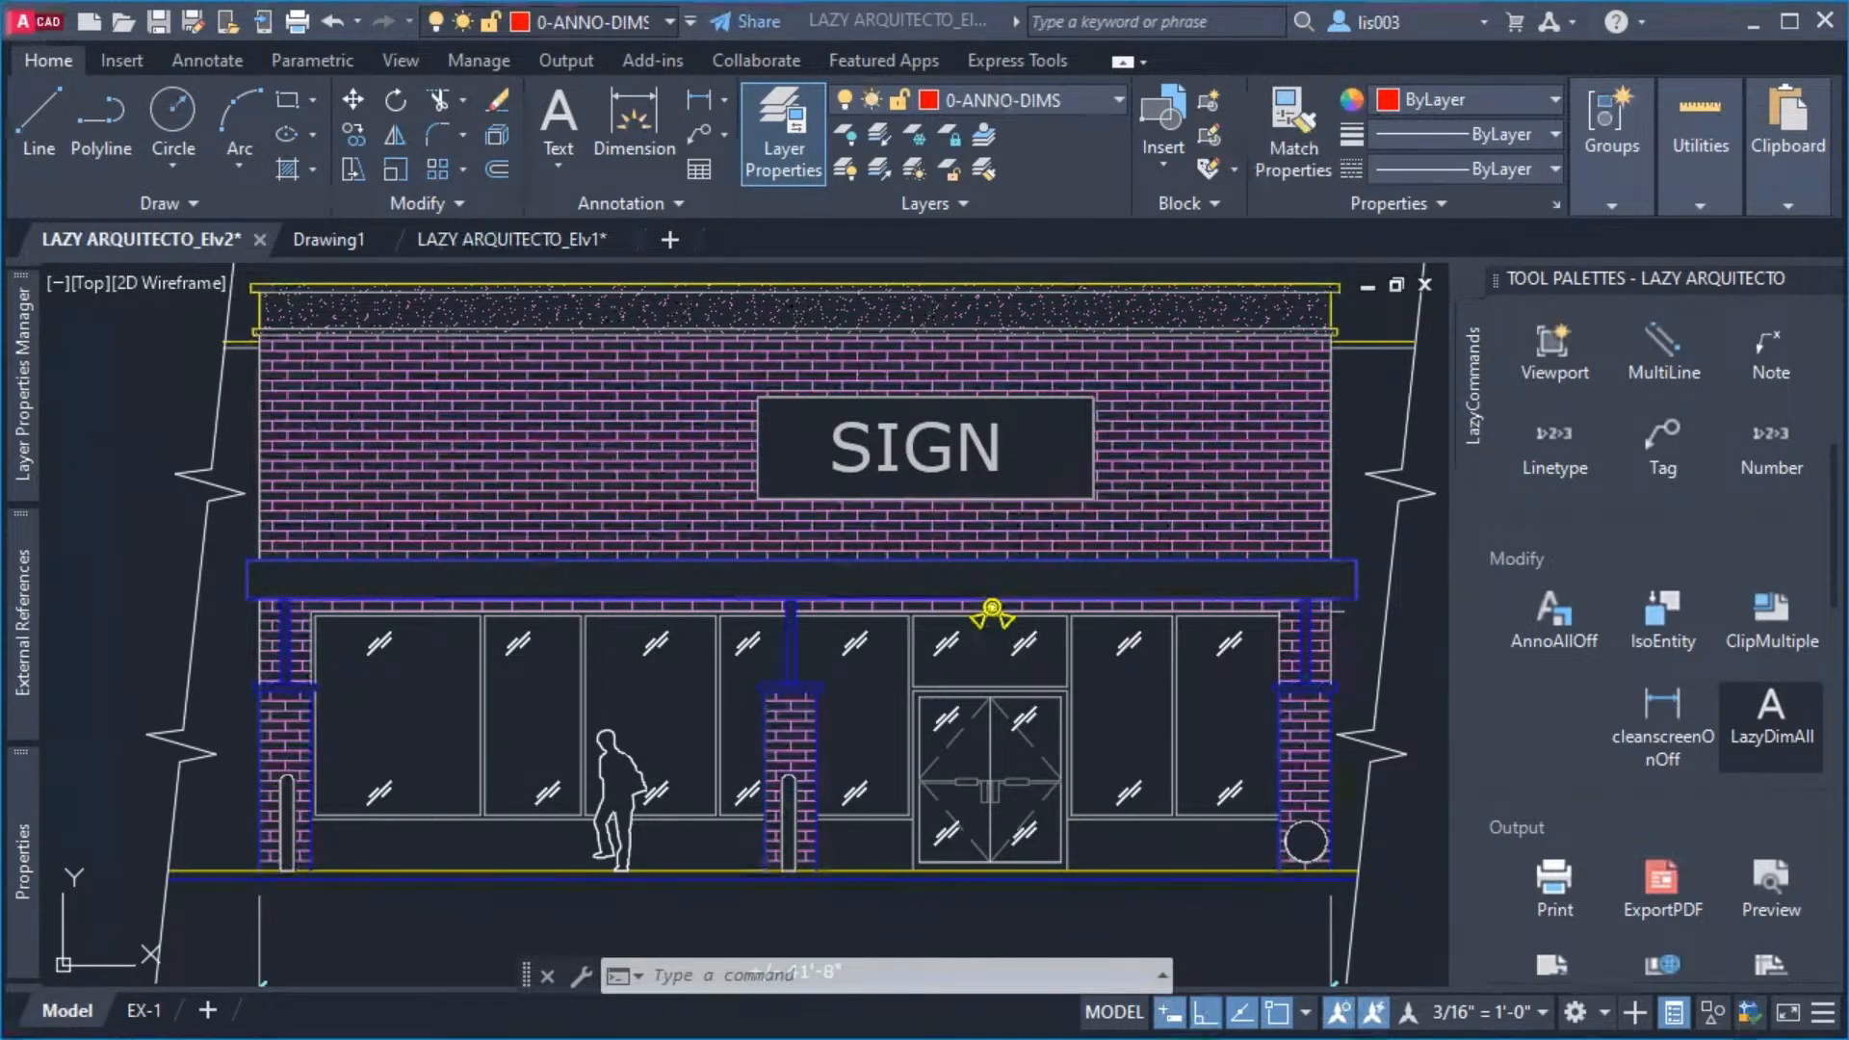
middle_click_drag(1227, 732, 1148, 723)
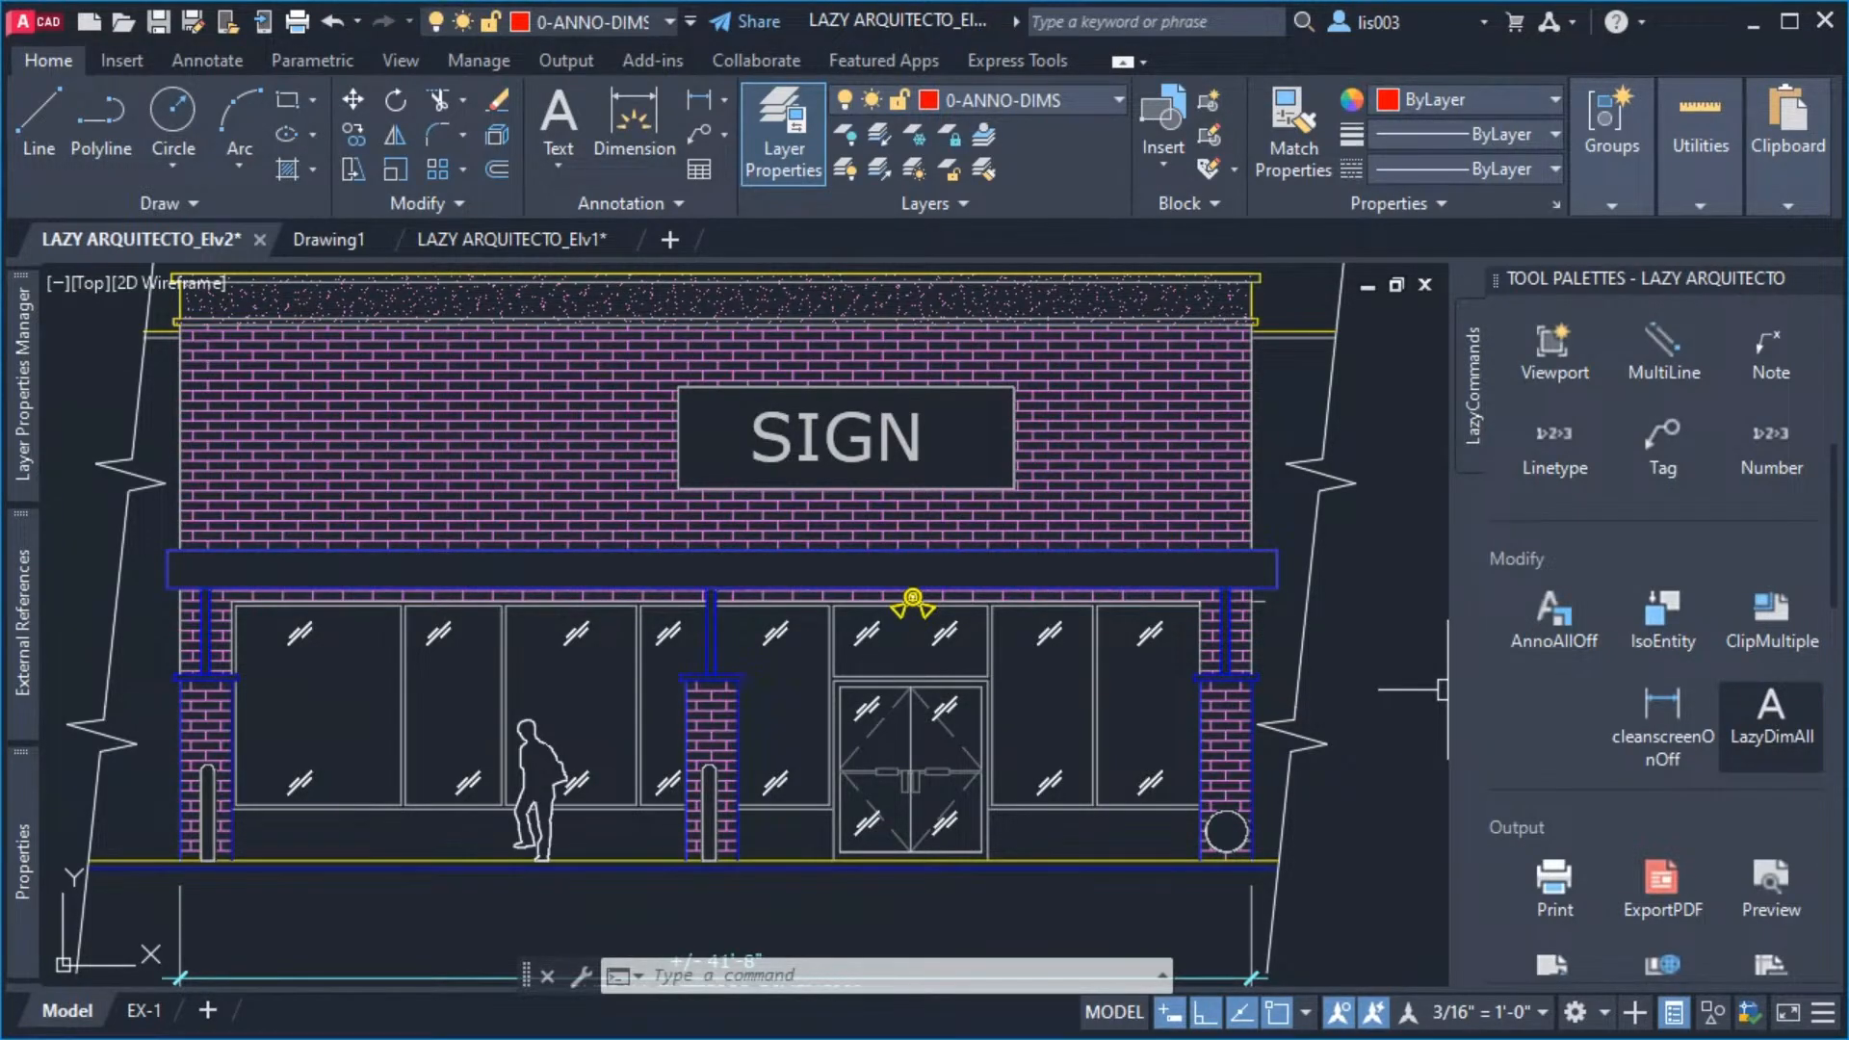
left_click(1664, 729)
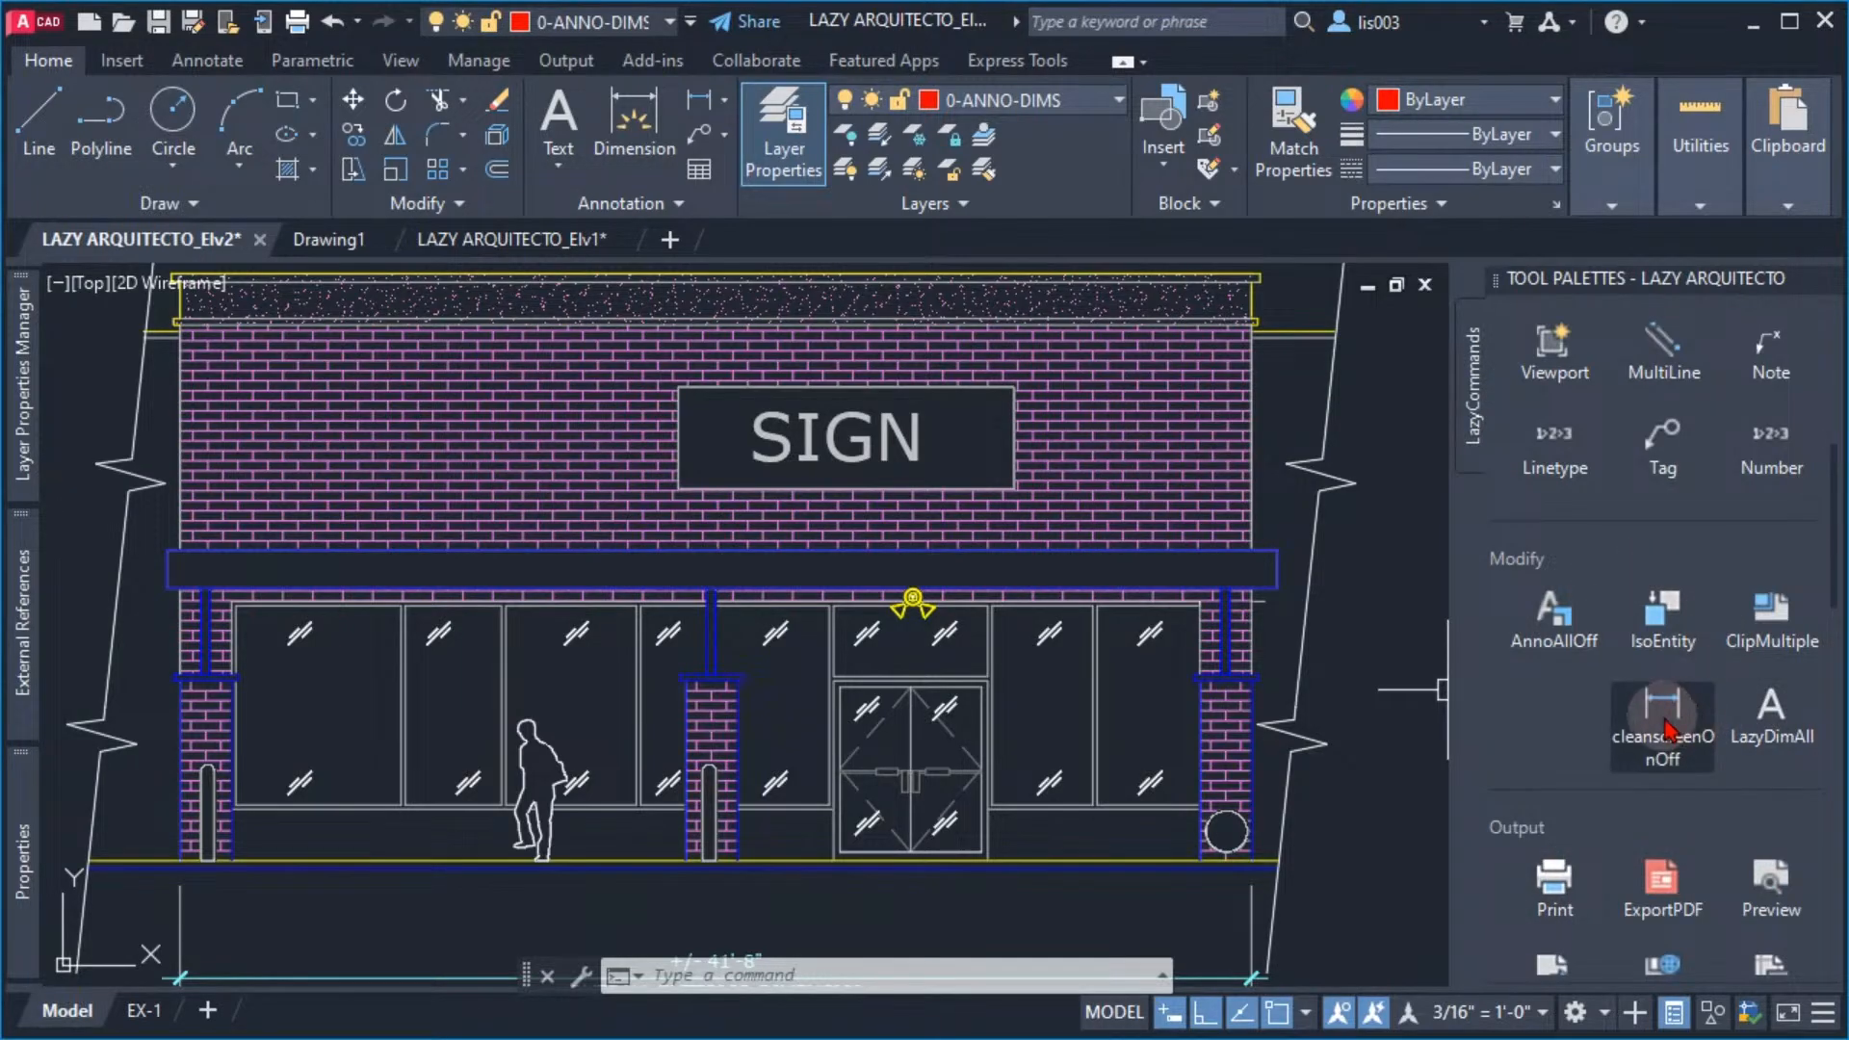
scroll(1685, 587, "up", 5)
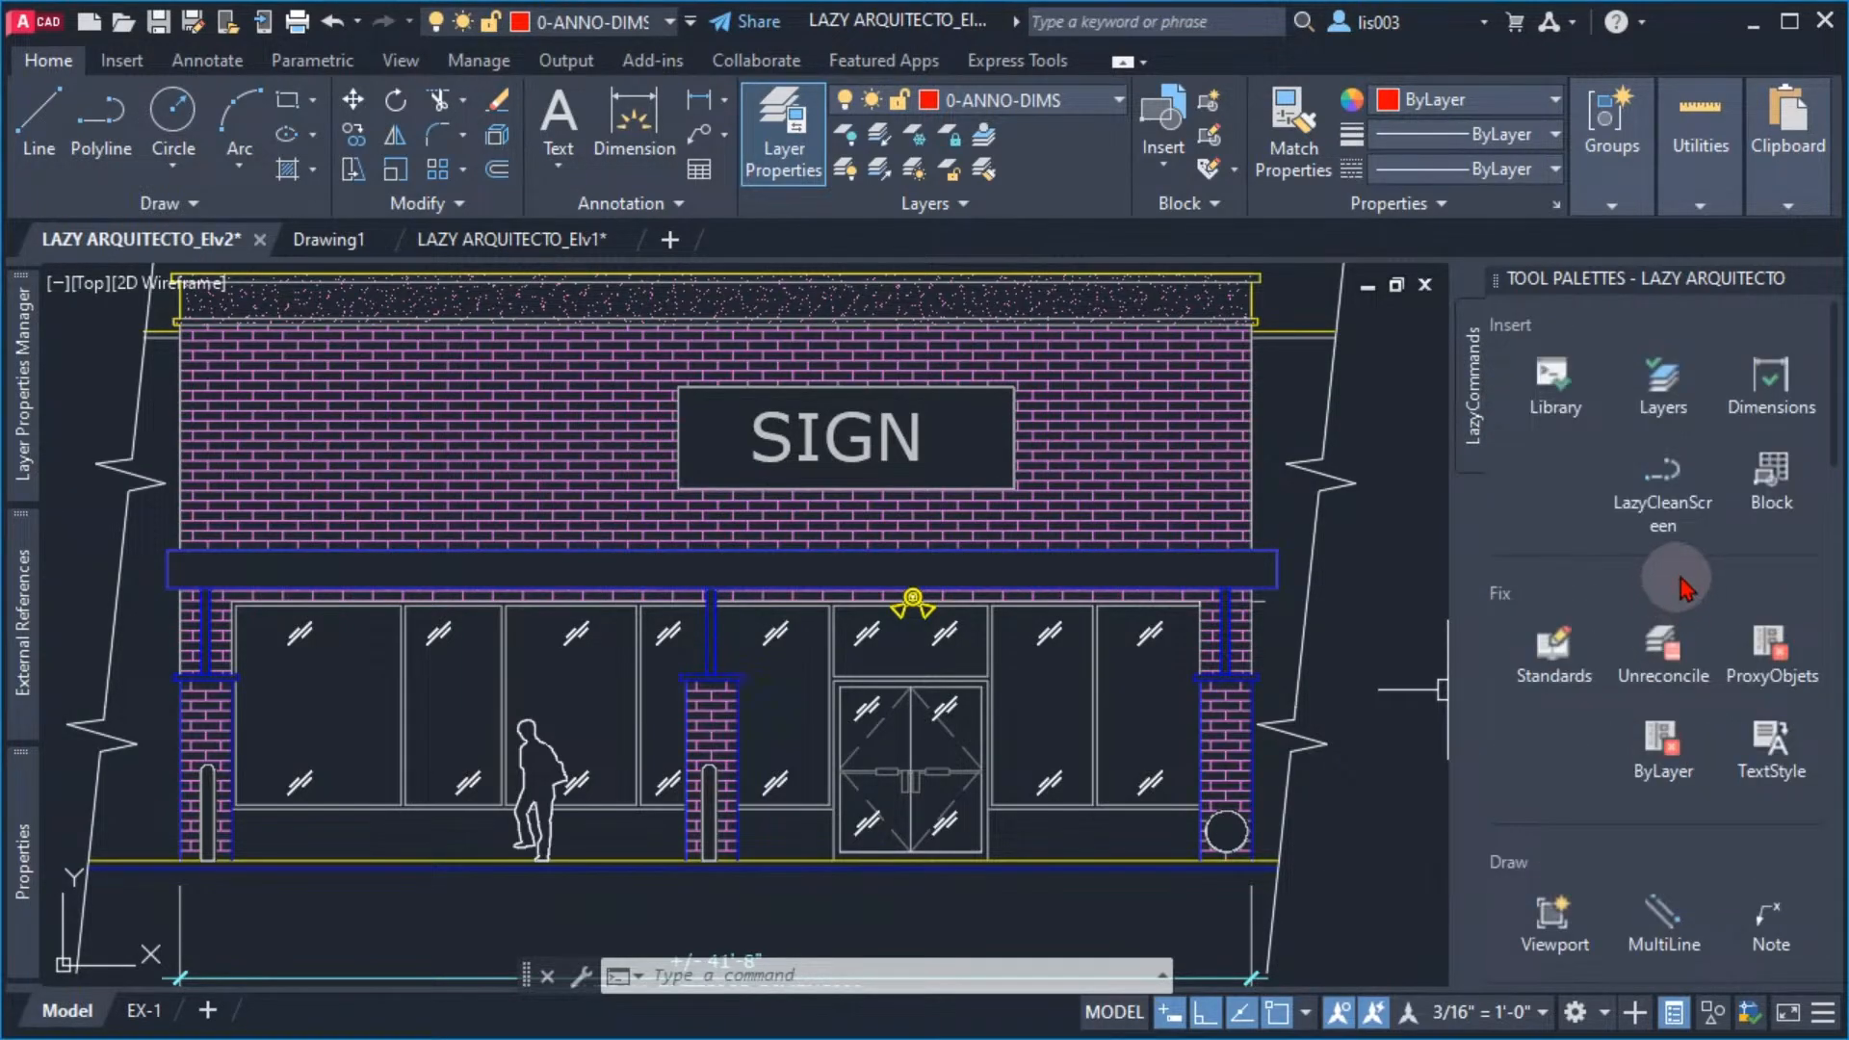
left_click(1663, 486)
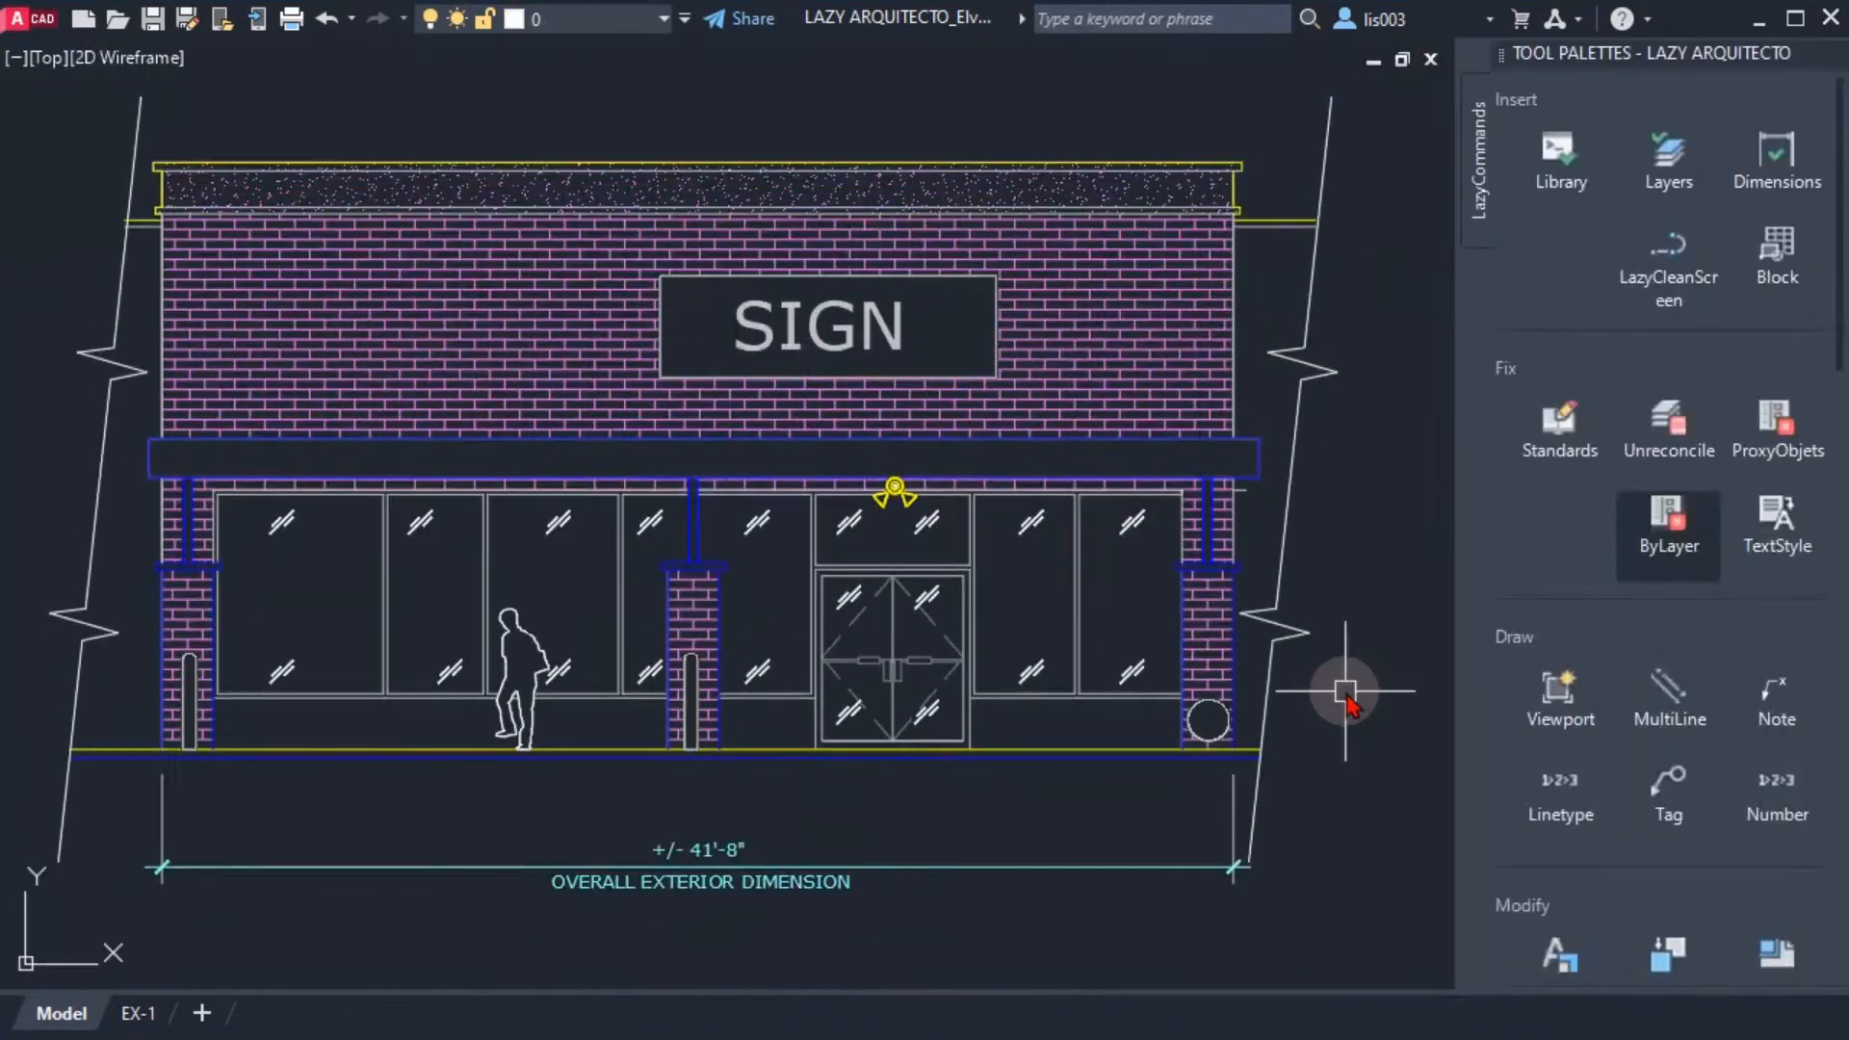
left_click(1675, 275)
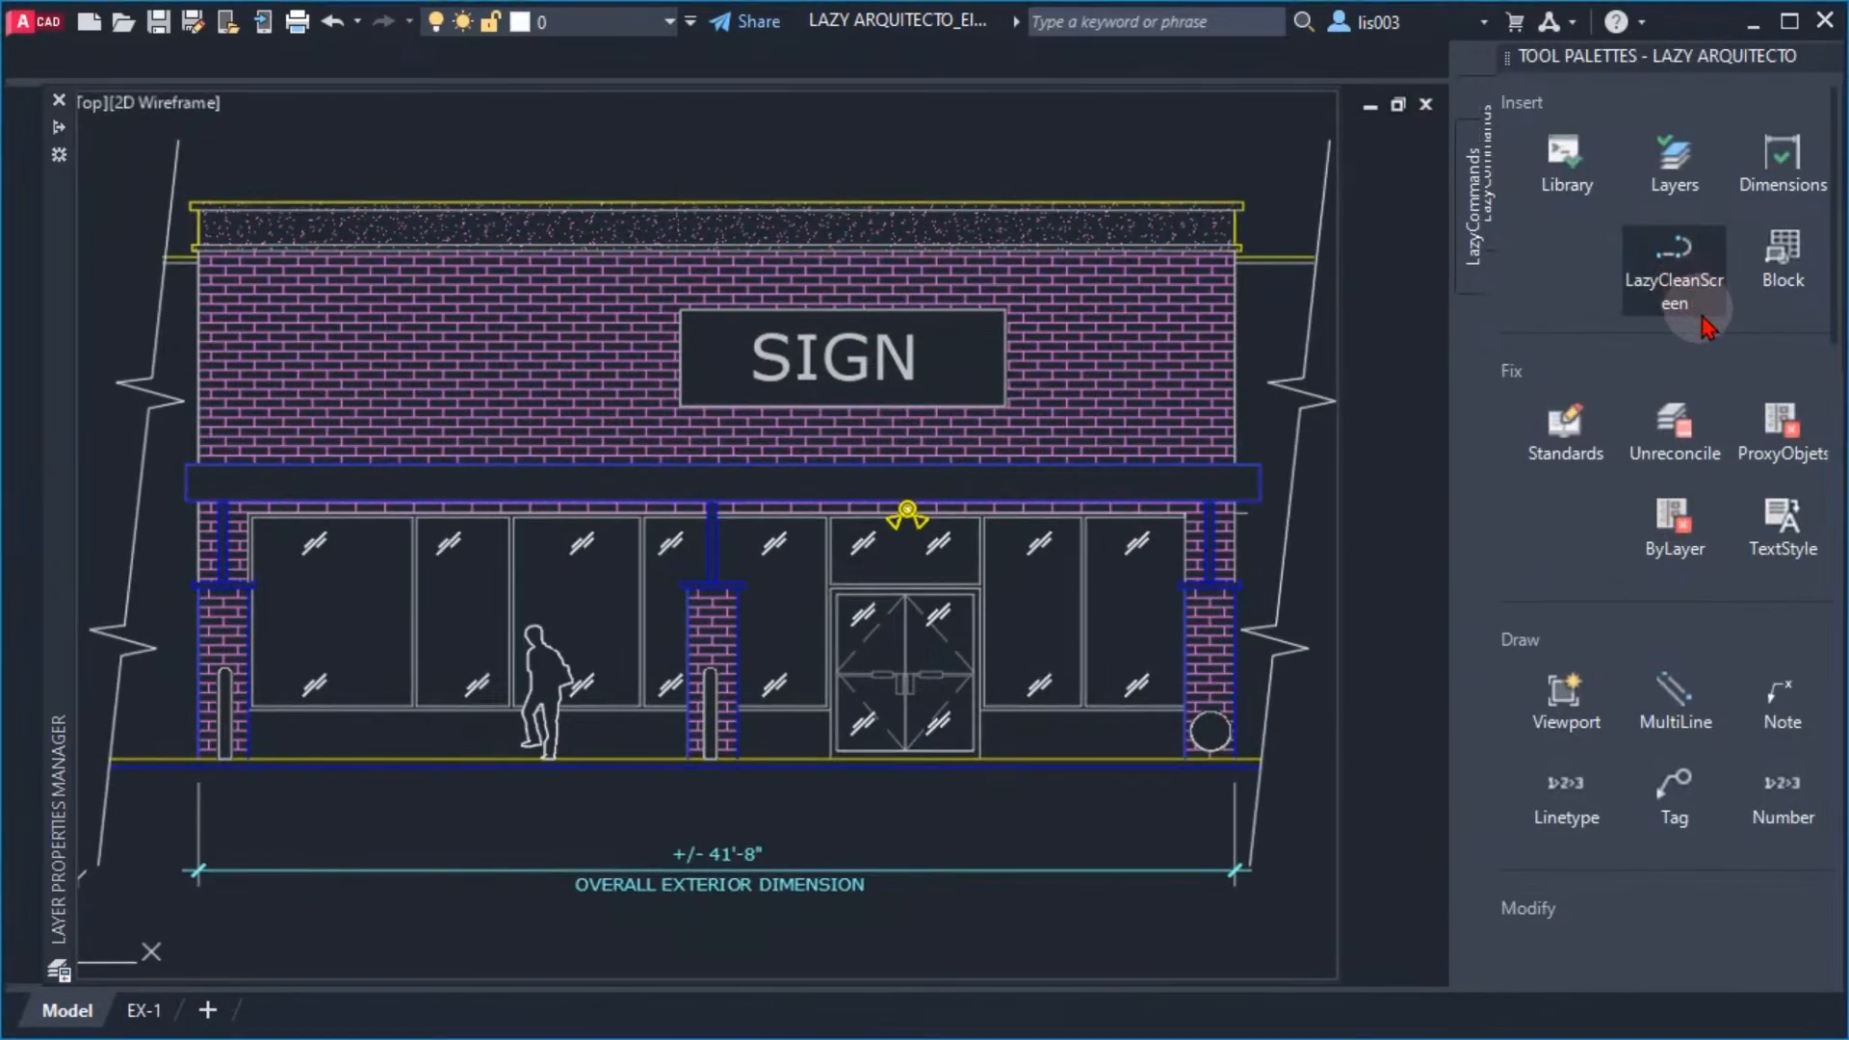